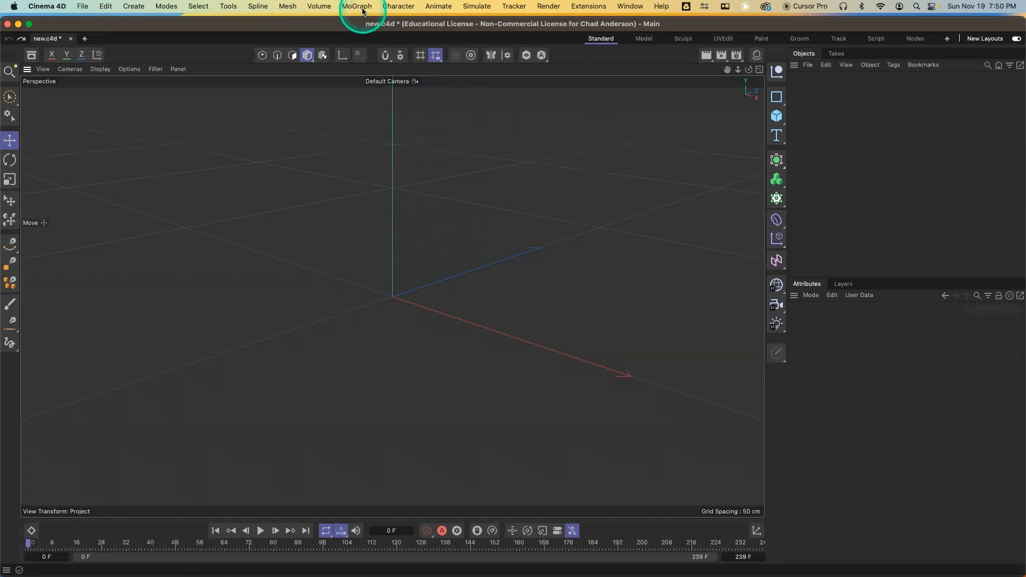
{"action": "key", "text": "alt+s"}
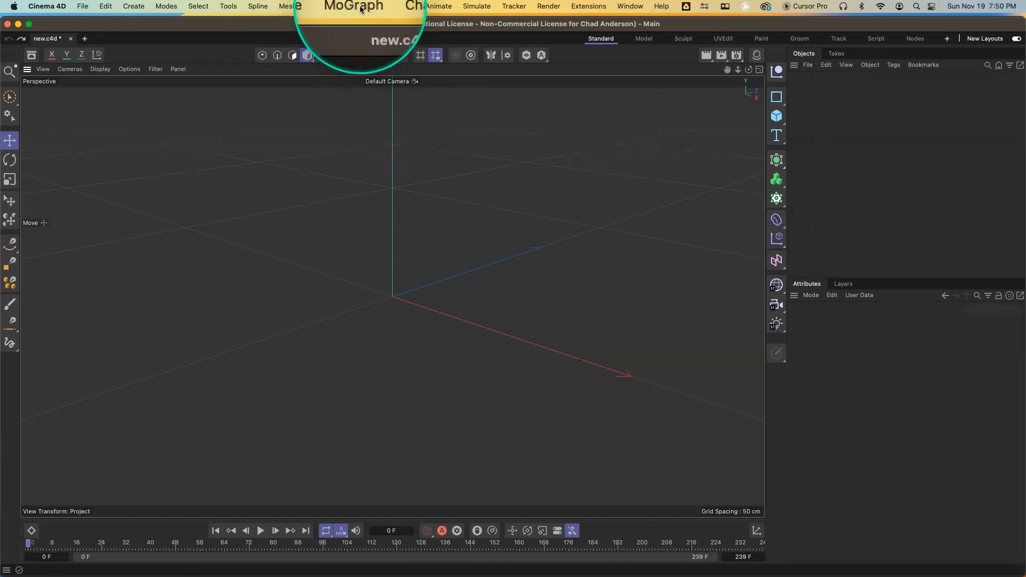
{"action": "key", "text": "alt+s"}
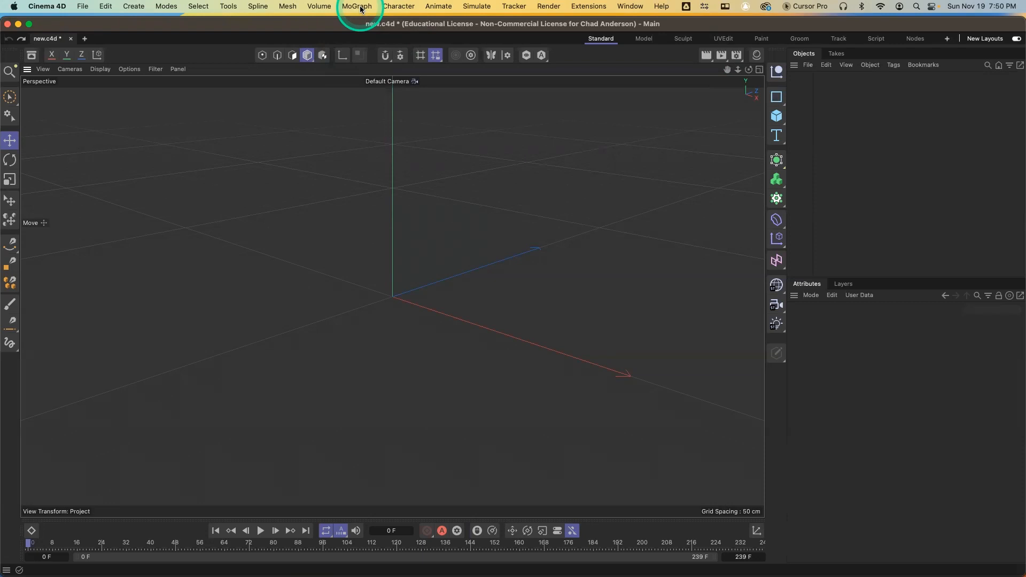
{"action": "left_click", "coordinate": [361, 9]}
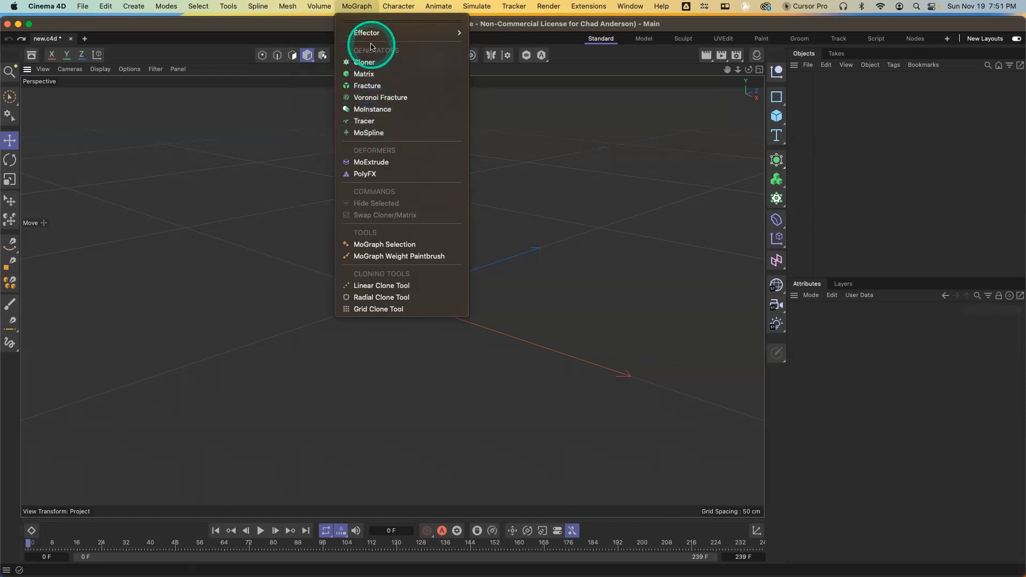
{"action": "mouse_move", "coordinate": [367, 33]}
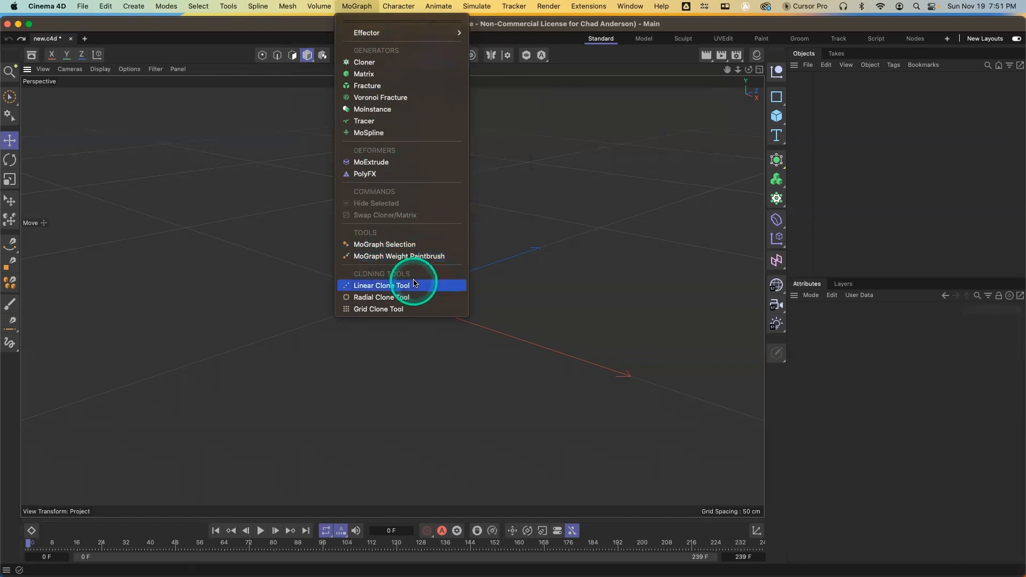
{"action": "left_click", "coordinate": [535, 238]}
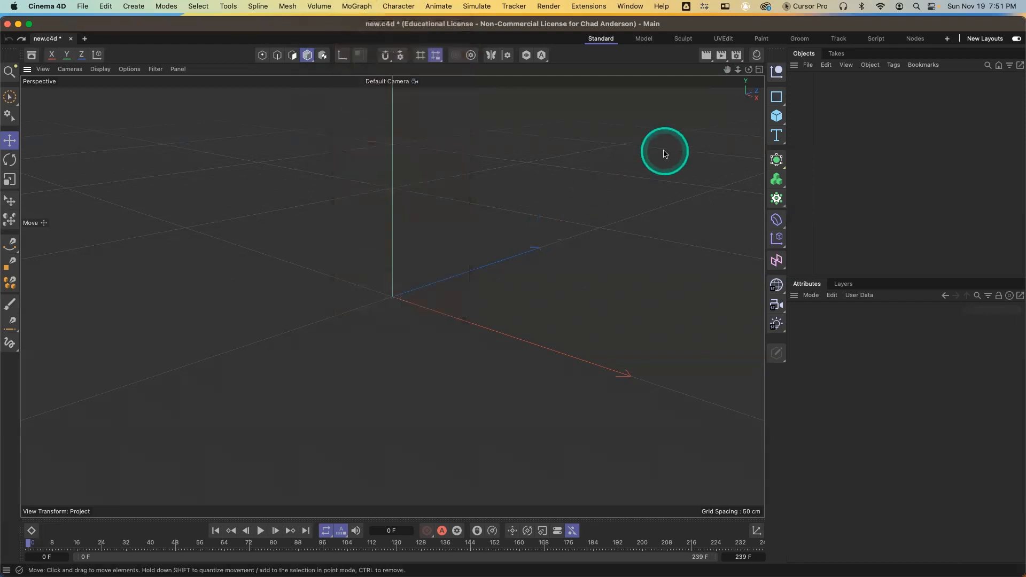
Add a Text Spline and place it inside an Extrude generator
{"action": "left_click", "coordinate": [777, 139]}
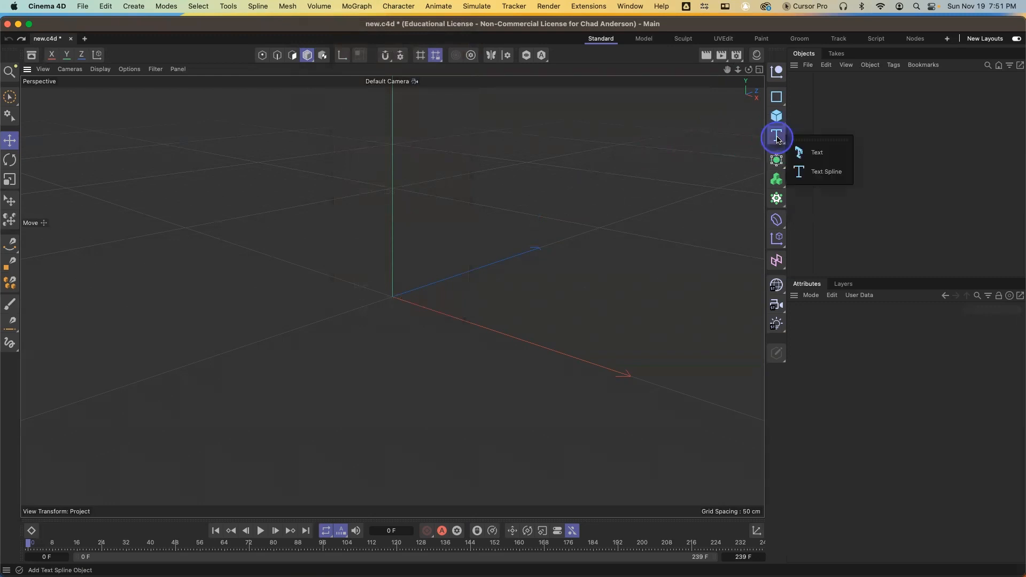
{"action": "left_click", "coordinate": [777, 139]}
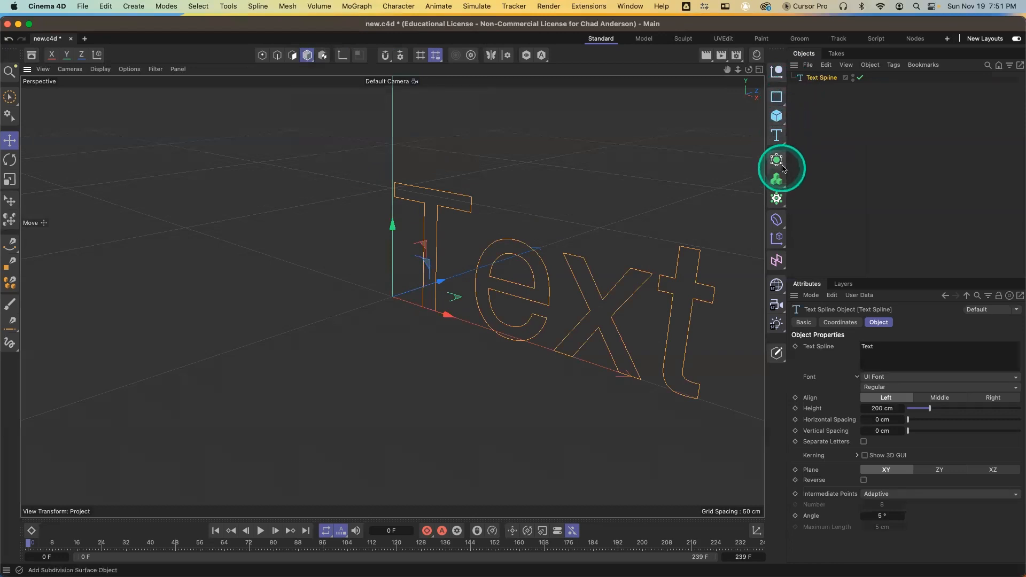
{"action": "left_click_drag", "start_coordinate": [781, 167], "coordinate": [850, 202]}
{"action": "left_click_drag", "start_coordinate": [824, 88], "coordinate": [821, 78]}
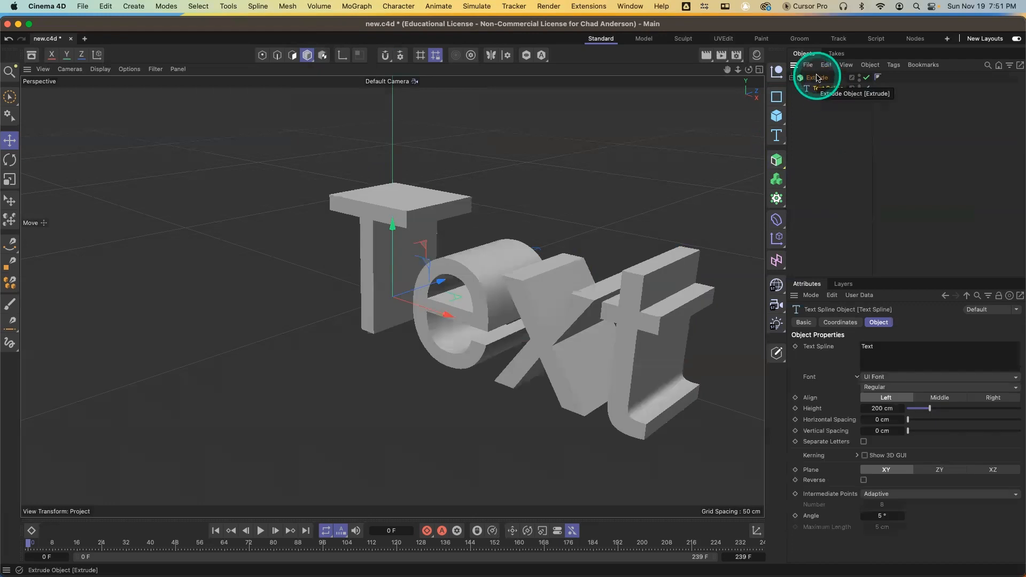
Delete the Extrude object together with its text spline
{"action": "left_click", "coordinate": [817, 78]}
{"action": "key", "text": "Delete"}
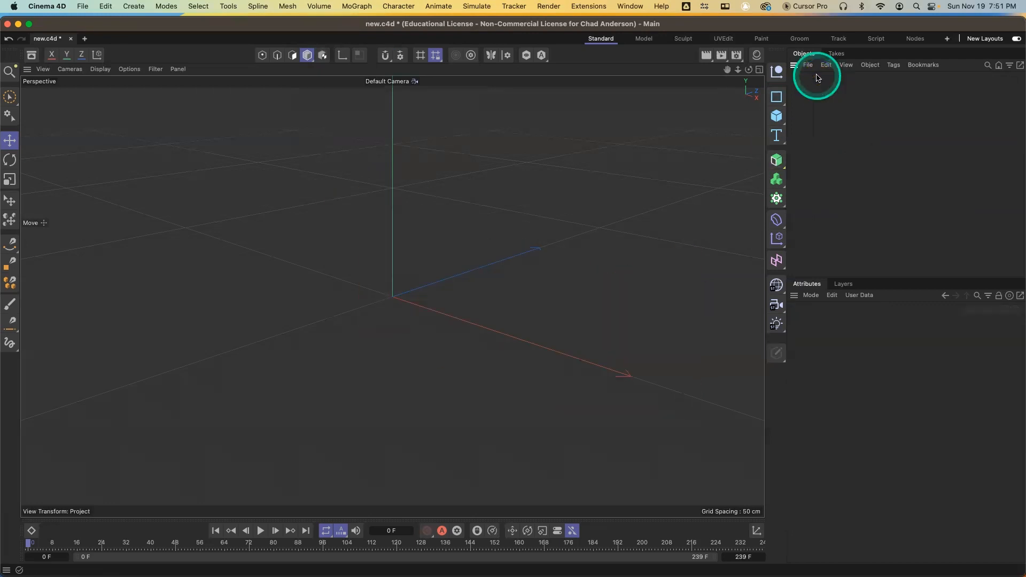
Add a Text object to the scene
{"action": "left_click", "coordinate": [777, 137]}
{"action": "left_click_drag", "start_coordinate": [778, 140], "coordinate": [808, 153]}
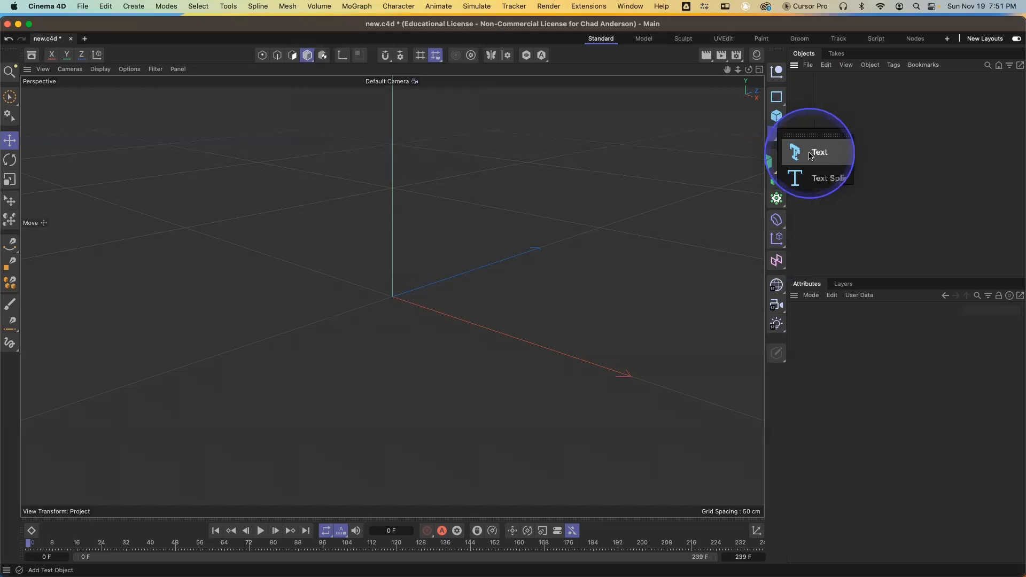
{"action": "left_click_drag", "start_coordinate": [810, 155], "coordinate": [811, 155]}
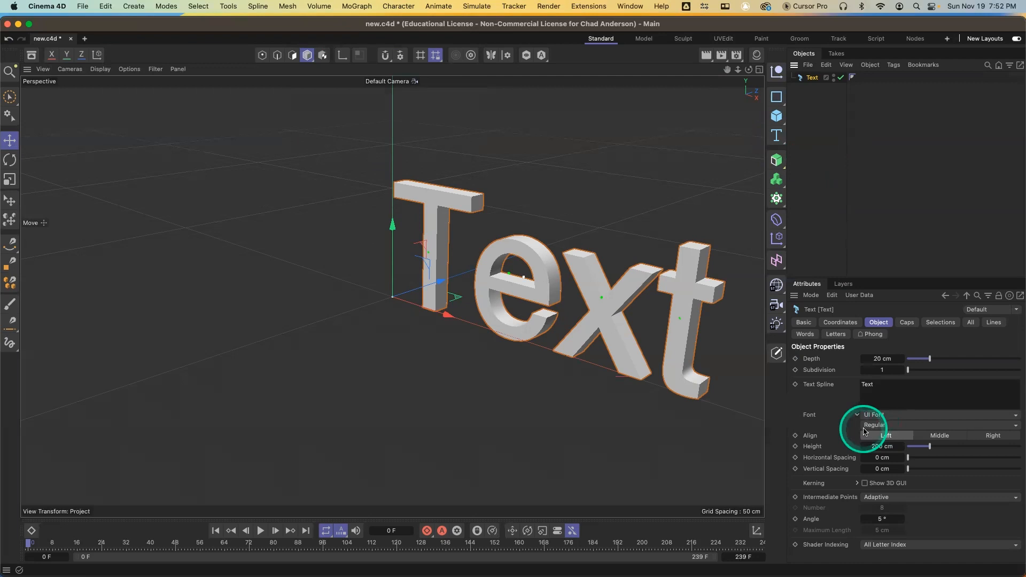
Set the text's extrusion depth to 57 cm
{"action": "right_click", "coordinate": [896, 378]}
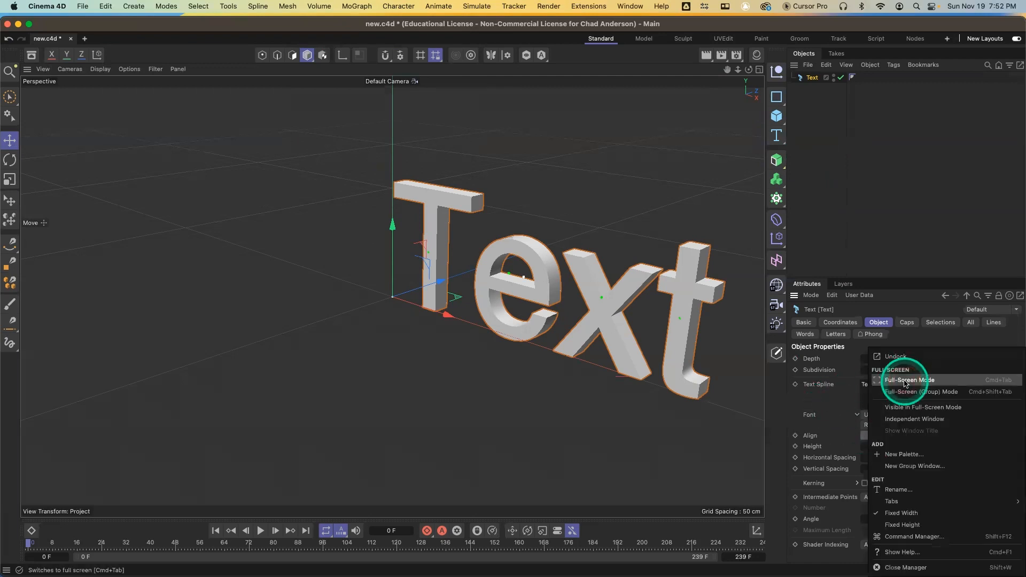
{"action": "left_click", "coordinate": [839, 394]}
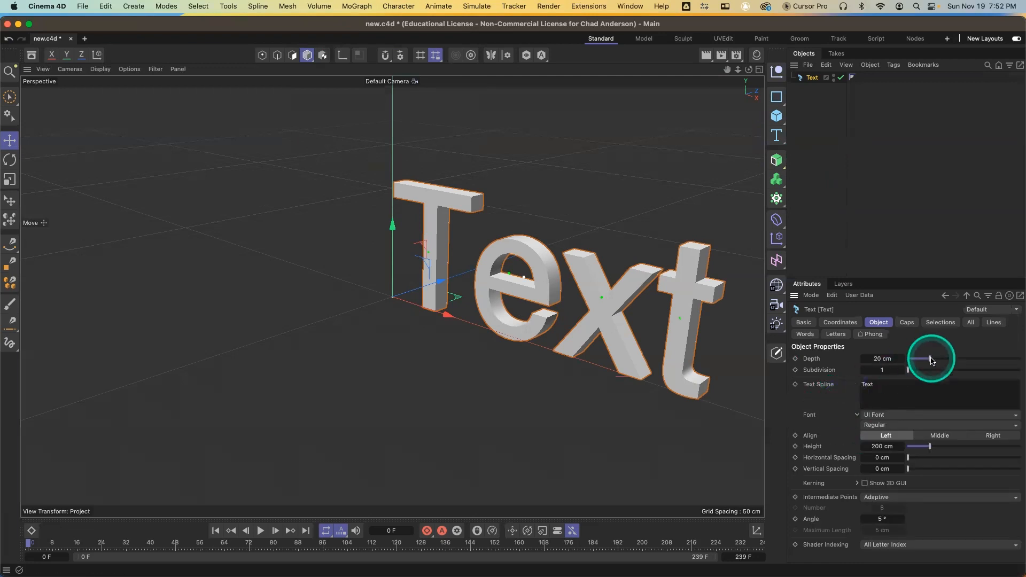
{"action": "left_click_drag", "start_coordinate": [931, 361], "coordinate": [972, 363]}
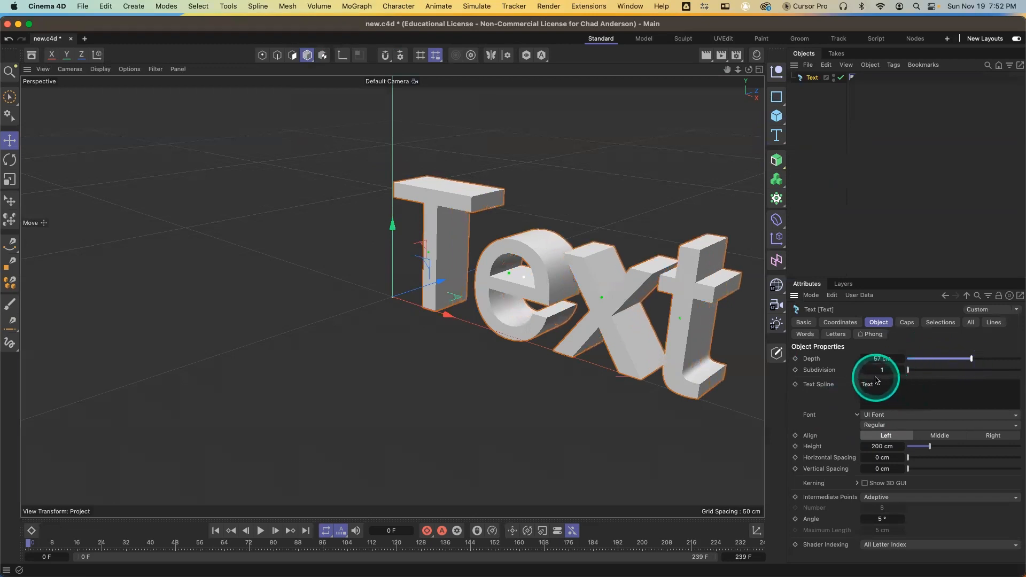
Switch the viewport to shaded-with-lines display and increase the text's subdivision
{"action": "key", "text": "n"}
{"action": "key", "text": "b"}
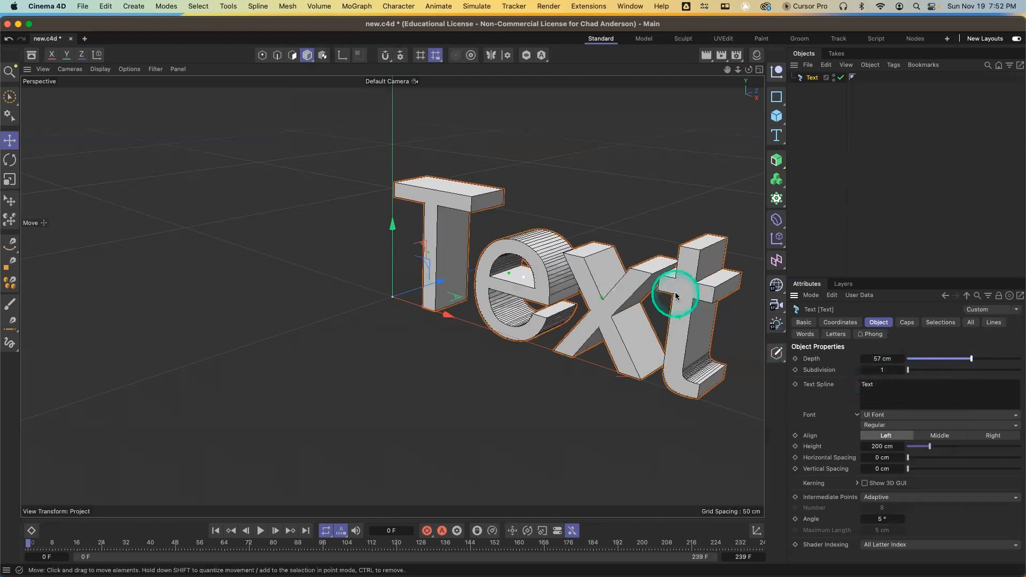
{"action": "left_click", "coordinate": [901, 370]}
{"action": "left_click", "coordinate": [902, 371]}
{"action": "left_click", "coordinate": [901, 370]}
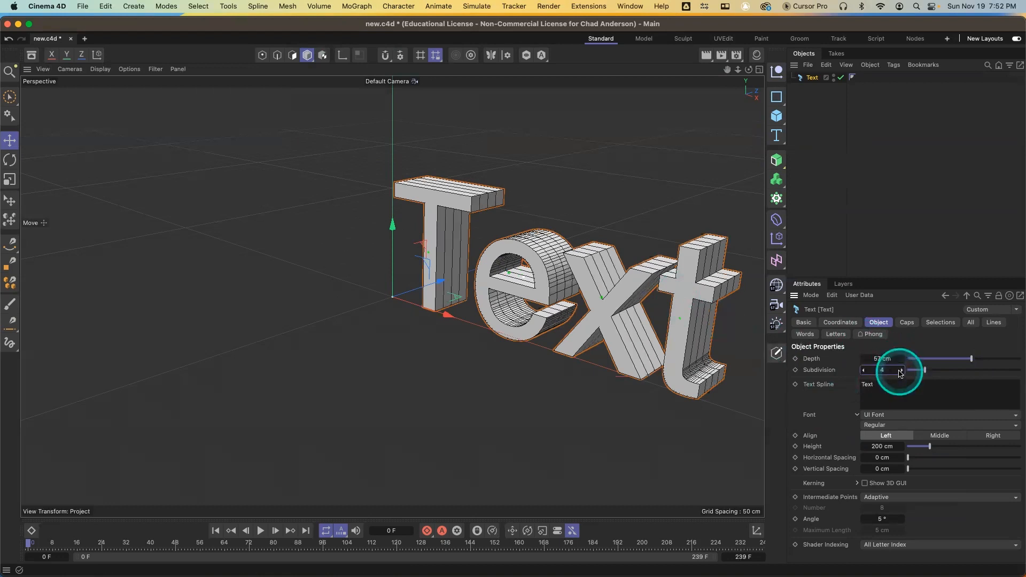
Set the text's subdivision to 1 and replace the text with Good Times
{"action": "double_click", "coordinate": [886, 370]}
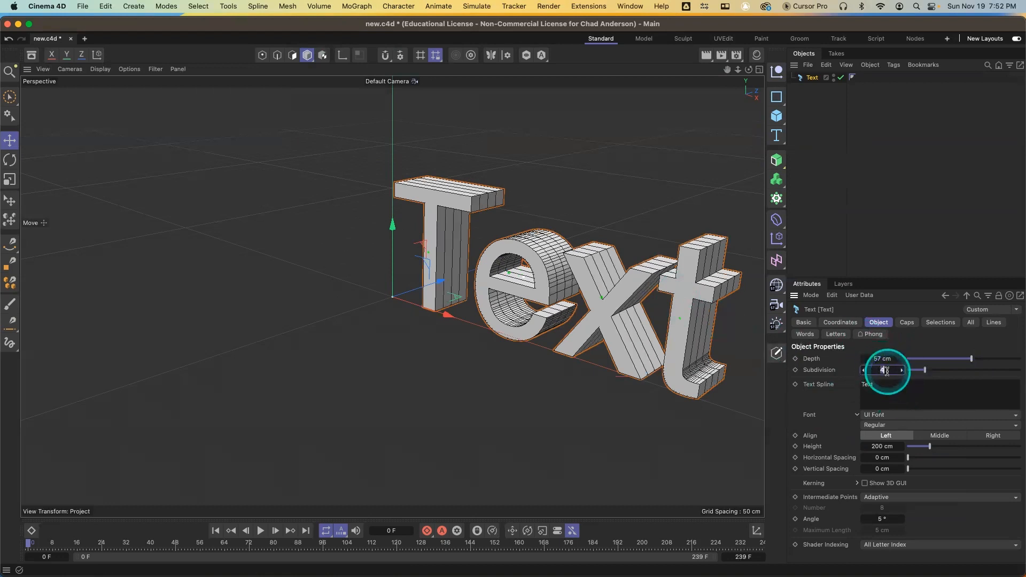
{"action": "type", "text": "1"}
{"action": "key", "text": "Tab"}
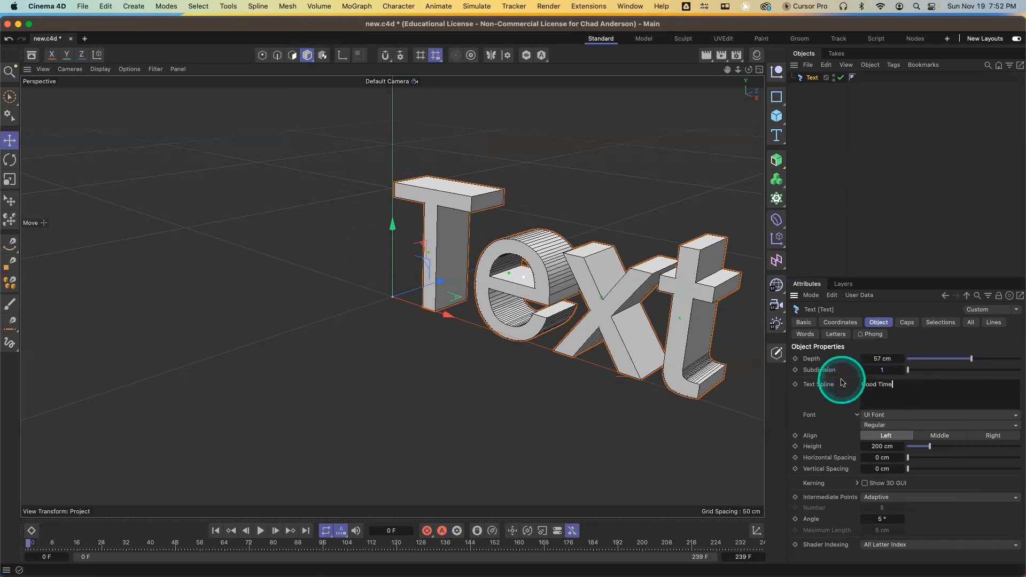
{"action": "left_click", "coordinate": [806, 239]}
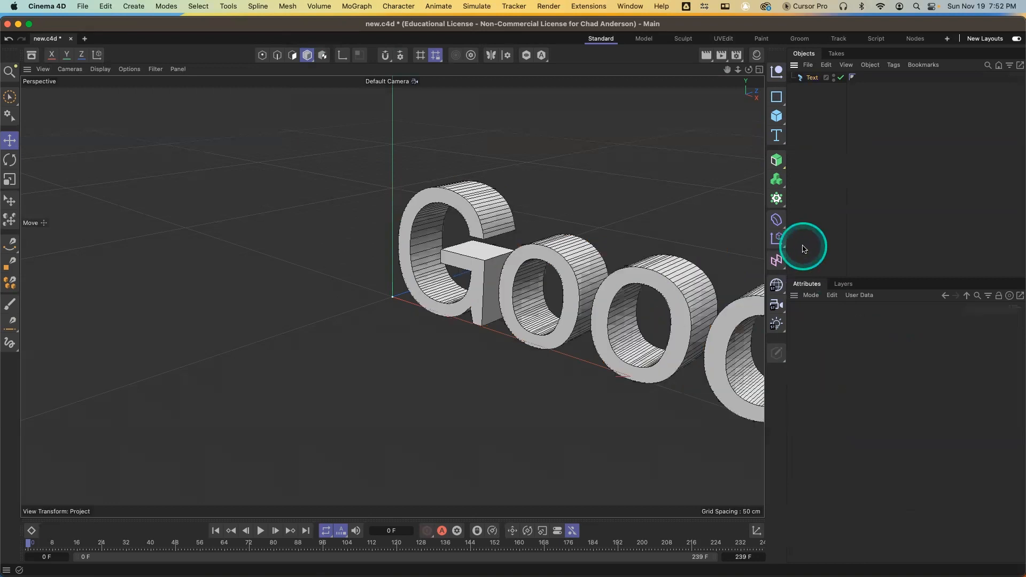
Frame the whole text, return the viewport to plain shading, and select the Text object
{"action": "key", "text": "h"}
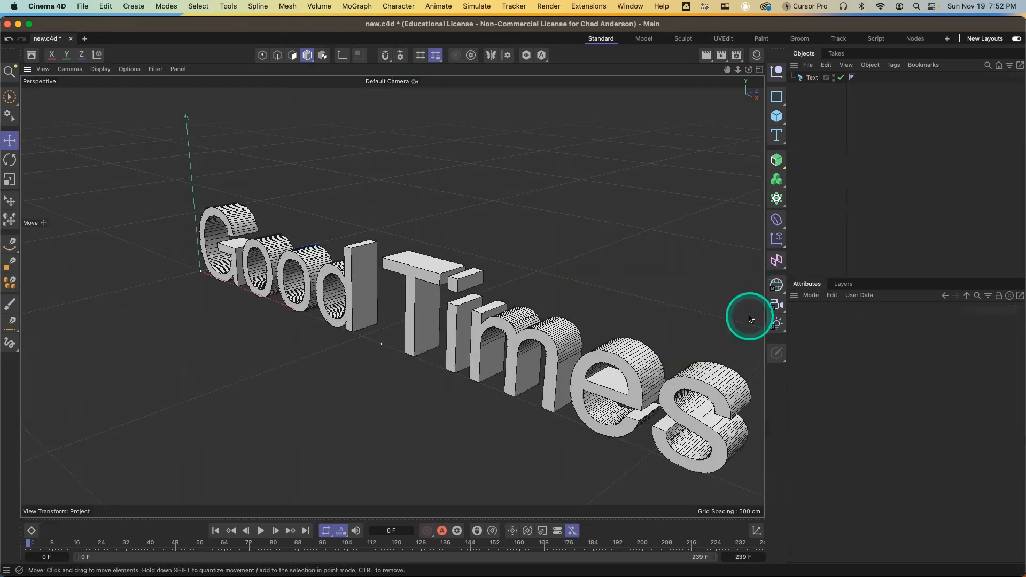
{"action": "key", "text": "n"}
{"action": "key", "text": "a"}
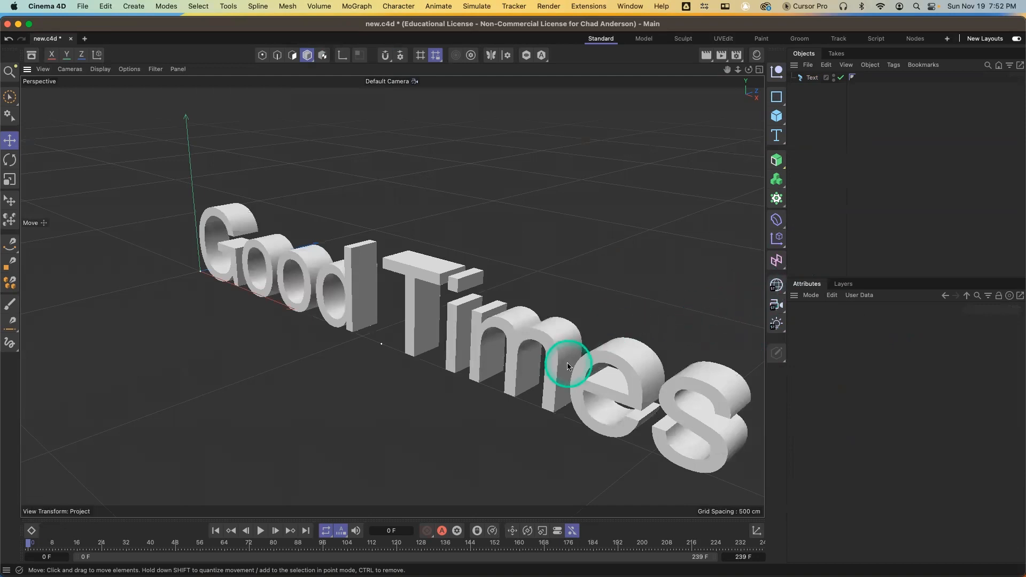
{"action": "left_click_drag", "start_coordinate": [568, 365], "coordinate": [596, 353], "text": "alt"}
{"action": "left_click", "coordinate": [814, 78]}
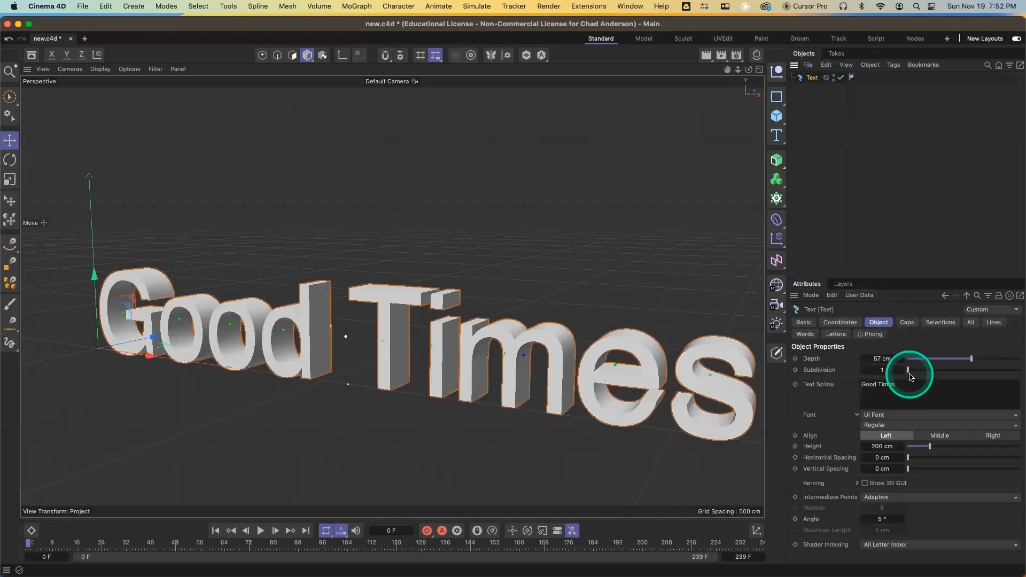
Change the text's font to Source Code Pro
{"action": "scroll", "coordinate": [887, 418], "scroll_direction": "up", "scroll_amount": 1}
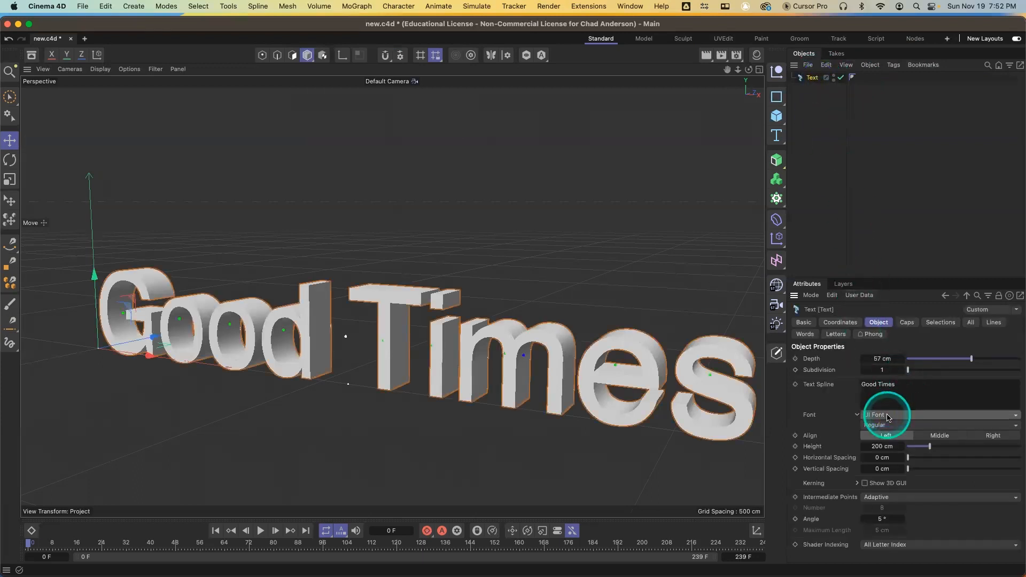
{"action": "left_click", "coordinate": [888, 418]}
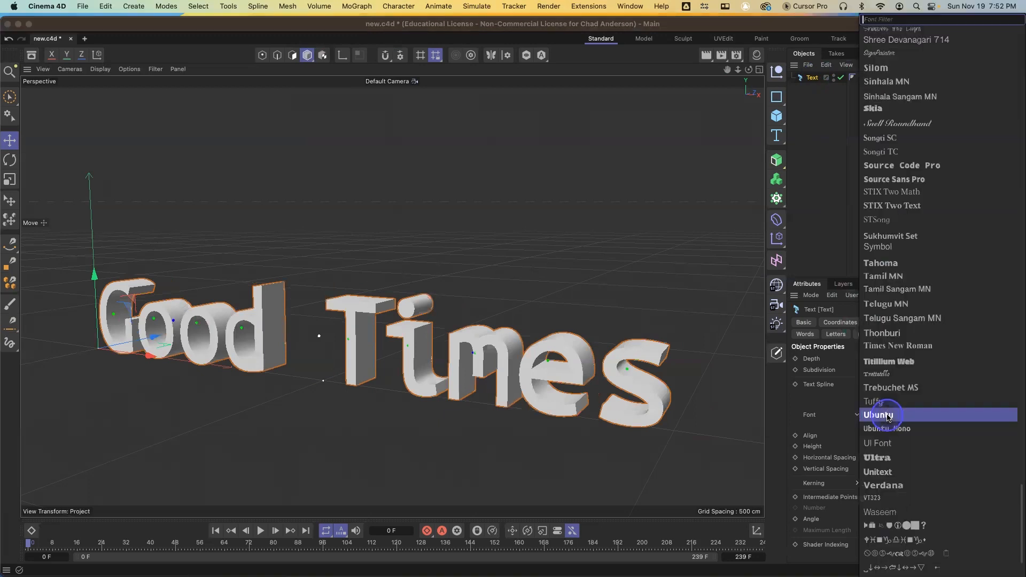
{"action": "left_click", "coordinate": [908, 165]}
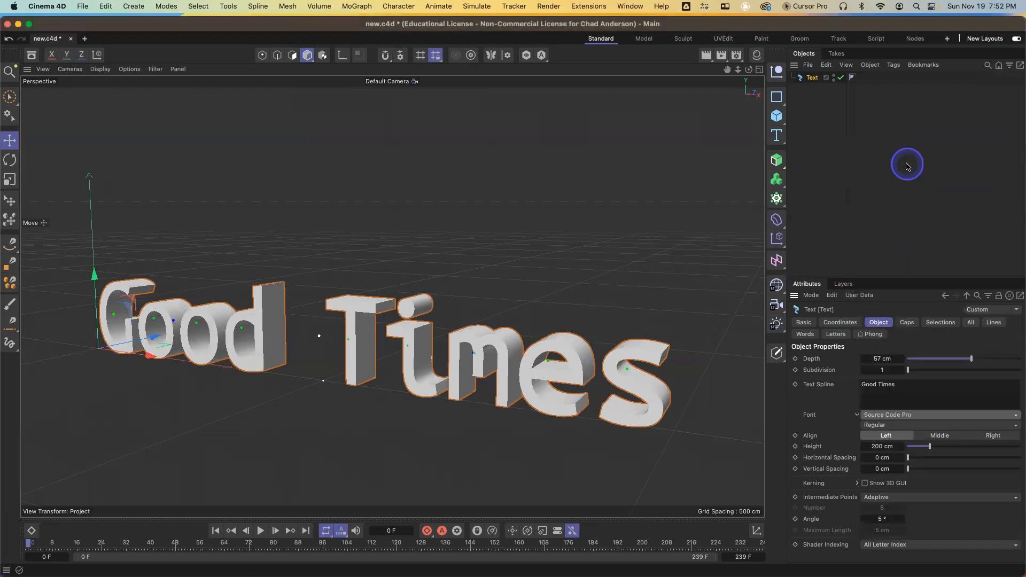
Change the text's font to Quicksand and render a preview in the viewport
{"action": "left_click", "coordinate": [889, 418]}
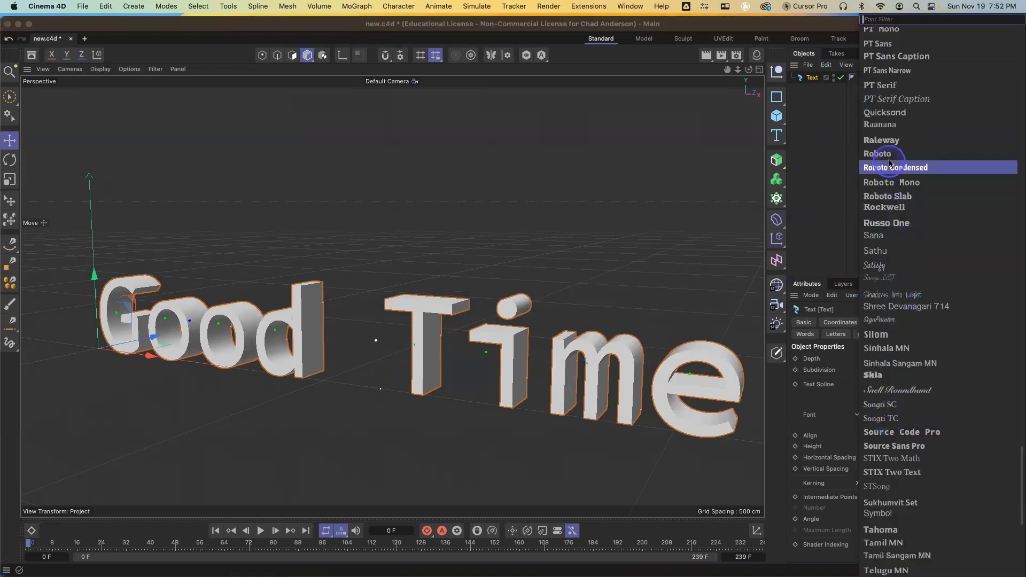
{"action": "left_click", "coordinate": [904, 112]}
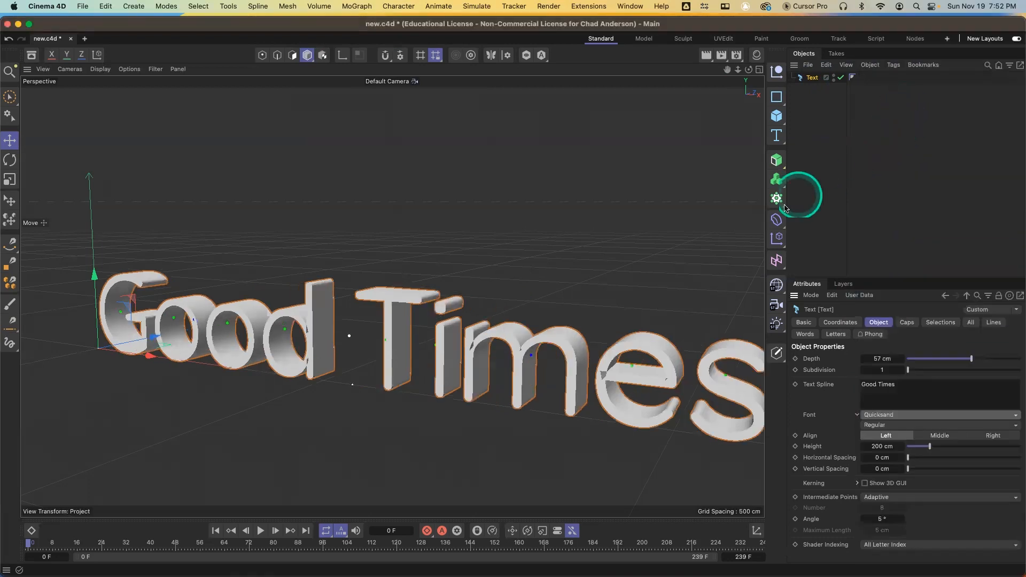
{"action": "scroll", "coordinate": [749, 226], "scroll_direction": "down", "scroll_amount": 5}
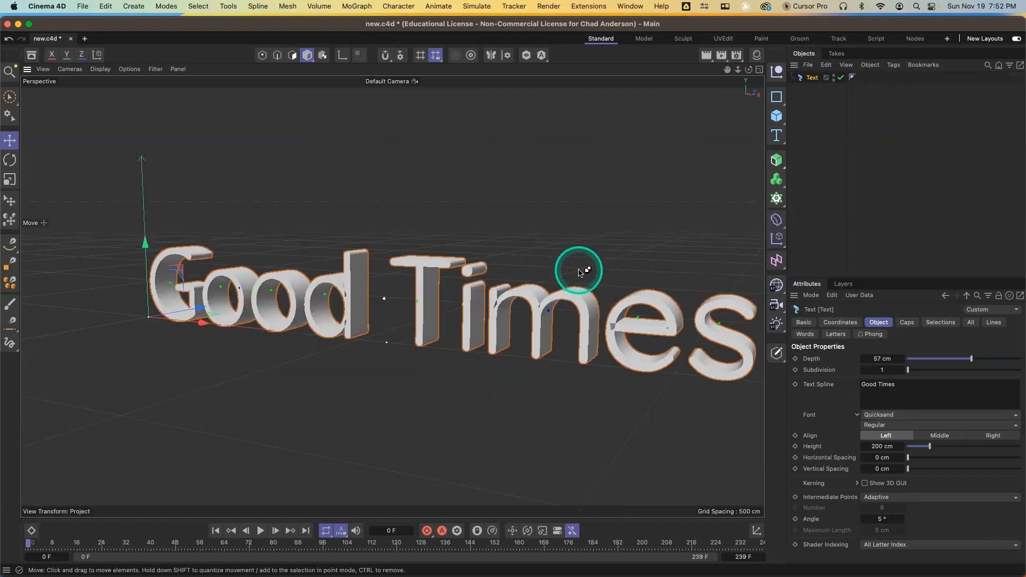
{"action": "key", "text": "super+r"}
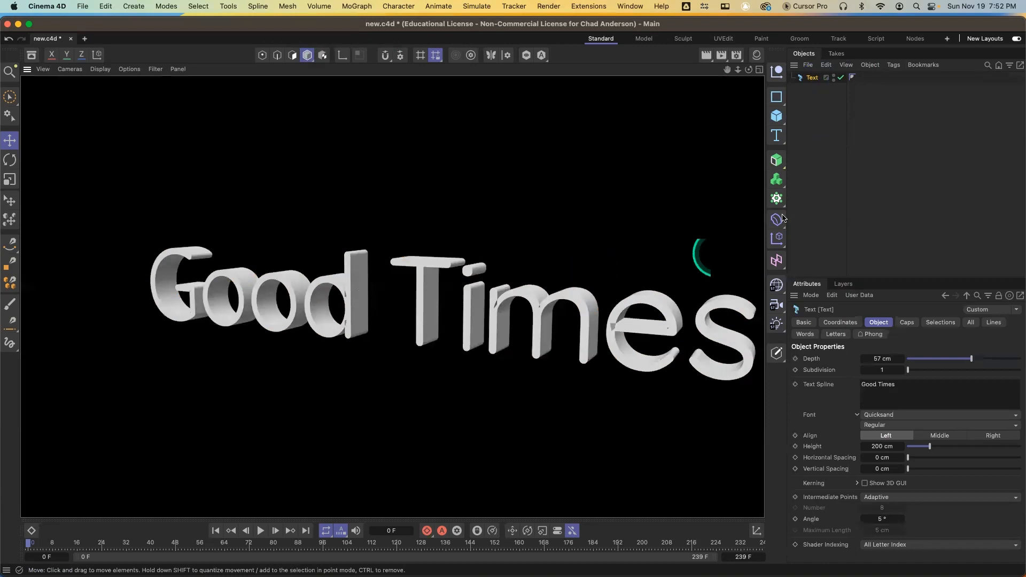
Change the text's font to Orbitron and render a viewport preview
{"action": "left_click", "coordinate": [907, 415]}
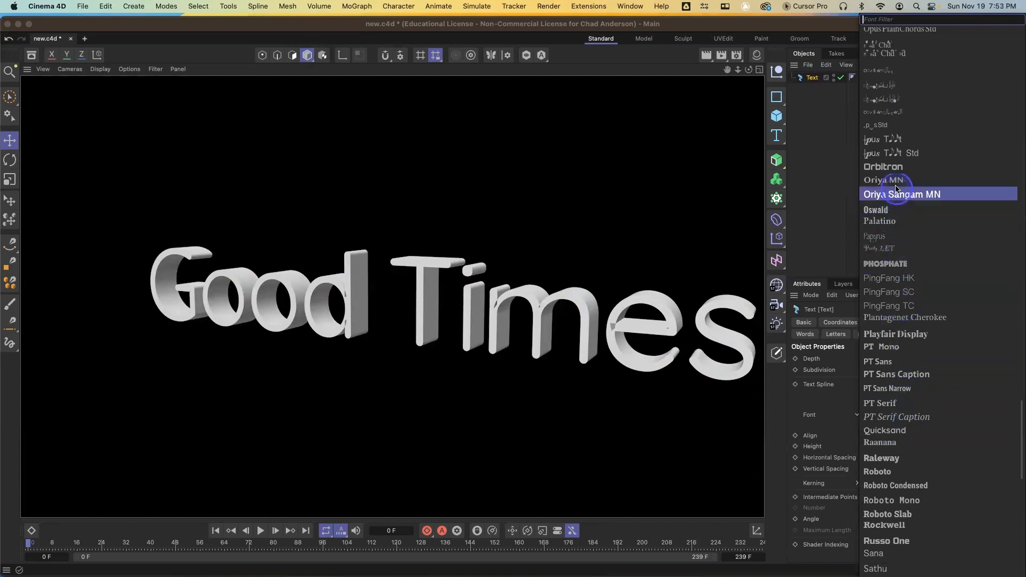
{"action": "left_click", "coordinate": [892, 168]}
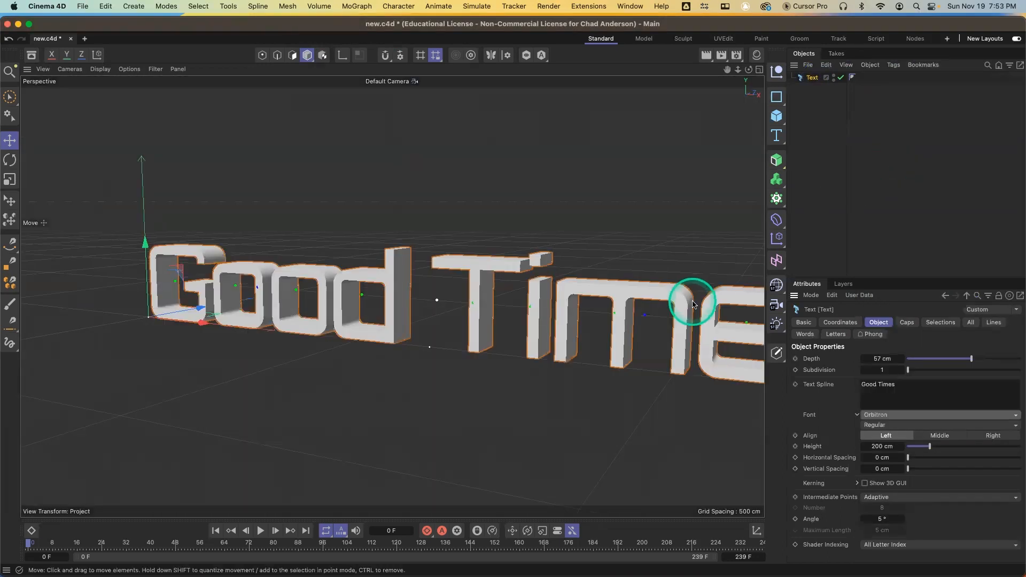
{"action": "key", "text": "super+r"}
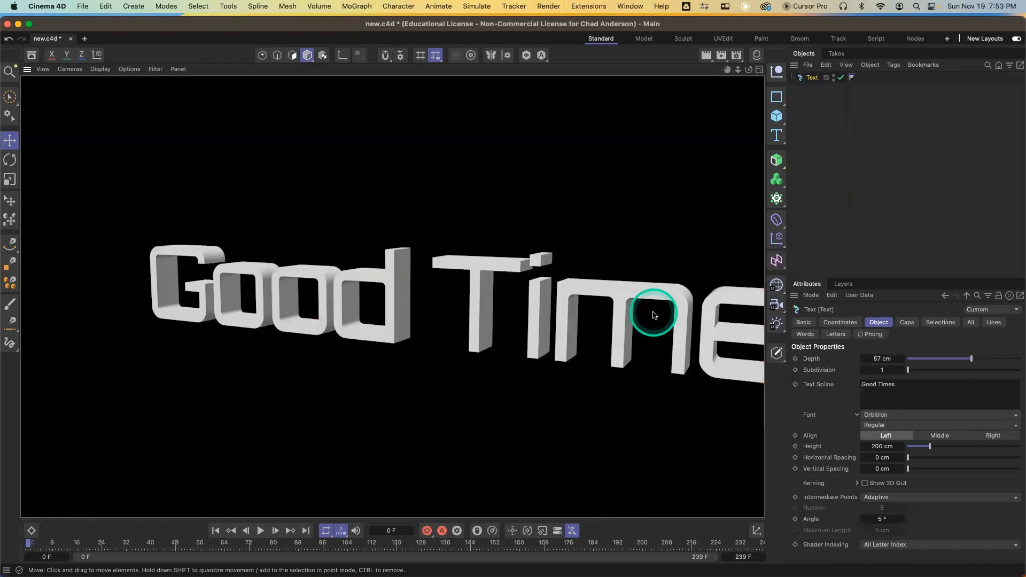
Deselect the text and select the Text object again to show its attributes
{"action": "left_click", "coordinate": [661, 310]}
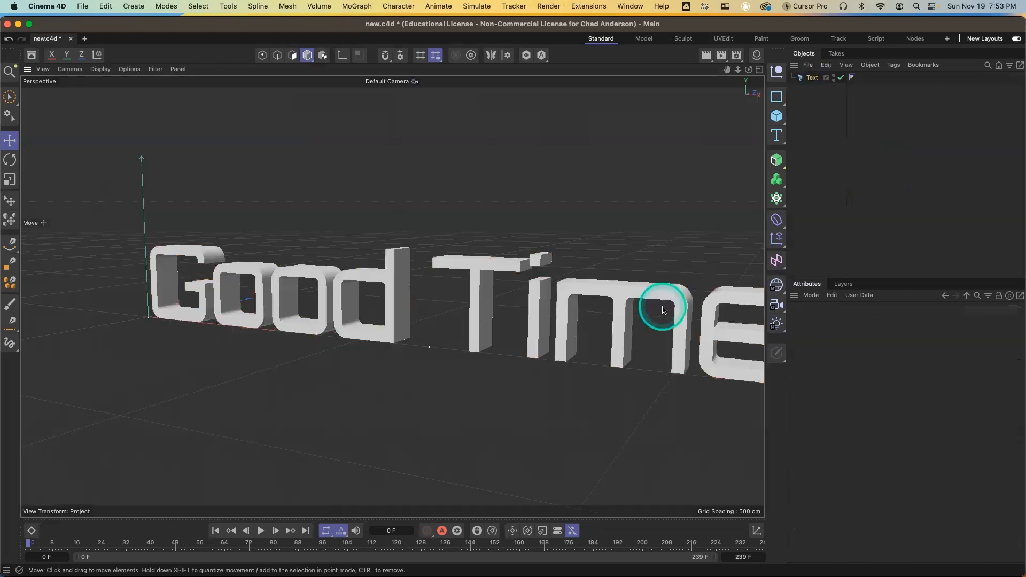
{"action": "scroll", "coordinate": [662, 311], "scroll_direction": "down", "scroll_amount": 2}
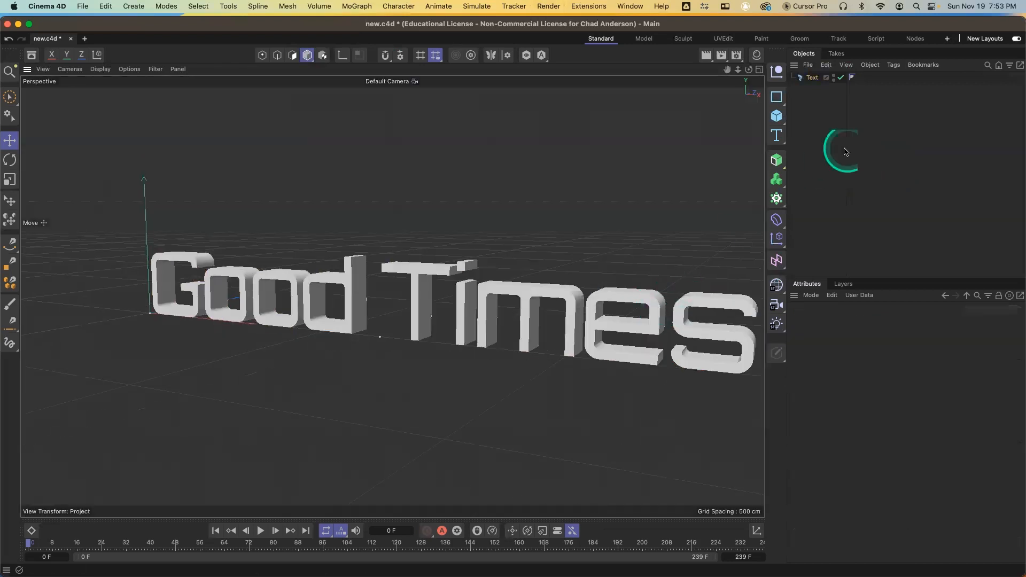
{"action": "left_click", "coordinate": [812, 78]}
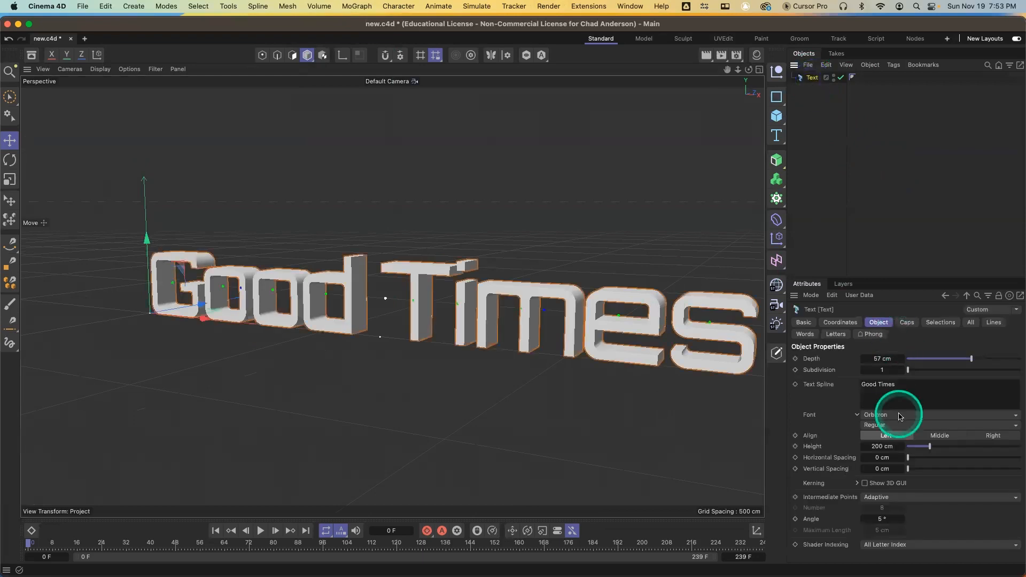
Center-align the text and move it toward the middle of the view
{"action": "left_click", "coordinate": [940, 436]}
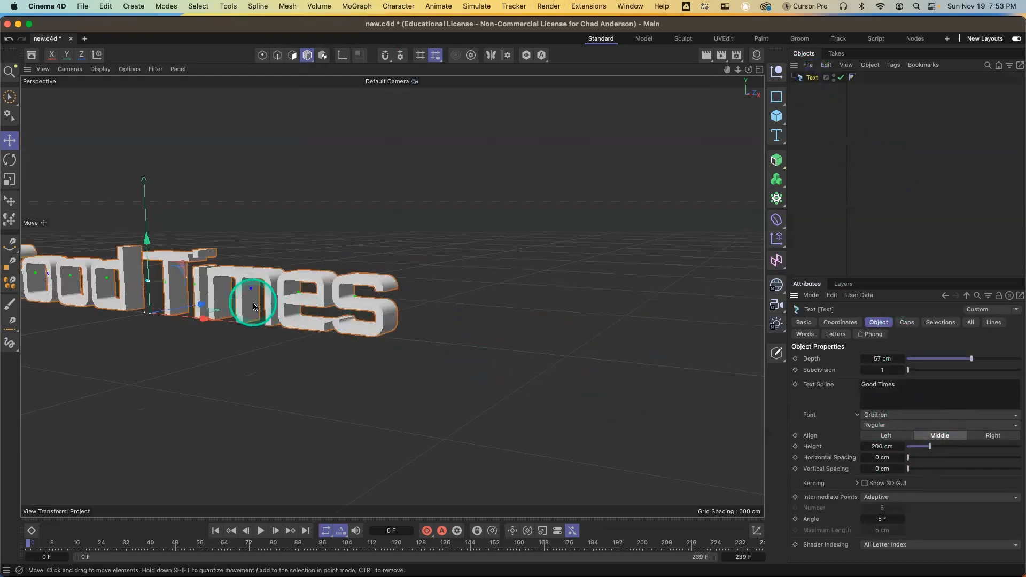
{"action": "left_click_drag", "start_coordinate": [262, 304], "coordinate": [430, 321]}
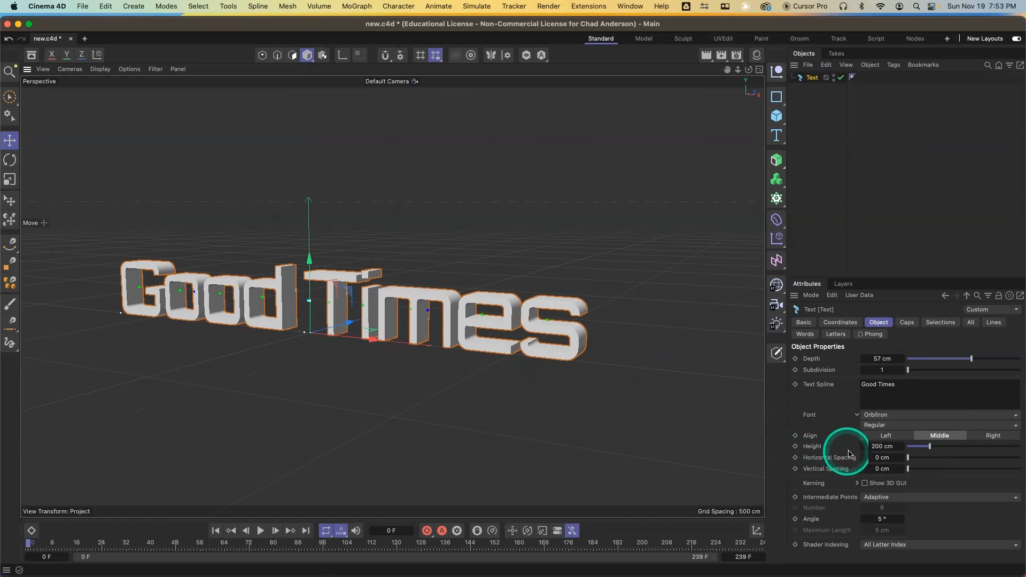
Set the text's horizontal spacing to 15 cm
{"action": "left_click", "coordinate": [903, 458]}
{"action": "left_click_drag", "start_coordinate": [907, 459], "coordinate": [904, 458]}
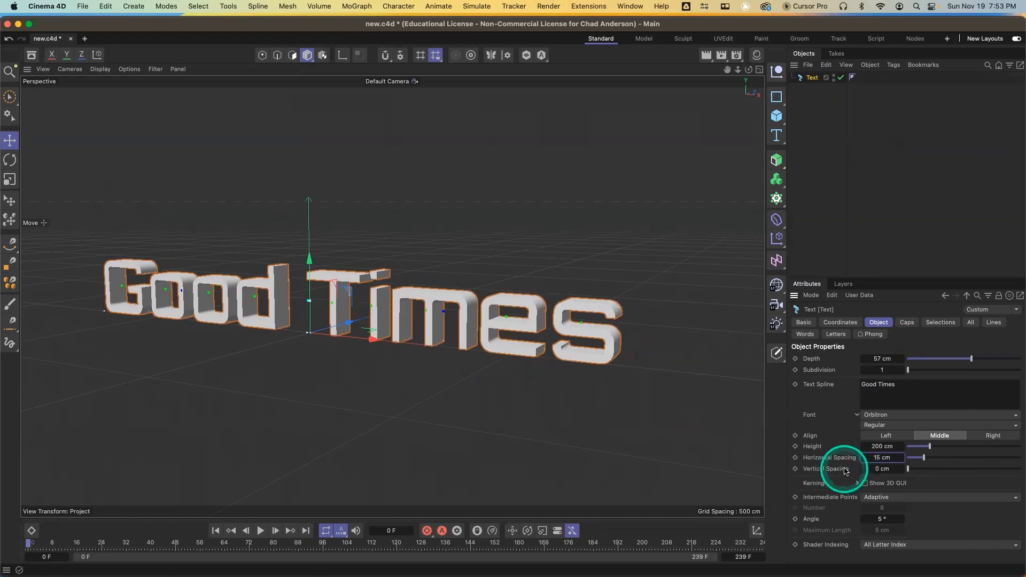
{"action": "left_click_drag", "start_coordinate": [903, 448], "coordinate": [895, 449]}
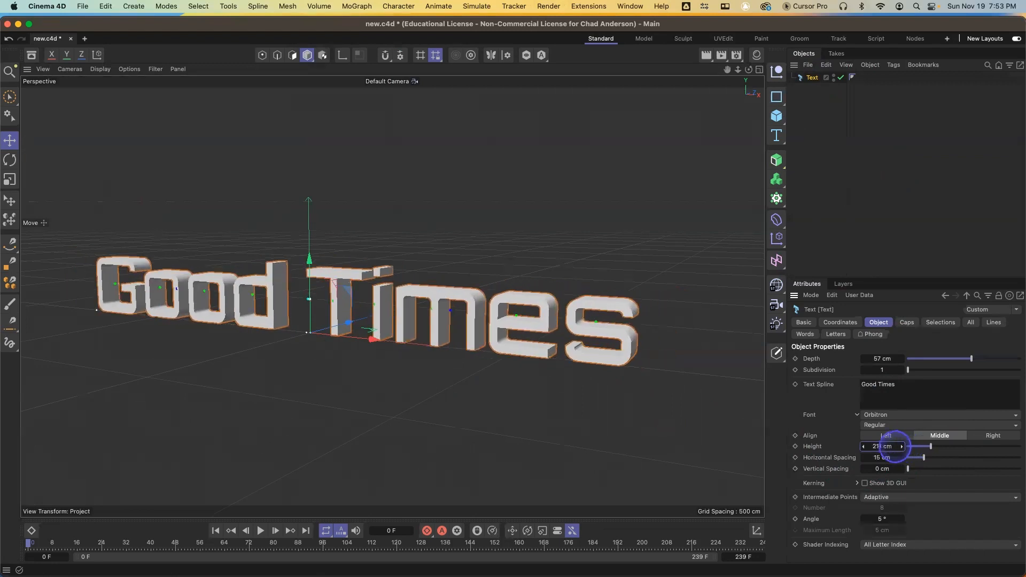
{"action": "double_click", "coordinate": [894, 446]}
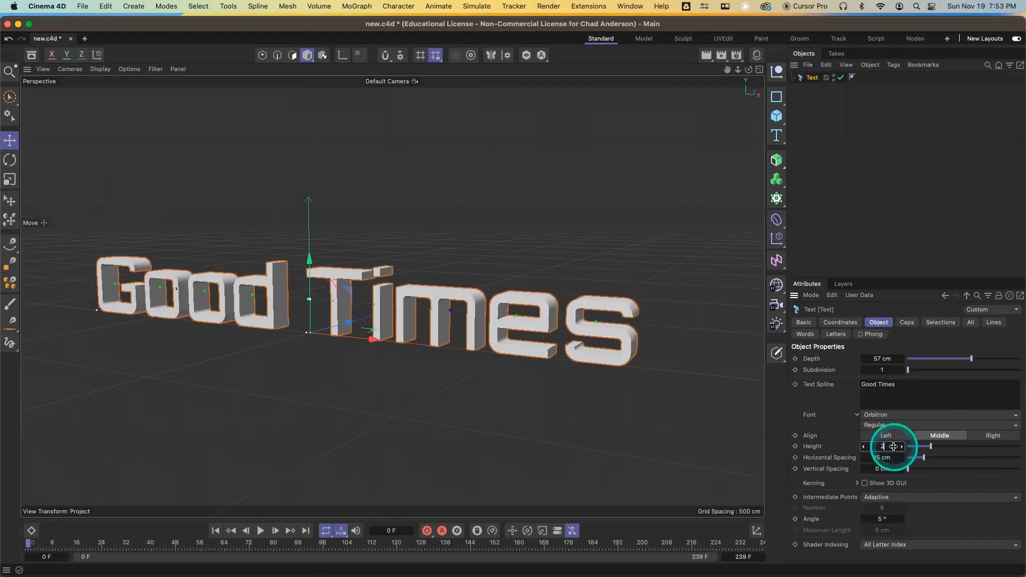
{"action": "type", "text": "200"}
{"action": "key", "text": "Return"}
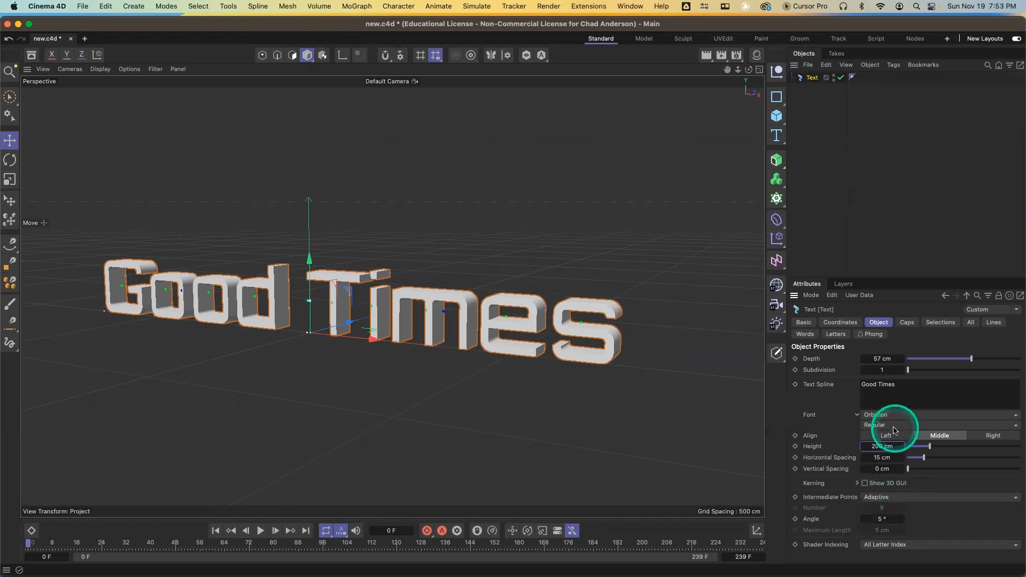
Open the text's caps settings and enable separate controls for the bevels
{"action": "left_click", "coordinate": [908, 324]}
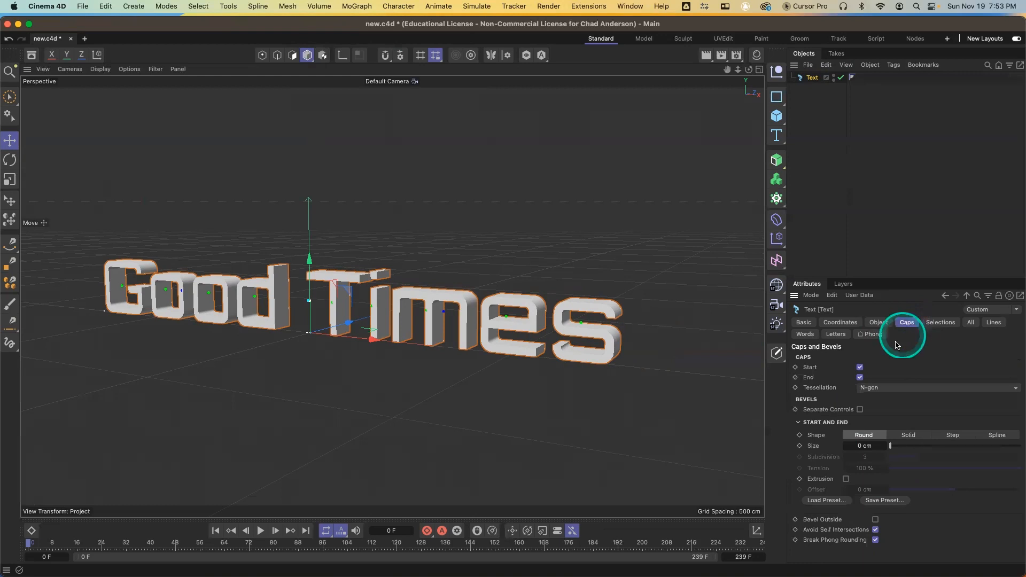
{"action": "left_click", "coordinate": [859, 368]}
{"action": "left_click", "coordinate": [860, 378]}
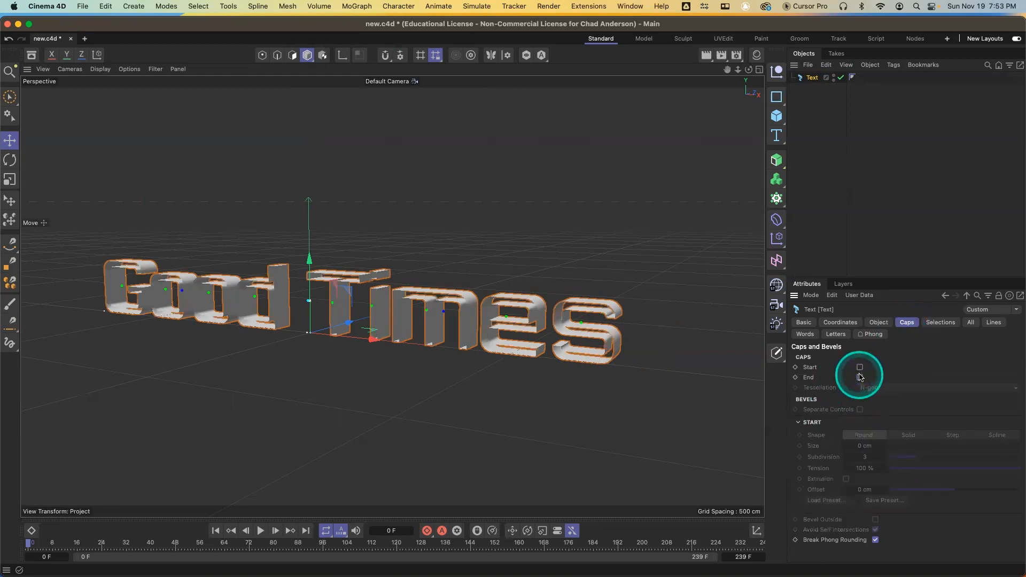
{"action": "left_click", "coordinate": [859, 367]}
{"action": "left_click", "coordinate": [859, 378]}
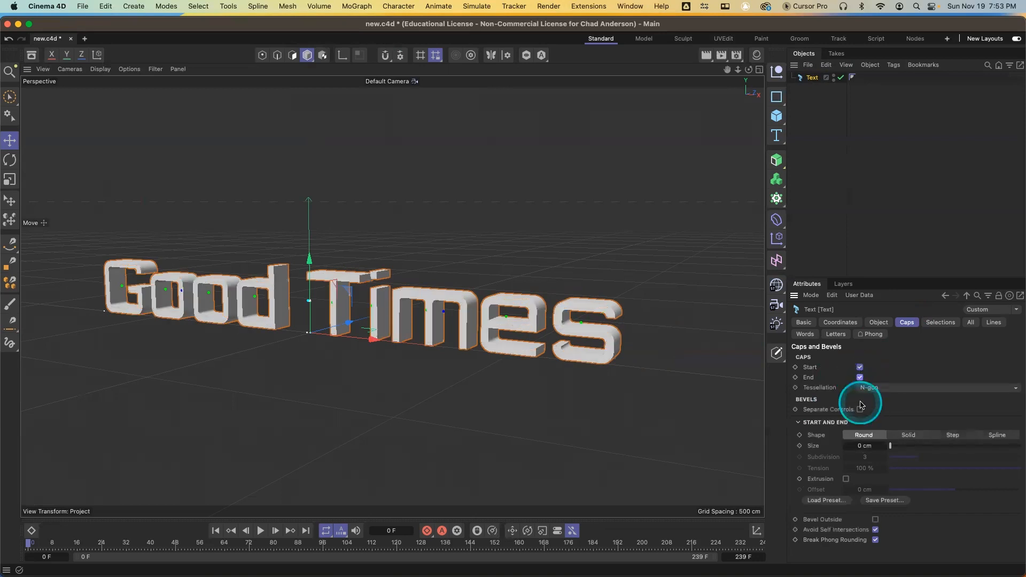
{"action": "left_click", "coordinate": [860, 409]}
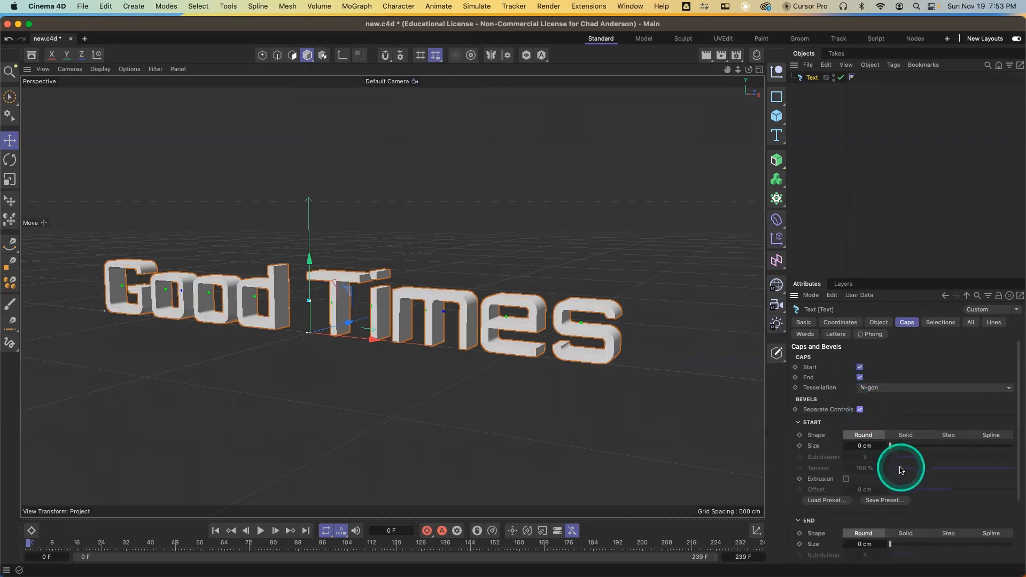
Give the start bevel a size of about 4.08 cm and 6 subdivisions
{"action": "left_click_drag", "start_coordinate": [891, 449], "coordinate": [896, 451]}
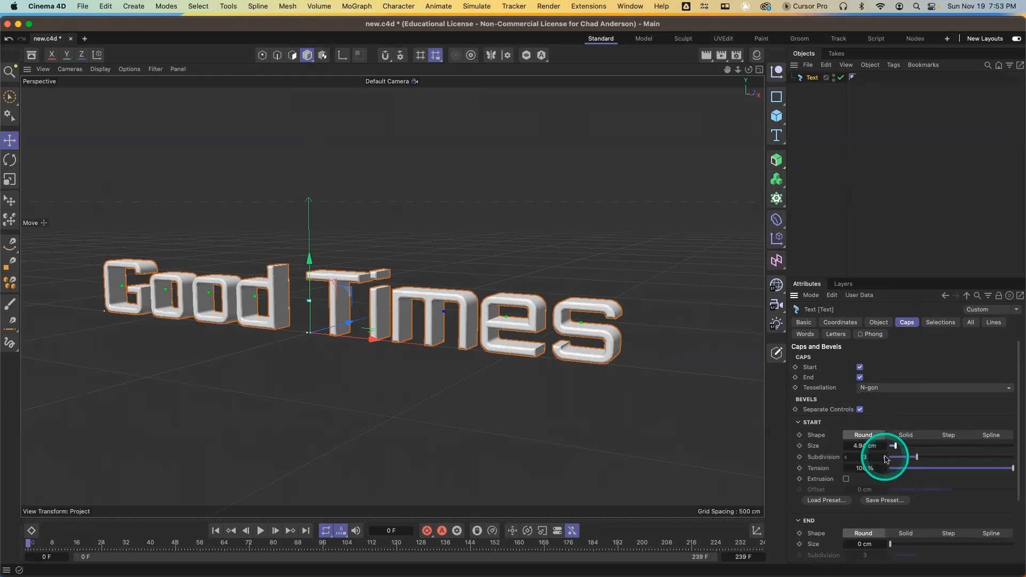
{"action": "key", "text": "n"}
{"action": "key", "text": "b"}
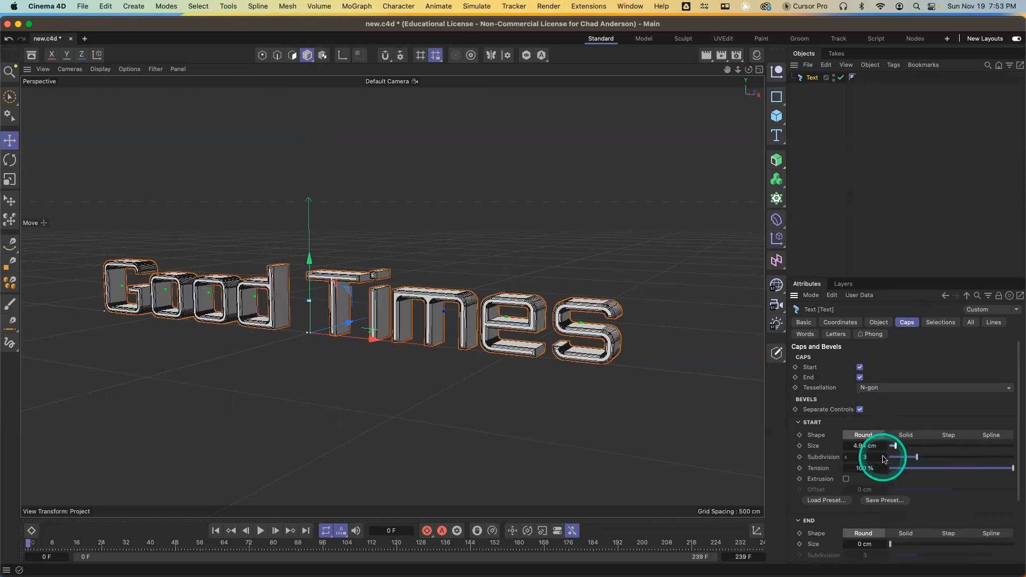
{"action": "left_click", "coordinate": [883, 460]}
{"action": "left_click", "coordinate": [884, 460]}
{"action": "left_click", "coordinate": [883, 460]}
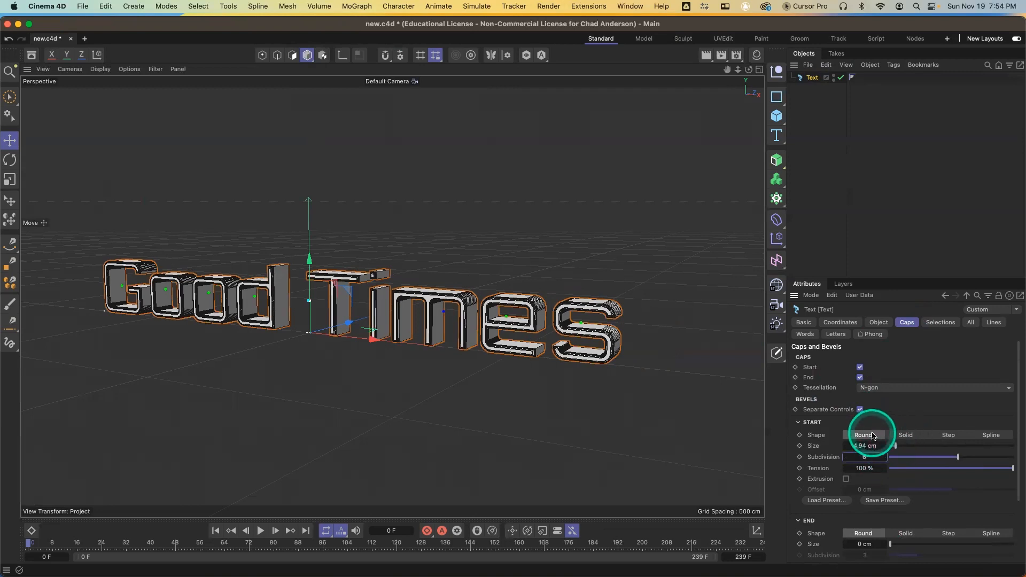
{"action": "left_click_drag", "start_coordinate": [897, 447], "coordinate": [896, 446]}
Switch the start bevel shape to Step
{"action": "left_click", "coordinate": [949, 435]}
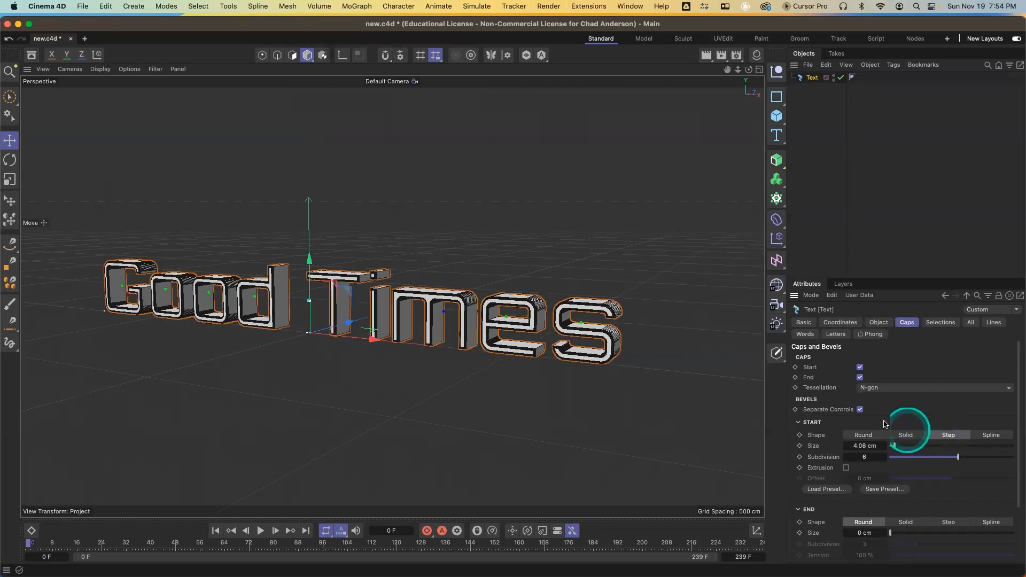
{"action": "key", "text": "n"}
{"action": "key", "text": "a"}
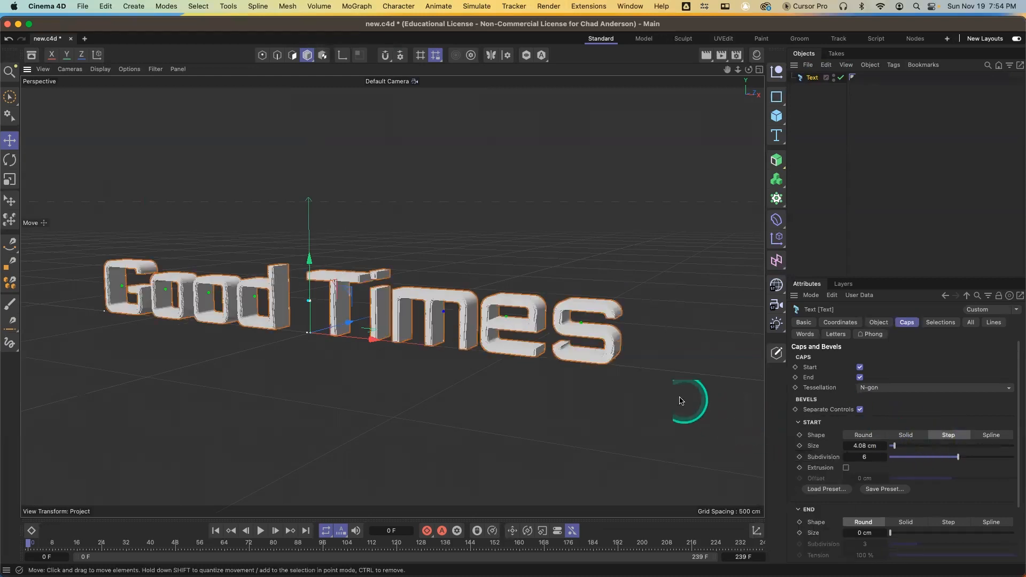
{"action": "right_click_drag", "start_coordinate": [497, 330], "coordinate": [556, 206], "text": "alt"}
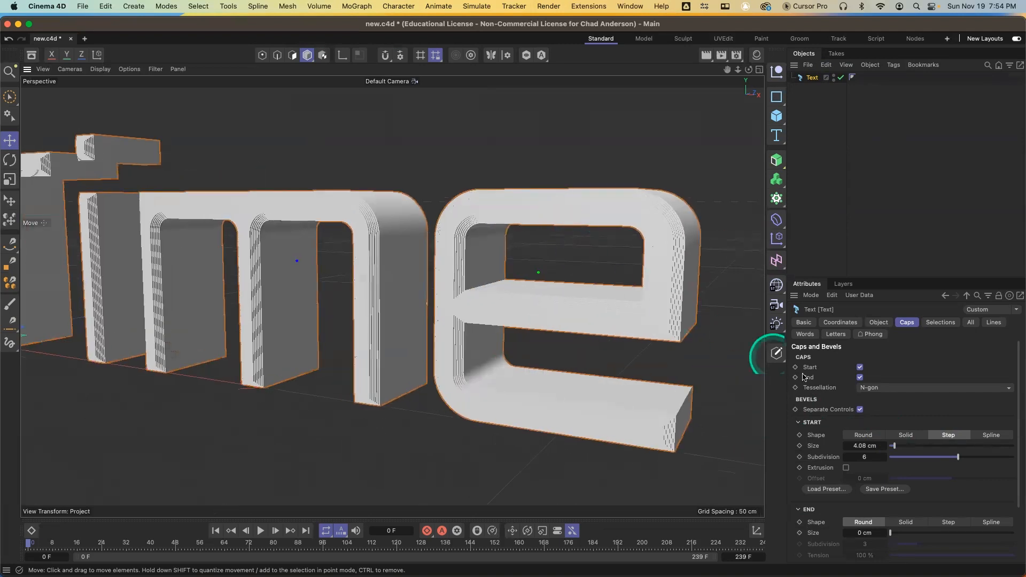
Reduce the start bevel subdivision to 2 and render a viewport preview
{"action": "left_click", "coordinate": [848, 457]}
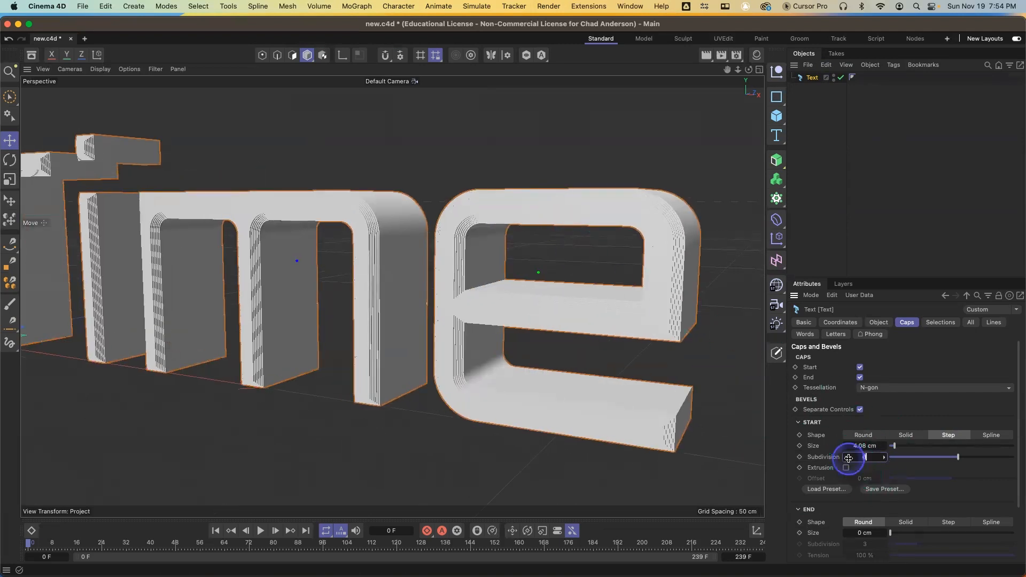
{"action": "left_click", "coordinate": [846, 458]}
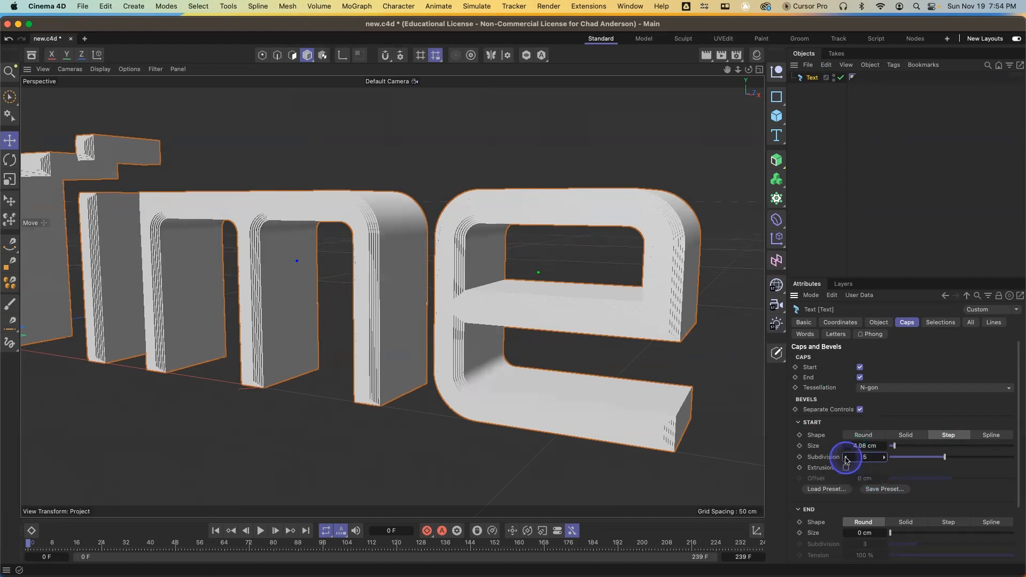
{"action": "left_click", "coordinate": [846, 458]}
{"action": "left_click", "coordinate": [846, 458]}
{"action": "left_click", "coordinate": [846, 458]}
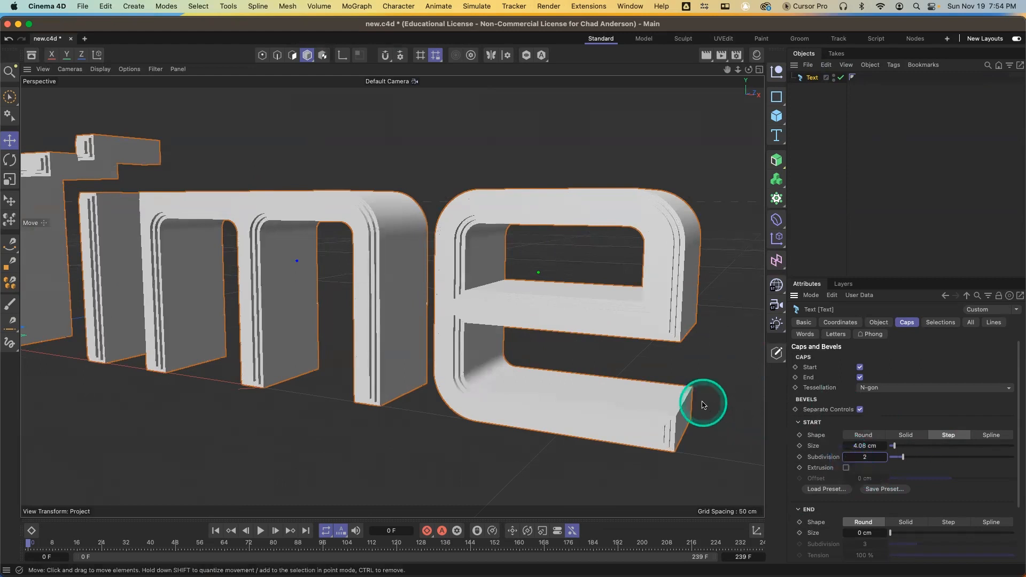
{"action": "key", "text": "super+r"}
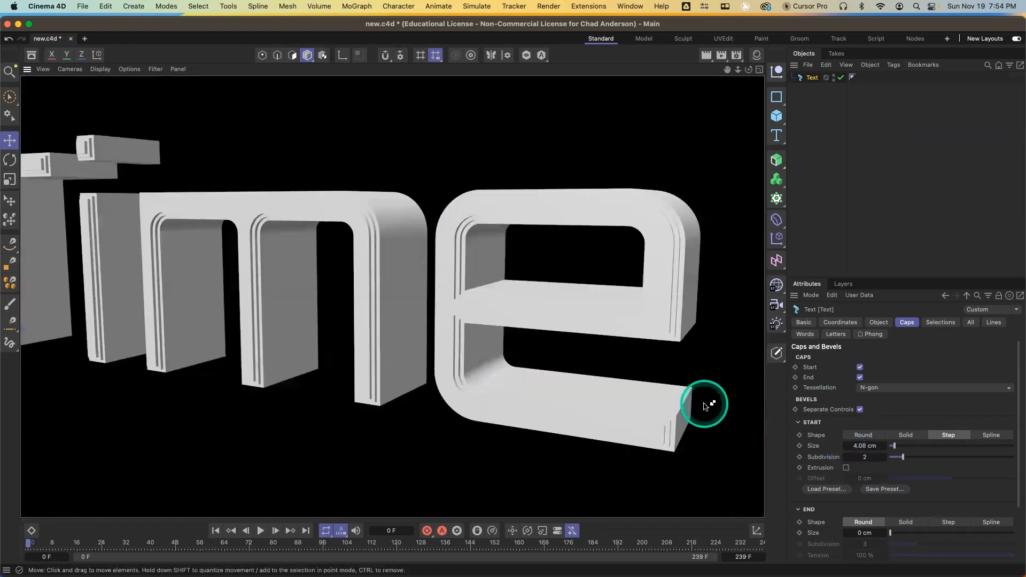
Switch the start bevel shape to Spline and reshape its profile curve by adding and moving points
{"action": "left_click", "coordinate": [989, 435]}
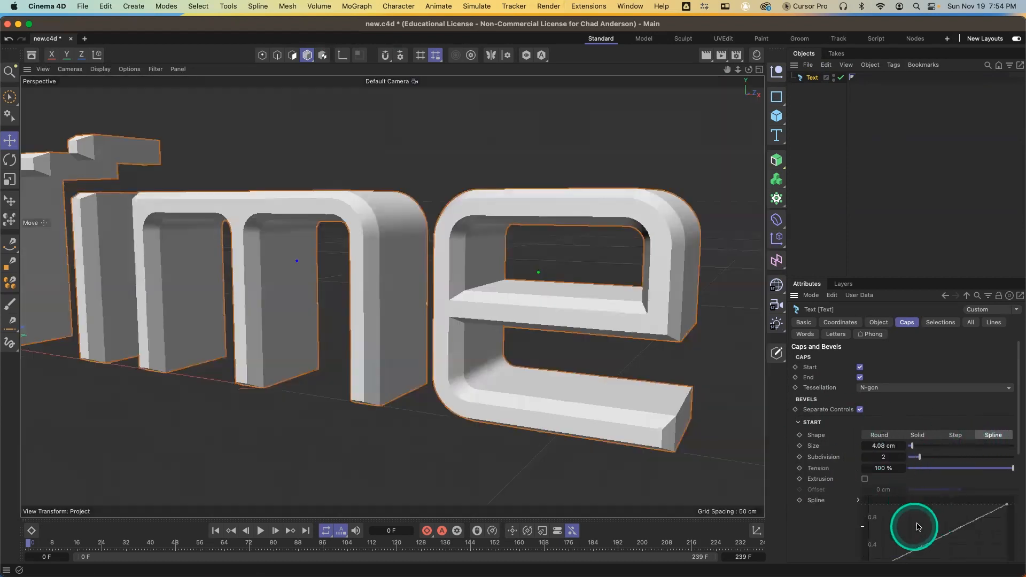
{"action": "scroll", "coordinate": [968, 488], "scroll_direction": "down", "scroll_amount": 5}
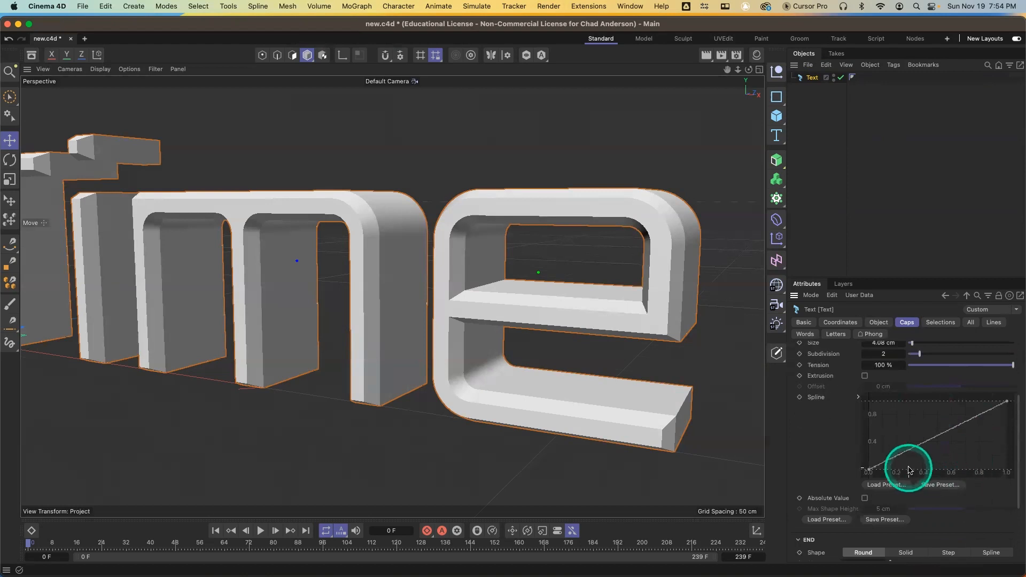
{"action": "left_click", "coordinate": [869, 469]}
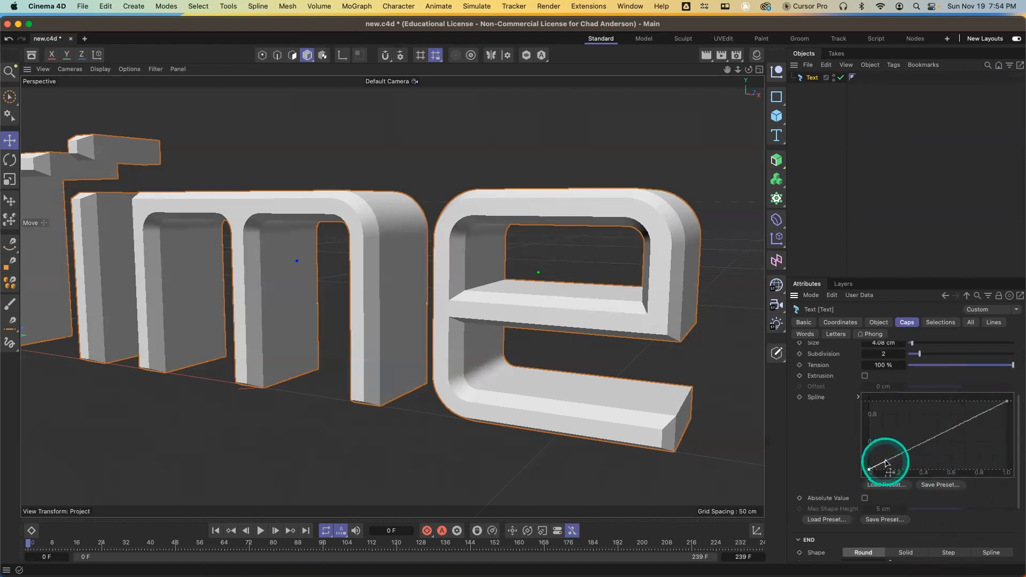
{"action": "left_click_drag", "start_coordinate": [888, 462], "coordinate": [903, 466]}
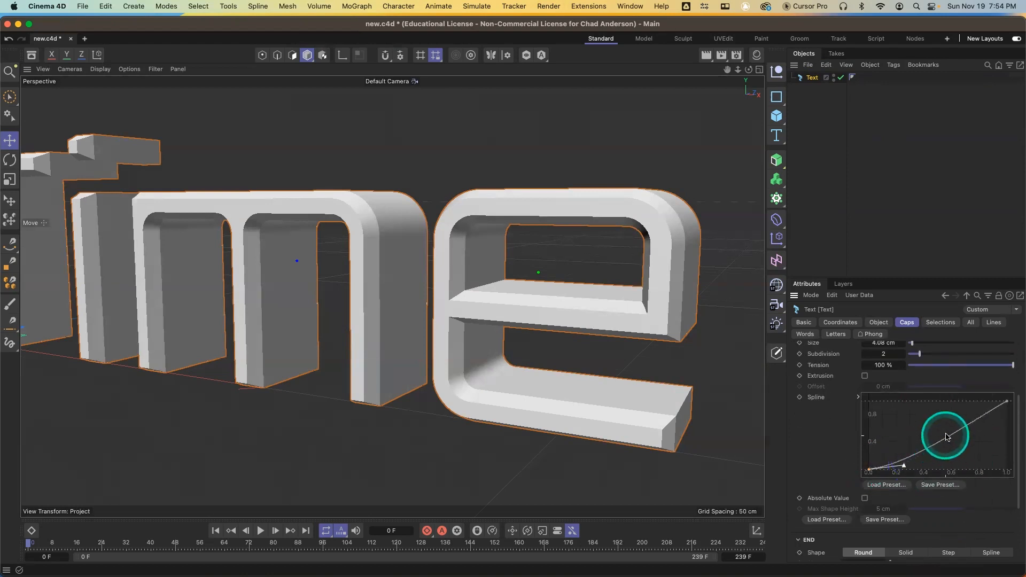
{"action": "left_click", "coordinate": [1007, 403]}
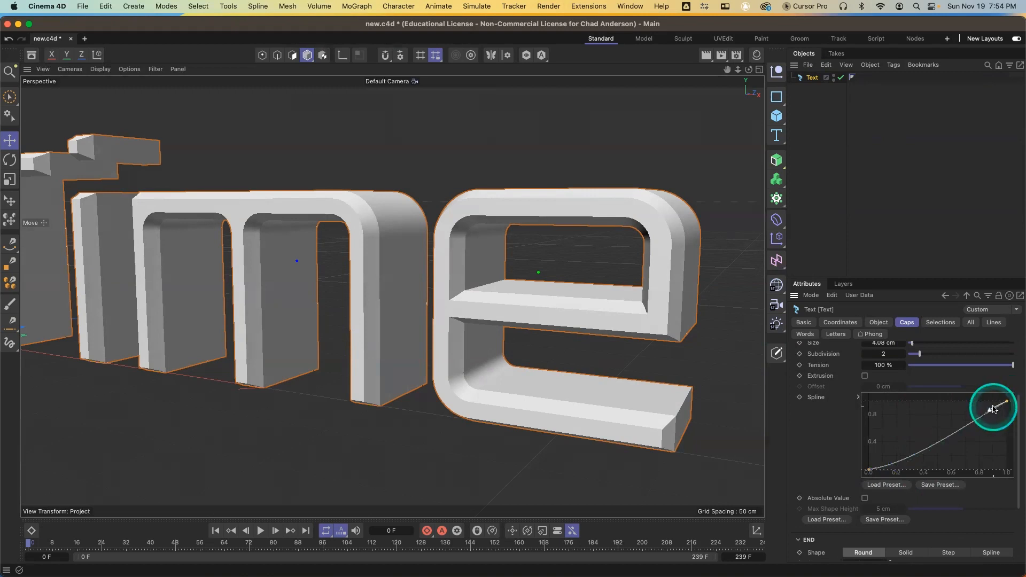
{"action": "left_click_drag", "start_coordinate": [991, 412], "coordinate": [924, 414]}
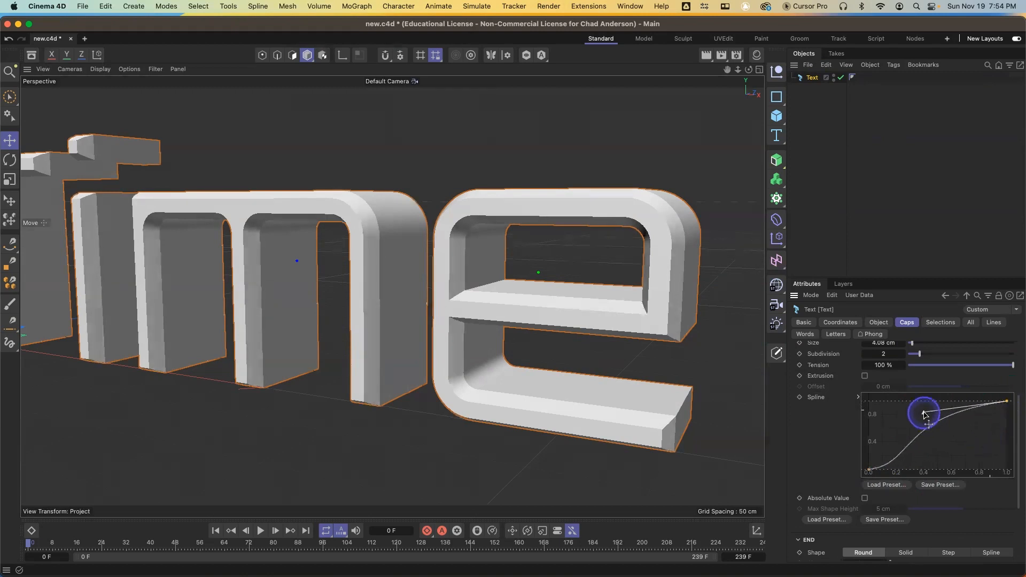
{"action": "left_click", "coordinate": [869, 471]}
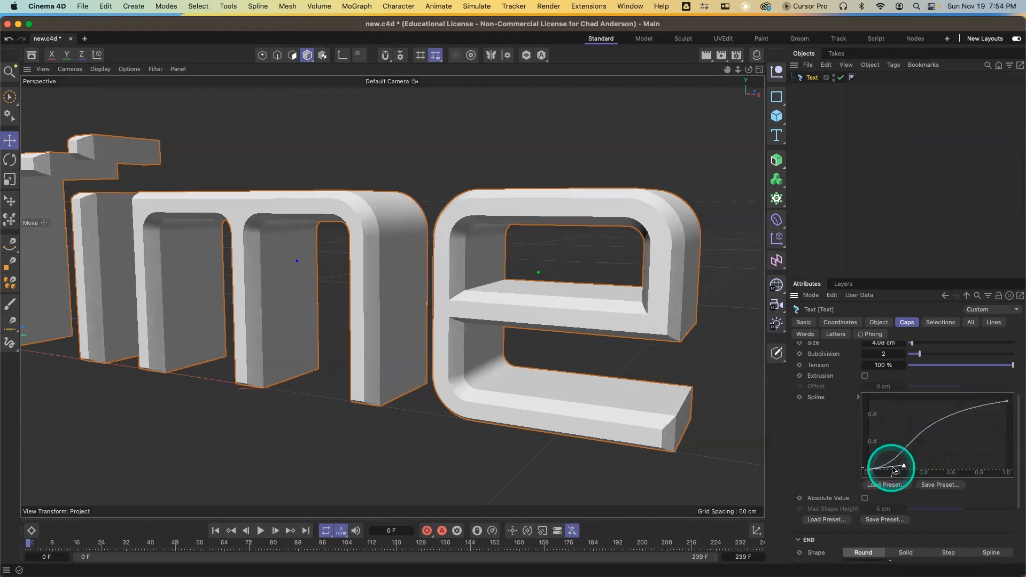
{"action": "left_click_drag", "start_coordinate": [904, 466], "coordinate": [922, 467]}
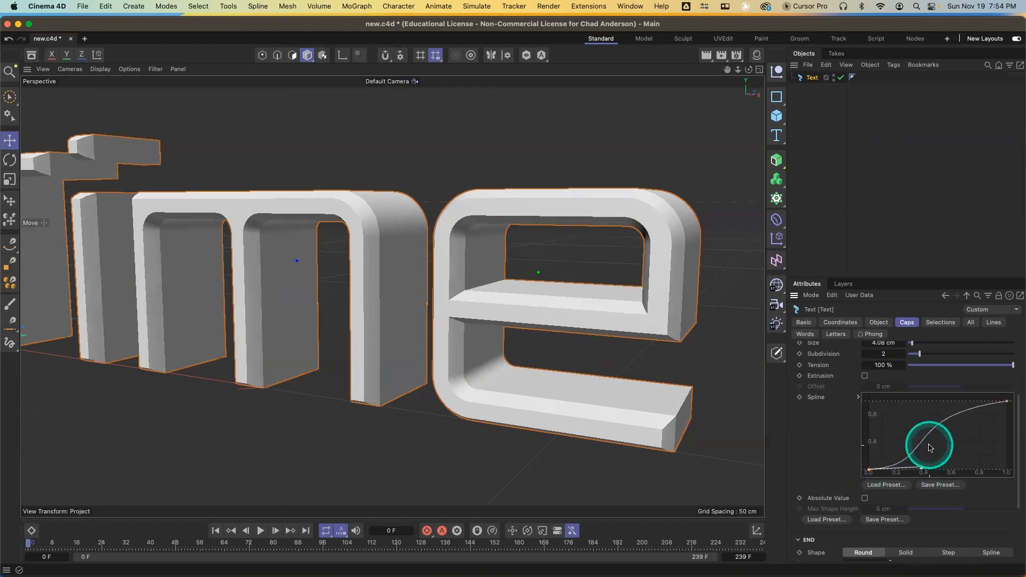
{"action": "left_click", "coordinate": [916, 447], "text": "super"}
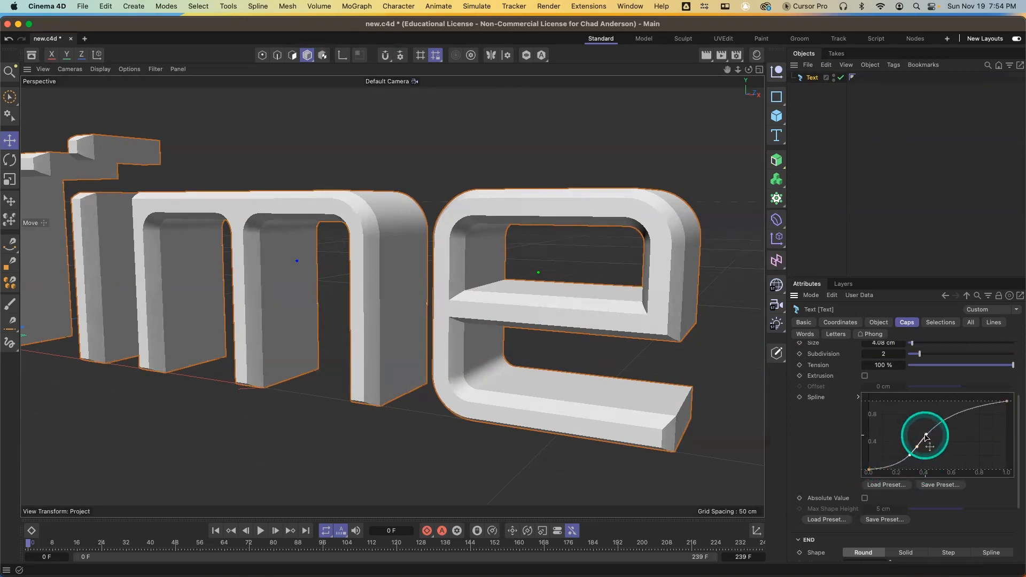
{"action": "left_click_drag", "start_coordinate": [925, 435], "coordinate": [933, 455]}
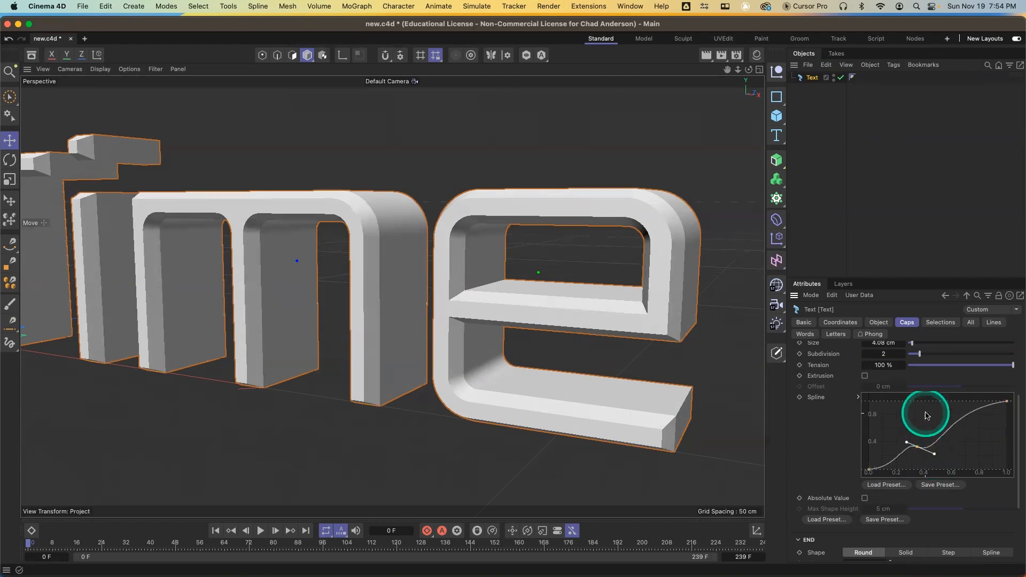
Set the start bevel subdivision to 6 and render a viewport preview
{"action": "left_click", "coordinate": [903, 354]}
{"action": "left_click", "coordinate": [903, 354]}
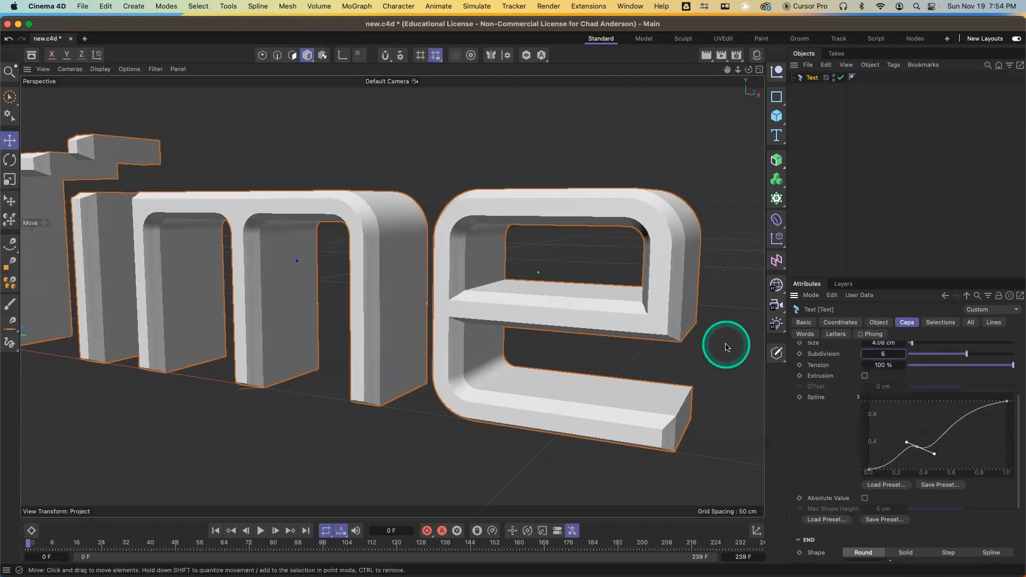
{"action": "key", "text": "super+r"}
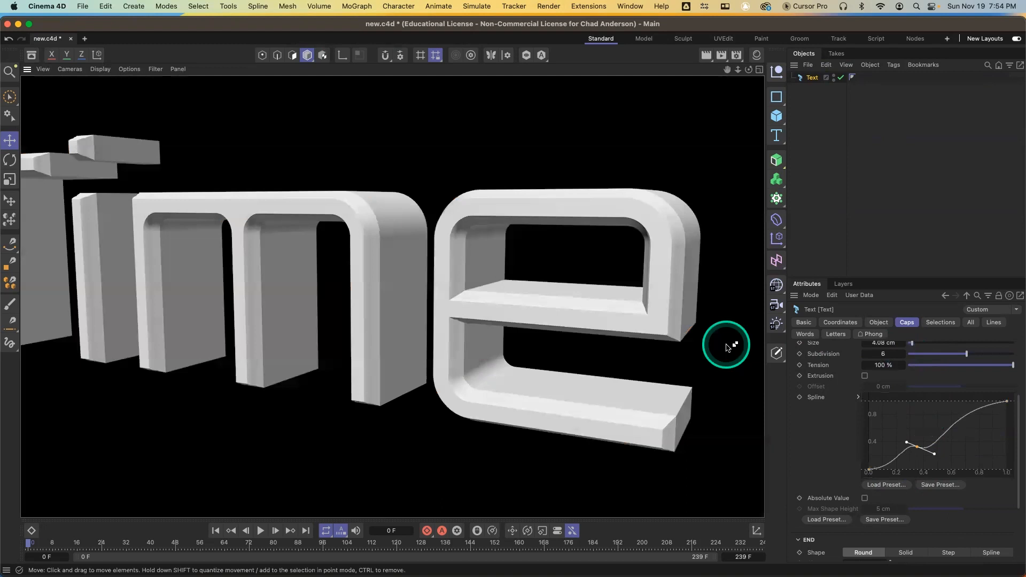
Add another point to the bevel profile curve and set the subdivision to 10
{"action": "left_click", "coordinate": [951, 431], "text": "super"}
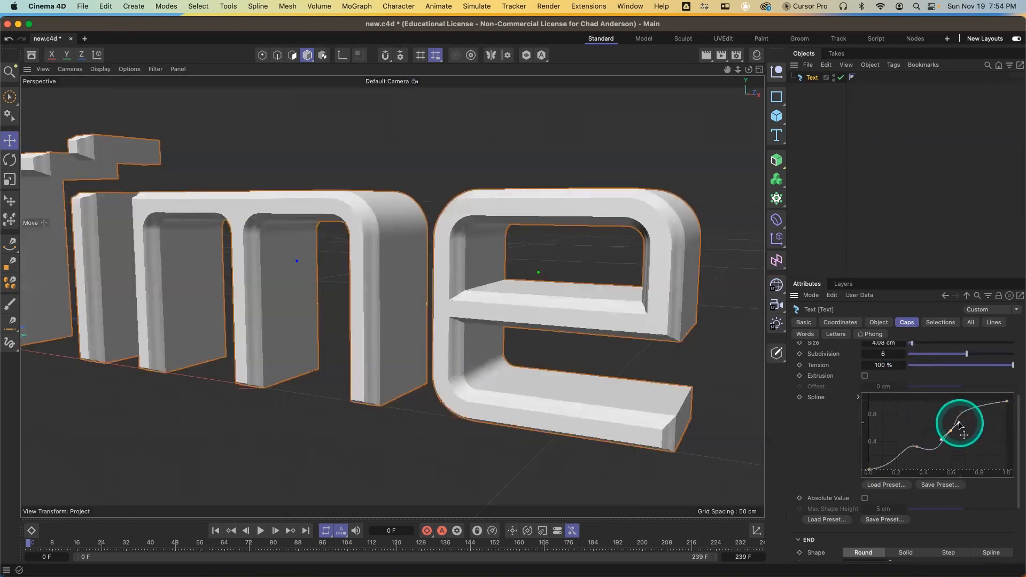
{"action": "left_click_drag", "start_coordinate": [959, 423], "coordinate": [985, 420]}
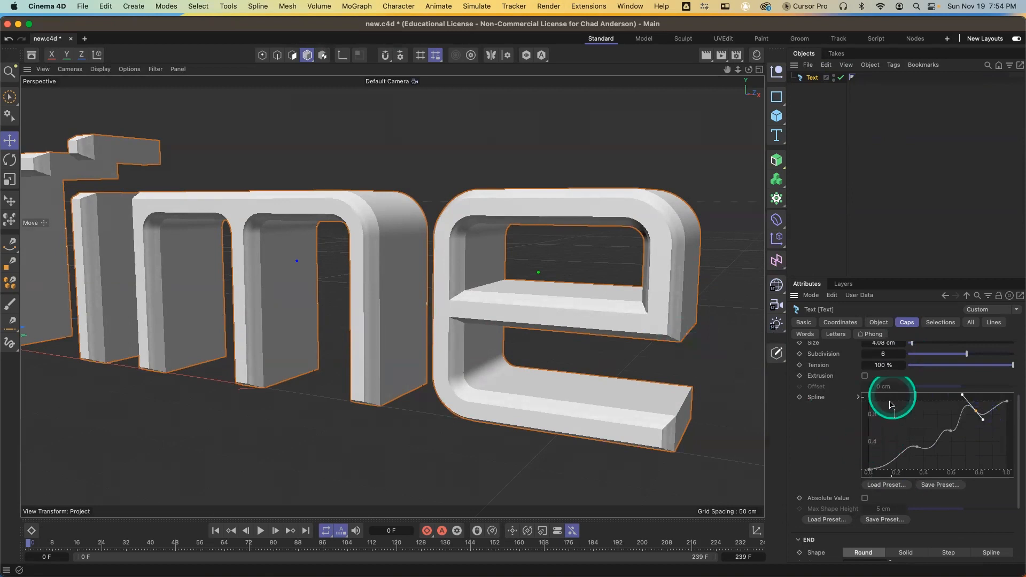
{"action": "left_click_drag", "start_coordinate": [903, 358], "coordinate": [900, 355]}
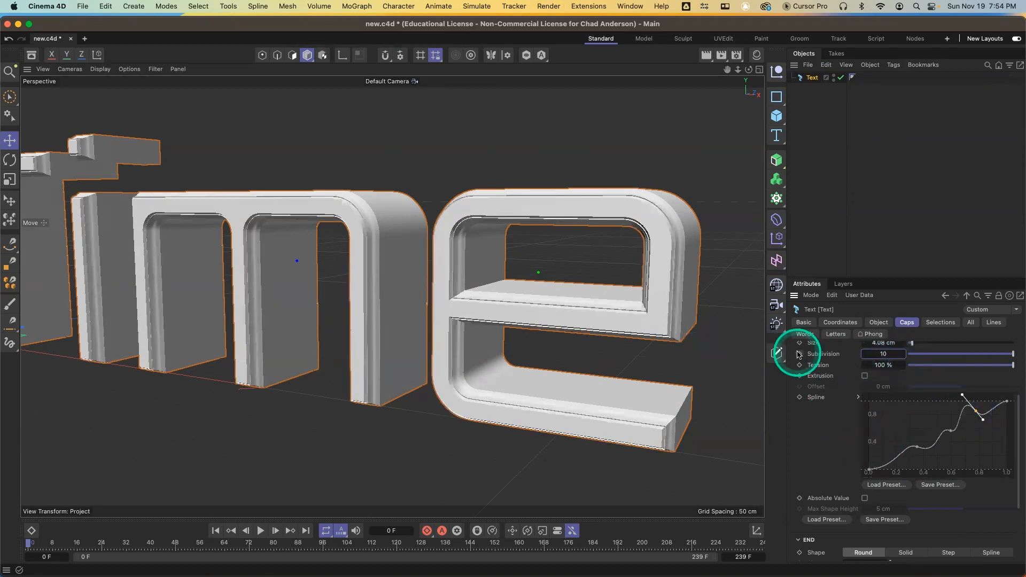
Render a viewport preview of the bevelled text and review the caps settings
{"action": "key", "text": "super+r"}
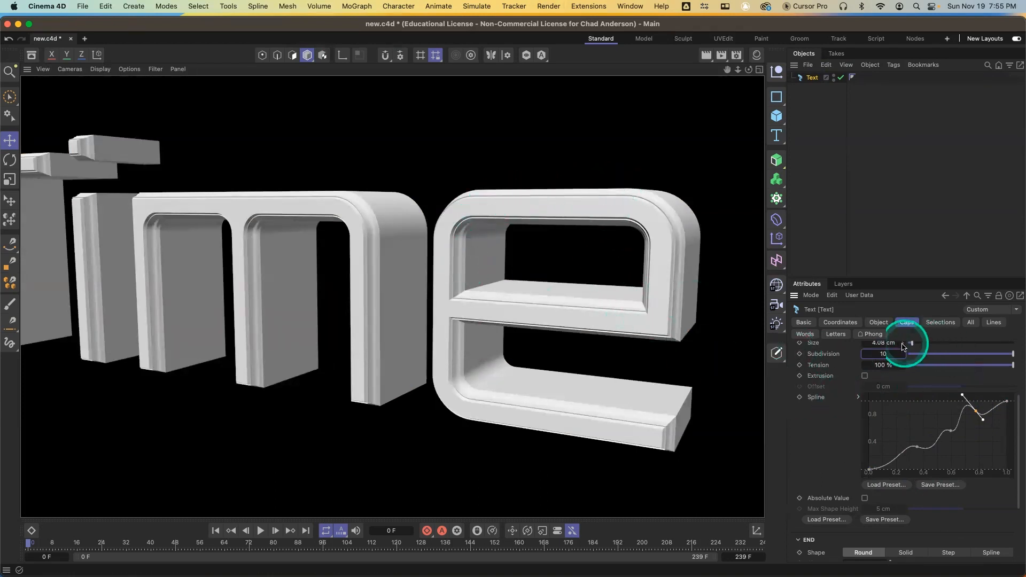
{"action": "scroll", "coordinate": [887, 367], "scroll_direction": "down", "scroll_amount": 2}
{"action": "scroll", "coordinate": [887, 367], "scroll_direction": "up", "scroll_amount": 8}
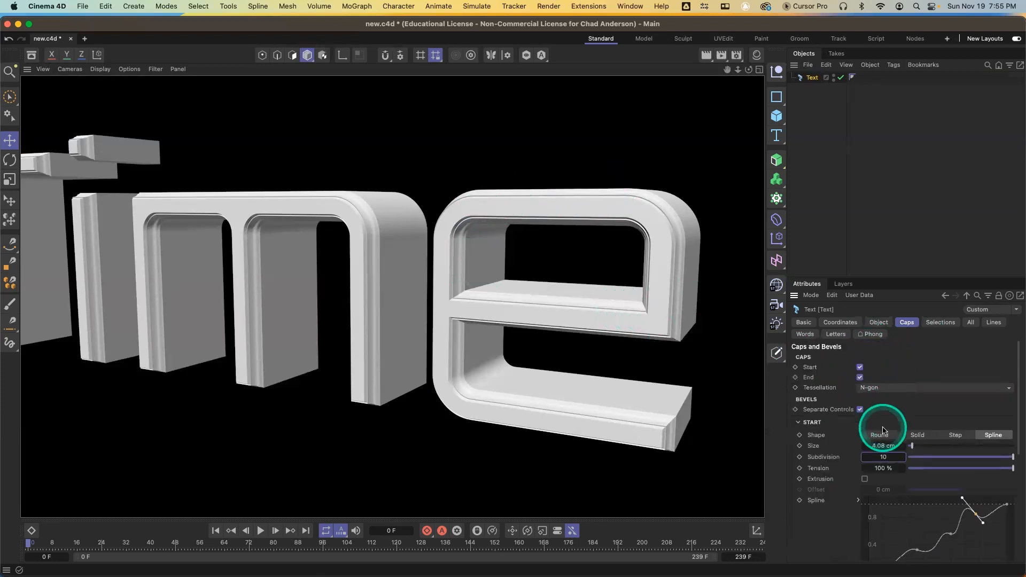
Switch the start bevel shape back to Round and set its size to 3 cm
{"action": "left_click", "coordinate": [876, 435]}
{"action": "left_click", "coordinate": [876, 445]}
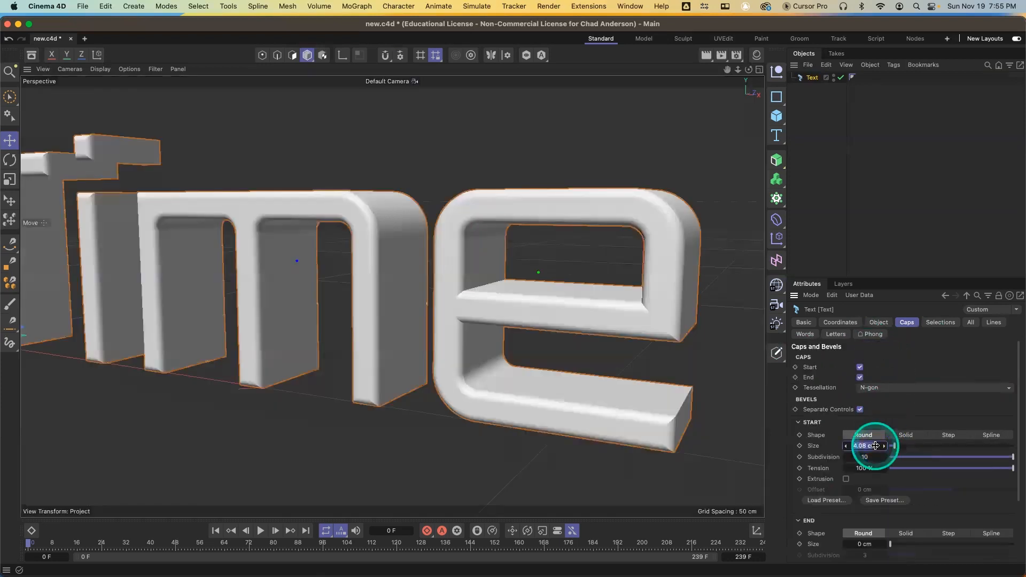
{"action": "type", "text": "3"}
{"action": "key", "text": "Return"}
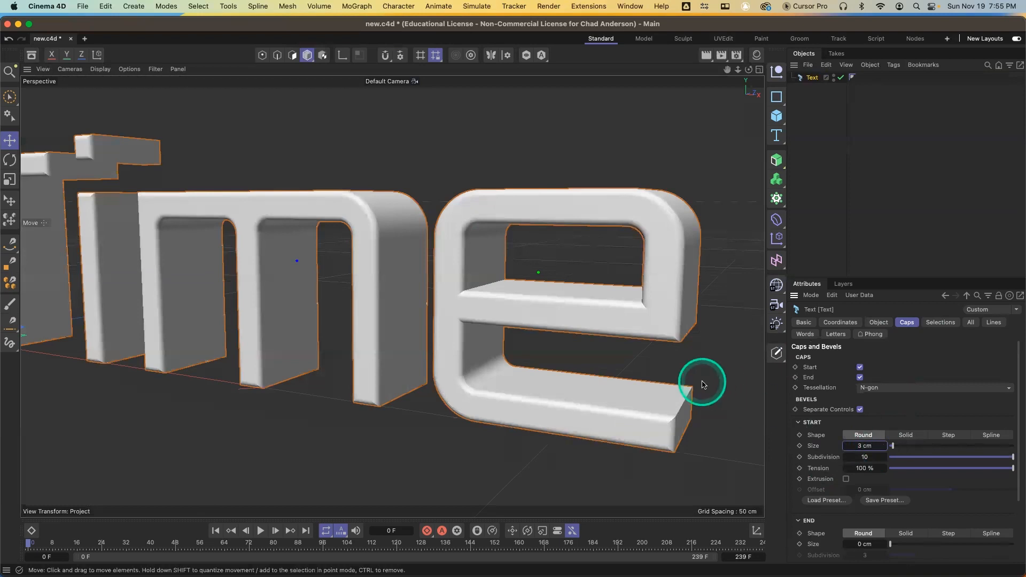
Browse the text object's All, Lines, Words and Letters attribute tabs
{"action": "scroll", "coordinate": [588, 332], "scroll_direction": "down", "scroll_amount": 10}
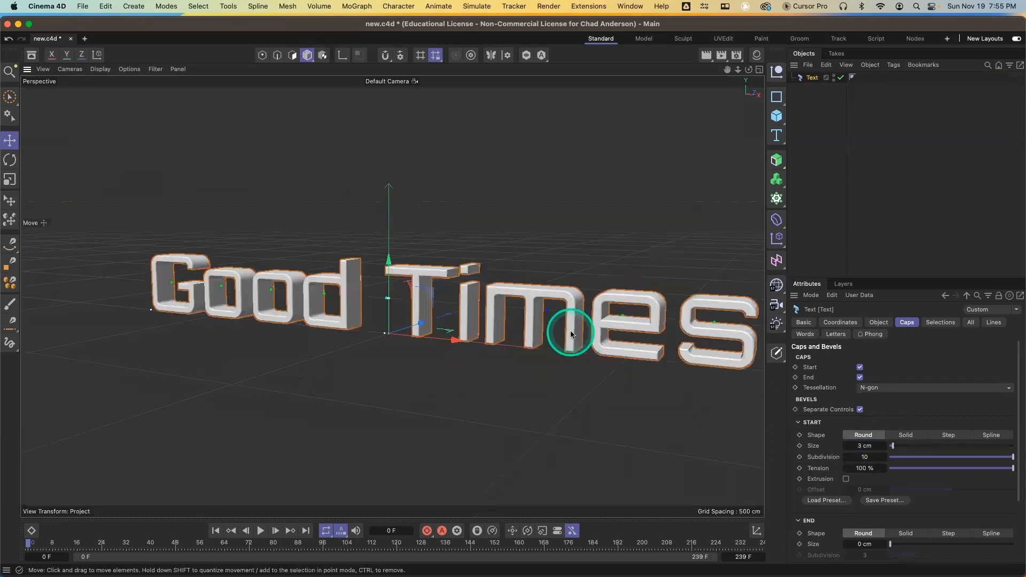
{"action": "left_click_drag", "start_coordinate": [628, 345], "coordinate": [521, 334], "text": "alt"}
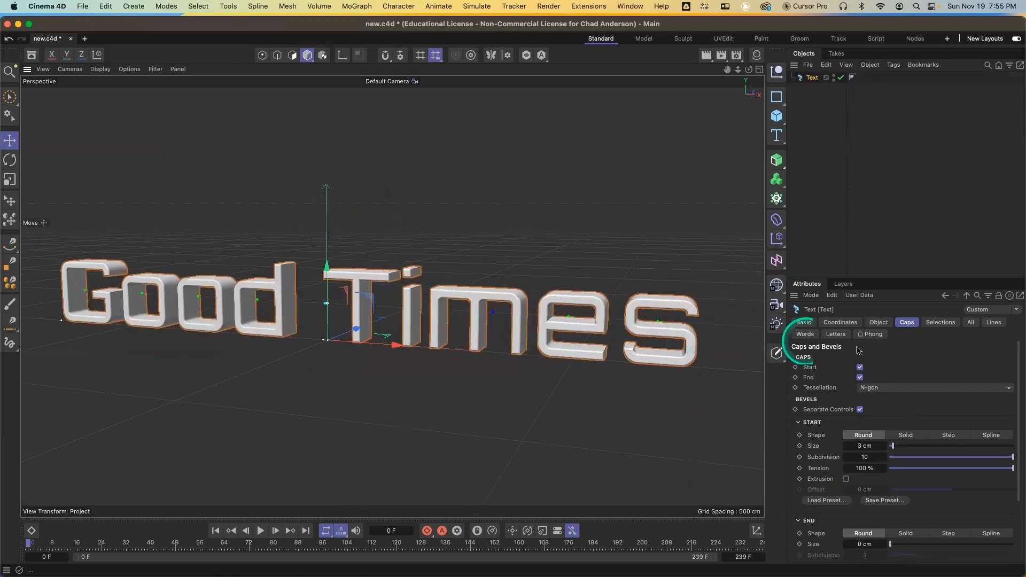
{"action": "left_click", "coordinate": [978, 328]}
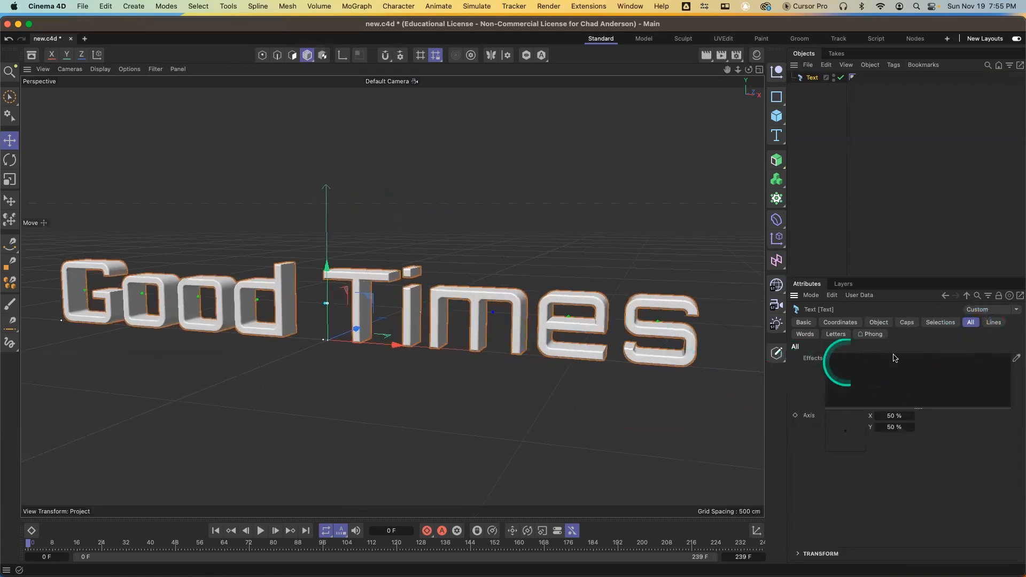
{"action": "left_click", "coordinate": [994, 323]}
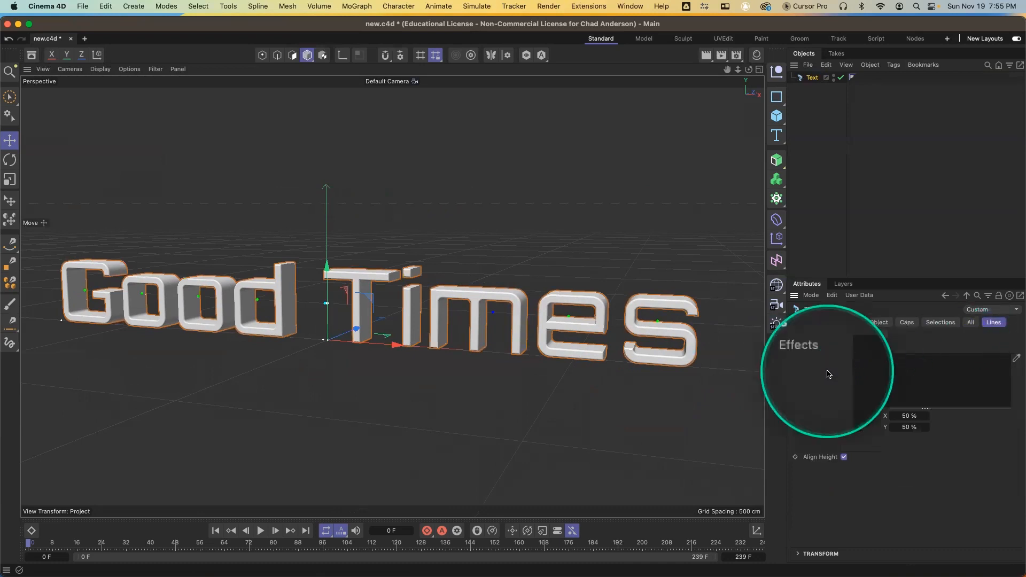
{"action": "left_click", "coordinate": [806, 337]}
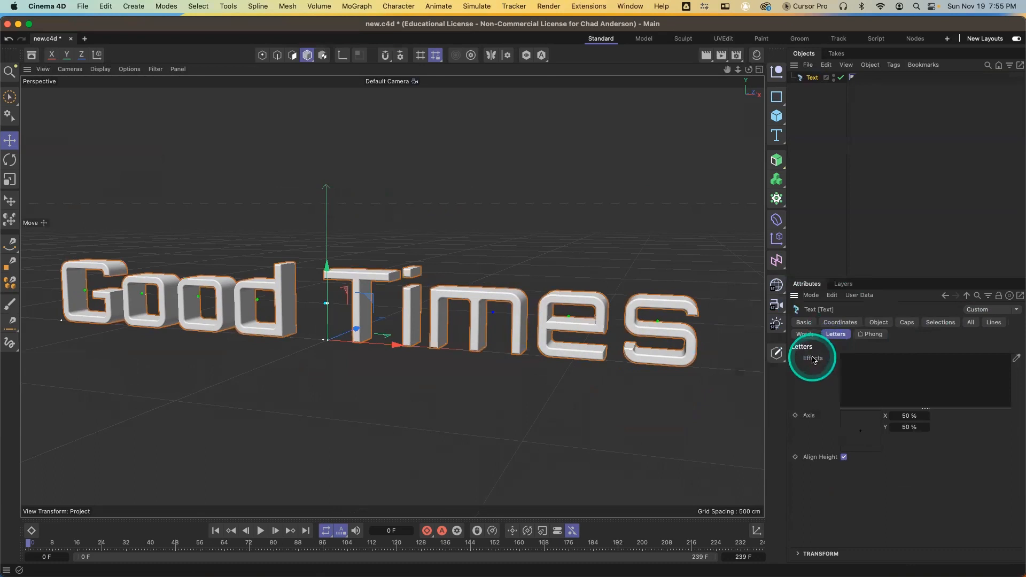
{"action": "left_click", "coordinate": [834, 337]}
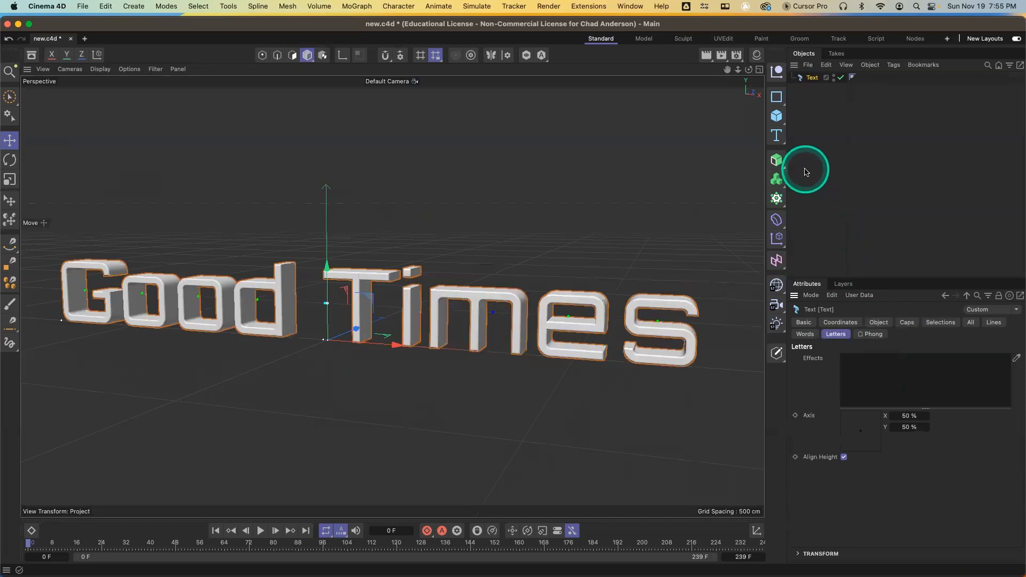
Add a Plain effector to the selected text object
{"action": "left_click", "coordinate": [811, 79]}
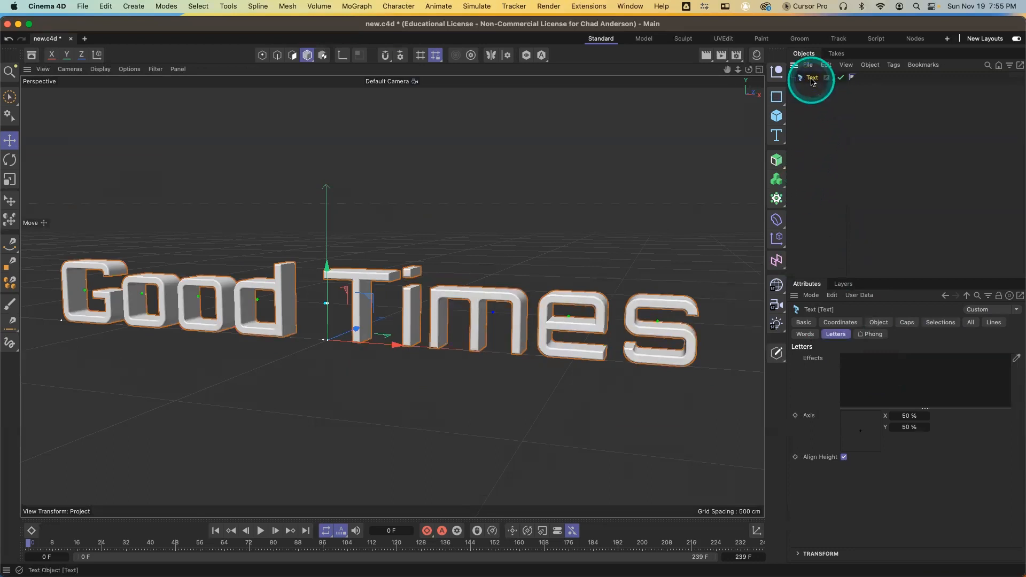
{"action": "left_click", "coordinate": [352, 7]}
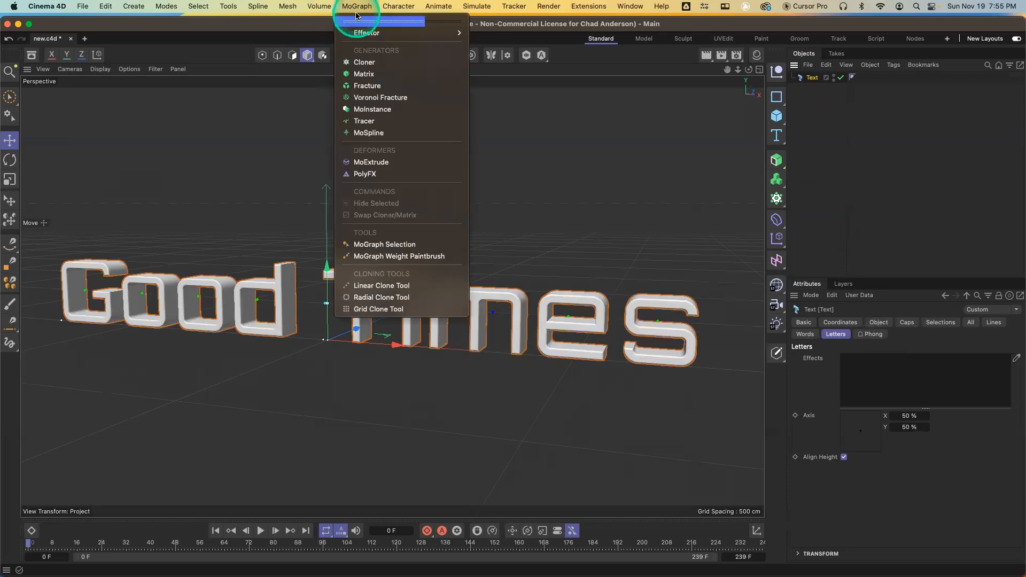
{"action": "mouse_move", "coordinate": [366, 30]}
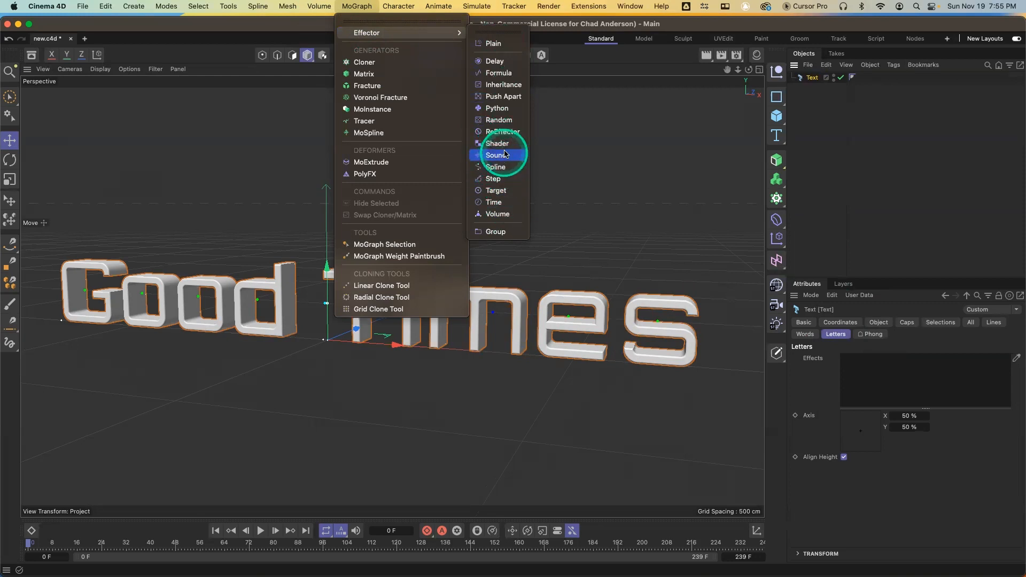
{"action": "left_click", "coordinate": [503, 45]}
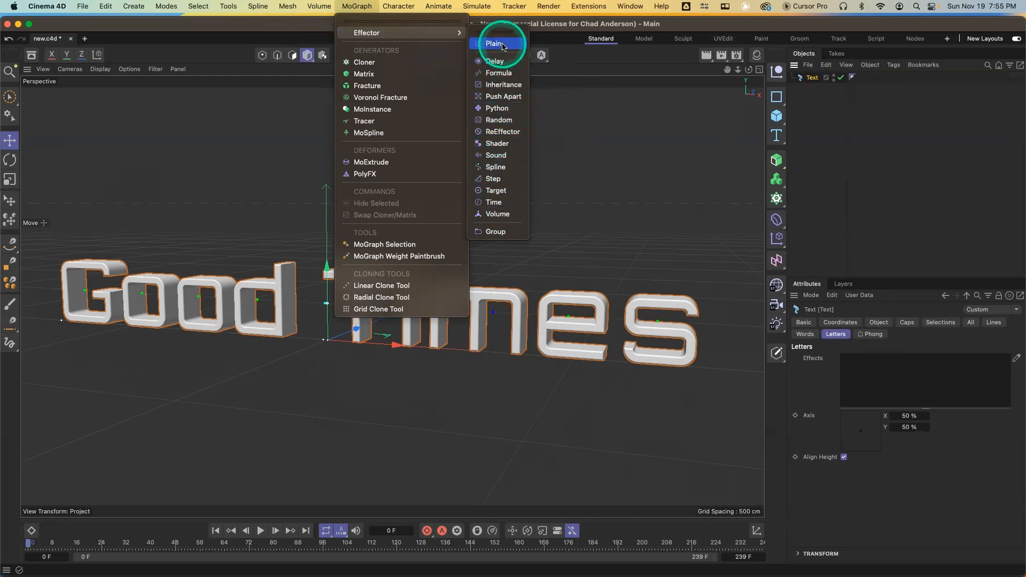
{"action": "left_click", "coordinate": [833, 198]}
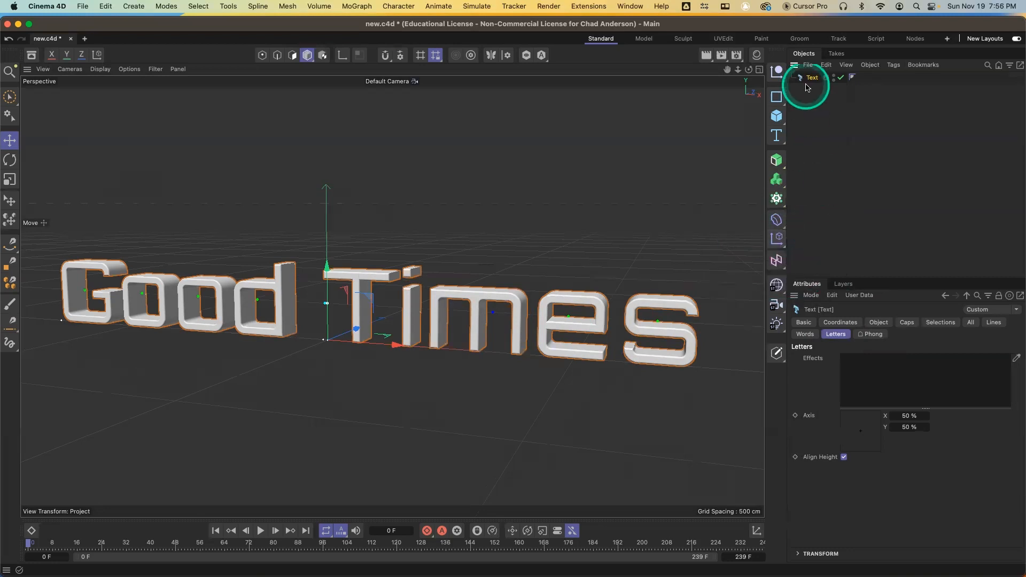
{"action": "left_click", "coordinate": [776, 242]}
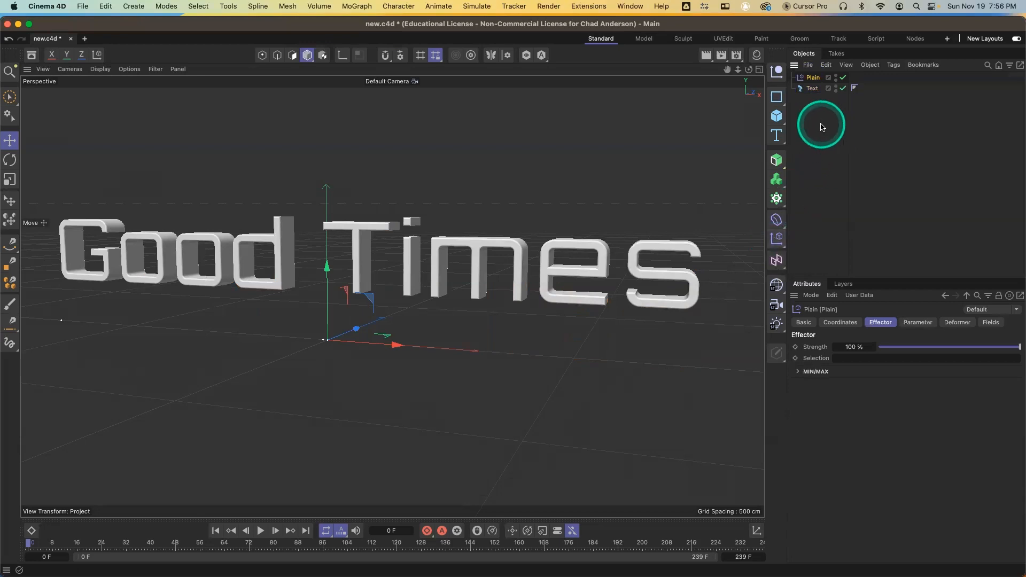
Set the Plain effector's position Y parameter to 100 cm
{"action": "left_click", "coordinate": [815, 89]}
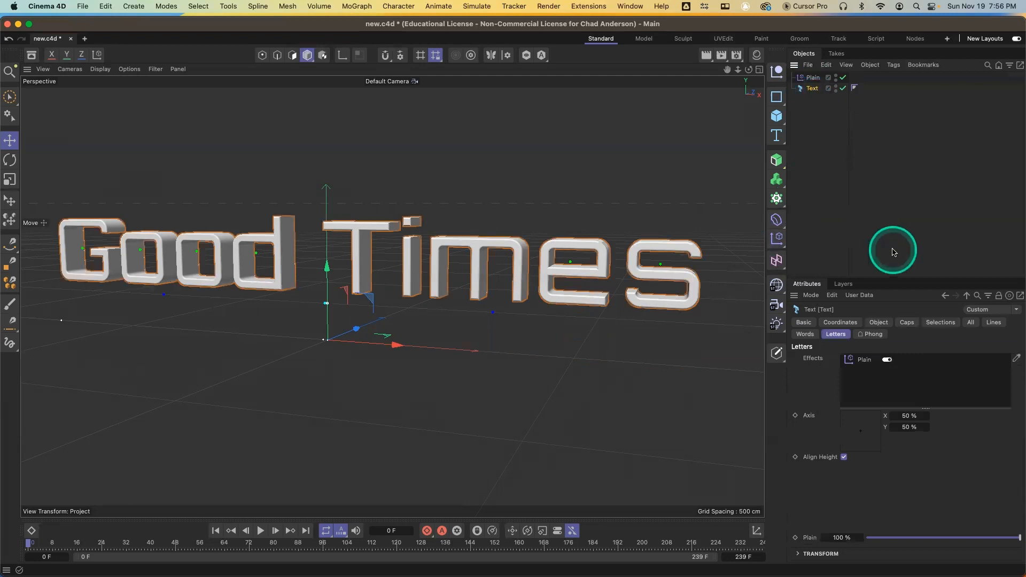
{"action": "left_click", "coordinate": [811, 79]}
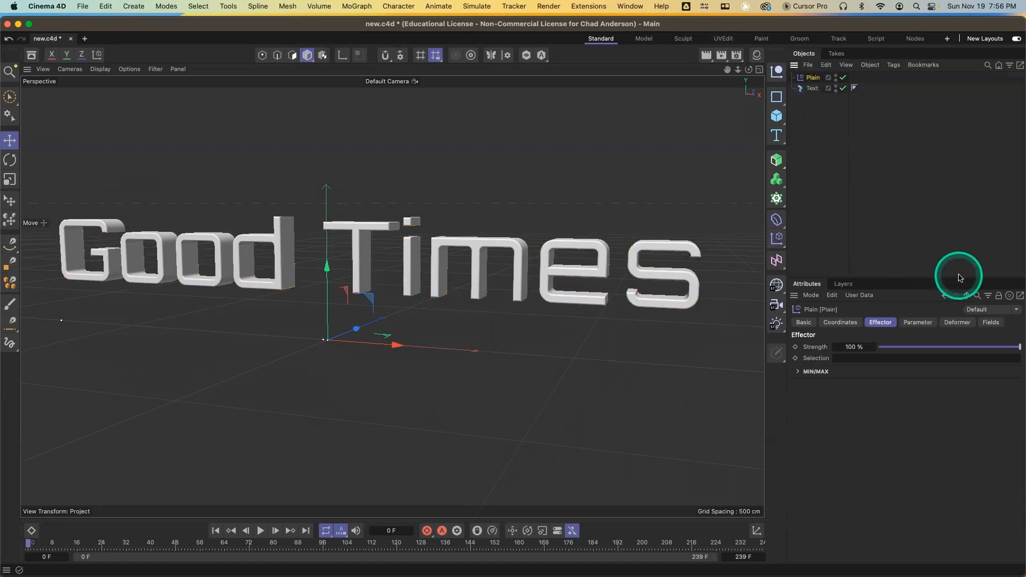
{"action": "mouse_move", "coordinate": [1012, 347]}
{"action": "left_mouse_down"}
{"action": "mouse_move", "coordinate": [893, 348]}
{"action": "mouse_move", "coordinate": [1020, 351]}
{"action": "left_mouse_up"}
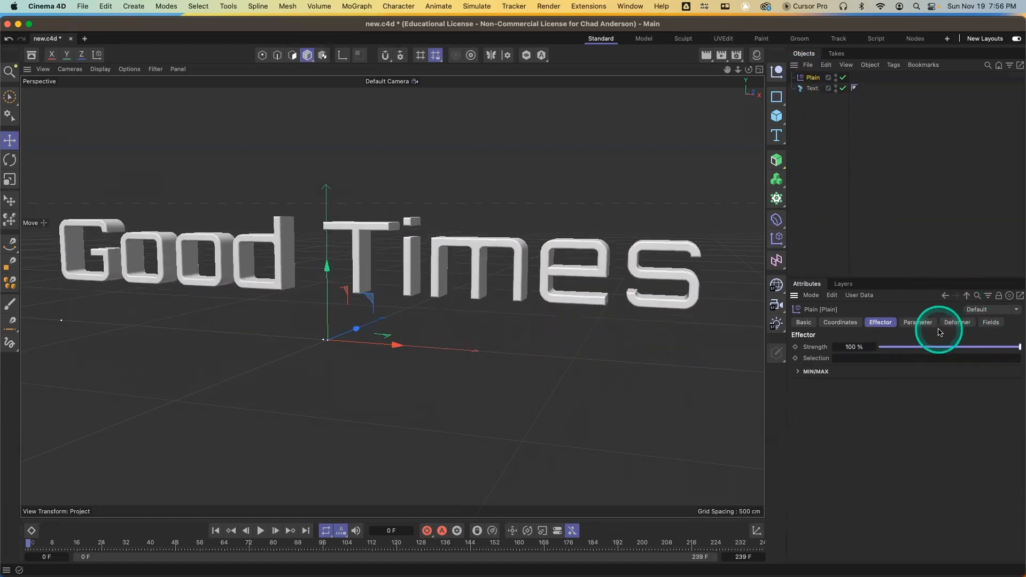
{"action": "left_click", "coordinate": [815, 88]}
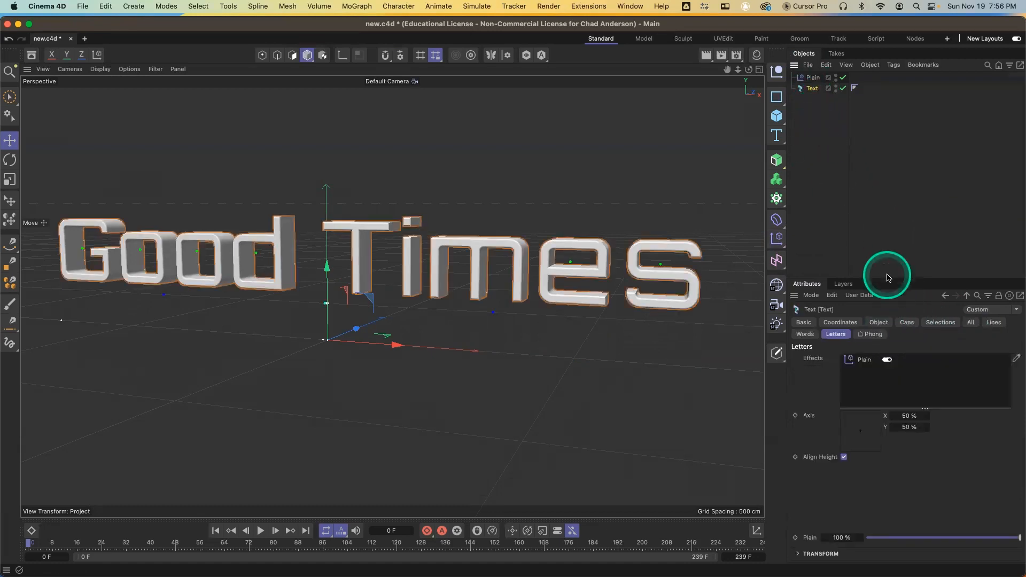
{"action": "left_click", "coordinate": [838, 323]}
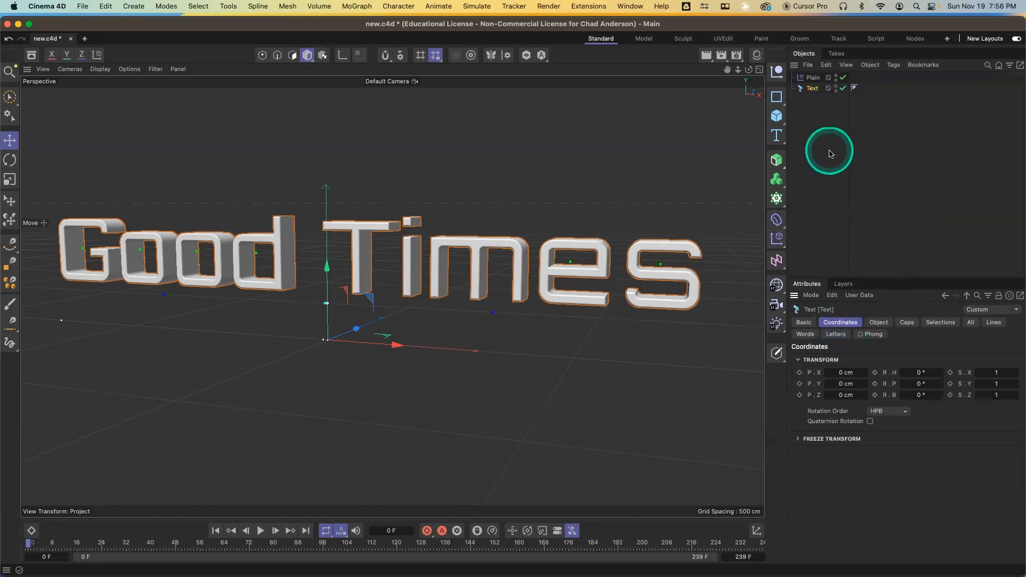
{"action": "left_click", "coordinate": [813, 78]}
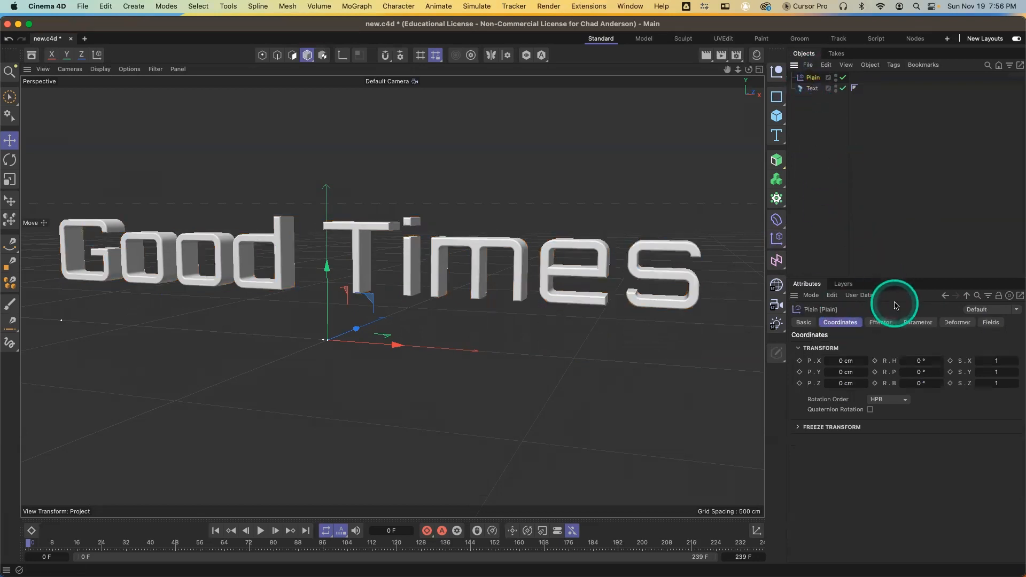
{"action": "left_click", "coordinate": [921, 324]}
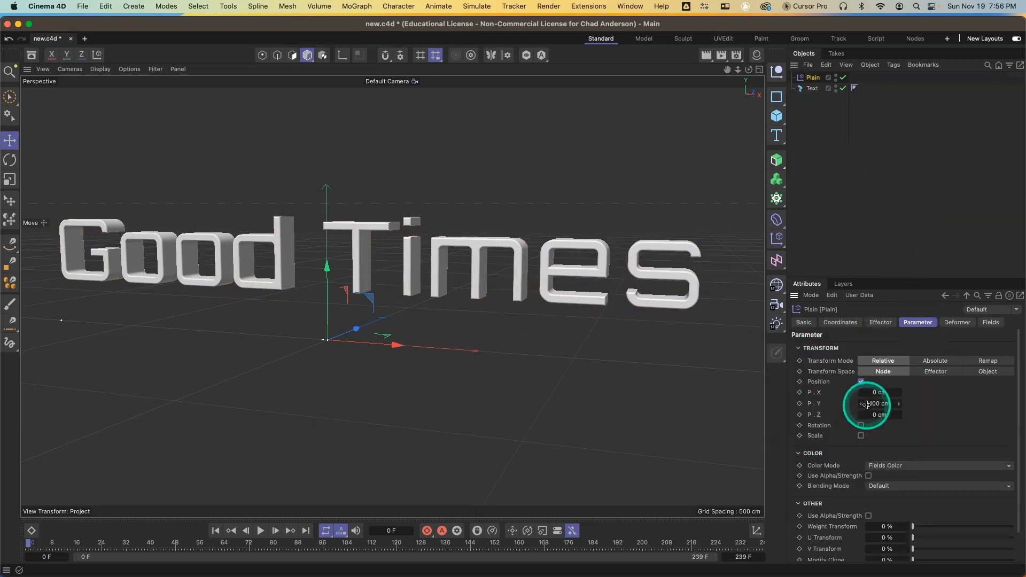
{"action": "left_click", "coordinate": [867, 403]}
{"action": "key", "text": "Return"}
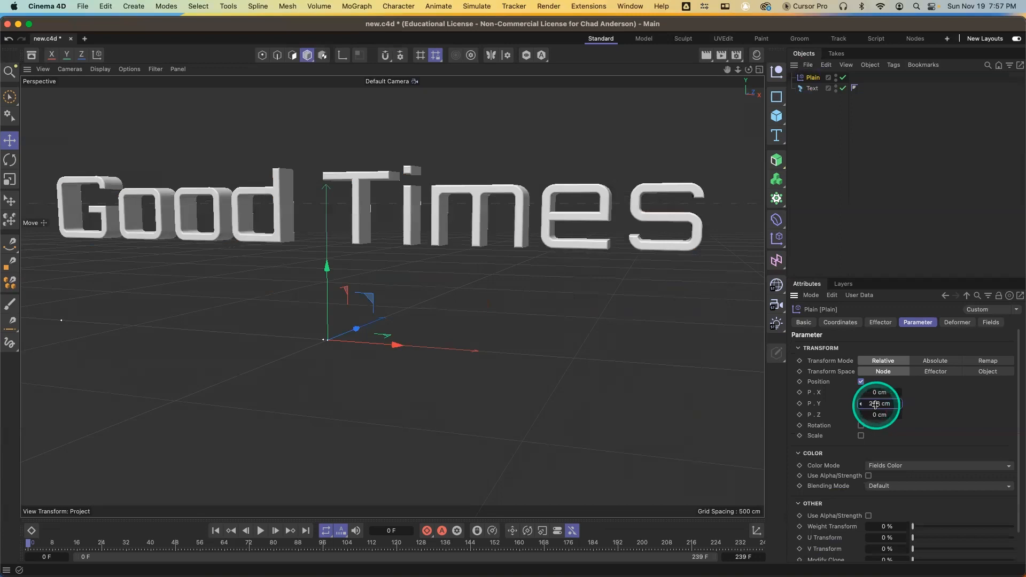
{"action": "left_click", "coordinate": [872, 403]}
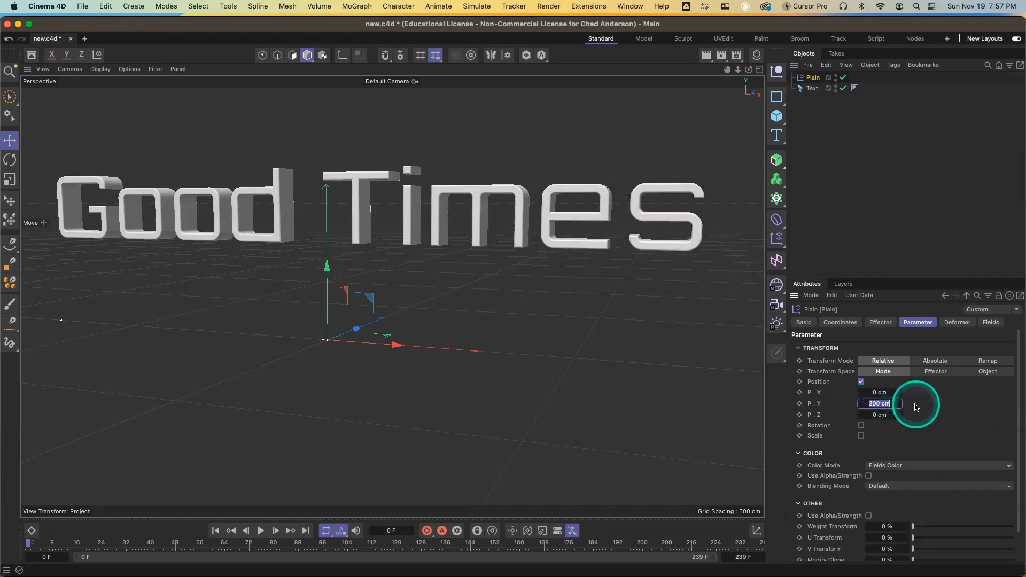
{"action": "key", "text": "Return"}
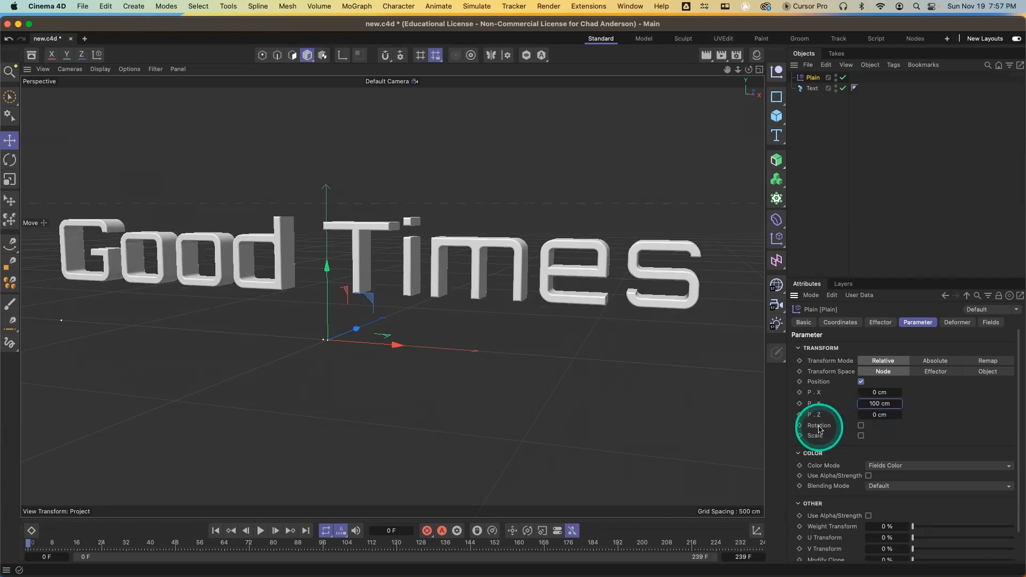
Enable rotation on the Plain effector, set its heading R.H to 45°, and render a viewport preview
{"action": "left_click", "coordinate": [863, 426]}
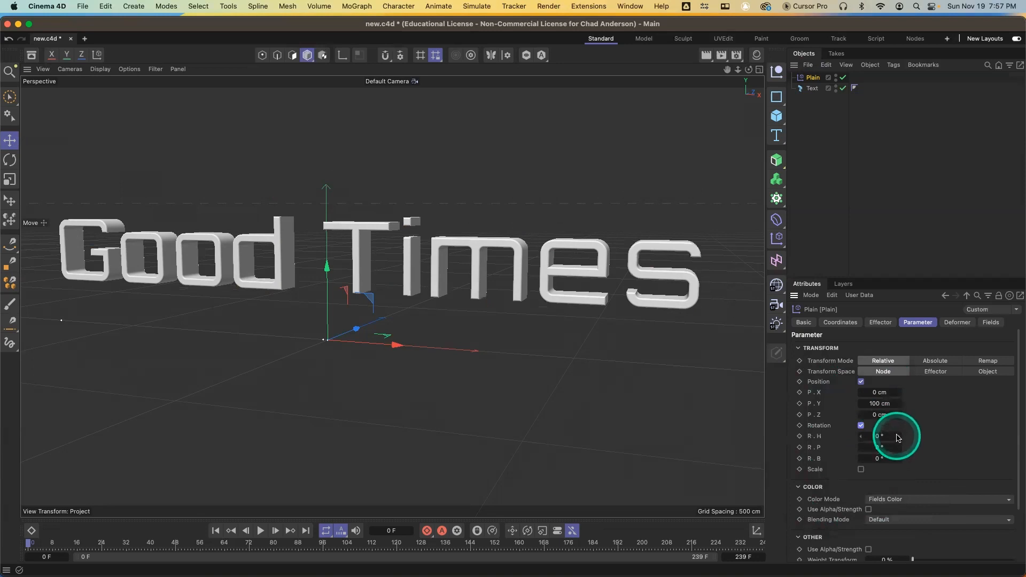
{"action": "left_click_drag", "start_coordinate": [898, 438], "coordinate": [900, 436]}
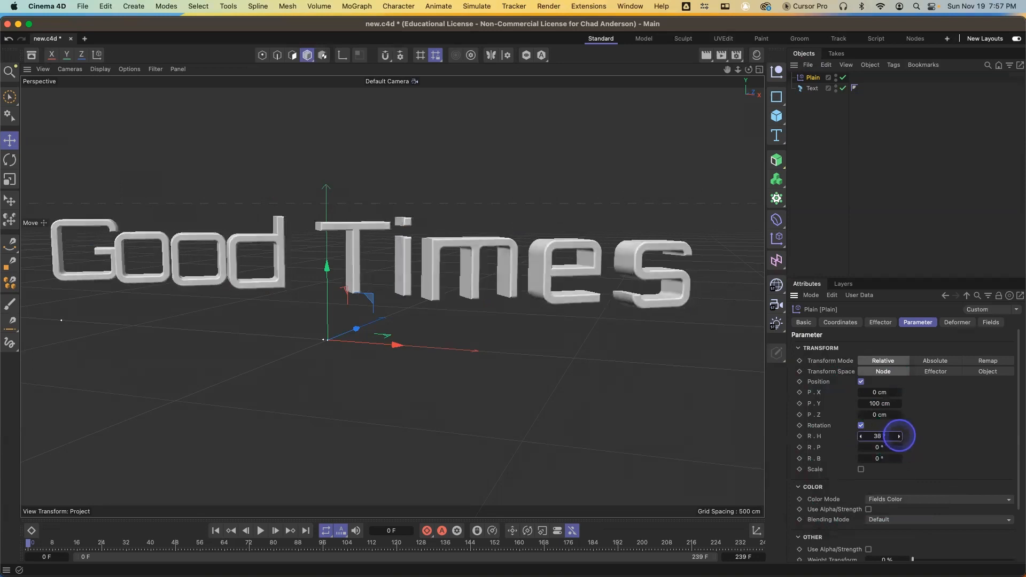
{"action": "double_click", "coordinate": [881, 436]}
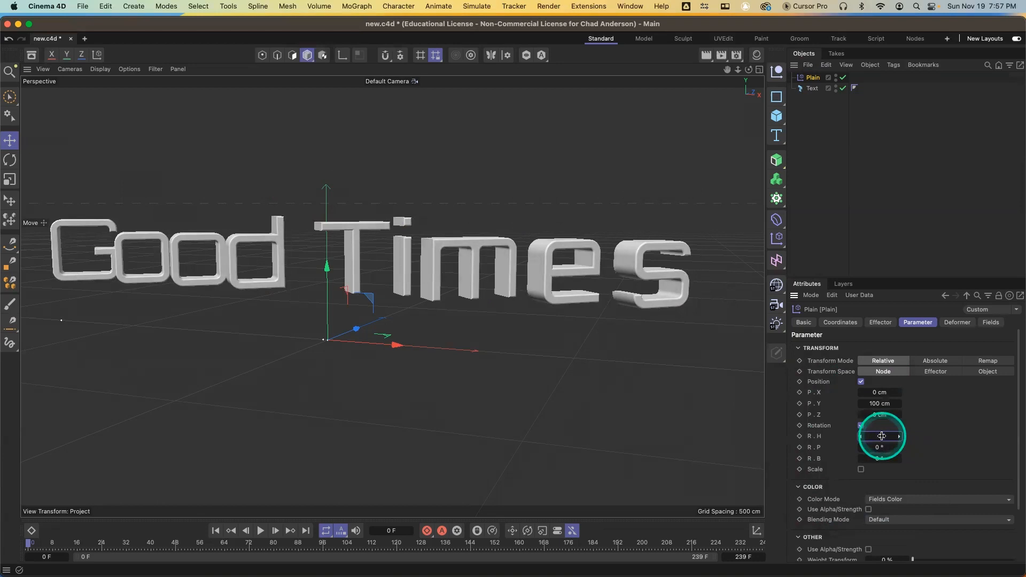
{"action": "type", "text": "45"}
{"action": "key", "text": "Return"}
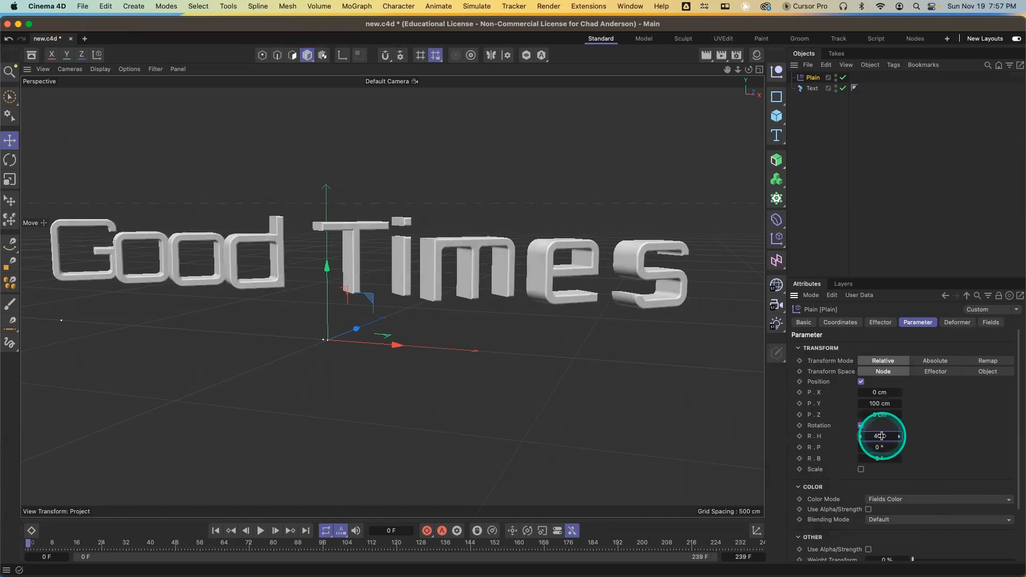
{"action": "key", "text": "super+r"}
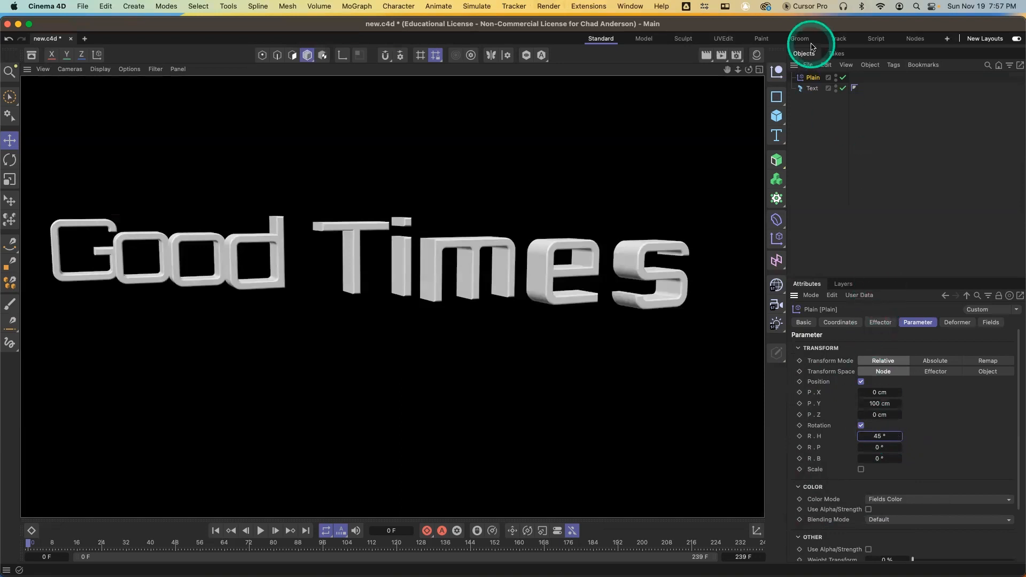
Set the text's horizontal spacing to 43 cm
{"action": "left_click", "coordinate": [812, 88]}
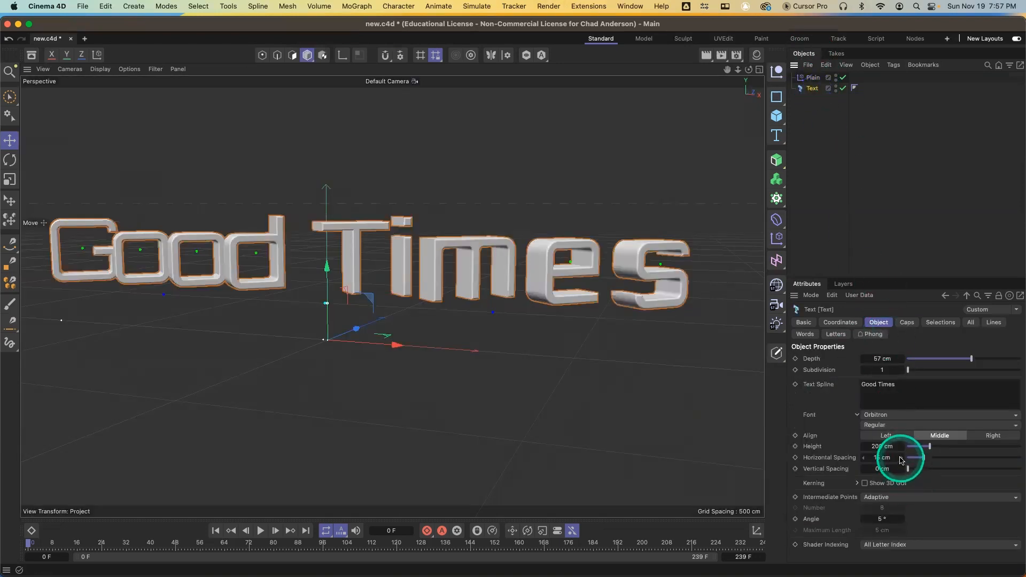
{"action": "left_click_drag", "start_coordinate": [902, 461], "coordinate": [855, 443]}
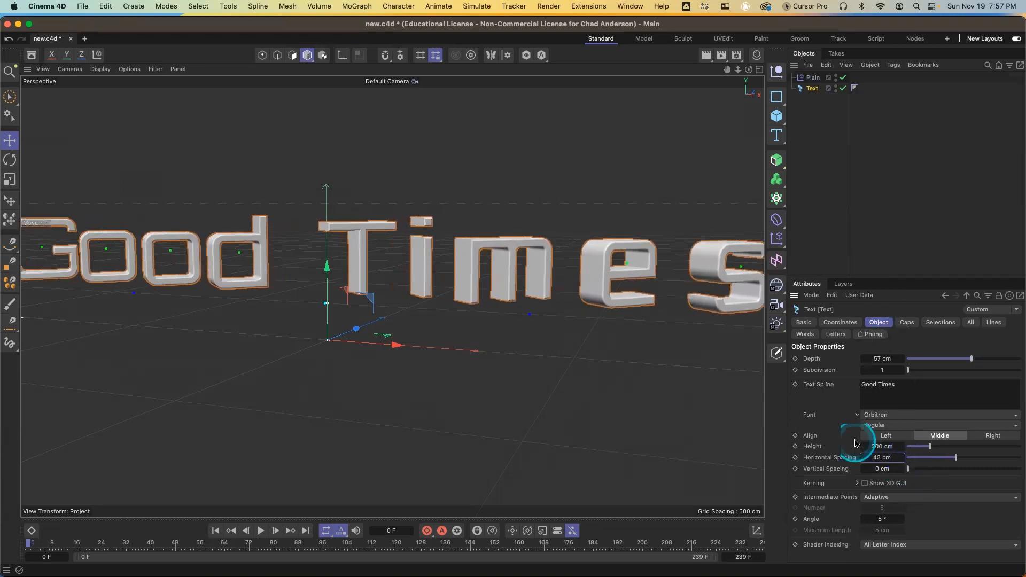
Set the Plain effector's heading R.H to 65° and render a viewport preview
{"action": "left_click", "coordinate": [814, 79]}
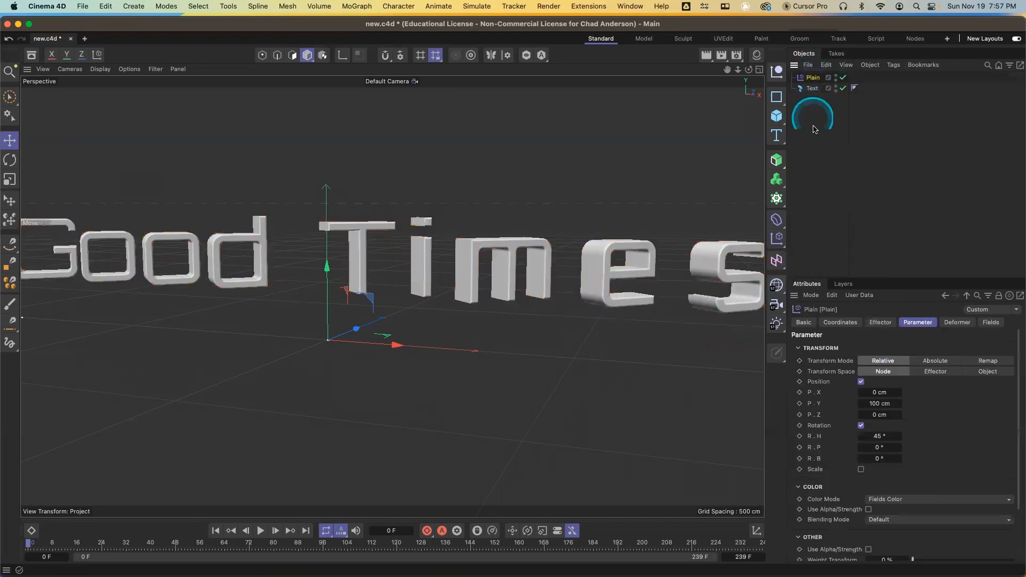
{"action": "double_click", "coordinate": [891, 438]}
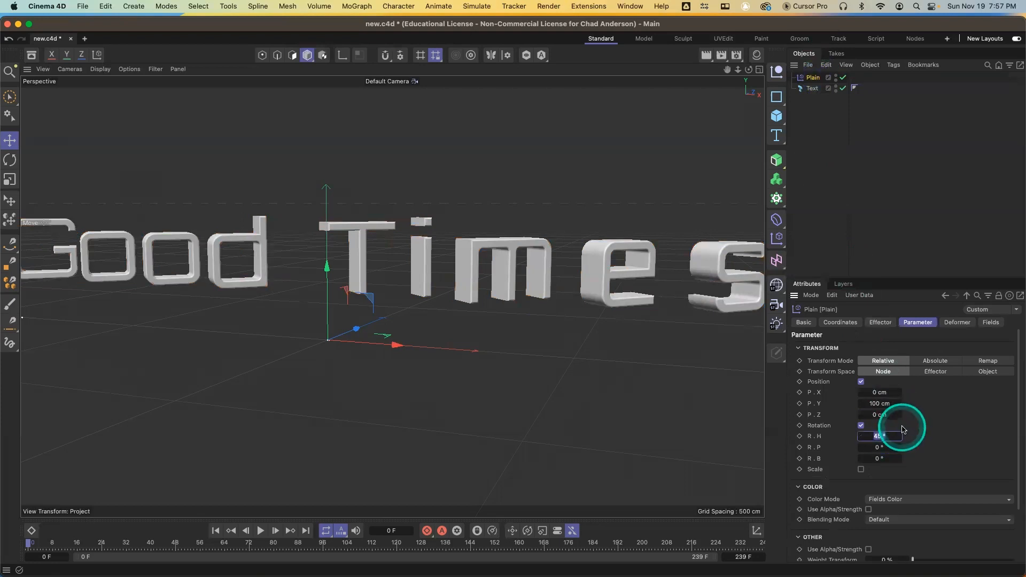
{"action": "type", "text": "65"}
{"action": "key", "text": "Return"}
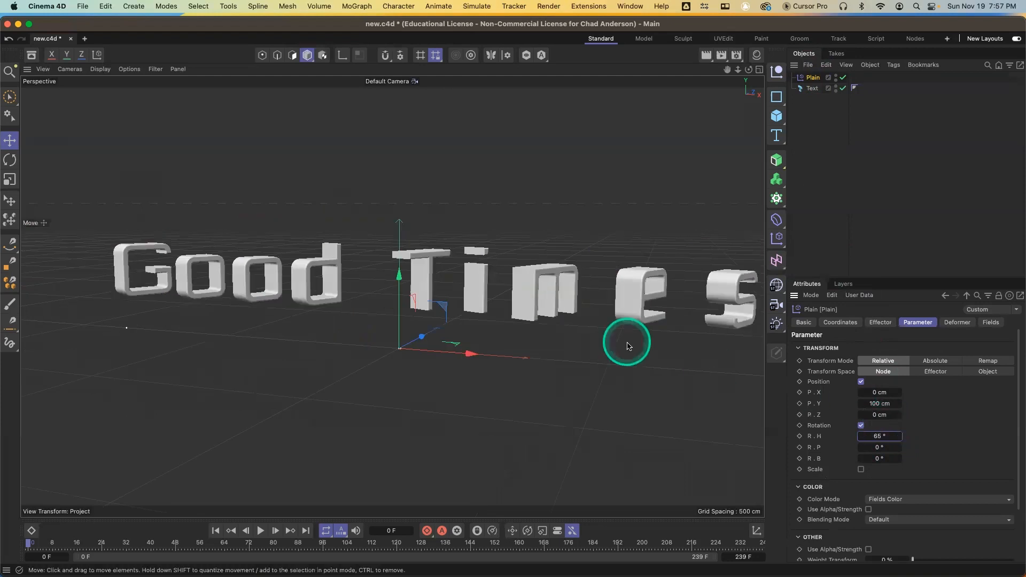
{"action": "middle_click_drag", "start_coordinate": [652, 355], "coordinate": [620, 356], "text": "alt"}
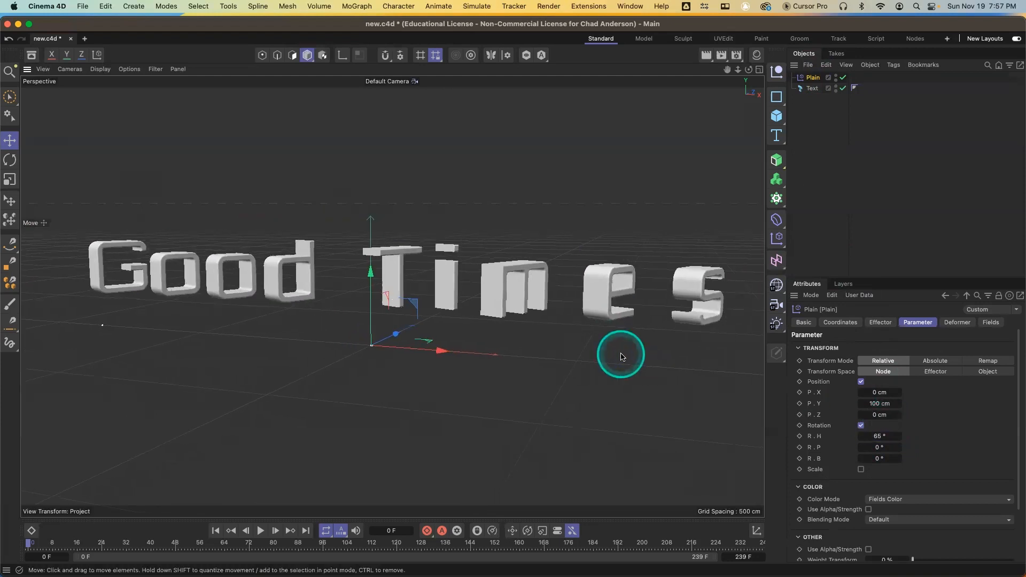
{"action": "key", "text": "super+r"}
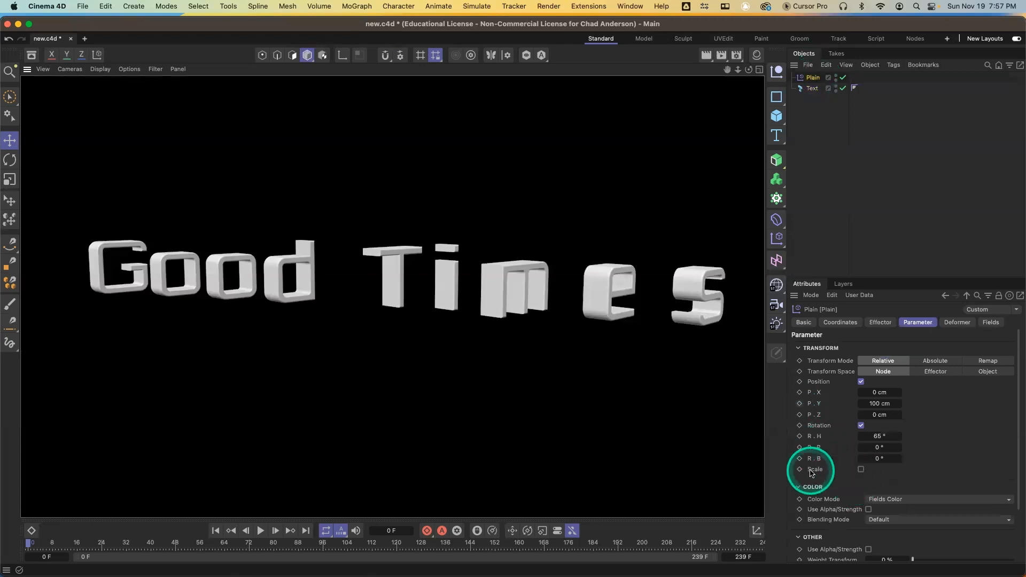
Enable scale on the Plain effector with uniform scale and set its scale to -0.5
{"action": "left_click_drag", "start_coordinate": [811, 472], "coordinate": [864, 472]}
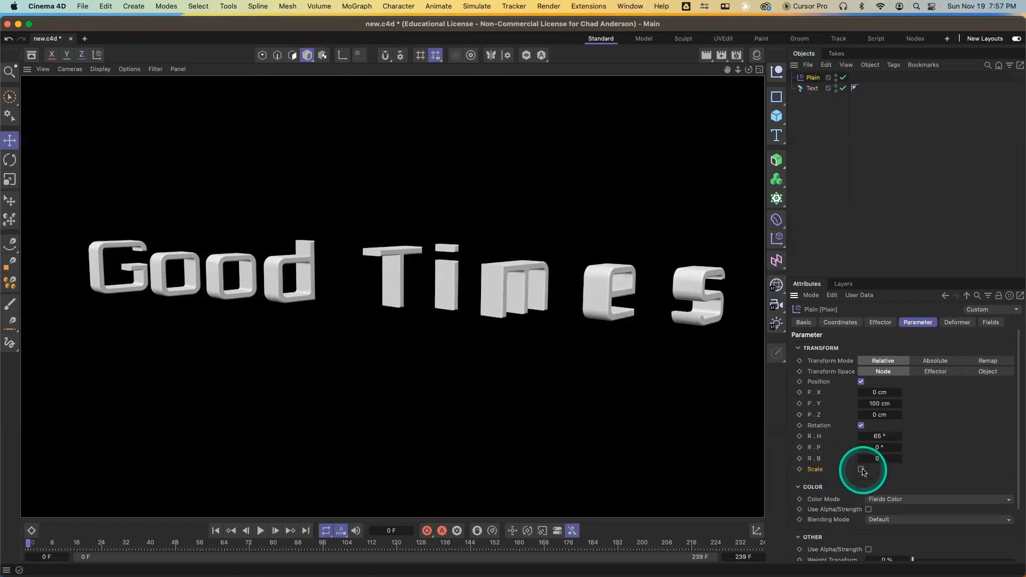
{"action": "left_click", "coordinate": [862, 470]}
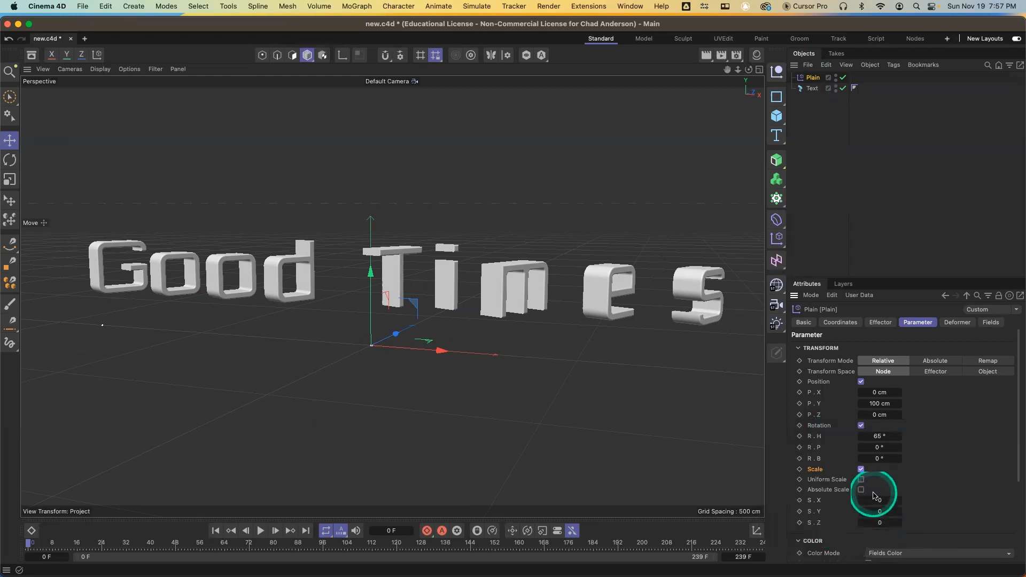
{"action": "left_click", "coordinate": [861, 480]}
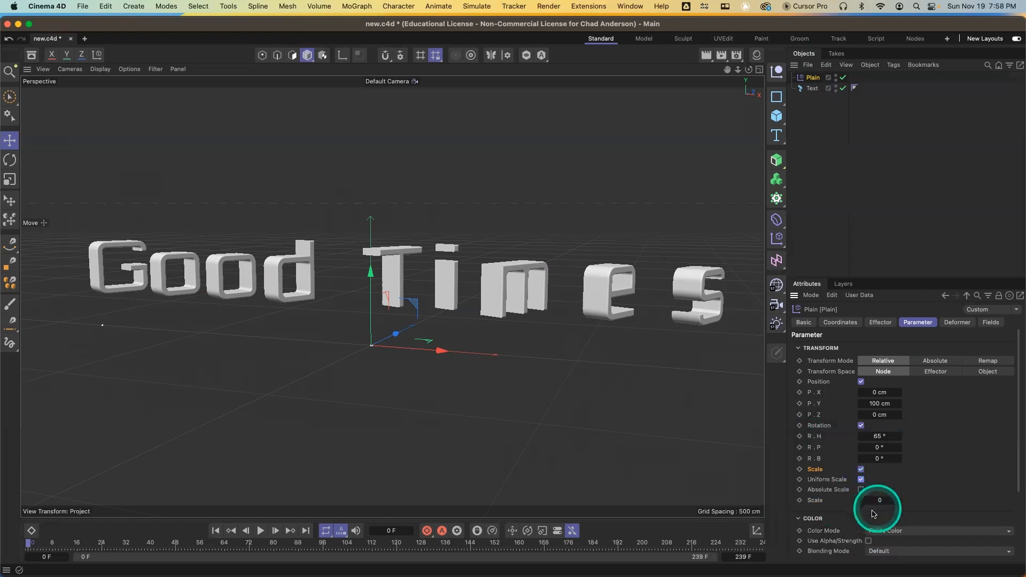
{"action": "left_click", "coordinate": [880, 500]}
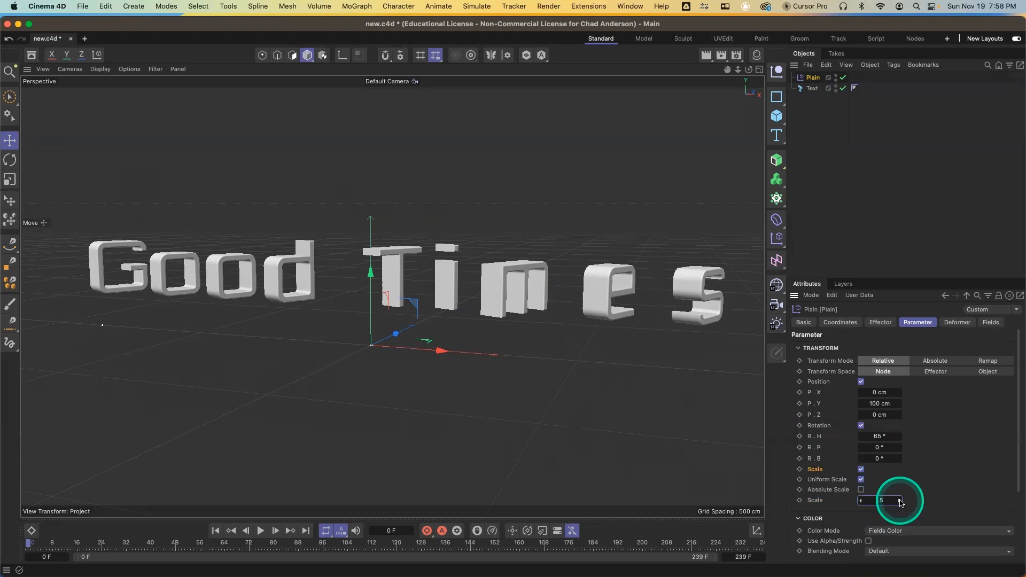
{"action": "key", "text": "Return"}
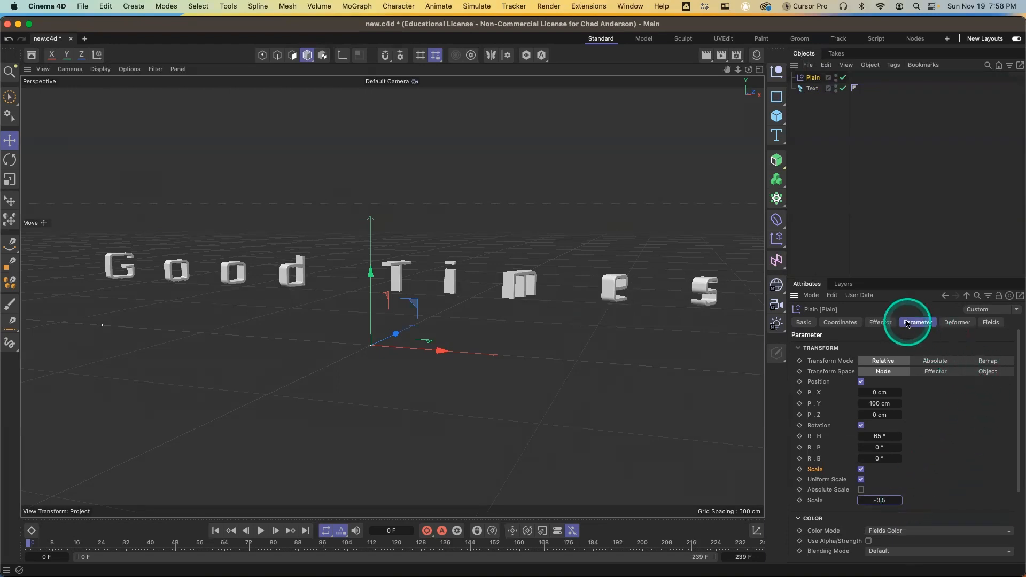
Add a Linear Field to the Plain effector's fields
{"action": "left_click", "coordinate": [816, 316]}
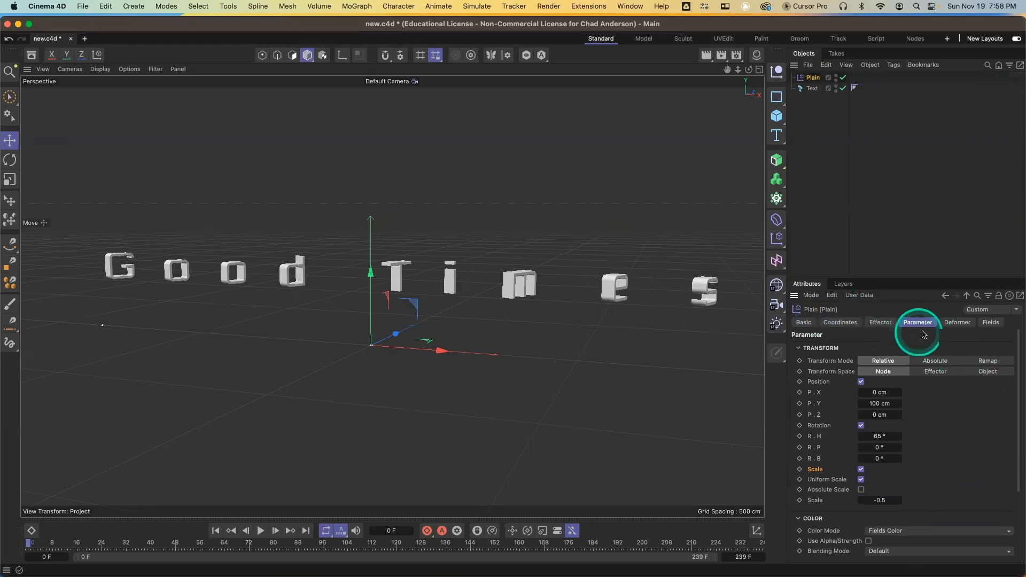
{"action": "left_click", "coordinate": [991, 323]}
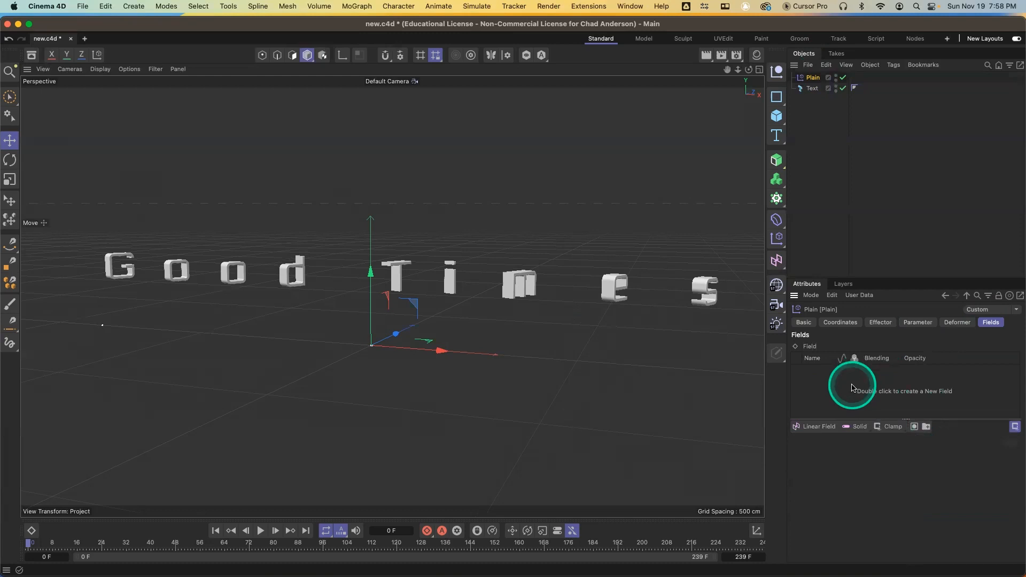
{"action": "left_click", "coordinate": [820, 430]}
{"action": "left_click", "coordinate": [822, 430]}
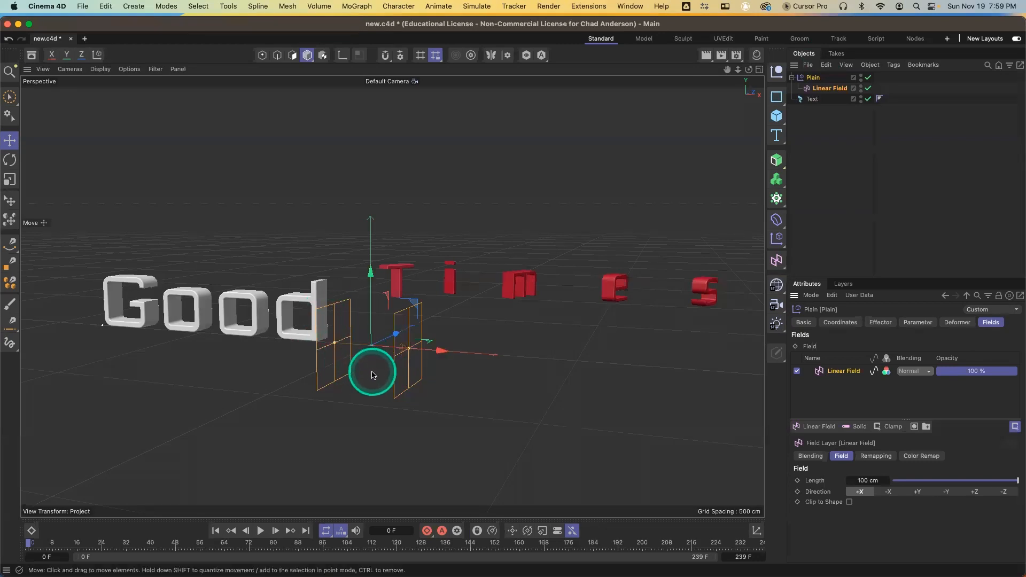
Set the Linear Field's length to 5 cm and move the field along X into the text
{"action": "left_click_drag", "start_coordinate": [372, 375], "coordinate": [409, 389], "text": "alt"}
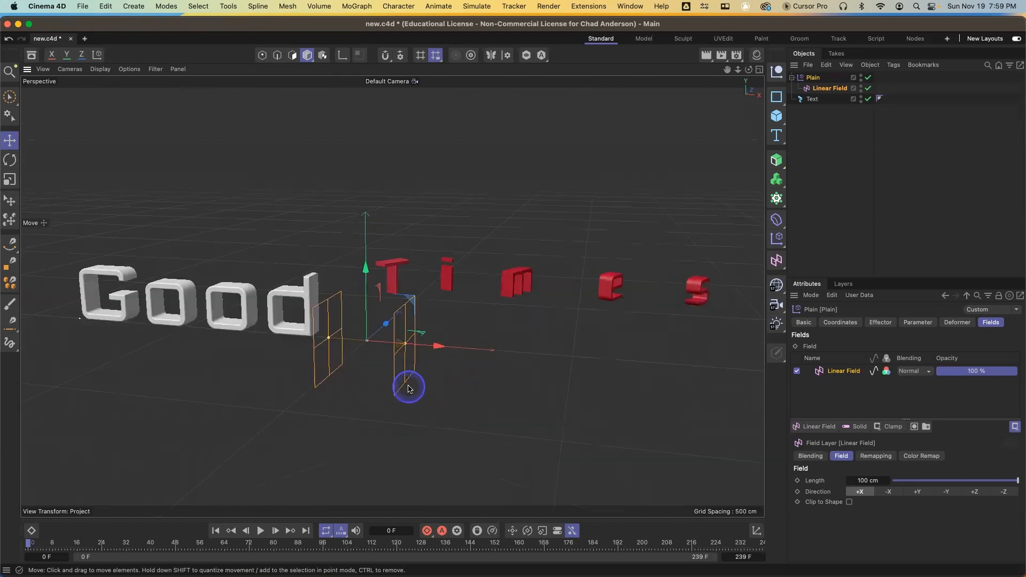
{"action": "mouse_move", "coordinate": [405, 347]}
{"action": "left_mouse_down"}
{"action": "mouse_move", "coordinate": [385, 343]}
{"action": "mouse_move", "coordinate": [396, 344]}
{"action": "left_mouse_up"}
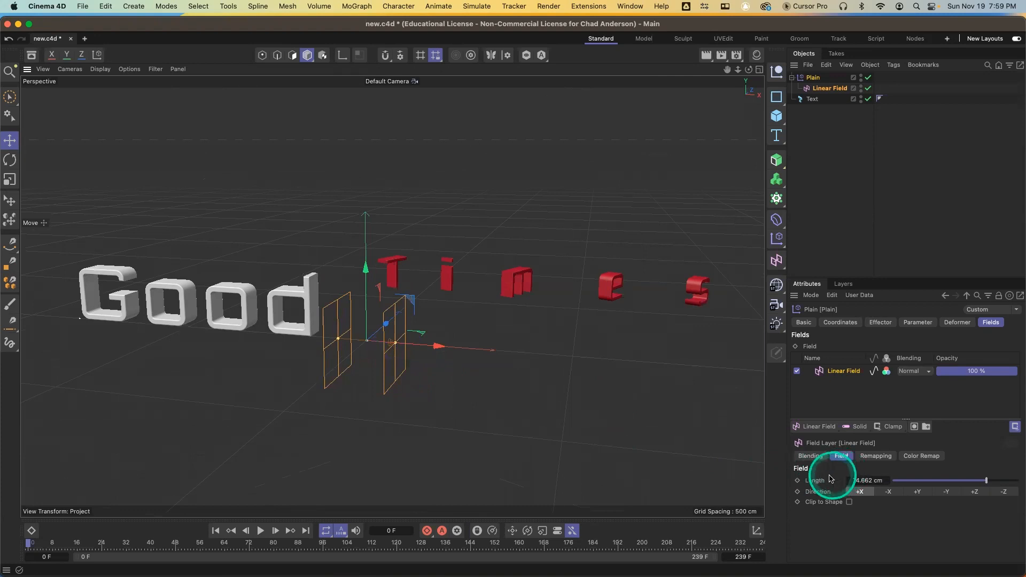
{"action": "left_click_drag", "start_coordinate": [987, 481], "coordinate": [899, 480]}
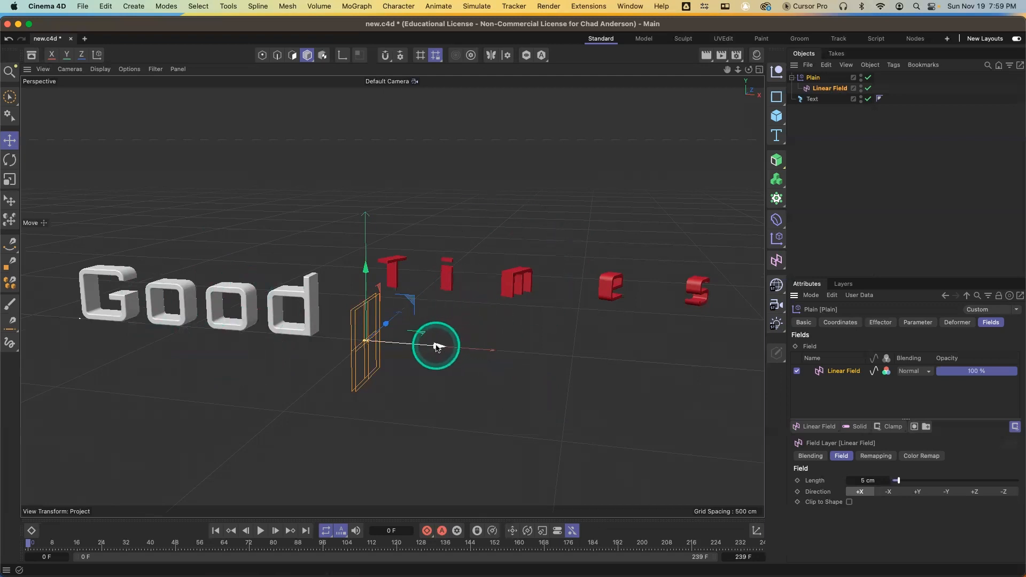
{"action": "left_click_drag", "start_coordinate": [435, 347], "coordinate": [555, 331]}
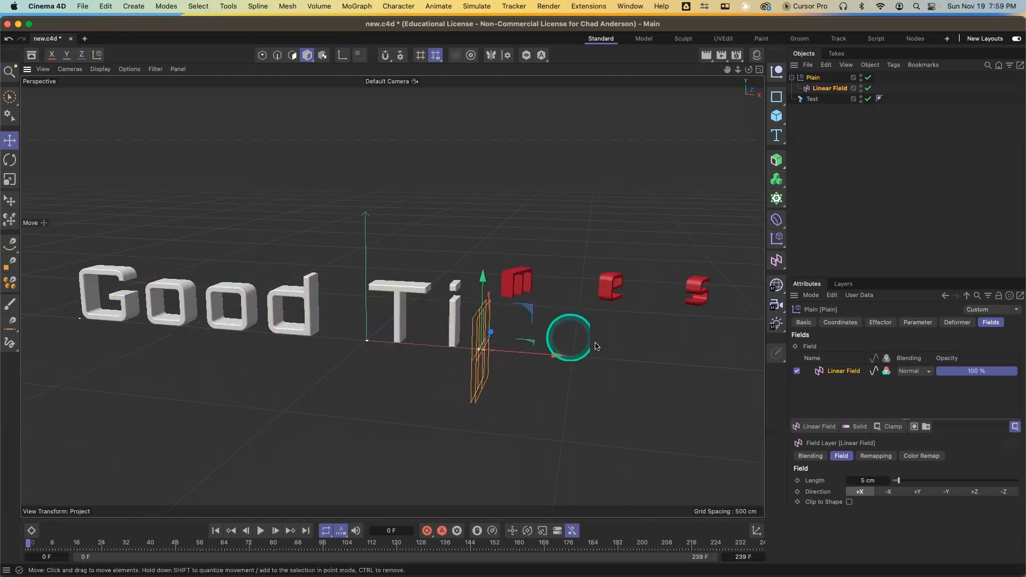
Select the Linear Field object and set its length to about 200 cm
{"action": "left_click", "coordinate": [886, 321]}
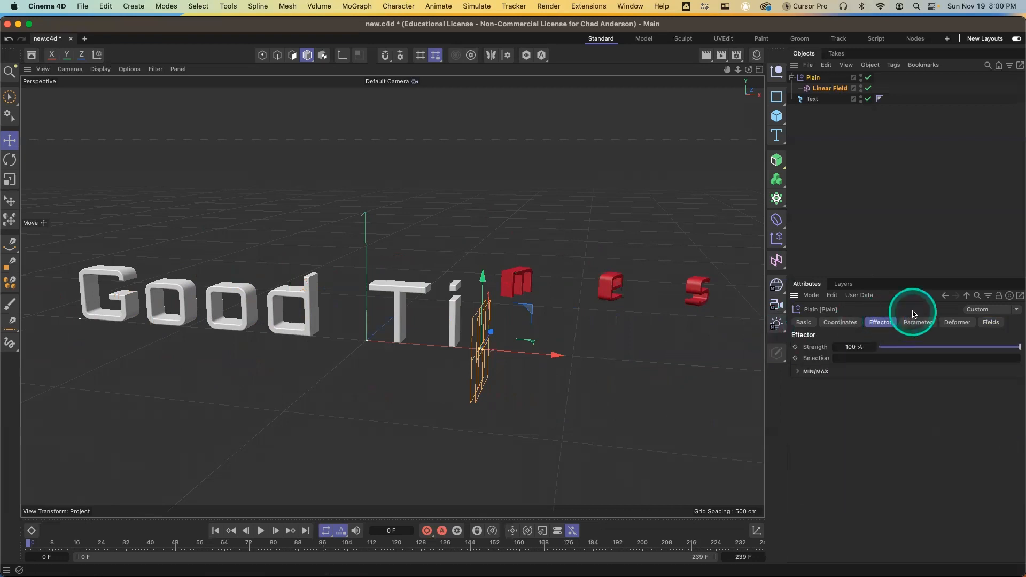
{"action": "left_click", "coordinate": [829, 89]}
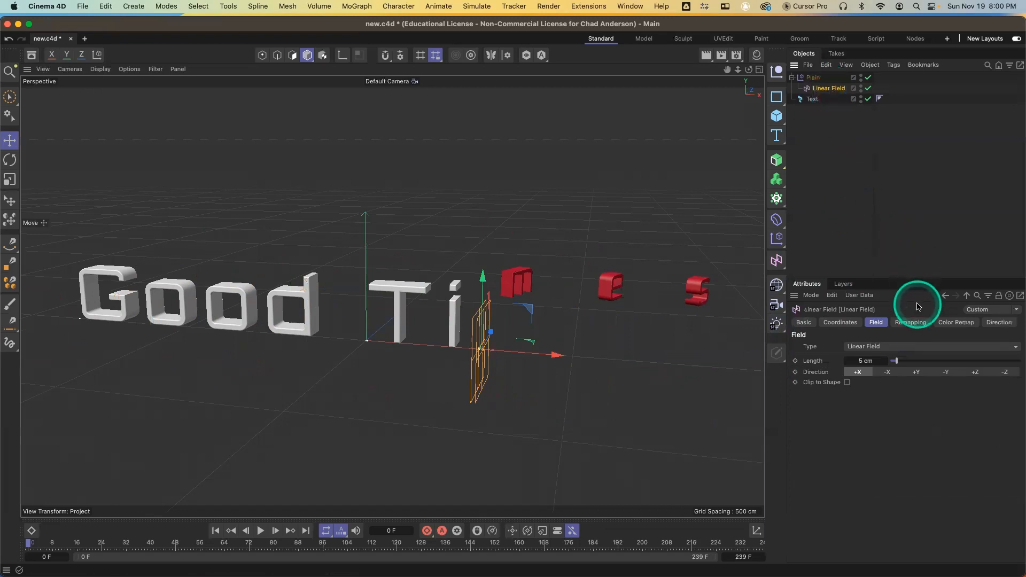
{"action": "left_click", "coordinate": [918, 323]}
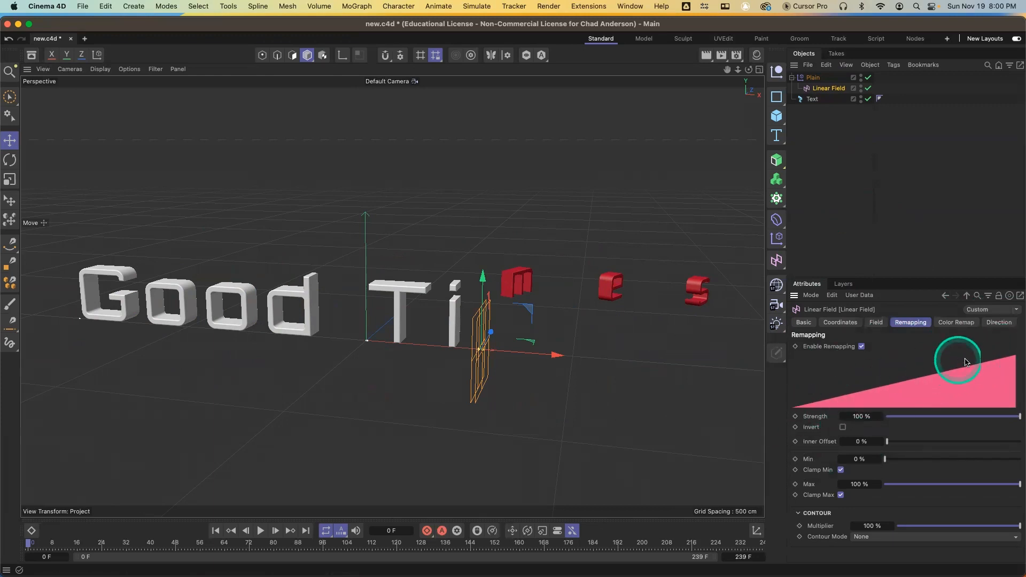
{"action": "left_click", "coordinate": [878, 323]}
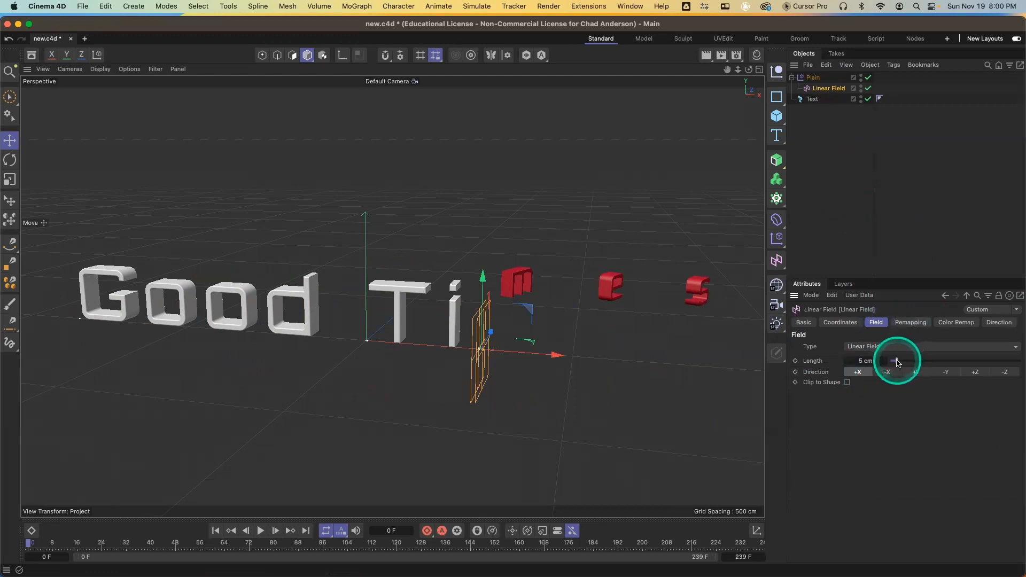
{"action": "left_click_drag", "start_coordinate": [898, 362], "coordinate": [1020, 362]}
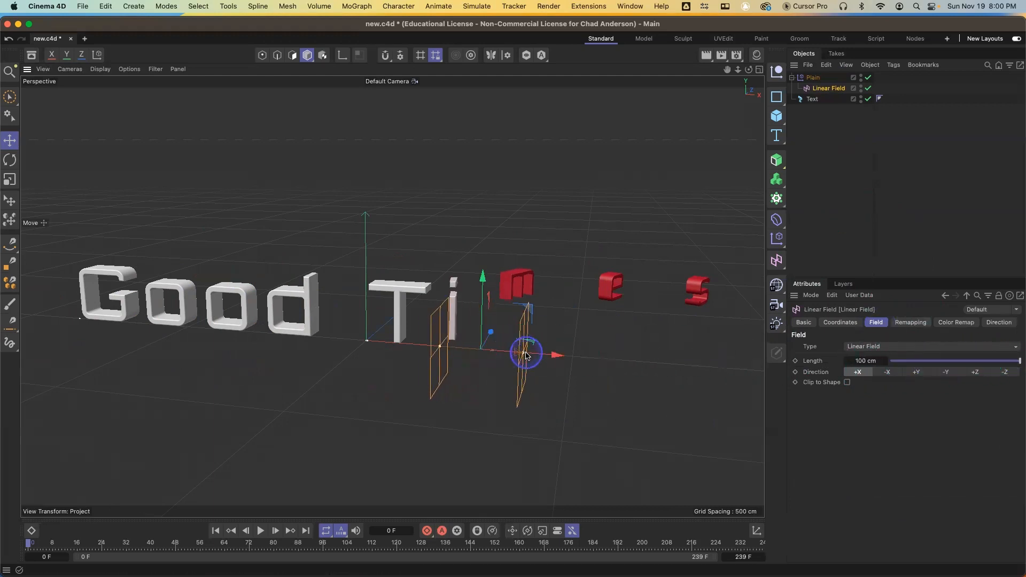
{"action": "left_click_drag", "start_coordinate": [527, 355], "coordinate": [568, 355]}
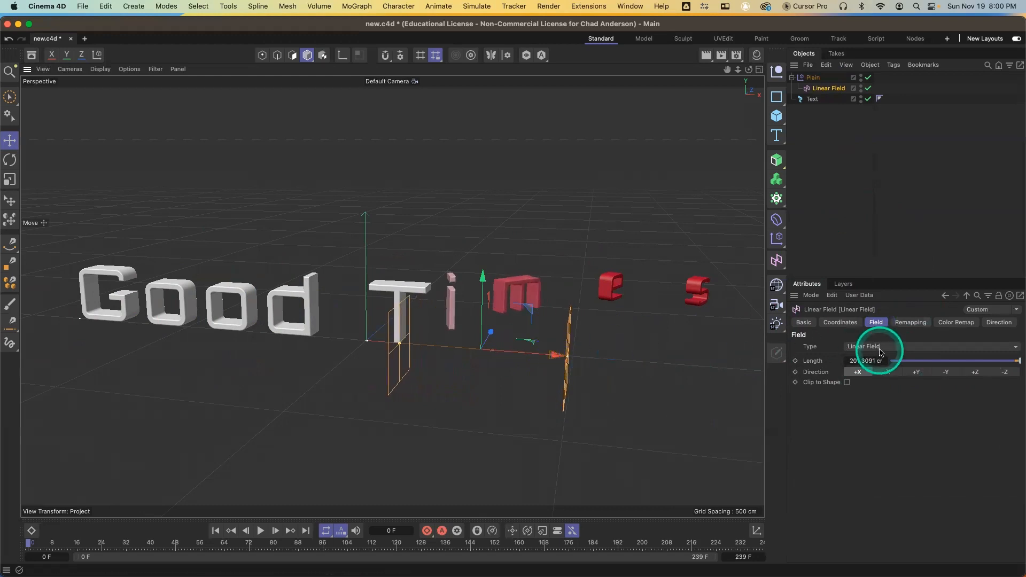
Set the Linear Field's color remap mode to No Remap
{"action": "left_click", "coordinate": [956, 323]}
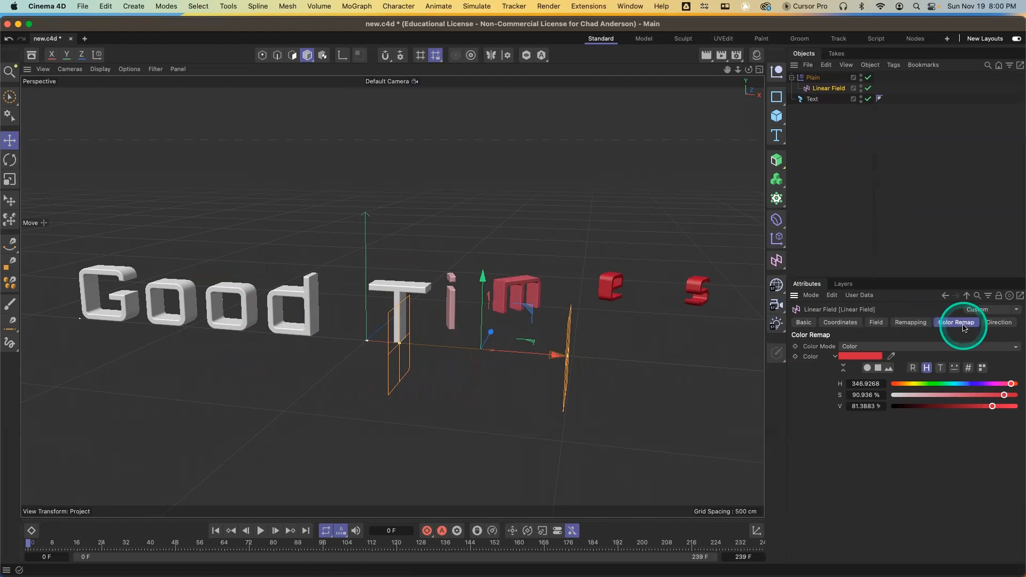
{"action": "left_click", "coordinate": [888, 348]}
{"action": "left_click", "coordinate": [882, 355]}
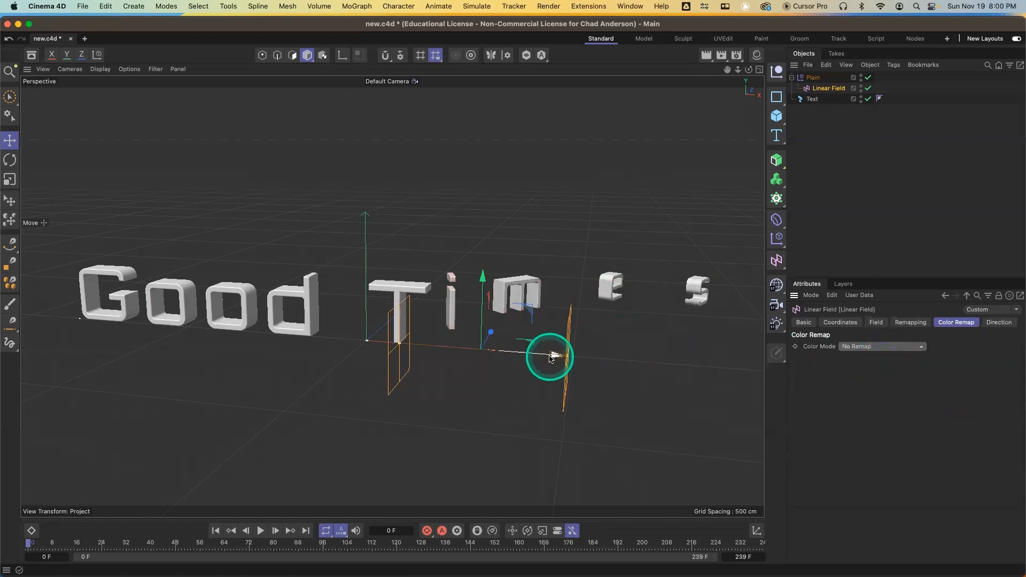
Animate the Linear Field's X position from about -1100 cm at frame 0 to about 964 cm at frame 48
{"action": "mouse_move", "coordinate": [553, 357]}
{"action": "left_mouse_down"}
{"action": "mouse_move", "coordinate": [320, 362]}
{"action": "mouse_move", "coordinate": [51, 334]}
{"action": "mouse_move", "coordinate": [477, 345]}
{"action": "mouse_move", "coordinate": [509, 300]}
{"action": "mouse_move", "coordinate": [607, 348]}
{"action": "mouse_move", "coordinate": [87, 344]}
{"action": "mouse_move", "coordinate": [665, 348]}
{"action": "mouse_move", "coordinate": [513, 298]}
{"action": "mouse_move", "coordinate": [236, 347]}
{"action": "mouse_move", "coordinate": [81, 347]}
{"action": "mouse_move", "coordinate": [714, 347]}
{"action": "mouse_move", "coordinate": [62, 350]}
{"action": "mouse_move", "coordinate": [749, 352]}
{"action": "mouse_move", "coordinate": [183, 361]}
{"action": "mouse_move", "coordinate": [96, 348]}
{"action": "mouse_move", "coordinate": [299, 360]}
{"action": "mouse_move", "coordinate": [344, 339]}
{"action": "mouse_move", "coordinate": [103, 331]}
{"action": "mouse_move", "coordinate": [591, 342]}
{"action": "mouse_move", "coordinate": [759, 331]}
{"action": "mouse_move", "coordinate": [426, 314]}
{"action": "mouse_move", "coordinate": [163, 336]}
{"action": "mouse_move", "coordinate": [694, 335]}
{"action": "mouse_move", "coordinate": [141, 336]}
{"action": "mouse_move", "coordinate": [706, 335]}
{"action": "mouse_move", "coordinate": [495, 297]}
{"action": "mouse_move", "coordinate": [341, 334]}
{"action": "mouse_move", "coordinate": [79, 342]}
{"action": "left_mouse_up"}
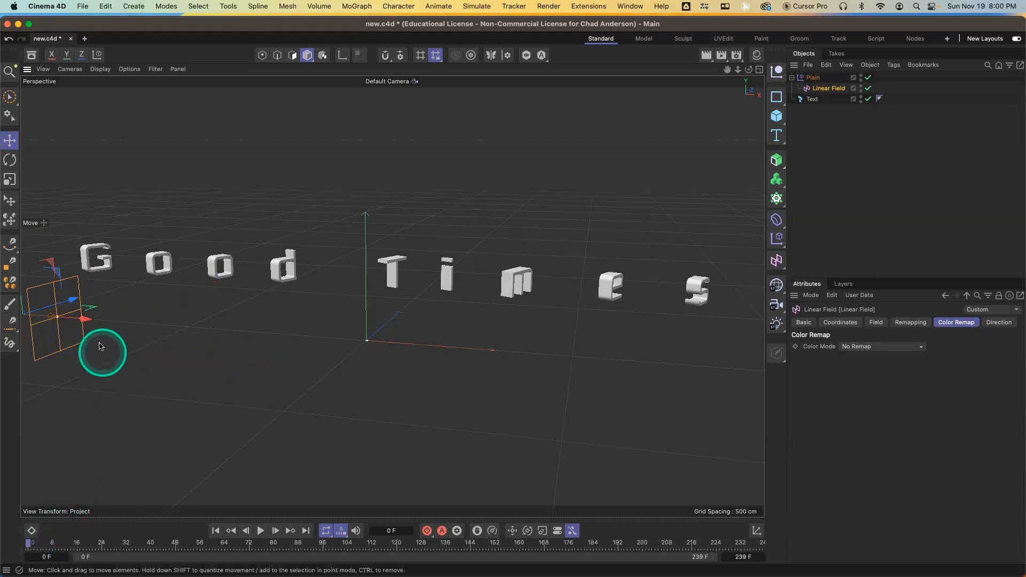
{"action": "left_click_drag", "start_coordinate": [83, 319], "coordinate": [54, 342]}
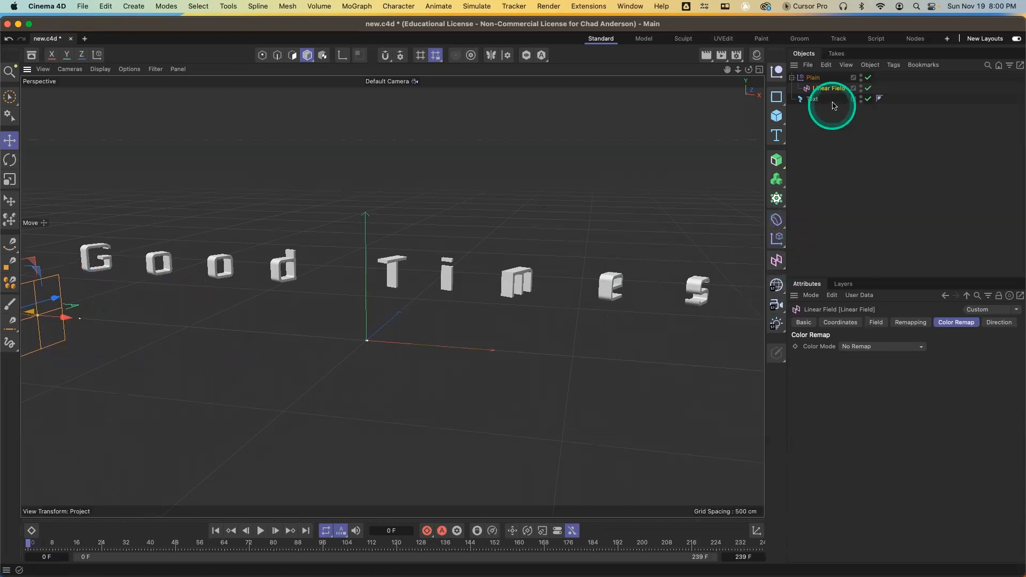
{"action": "left_click", "coordinate": [856, 327]}
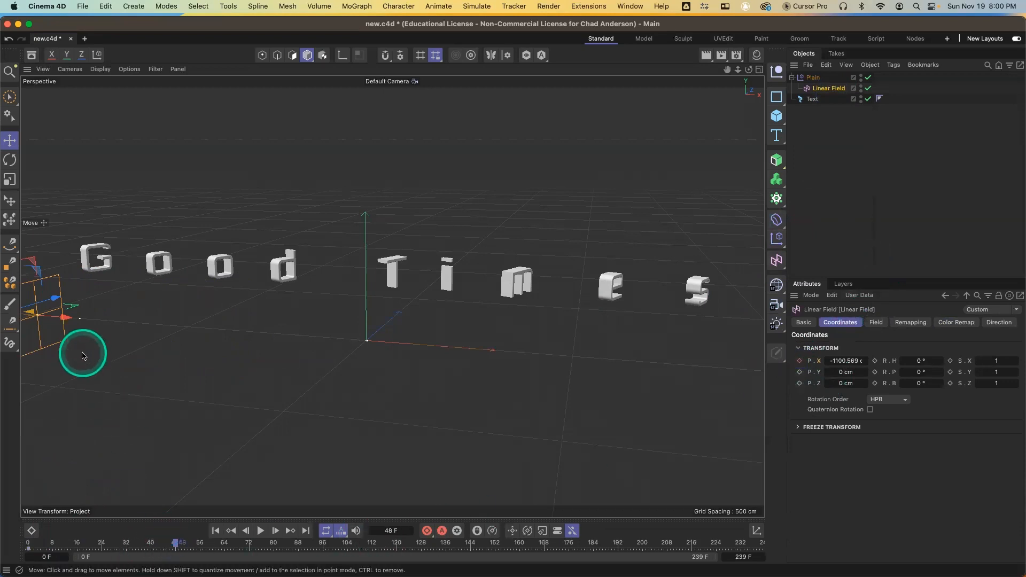
{"action": "left_click_drag", "start_coordinate": [62, 316], "coordinate": [514, 295]}
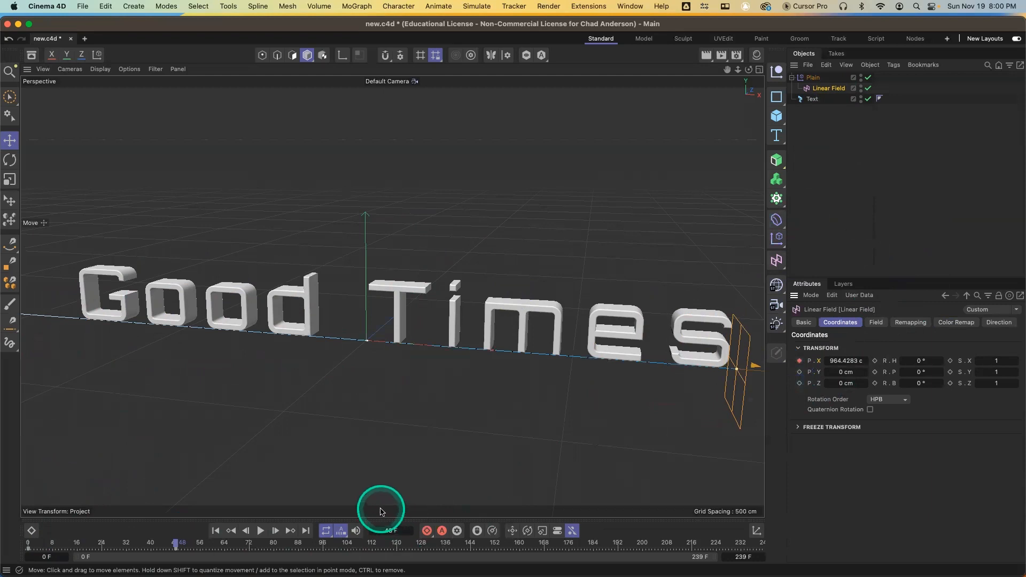
Scrub and play back the timeline to preview the letters animating as the field sweeps across
{"action": "left_click_drag", "start_coordinate": [150, 543], "coordinate": [9, 543]}
{"action": "left_click", "coordinate": [260, 531]}
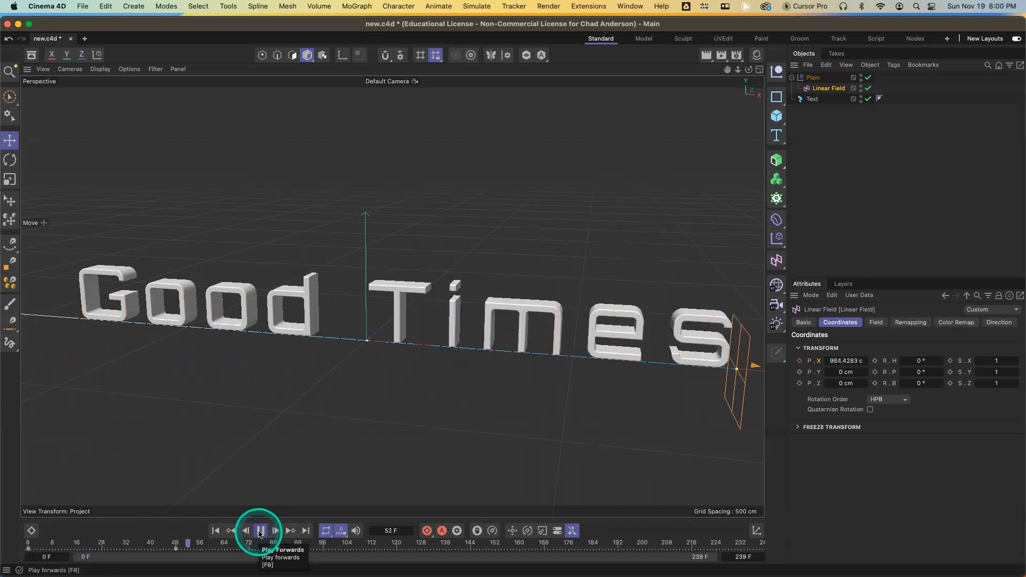
{"action": "left_click", "coordinate": [260, 531]}
{"action": "left_click_drag", "start_coordinate": [126, 542], "coordinate": [92, 545]}
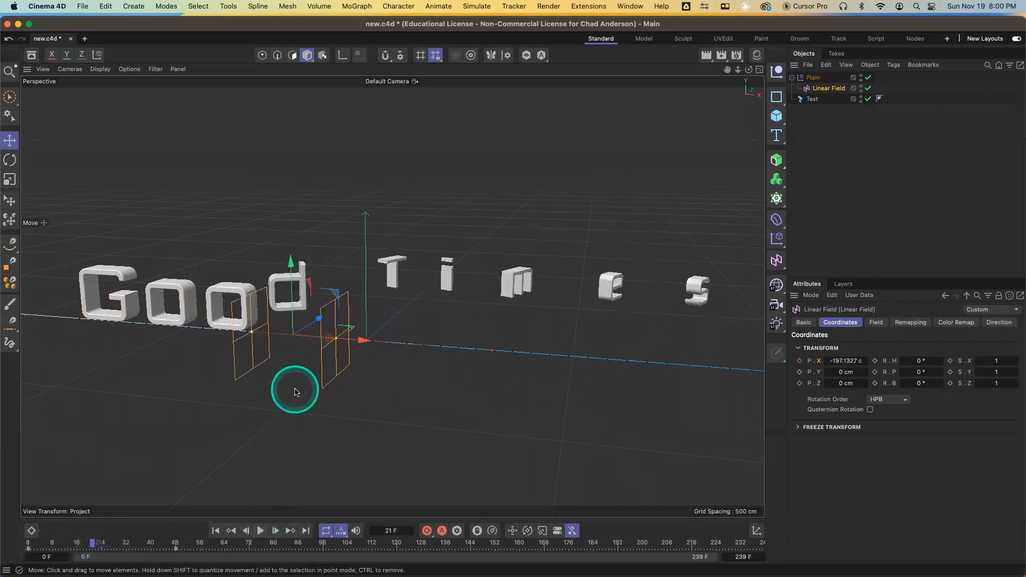
{"action": "left_click_drag", "start_coordinate": [338, 342], "coordinate": [397, 350]}
{"action": "left_click_drag", "start_coordinate": [98, 546], "coordinate": [24, 547]}
{"action": "key", "text": "F8"}
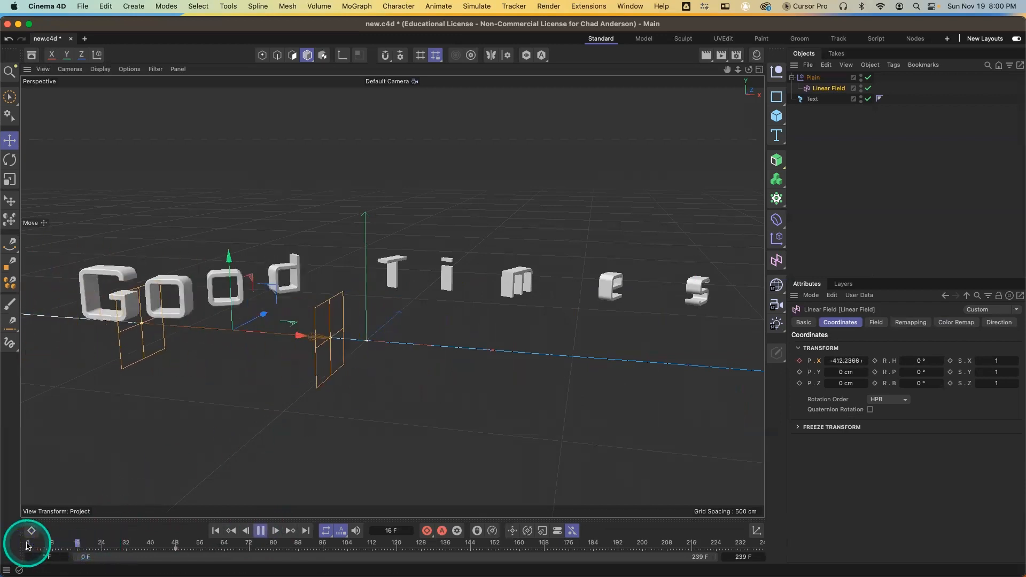
{"action": "key", "text": "F8"}
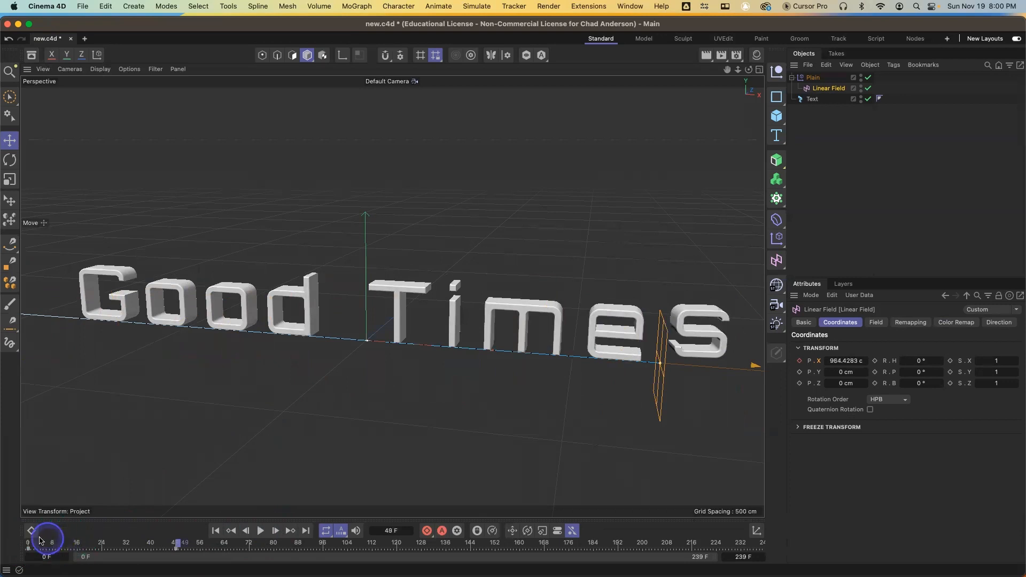
{"action": "left_click_drag", "start_coordinate": [43, 545], "coordinate": [24, 546]}
{"action": "key", "text": "F8"}
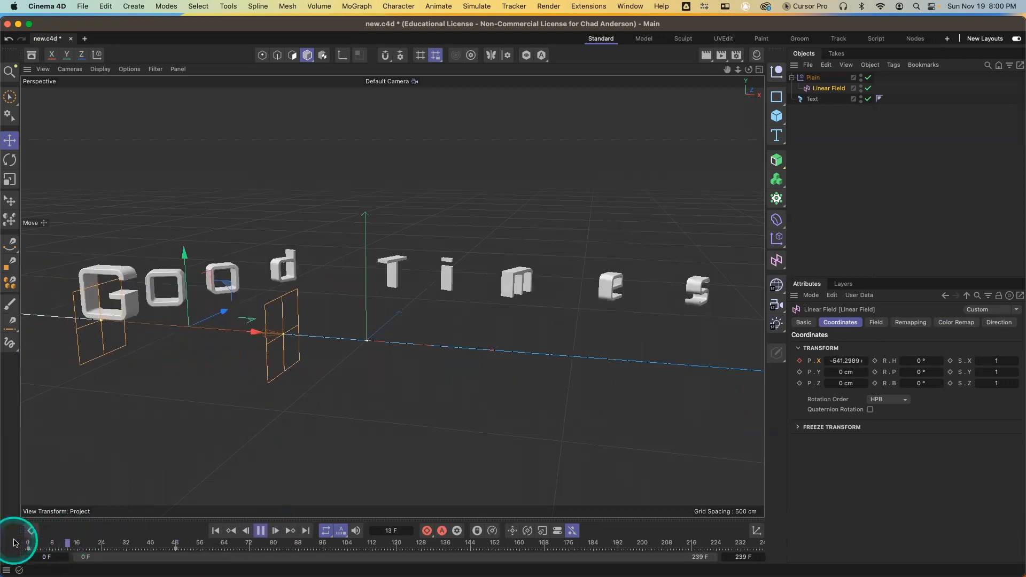
{"action": "left_click", "coordinate": [13, 543]}
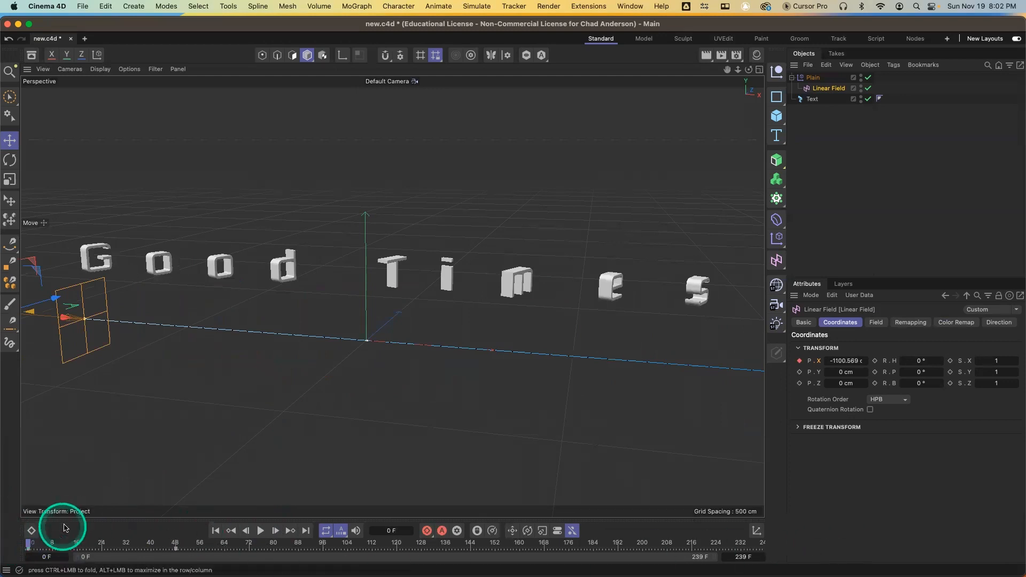
Select the Text object and add a Random effector to it
{"action": "left_click_drag", "start_coordinate": [71, 545], "coordinate": [29, 552]}
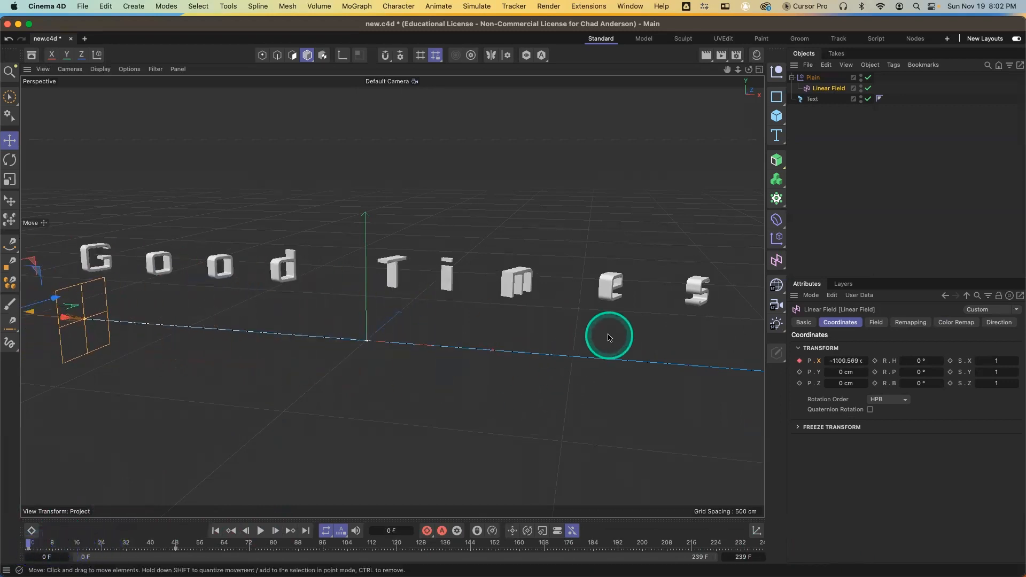
{"action": "left_click", "coordinate": [810, 99]}
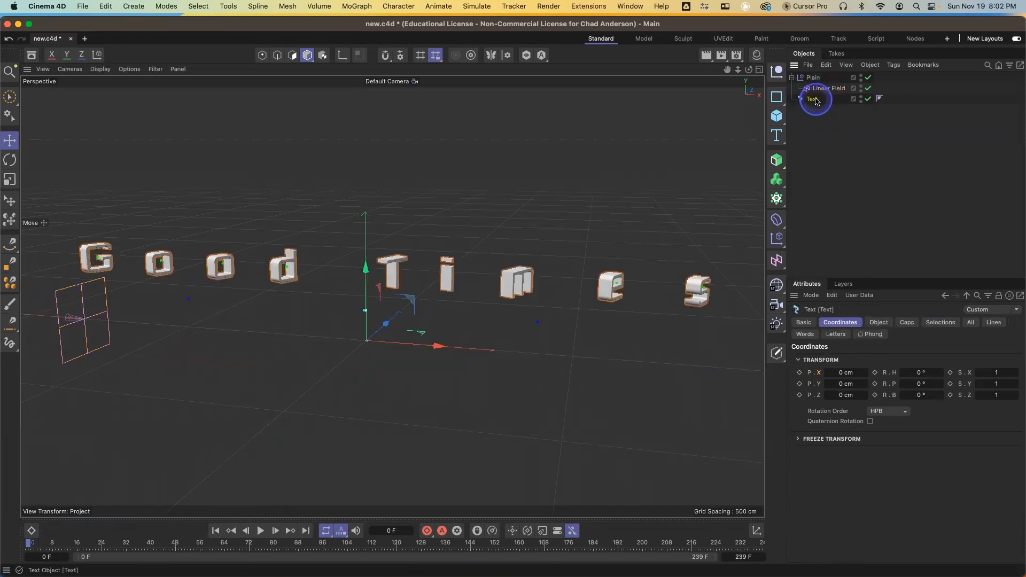
{"action": "left_click", "coordinate": [778, 240]}
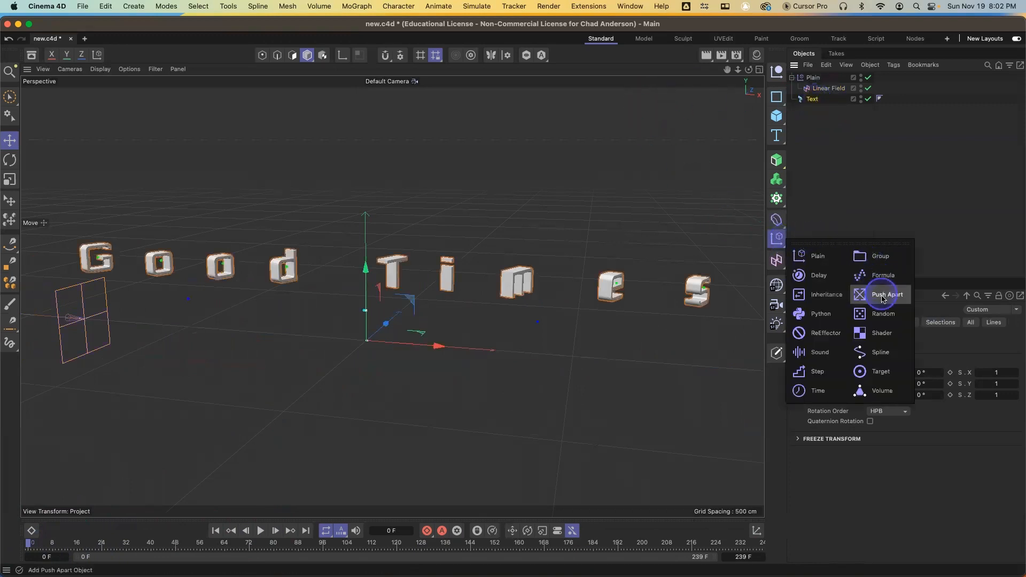
{"action": "left_click", "coordinate": [887, 319]}
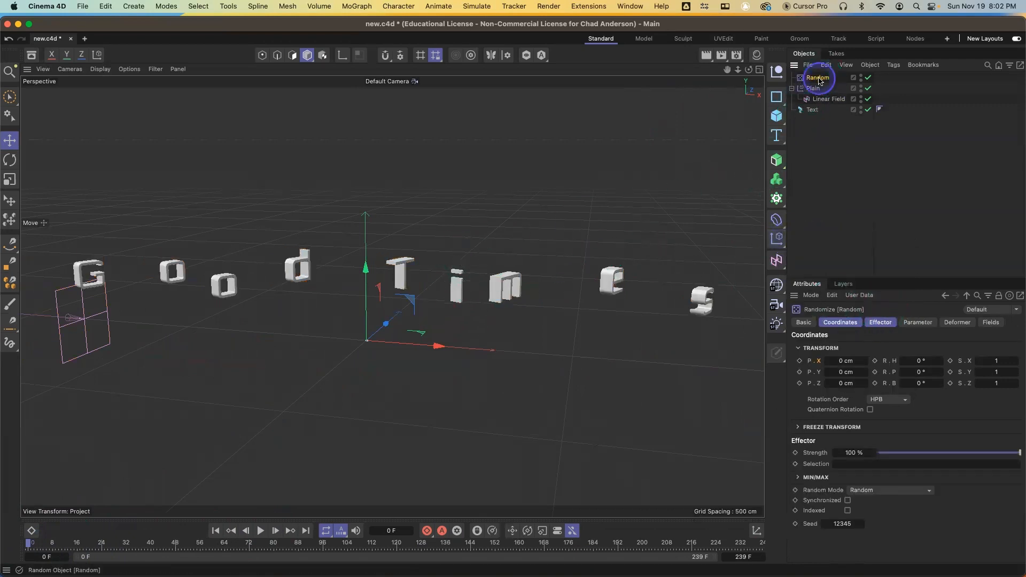
Turn off rotation on the Plain effector
{"action": "left_click", "coordinate": [918, 326]}
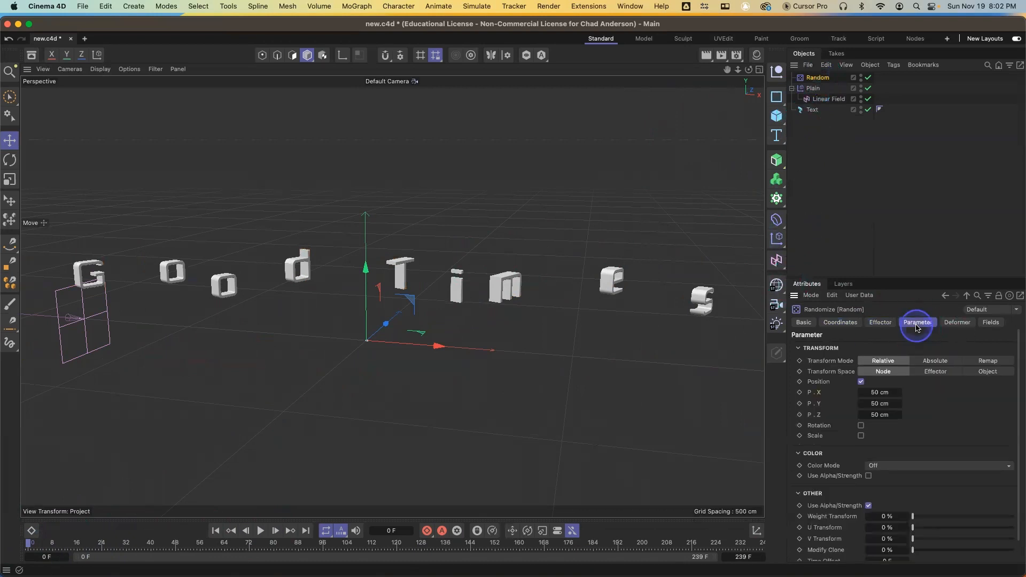
{"action": "left_click", "coordinate": [813, 88]}
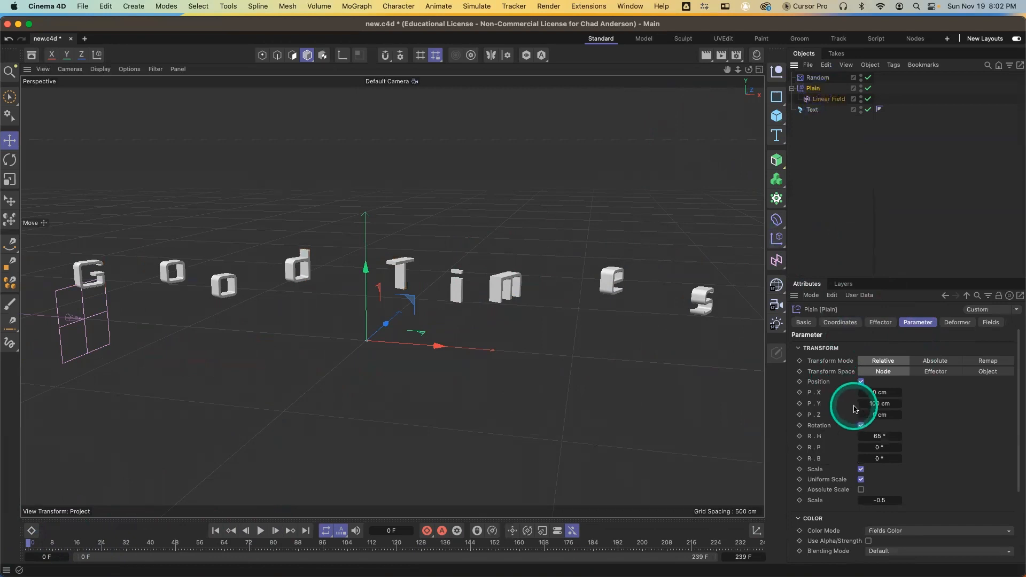
{"action": "left_click", "coordinate": [862, 426]}
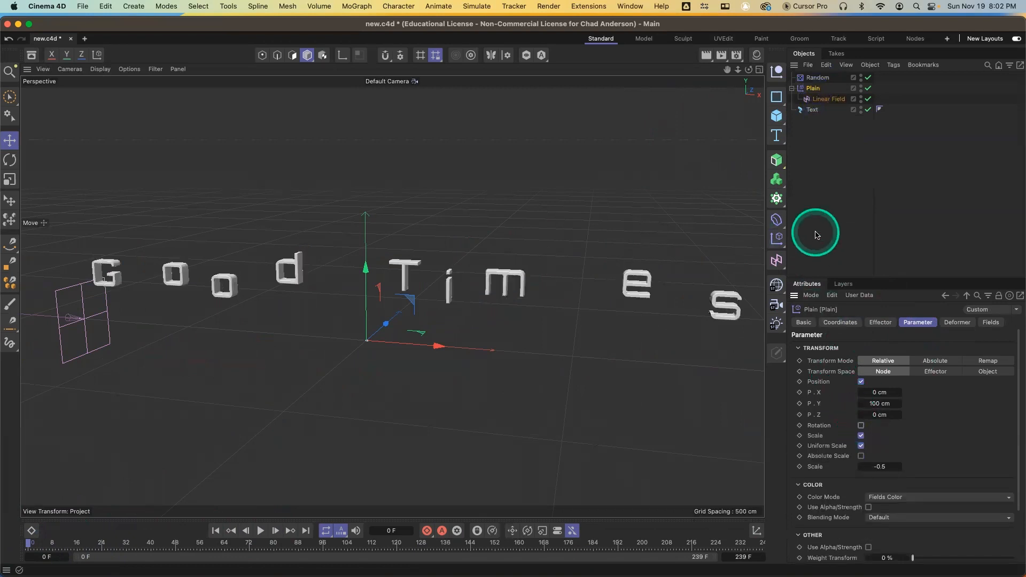
Set the Random effector to rotation only, disabling position and setting R.H, R.P and R.B to 180°
{"action": "left_click", "coordinate": [816, 79]}
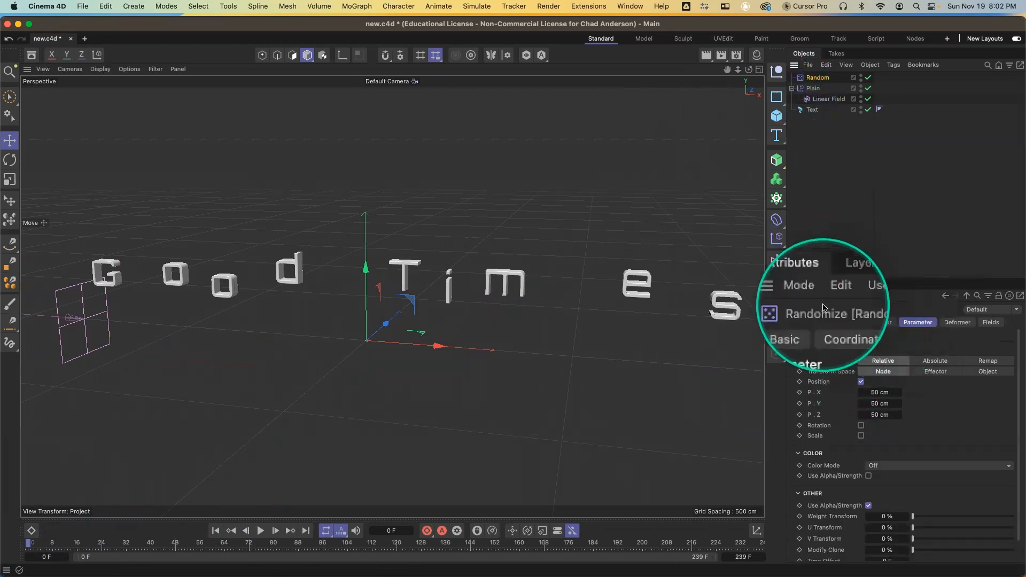
{"action": "left_click", "coordinate": [862, 382]}
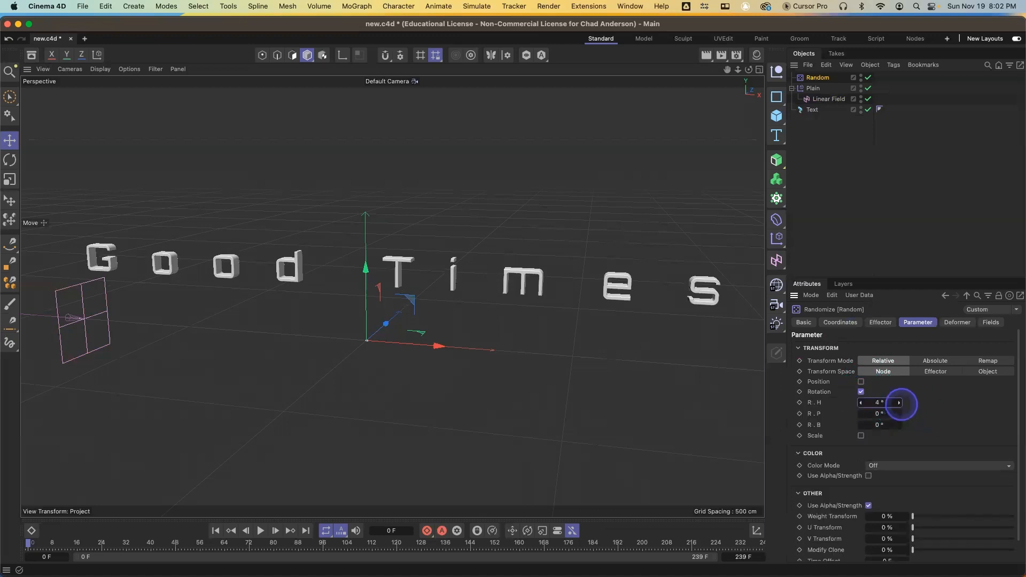
{"action": "left_click_drag", "start_coordinate": [901, 404], "coordinate": [900, 406]}
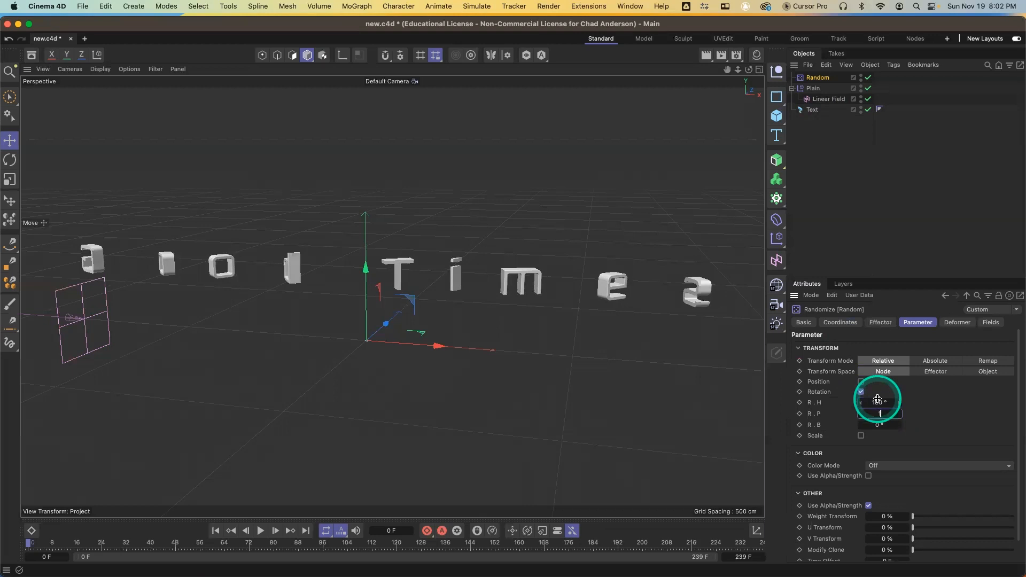
{"action": "type", "text": "18"}
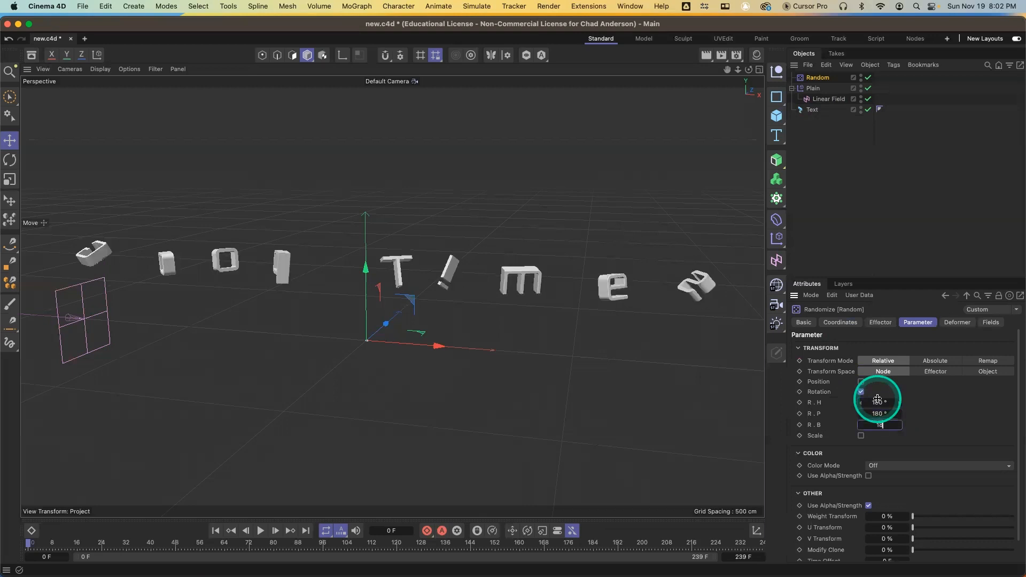
{"action": "type", "text": "0"}
{"action": "key", "text": "Return"}
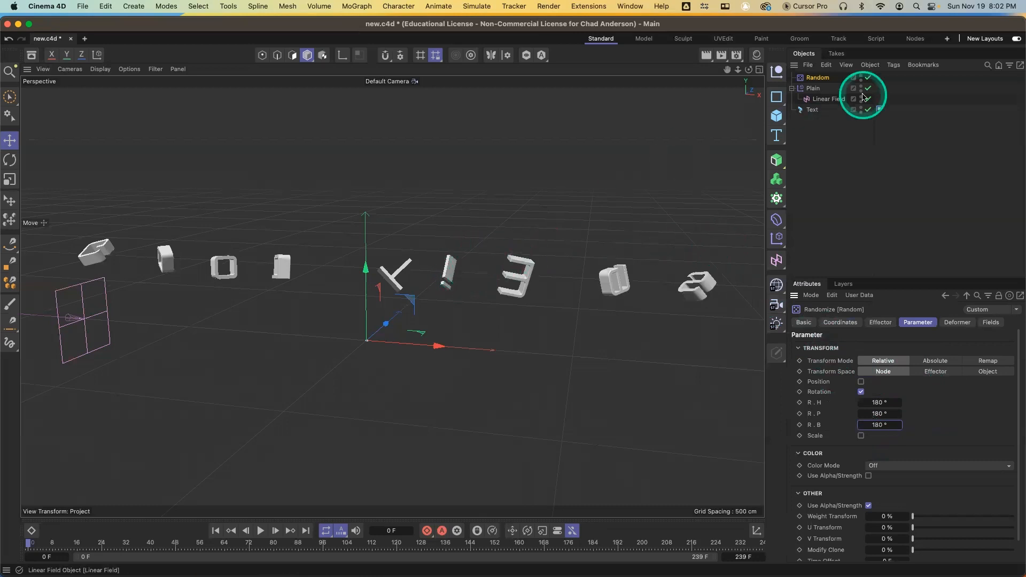
Set the Plain effector's scale to -1 and scrub the timeline to check the result
{"action": "left_click", "coordinate": [810, 88]}
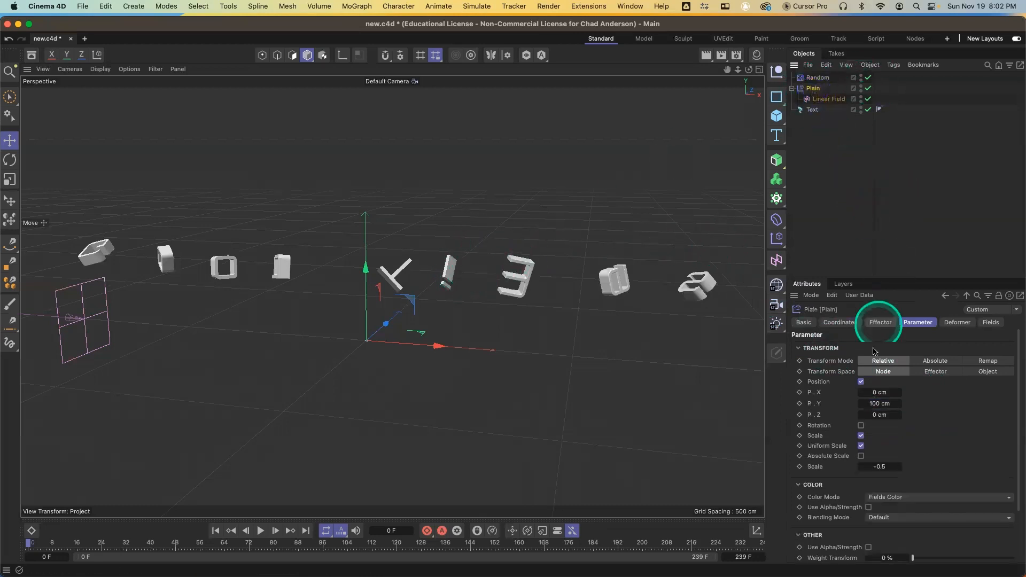
{"action": "left_click", "coordinate": [889, 466]}
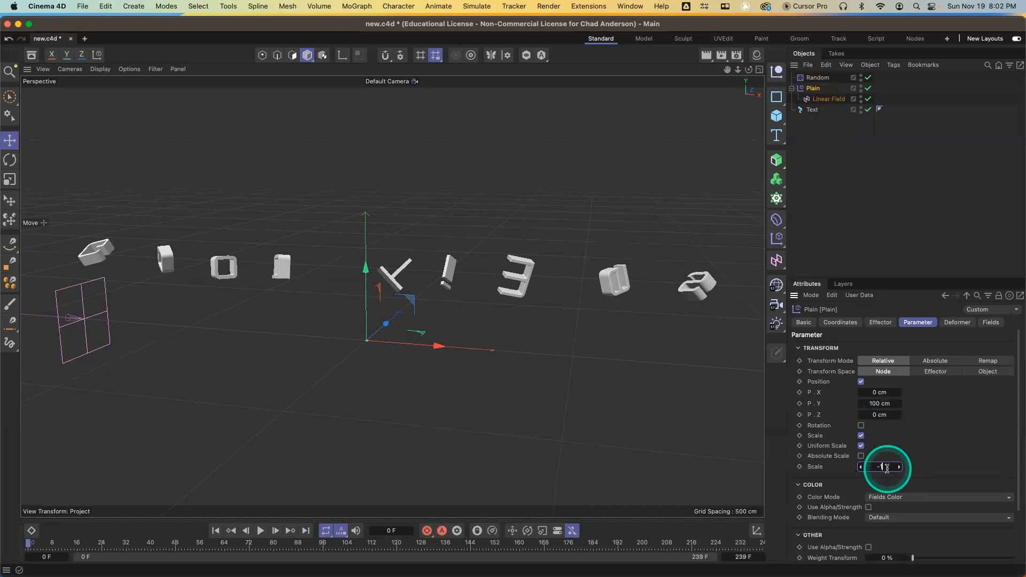
{"action": "type", "text": "-1"}
{"action": "key", "text": "Return"}
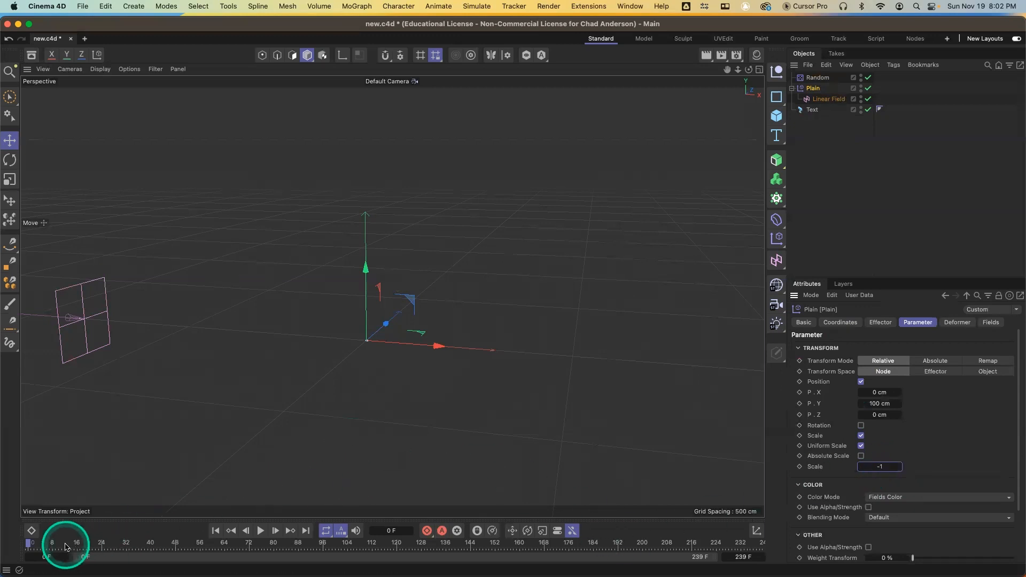
{"action": "left_click_drag", "start_coordinate": [28, 546], "coordinate": [180, 547]}
{"action": "left_click_drag", "start_coordinate": [98, 547], "coordinate": [13, 534]}
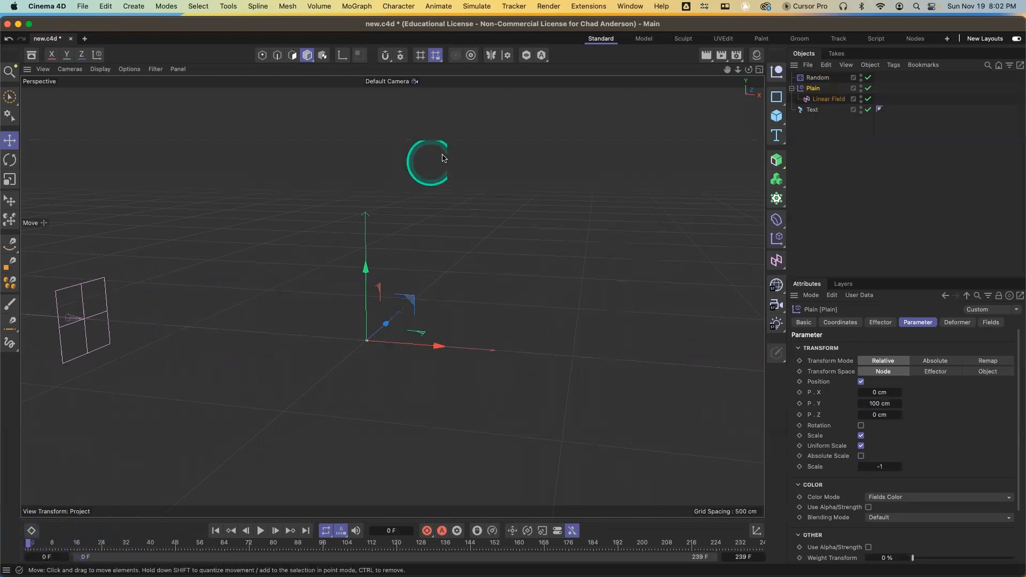
{"action": "left_click", "coordinate": [818, 77]}
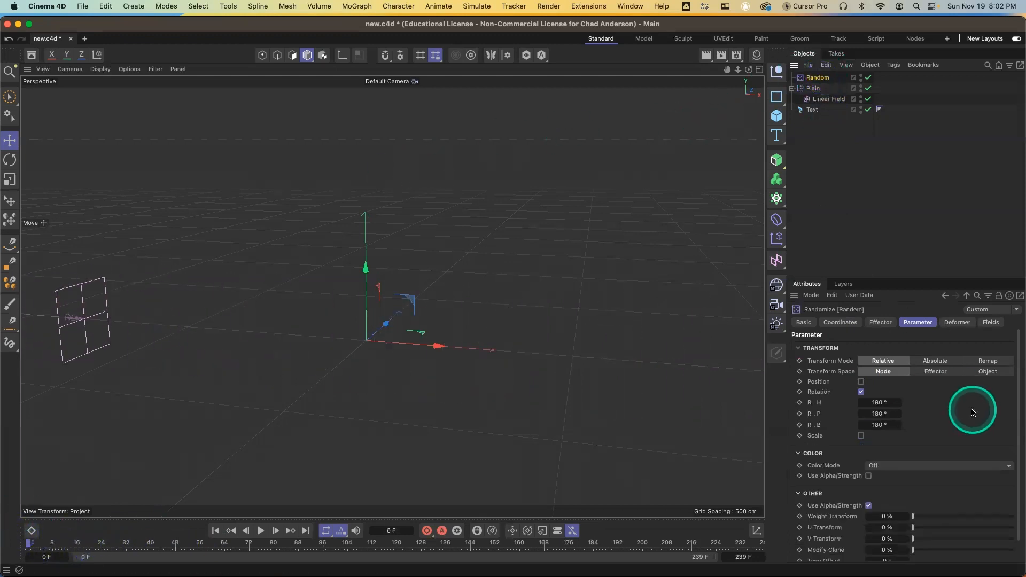
{"action": "left_click", "coordinate": [994, 323]}
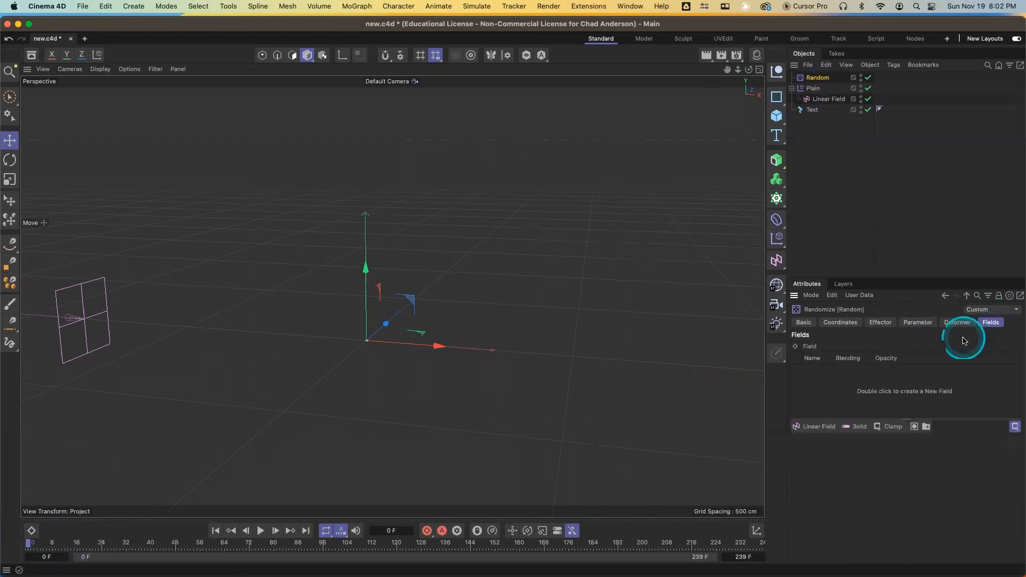
{"action": "left_click", "coordinate": [817, 428]}
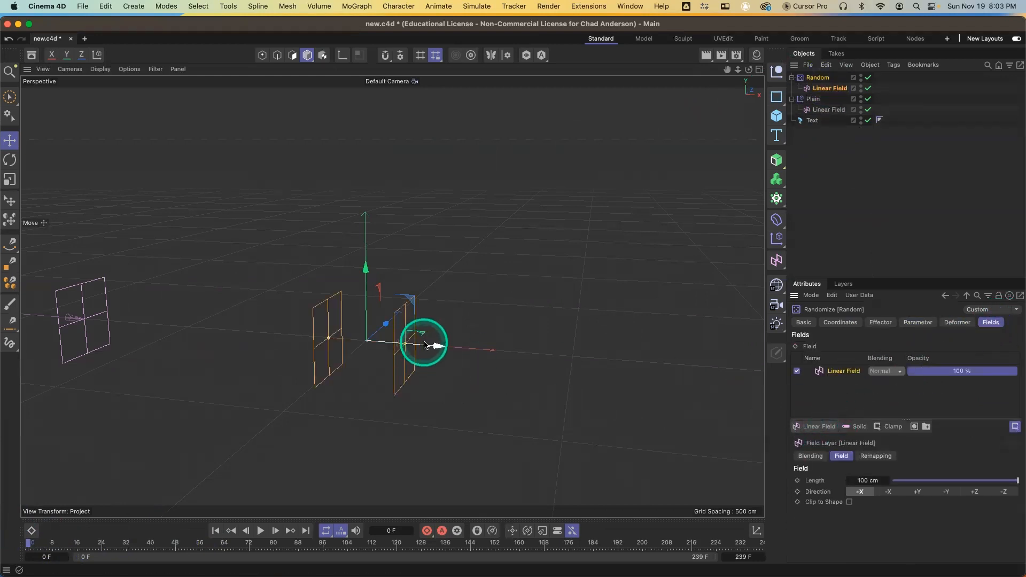
{"action": "mouse_move", "coordinate": [425, 345]}
{"action": "left_mouse_down"}
{"action": "mouse_move", "coordinate": [435, 348]}
{"action": "mouse_move", "coordinate": [229, 348]}
{"action": "mouse_move", "coordinate": [754, 350]}
{"action": "mouse_move", "coordinate": [550, 339]}
{"action": "mouse_move", "coordinate": [426, 345]}
{"action": "left_mouse_up"}
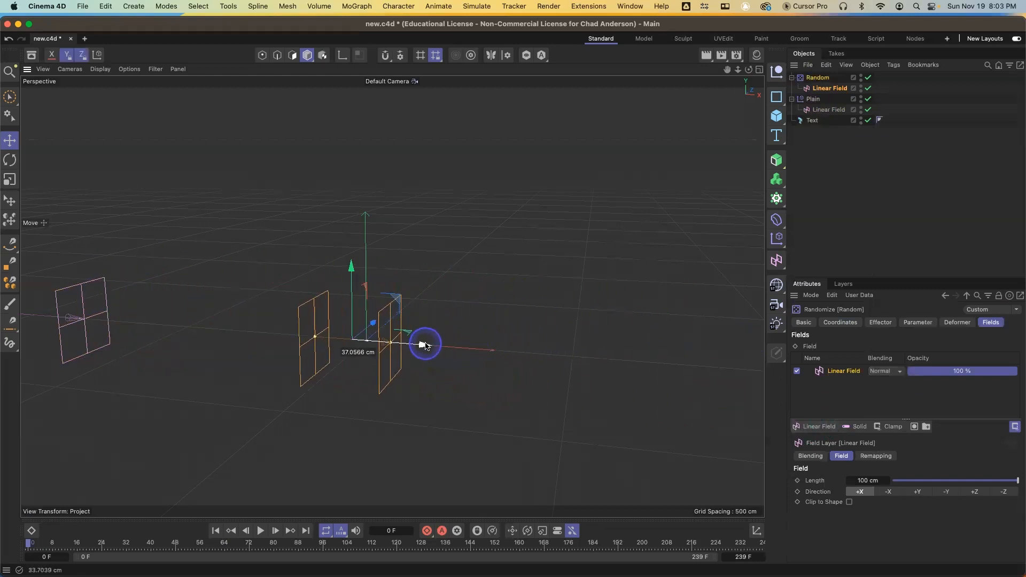
{"action": "left_click", "coordinate": [231, 545]}
{"action": "mouse_move", "coordinate": [425, 344]}
{"action": "left_mouse_down"}
{"action": "mouse_move", "coordinate": [214, 348]}
{"action": "mouse_move", "coordinate": [714, 348]}
{"action": "mouse_move", "coordinate": [171, 338]}
{"action": "mouse_move", "coordinate": [445, 345]}
{"action": "left_mouse_up"}
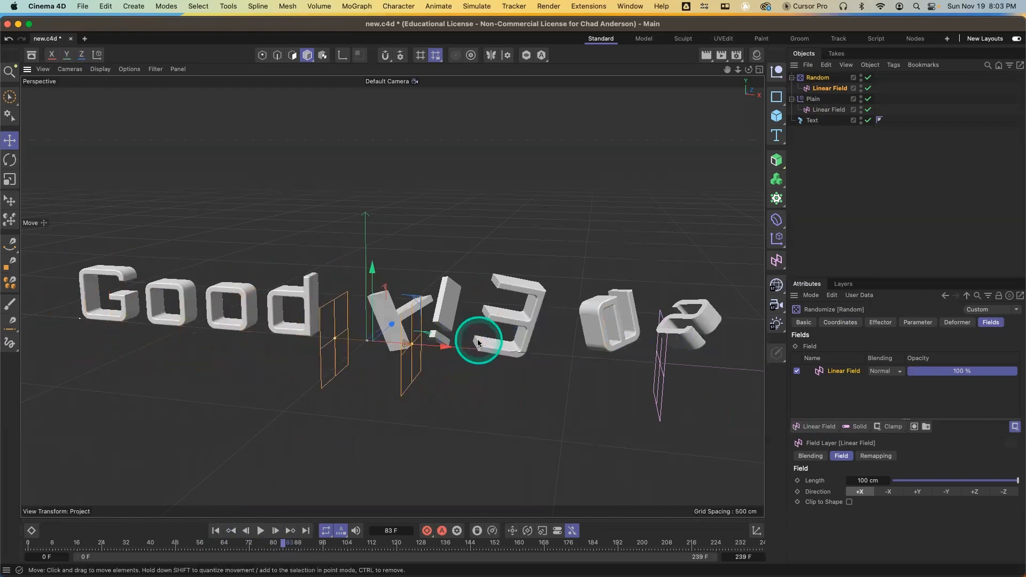
{"action": "left_click", "coordinate": [834, 88]}
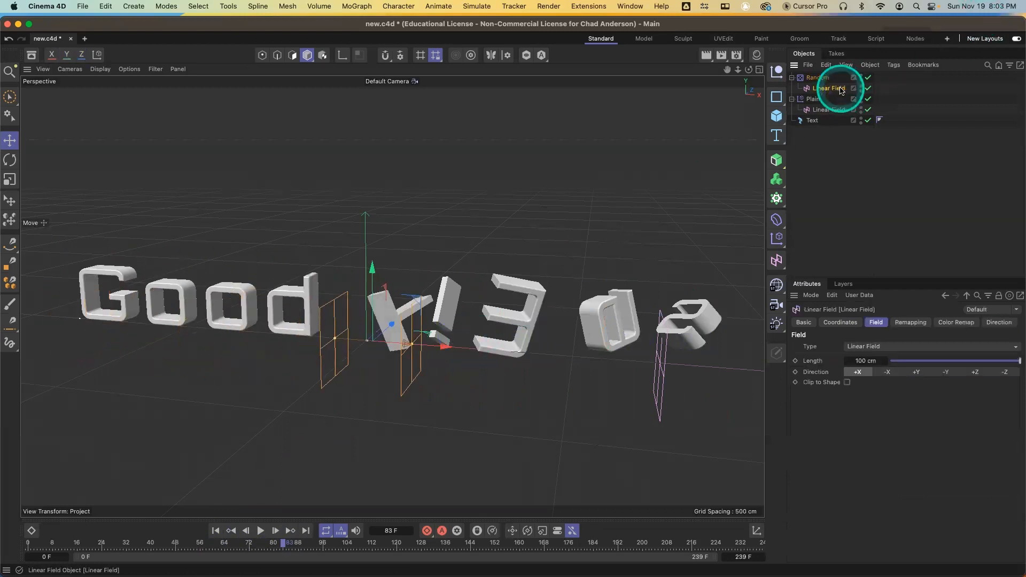
{"action": "key", "text": "Delete"}
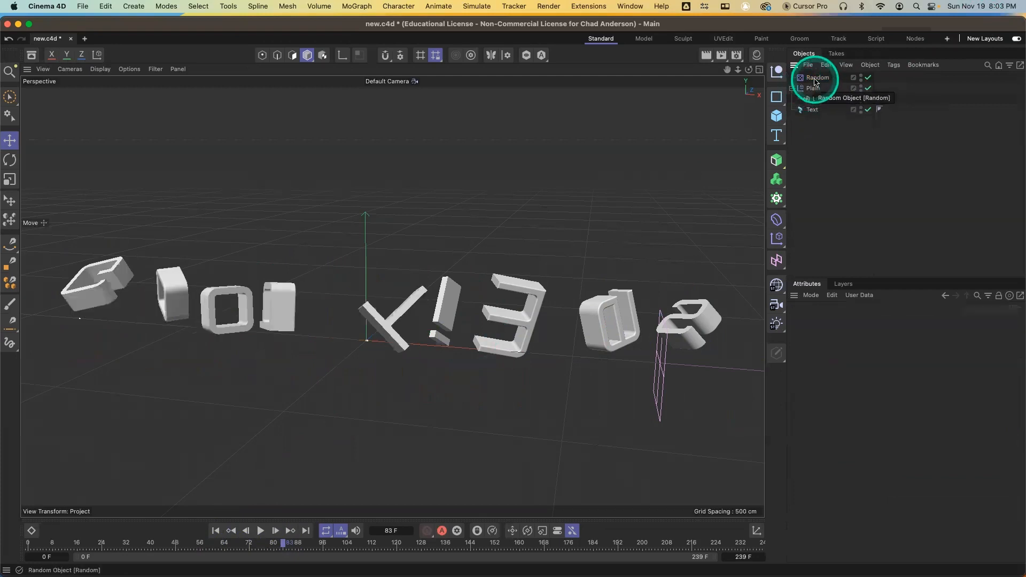
Add the existing Linear Field to the Random effector's fields list
{"action": "left_click", "coordinate": [817, 79]}
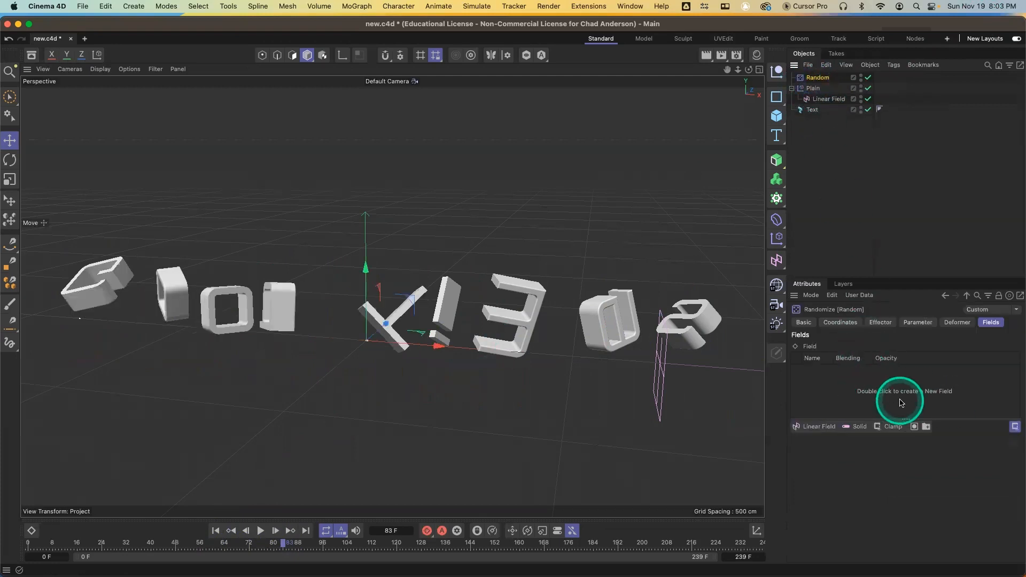
{"action": "double_click", "coordinate": [849, 393]}
{"action": "key", "text": "super+z"}
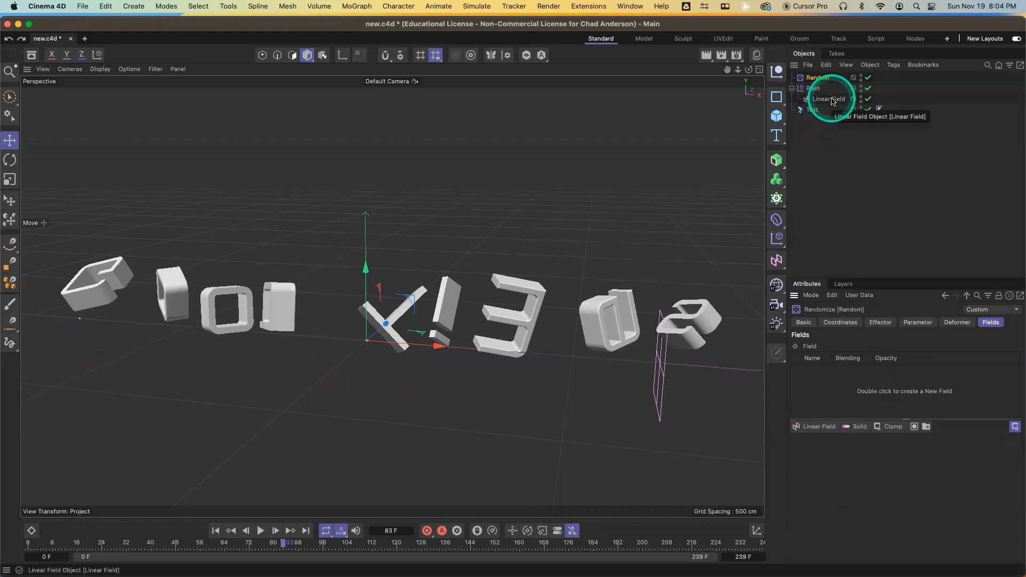
{"action": "left_click_drag", "start_coordinate": [833, 101], "coordinate": [873, 395]}
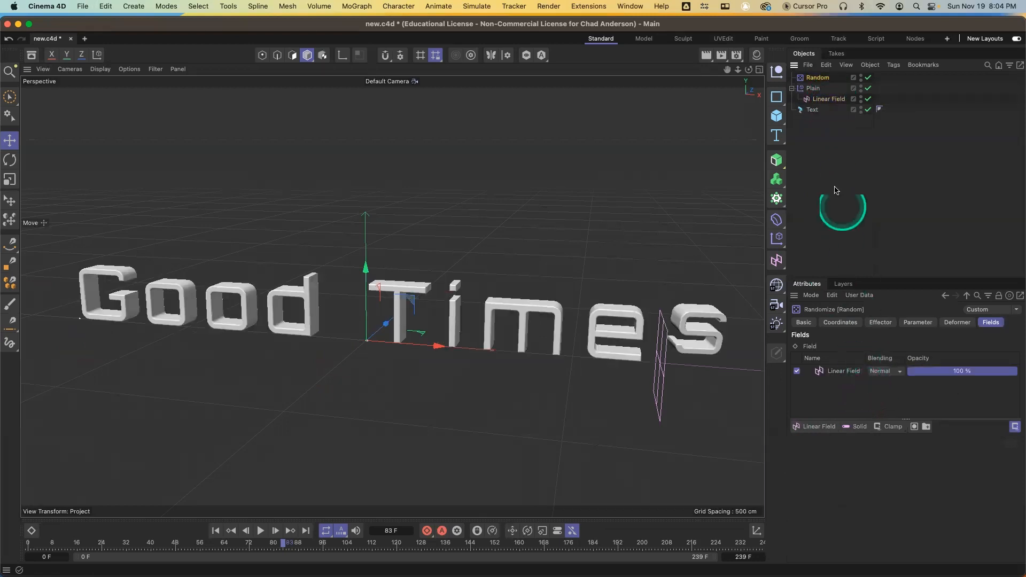
Inspect the text's letter effects and the fields lists of the Plain and Random effectors
{"action": "left_click", "coordinate": [819, 111]}
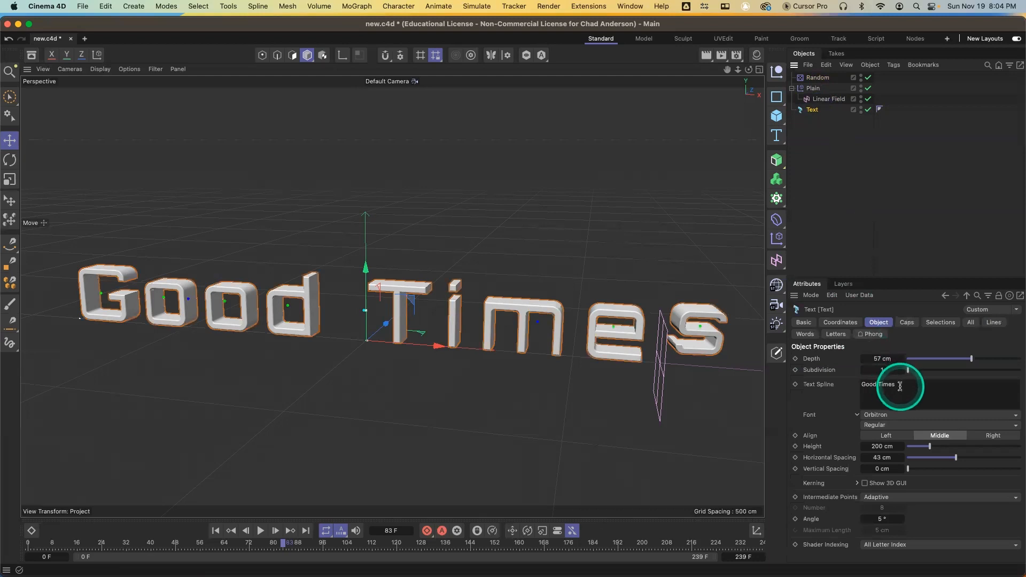
{"action": "left_click", "coordinate": [838, 336]}
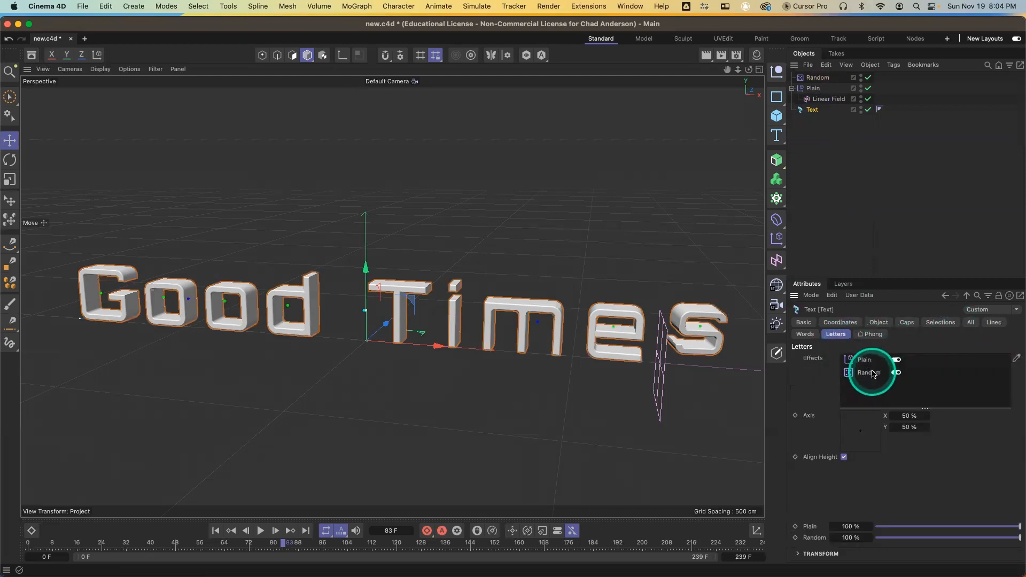
{"action": "left_click", "coordinate": [821, 90]}
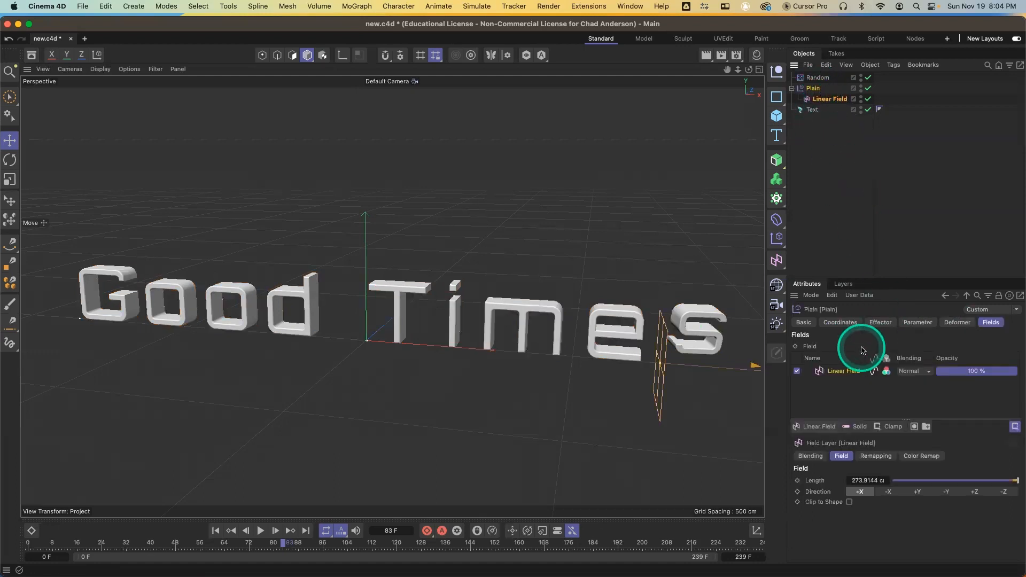
{"action": "left_click", "coordinate": [818, 79]}
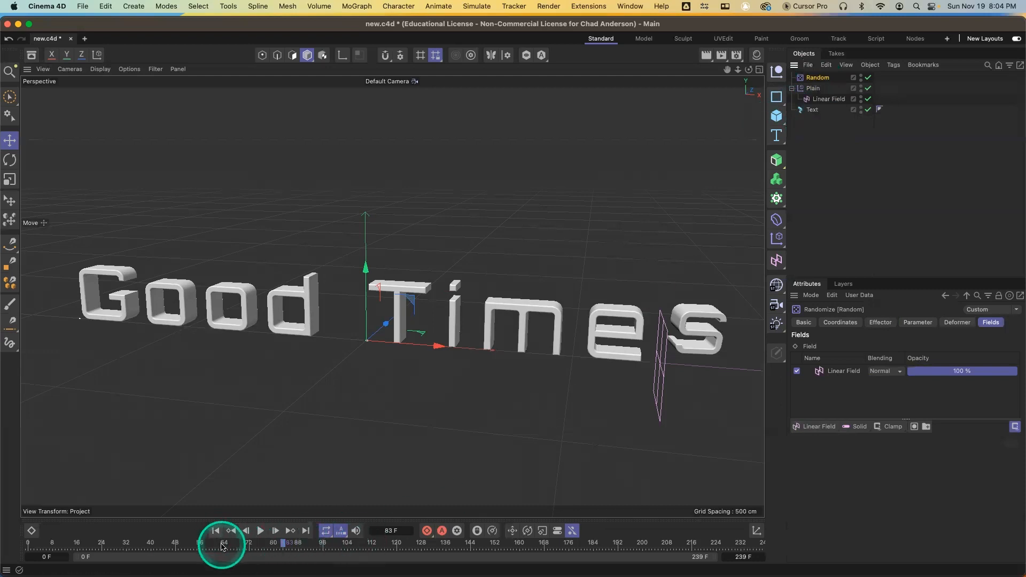
Play back the animation from frame 0 to preview the letters tumbling as the field sweeps
{"action": "left_click_drag", "start_coordinate": [223, 546], "coordinate": [31, 555]}
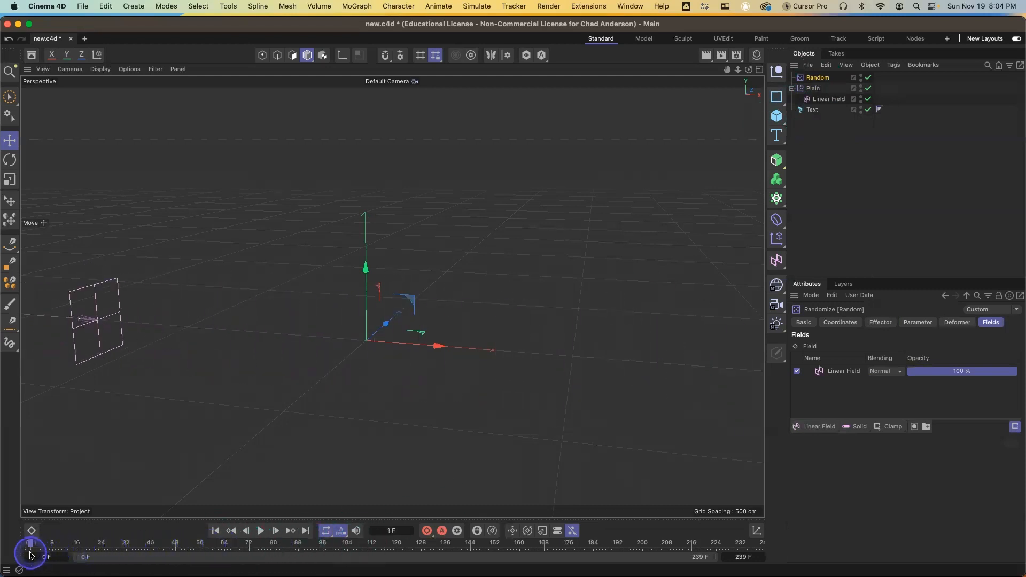
{"action": "key", "text": "F8"}
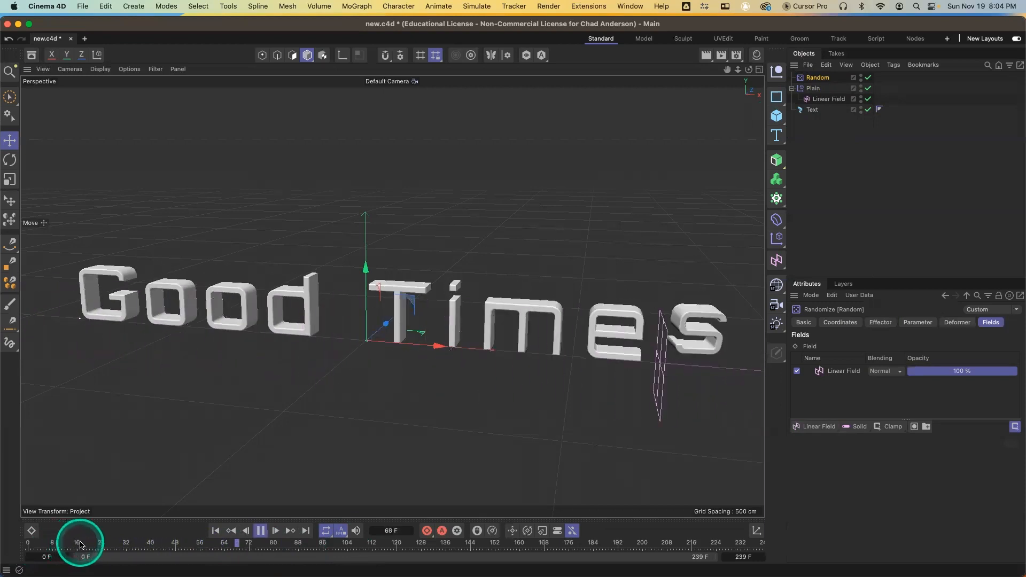
{"action": "left_click", "coordinate": [45, 544]}
{"action": "left_click_drag", "start_coordinate": [45, 543], "coordinate": [22, 545]}
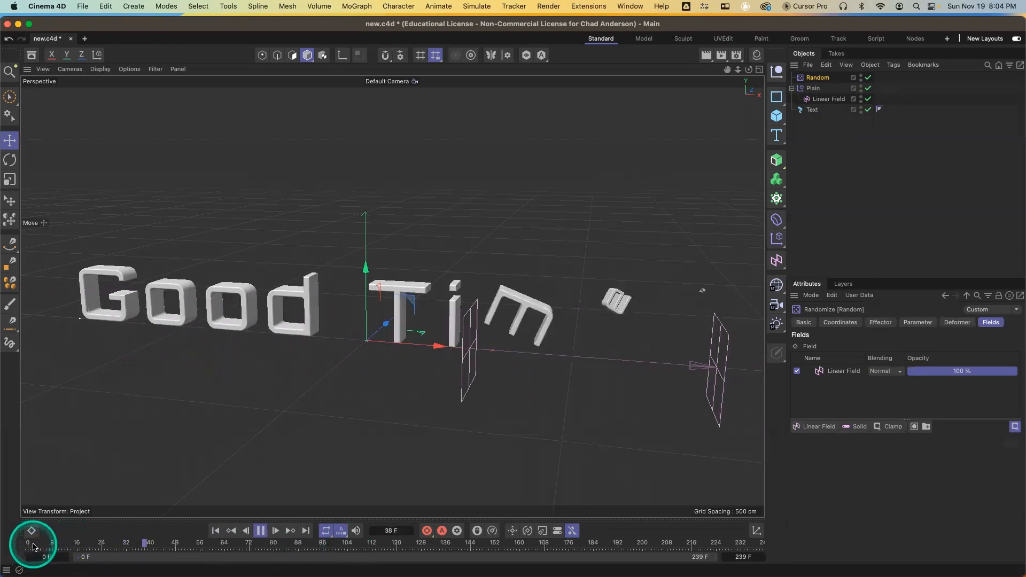
{"action": "left_click_drag", "start_coordinate": [87, 545], "coordinate": [24, 547]}
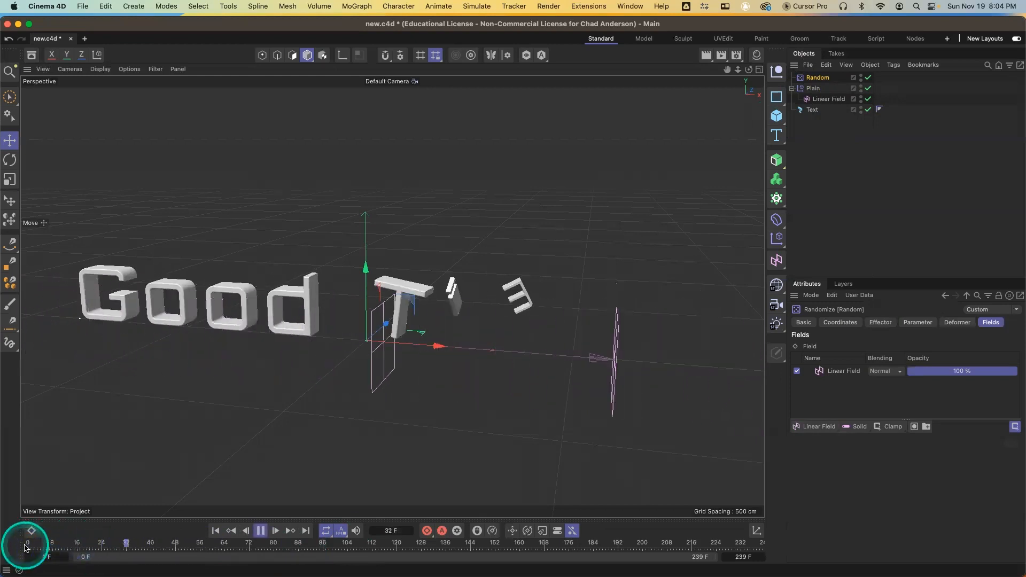
{"action": "key", "text": "F8"}
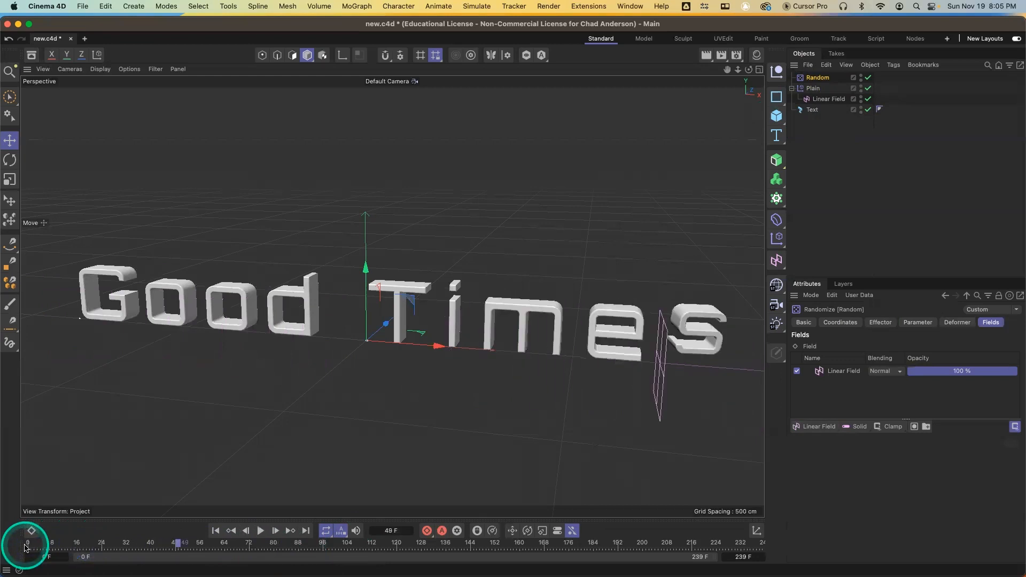
Play back and scrub the timeline to preview the letter animation
{"action": "left_click", "coordinate": [18, 547]}
{"action": "key", "text": "F8"}
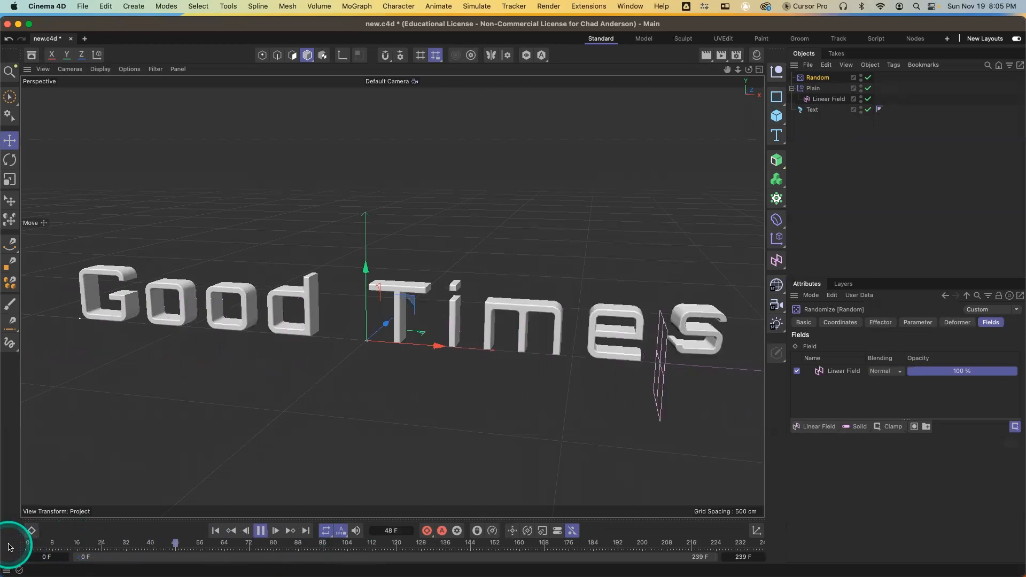
{"action": "key", "text": "F8"}
{"action": "left_click_drag", "start_coordinate": [61, 546], "coordinate": [249, 560]}
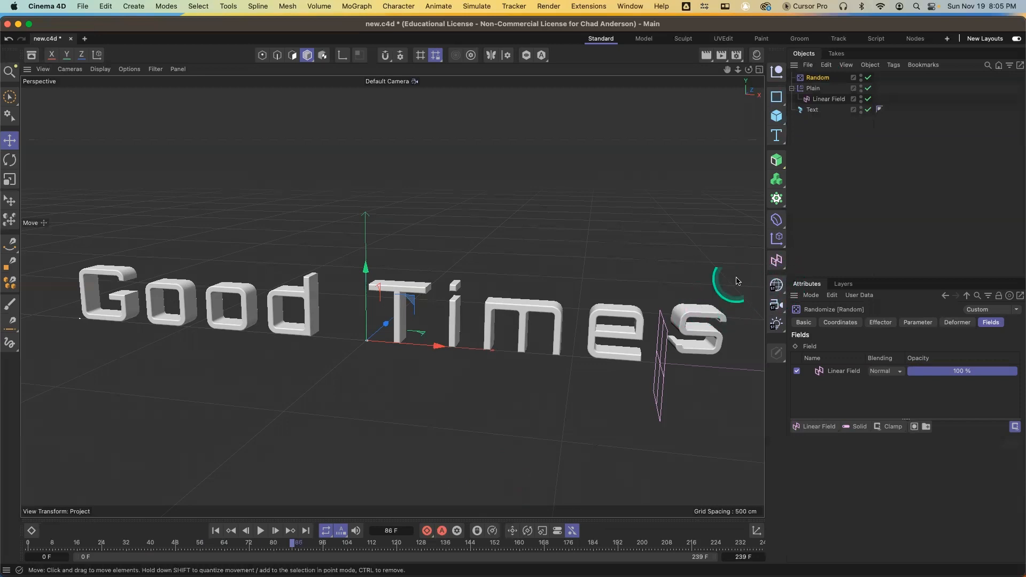
At frame 48, move the Linear Field past the right end of the text and keyframe its X position
{"action": "left_click", "coordinate": [829, 99]}
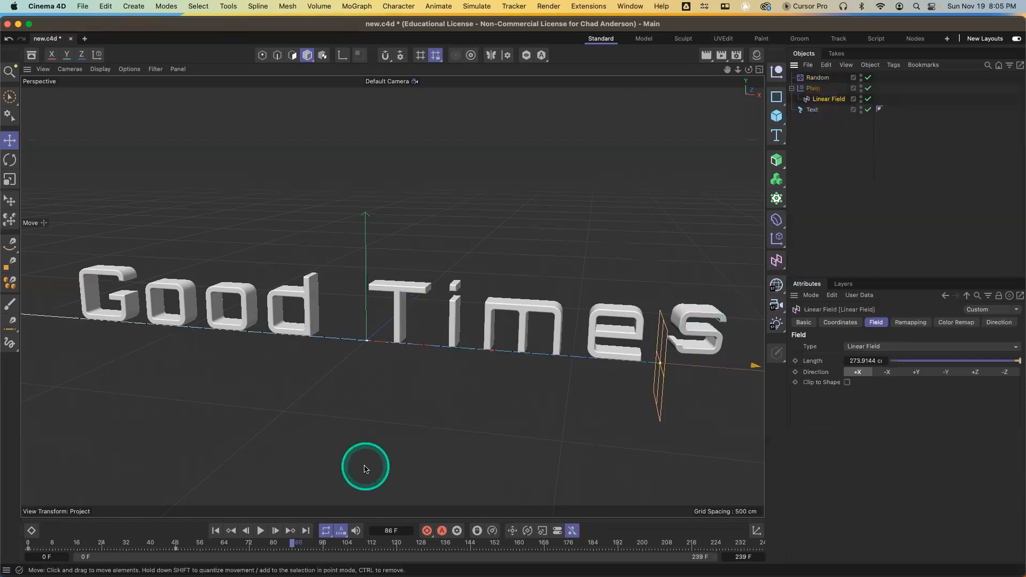
{"action": "left_click", "coordinate": [176, 544]}
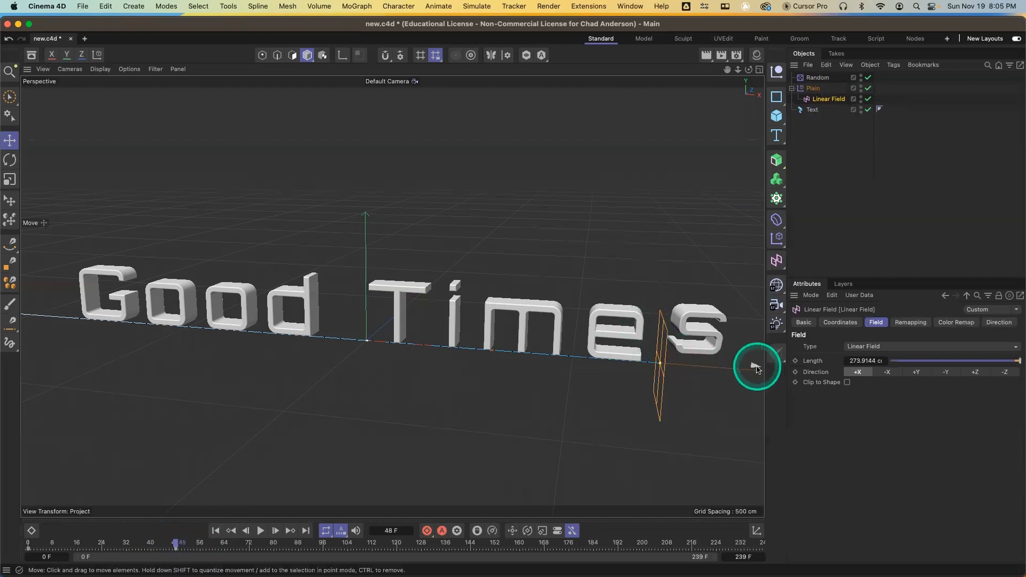
{"action": "mouse_move", "coordinate": [715, 377]}
{"action": "right_mouse_down", "text": "alt"}
{"action": "mouse_move", "coordinate": [718, 512]}
{"action": "mouse_move", "coordinate": [790, 308]}
{"action": "right_mouse_up", "text": "alt"}
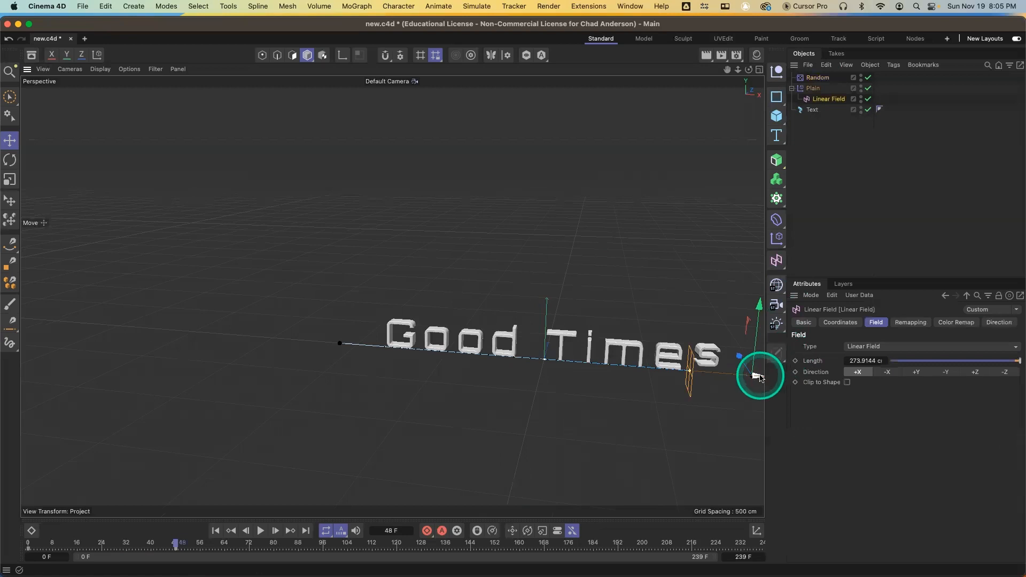
{"action": "left_click_drag", "start_coordinate": [760, 375], "coordinate": [782, 378]}
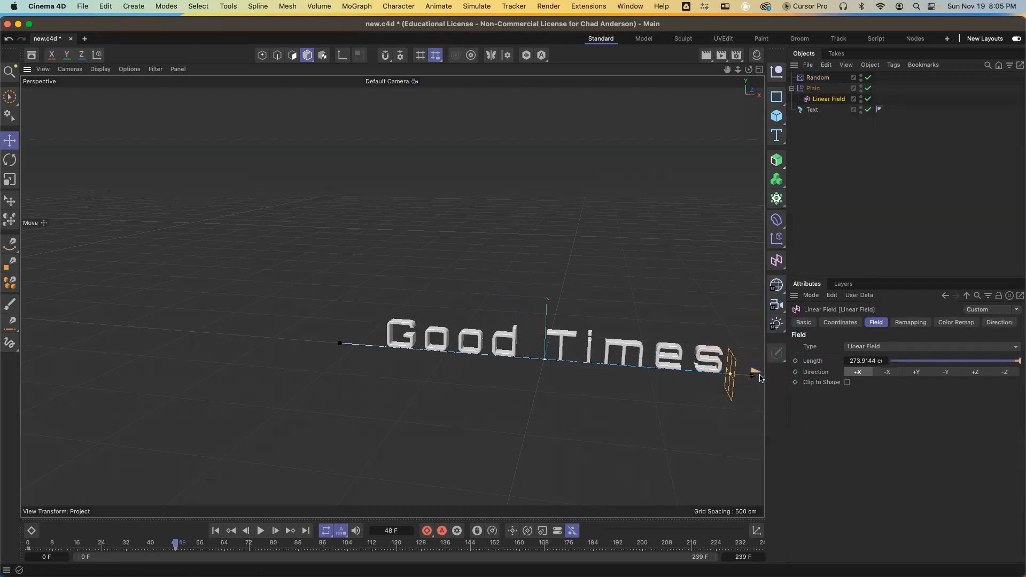
{"action": "left_click", "coordinate": [840, 322]}
{"action": "left_click", "coordinate": [798, 361]}
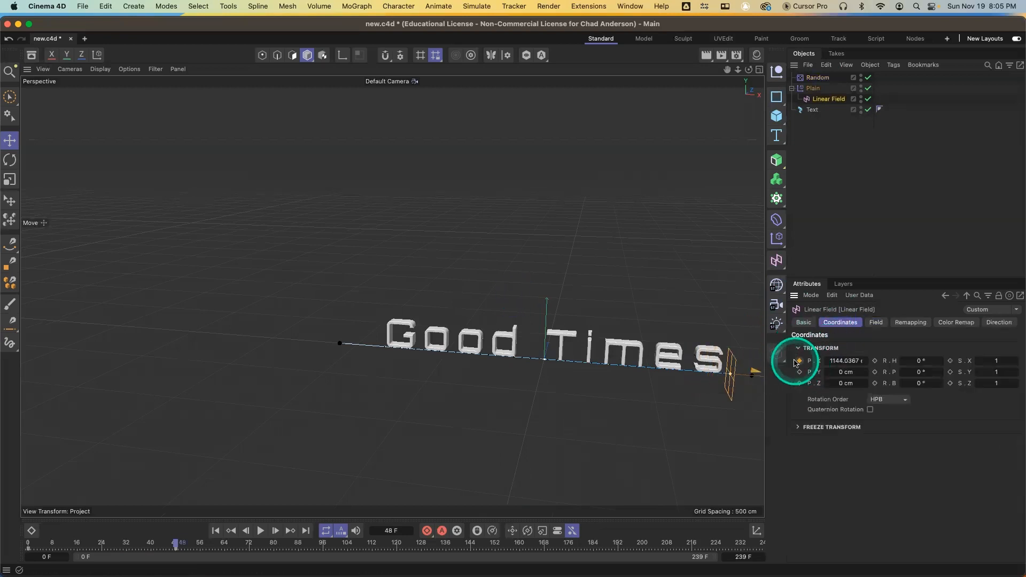
{"action": "left_click", "coordinate": [798, 364]}
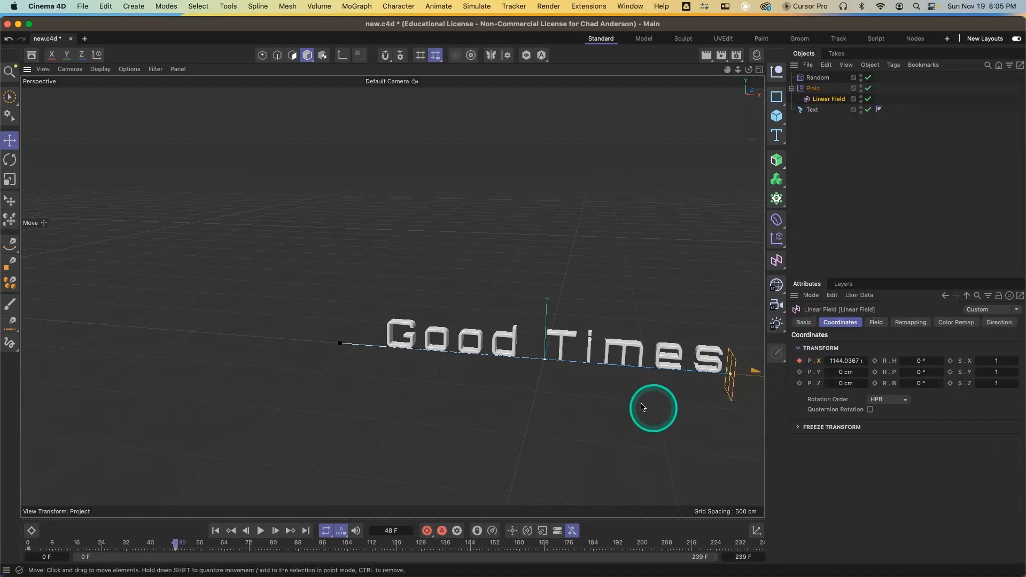
Return to frame 0 and play back the Linear Field's keyframed sweep across the text
{"action": "middle_click_drag", "start_coordinate": [641, 407], "coordinate": [383, 350], "text": "alt"}
{"action": "right_click_drag", "start_coordinate": [482, 353], "coordinate": [467, 177], "text": "alt"}
{"action": "middle_click_drag", "start_coordinate": [449, 390], "coordinate": [339, 369], "text": "alt"}
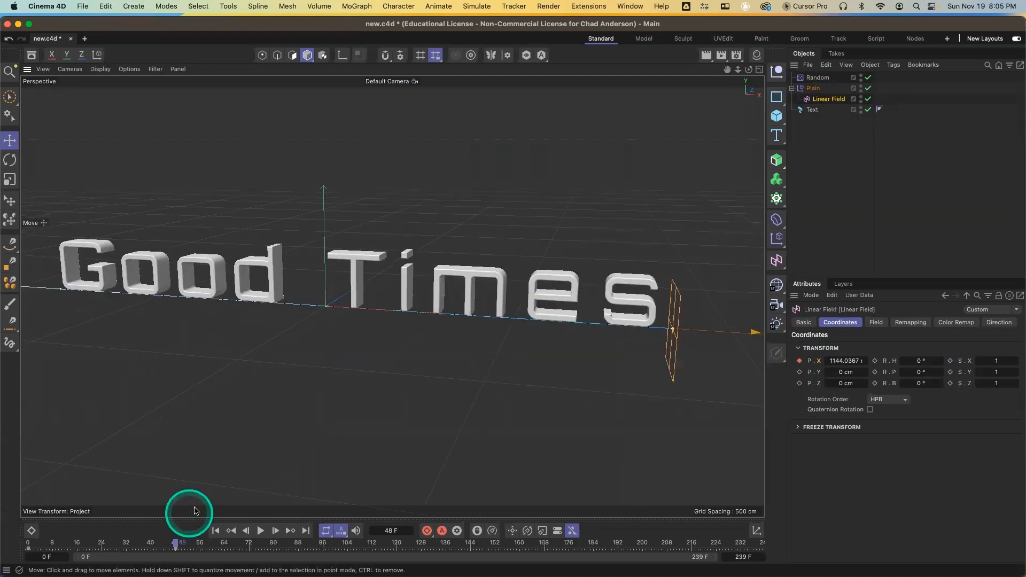
{"action": "left_click_drag", "start_coordinate": [168, 545], "coordinate": [2, 565]}
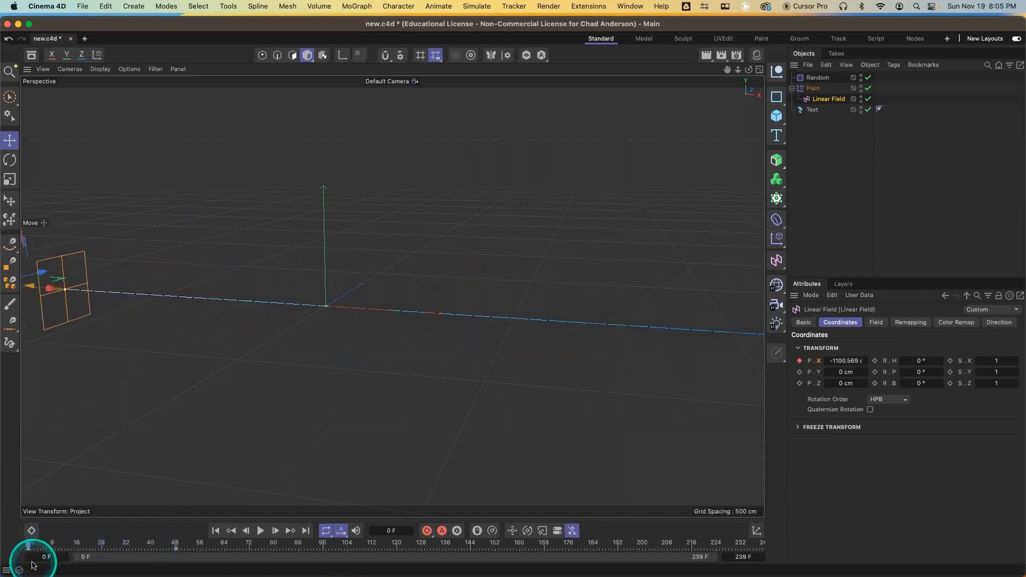
{"action": "key", "text": "F8"}
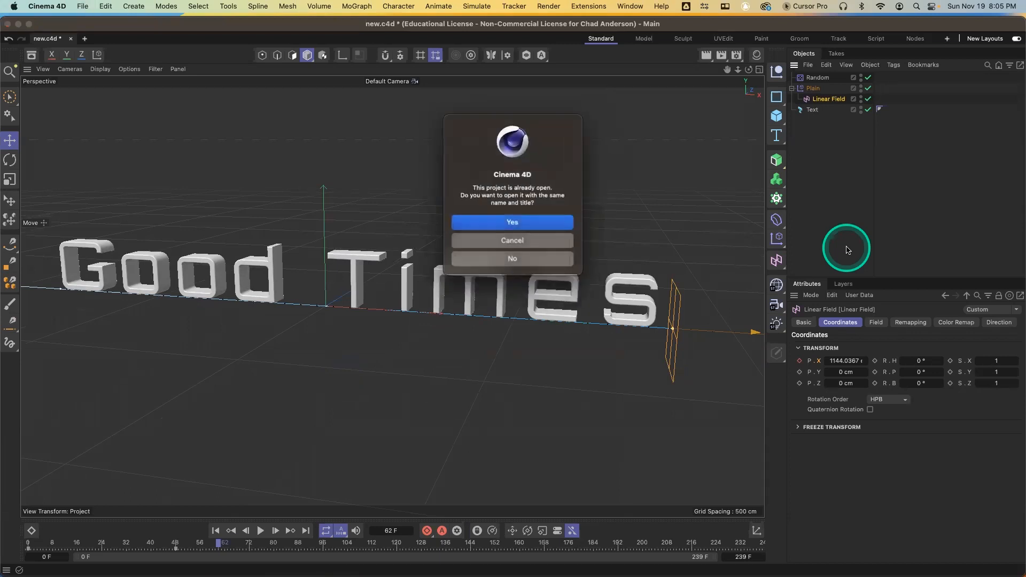
Start a new empty project, add a Cloner object and view its object properties
{"action": "left_click", "coordinate": [525, 245]}
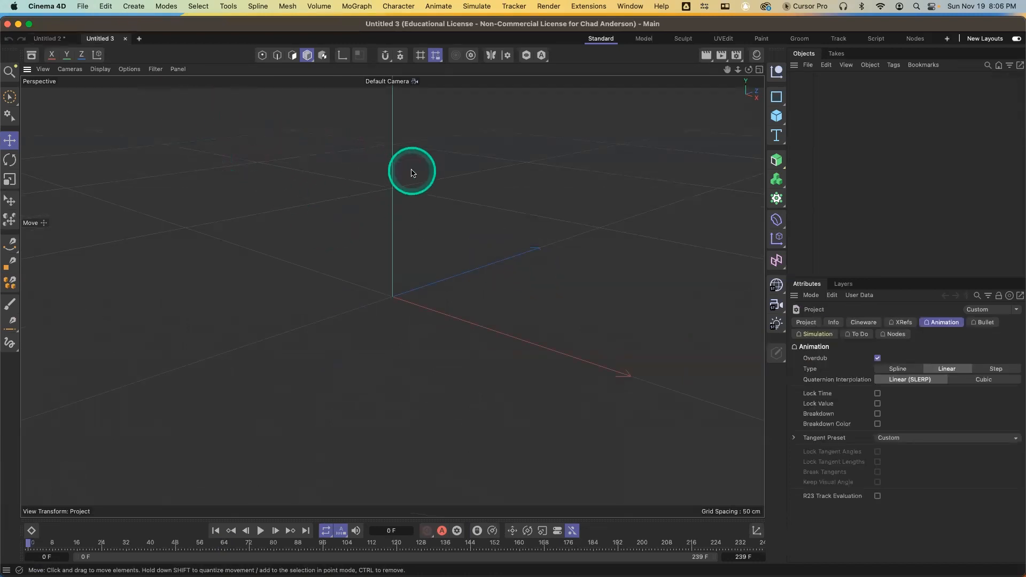
{"action": "left_click", "coordinate": [778, 200]}
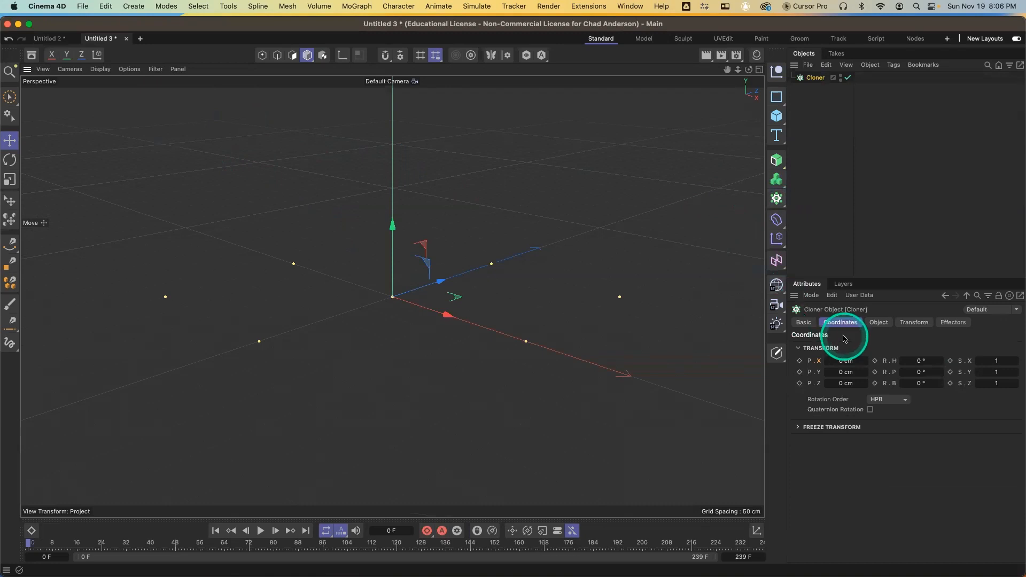
{"action": "left_click", "coordinate": [804, 323]}
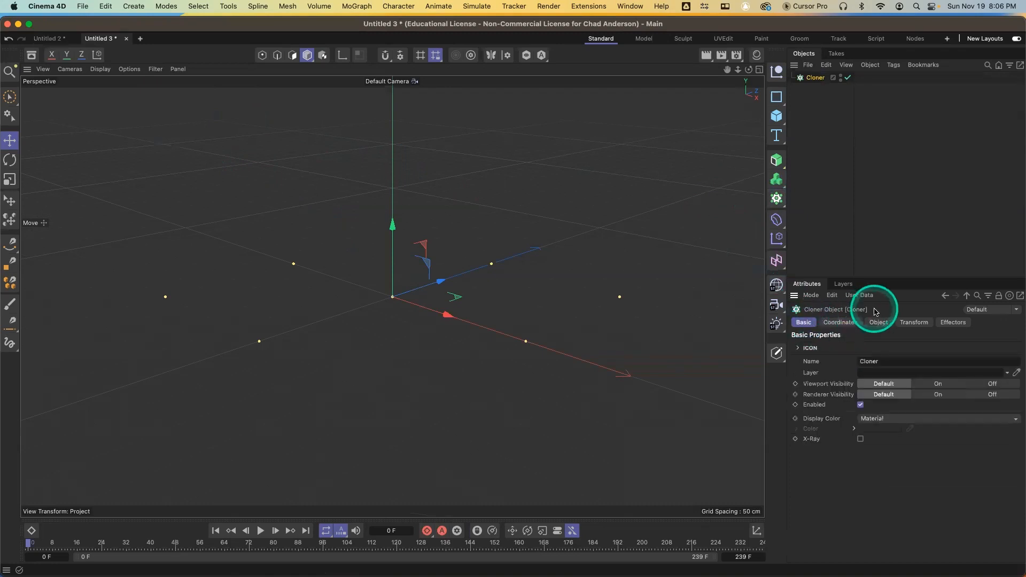
{"action": "left_click", "coordinate": [880, 323]}
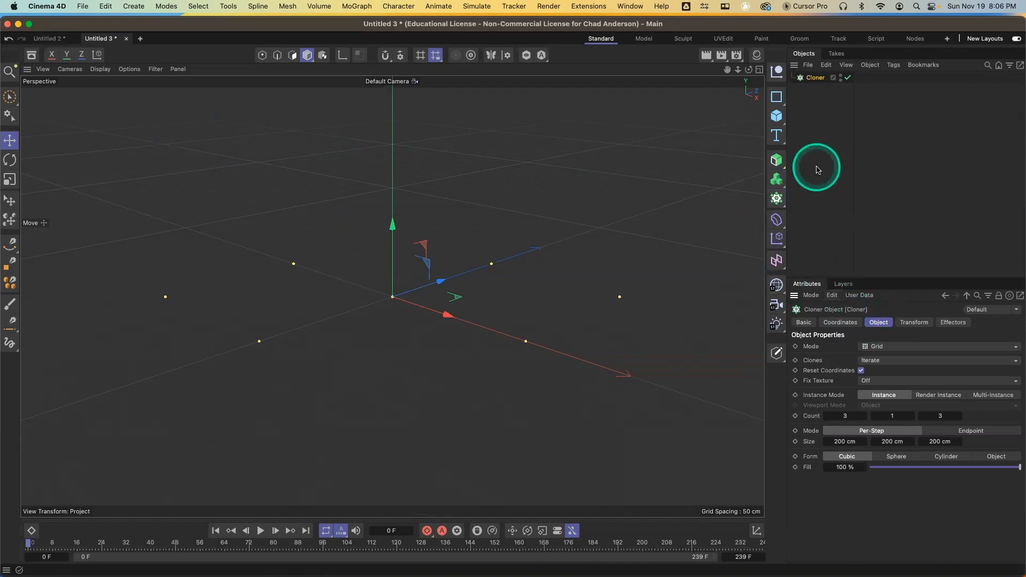
Add a cube and resize it with its handles to about 112 × 58 × 200 cm
{"action": "left_click", "coordinate": [776, 116]}
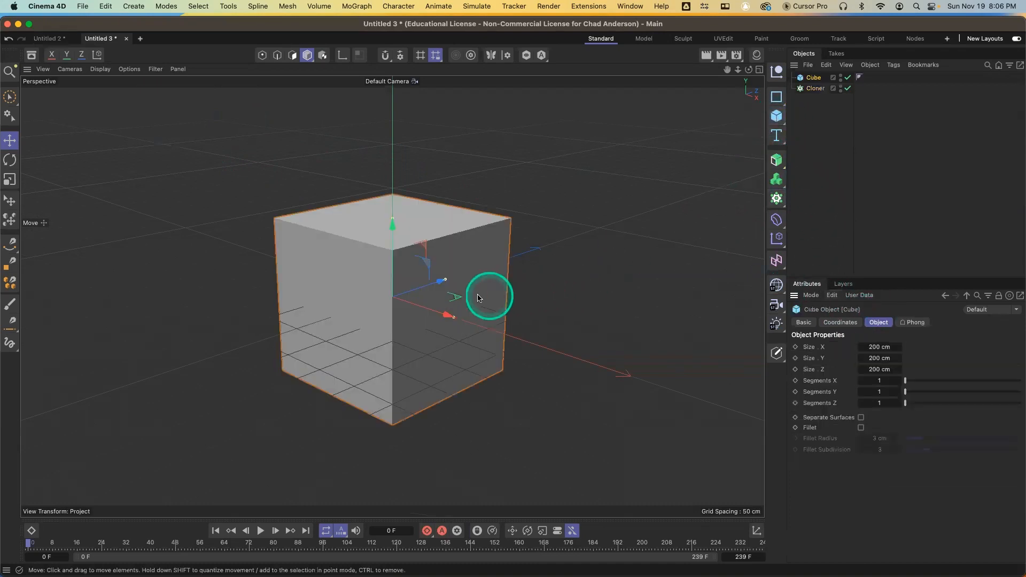
{"action": "left_click_drag", "start_coordinate": [392, 220], "coordinate": [393, 257]}
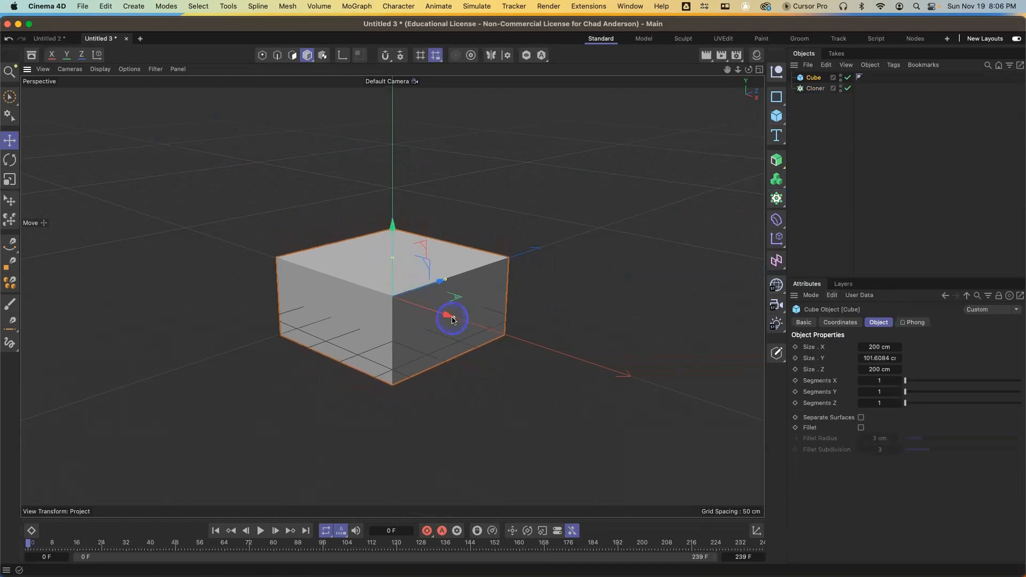
{"action": "left_click_drag", "start_coordinate": [452, 320], "coordinate": [424, 317]}
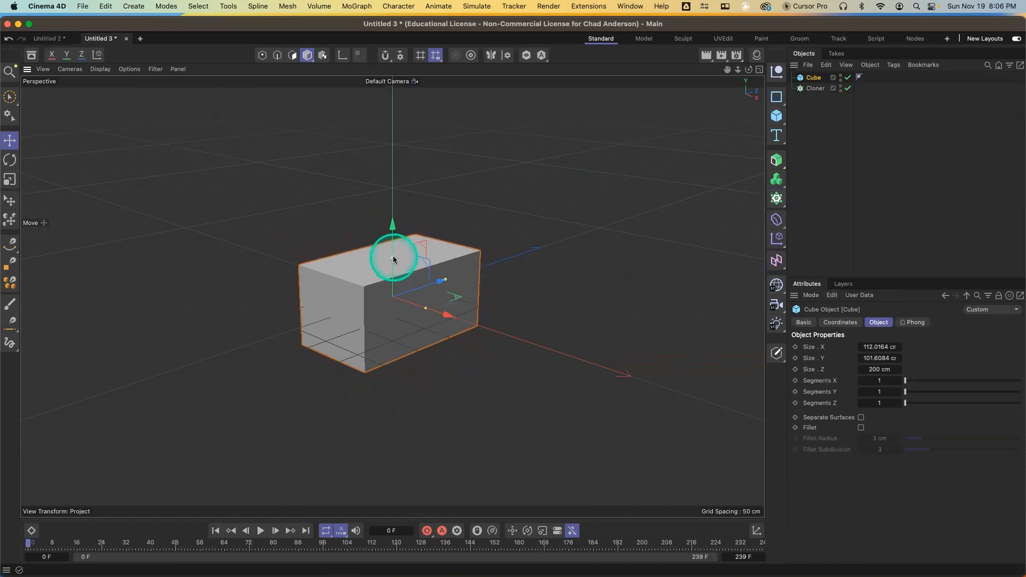
{"action": "left_click_drag", "start_coordinate": [393, 259], "coordinate": [393, 274]}
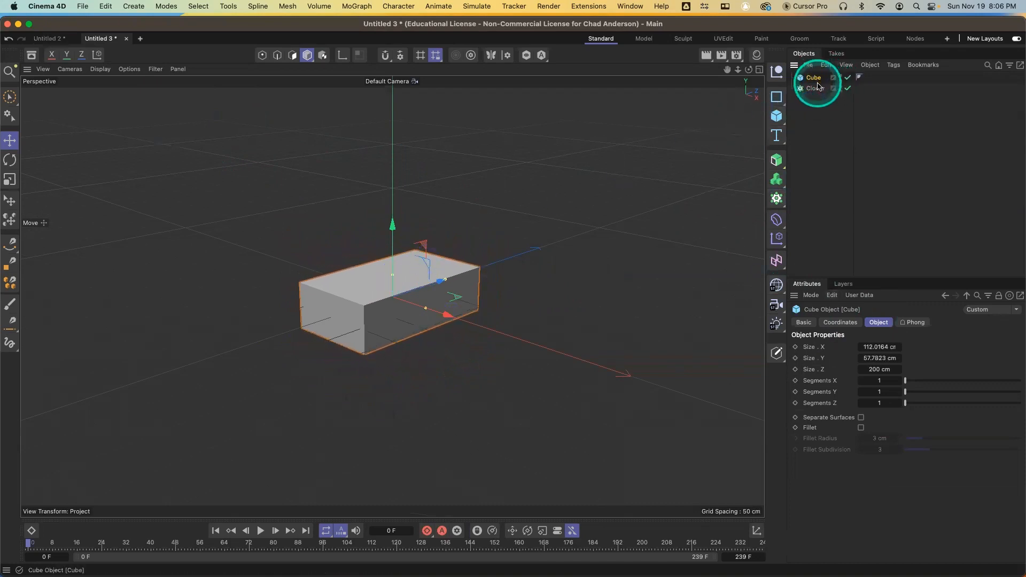
Make the cube editable, select its top polygon and inset it by about 4 cm
{"action": "key", "text": "c"}
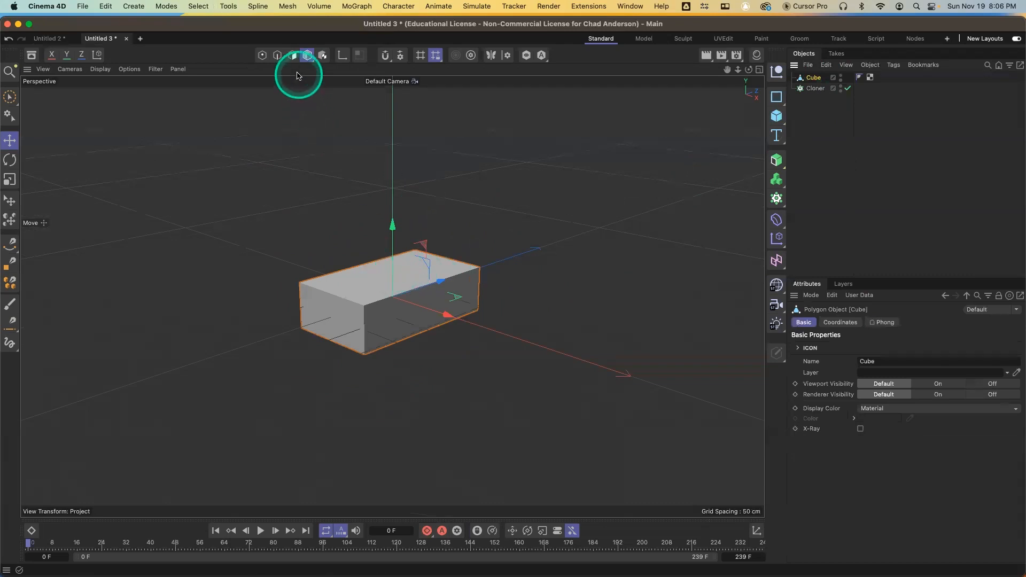
{"action": "left_click", "coordinate": [292, 54]}
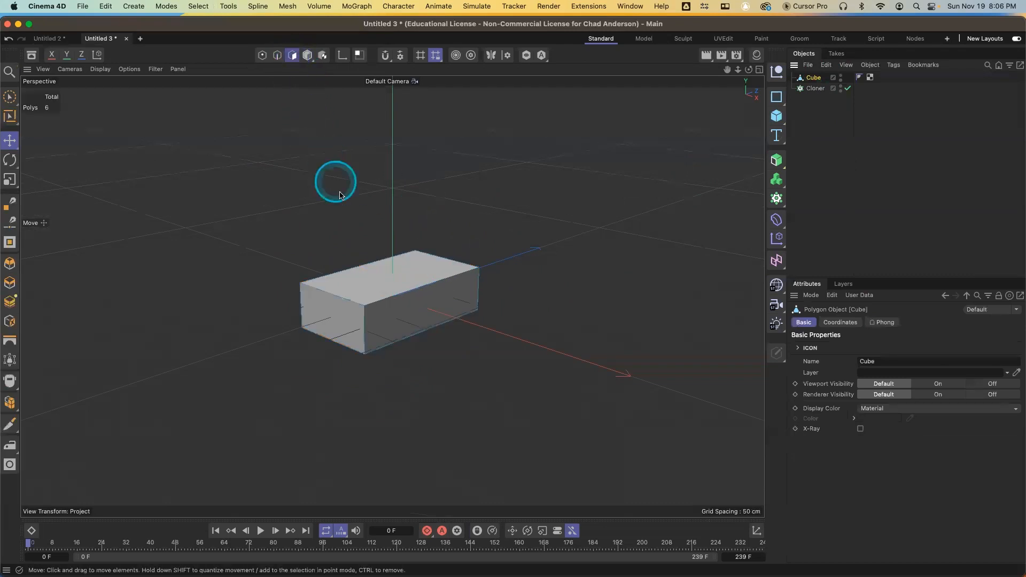
{"action": "left_click", "coordinate": [382, 283]}
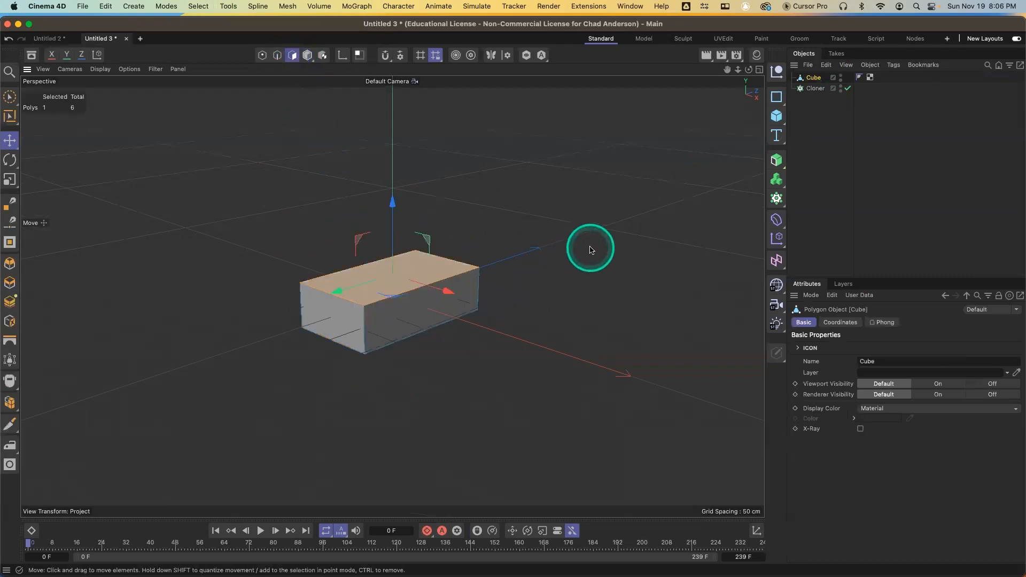
{"action": "key", "text": "i"}
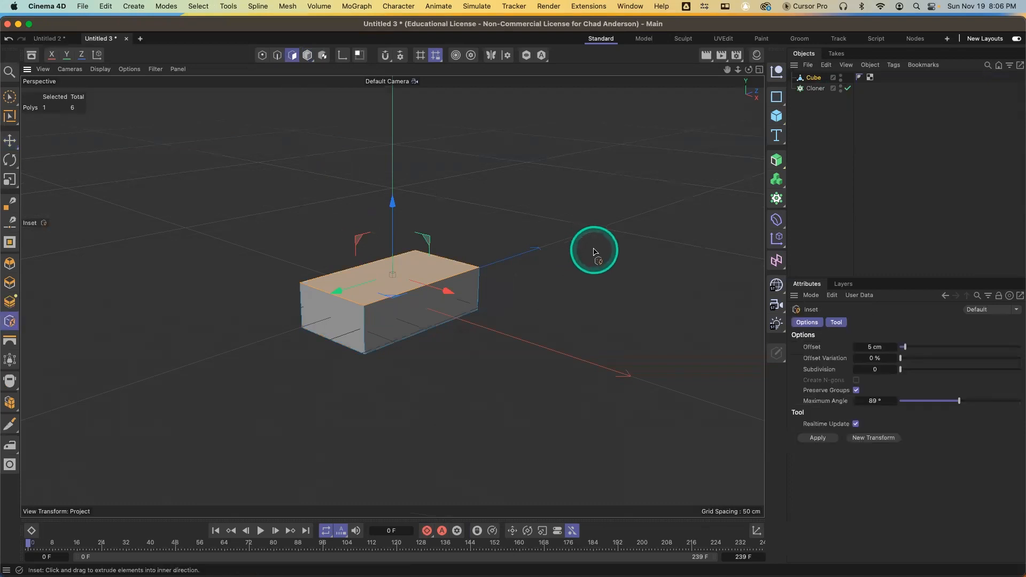
{"action": "left_click_drag", "start_coordinate": [595, 251], "coordinate": [508, 295]}
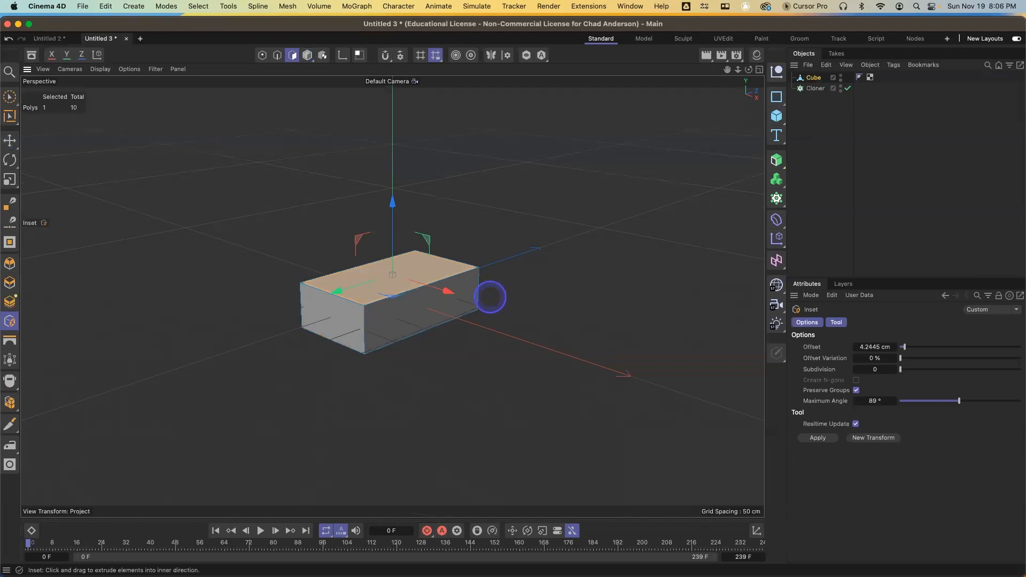
Extrude the inset top face inward about 37 cm to hollow out the box
{"action": "key", "text": "d"}
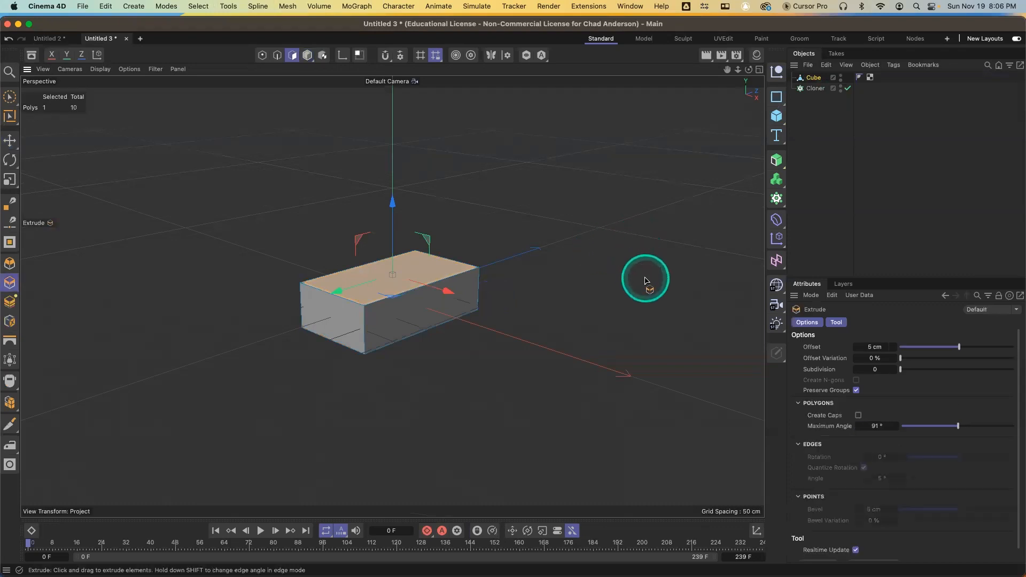
{"action": "left_click_drag", "start_coordinate": [645, 280], "coordinate": [327, 301]}
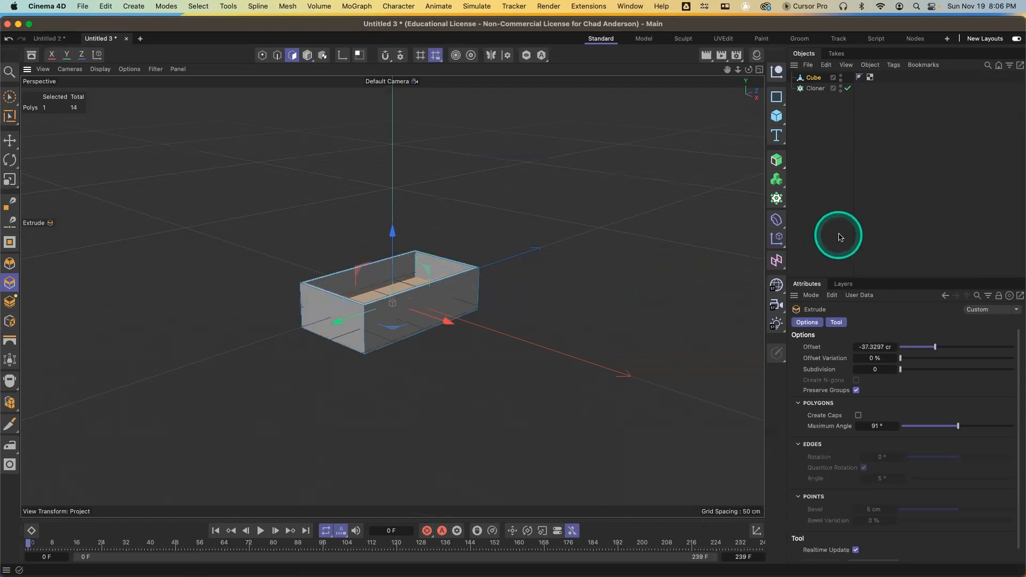
Apply the Ash - Shader wood material from the asset browser's Standard & Physical Wood category to the cube
{"action": "left_click", "coordinate": [31, 56]}
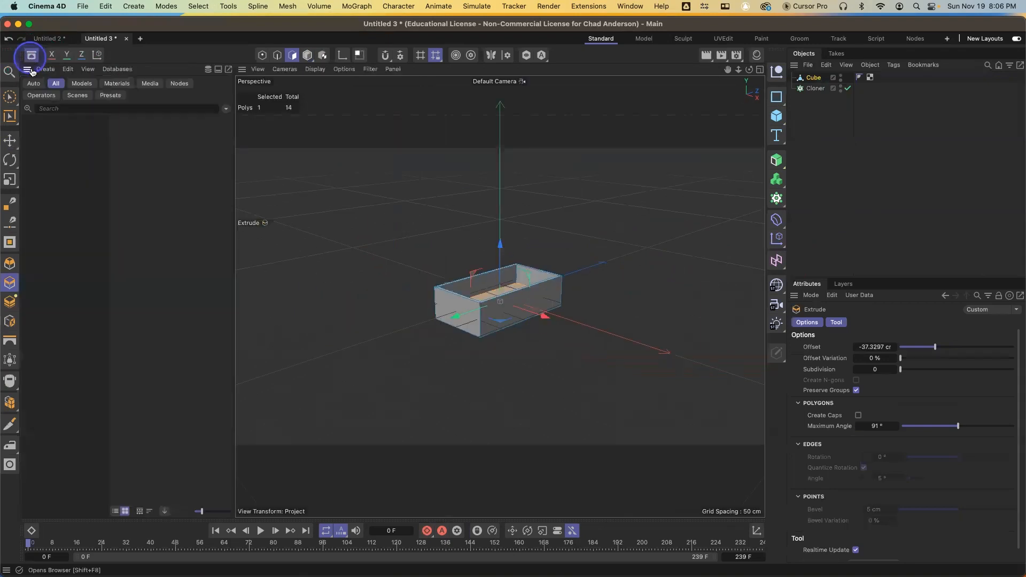
{"action": "left_click", "coordinate": [122, 86]}
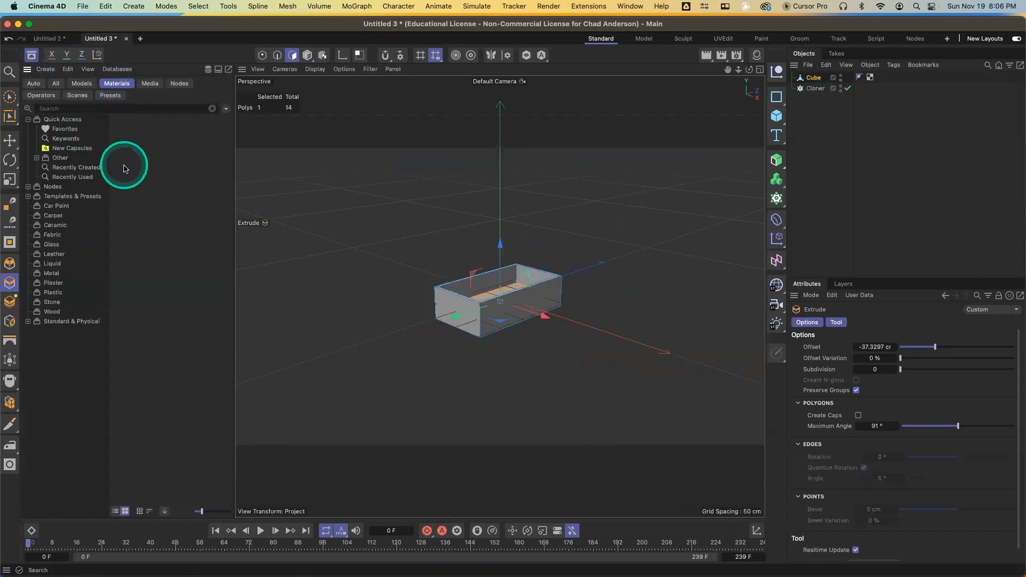
{"action": "left_click", "coordinate": [28, 321]}
{"action": "scroll", "coordinate": [88, 464], "scroll_direction": "down", "scroll_amount": 3}
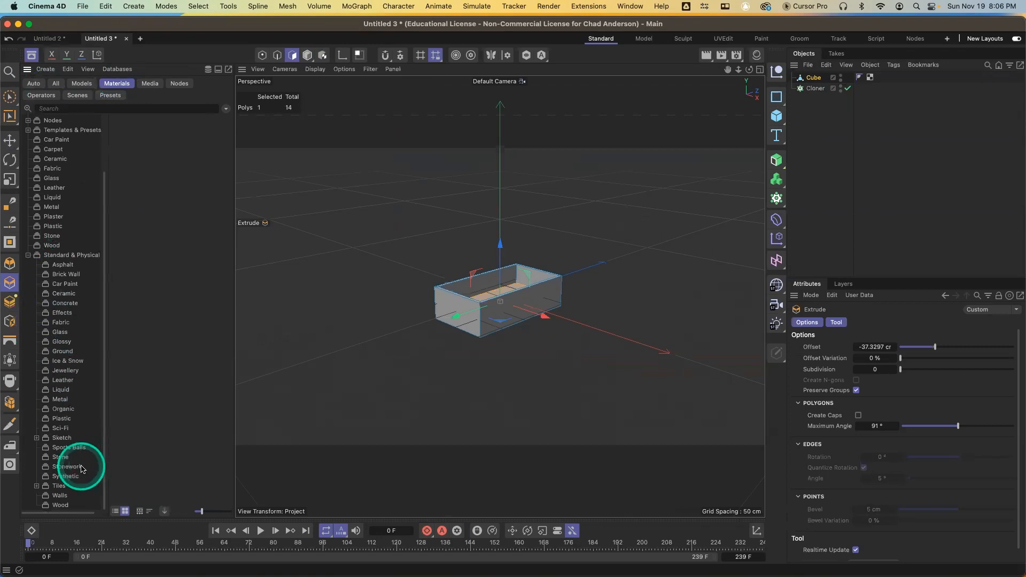
{"action": "left_click", "coordinate": [62, 506]}
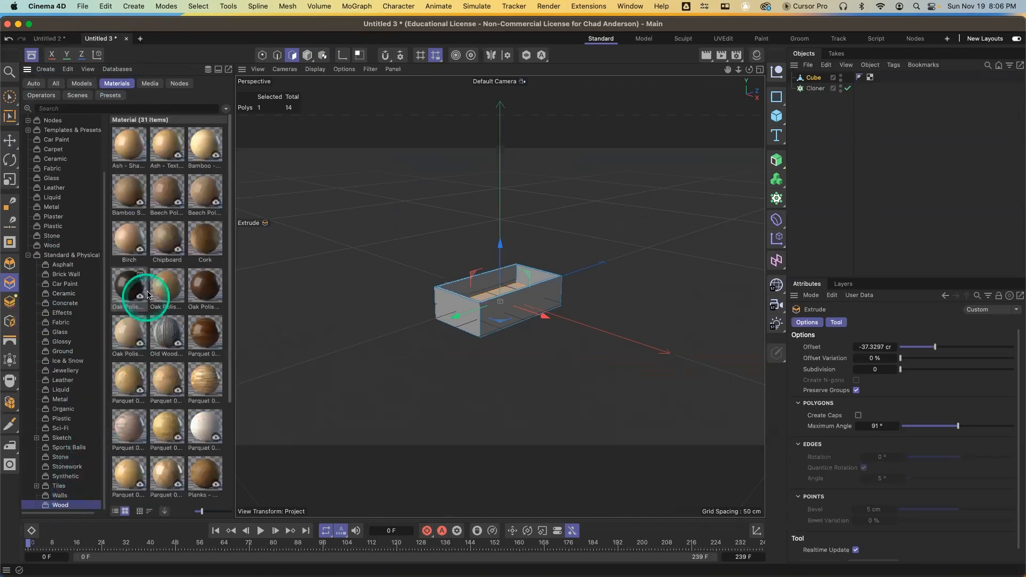
{"action": "left_click", "coordinate": [125, 152]}
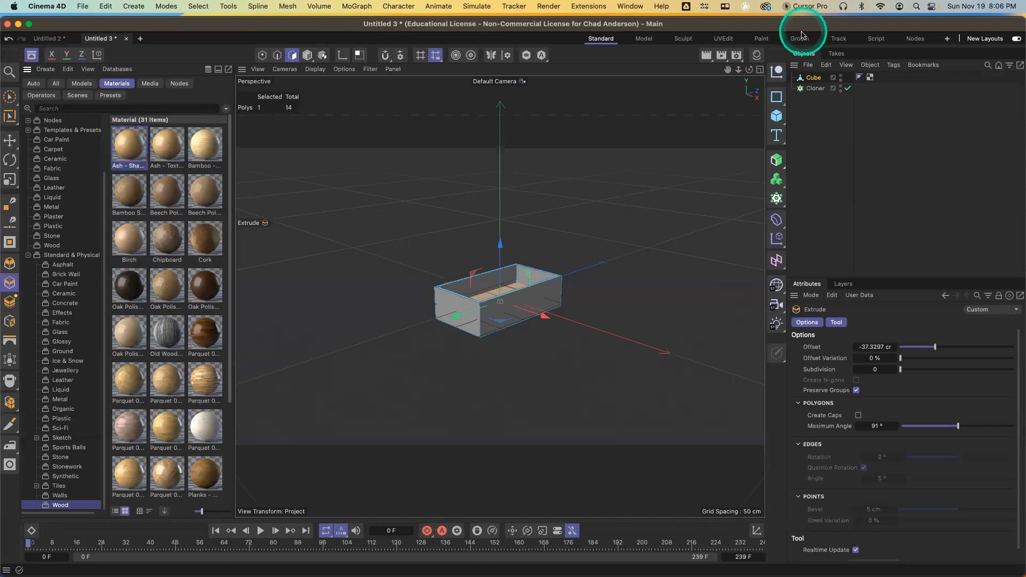
{"action": "left_click", "coordinate": [760, 59]}
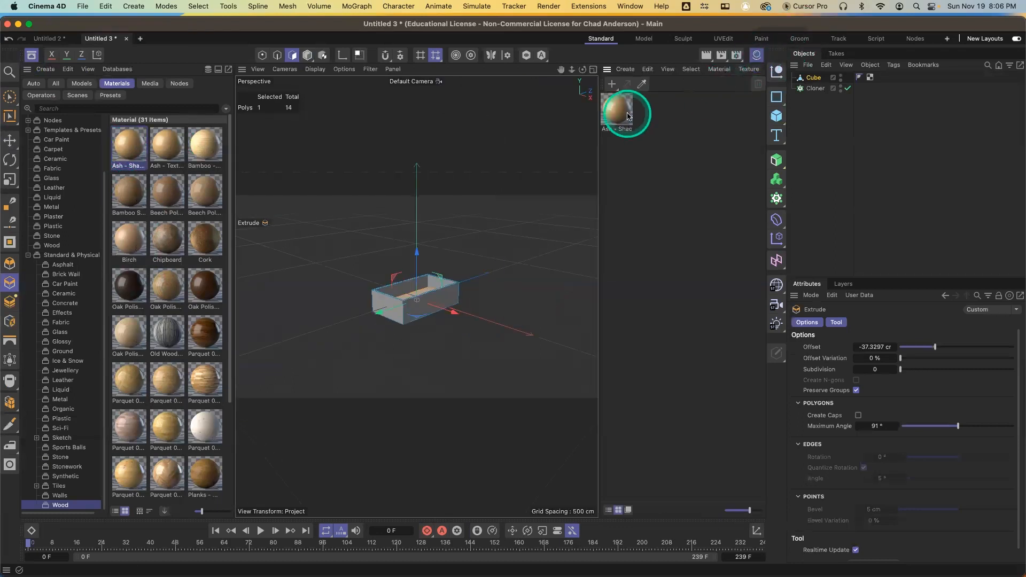
{"action": "left_click_drag", "start_coordinate": [813, 80], "coordinate": [814, 78]}
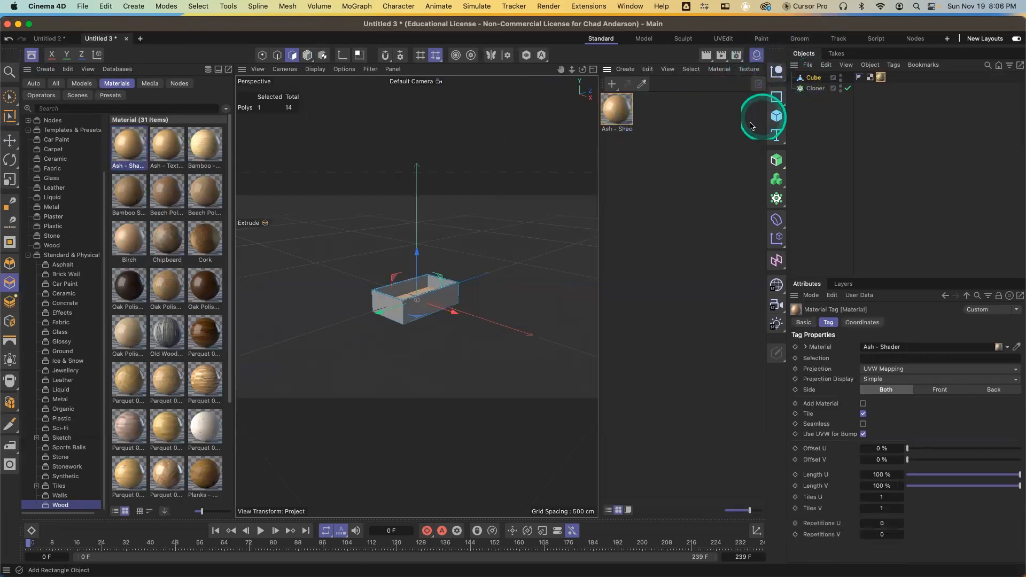
{"action": "left_click_drag", "start_coordinate": [586, 161], "coordinate": [353, 122]}
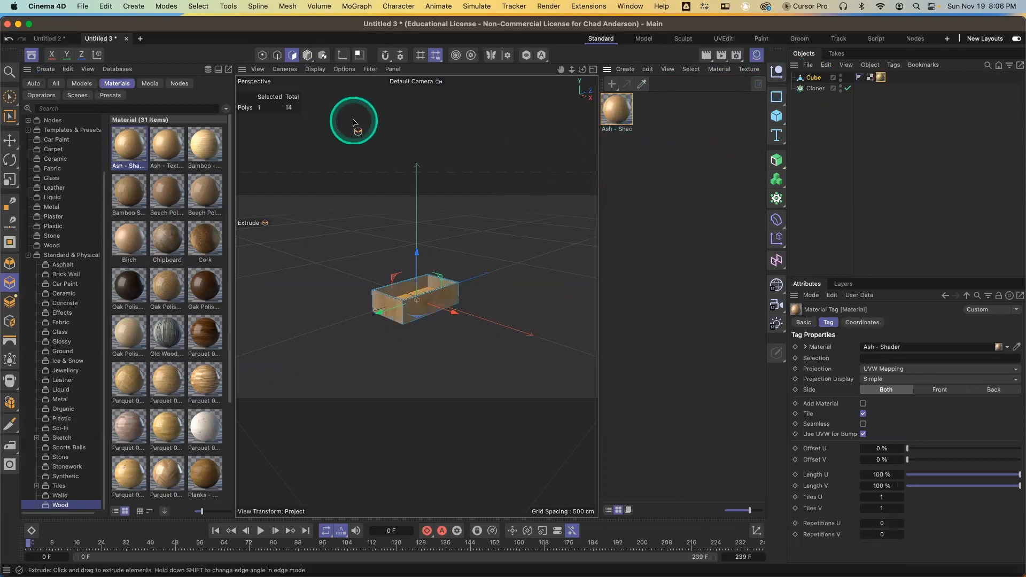
{"action": "left_click", "coordinate": [308, 55]}
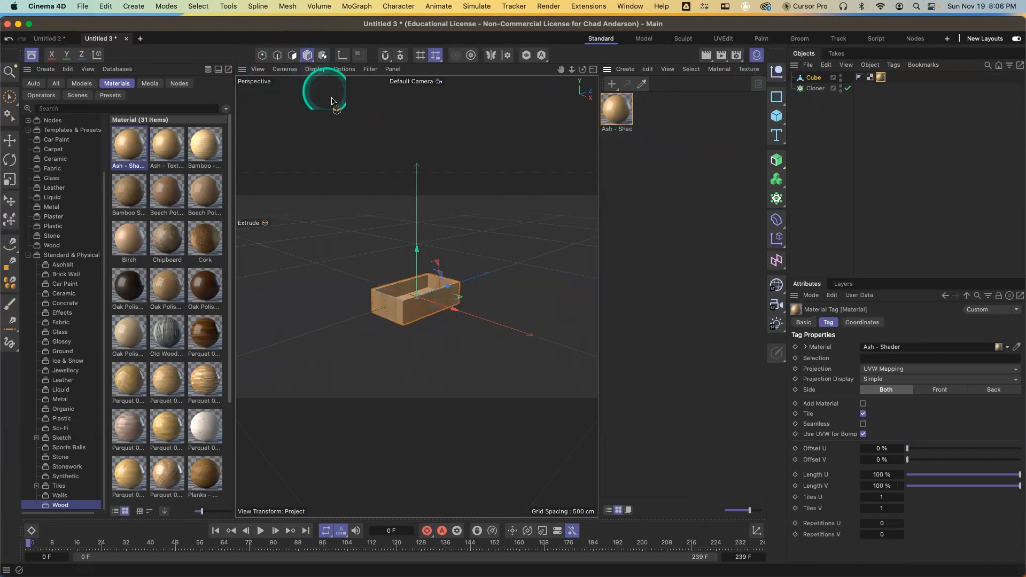
Close the asset browser and place the cube inside the Cloner, then select the Cloner
{"action": "left_click", "coordinate": [31, 55]}
{"action": "left_click", "coordinate": [756, 55]}
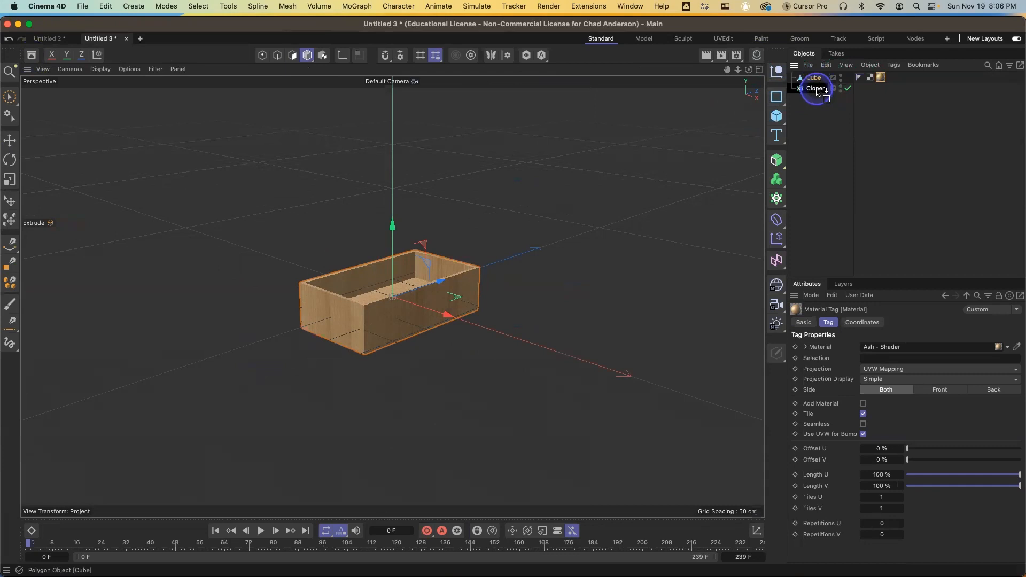
{"action": "left_click_drag", "start_coordinate": [818, 91], "coordinate": [817, 91]}
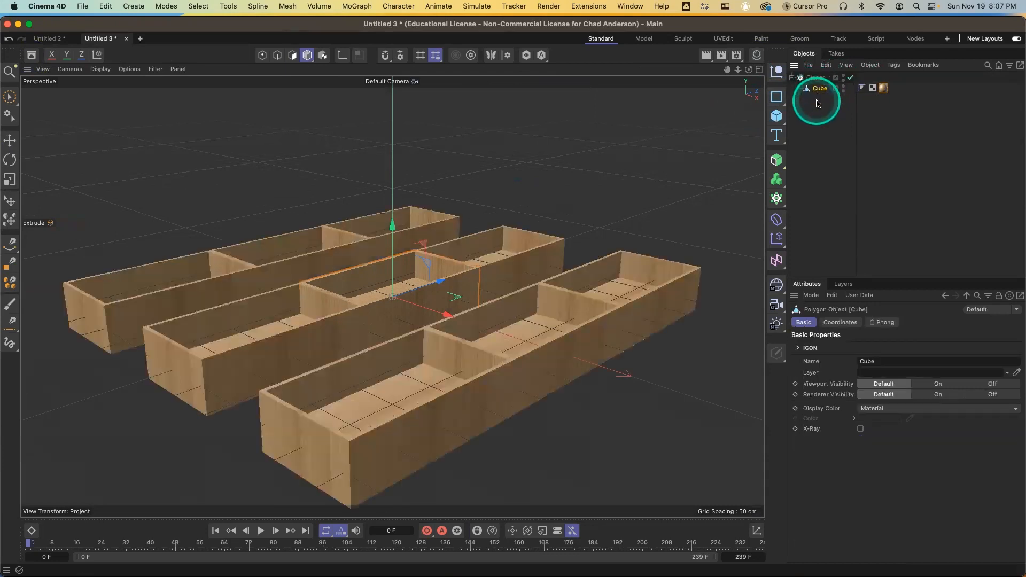
{"action": "left_click", "coordinate": [815, 78]}
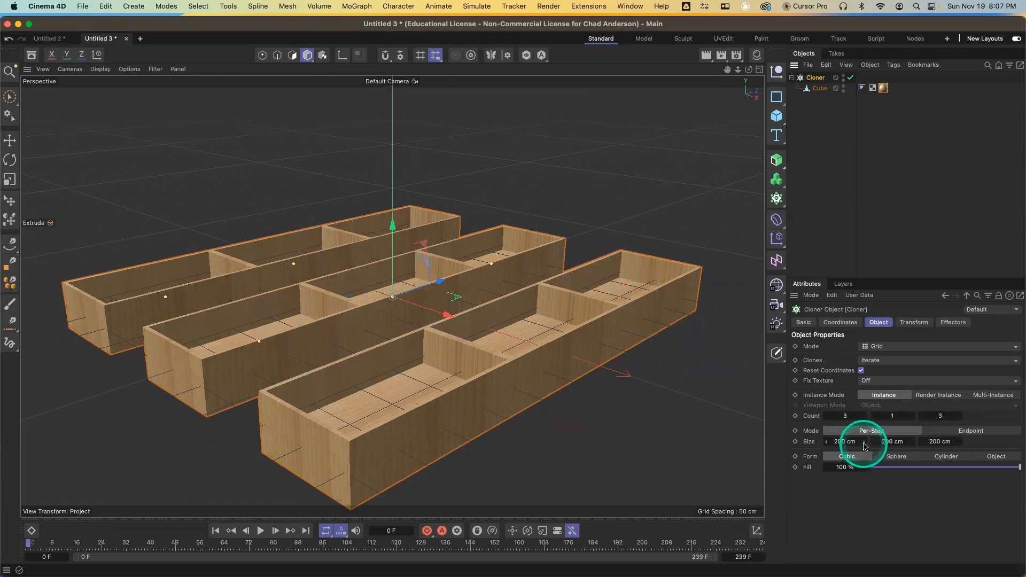
Widen the cloner grid spacing to about 221 cm in X and 270 cm in Z
{"action": "left_click_drag", "start_coordinate": [866, 445], "coordinate": [863, 444]}
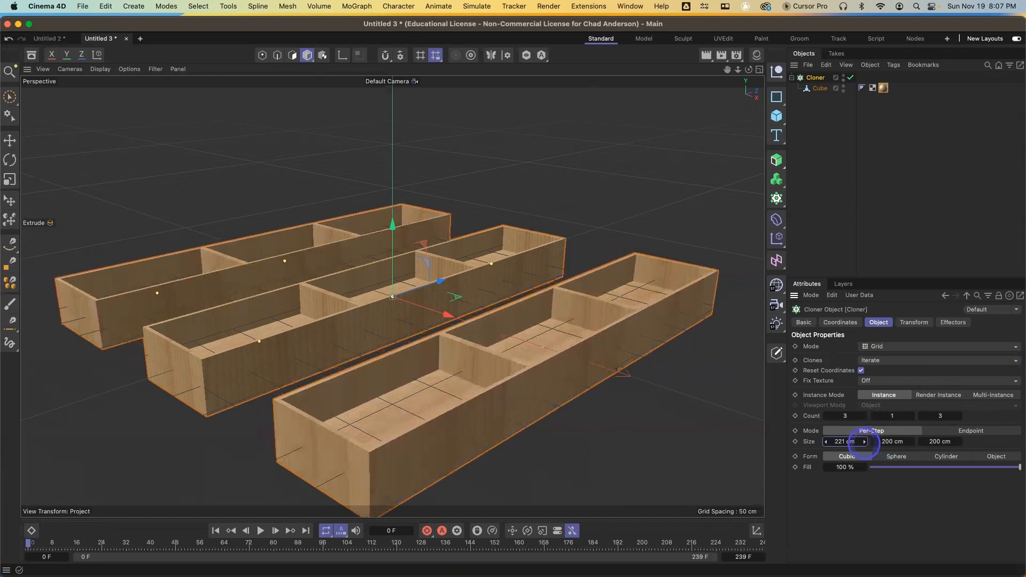
{"action": "left_click_drag", "start_coordinate": [957, 442], "coordinate": [962, 444]}
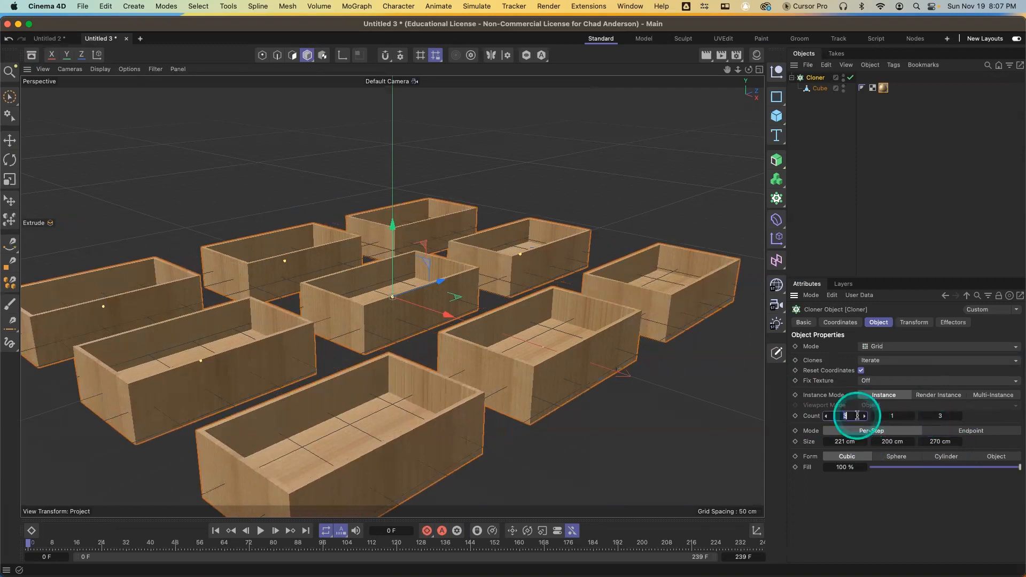
Set the cloner's grid count to 5 × 1 × 5
{"action": "type", "text": "5"}
{"action": "key", "text": "Tab"}
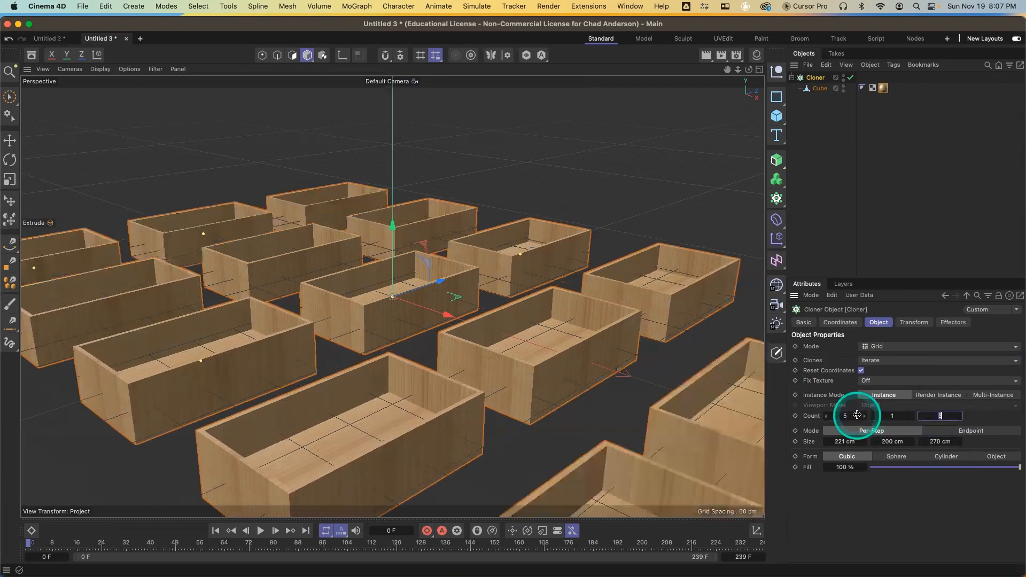
{"action": "key", "text": "Tab"}
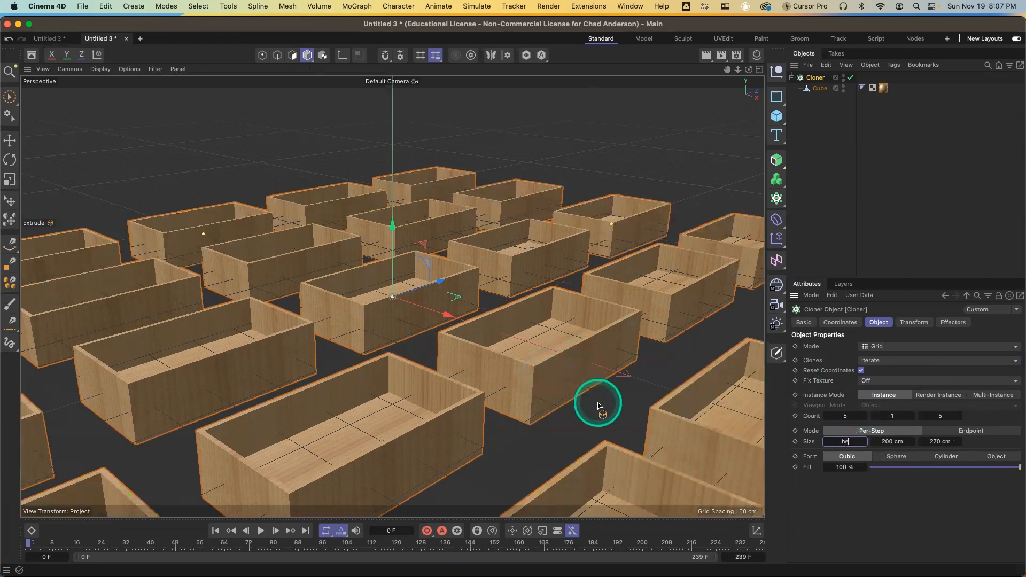
{"action": "key", "text": "Return"}
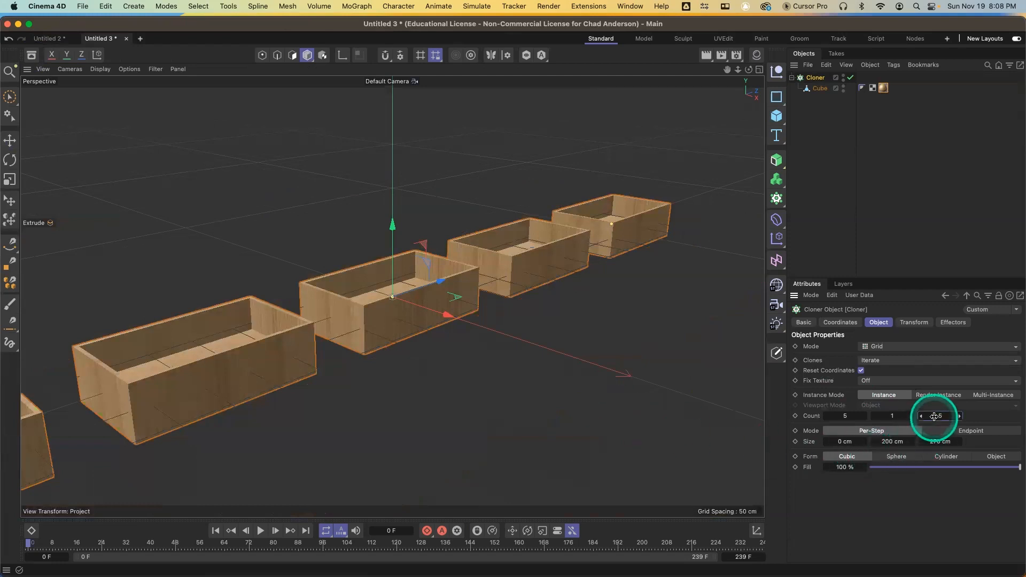
Set the cloner's X spacing to 200 cm
{"action": "left_click", "coordinate": [850, 441]}
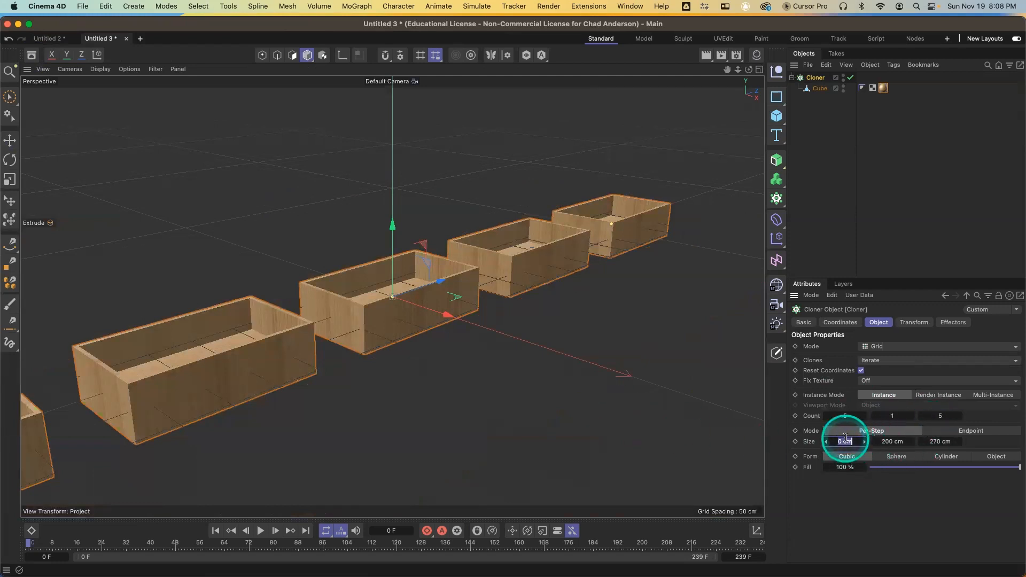
{"action": "type", "text": "200"}
{"action": "key", "text": "Return"}
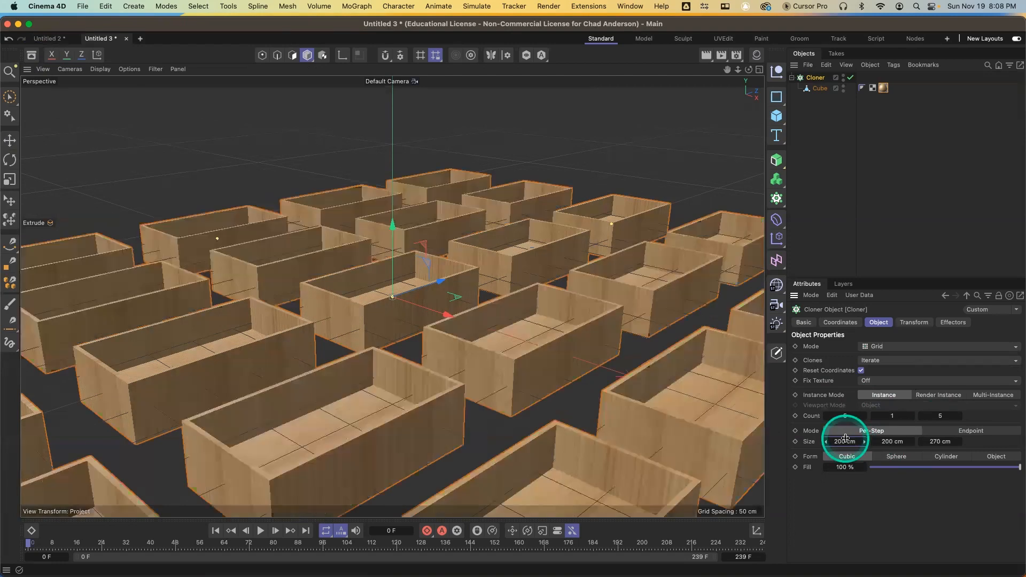
With the Cloner selected, add a Plain effector to it
{"action": "key", "text": "e"}
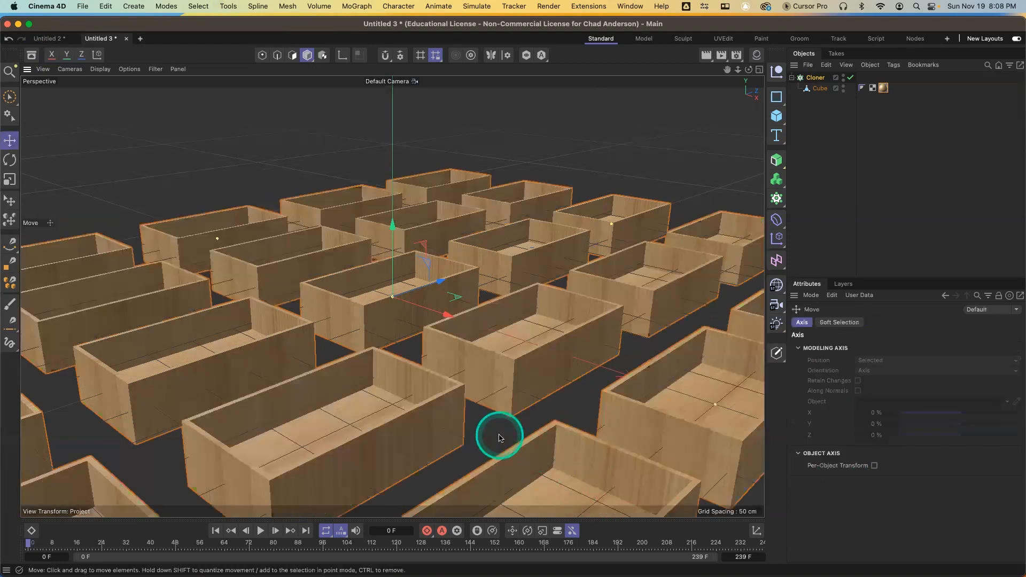
{"action": "scroll", "coordinate": [502, 439], "scroll_direction": "down", "scroll_amount": 5}
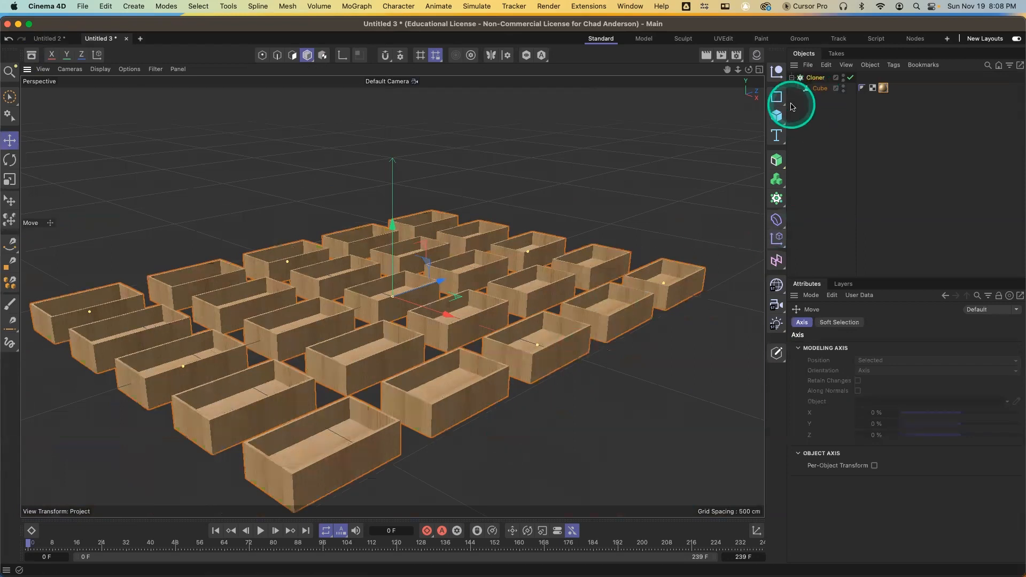
{"action": "left_click", "coordinate": [816, 78]}
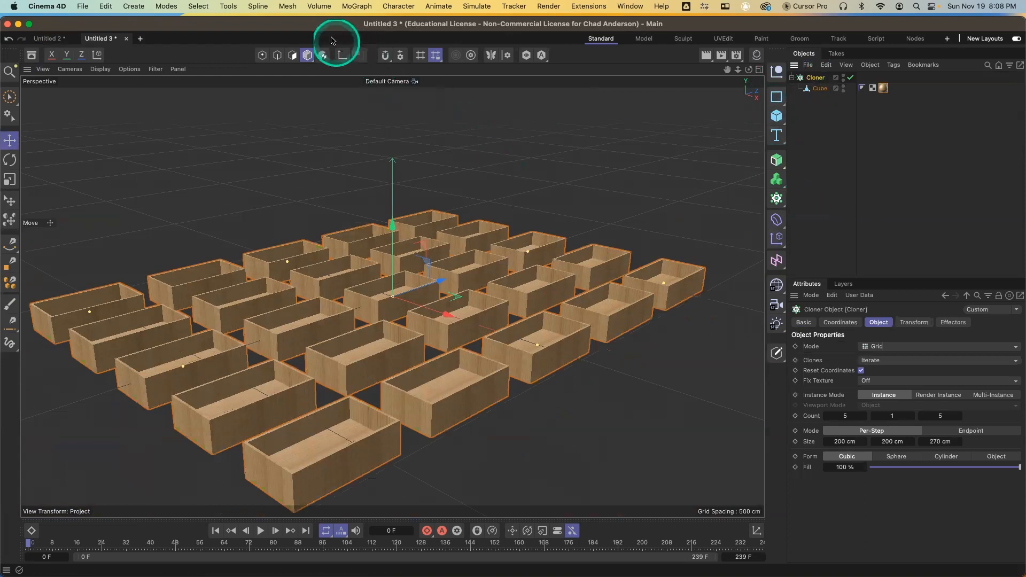
{"action": "left_click", "coordinate": [353, 8]}
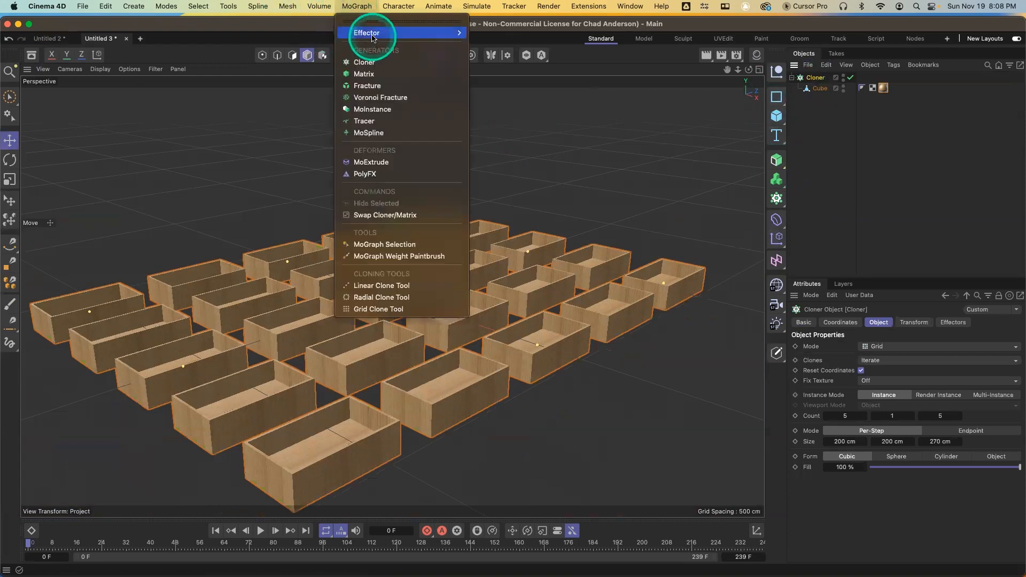
{"action": "mouse_move", "coordinate": [460, 33]}
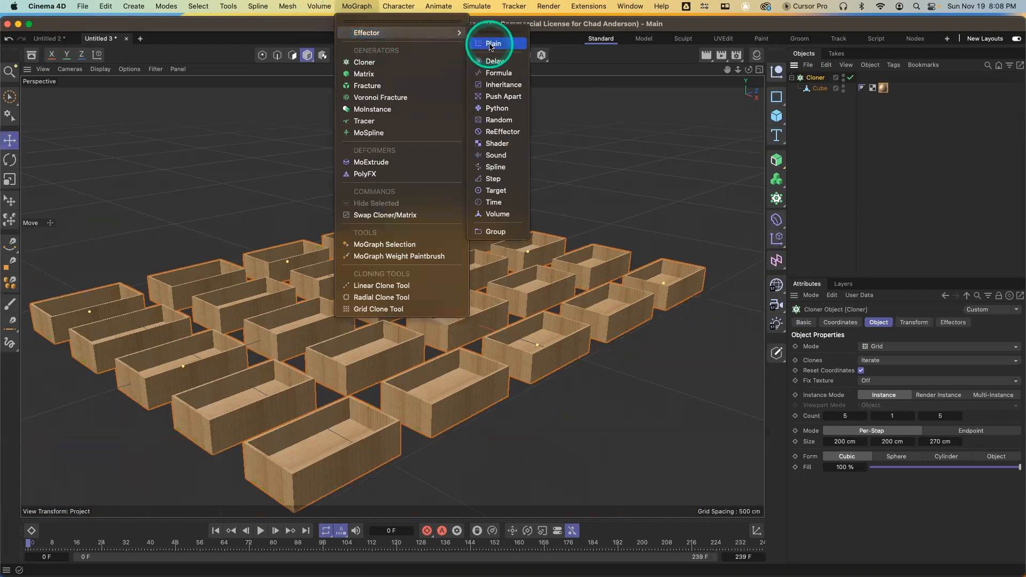
{"action": "left_click", "coordinate": [490, 45]}
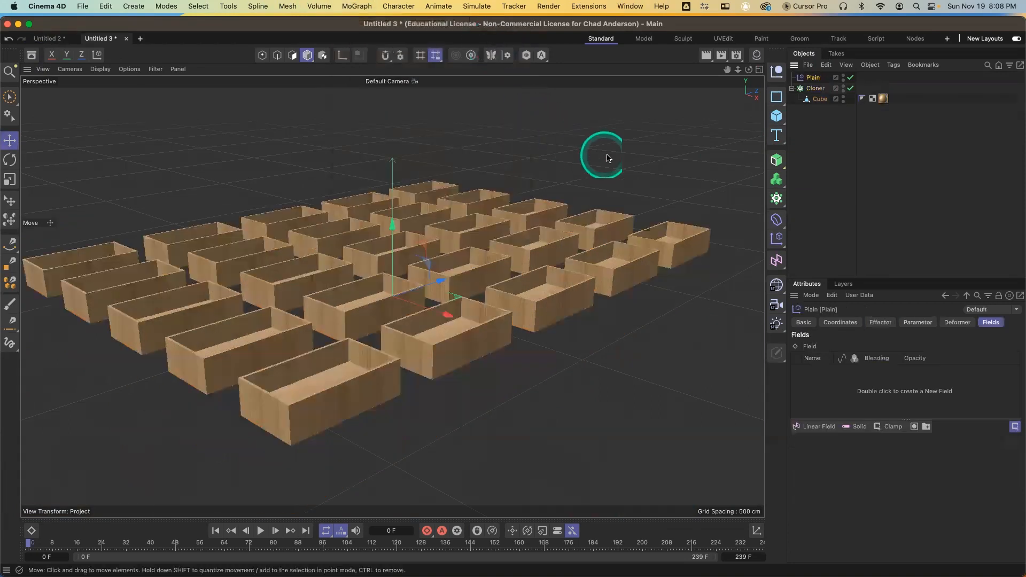
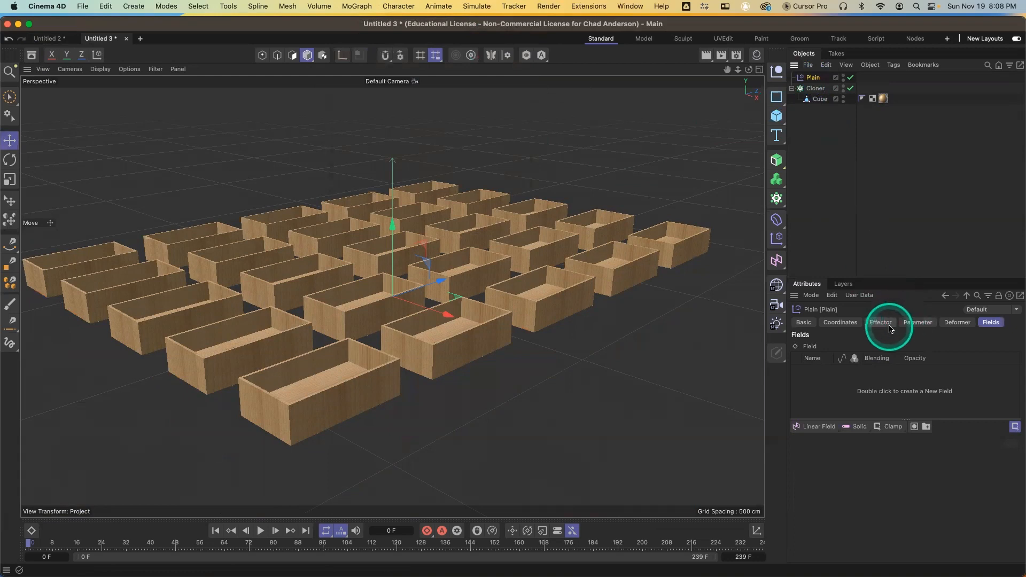
On the Plain effector, enable rotation and set its pitch to about 27°
{"action": "left_click", "coordinate": [916, 325]}
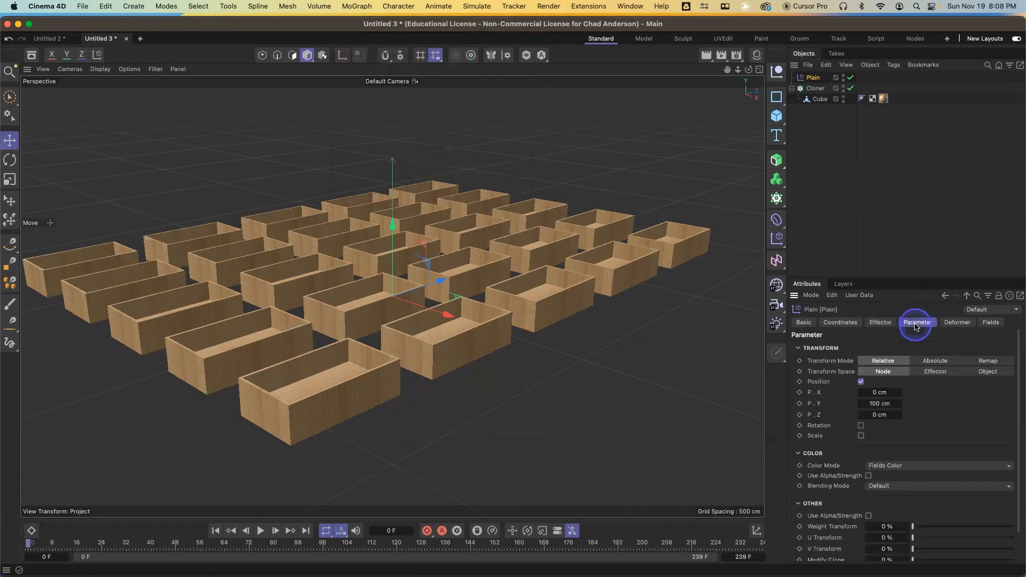
{"action": "left_click", "coordinate": [861, 426]}
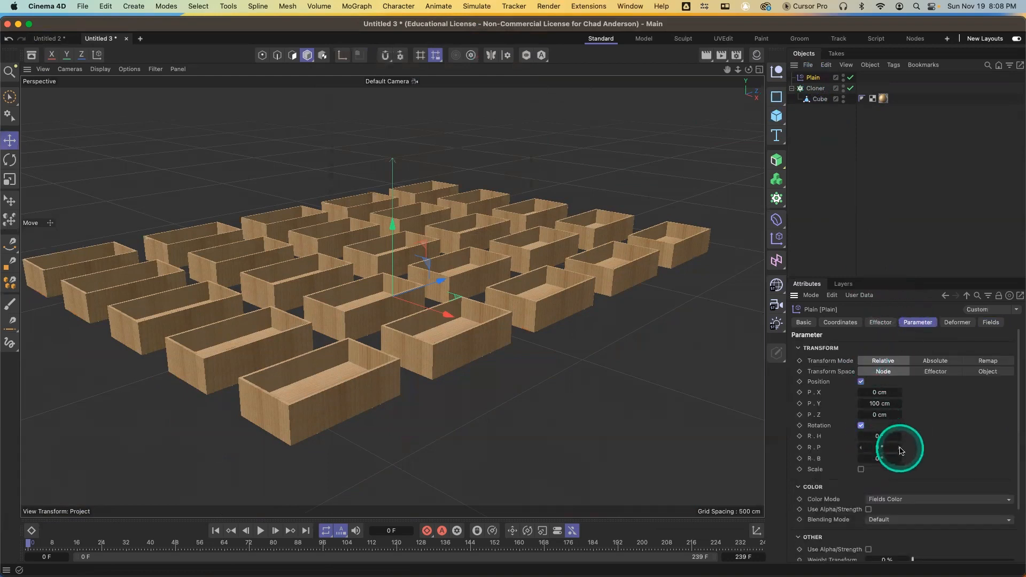
{"action": "left_click_drag", "start_coordinate": [900, 451], "coordinate": [902, 448]}
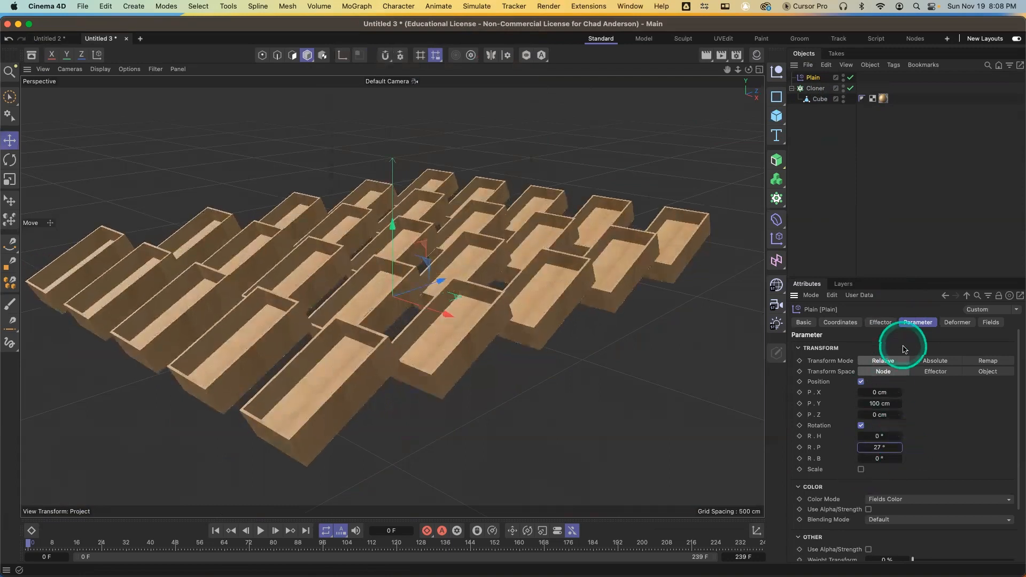
Add a Linear Field to the Plain effector and sweep it across the grid of boxes
{"action": "left_click", "coordinate": [996, 323]}
{"action": "left_click", "coordinate": [819, 427]}
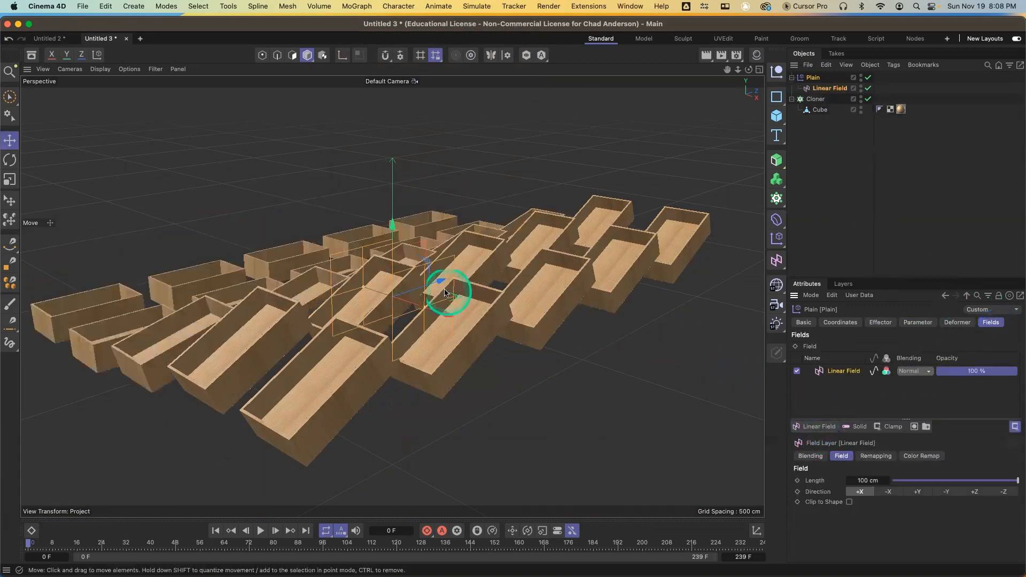
{"action": "left_click_drag", "start_coordinate": [450, 314], "coordinate": [428, 344]}
{"action": "left_click_drag", "start_coordinate": [258, 309], "coordinate": [675, 406]}
Delete the Plain effector
{"action": "left_click", "coordinate": [814, 78]}
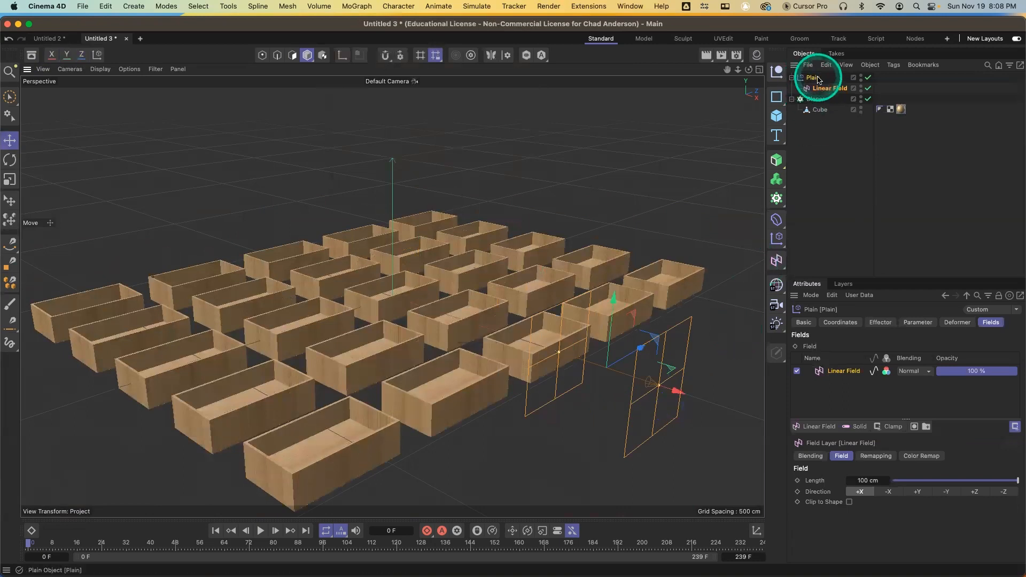
{"action": "key", "text": "Delete"}
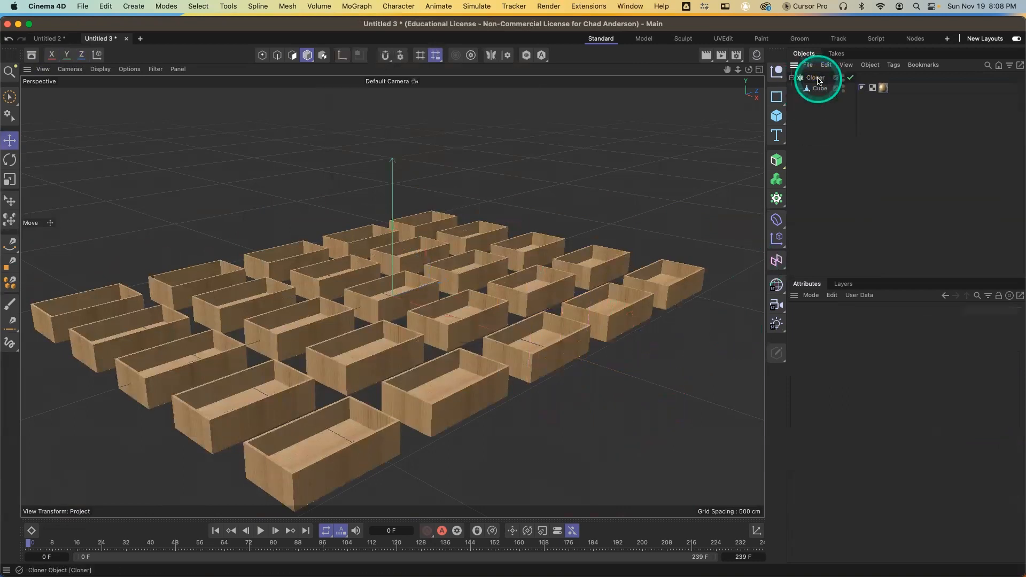
With the Cloner selected, add a Random effector to it
{"action": "left_click", "coordinate": [818, 78]}
{"action": "left_click", "coordinate": [778, 239]}
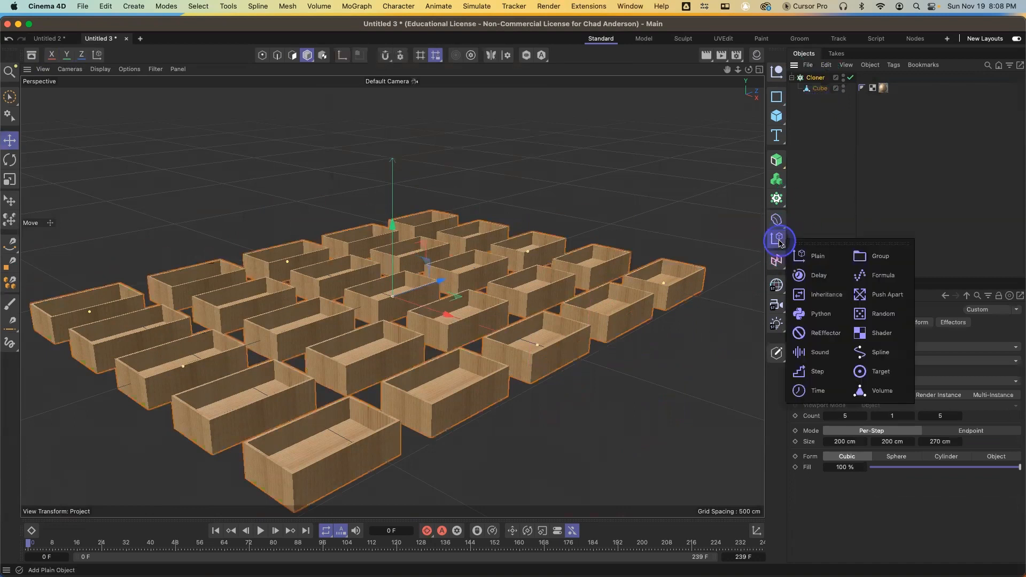
{"action": "left_click", "coordinate": [877, 316]}
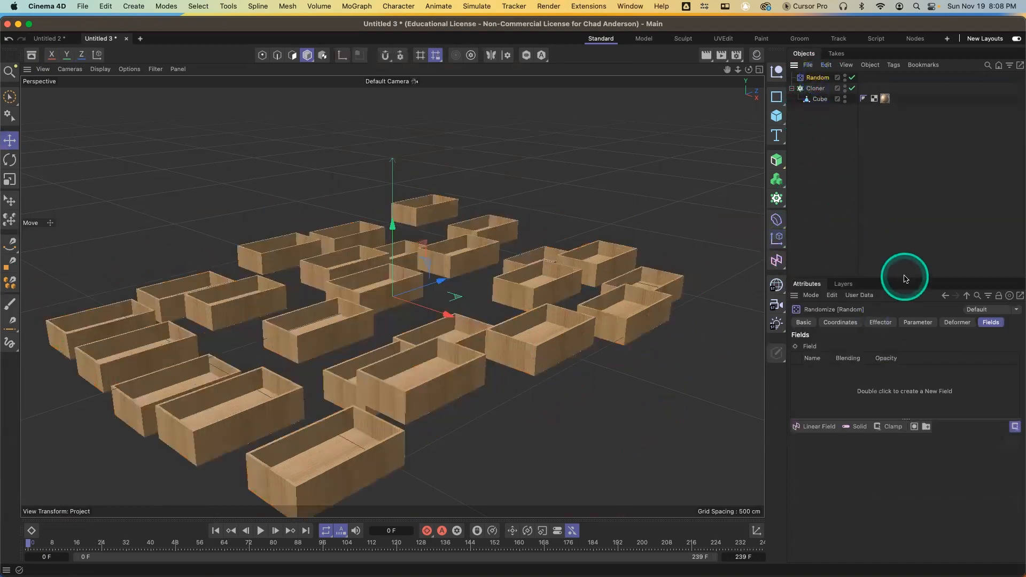
On the Random effector, turn off position and enable rotation with about 39° H, 23° P and 70° B
{"action": "left_click", "coordinate": [918, 322]}
{"action": "left_click", "coordinate": [862, 382]}
{"action": "left_click", "coordinate": [863, 401]}
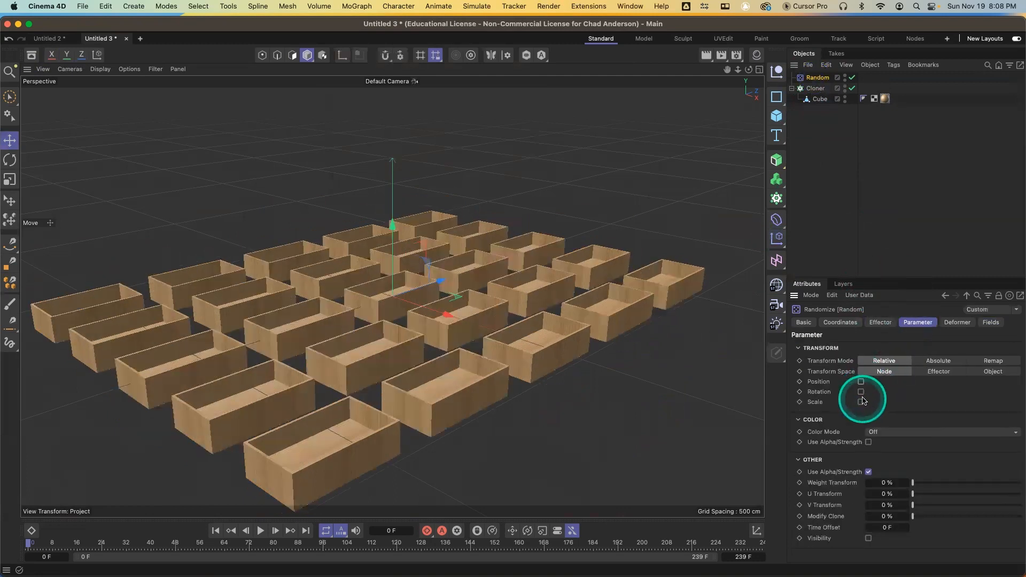
{"action": "left_click", "coordinate": [862, 393]}
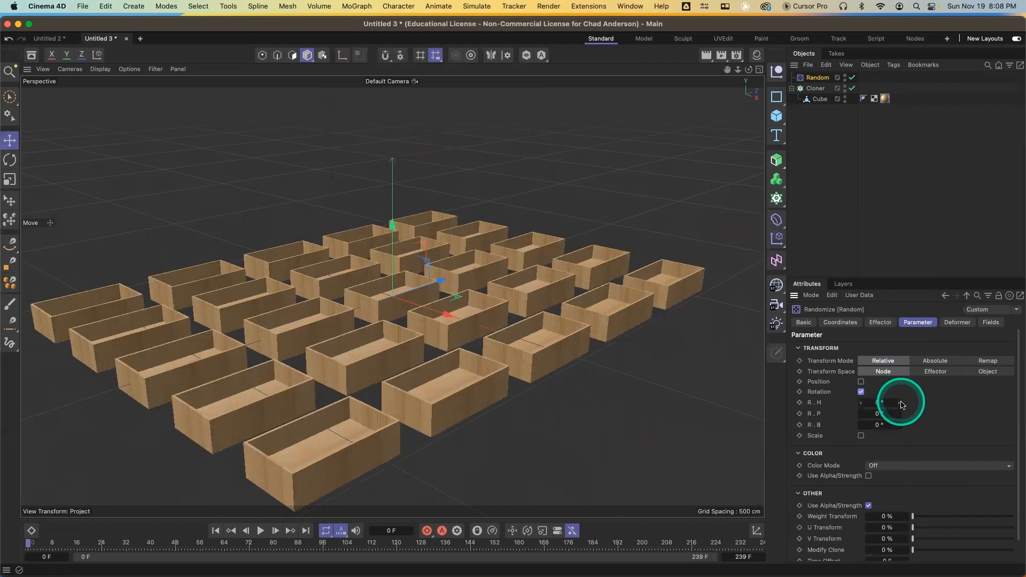
{"action": "left_click_drag", "start_coordinate": [898, 405], "coordinate": [901, 412]}
{"action": "left_click_drag", "start_coordinate": [896, 415], "coordinate": [897, 426]}
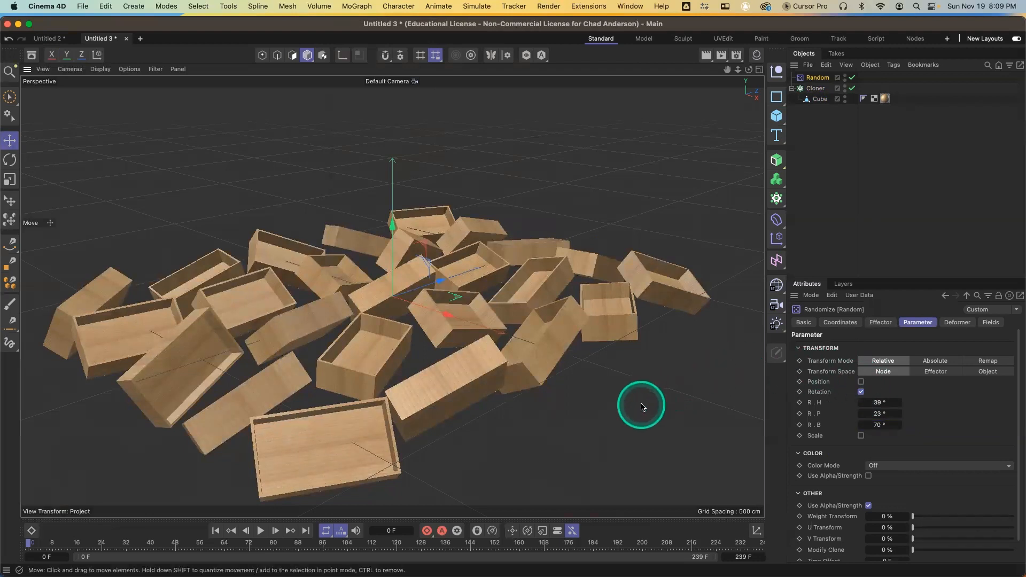
Add a Linear Field to the Random effector and move it into the grid of boxes
{"action": "left_click_drag", "start_coordinate": [572, 414], "coordinate": [620, 417], "text": "alt"}
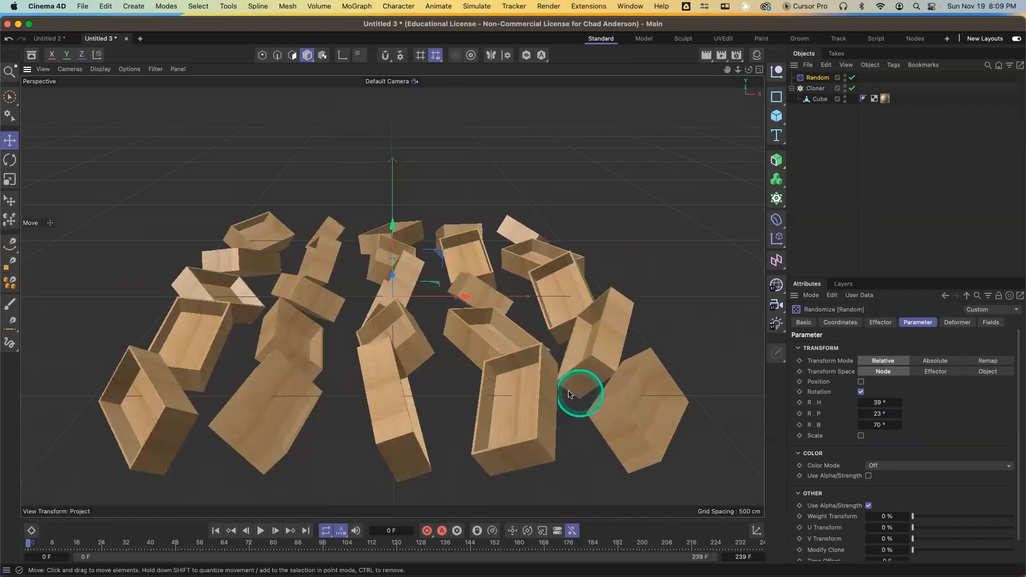
{"action": "left_click", "coordinate": [990, 324]}
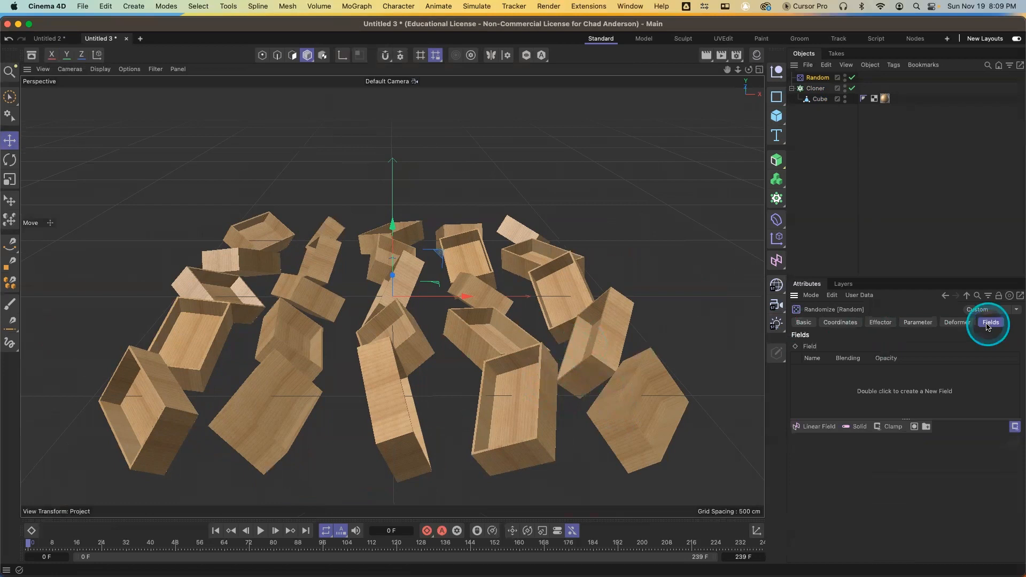
{"action": "left_click", "coordinate": [820, 427]}
{"action": "left_click_drag", "start_coordinate": [473, 298], "coordinate": [497, 358]}
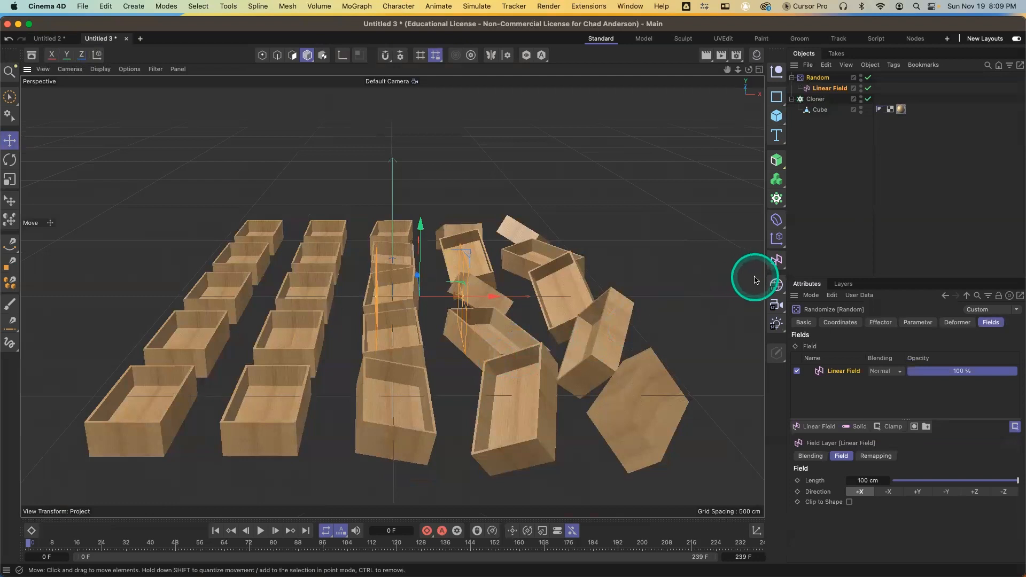
Delete the Random effector and the wooden box under the Cloner
{"action": "left_click", "coordinate": [821, 80]}
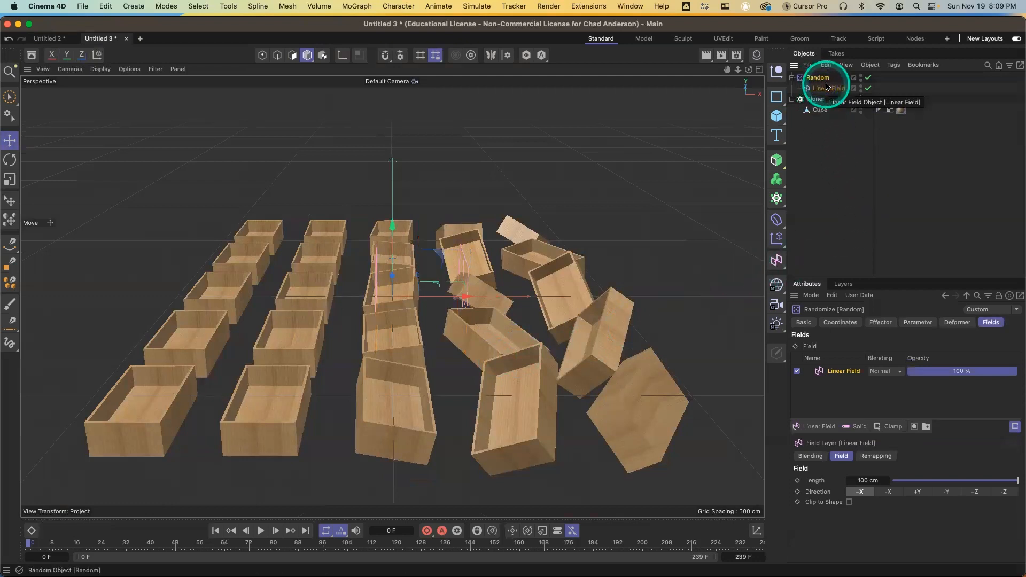
{"action": "key", "text": "Delete"}
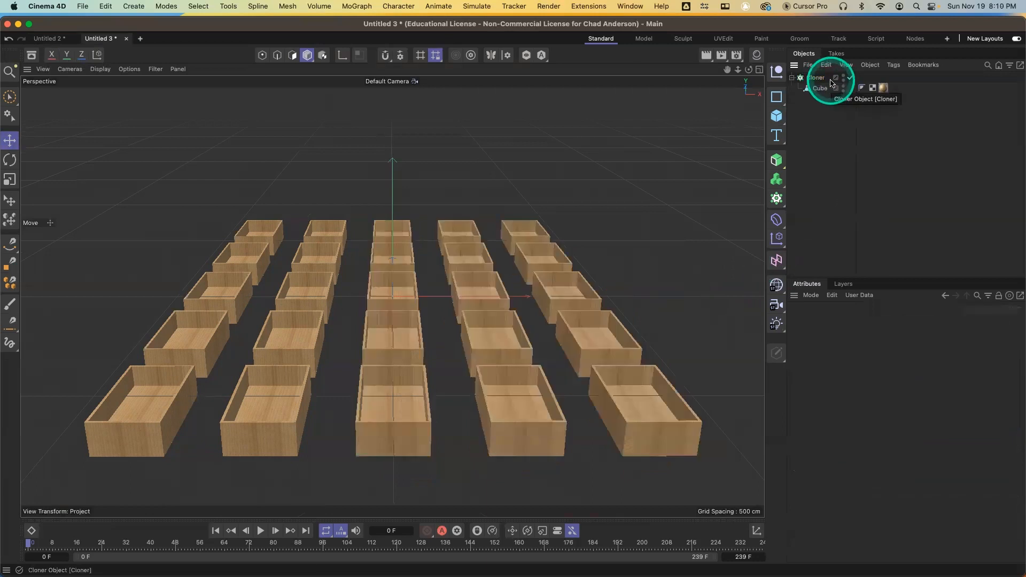
{"action": "left_click", "coordinate": [822, 88]}
{"action": "key", "text": "Delete"}
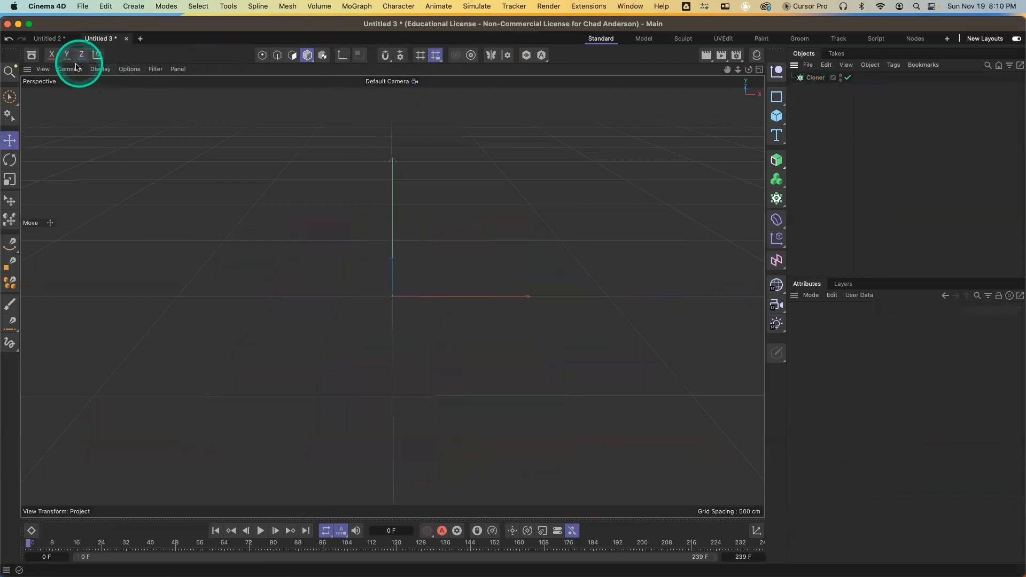
Search the Asset Browser models for "chair" and load the Dining Chair 04 model into the scene
{"action": "left_click", "coordinate": [31, 54]}
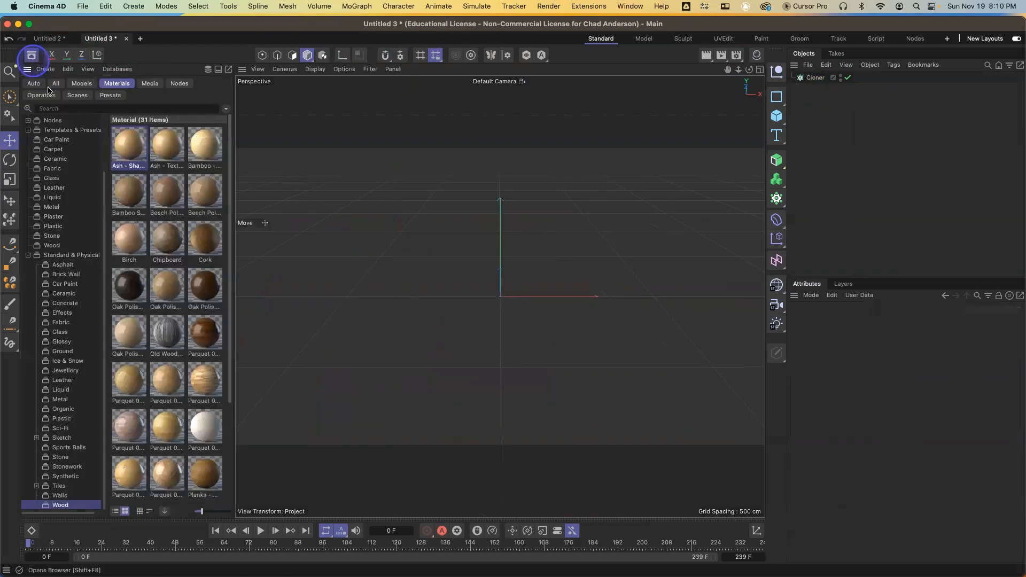
{"action": "left_click", "coordinate": [82, 83]}
{"action": "left_click", "coordinate": [85, 108]}
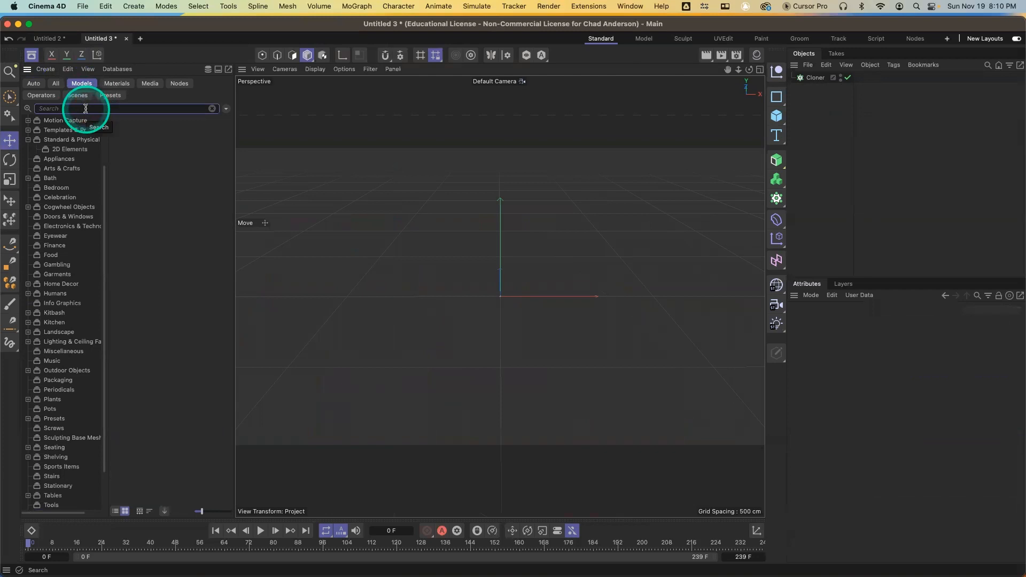
{"action": "type", "text": "chair"}
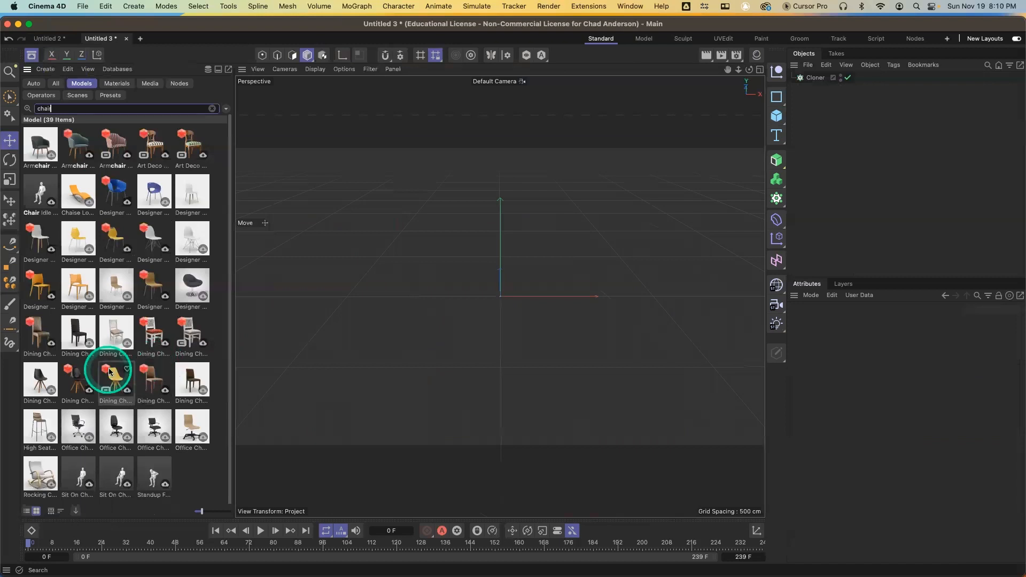
{"action": "double_click", "coordinate": [189, 382]}
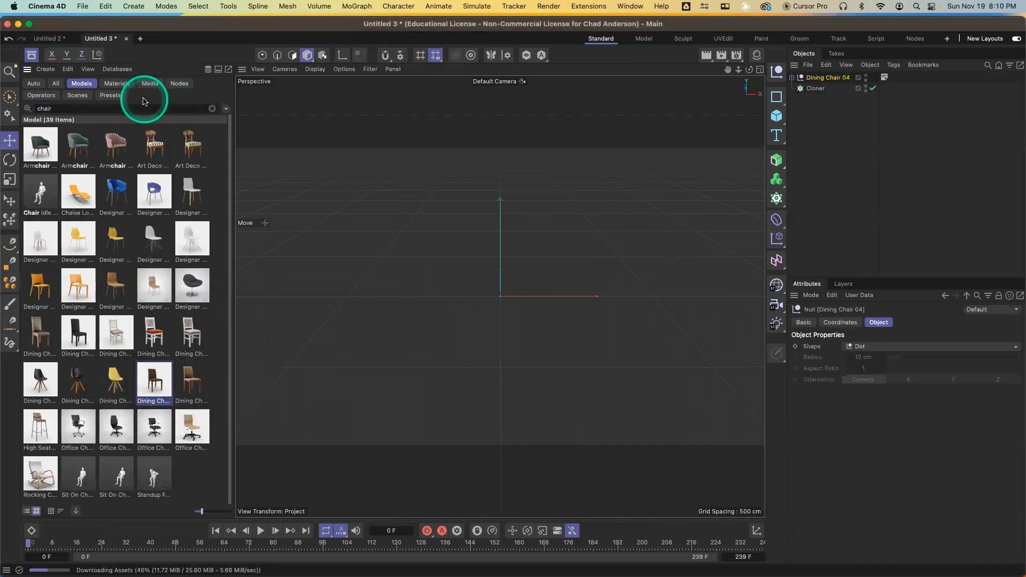
Put the dining chair inside the Cloner as its clone object
{"action": "left_click", "coordinate": [35, 59]}
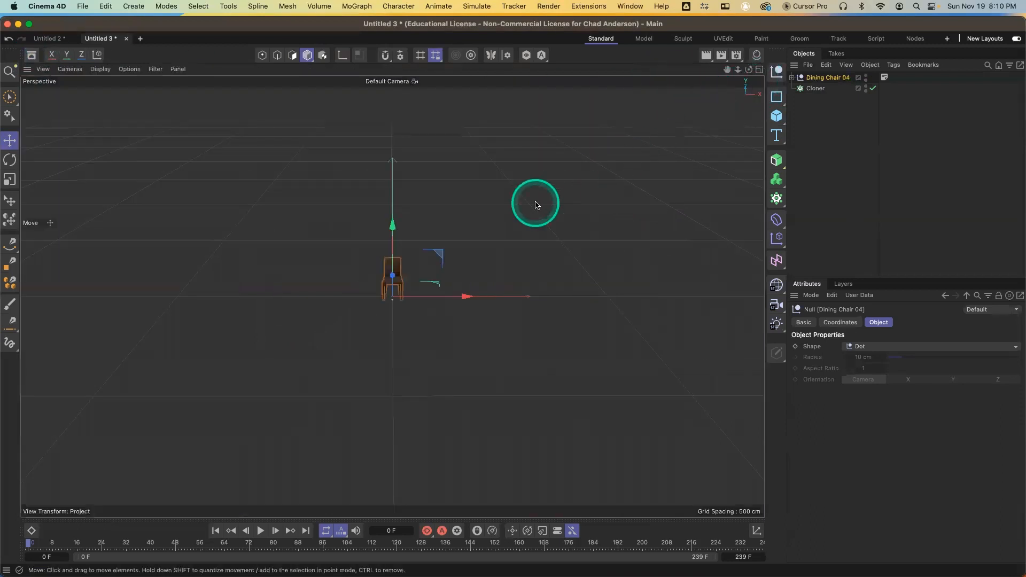
{"action": "left_click_drag", "start_coordinate": [419, 309], "coordinate": [359, 321], "text": "alt"}
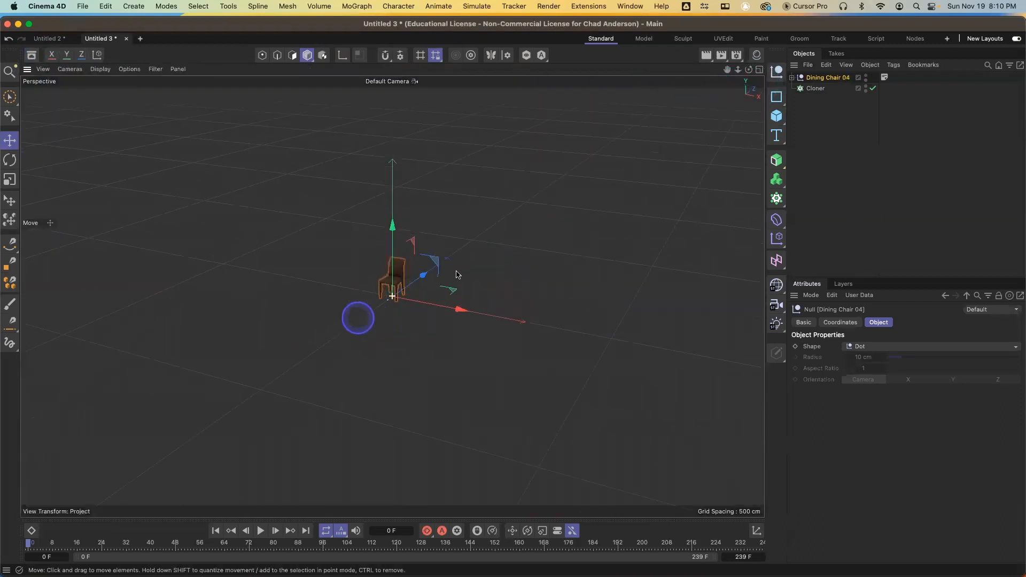
{"action": "left_click_drag", "start_coordinate": [828, 78], "coordinate": [828, 90]}
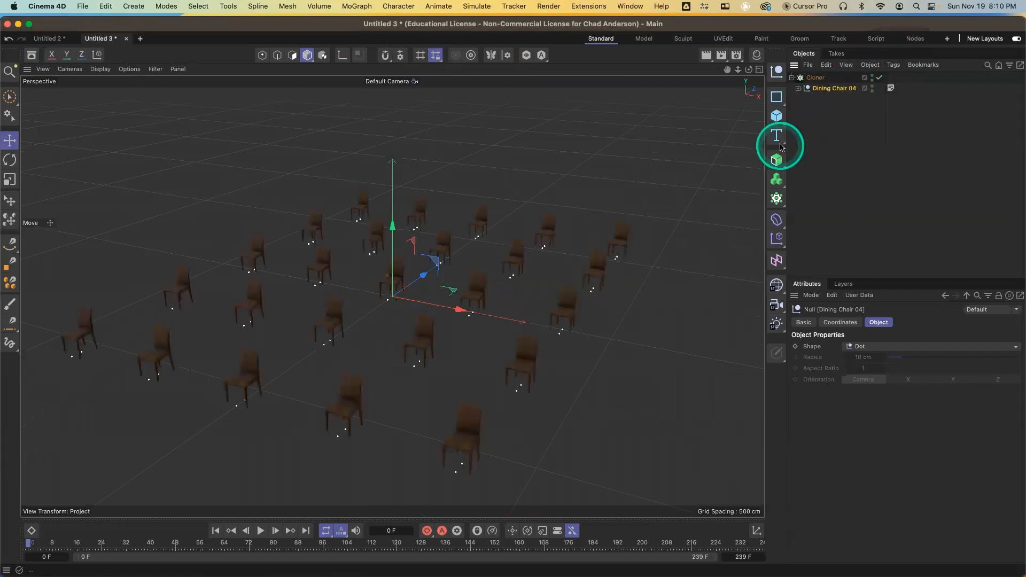
Switch the Cloner to Linear mode with P.Y about 133 cm and a count of 4
{"action": "left_click", "coordinate": [819, 79]}
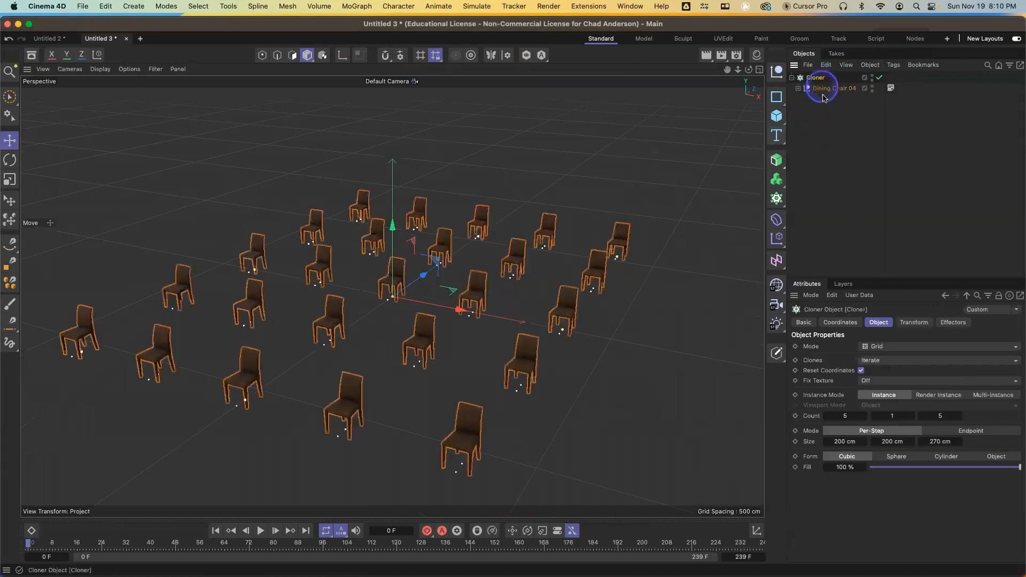
{"action": "left_click", "coordinate": [875, 348]}
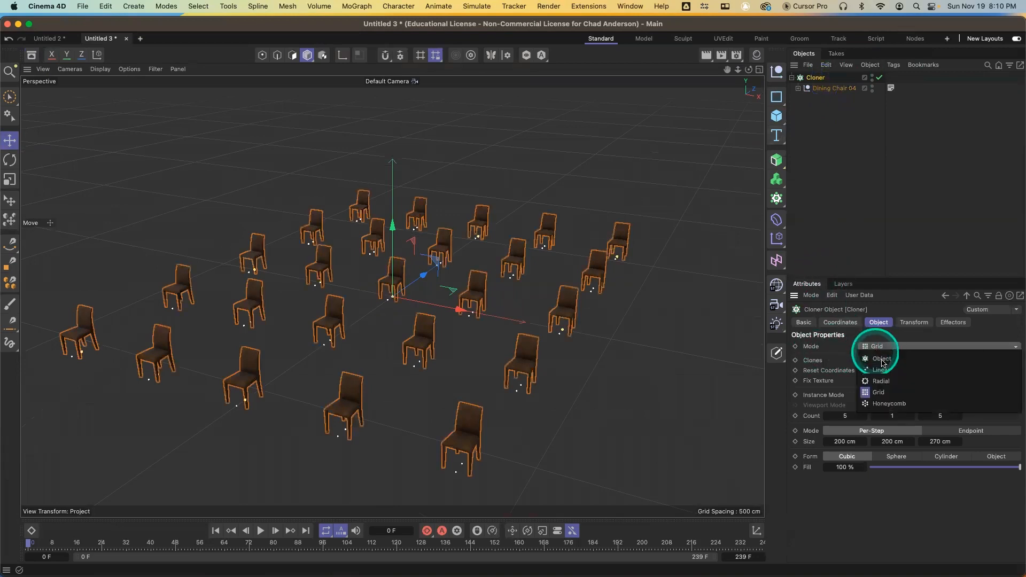
{"action": "left_click", "coordinate": [881, 370]}
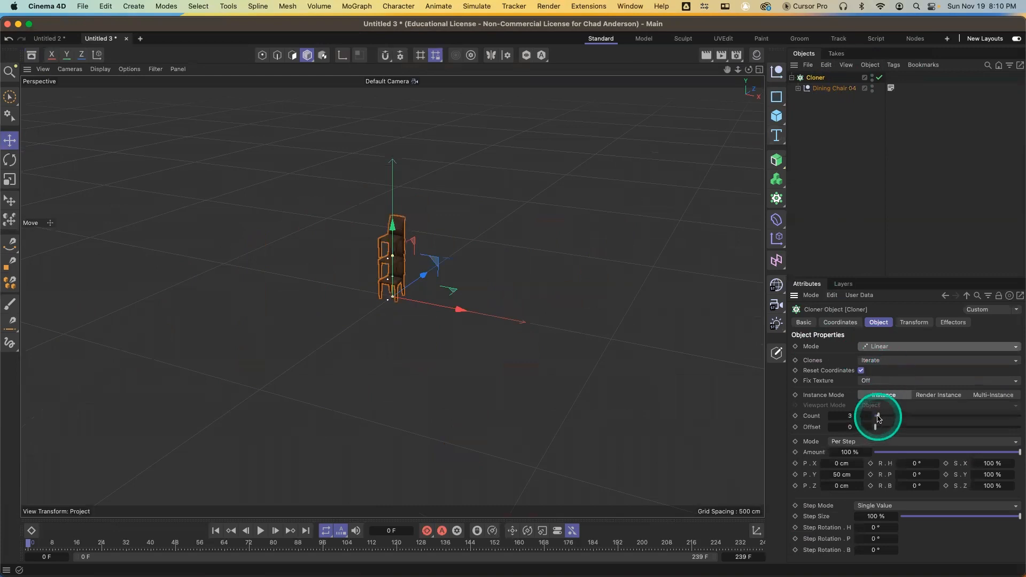
{"action": "left_click_drag", "start_coordinate": [861, 476], "coordinate": [861, 475]}
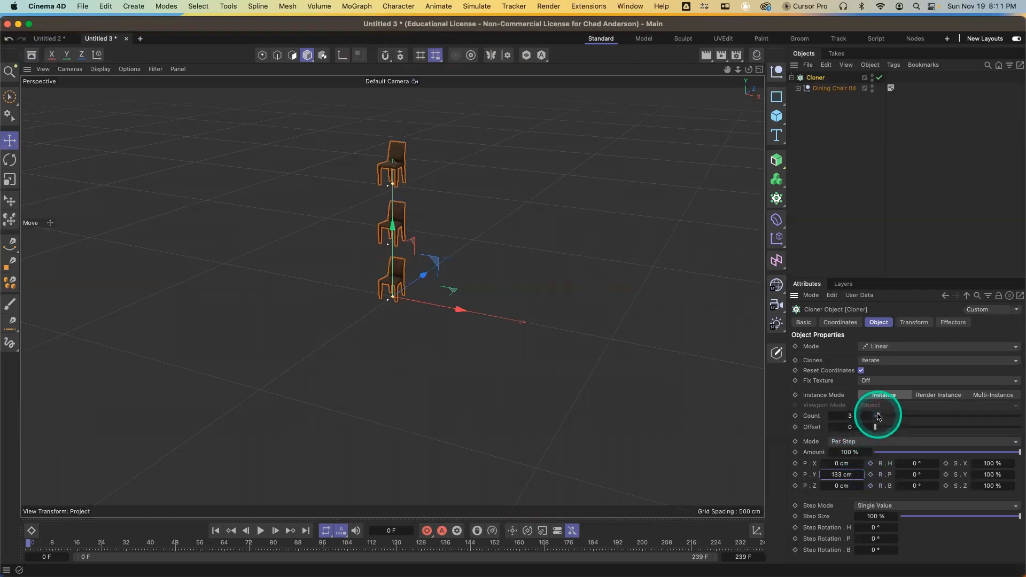
{"action": "left_click_drag", "start_coordinate": [880, 418], "coordinate": [886, 418]}
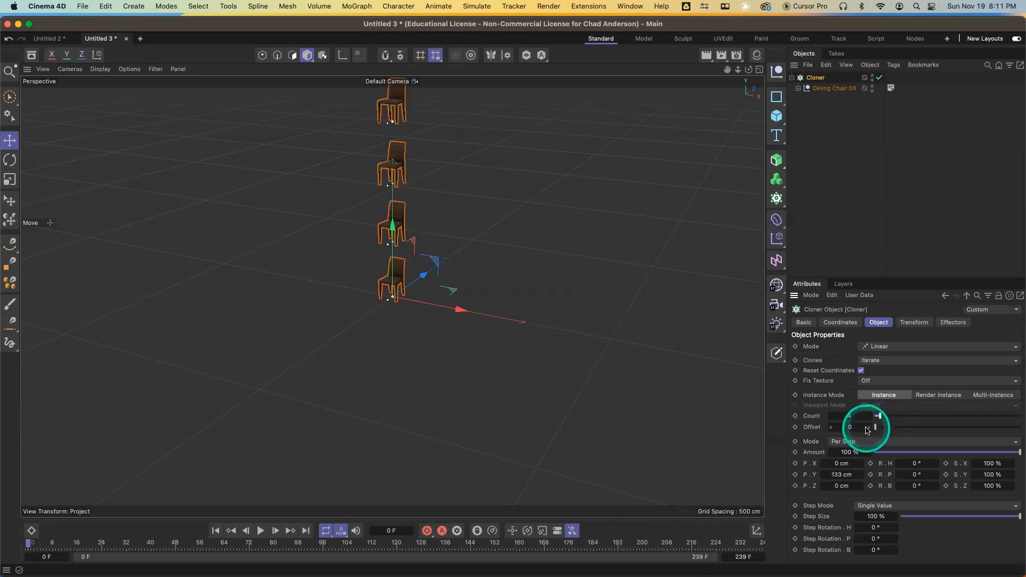
Switch the Cloner to Radial mode with 12 clones, about 192 cm radius and an end angle of 236°
{"action": "left_click", "coordinate": [896, 347]}
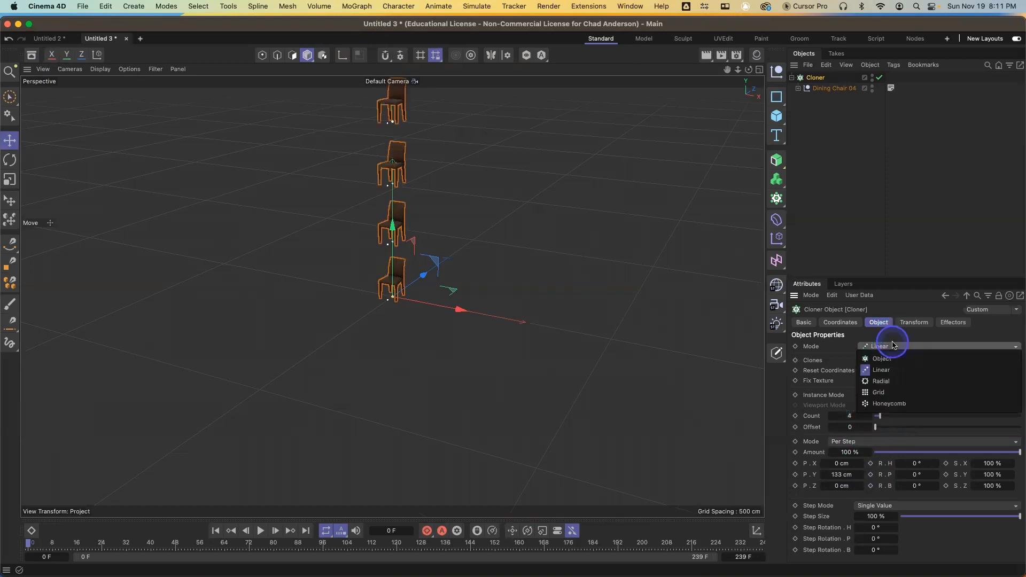
{"action": "left_click", "coordinate": [890, 380]}
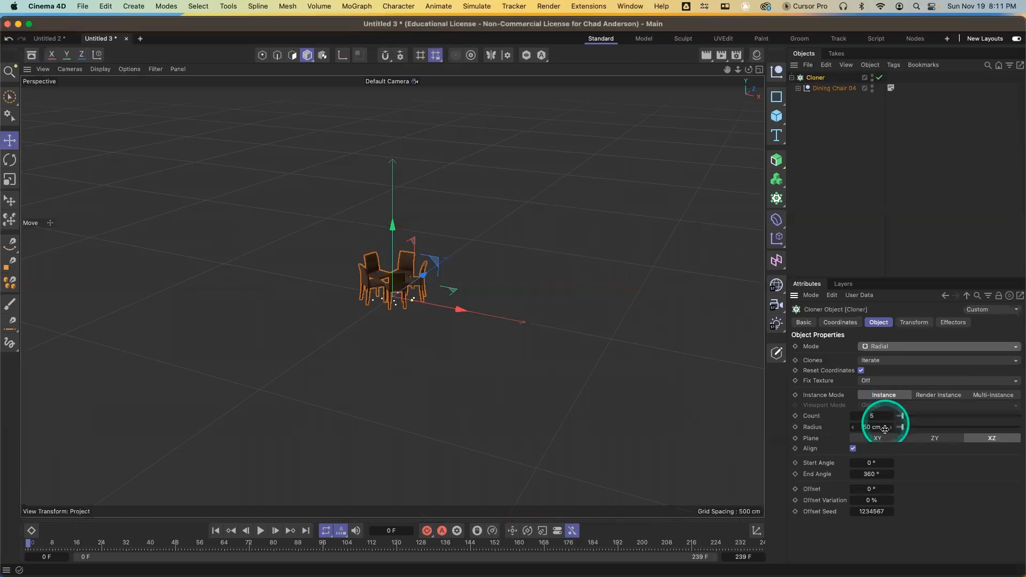
{"action": "left_click_drag", "start_coordinate": [890, 430], "coordinate": [890, 418]}
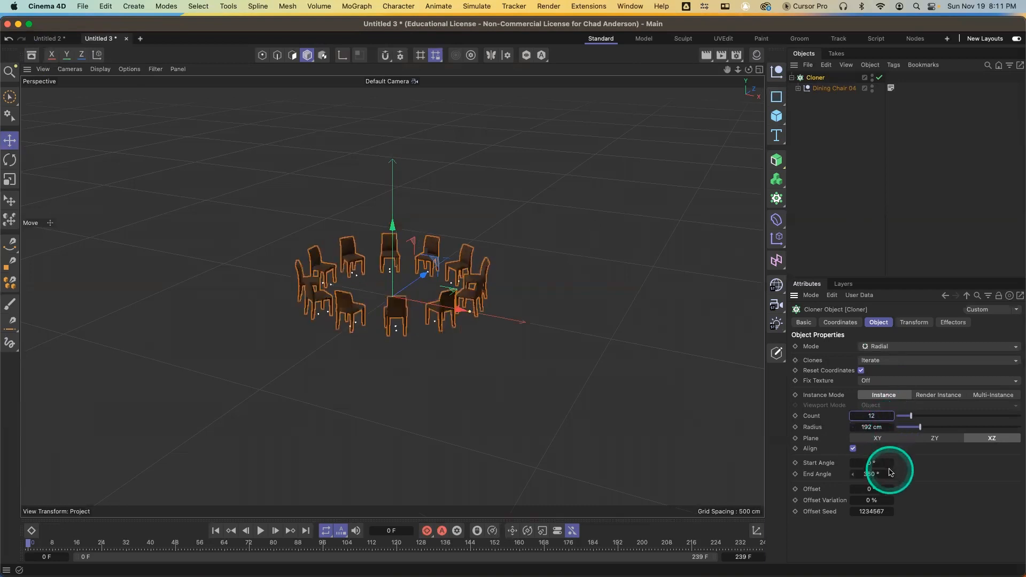
{"action": "mouse_move", "coordinate": [891, 475]}
{"action": "left_mouse_down"}
{"action": "mouse_move", "coordinate": [899, 475]}
{"action": "mouse_move", "coordinate": [874, 473]}
{"action": "mouse_move", "coordinate": [894, 477]}
{"action": "left_mouse_up"}
Switch the Cloner to Honeycomb mode
{"action": "left_click", "coordinate": [927, 347]}
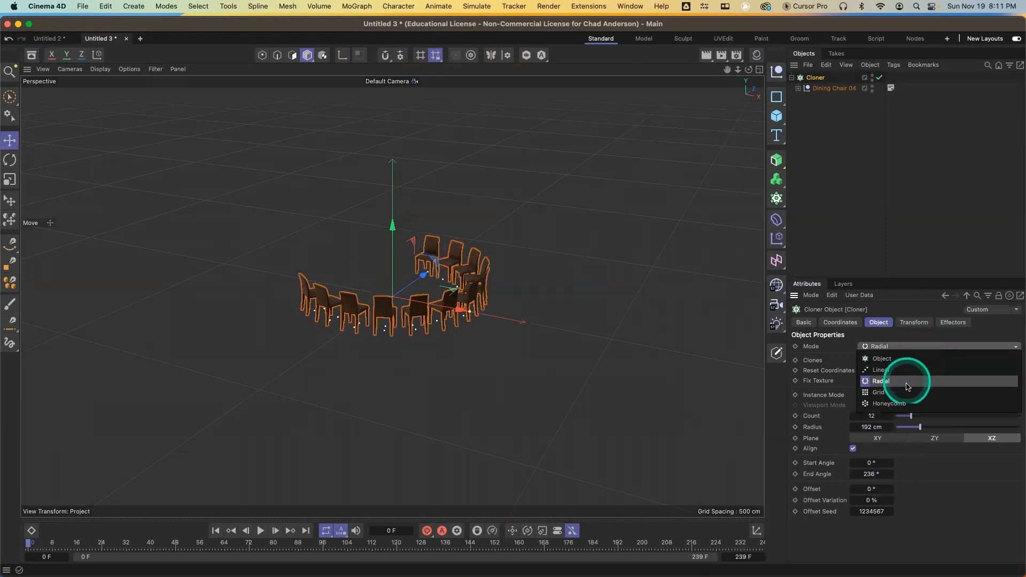
{"action": "left_click", "coordinate": [908, 404]}
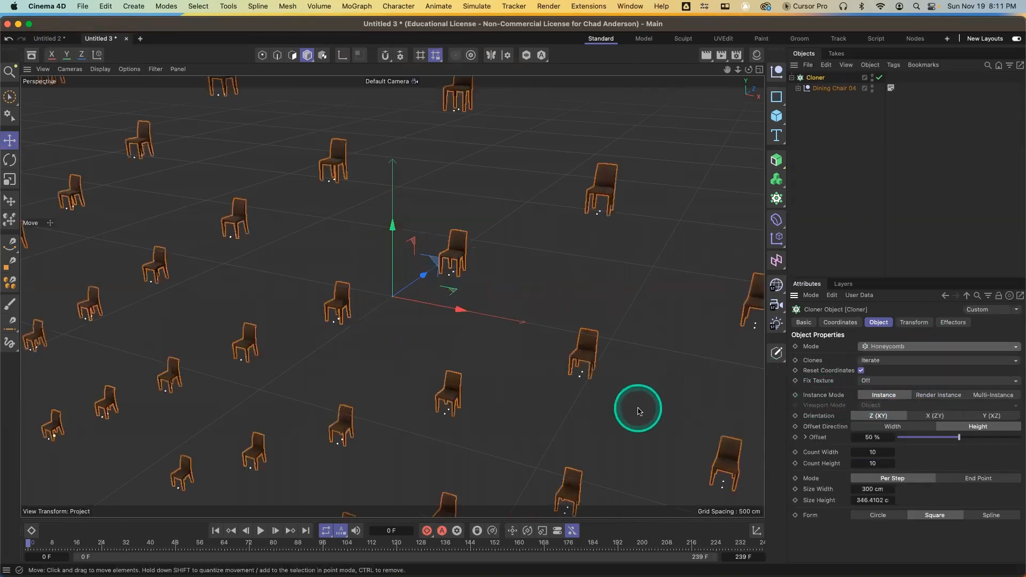
{"action": "scroll", "coordinate": [601, 398], "scroll_direction": "down", "scroll_amount": 5}
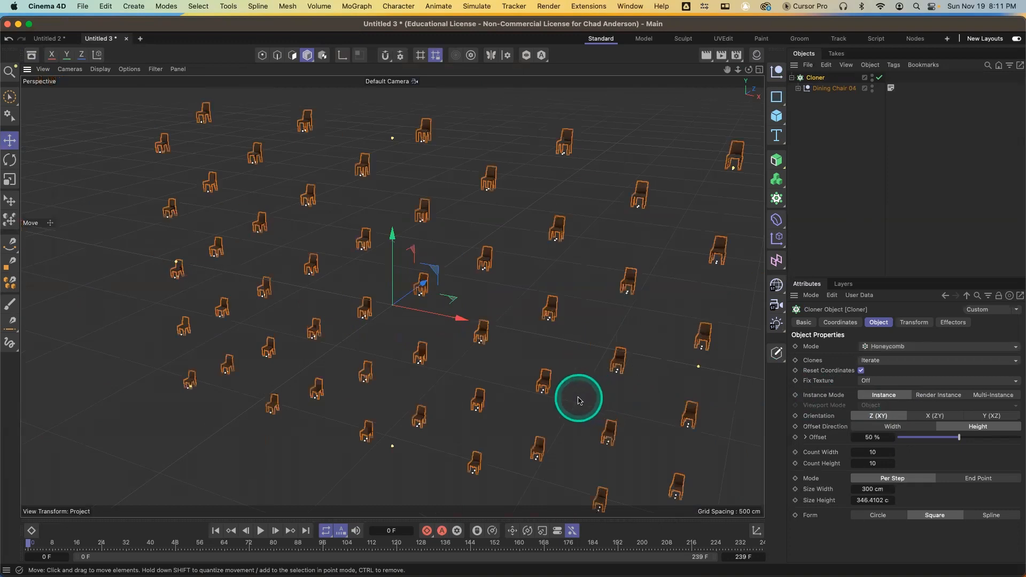
Set the Honeycomb cloner's orientation to the Y (XZ) plane
{"action": "left_click_drag", "start_coordinate": [537, 386], "coordinate": [562, 397], "text": "alt"}
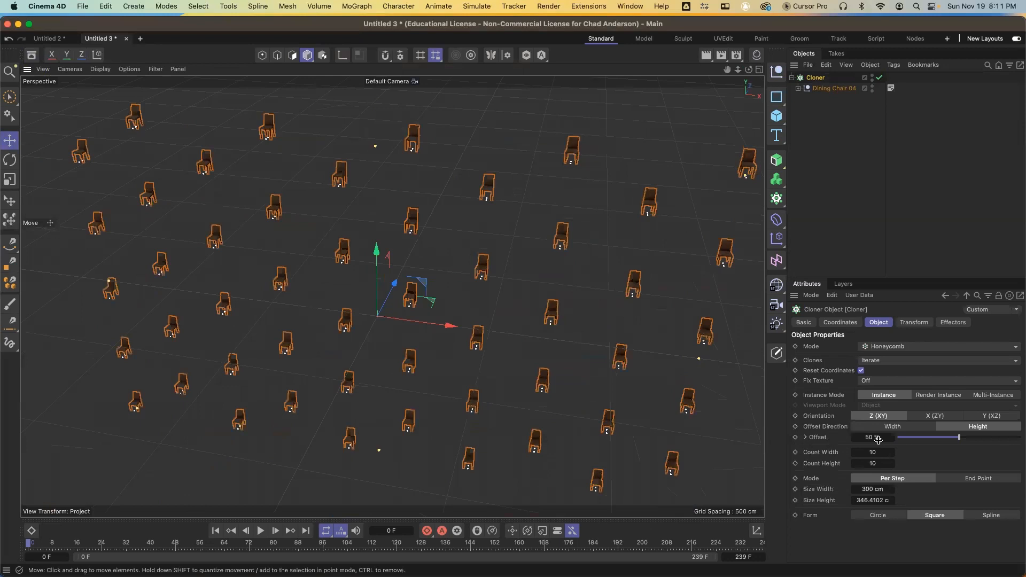
{"action": "left_click", "coordinate": [989, 418]}
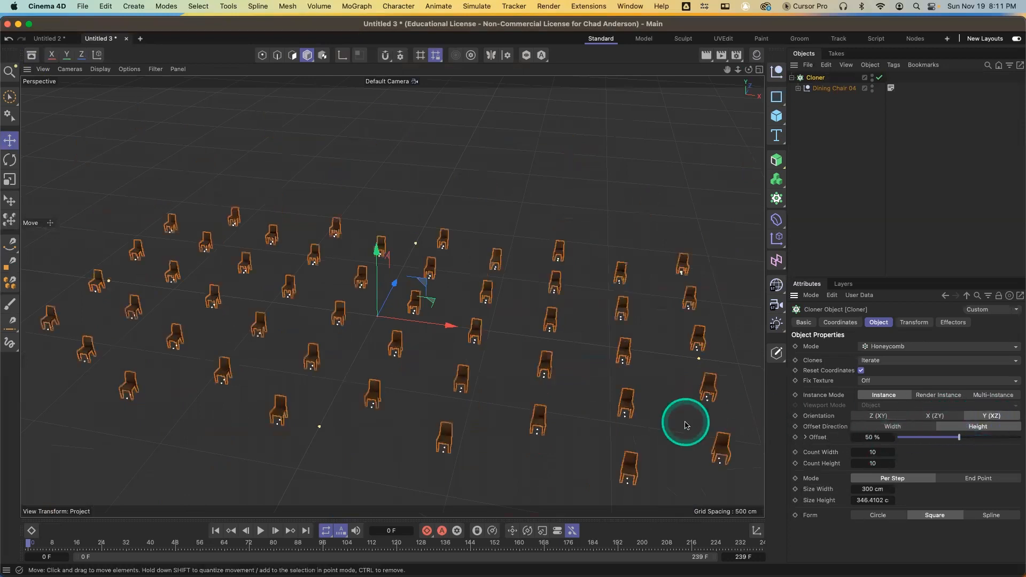
{"action": "left_click_drag", "start_coordinate": [643, 407], "coordinate": [588, 409], "text": "alt"}
Set the Honeycomb size width and size height both to 200 cm
{"action": "double_click", "coordinate": [866, 489]}
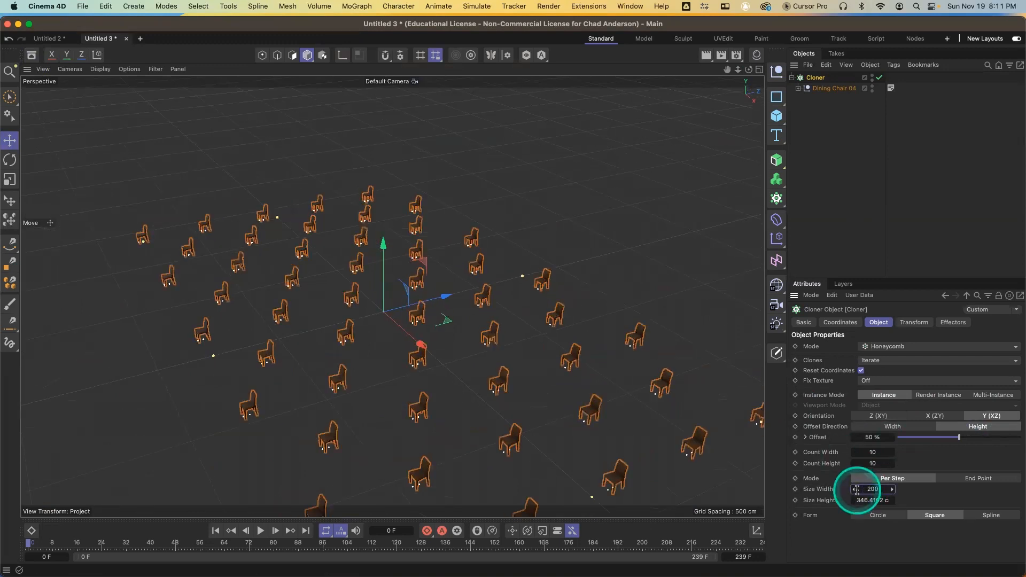
{"action": "key", "text": "Return"}
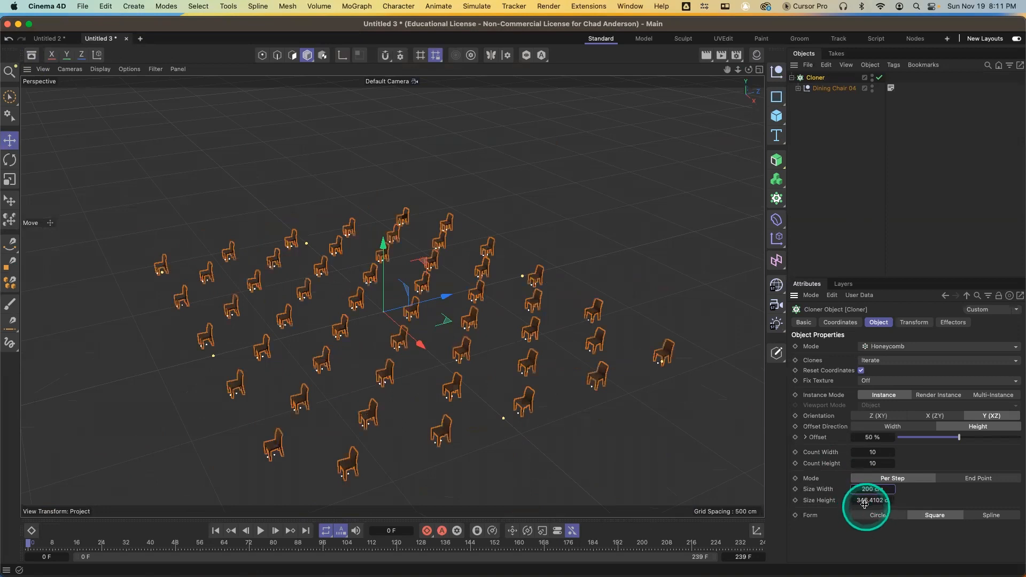
{"action": "double_click", "coordinate": [865, 502]}
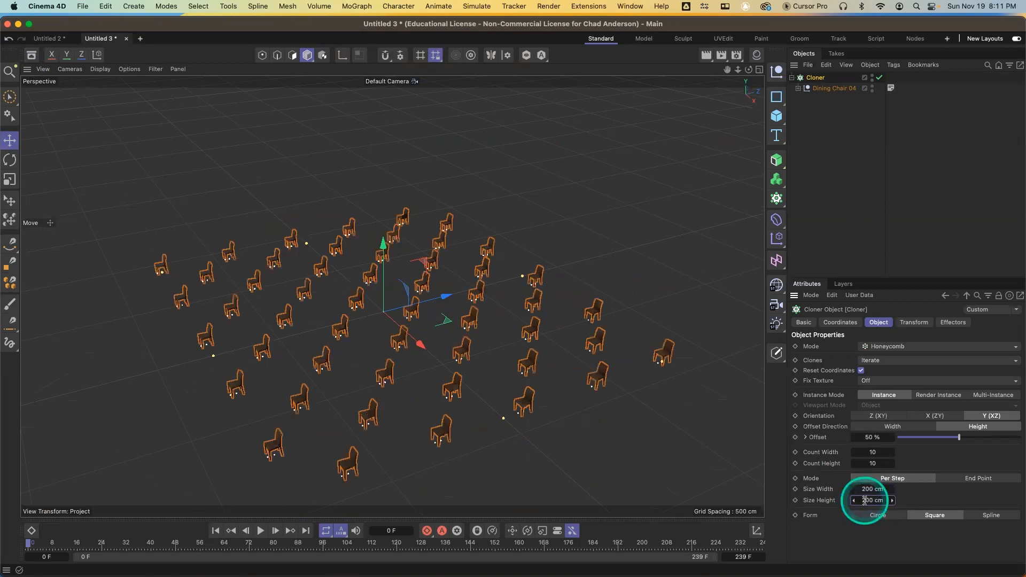
{"action": "key", "text": "Return"}
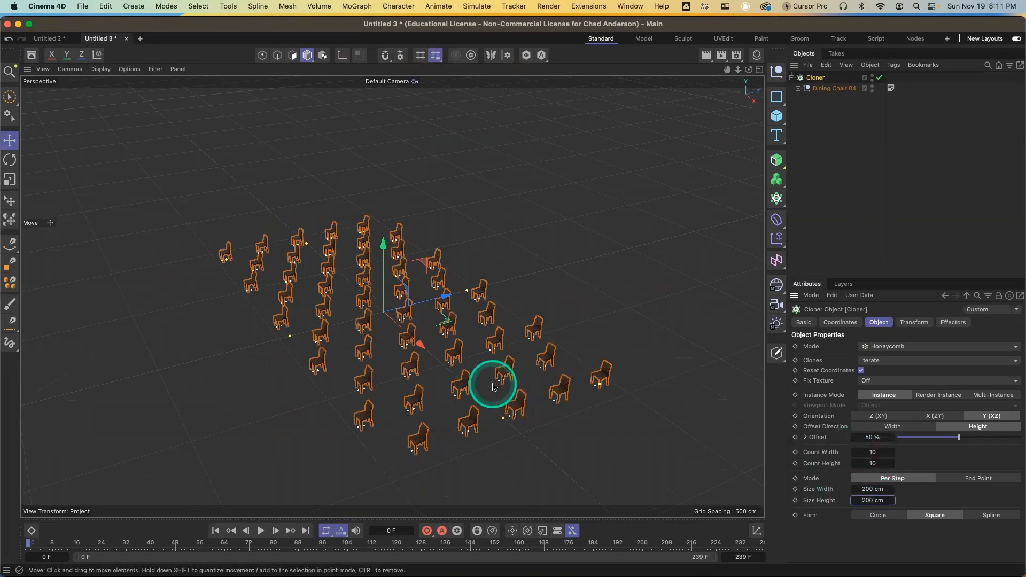
Set the Honeycomb count width and count height both to 20
{"action": "left_click", "coordinate": [874, 452]}
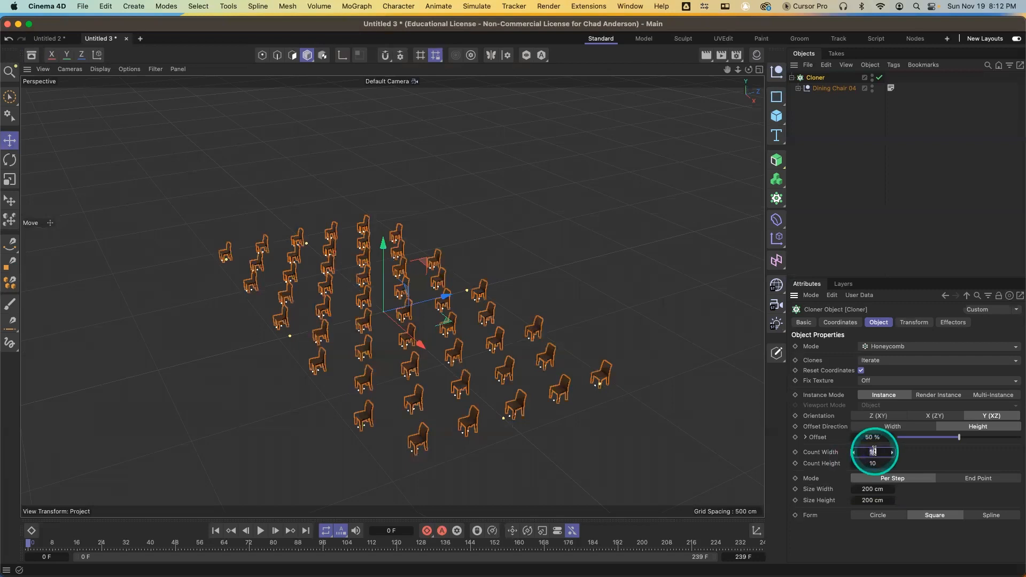
{"action": "type", "text": "20"}
{"action": "key", "text": "Tab"}
{"action": "type", "text": "20"}
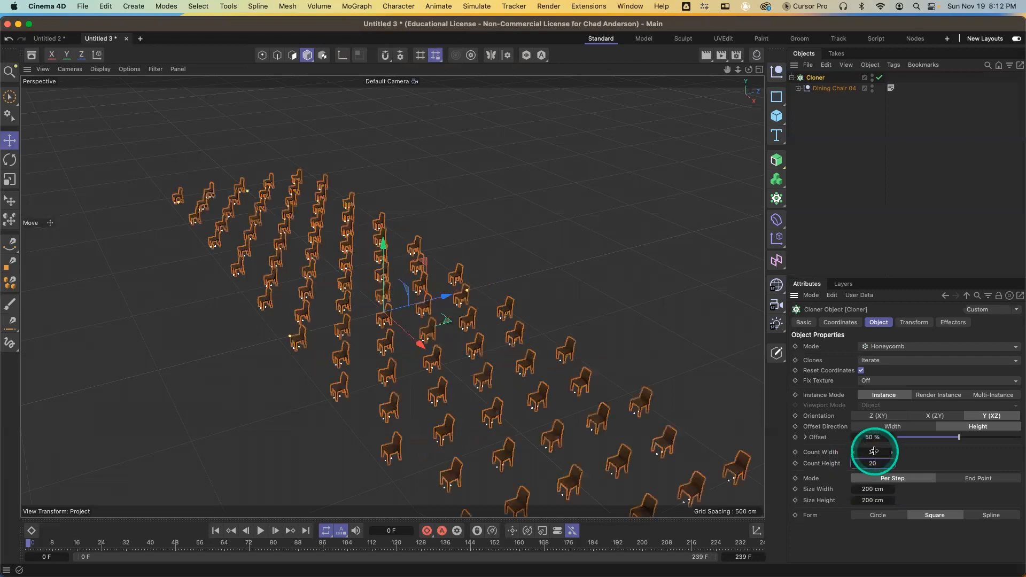
{"action": "key", "text": "Return"}
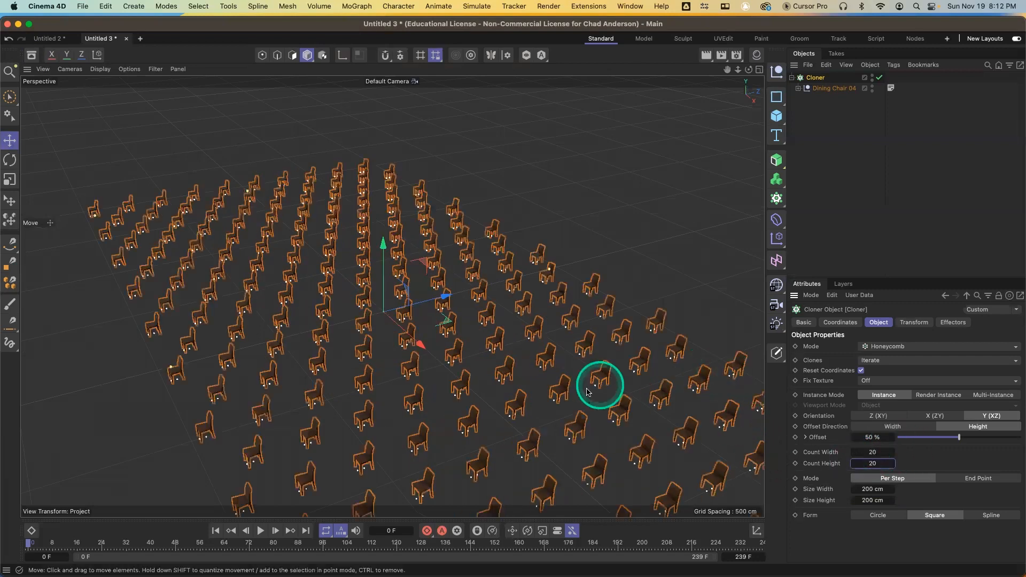
With the Cloner selected, add a Random effector to the chair clones
{"action": "scroll", "coordinate": [566, 397], "scroll_direction": "down", "scroll_amount": 3}
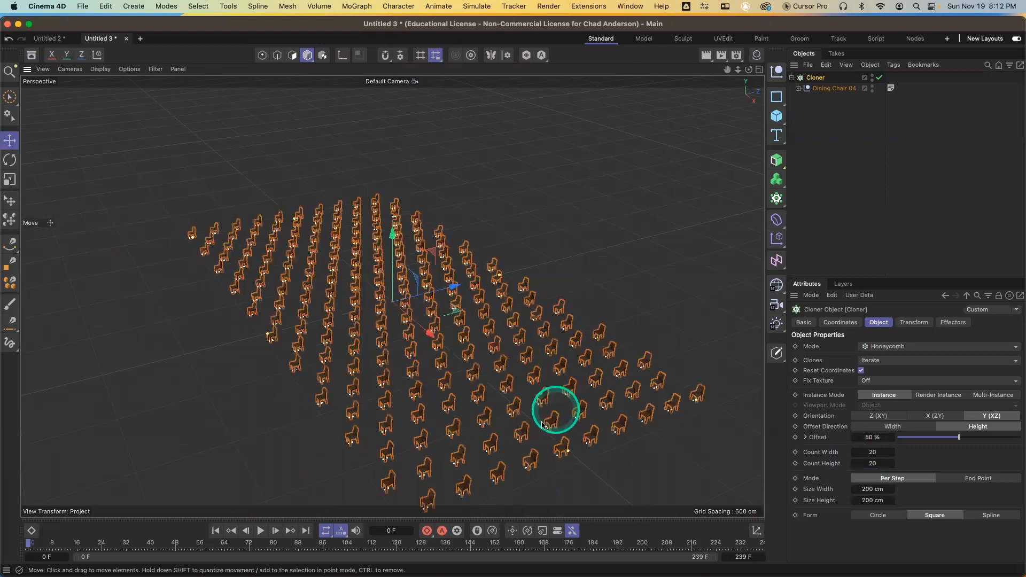
{"action": "right_click_drag", "start_coordinate": [516, 427], "coordinate": [547, 431], "text": "alt"}
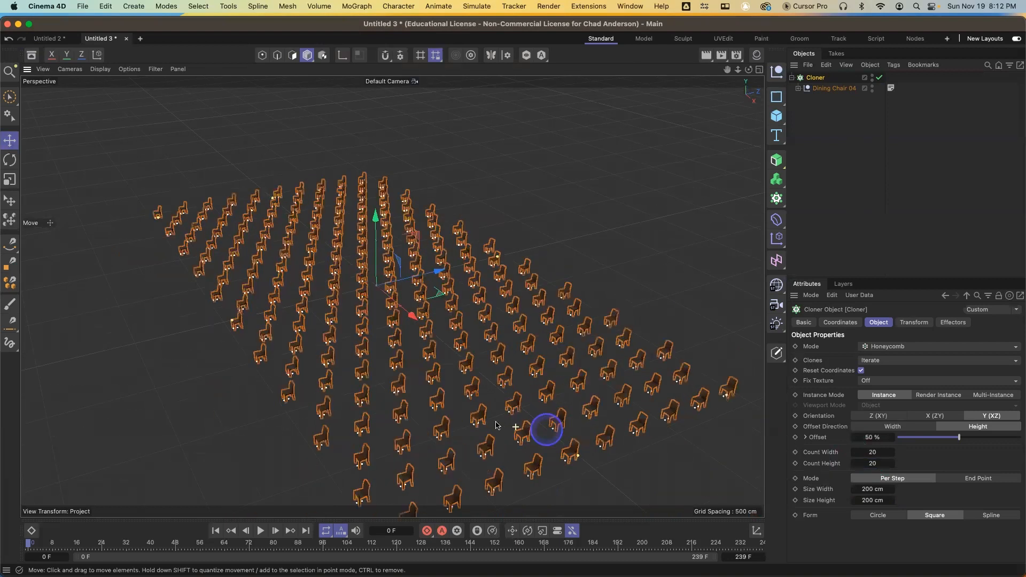
{"action": "left_click_drag", "start_coordinate": [496, 425], "coordinate": [528, 427], "text": "alt"}
{"action": "left_click_drag", "start_coordinate": [481, 402], "coordinate": [503, 398], "text": "alt"}
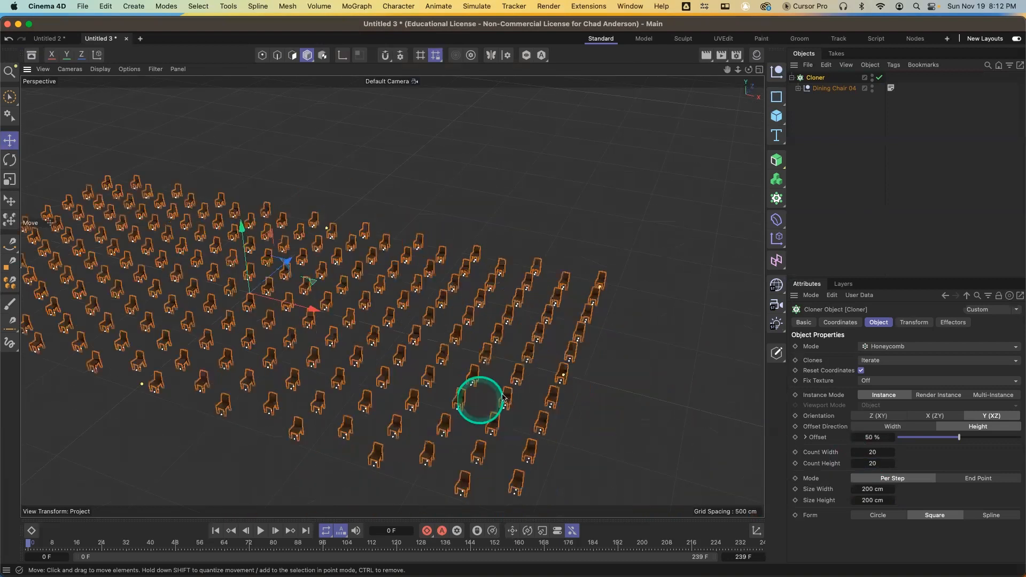
{"action": "mouse_move", "coordinate": [588, 397]}
{"action": "left_mouse_down", "text": "alt"}
{"action": "mouse_move", "coordinate": [623, 398]}
{"action": "mouse_move", "coordinate": [632, 367]}
{"action": "left_mouse_up", "text": "alt"}
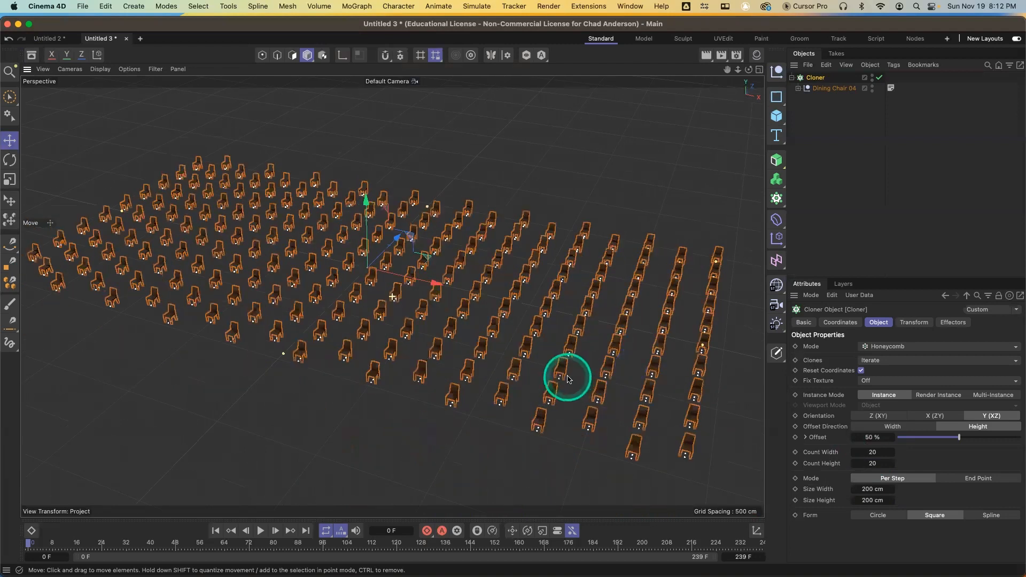
{"action": "left_click_drag", "start_coordinate": [531, 362], "coordinate": [533, 389], "text": "alt"}
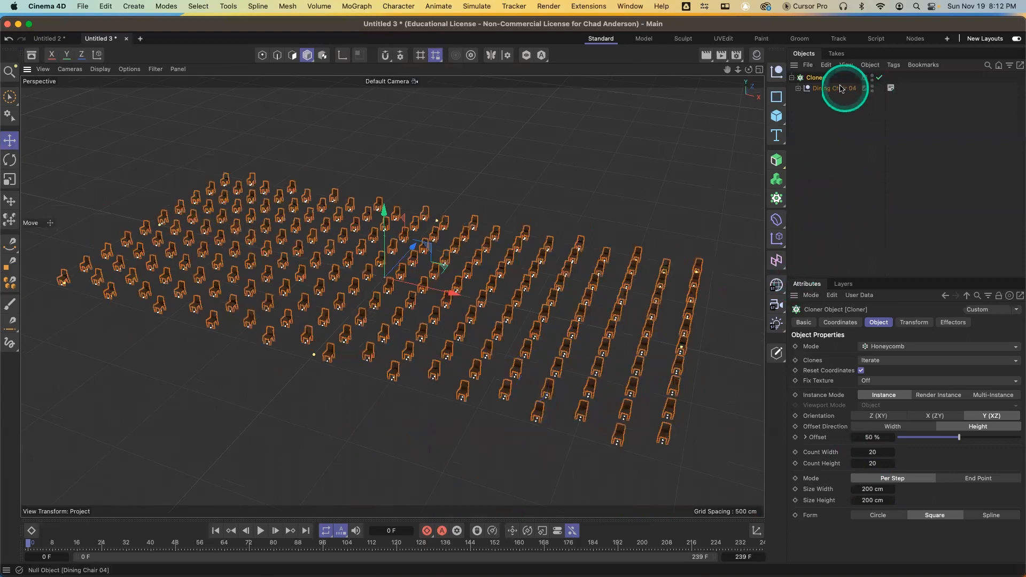
{"action": "left_click", "coordinate": [820, 80]}
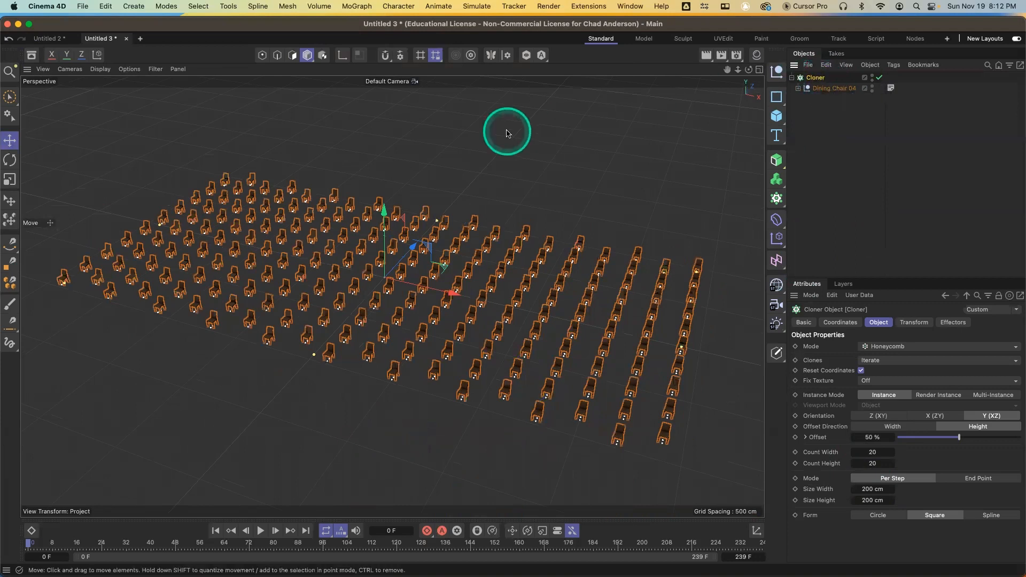
{"action": "left_click", "coordinate": [364, 7]}
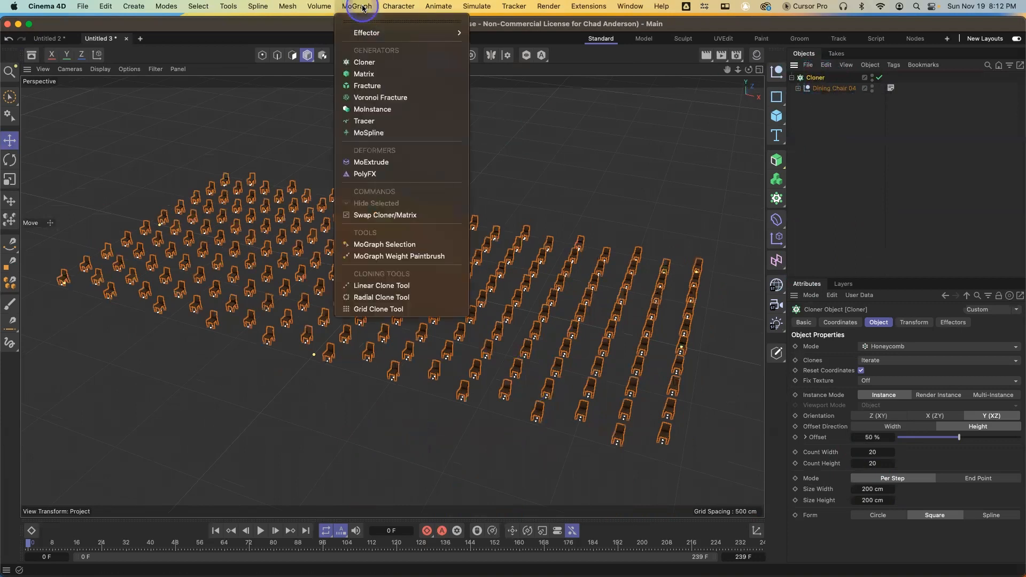
{"action": "mouse_move", "coordinate": [367, 33]}
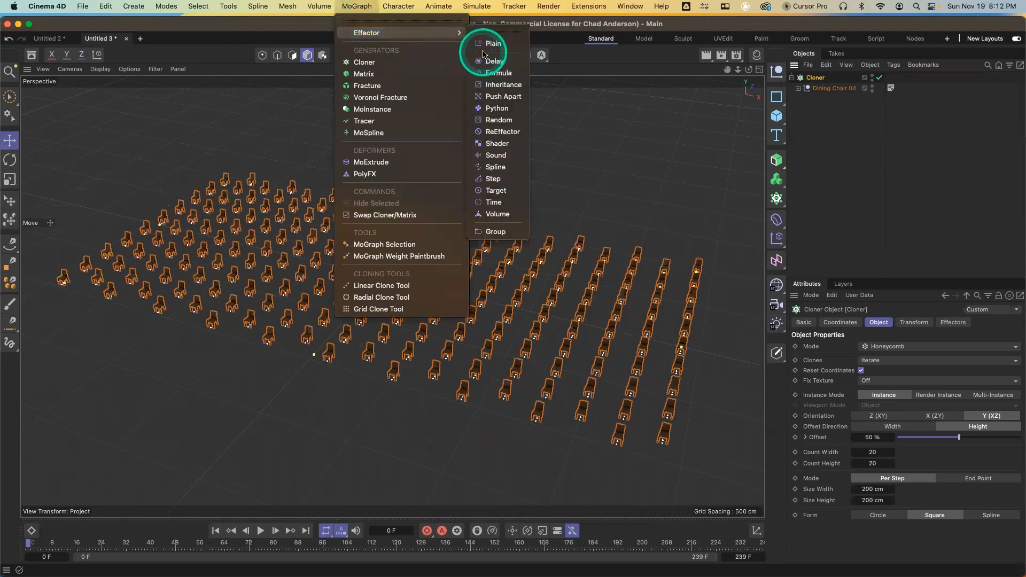
{"action": "left_click", "coordinate": [499, 120]}
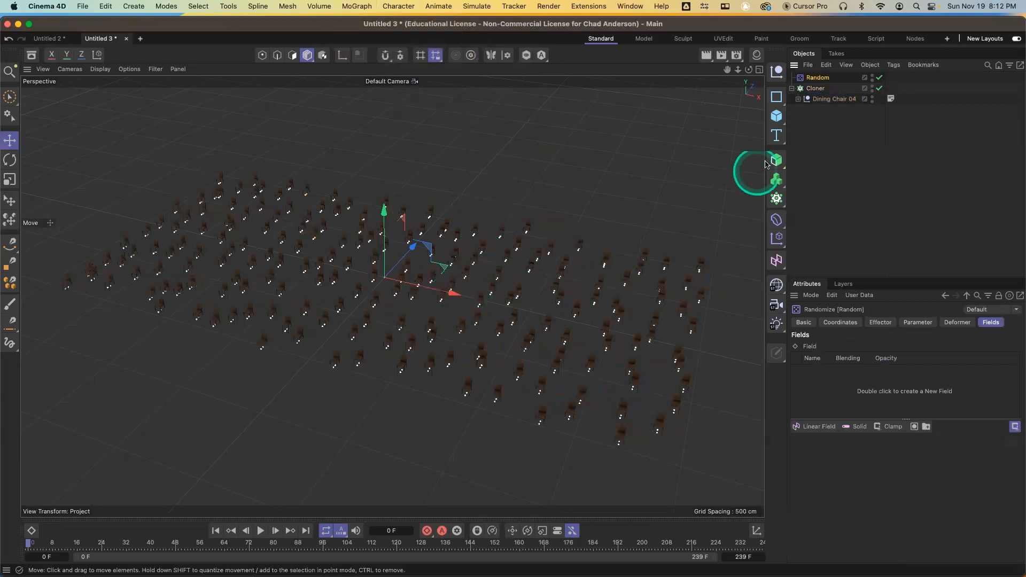
Set the Random effector's position range to P.X about 329 cm, P.Y 0 cm and P.Z about 613 cm
{"action": "left_click", "coordinate": [918, 323]}
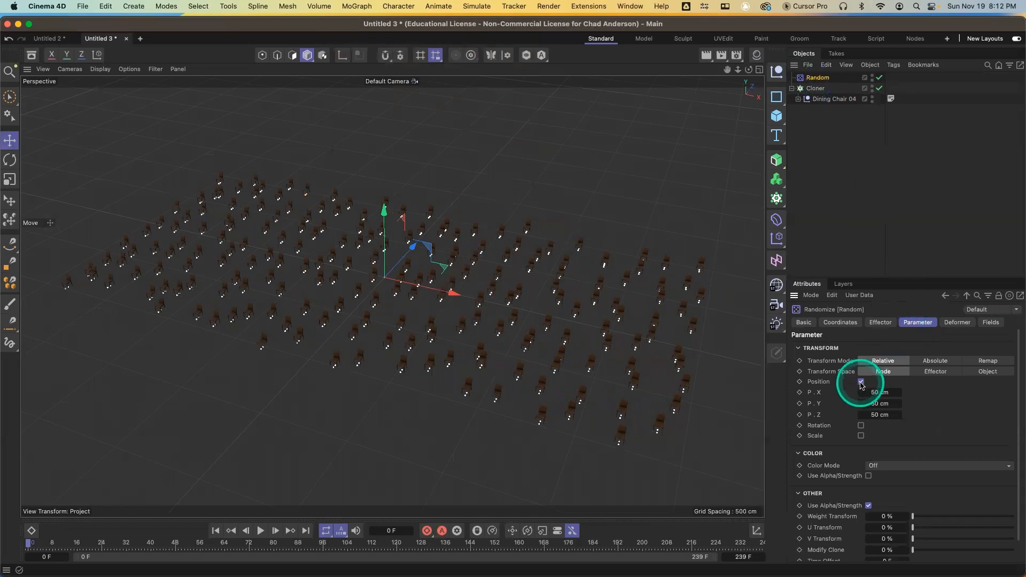
{"action": "left_click", "coordinate": [884, 403]}
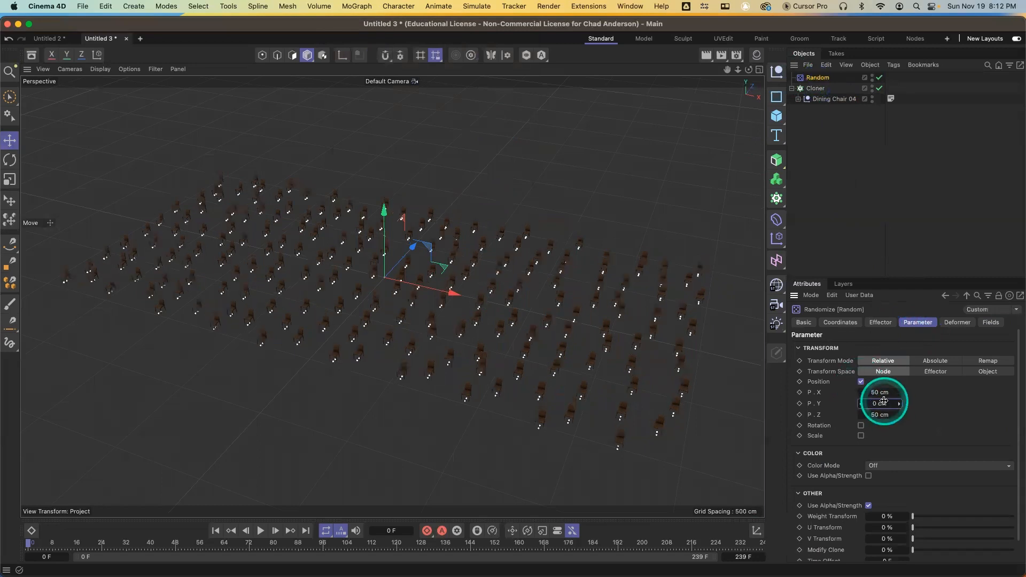
{"action": "right_click_drag", "start_coordinate": [501, 335], "coordinate": [493, 275], "text": "alt"}
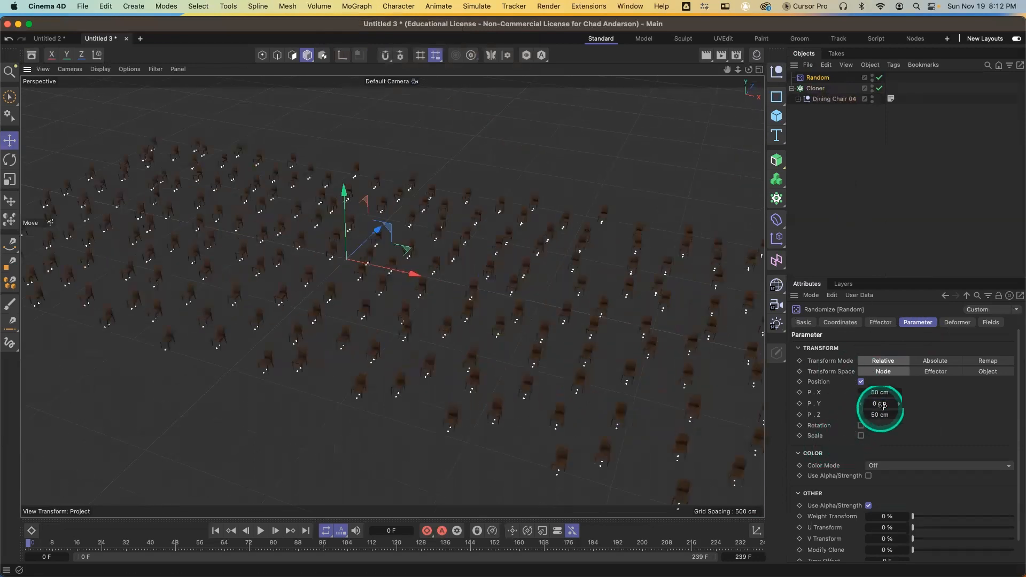
{"action": "mouse_move", "coordinate": [898, 394]}
{"action": "left_mouse_down"}
{"action": "mouse_move", "coordinate": [861, 420]}
{"action": "mouse_move", "coordinate": [922, 421]}
{"action": "mouse_move", "coordinate": [894, 415]}
{"action": "mouse_move", "coordinate": [905, 394]}
{"action": "mouse_move", "coordinate": [898, 403]}
{"action": "mouse_move", "coordinate": [916, 412]}
{"action": "mouse_move", "coordinate": [898, 415]}
{"action": "left_mouse_up"}
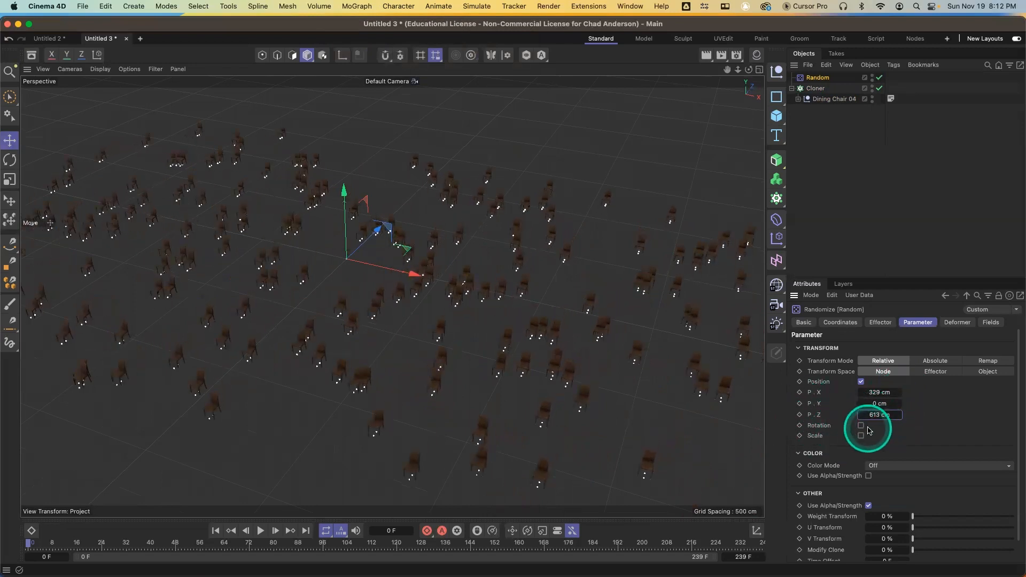
Enable random rotation with R.H 90°, R.P 142° and R.B 243°, and render a viewport preview
{"action": "left_click_drag", "start_coordinate": [900, 437], "coordinate": [900, 460]}
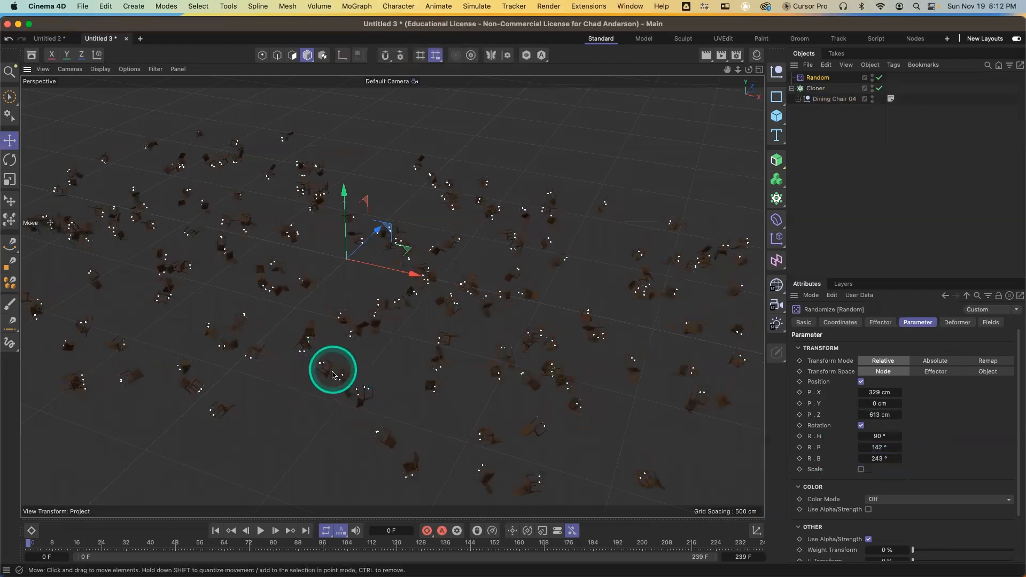
{"action": "left_click_drag", "start_coordinate": [333, 374], "coordinate": [329, 431], "text": "alt"}
{"action": "left_click_drag", "start_coordinate": [324, 470], "coordinate": [404, 373], "text": "alt"}
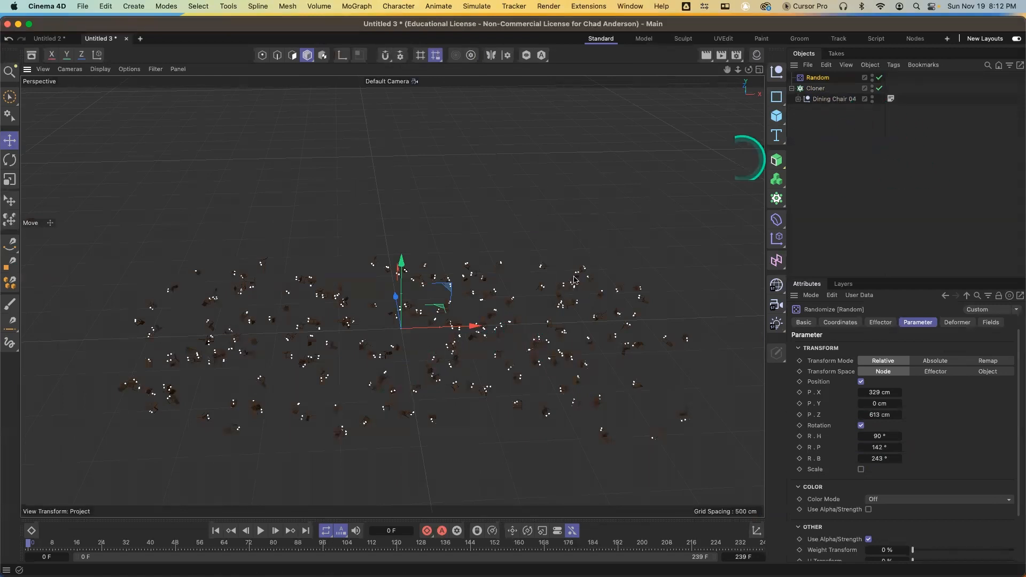
{"action": "key", "text": "super+r"}
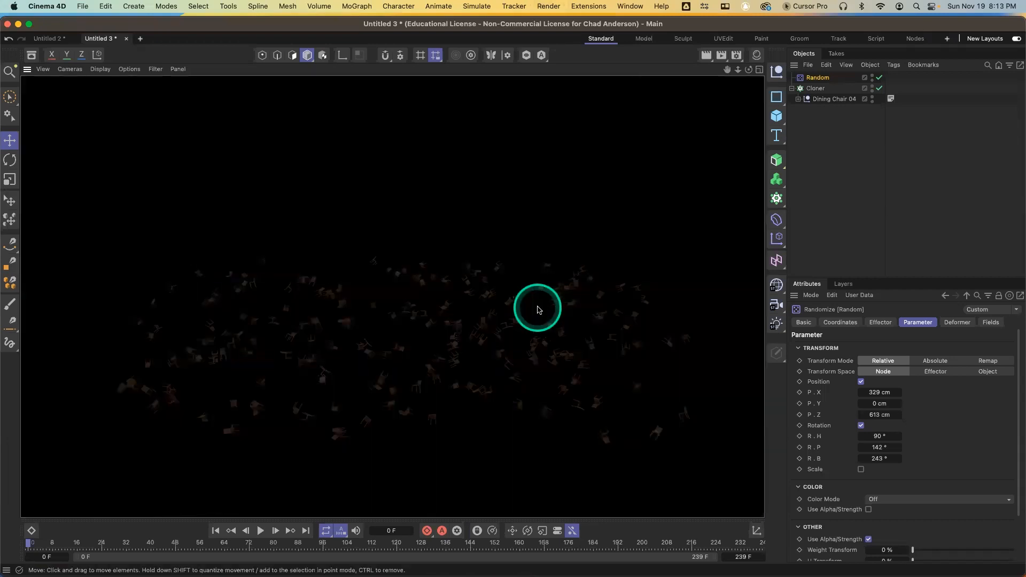
{"action": "left_click", "coordinate": [539, 308]}
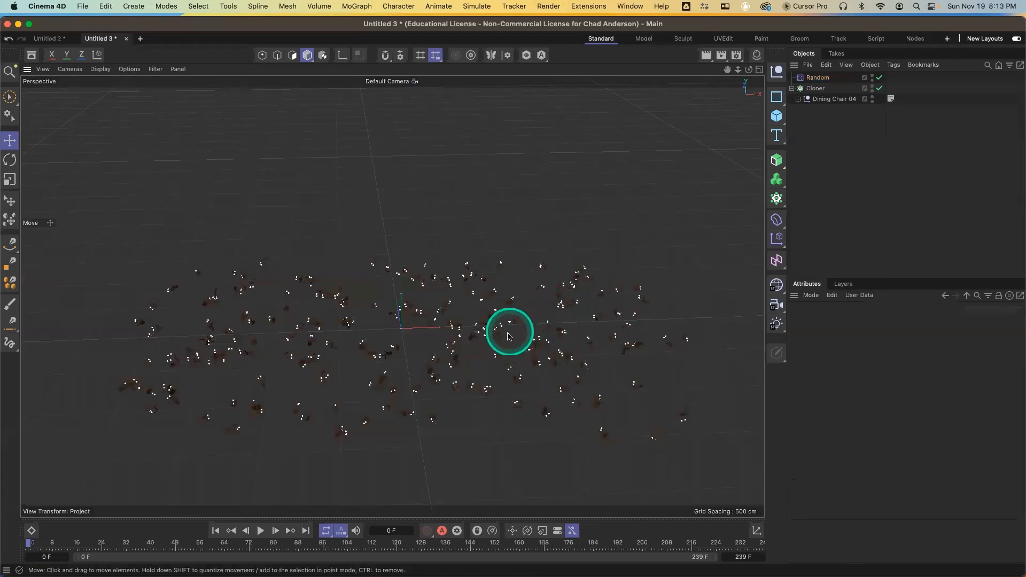
{"action": "left_click_drag", "start_coordinate": [506, 333], "coordinate": [482, 262], "text": "alt"}
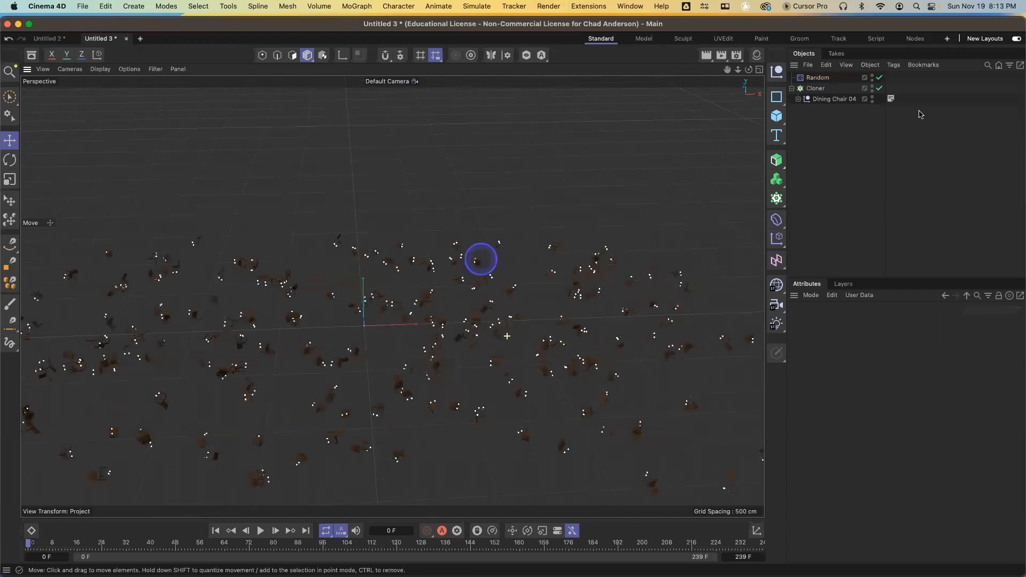
Reduce the Cloner's count width and count height both to 10
{"action": "left_click", "coordinate": [815, 88]}
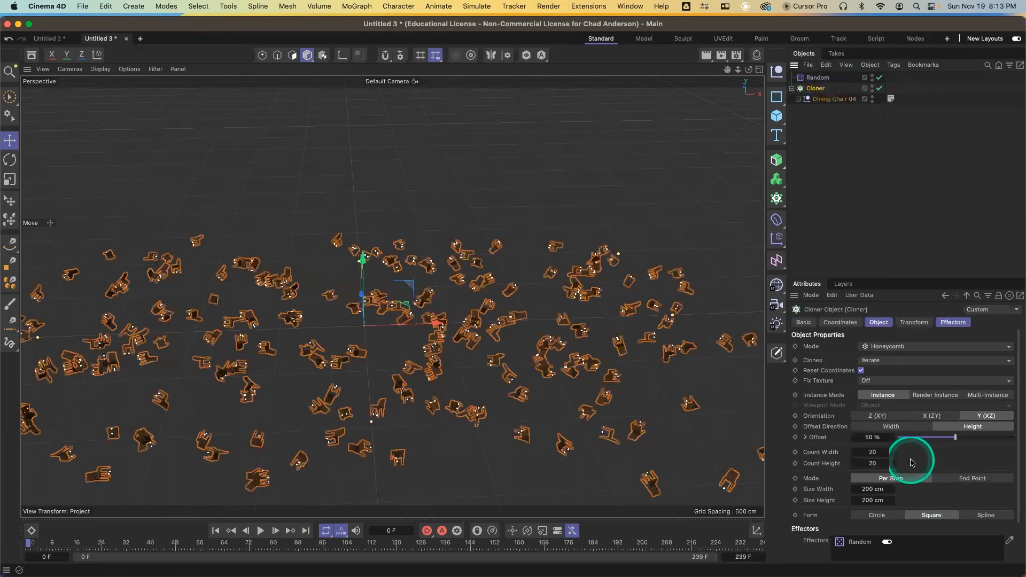
{"action": "left_click", "coordinate": [875, 452]}
{"action": "type", "text": "10"}
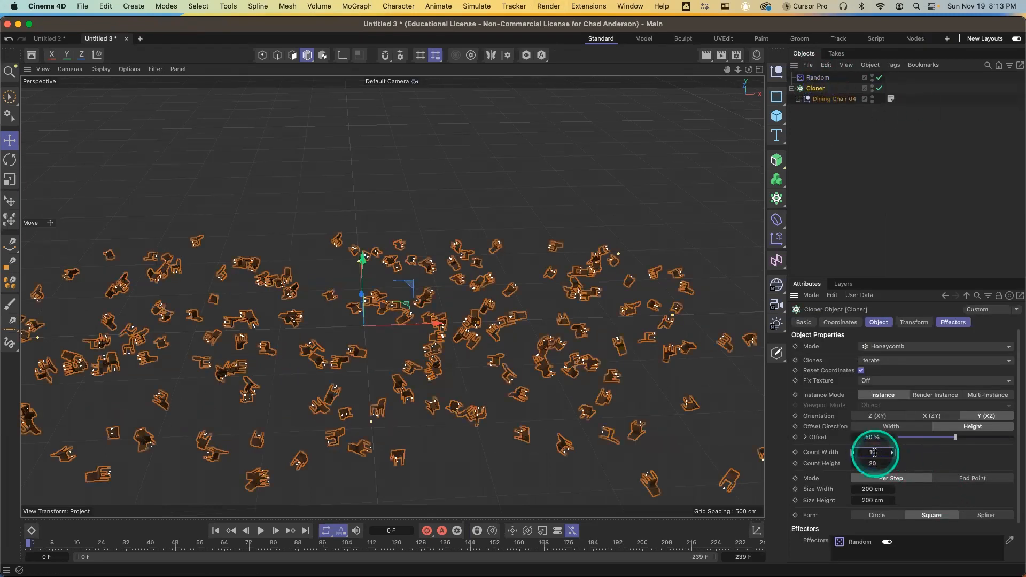
{"action": "key", "text": "Tab"}
{"action": "type", "text": "10"}
{"action": "key", "text": "Tab"}
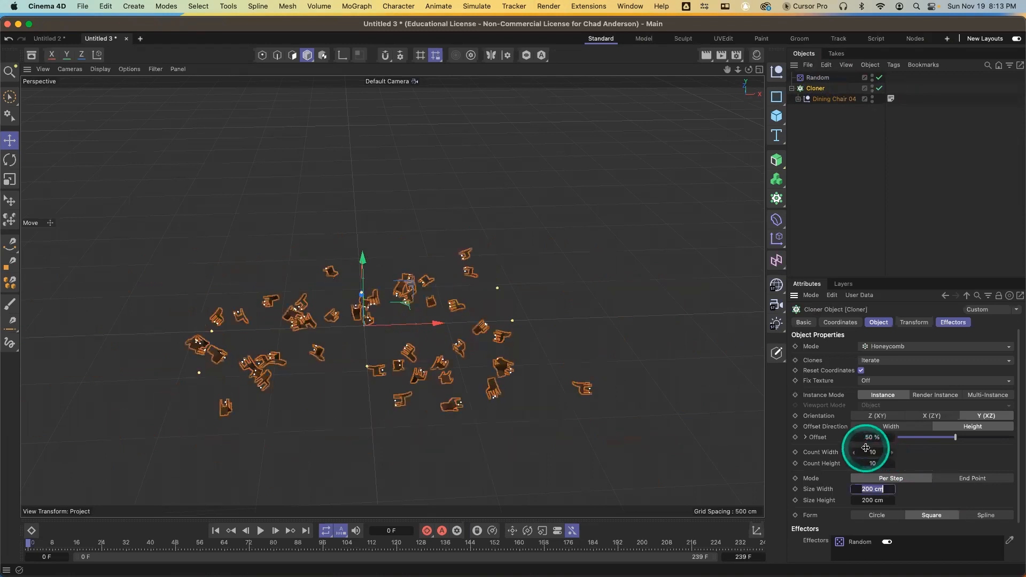
Add a Linear Field to the Random effector's fields
{"action": "left_click", "coordinate": [817, 79]}
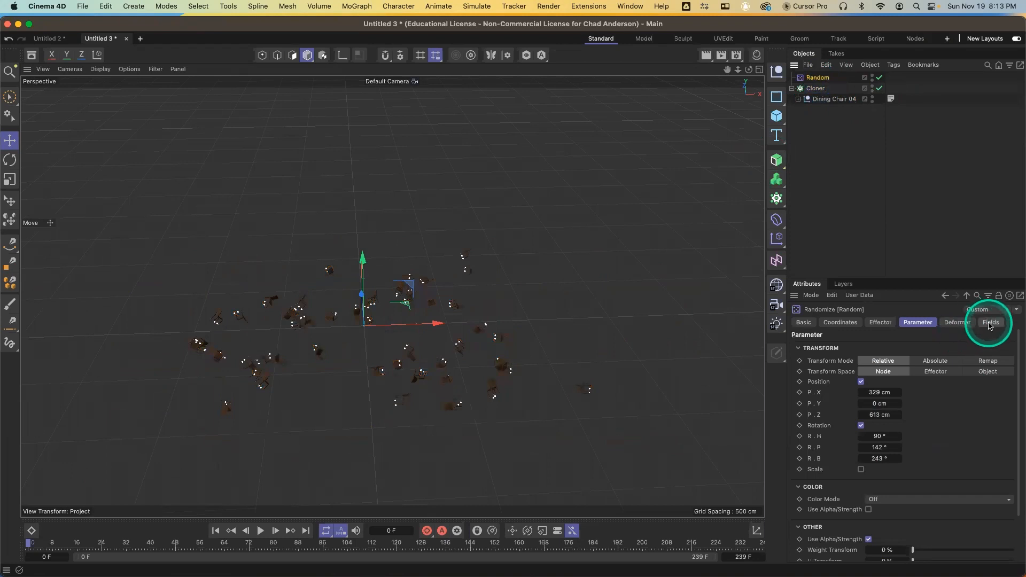
{"action": "left_click", "coordinate": [991, 324]}
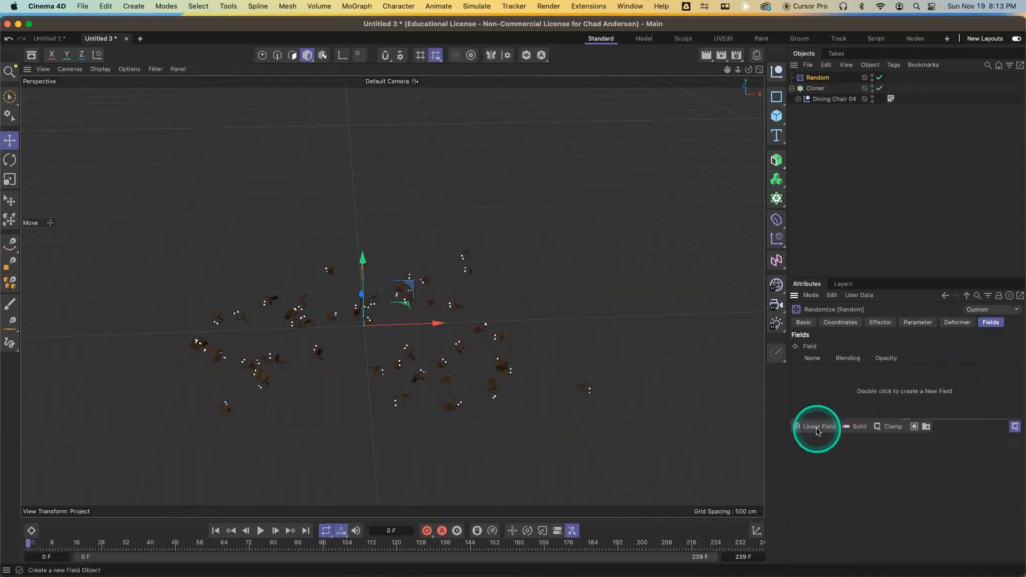
{"action": "left_click", "coordinate": [818, 427]}
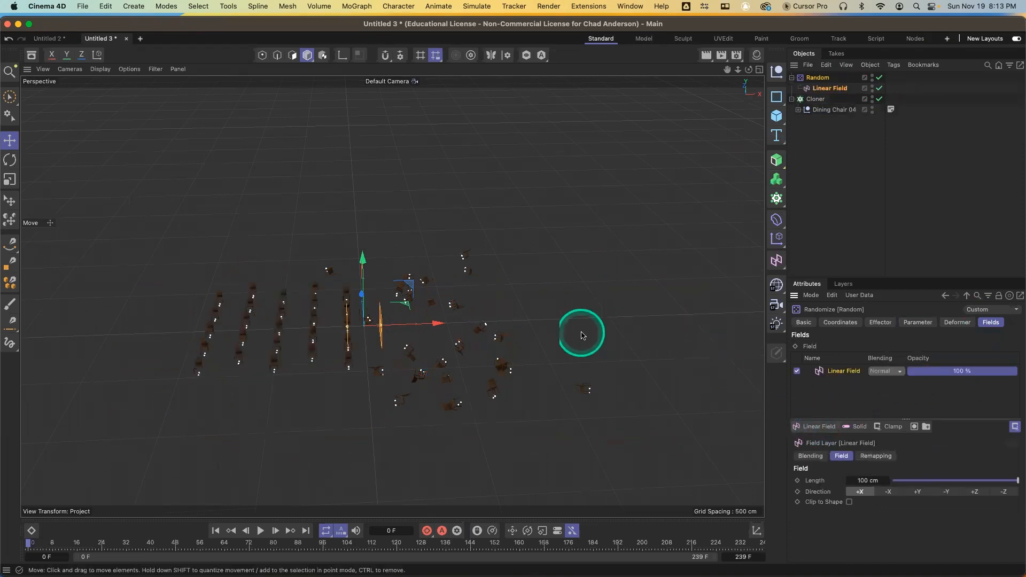
Nudge the Linear Field and rotate it about 185° around its vertical axis
{"action": "mouse_move", "coordinate": [437, 322]}
{"action": "left_mouse_down"}
{"action": "mouse_move", "coordinate": [245, 304]}
{"action": "mouse_move", "coordinate": [486, 344]}
{"action": "mouse_move", "coordinate": [660, 346]}
{"action": "mouse_move", "coordinate": [238, 320]}
{"action": "mouse_move", "coordinate": [424, 333]}
{"action": "left_mouse_up"}
{"action": "key", "text": "r"}
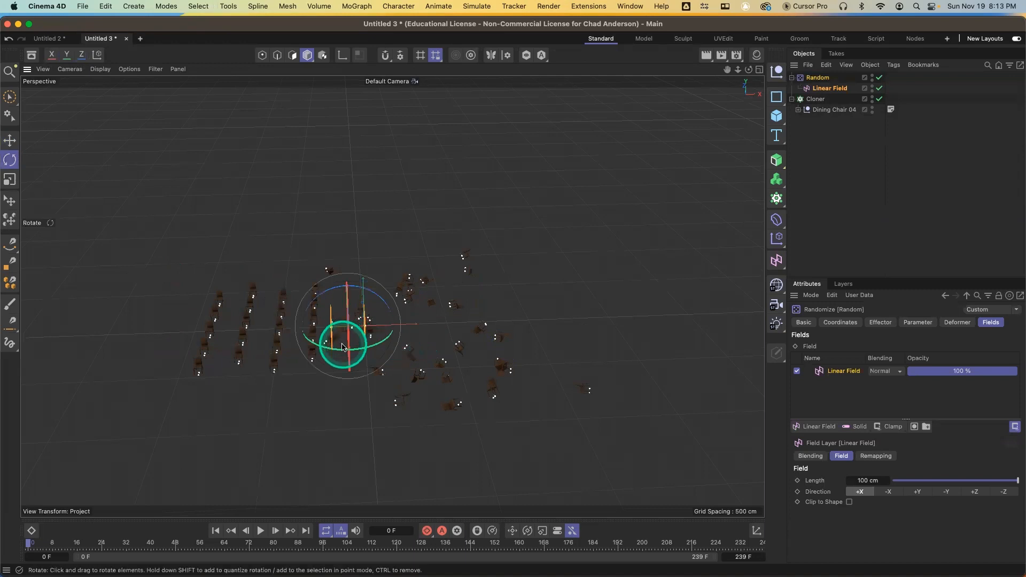
{"action": "left_click_drag", "start_coordinate": [340, 353], "coordinate": [359, 290]}
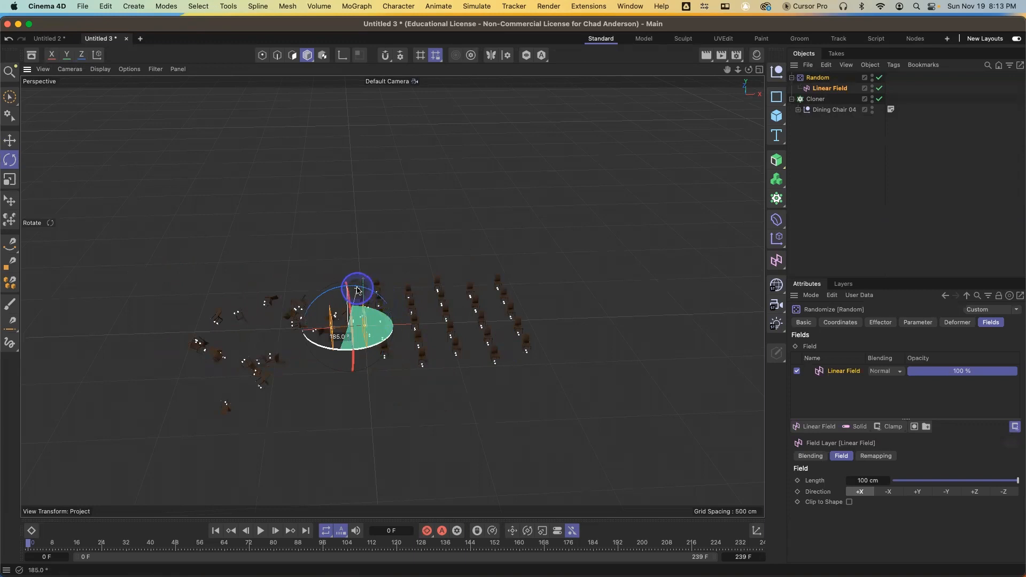
Finish rotating the Linear Field and move it far to the left of the chair grid
{"action": "left_click_drag", "start_coordinate": [360, 291], "coordinate": [359, 289]}
{"action": "key", "text": "e"}
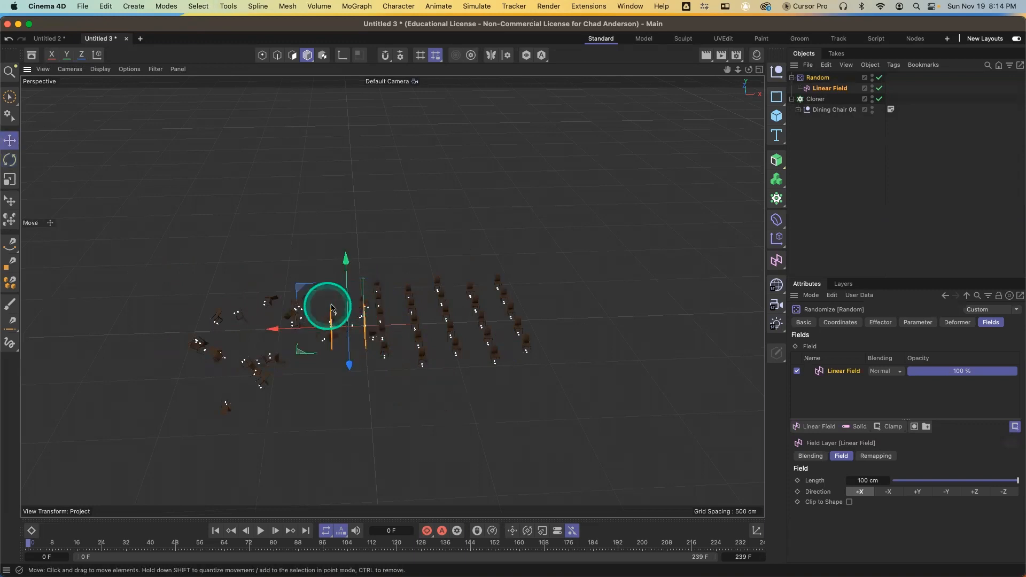
{"action": "left_click_drag", "start_coordinate": [274, 328], "coordinate": [74, 299]}
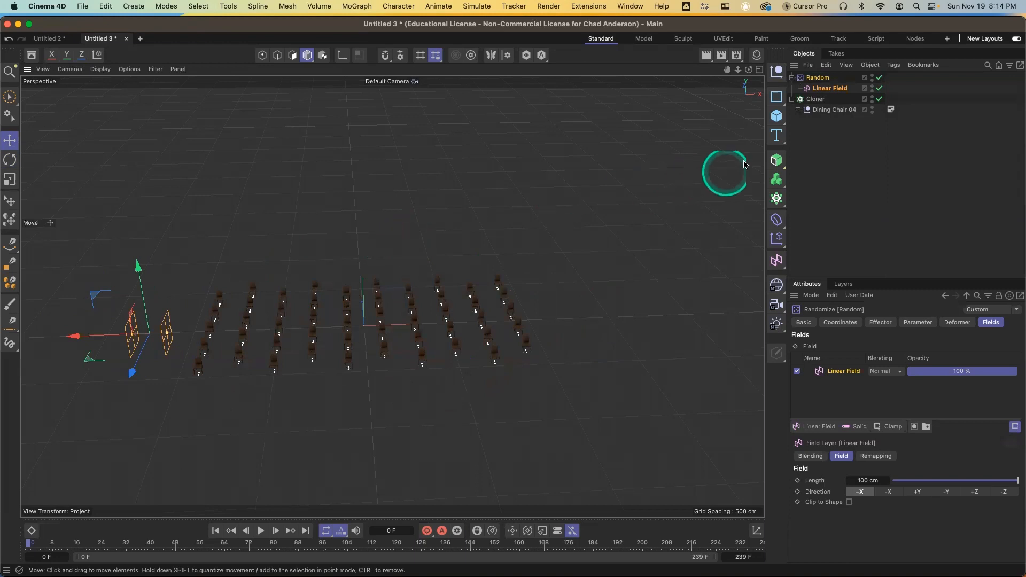
Add a cube and move it to the left side of the chair grid
{"action": "left_click", "coordinate": [777, 115]}
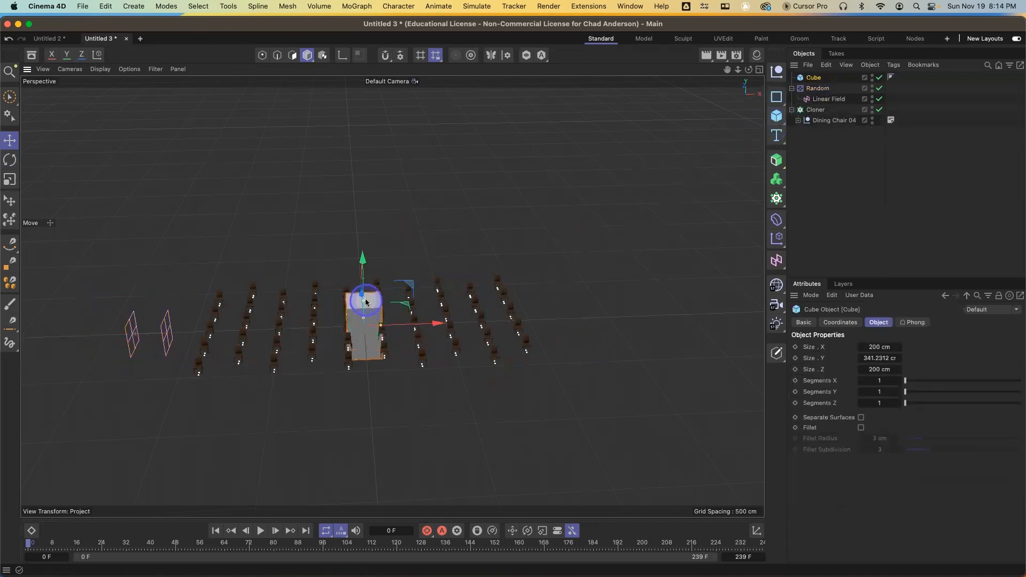
{"action": "left_click_drag", "start_coordinate": [363, 321], "coordinate": [227, 319]}
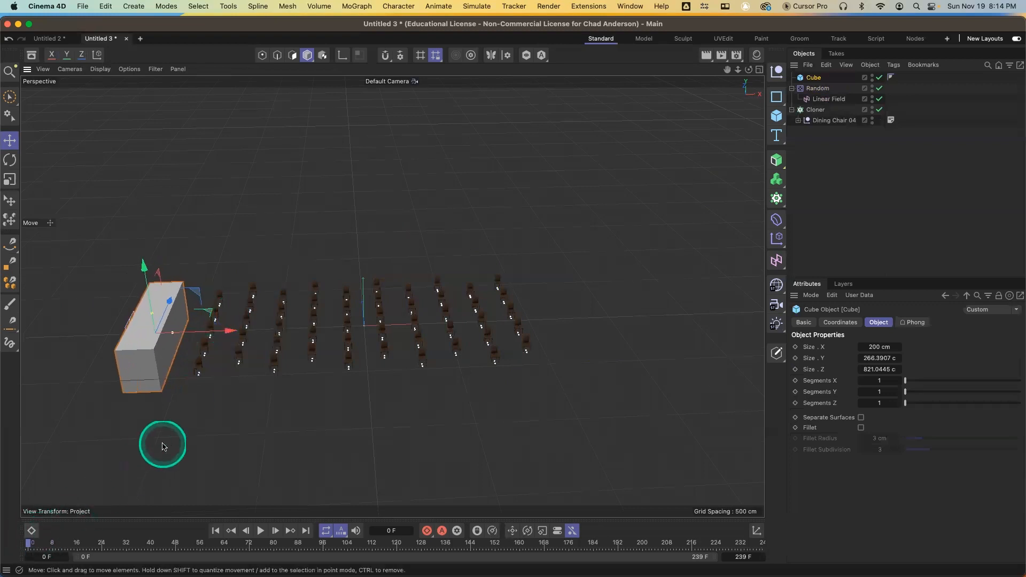
Keyframe the cube's X position at frame 0, then at frame 72 after moving it past the grid's right side
{"action": "left_click", "coordinate": [832, 324]}
{"action": "left_click", "coordinate": [800, 361]}
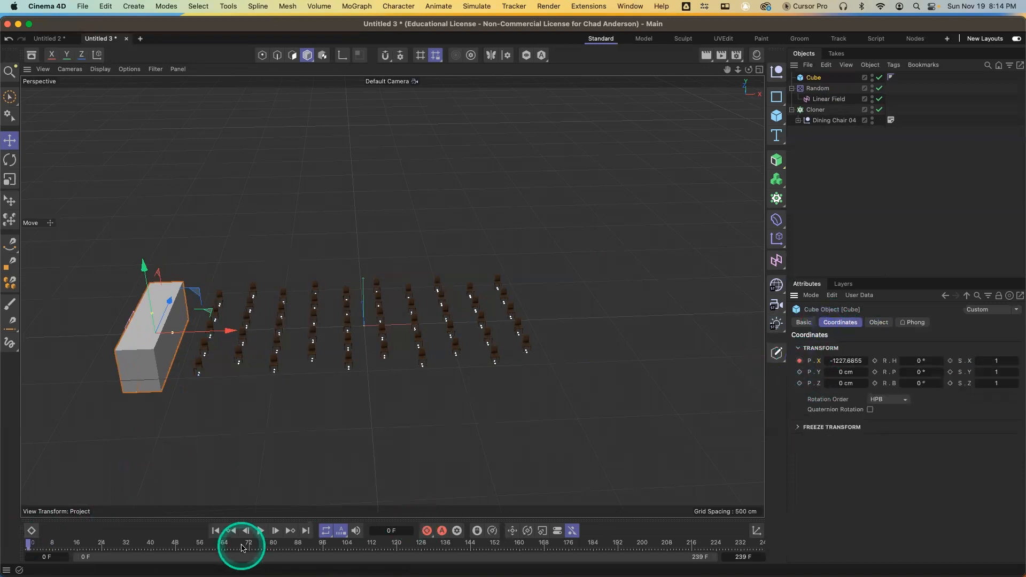
{"action": "left_click", "coordinate": [249, 543]}
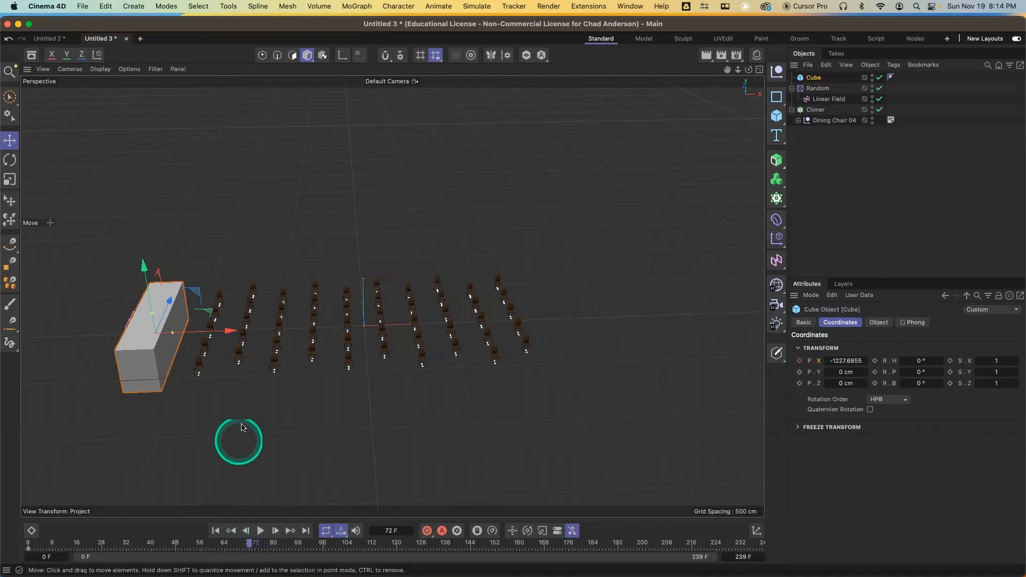
{"action": "left_click_drag", "start_coordinate": [229, 329], "coordinate": [621, 333]}
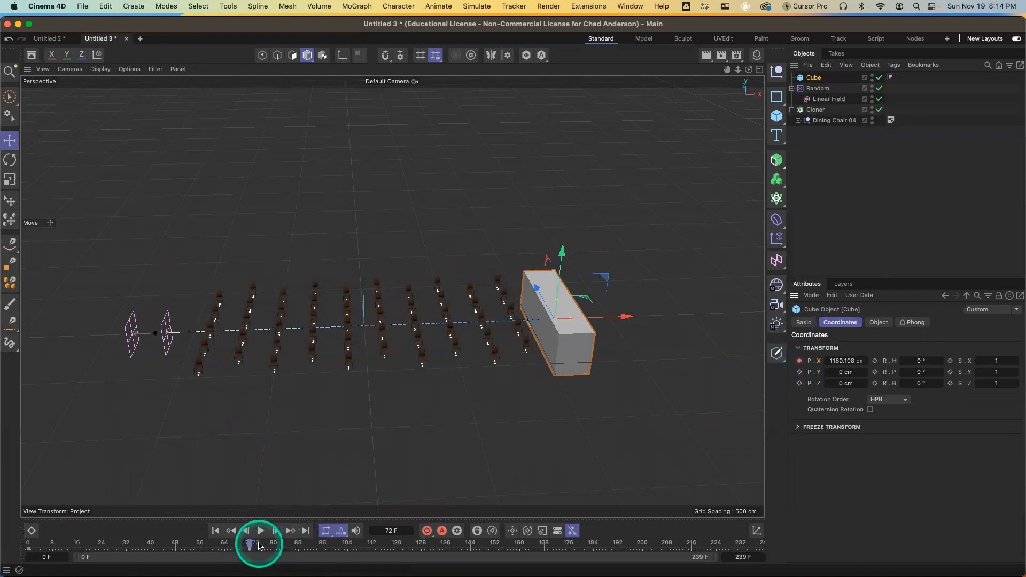
{"action": "left_click_drag", "start_coordinate": [259, 543], "coordinate": [3, 528]}
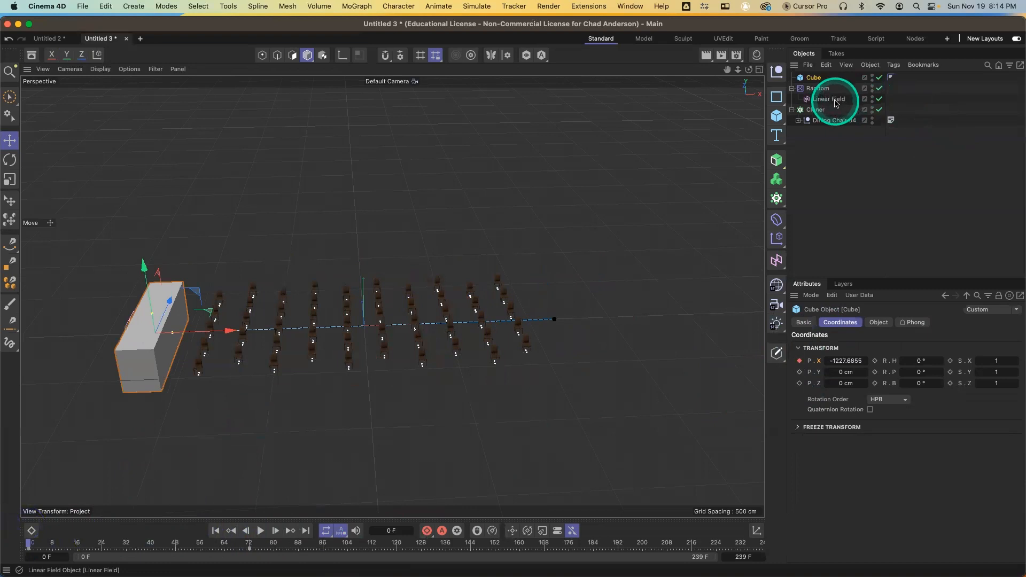
Parent the Linear Field under the cube and play the animation
{"action": "left_click_drag", "start_coordinate": [839, 103], "coordinate": [829, 80]}
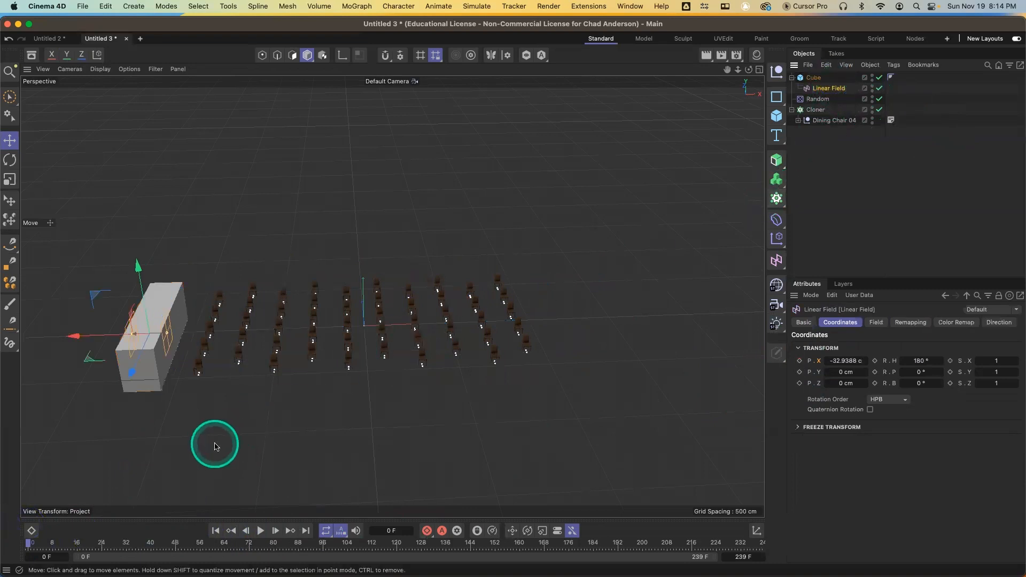
{"action": "left_click", "coordinate": [261, 531]}
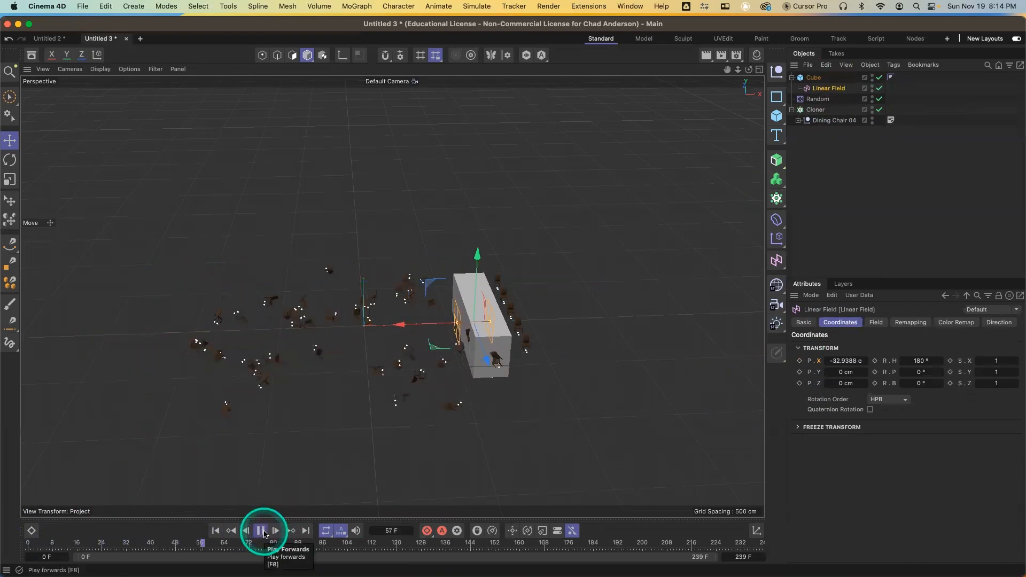
Scrub through the timeline to review how the moving cube affects the chairs
{"action": "scroll", "coordinate": [335, 391], "scroll_direction": "up", "scroll_amount": 3}
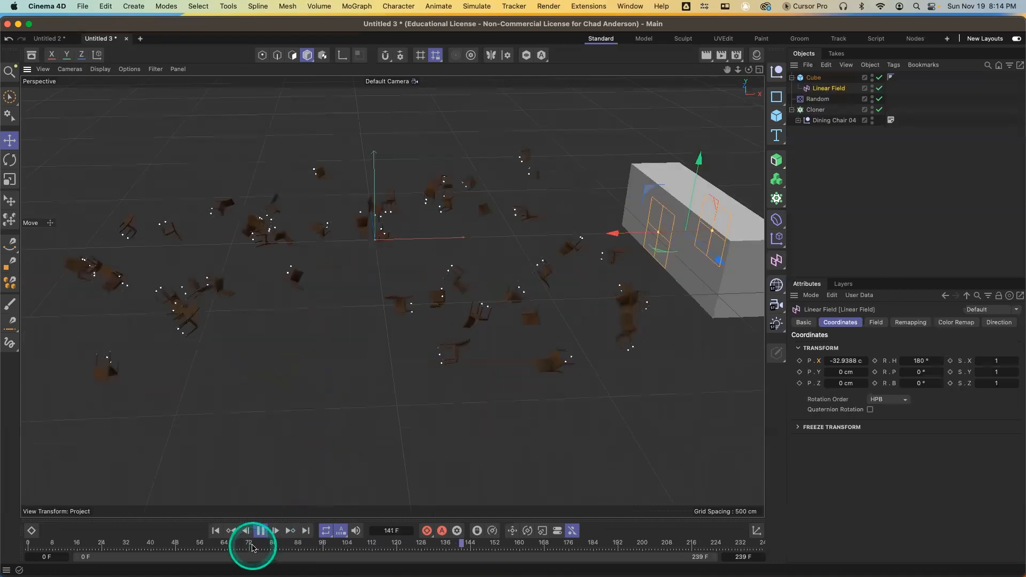
{"action": "left_click", "coordinate": [193, 544]}
{"action": "left_click", "coordinate": [28, 543]}
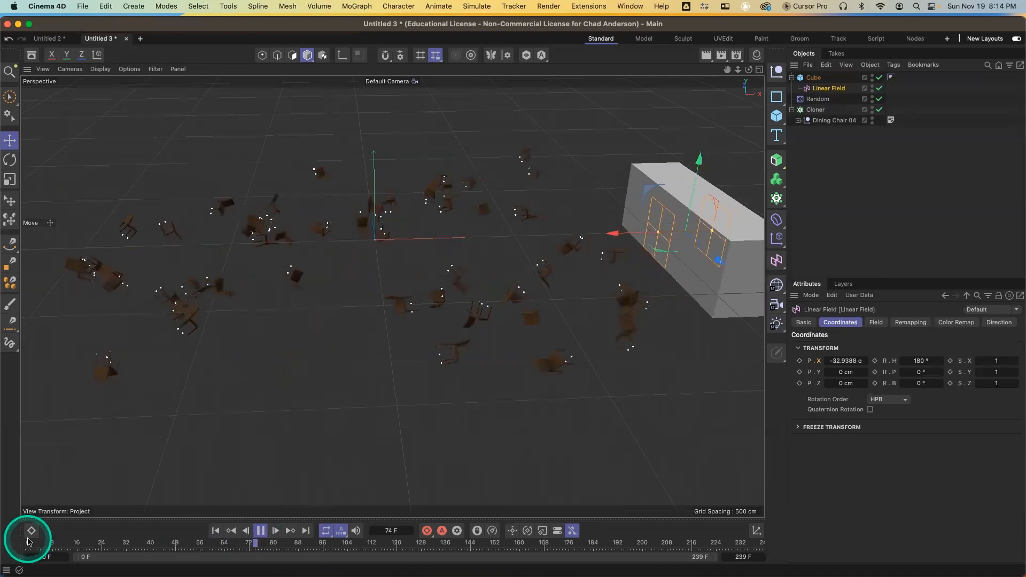
{"action": "left_click", "coordinate": [26, 543]}
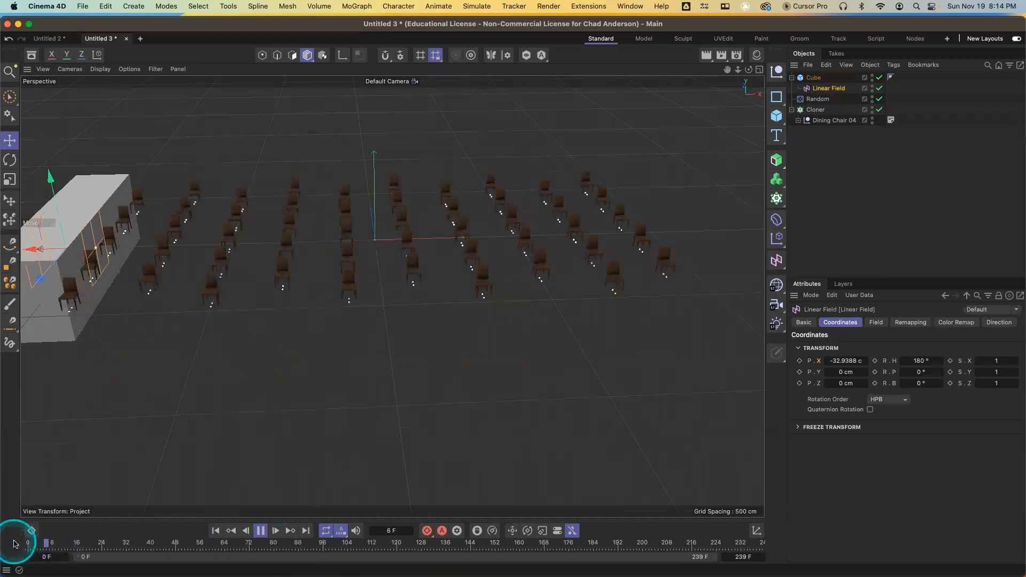
{"action": "left_click", "coordinate": [60, 545]}
{"action": "left_click", "coordinate": [7, 543]}
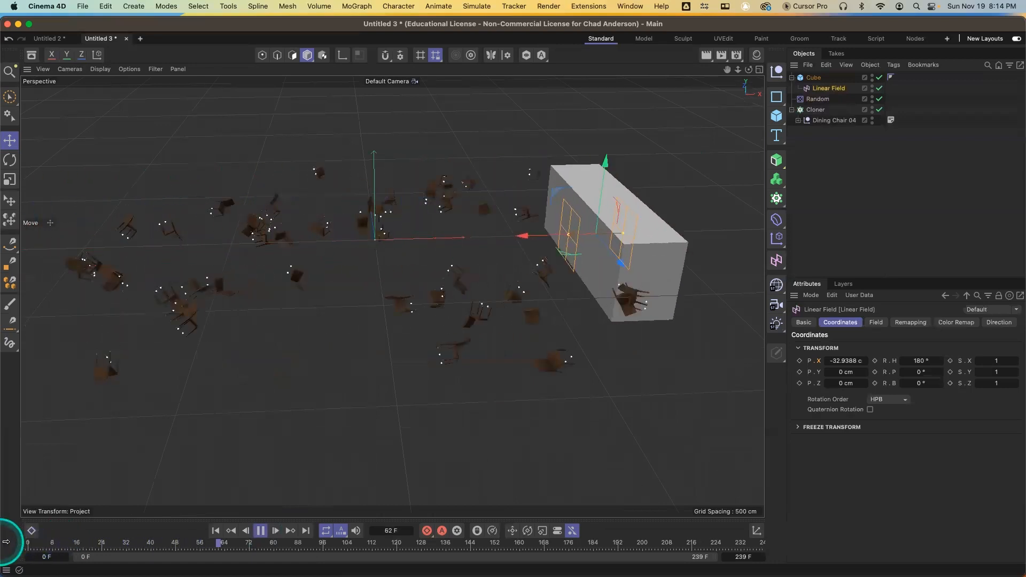
{"action": "left_click_drag", "start_coordinate": [46, 543], "coordinate": [14, 545]}
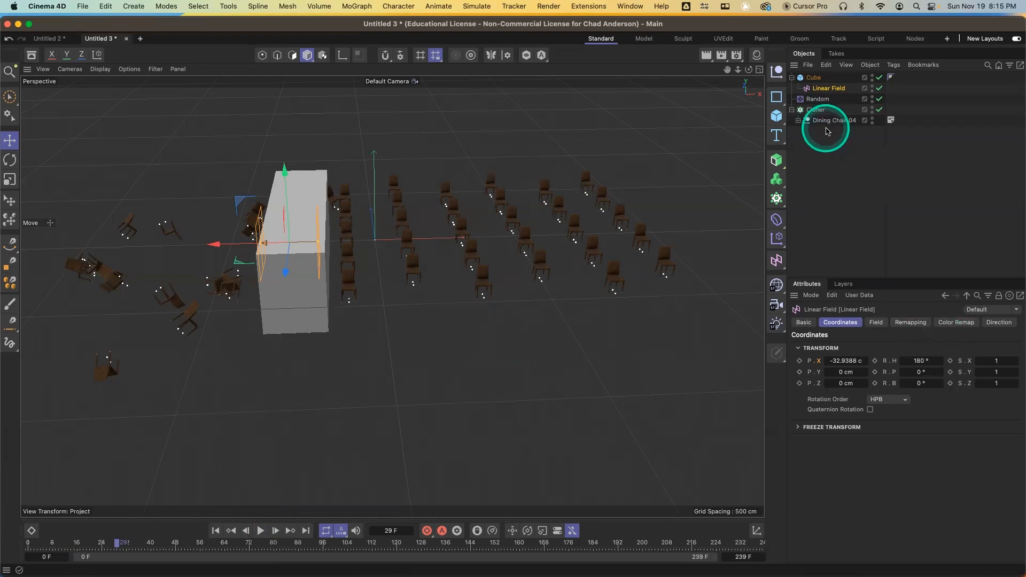
Select all objects in the scene and delete them
{"action": "left_click_drag", "start_coordinate": [830, 138], "coordinate": [796, 65]}
{"action": "key", "text": "Delete"}
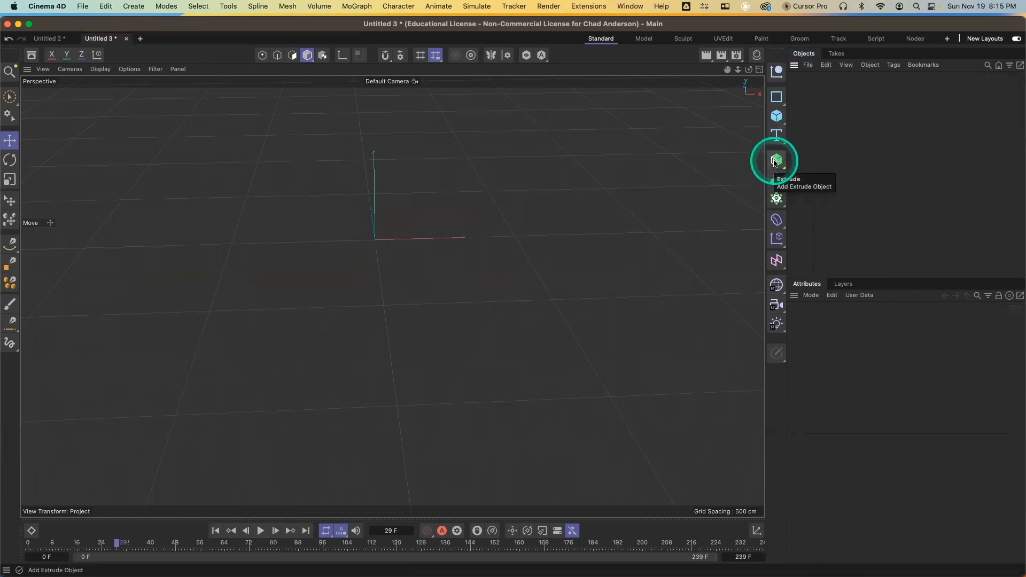
Add a capsule and reduce its radius to about 18 cm
{"action": "left_click_drag", "start_coordinate": [777, 116], "coordinate": [823, 191]}
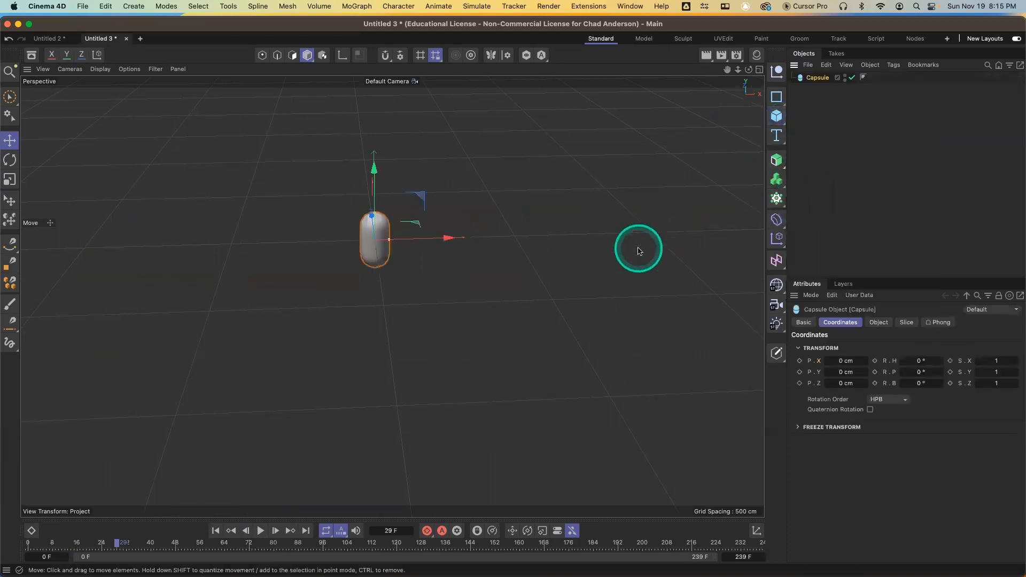
{"action": "left_click_drag", "start_coordinate": [389, 243], "coordinate": [381, 244]}
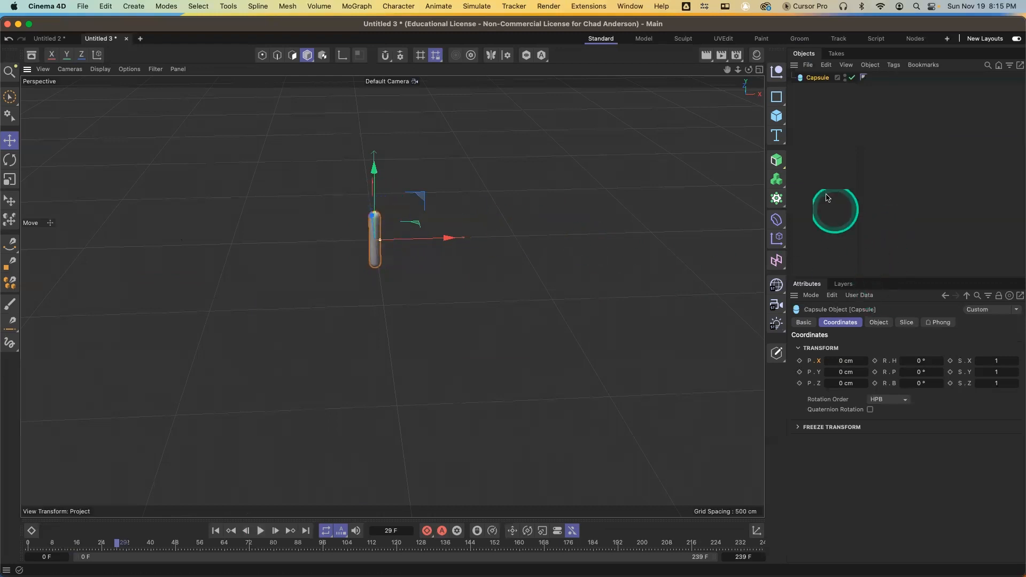
Clone the capsule with a new Cloner and switch the Cloner's mode to Honeycomb
{"action": "left_click", "coordinate": [777, 200]}
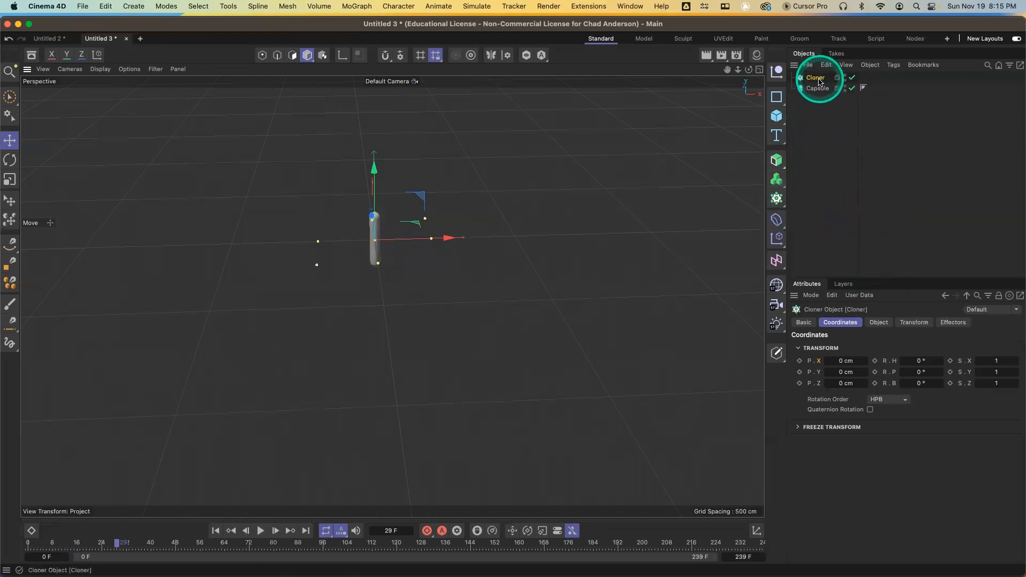
{"action": "left_click_drag", "start_coordinate": [816, 80], "coordinate": [817, 78]}
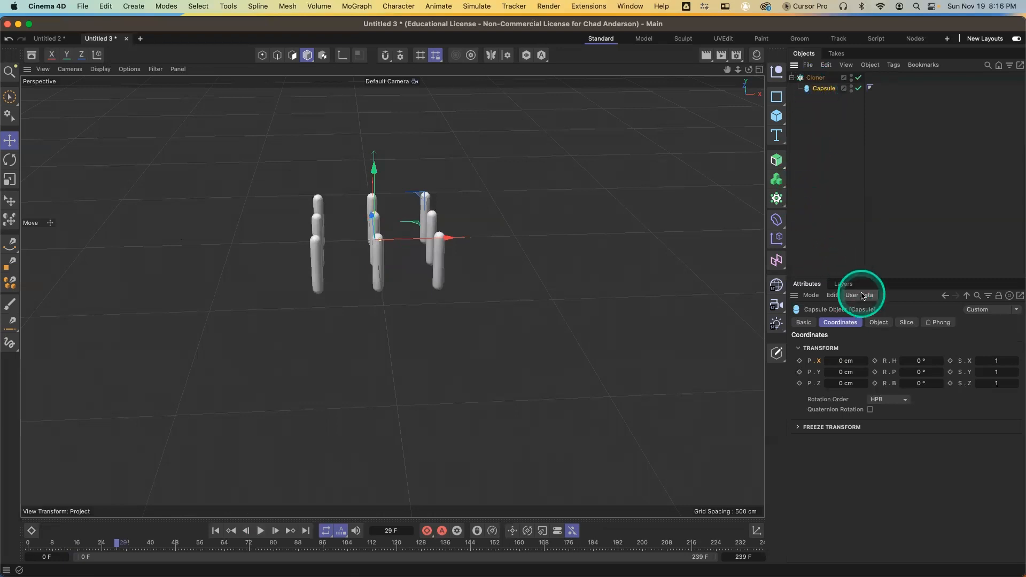
{"action": "left_click", "coordinate": [880, 325]}
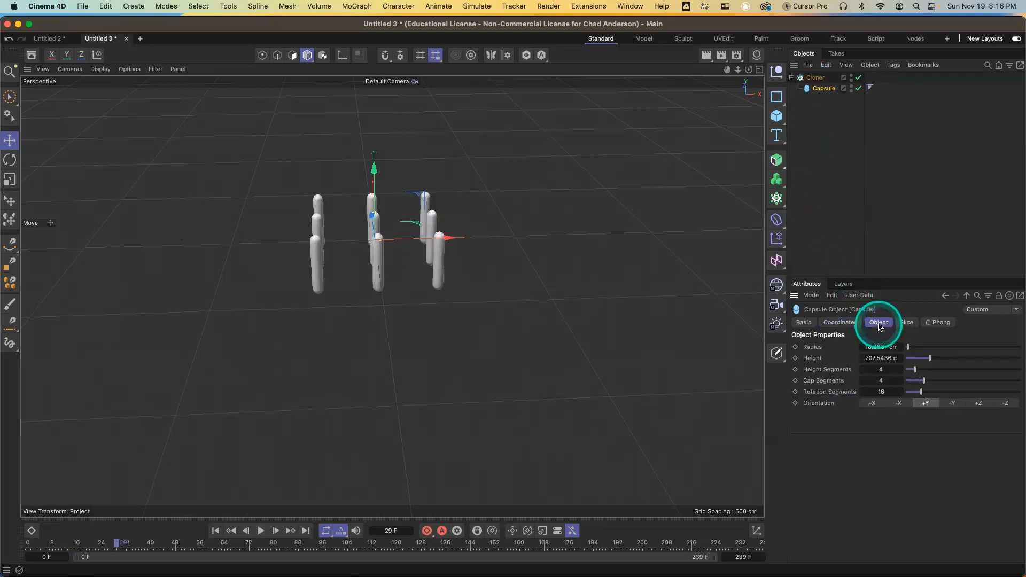
{"action": "left_click", "coordinate": [817, 79]}
{"action": "left_click_drag", "start_coordinate": [885, 350], "coordinate": [896, 402]}
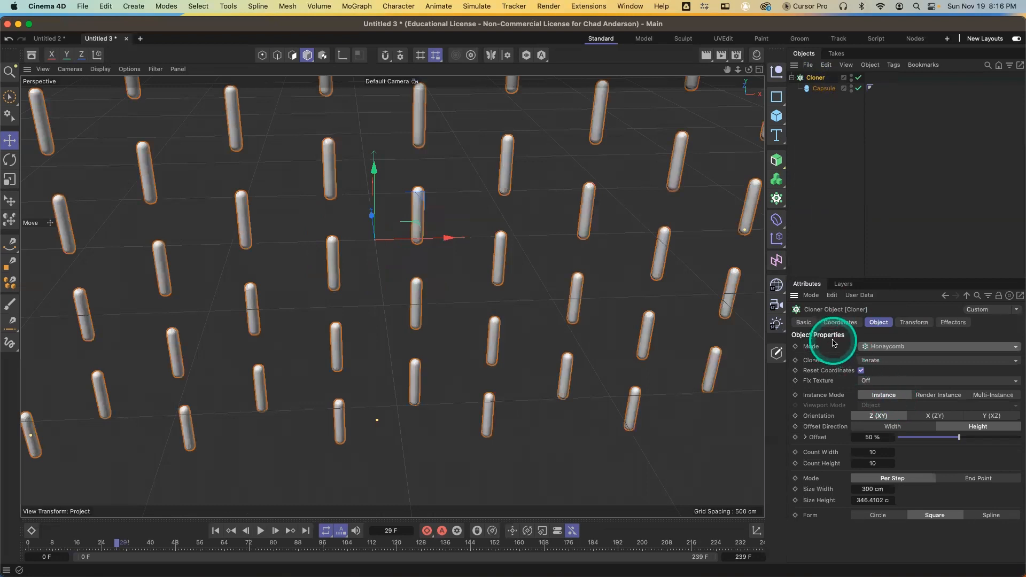
Rotate the clones 90° in pitch through the Cloner's transform settings
{"action": "left_click", "coordinate": [915, 323]}
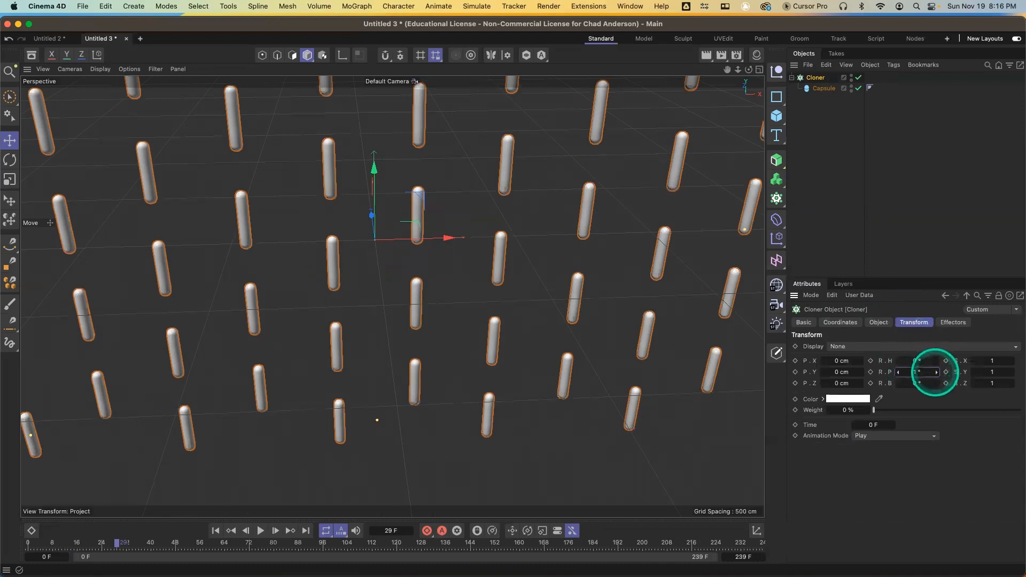
{"action": "left_click_drag", "start_coordinate": [935, 373], "coordinate": [918, 373]}
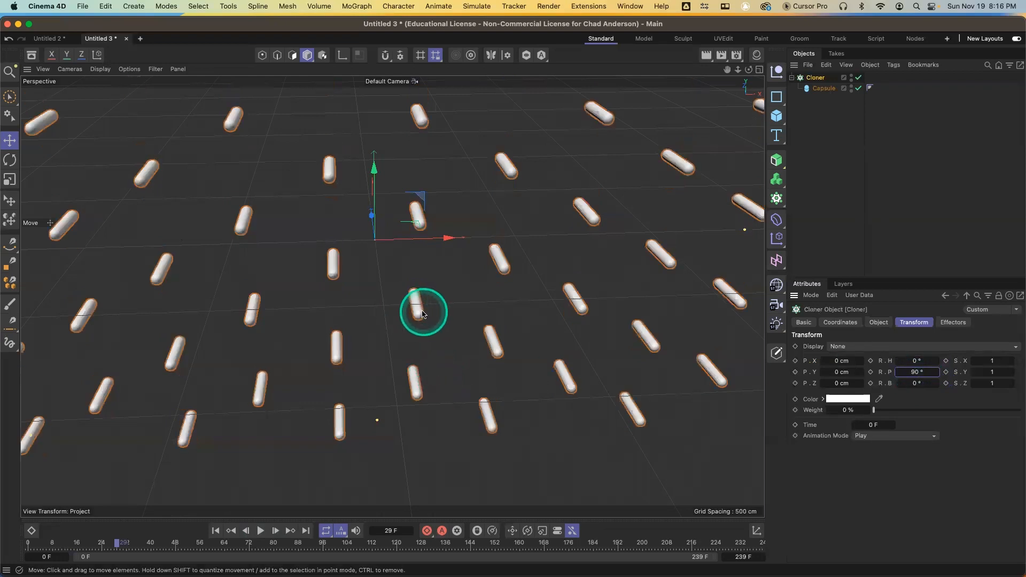
{"action": "key", "text": "s"}
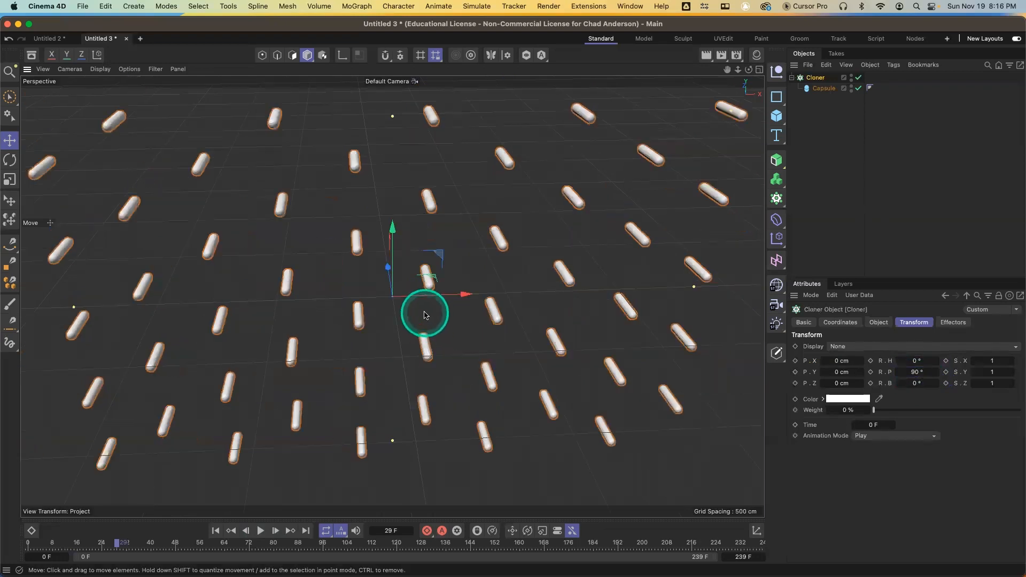
{"action": "scroll", "coordinate": [424, 314], "scroll_direction": "down", "scroll_amount": 5}
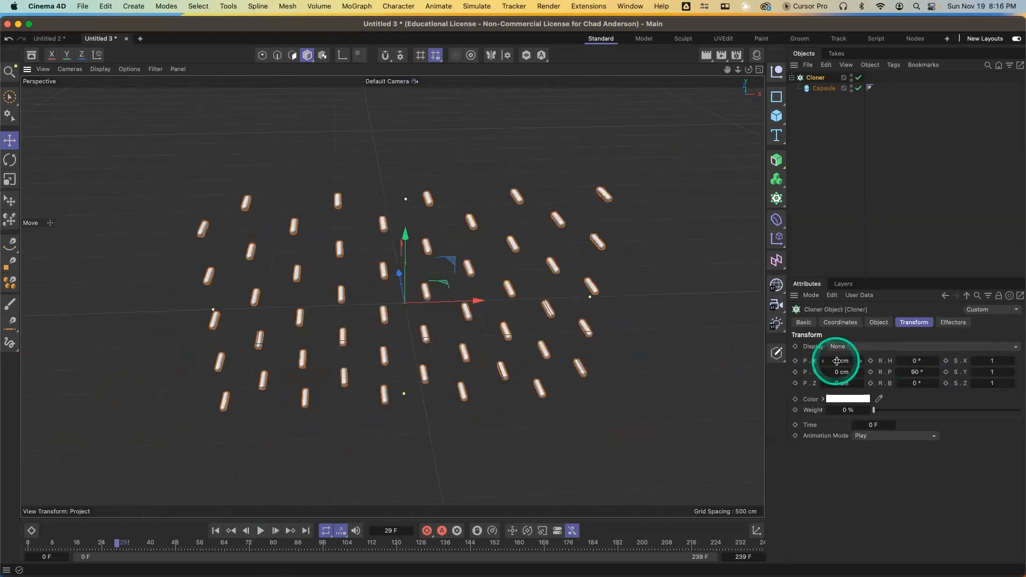
Set the Cloner's count width and count height to 20
{"action": "left_click", "coordinate": [880, 322]}
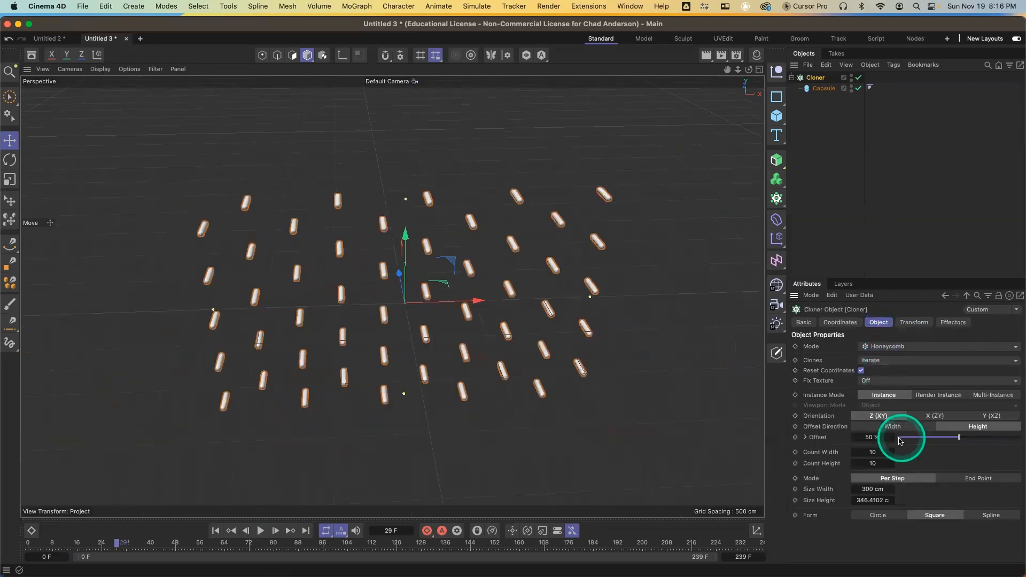
{"action": "double_click", "coordinate": [884, 452]}
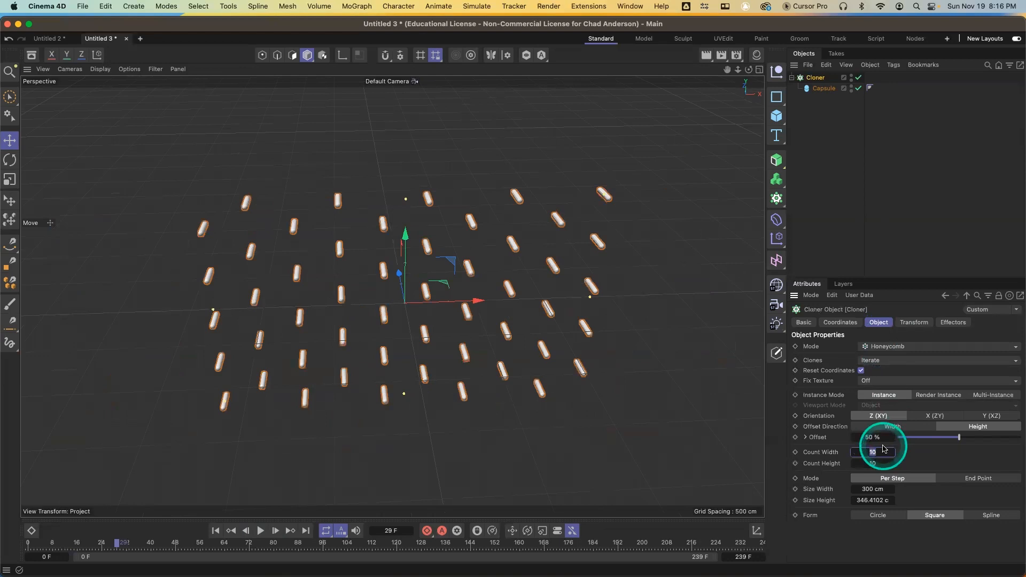
{"action": "type", "text": "20"}
{"action": "key", "text": "Tab"}
{"action": "type", "text": "20"}
{"action": "key", "text": "Tab"}
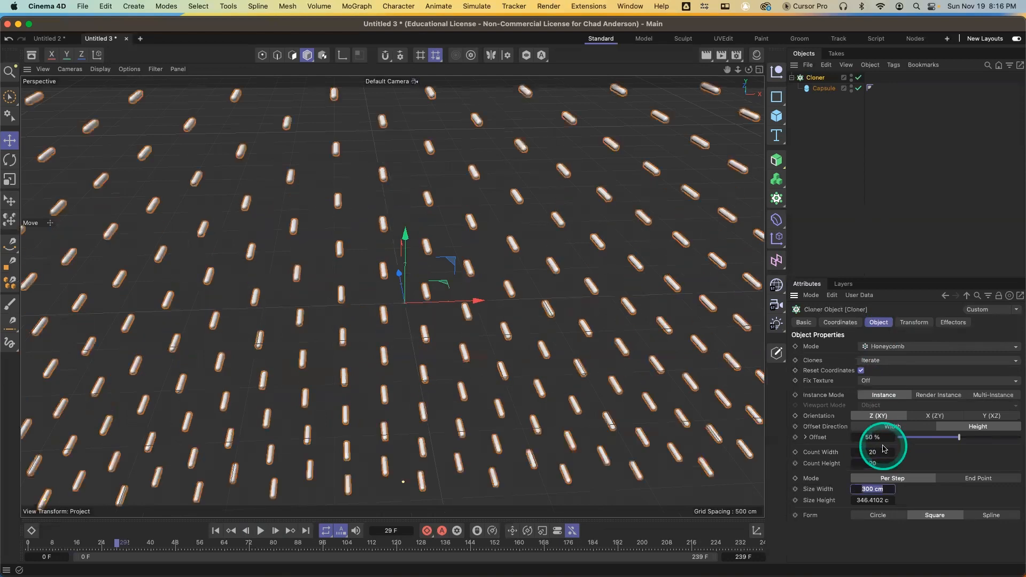
Set the honeycomb size width to about 37 cm, both counts to 30, and size height to about 101 cm
{"action": "left_click", "coordinate": [855, 494]}
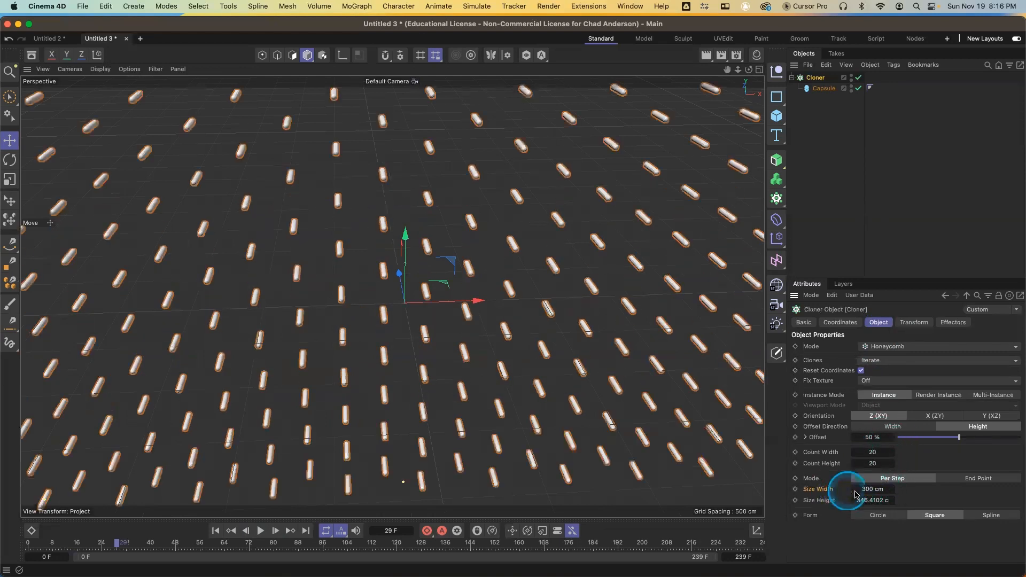
{"action": "mouse_move", "coordinate": [855, 493]}
{"action": "left_mouse_down"}
{"action": "mouse_move", "coordinate": [854, 503]}
{"action": "mouse_move", "coordinate": [854, 487]}
{"action": "mouse_move", "coordinate": [879, 480]}
{"action": "left_mouse_up"}
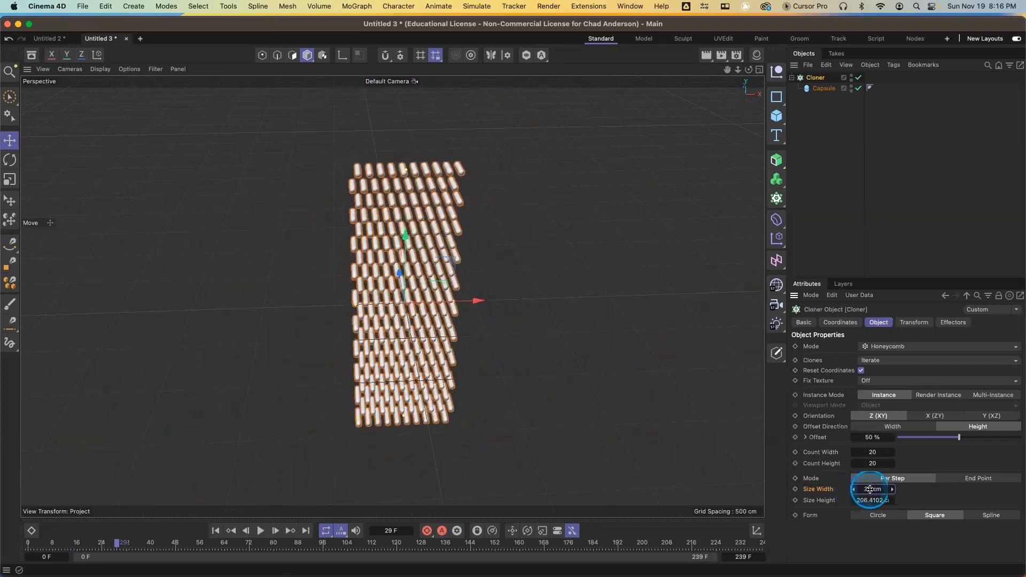
{"action": "left_click_drag", "start_coordinate": [886, 454], "coordinate": [905, 456]}
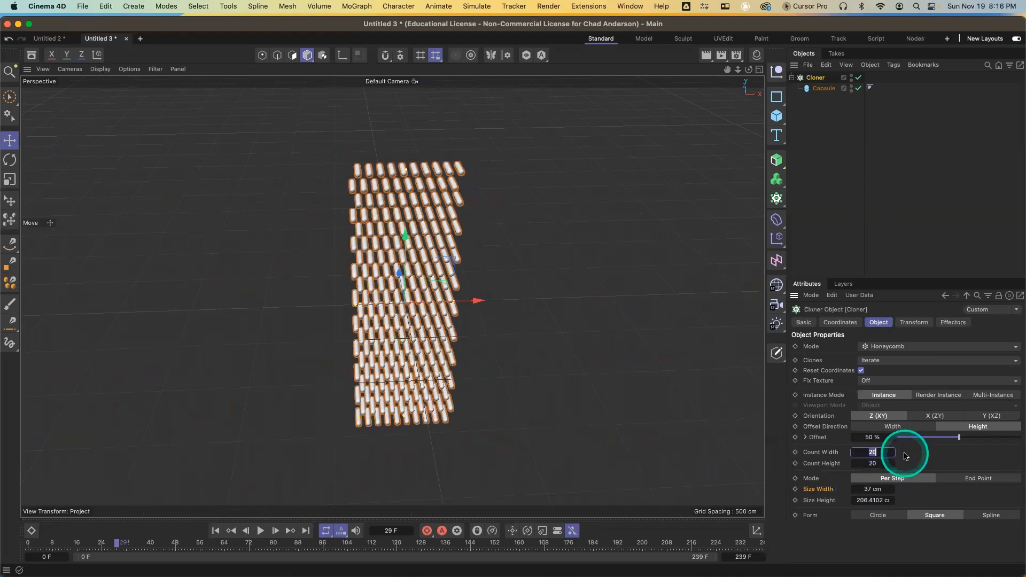
{"action": "key", "text": "Return"}
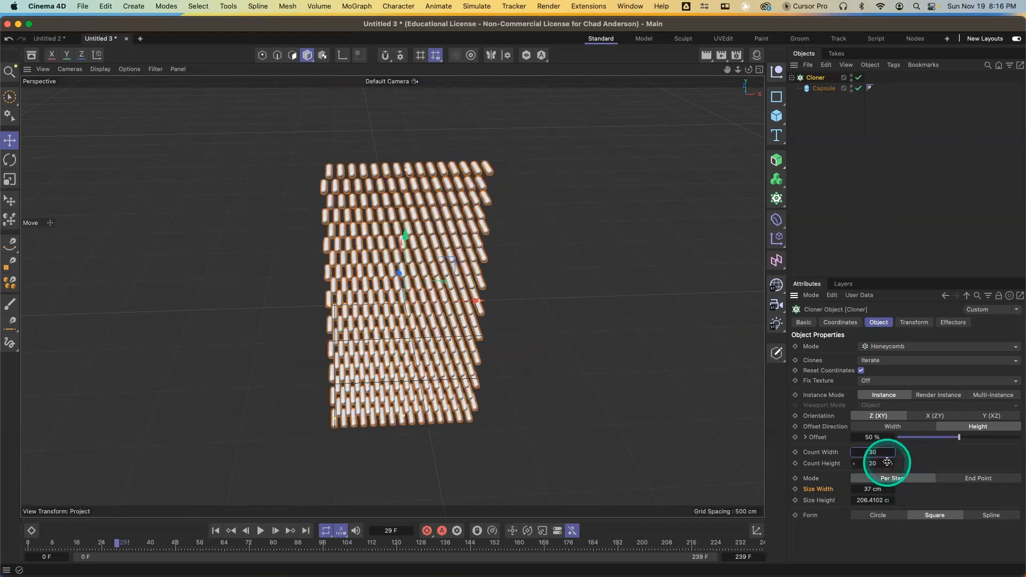
{"action": "left_click", "coordinate": [884, 463]}
{"action": "type", "text": "30"}
{"action": "key", "text": "Return"}
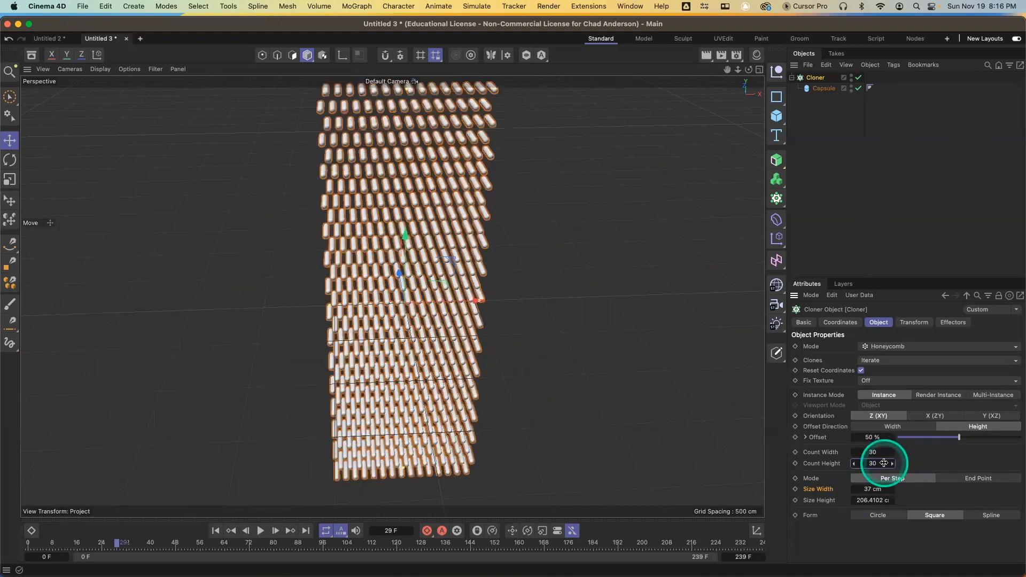
{"action": "left_click_drag", "start_coordinate": [873, 497], "coordinate": [851, 503]}
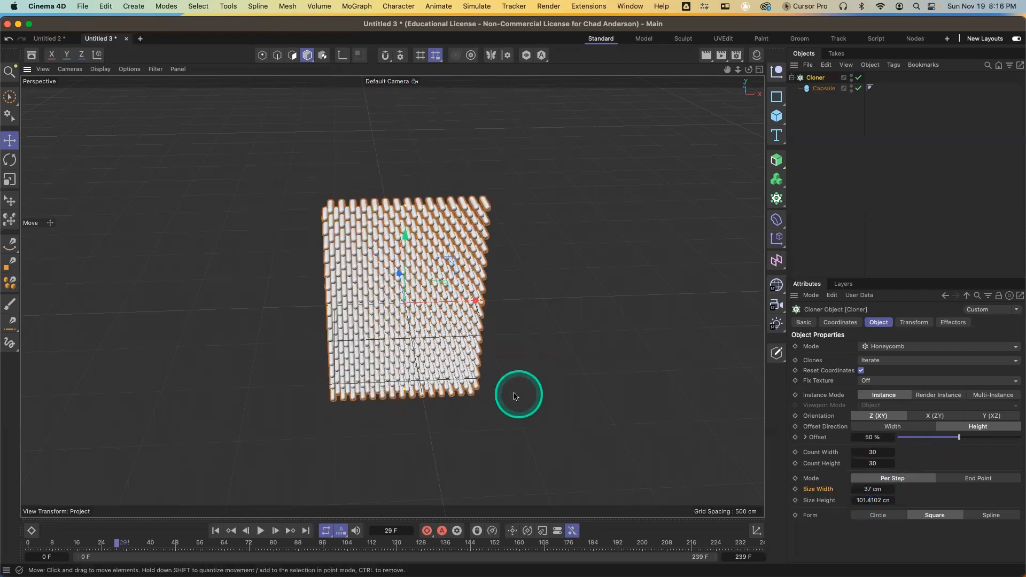
Render a viewport preview of the honeycomb capsule grid
{"action": "left_click_drag", "start_coordinate": [515, 396], "coordinate": [509, 372], "text": "alt"}
{"action": "key", "text": "super+r"}
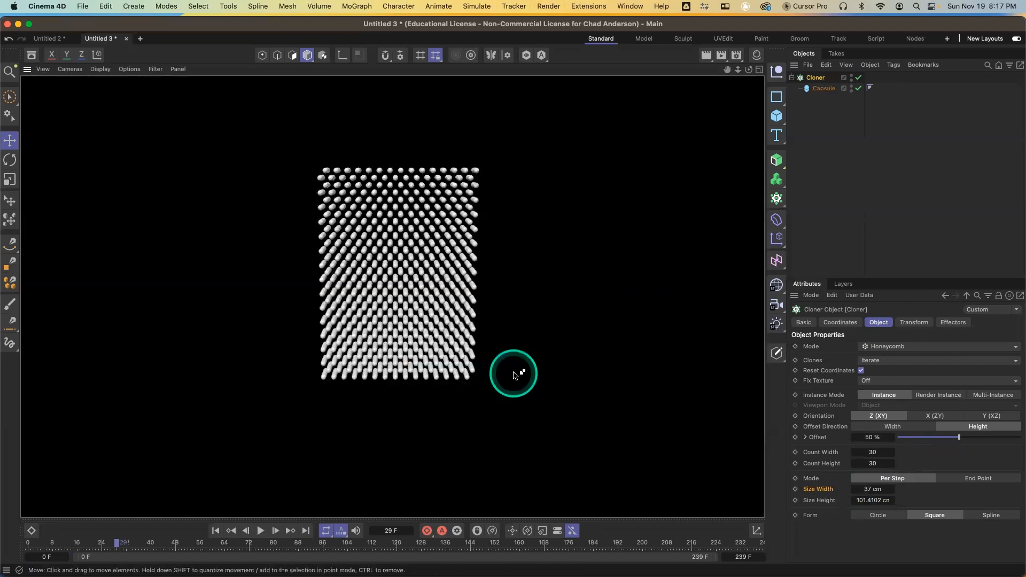
{"action": "left_click", "coordinate": [555, 331]}
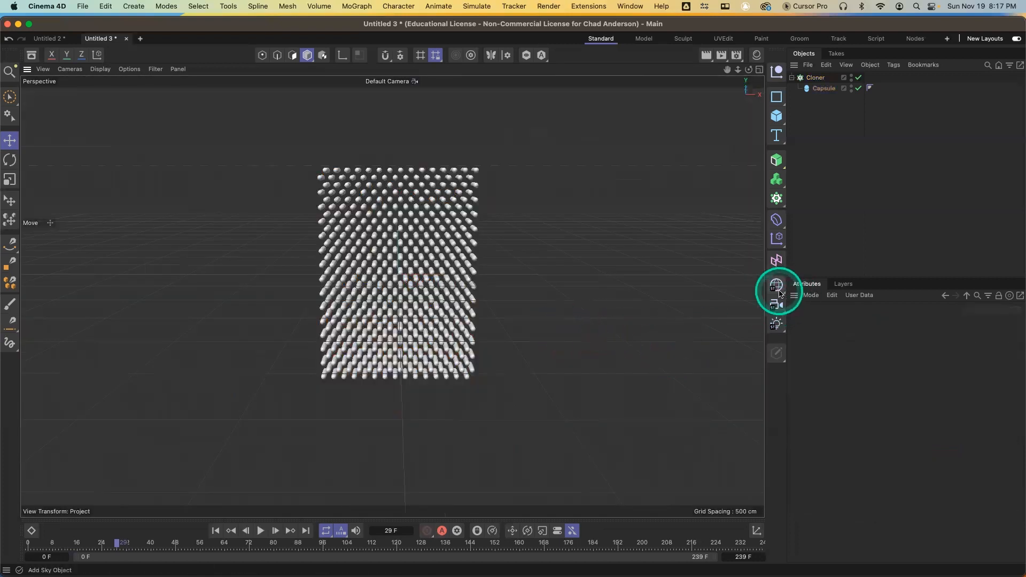
Add a Physical Sky to the scene
{"action": "left_click", "coordinate": [779, 326]}
{"action": "left_click", "coordinate": [819, 510]}
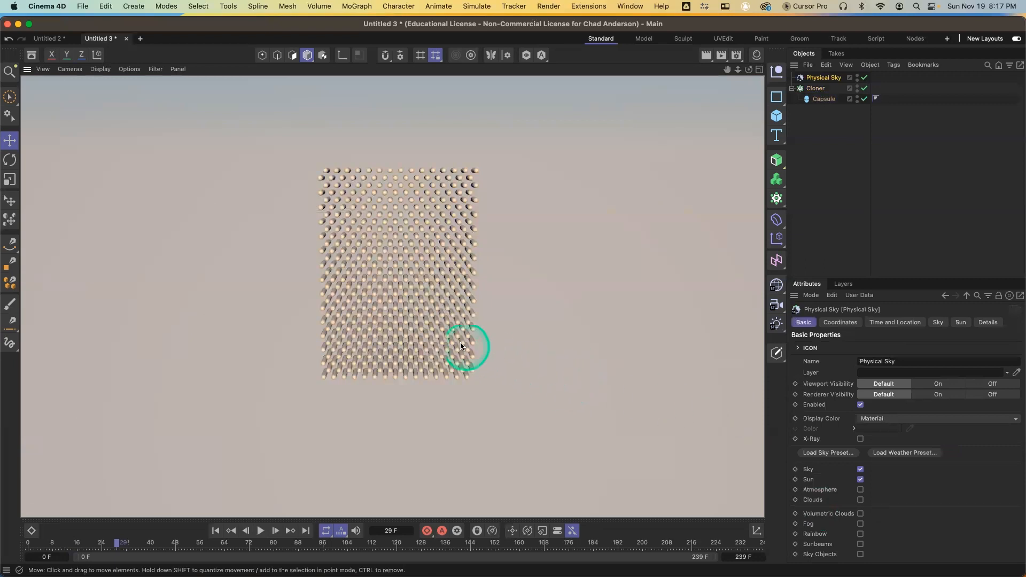
Add a Shader effector to the selected Cloner
{"action": "right_click_drag", "start_coordinate": [438, 330], "coordinate": [436, 252], "text": "alt"}
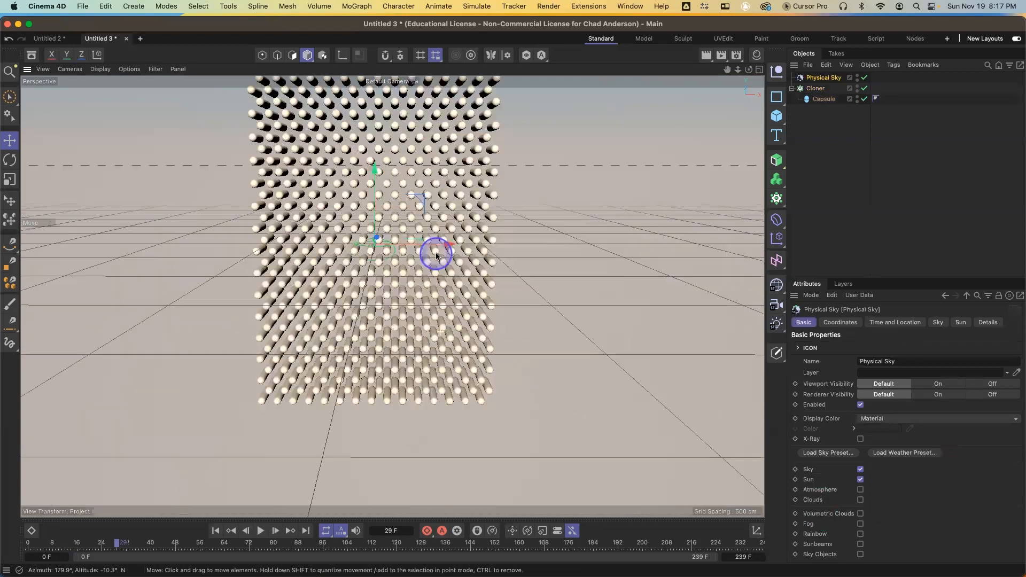
{"action": "middle_click_drag", "start_coordinate": [437, 267], "coordinate": [467, 314], "text": "alt"}
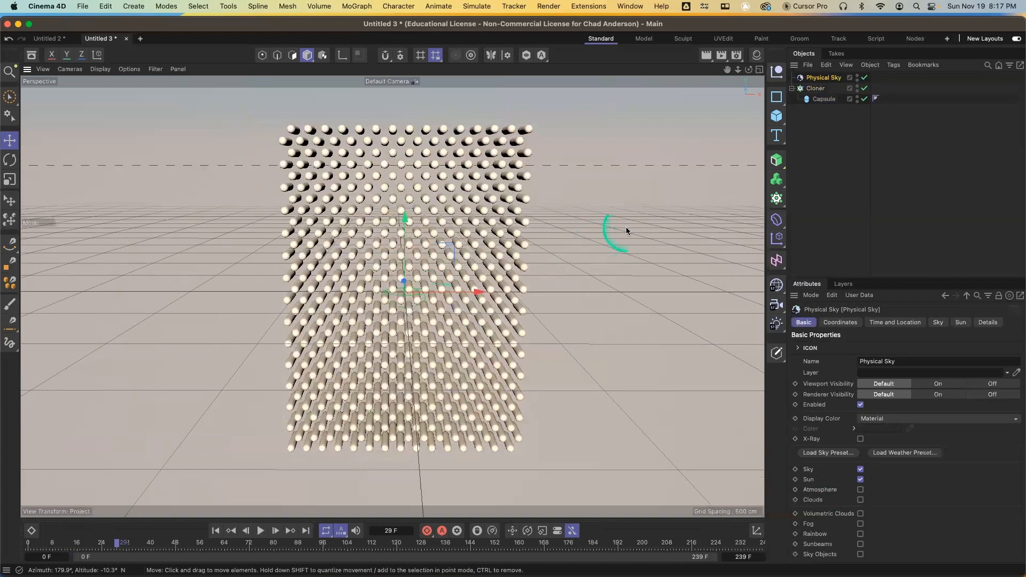
{"action": "left_click", "coordinate": [815, 89]}
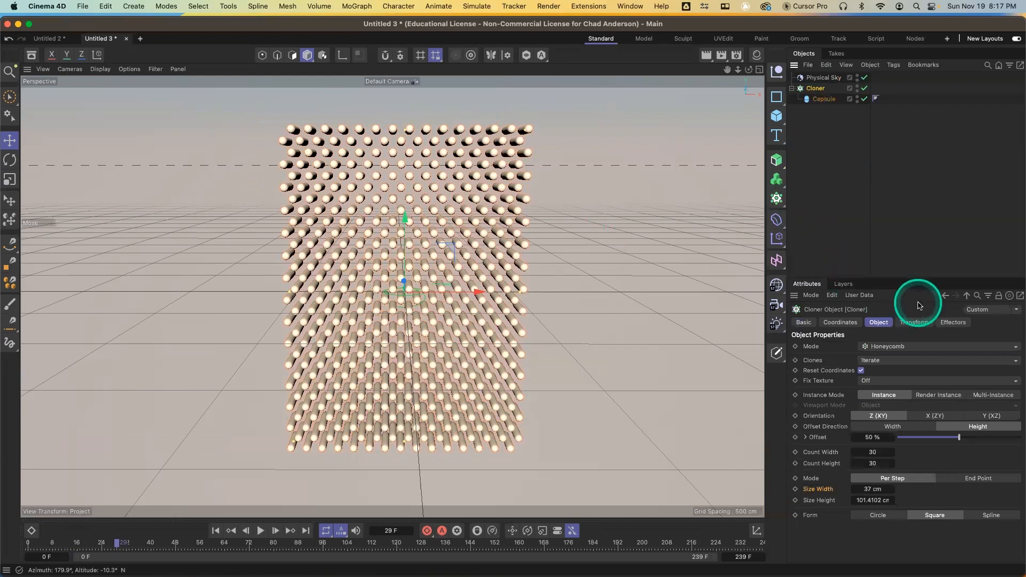
{"action": "left_click", "coordinate": [953, 323]}
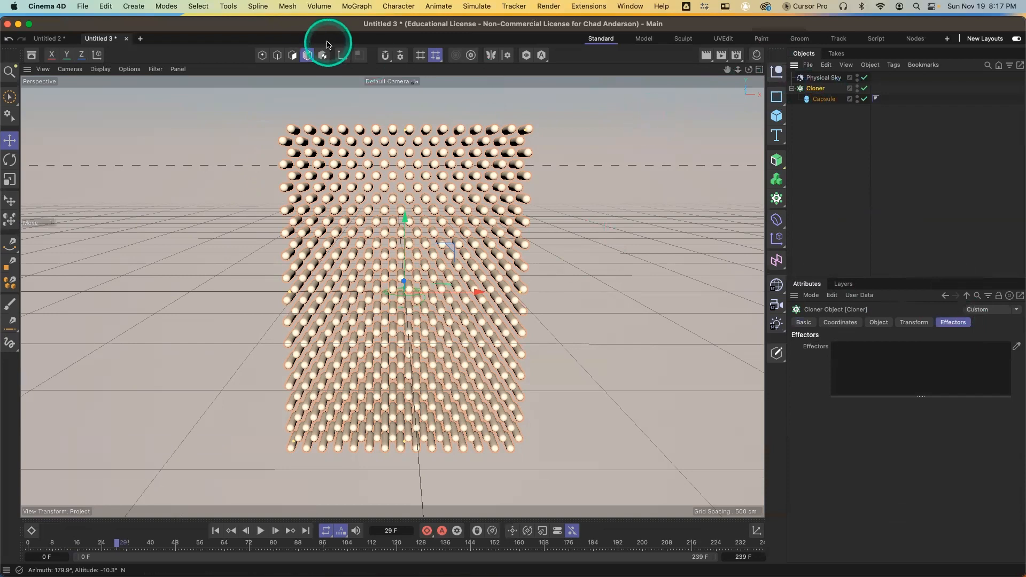
{"action": "left_click", "coordinate": [357, 8]}
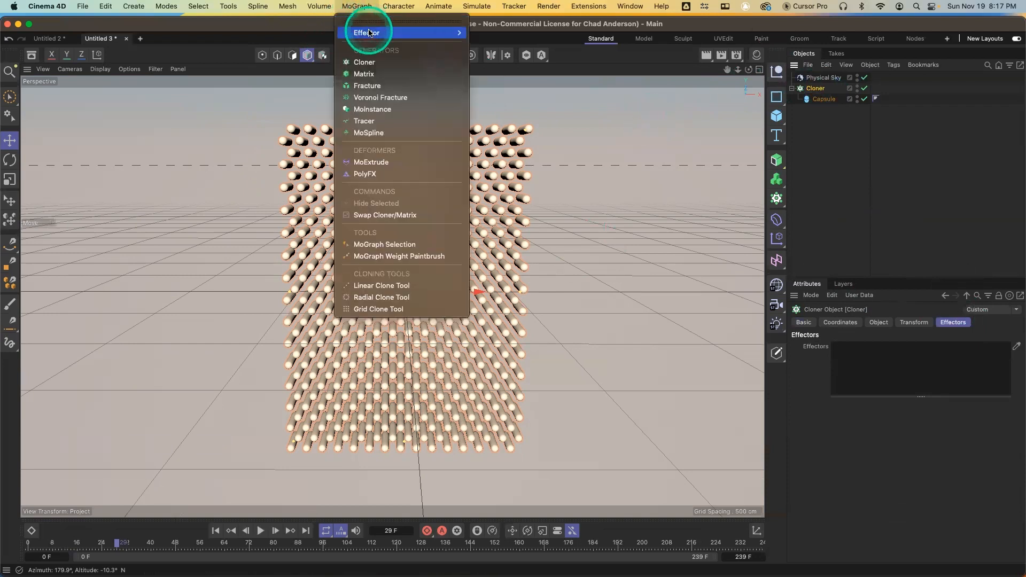
{"action": "mouse_move", "coordinate": [369, 32]}
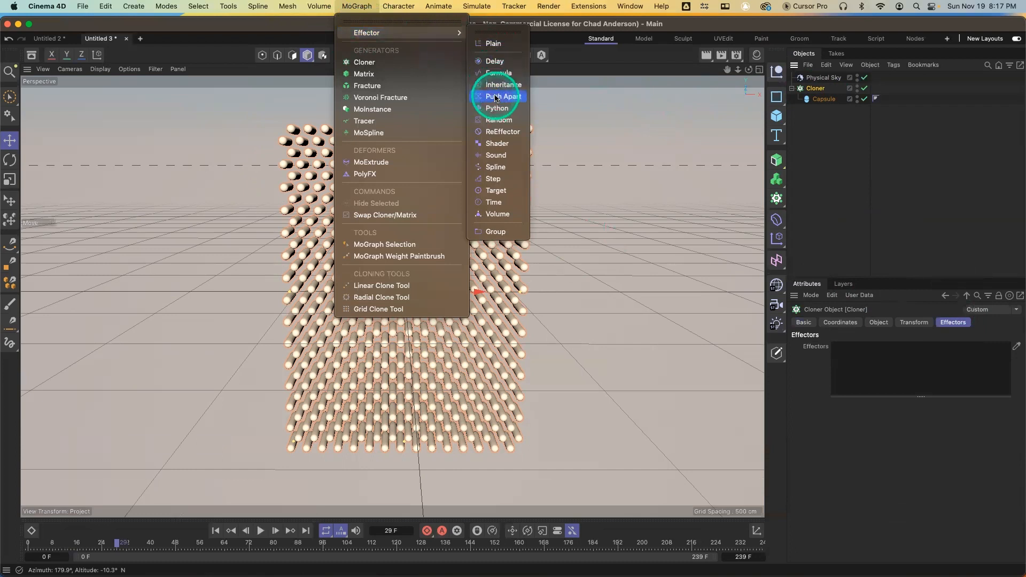
{"action": "left_click", "coordinate": [488, 144]}
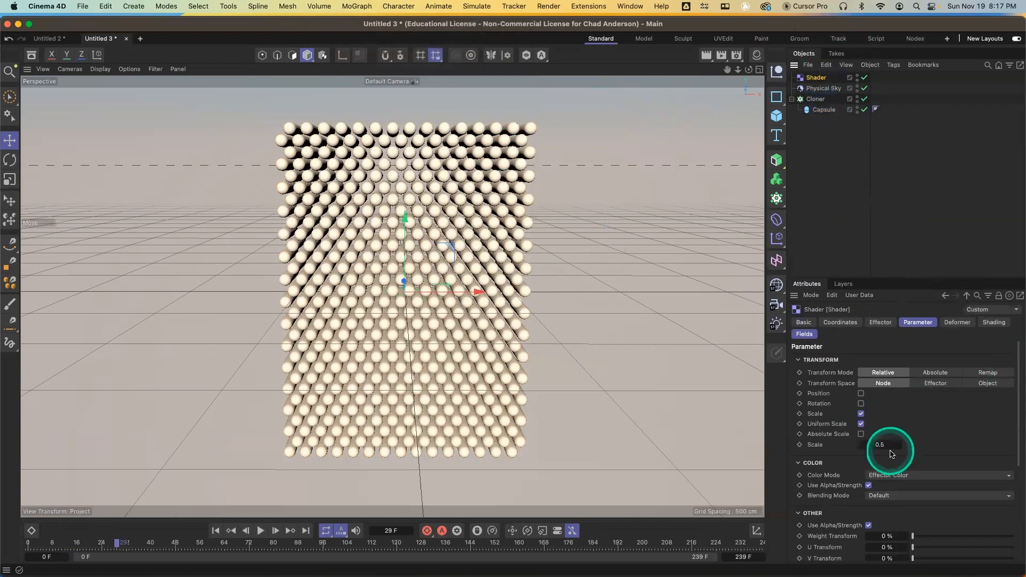
In the Shader effector's parameters, disable Scale, enable Position and set P.Y to 150 cm
{"action": "left_click", "coordinate": [861, 415]}
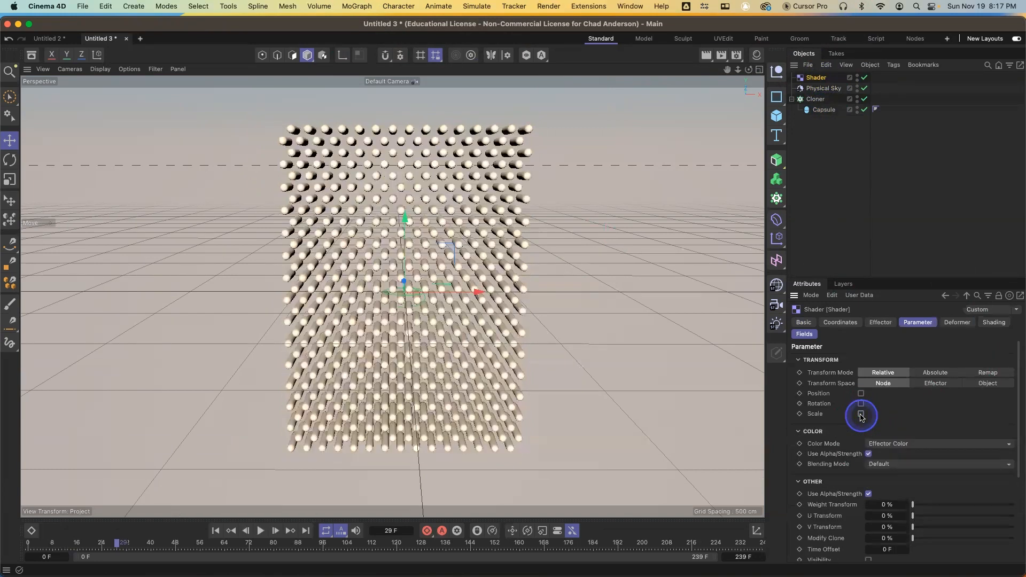
{"action": "left_click", "coordinate": [862, 394]}
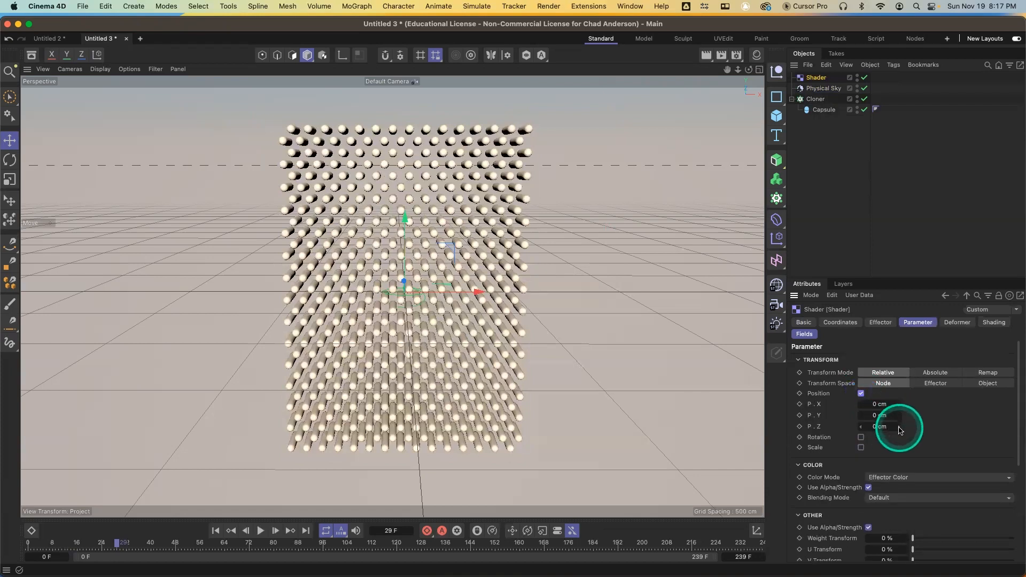
{"action": "left_click_drag", "start_coordinate": [901, 428], "coordinate": [873, 412]}
{"action": "key", "text": "super+z"}
{"action": "left_click", "coordinate": [872, 415]}
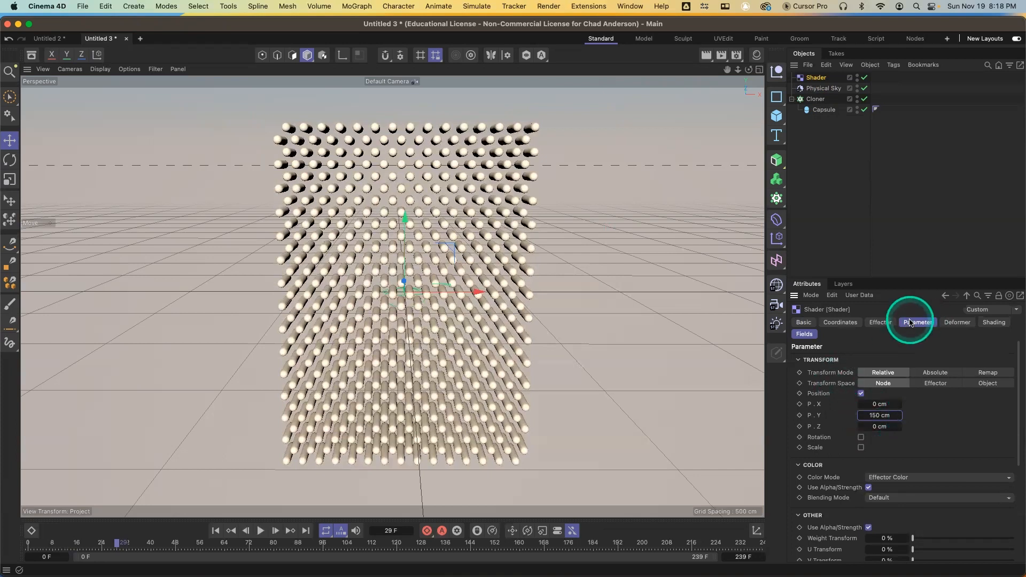
Load a Gradient shader into the Shader effector's shading channel
{"action": "left_click", "coordinate": [993, 323]}
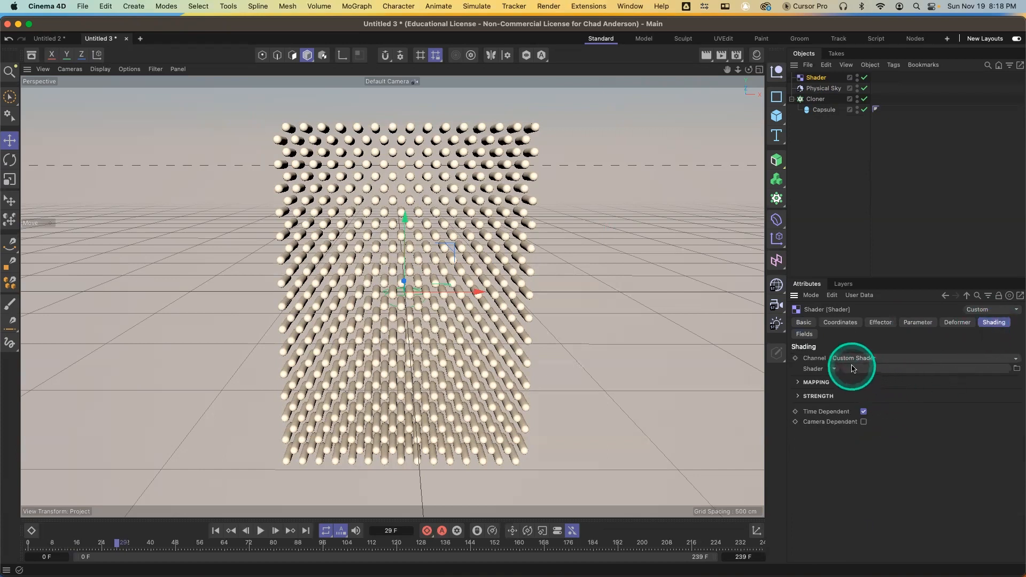
{"action": "left_click", "coordinate": [836, 370]}
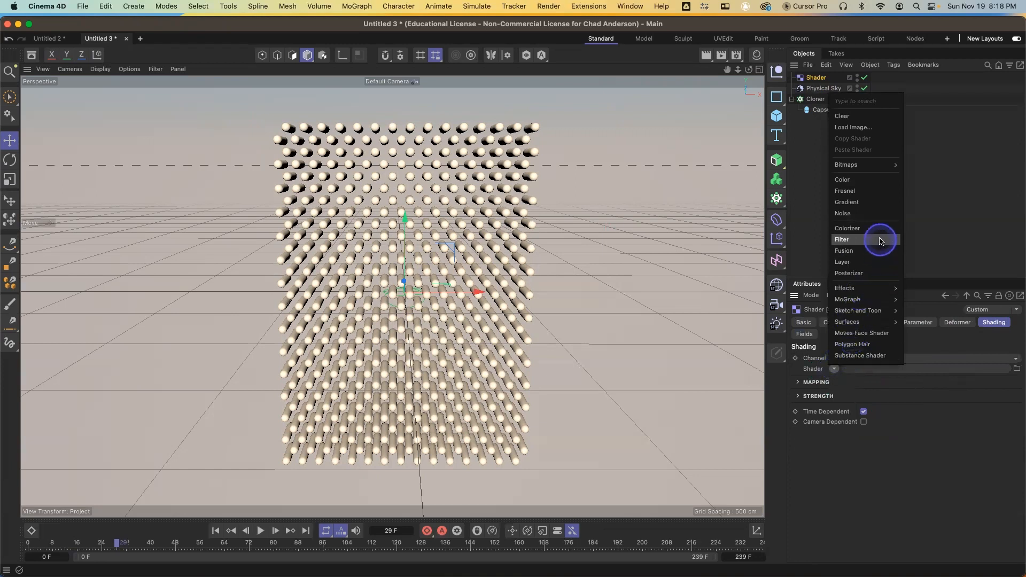
{"action": "left_click", "coordinate": [854, 203]}
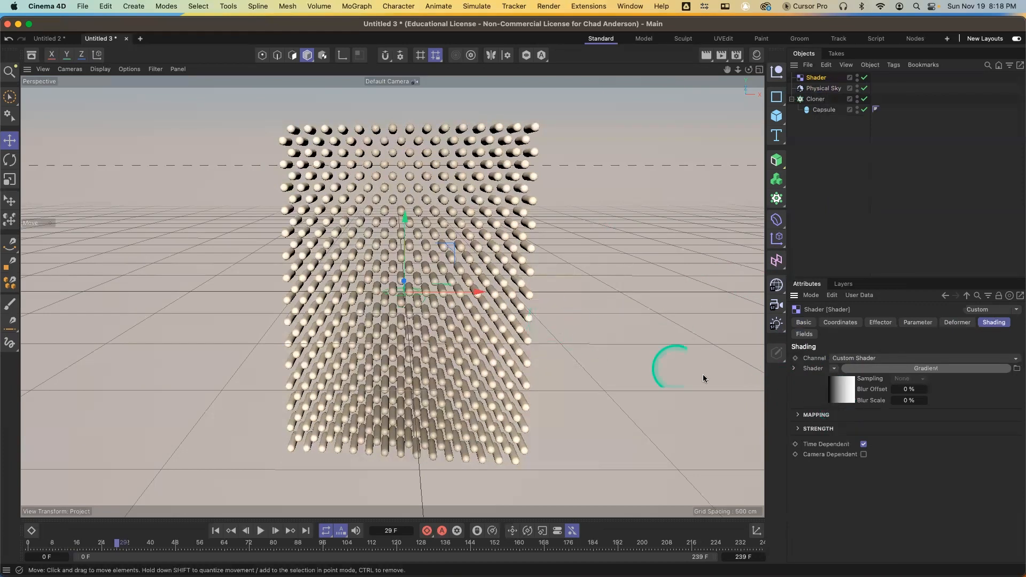
{"action": "left_click", "coordinate": [860, 391]}
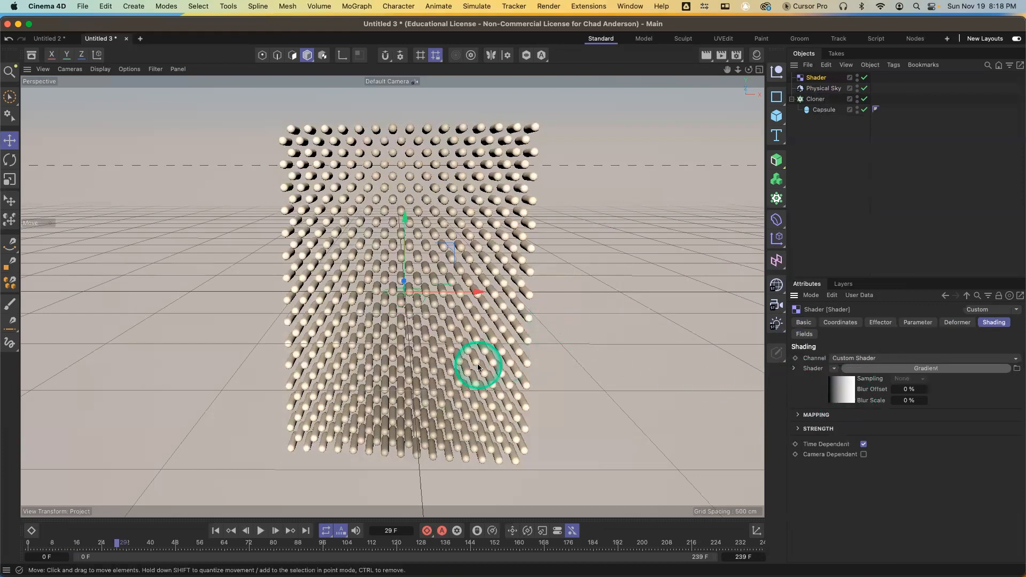
Raise the Shader effector's P.Y position to 388 cm
{"action": "left_click_drag", "start_coordinate": [463, 374], "coordinate": [452, 333], "text": "alt"}
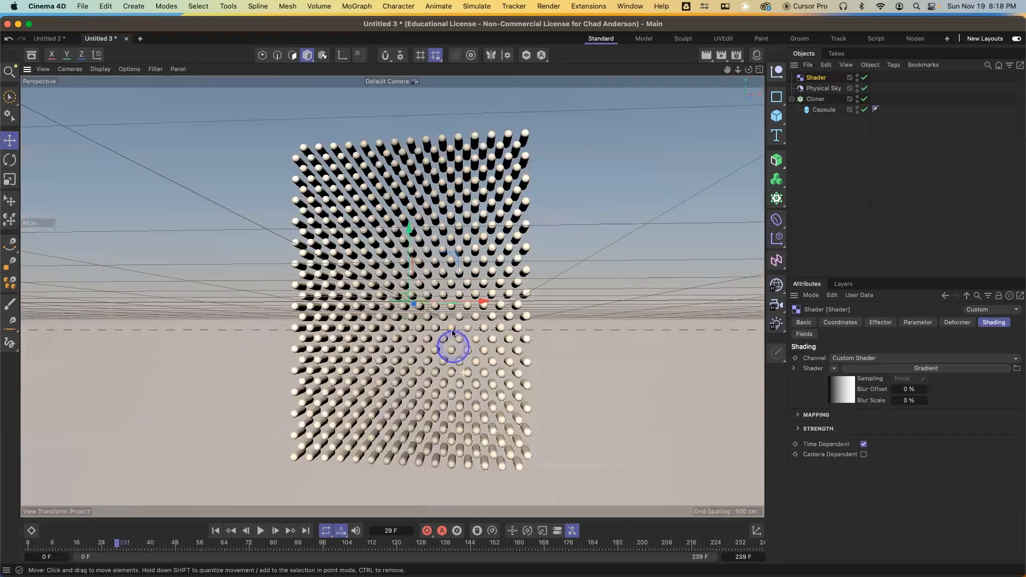
{"action": "left_click_drag", "start_coordinate": [464, 285], "coordinate": [440, 450], "text": "alt"}
{"action": "left_click_drag", "start_coordinate": [481, 383], "coordinate": [420, 442], "text": "alt"}
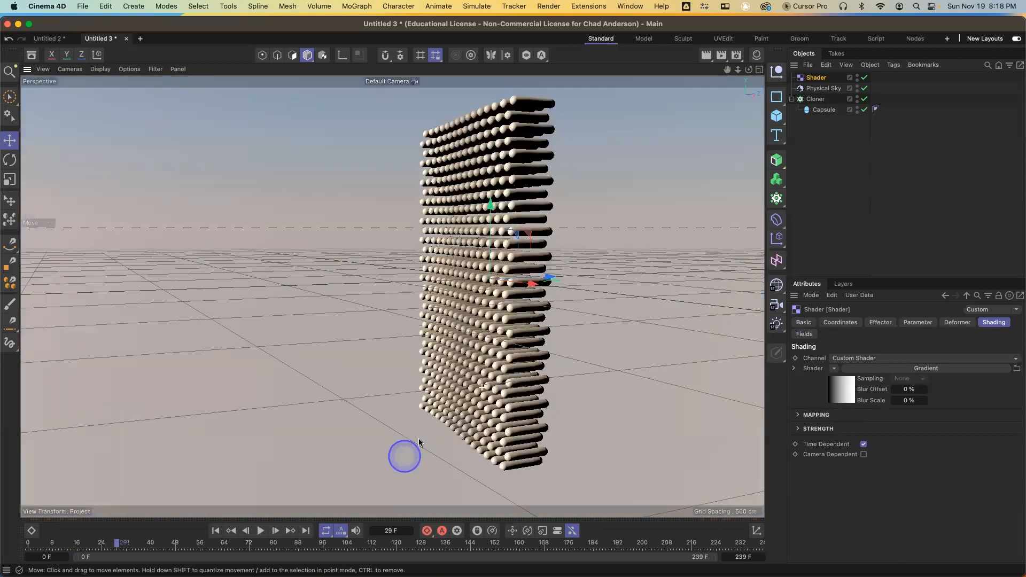
{"action": "left_click", "coordinate": [927, 328]}
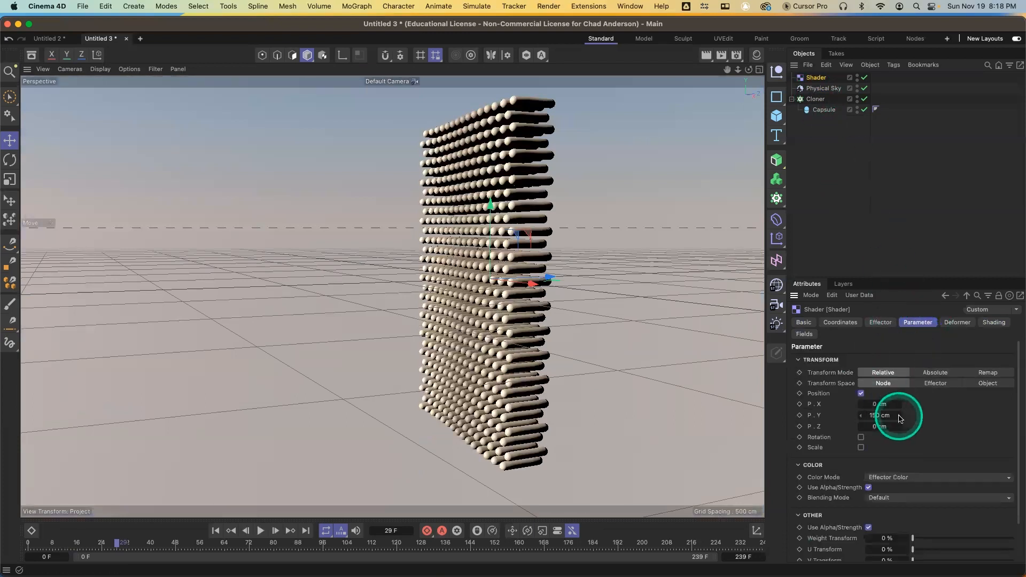
{"action": "left_click_drag", "start_coordinate": [899, 415], "coordinate": [901, 417]}
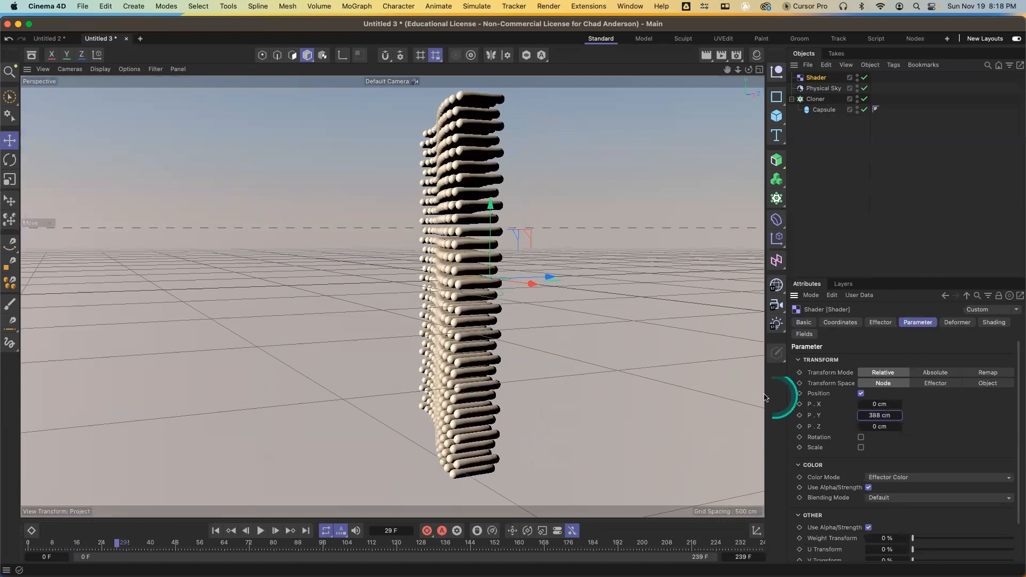
Open the Gradient shader's settings from the Shader effector's shading
{"action": "left_click_drag", "start_coordinate": [554, 347], "coordinate": [956, 267], "text": "alt"}
{"action": "left_click", "coordinate": [996, 323]}
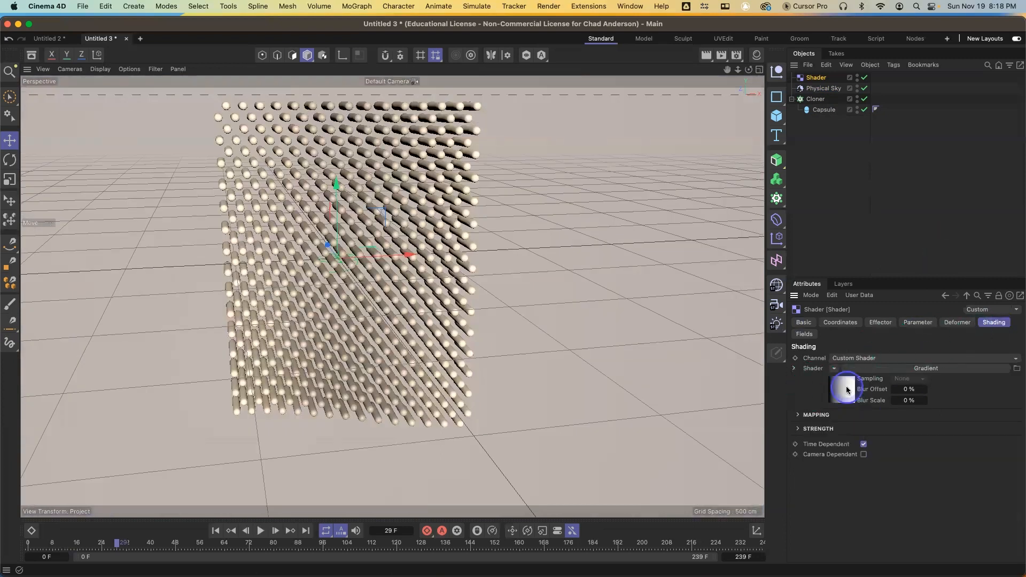
{"action": "left_click", "coordinate": [846, 390]}
Try narrowing the gradient by dragging its black and white knots toward the centre
{"action": "left_click_drag", "start_coordinate": [845, 432], "coordinate": [914, 433]}
{"action": "mouse_move", "coordinate": [1008, 433]}
{"action": "left_mouse_down"}
{"action": "mouse_move", "coordinate": [916, 434]}
{"action": "mouse_move", "coordinate": [944, 435]}
{"action": "left_mouse_up"}
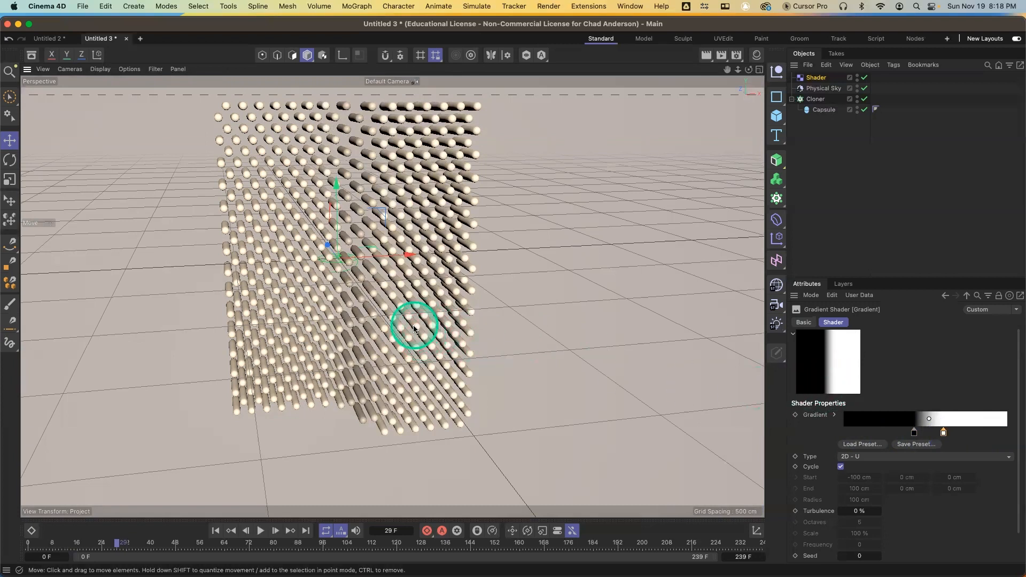
{"action": "left_click_drag", "start_coordinate": [412, 325], "coordinate": [181, 319], "text": "alt"}
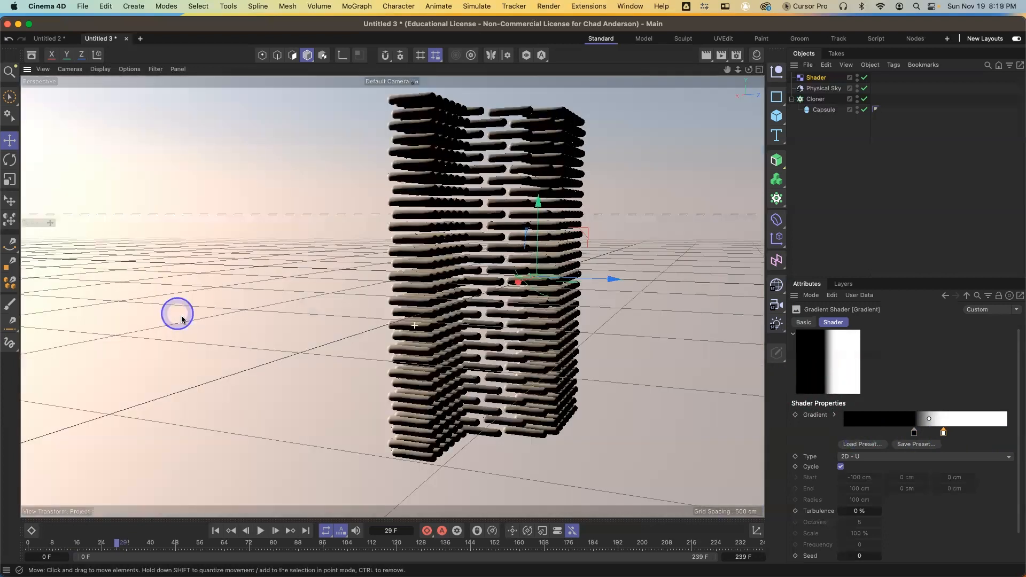
{"action": "left_click_drag", "start_coordinate": [304, 367], "coordinate": [375, 345], "text": "alt"}
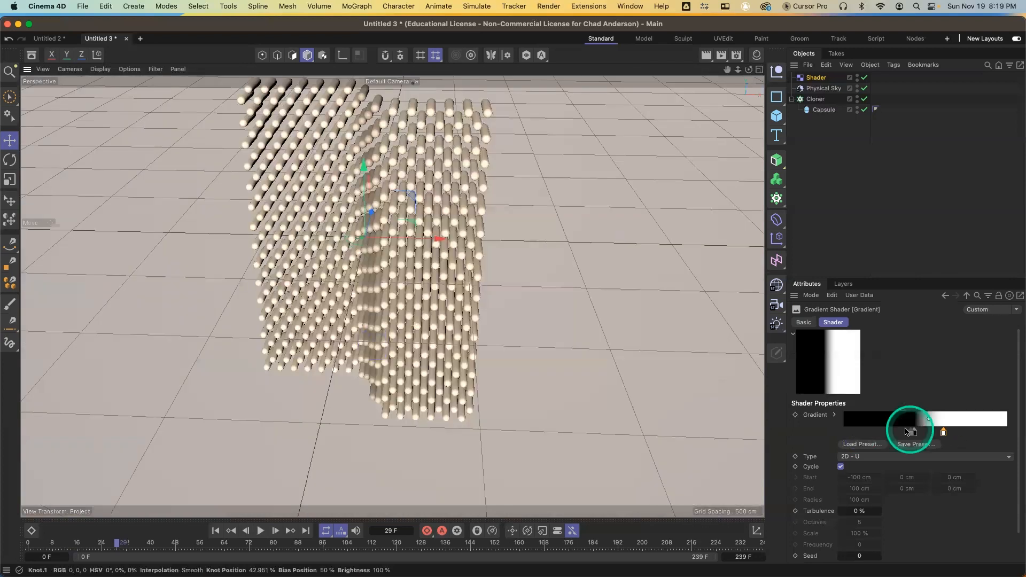
Return the black and white knots to the gradient's ends and add two new knots between them
{"action": "left_click_drag", "start_coordinate": [913, 433], "coordinate": [844, 432]}
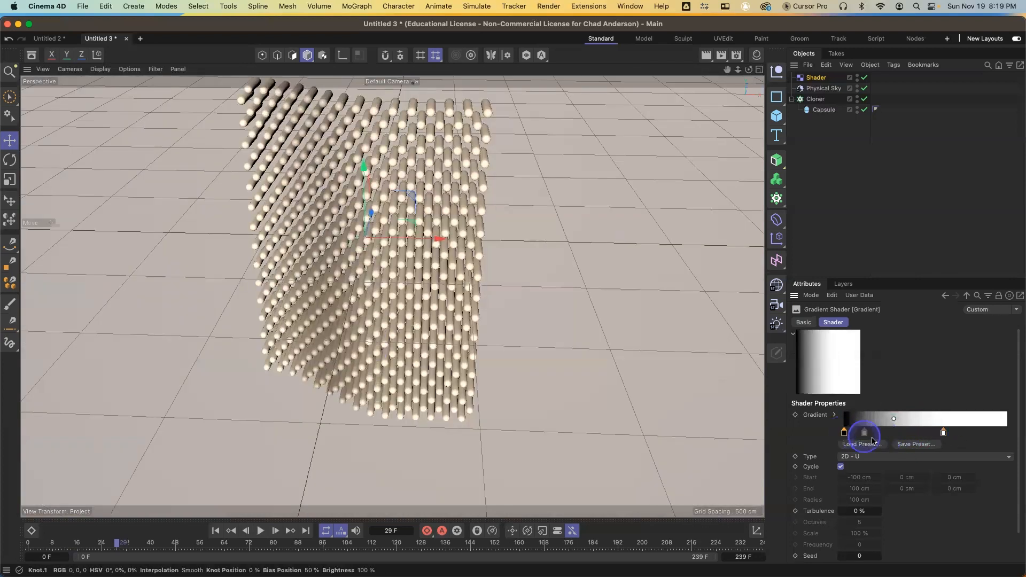
{"action": "left_click_drag", "start_coordinate": [938, 433], "coordinate": [996, 427]}
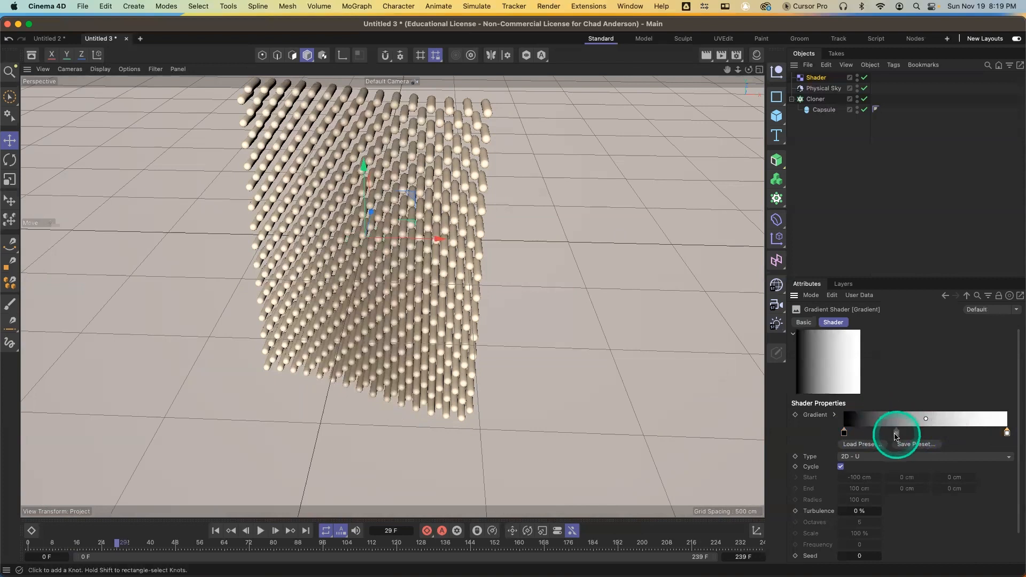
{"action": "left_click", "coordinate": [892, 433]}
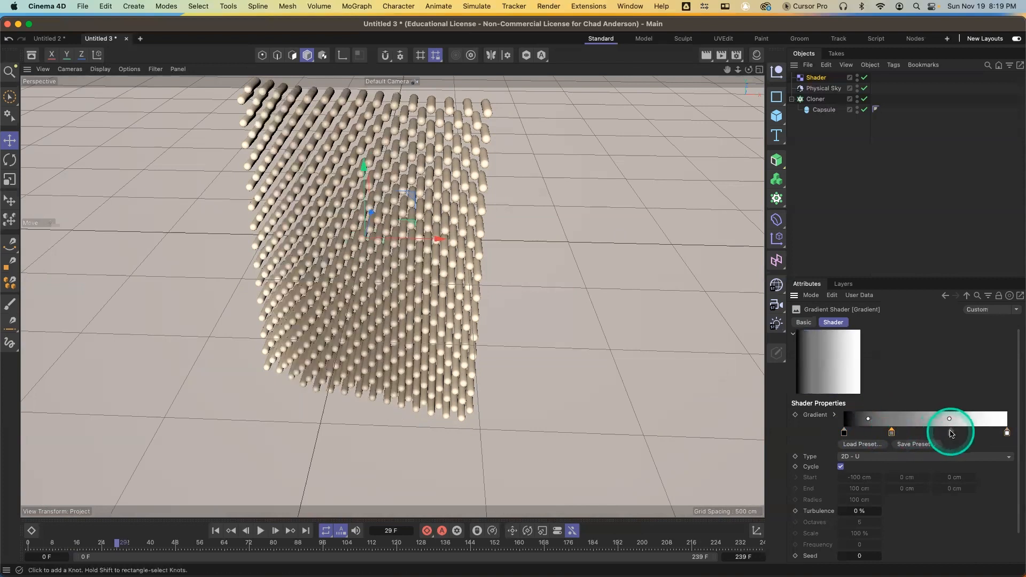
{"action": "left_click", "coordinate": [951, 433]}
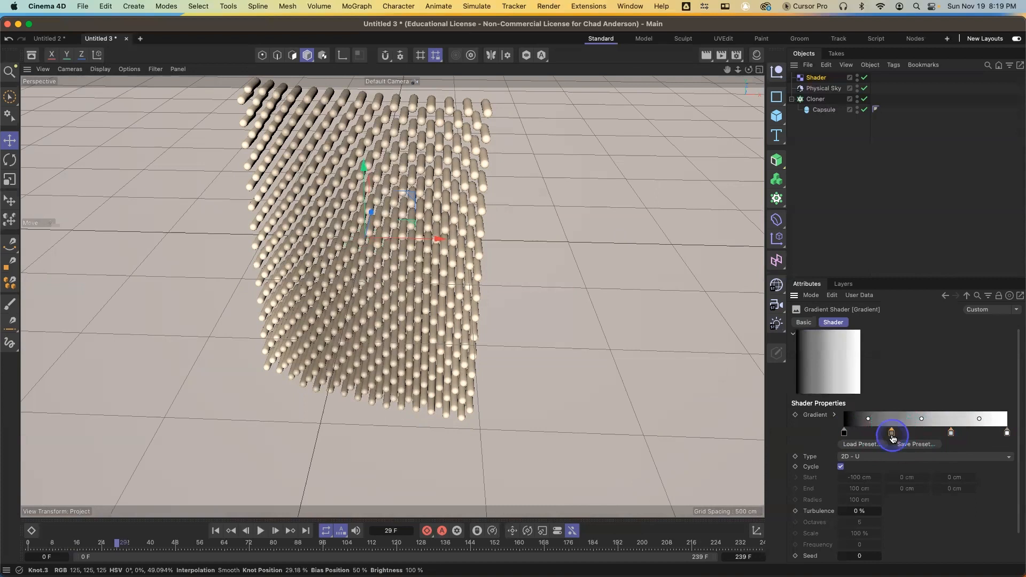
Set the first new gradient knot's brightness value to 95%
{"action": "double_click", "coordinate": [892, 433]}
{"action": "left_click_drag", "start_coordinate": [791, 483], "coordinate": [891, 481]}
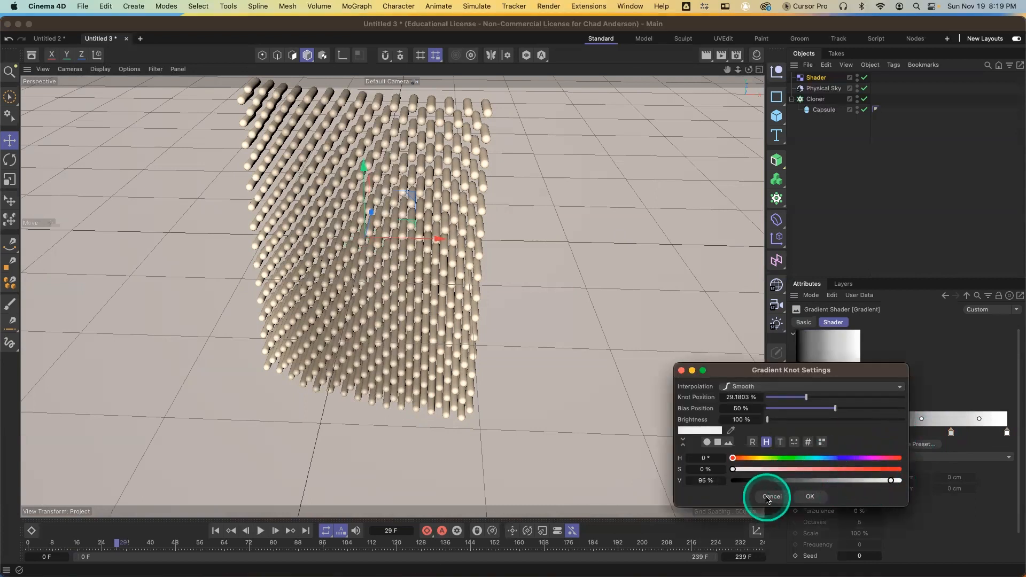
{"action": "left_click", "coordinate": [810, 496]}
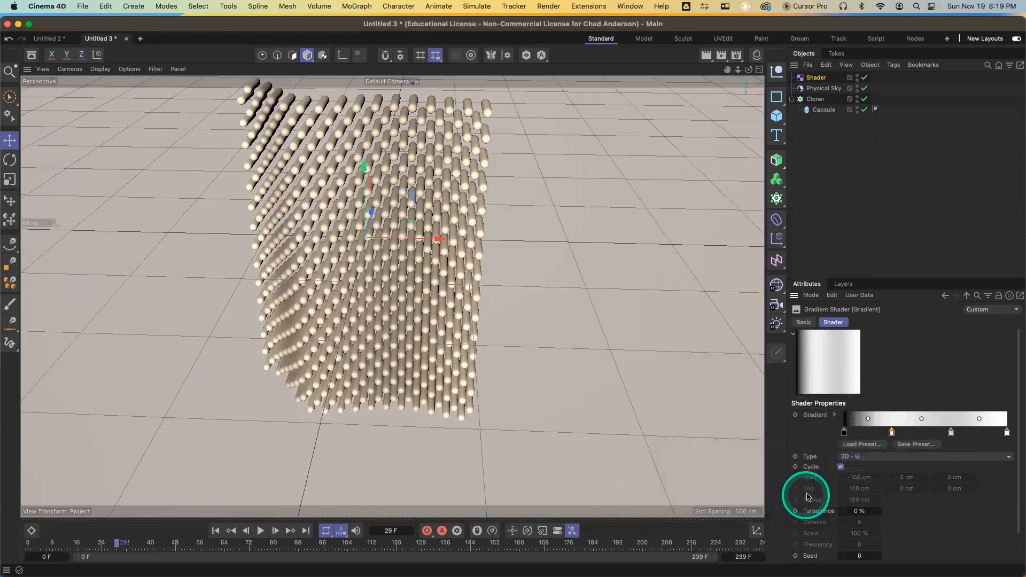
Darken the second new gradient knot to black
{"action": "double_click", "coordinate": [952, 431]}
{"action": "left_click_drag", "start_coordinate": [866, 456], "coordinate": [722, 476]}
{"action": "left_click", "coordinate": [809, 494]}
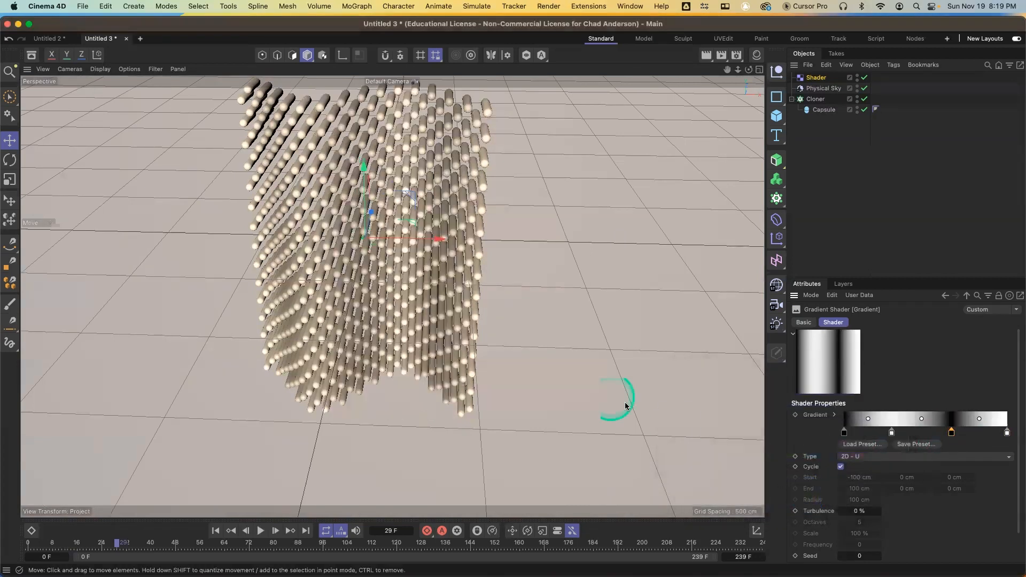
Shift the bias handle between the middle gradient knots toward the black knot
{"action": "mouse_move", "coordinate": [462, 343]}
{"action": "left_mouse_down", "text": "alt"}
{"action": "mouse_move", "coordinate": [264, 355]}
{"action": "mouse_move", "coordinate": [292, 378]}
{"action": "mouse_move", "coordinate": [438, 320]}
{"action": "mouse_move", "coordinate": [453, 336]}
{"action": "left_mouse_up", "text": "alt"}
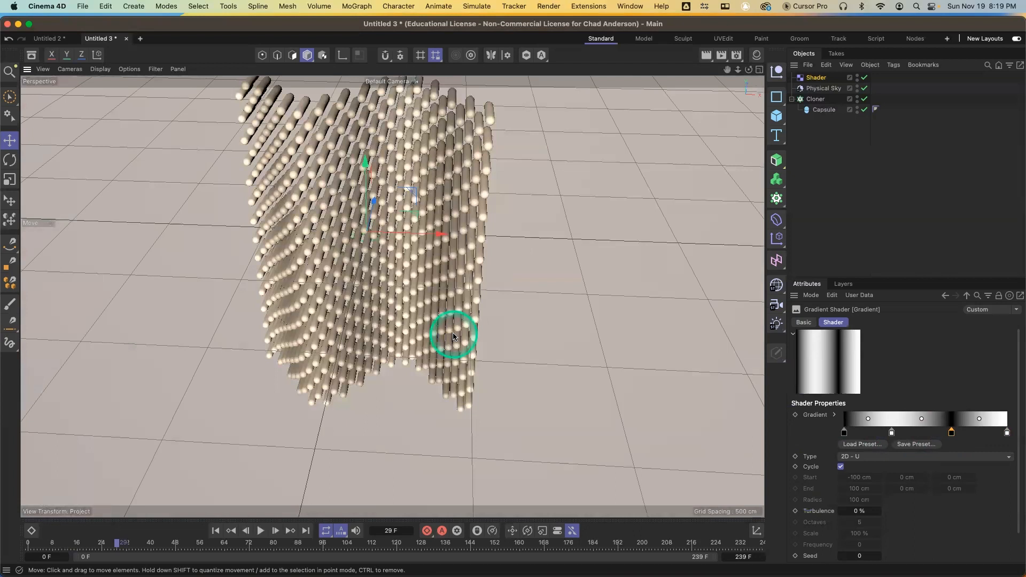
{"action": "left_click", "coordinate": [921, 420]}
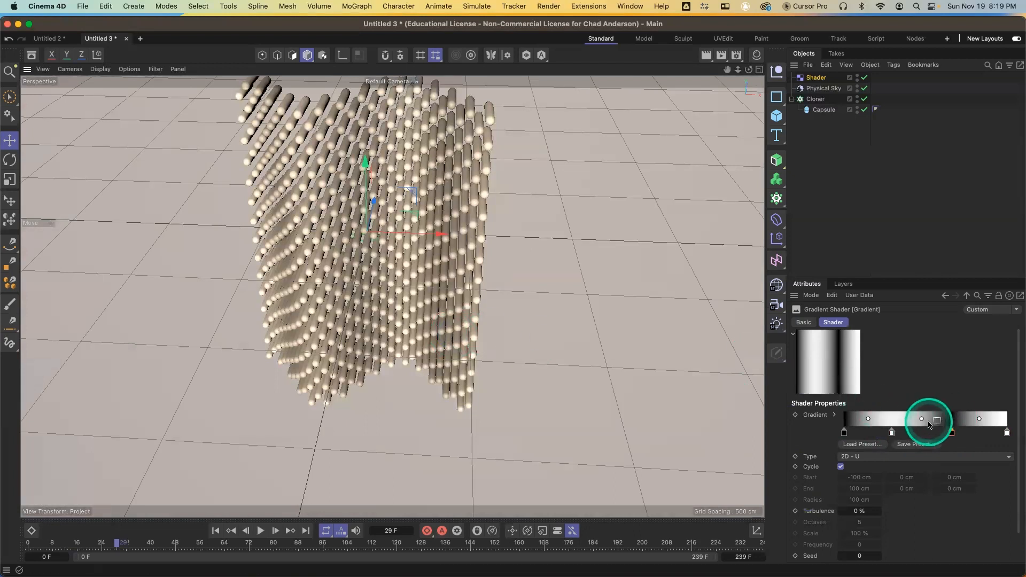
{"action": "mouse_move", "coordinate": [921, 423]}
{"action": "left_mouse_down"}
{"action": "mouse_move", "coordinate": [909, 422]}
{"action": "mouse_move", "coordinate": [986, 420]}
{"action": "mouse_move", "coordinate": [968, 422]}
{"action": "left_mouse_up"}
{"action": "left_click", "coordinate": [982, 422]}
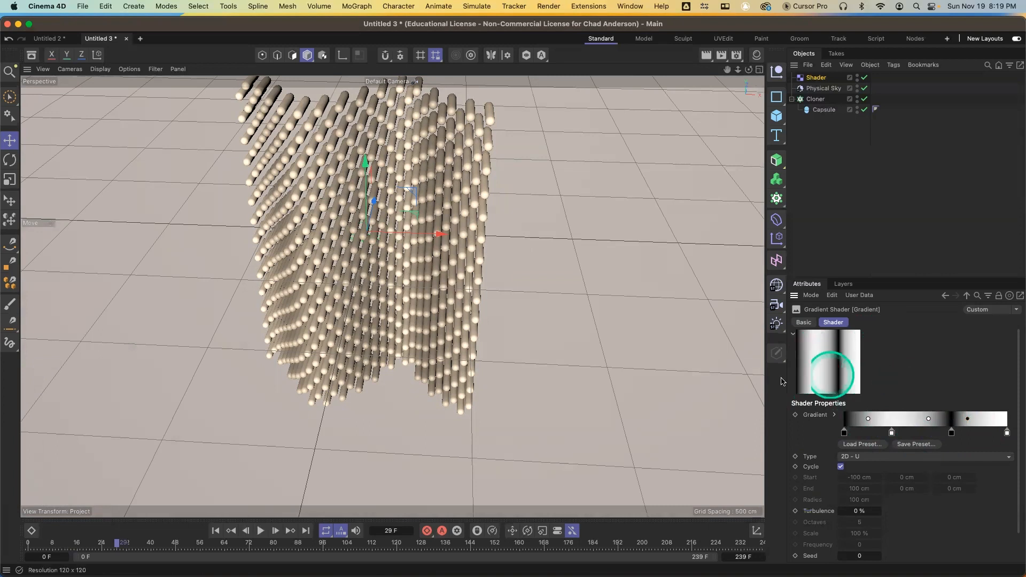
Replace the Shader effector's gradient with a Checkerboard shader
{"action": "left_click", "coordinate": [946, 295]}
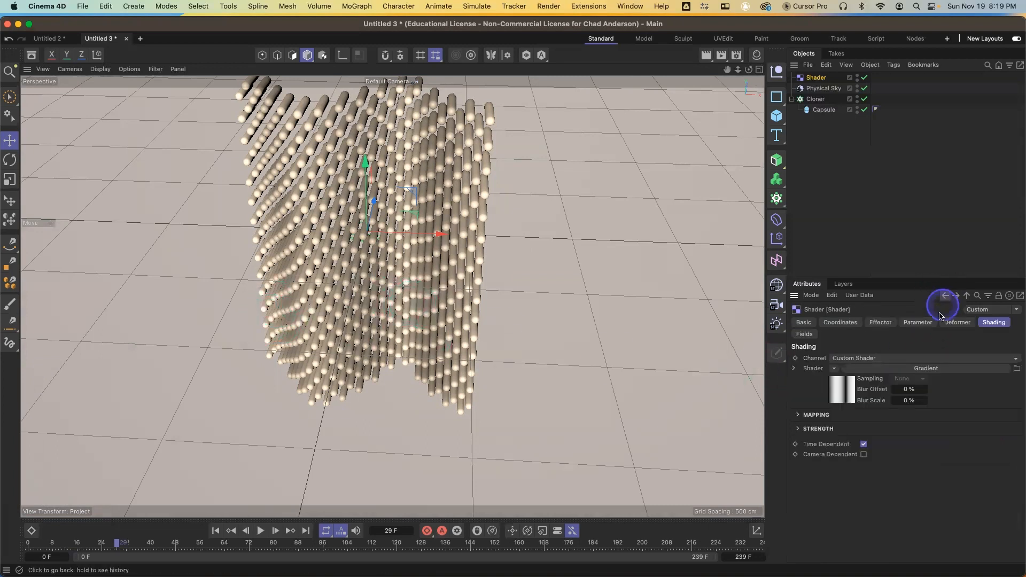
{"action": "left_click", "coordinate": [837, 371]}
{"action": "mouse_move", "coordinate": [866, 328]}
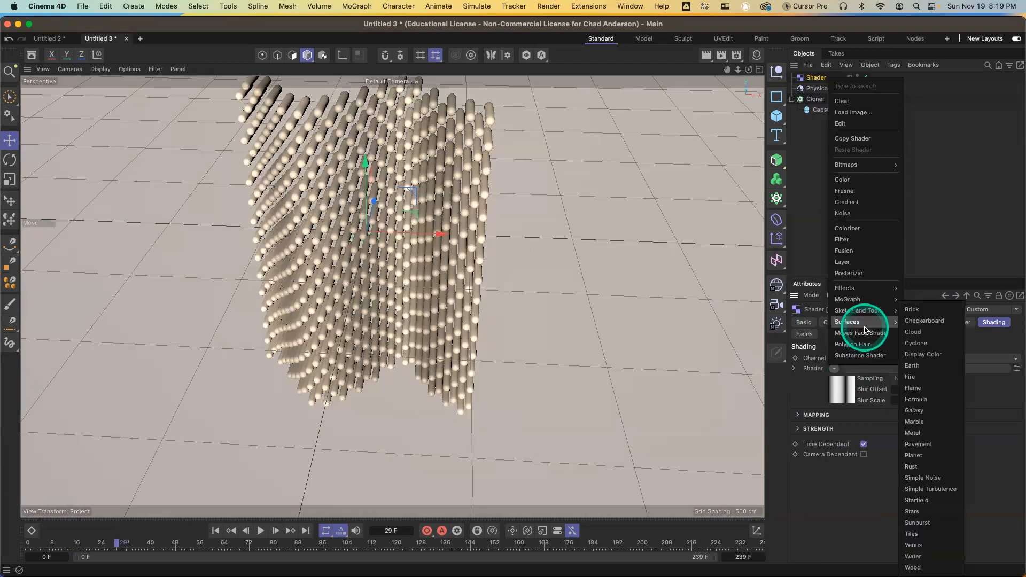
{"action": "left_click", "coordinate": [925, 323]}
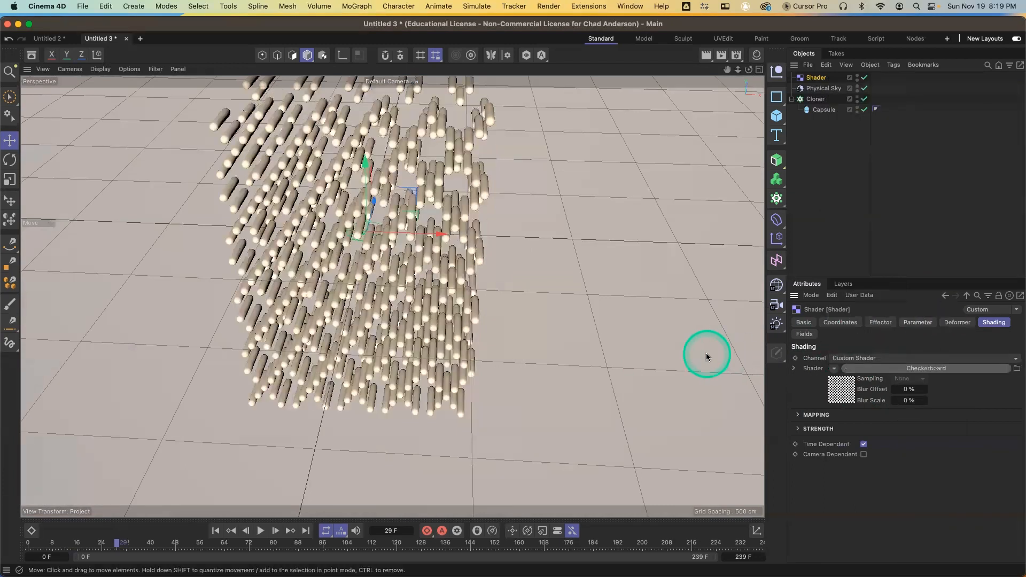
Examine the effect on the clones from several angles and review the Cloner's object settings
{"action": "left_click_drag", "start_coordinate": [449, 320], "coordinate": [428, 287], "text": "alt"}
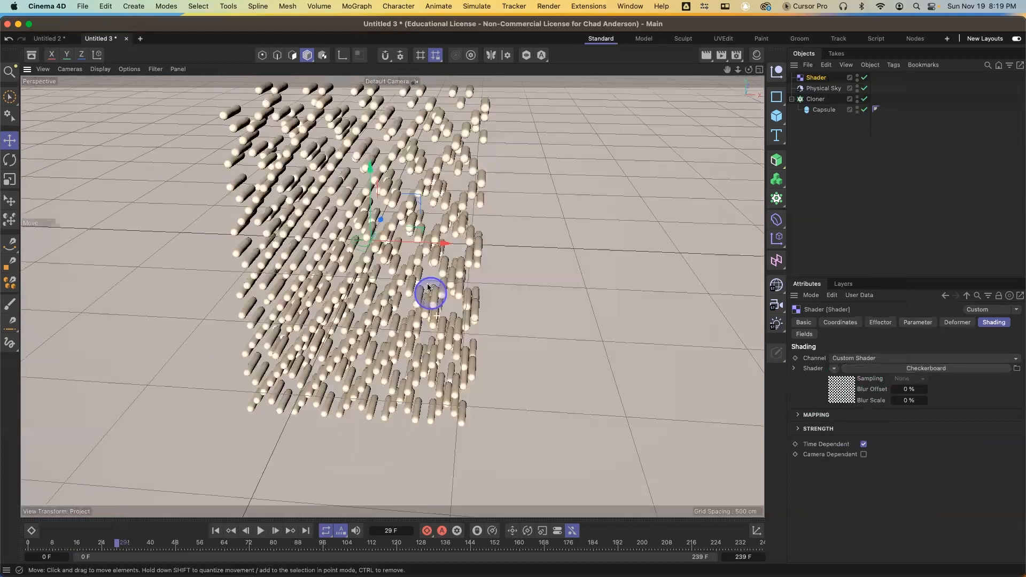
{"action": "left_click_drag", "start_coordinate": [429, 221], "coordinate": [442, 221], "text": "alt"}
{"action": "left_click_drag", "start_coordinate": [456, 273], "coordinate": [492, 250], "text": "alt"}
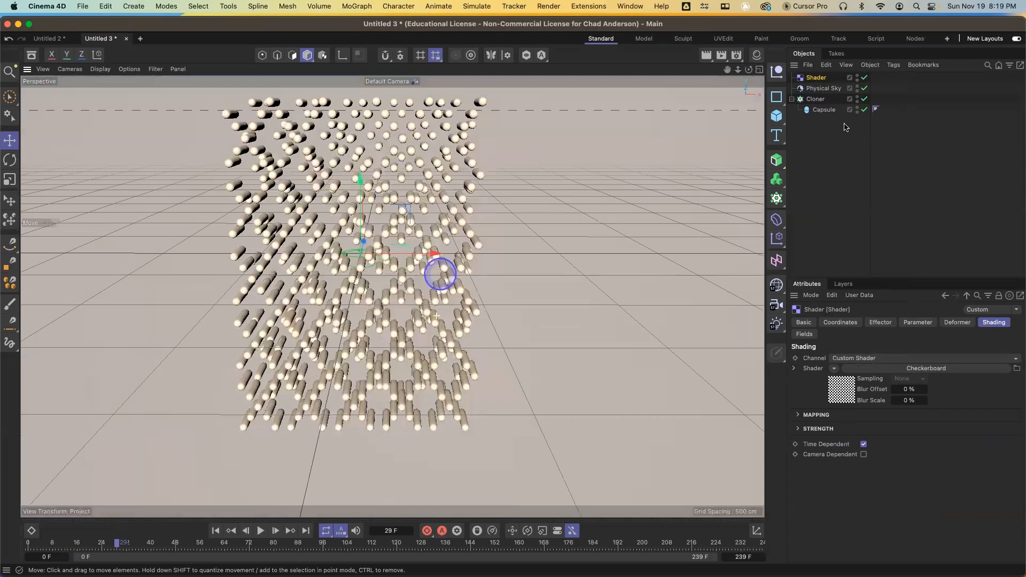
{"action": "right_click", "coordinate": [824, 100]}
{"action": "left_click", "coordinate": [811, 215]}
{"action": "left_click", "coordinate": [825, 100]}
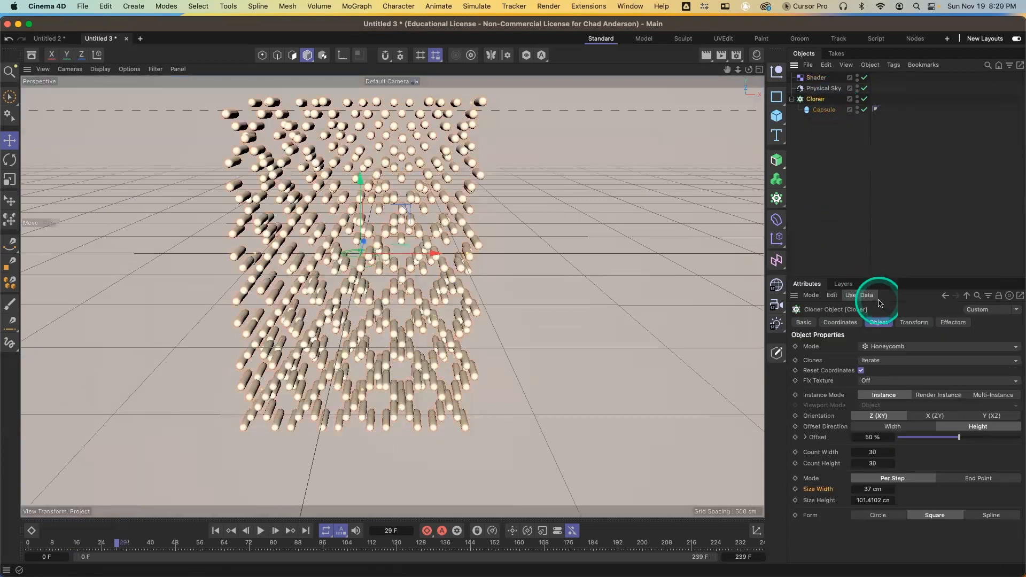
{"action": "left_click", "coordinate": [816, 77]}
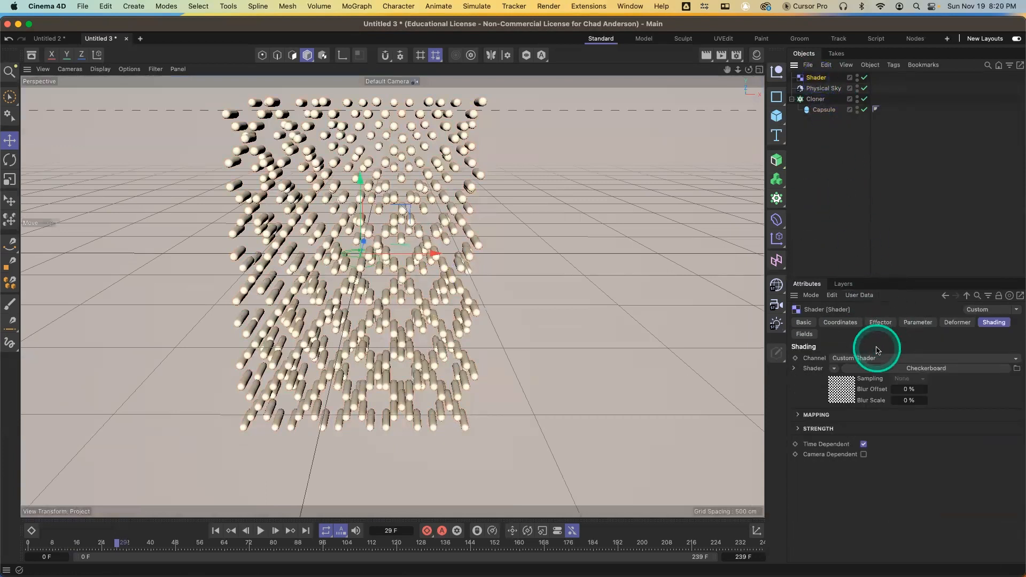
Set the checkerboard's U and V frequencies to 4
{"action": "left_click", "coordinate": [843, 391]}
{"action": "left_click", "coordinate": [865, 436]}
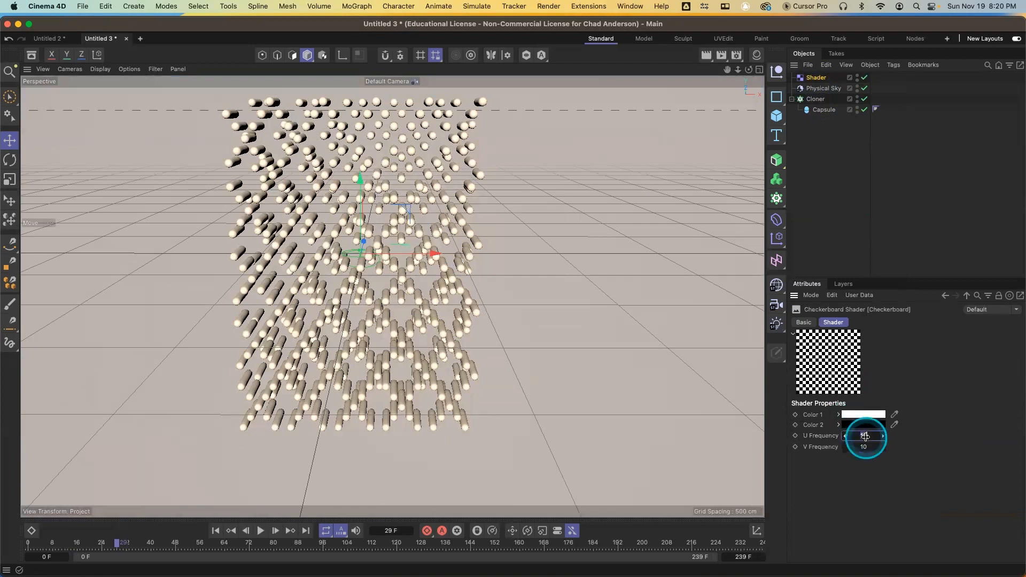
{"action": "key", "text": "Tab"}
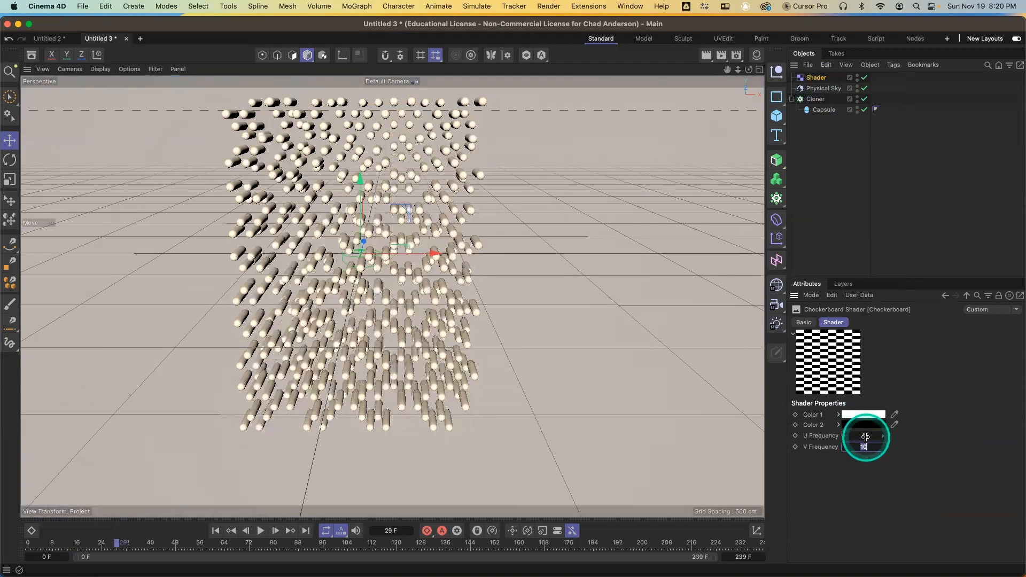
{"action": "type", "text": "4"}
{"action": "key", "text": "Return"}
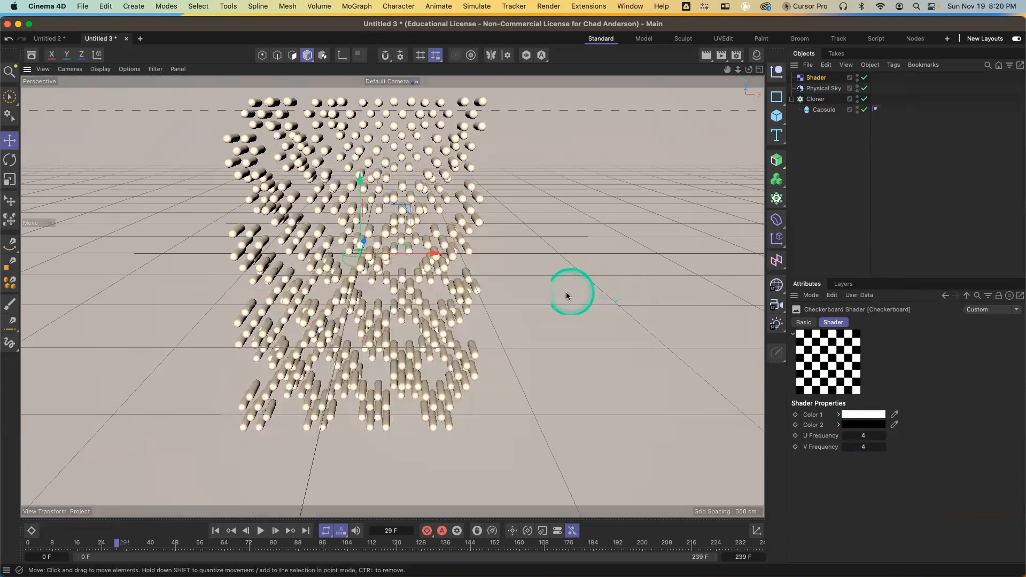
Set the checkerboard's U and V frequencies to 2
{"action": "left_click_drag", "start_coordinate": [467, 323], "coordinate": [346, 348], "text": "alt"}
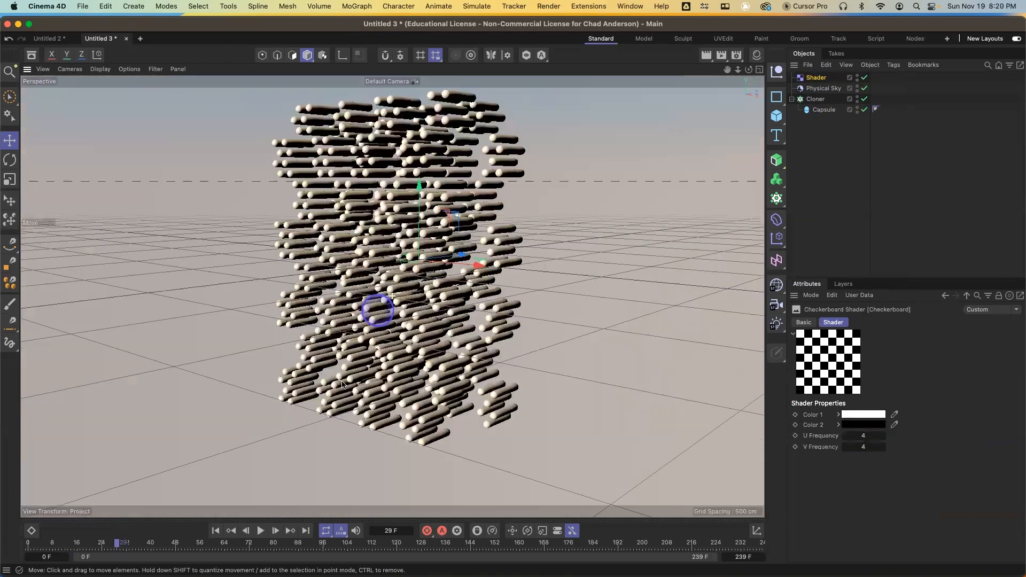
{"action": "left_click_drag", "start_coordinate": [342, 383], "coordinate": [460, 321], "text": "alt"}
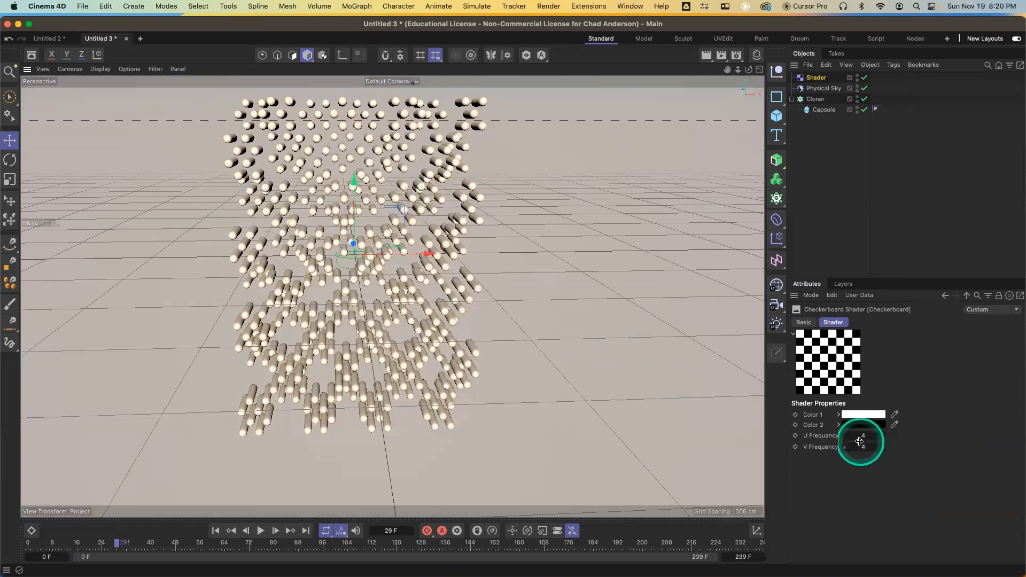
{"action": "type", "text": "2"}
{"action": "key", "text": "Tab"}
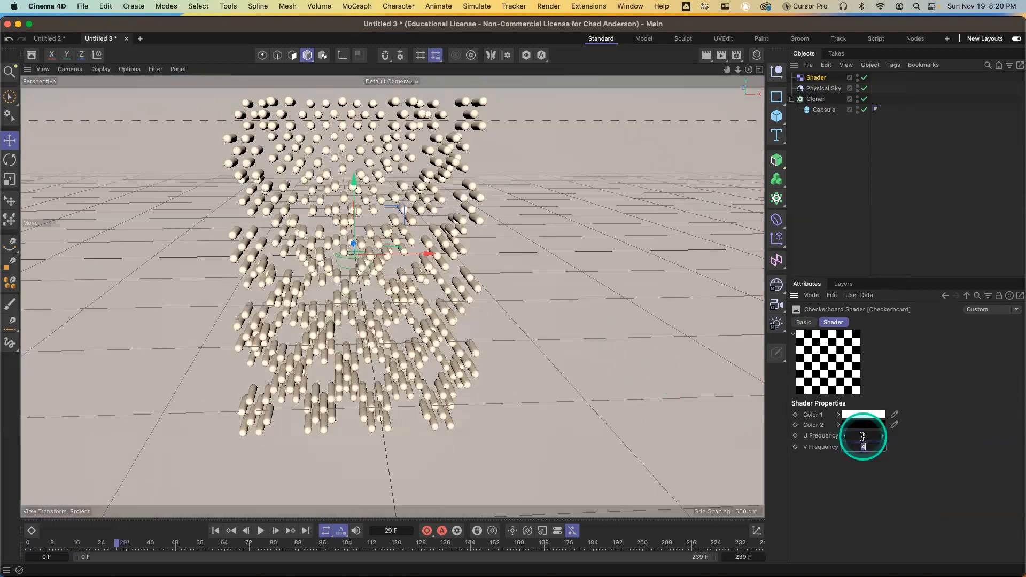
{"action": "type", "text": "2"}
{"action": "key", "text": "Return"}
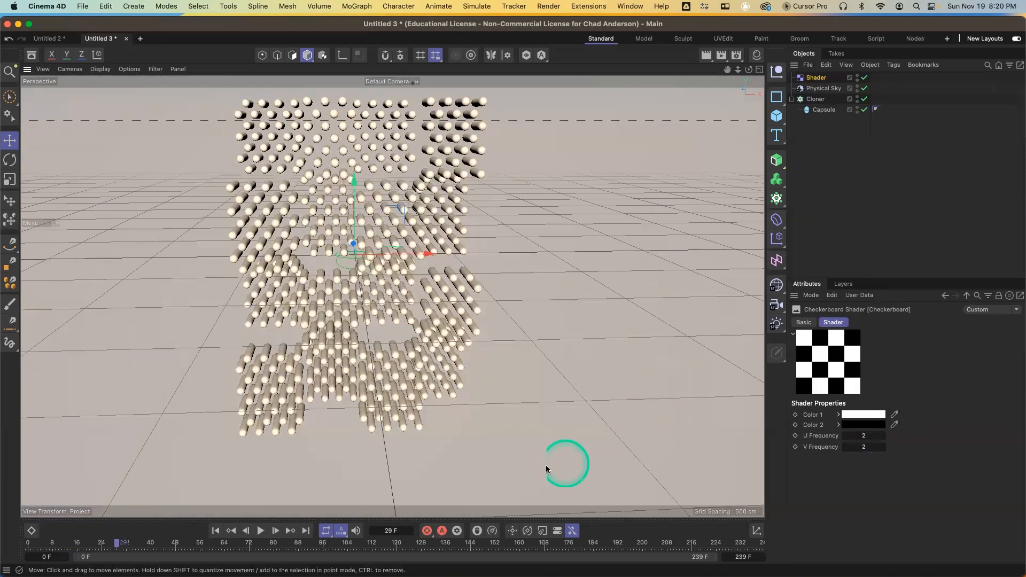
Enable rotation in the Shader effector's parameters, set R.P to 20°, and render the viewport
{"action": "left_click_drag", "start_coordinate": [440, 382], "coordinate": [440, 337], "text": "alt"}
{"action": "mouse_move", "coordinate": [437, 392]}
{"action": "left_mouse_down", "text": "alt"}
{"action": "mouse_move", "coordinate": [417, 399]}
{"action": "mouse_move", "coordinate": [426, 385]}
{"action": "left_mouse_up", "text": "alt"}
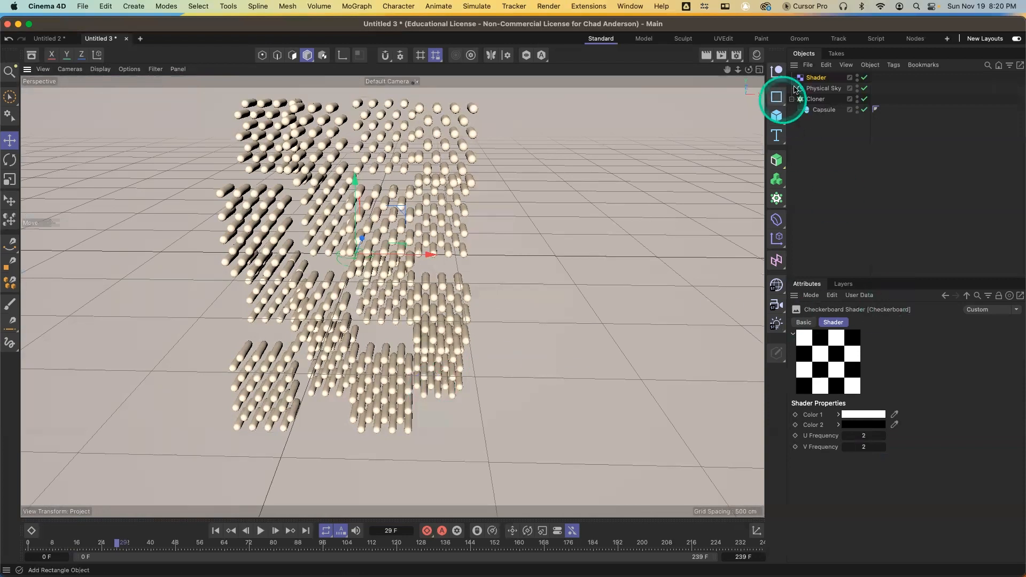
{"action": "left_click", "coordinate": [817, 78]}
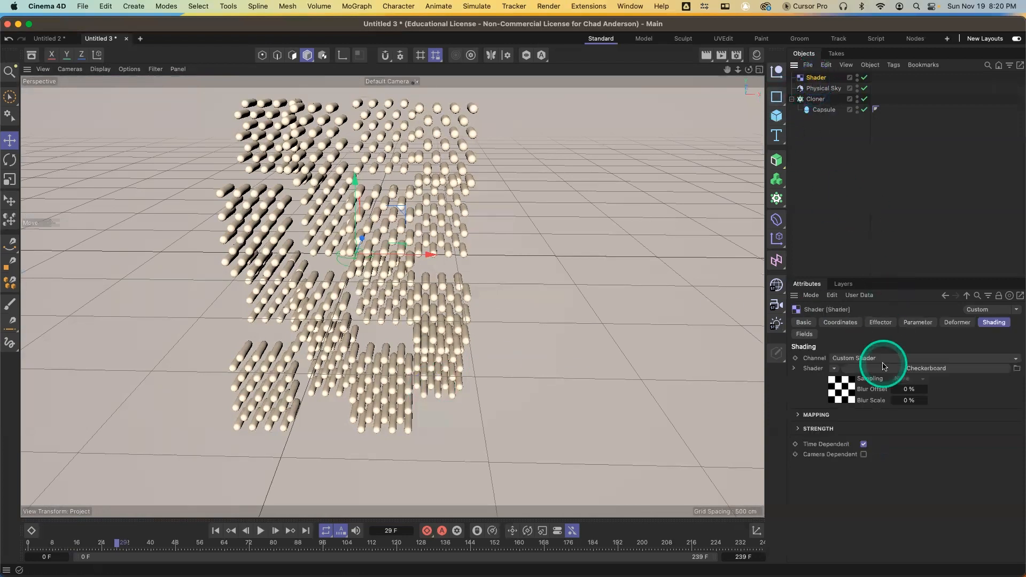
{"action": "left_click", "coordinate": [919, 322]}
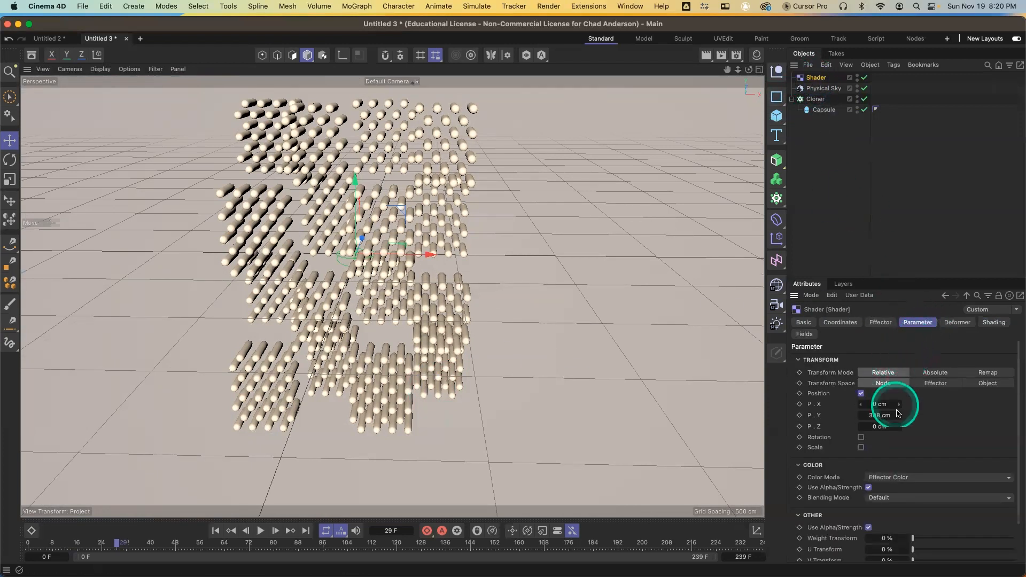
{"action": "left_click", "coordinate": [861, 438]}
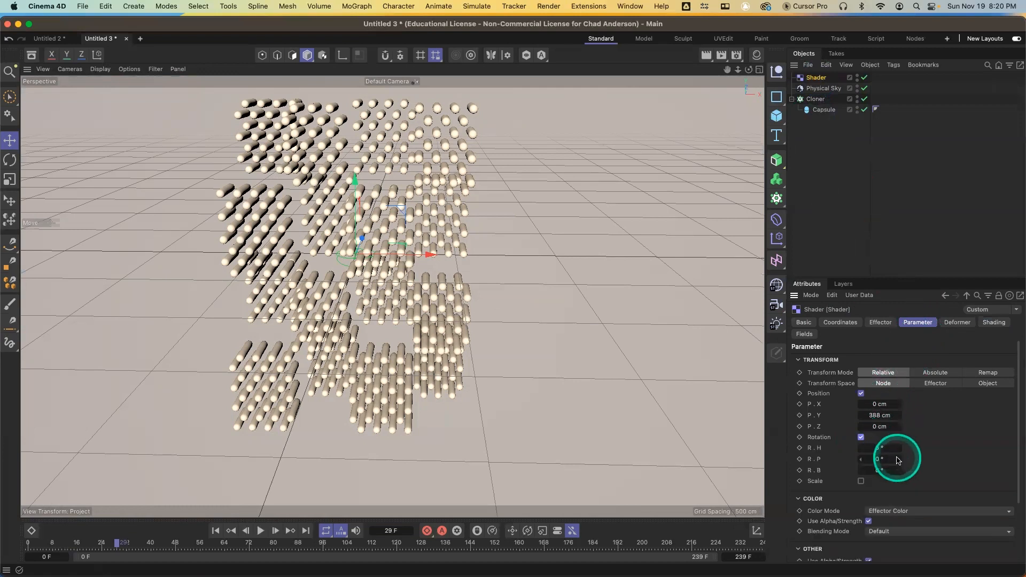
{"action": "left_click_drag", "start_coordinate": [899, 463], "coordinate": [902, 458]}
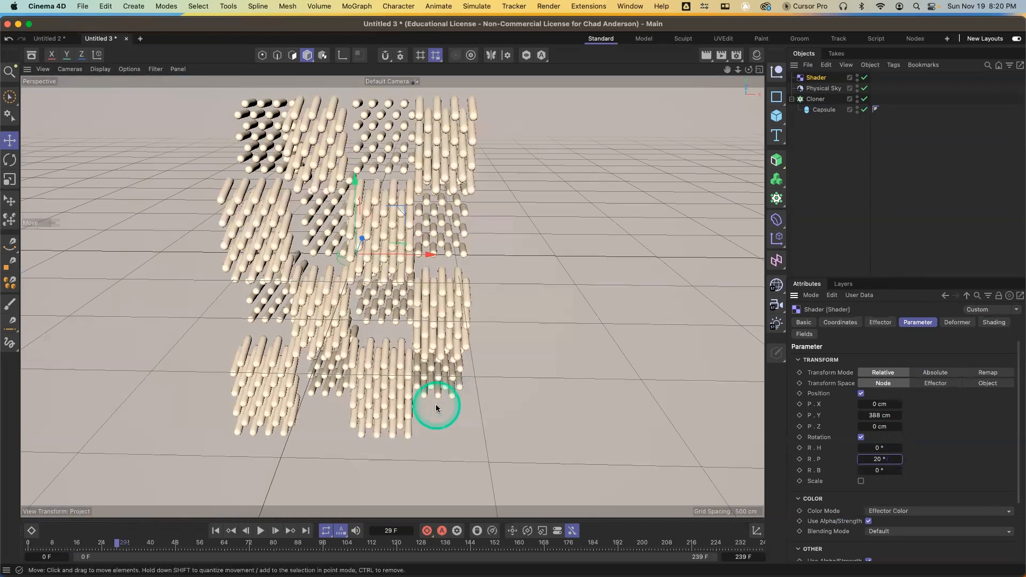
{"action": "key", "text": "ctrl+r"}
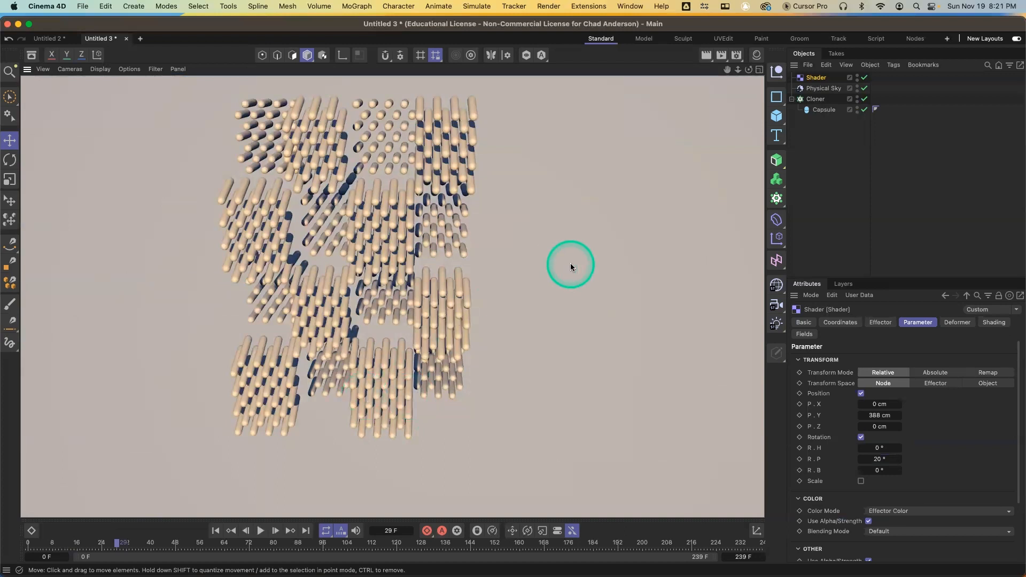
Load AFC.jpg as the effector's shader image, declining to copy it to the project location
{"action": "left_click", "coordinate": [992, 325]}
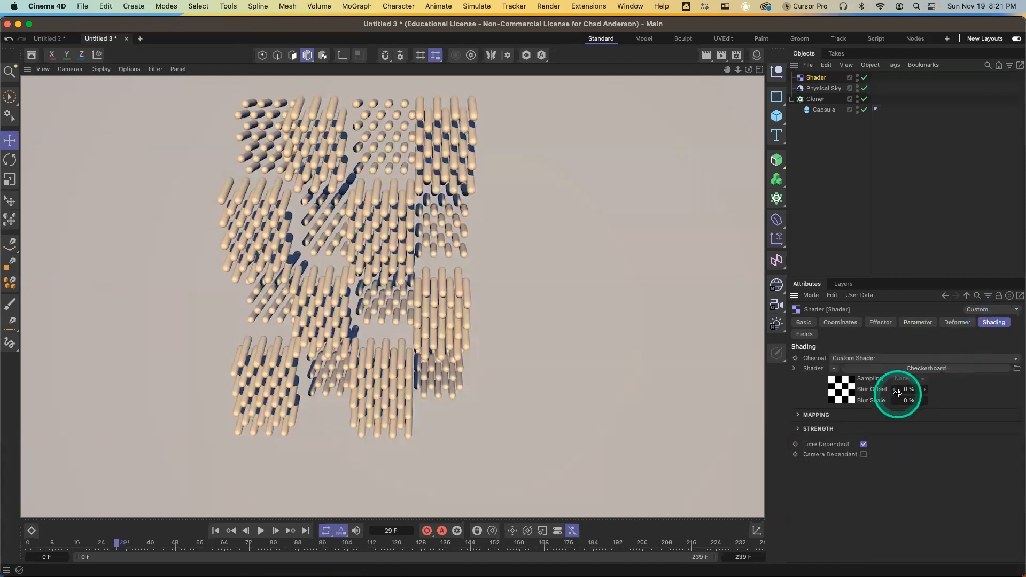
{"action": "left_click_drag", "start_coordinate": [838, 377], "coordinate": [853, 116]}
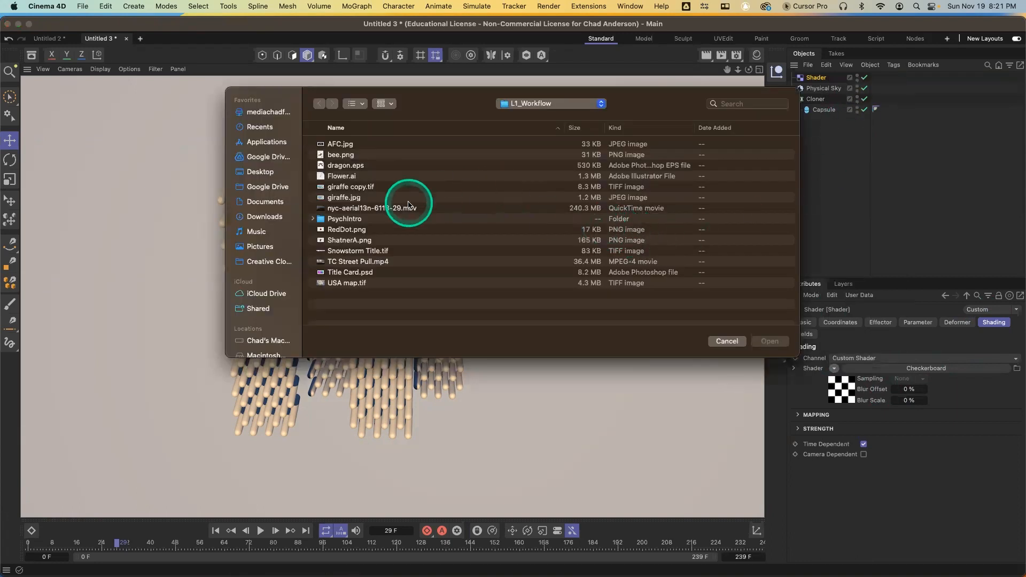
{"action": "left_click", "coordinate": [340, 144]}
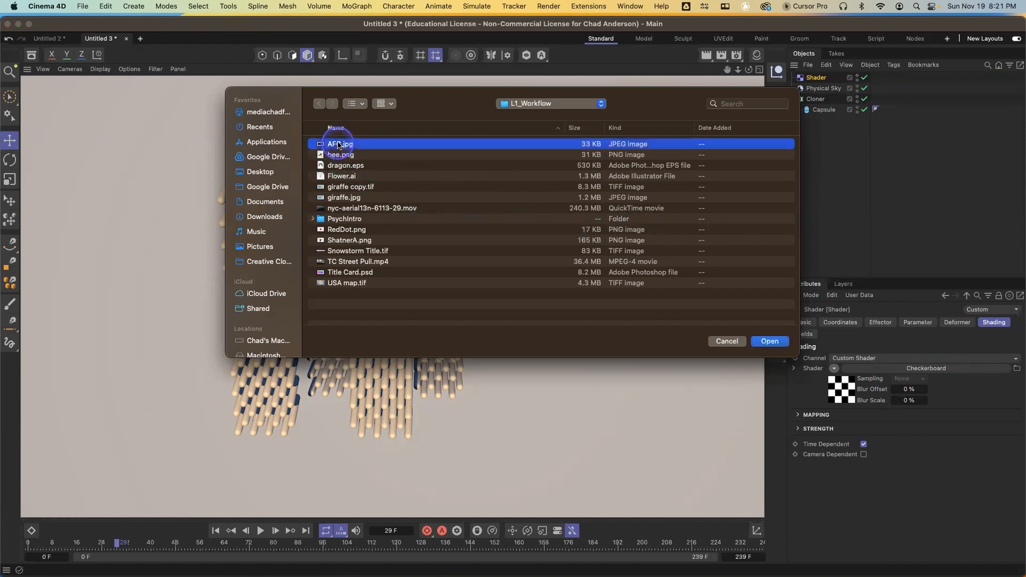
{"action": "left_click", "coordinate": [356, 103]}
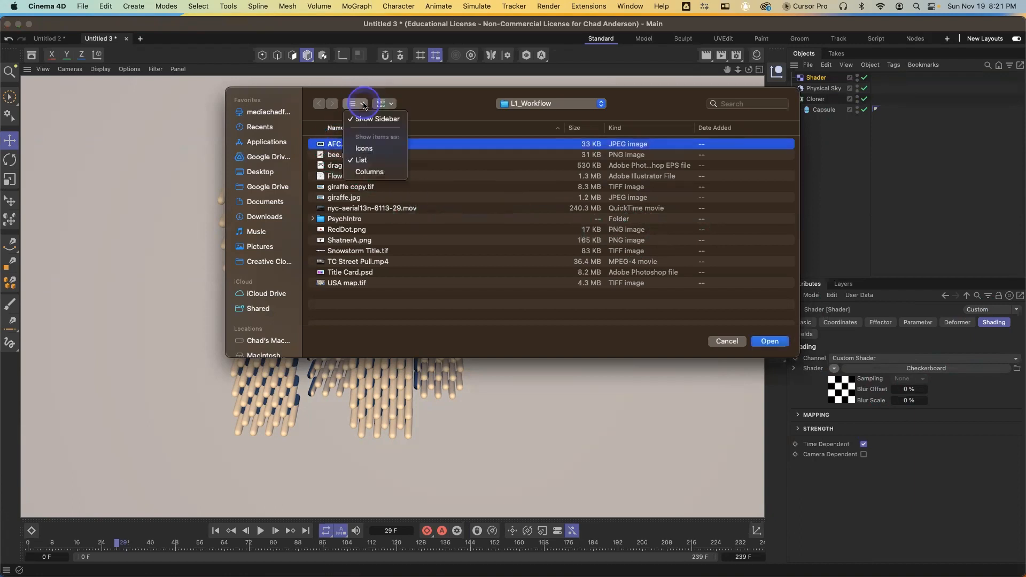
{"action": "left_click", "coordinate": [373, 149]}
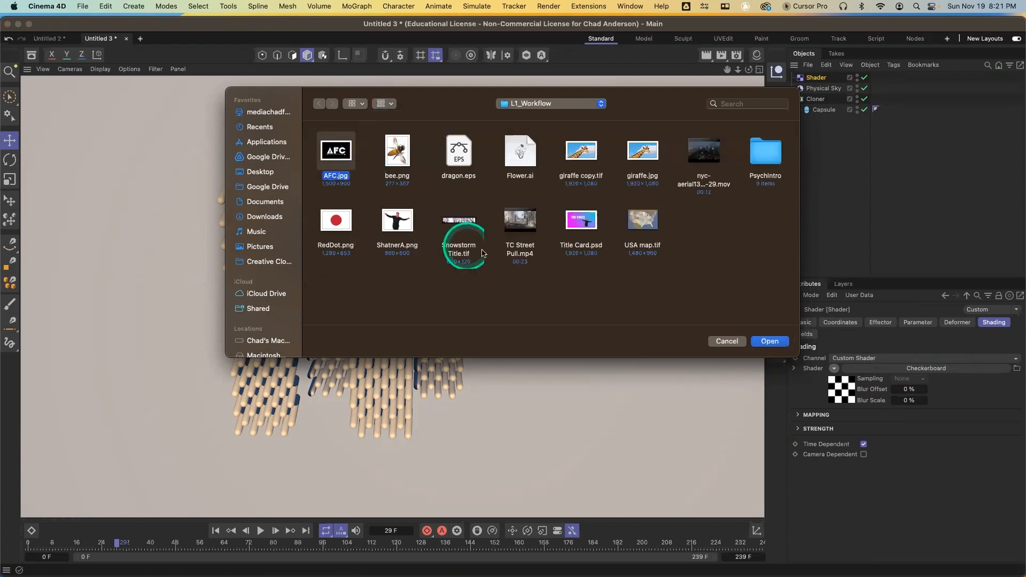
{"action": "left_click", "coordinate": [770, 342]}
{"action": "left_click", "coordinate": [502, 260]}
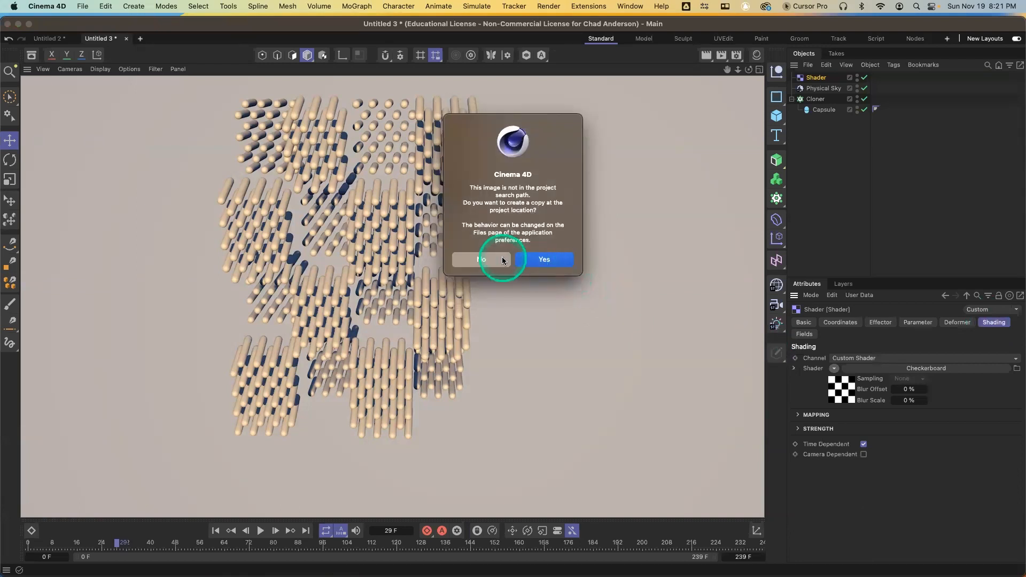
{"action": "left_click", "coordinate": [496, 261]}
{"action": "left_click", "coordinate": [495, 262]}
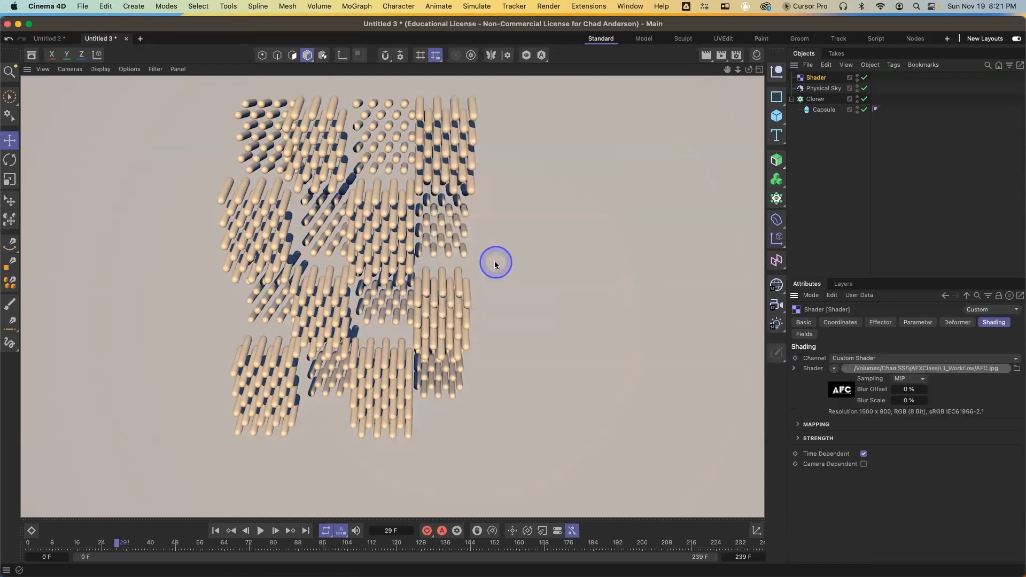
{"action": "left_click", "coordinate": [840, 285]}
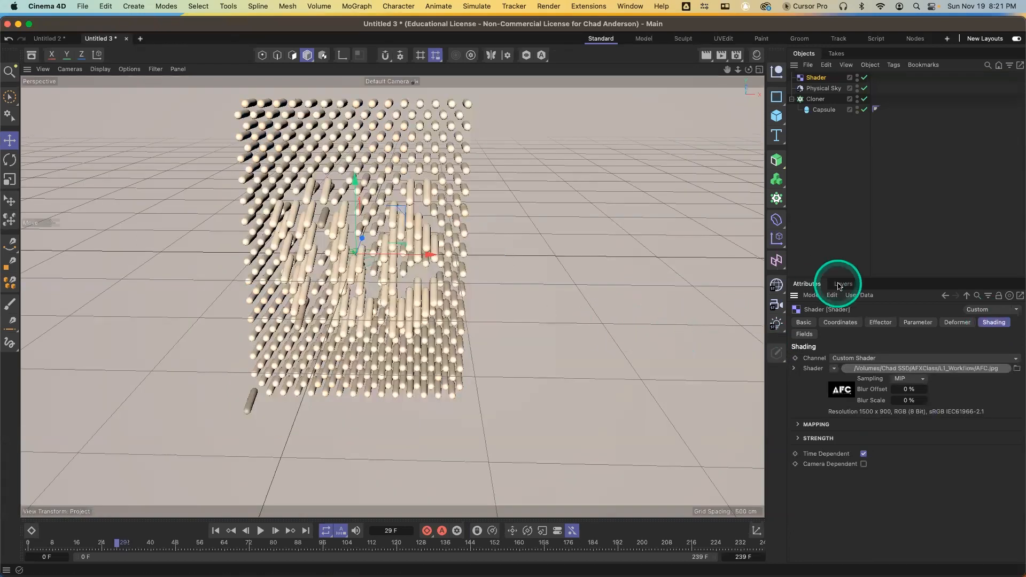
Review the bitmap shader's properties and the effector's parameter, shading and strength options
{"action": "left_click", "coordinate": [843, 391]}
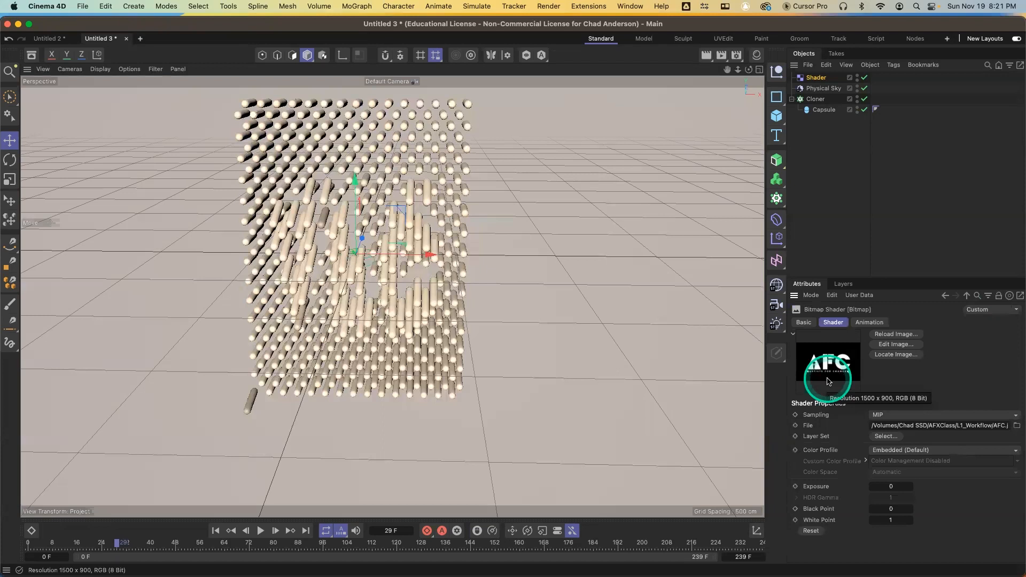
{"action": "left_click", "coordinate": [945, 297]}
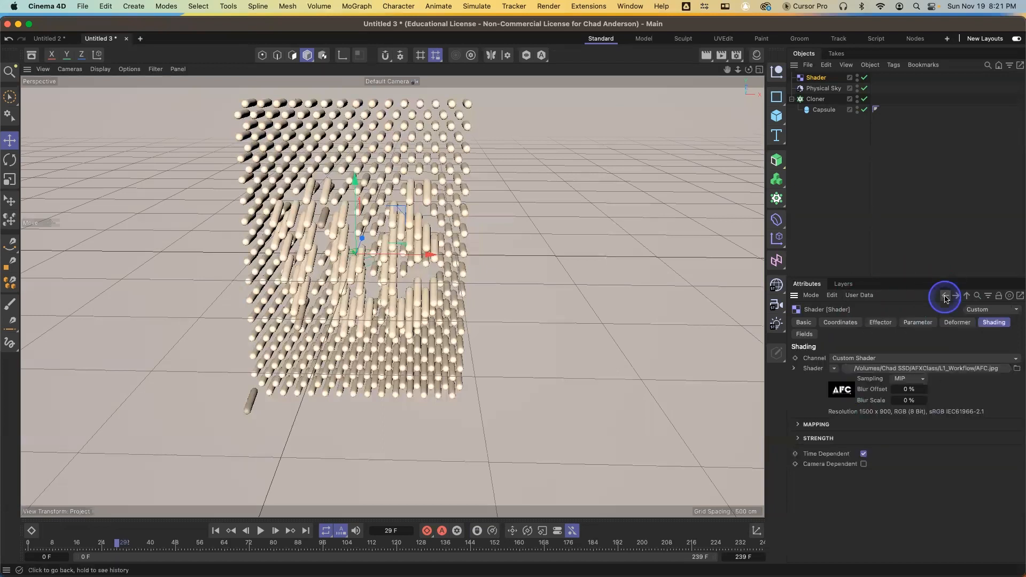
{"action": "left_click", "coordinate": [917, 323]}
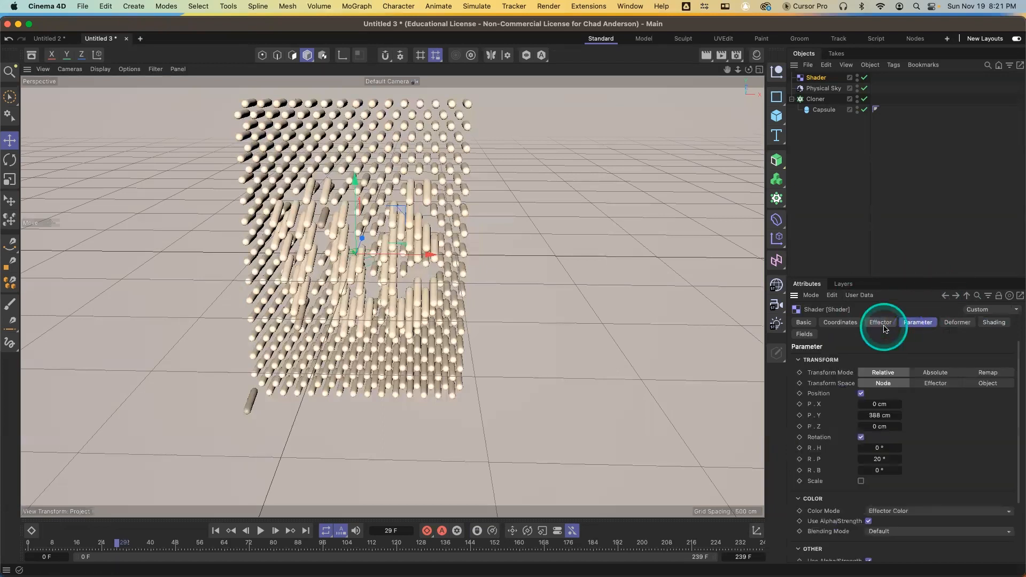
{"action": "left_click", "coordinate": [886, 326]}
{"action": "left_click", "coordinate": [923, 324]}
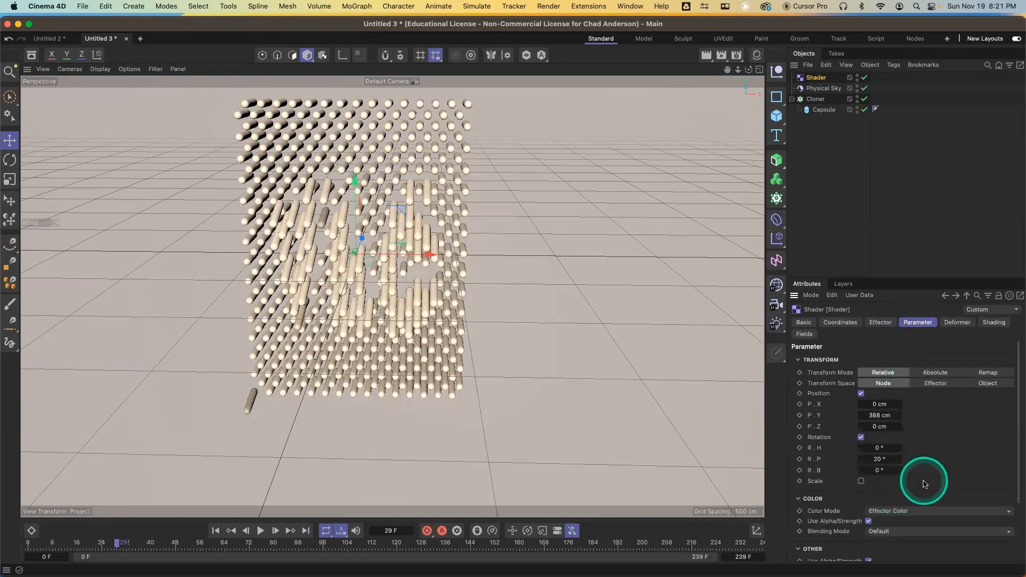
{"action": "scroll", "coordinate": [925, 485], "scroll_direction": "down", "scroll_amount": 1}
{"action": "scroll", "coordinate": [926, 484], "scroll_direction": "up", "scroll_amount": 1}
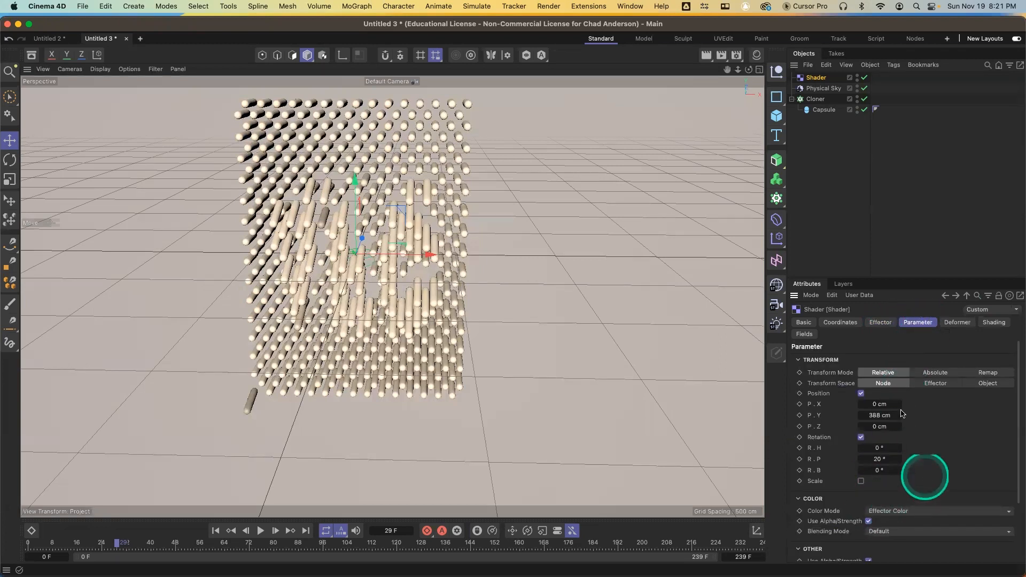
{"action": "left_click", "coordinate": [992, 323]}
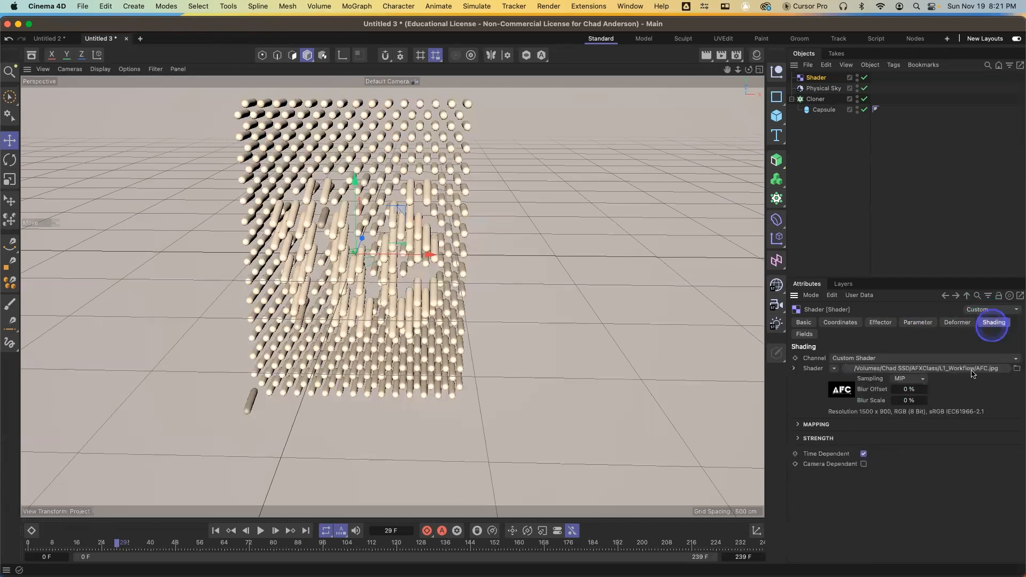
{"action": "left_click", "coordinate": [799, 439]}
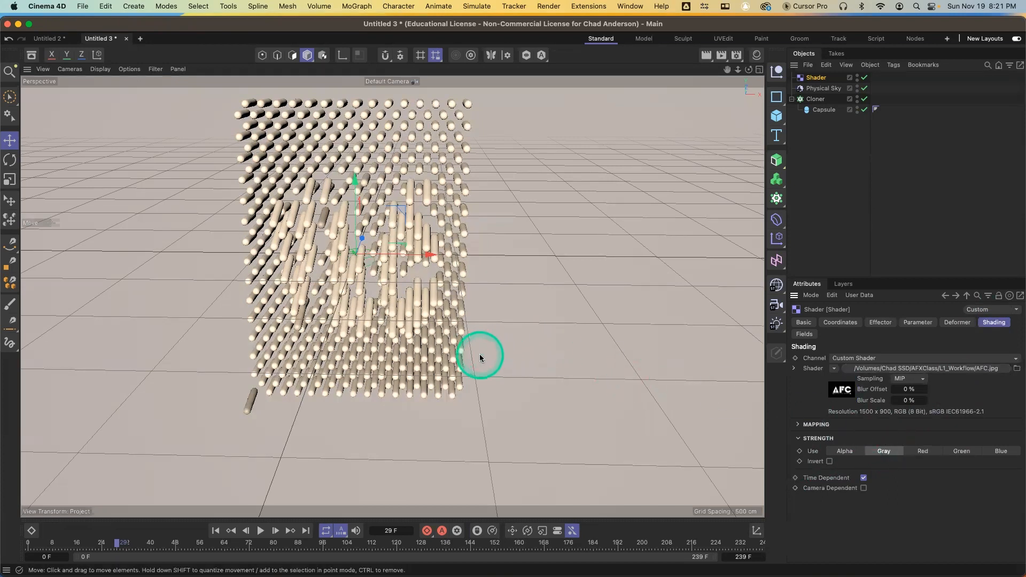
Disable rotation in the Shader effector's parameters
{"action": "scroll", "coordinate": [414, 336], "scroll_direction": "up", "scroll_amount": 3}
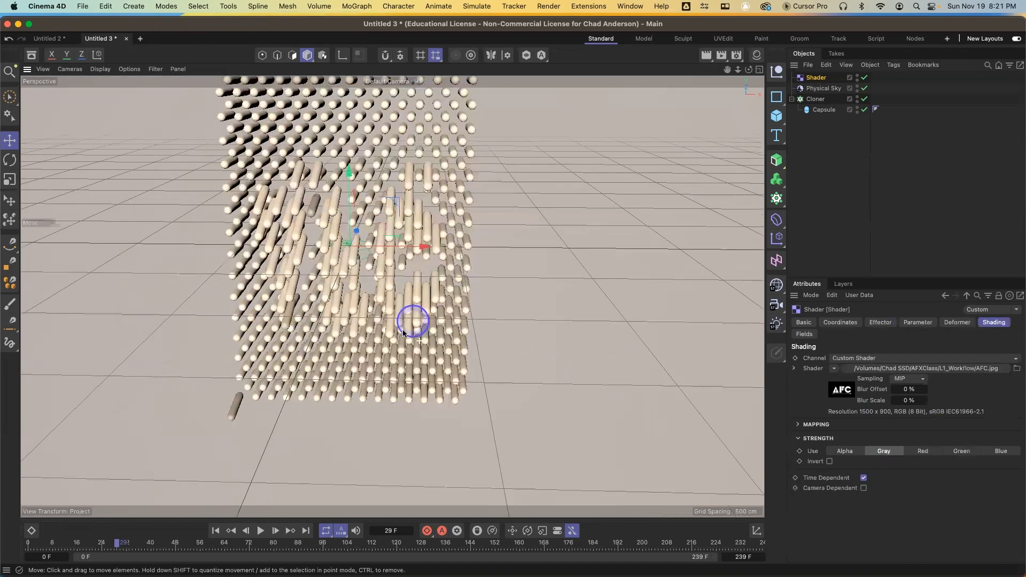
{"action": "left_click_drag", "start_coordinate": [387, 315], "coordinate": [386, 280], "text": "alt"}
{"action": "mouse_move", "coordinate": [323, 289]}
{"action": "left_mouse_down", "text": "alt"}
{"action": "mouse_move", "coordinate": [282, 298]}
{"action": "mouse_move", "coordinate": [308, 298]}
{"action": "left_mouse_up", "text": "alt"}
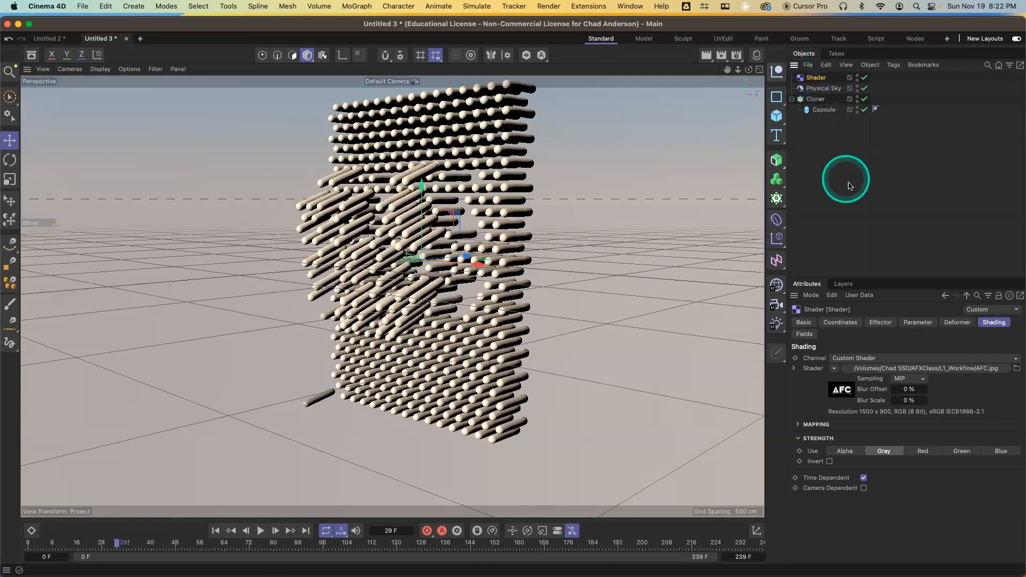
{"action": "left_click", "coordinate": [917, 322]}
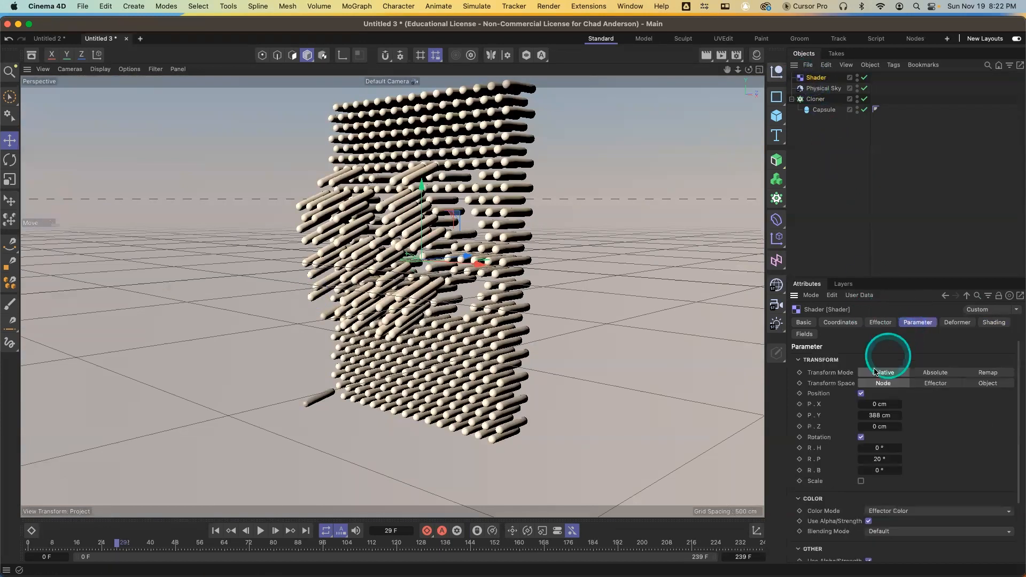
{"action": "left_click", "coordinate": [862, 437]}
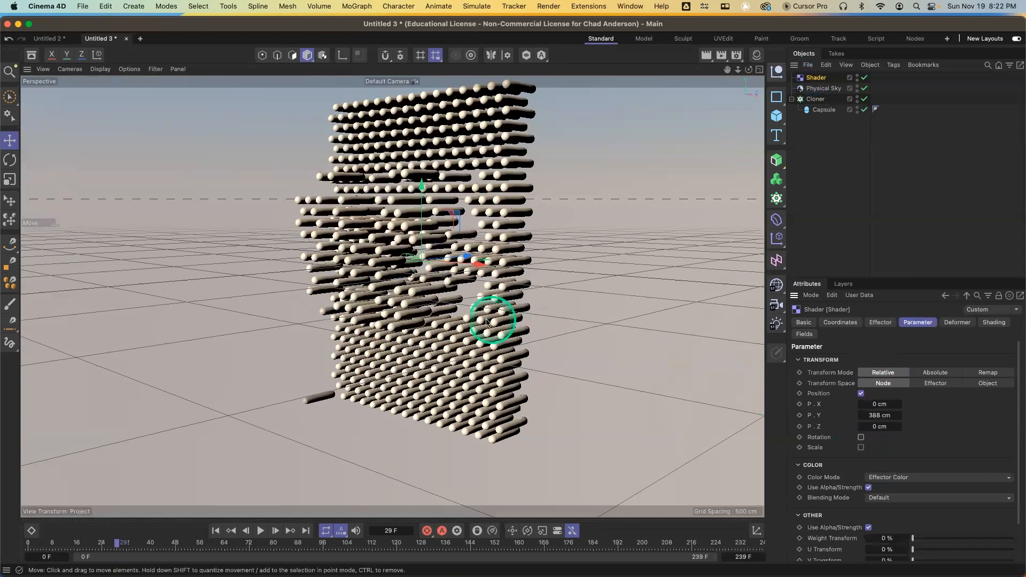
{"action": "left_click_drag", "start_coordinate": [486, 321], "coordinate": [539, 319], "text": "alt"}
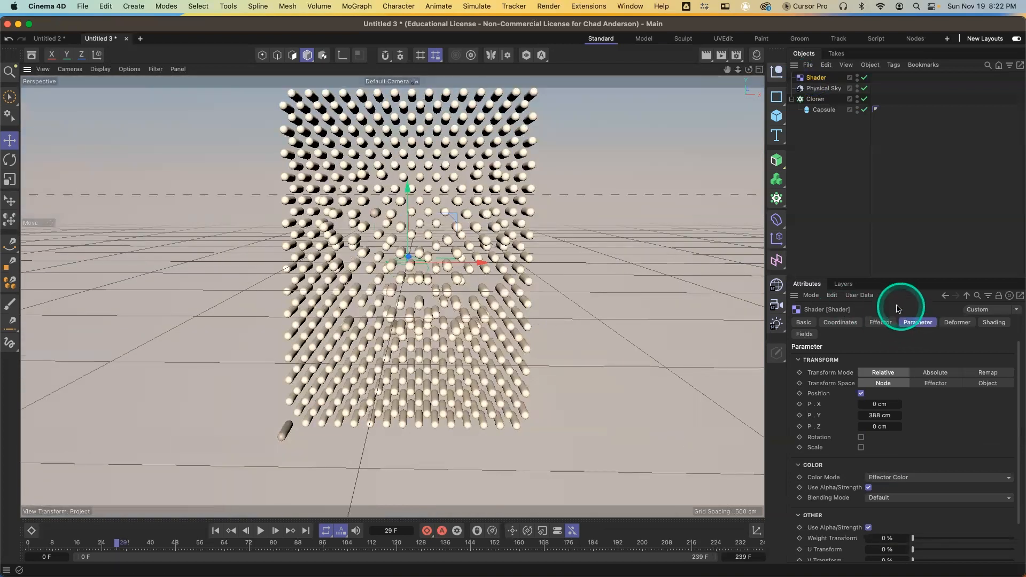
Open the effector's bitmap shader settings and return to the Shader effector
{"action": "left_click", "coordinate": [994, 322]}
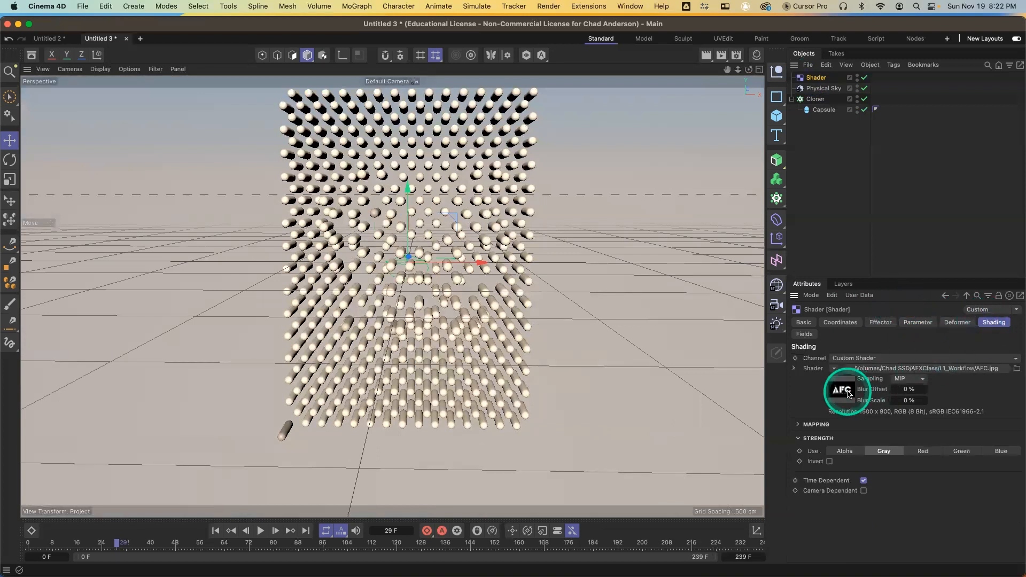
{"action": "left_click", "coordinate": [850, 395]}
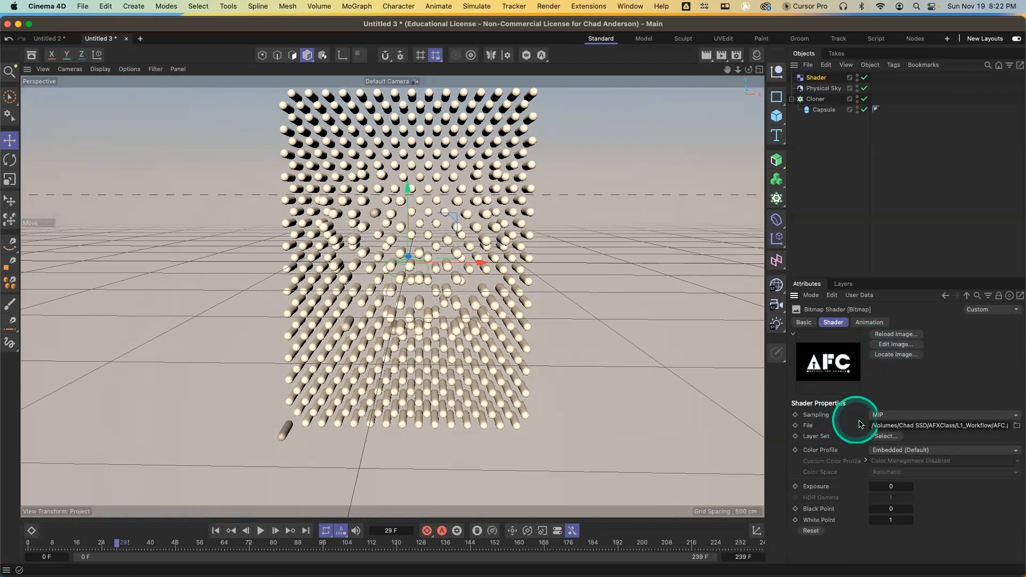
{"action": "left_click", "coordinate": [820, 78]}
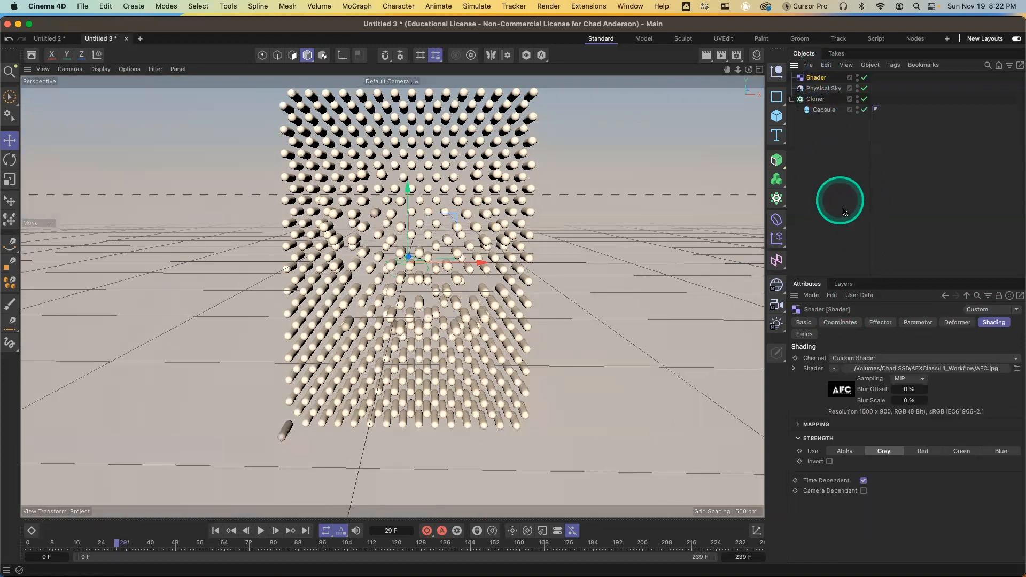
Set the Cloner's count width to 141
{"action": "left_click", "coordinate": [815, 99]}
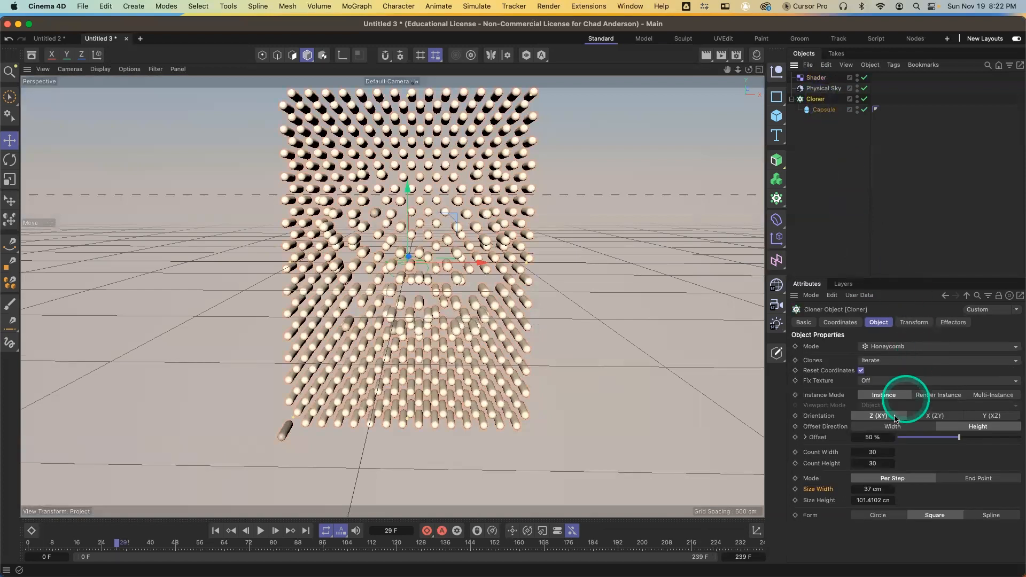
{"action": "left_click_drag", "start_coordinate": [888, 454], "coordinate": [893, 454]}
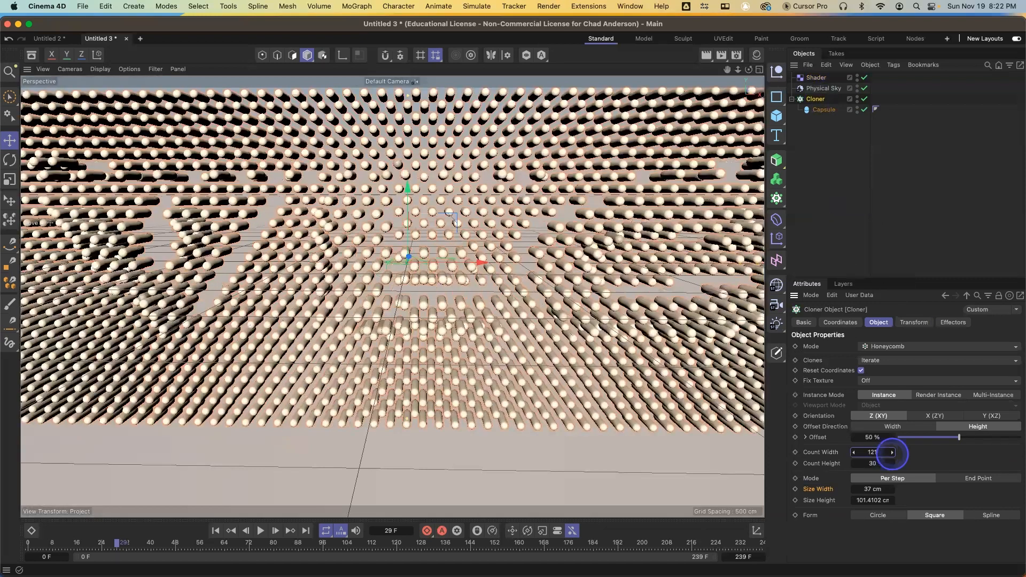
{"action": "left_click", "coordinate": [891, 454]}
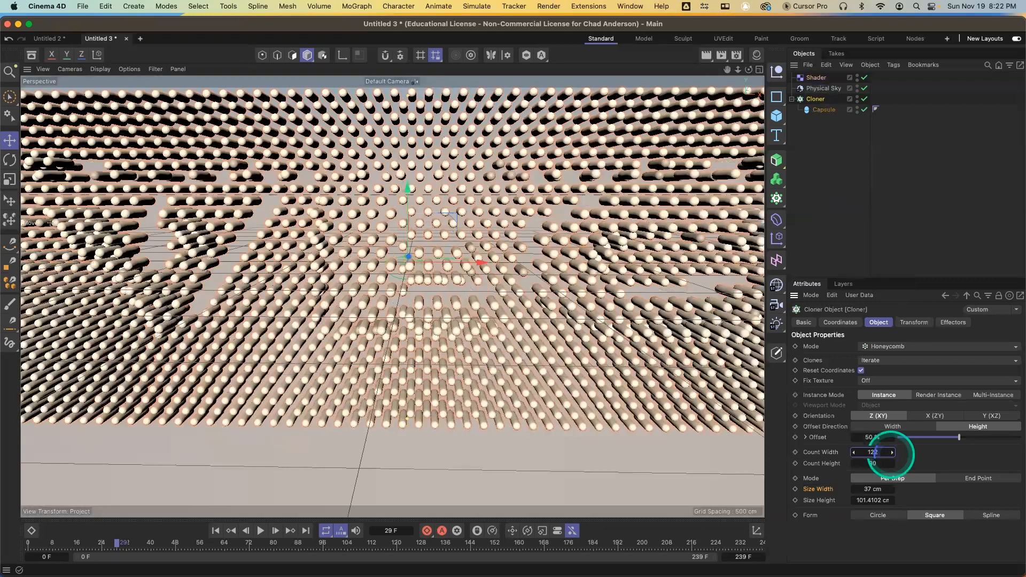
{"action": "left_click_drag", "start_coordinate": [891, 455], "coordinate": [786, 422]}
{"action": "scroll", "coordinate": [675, 414], "scroll_direction": "down", "scroll_amount": 5}
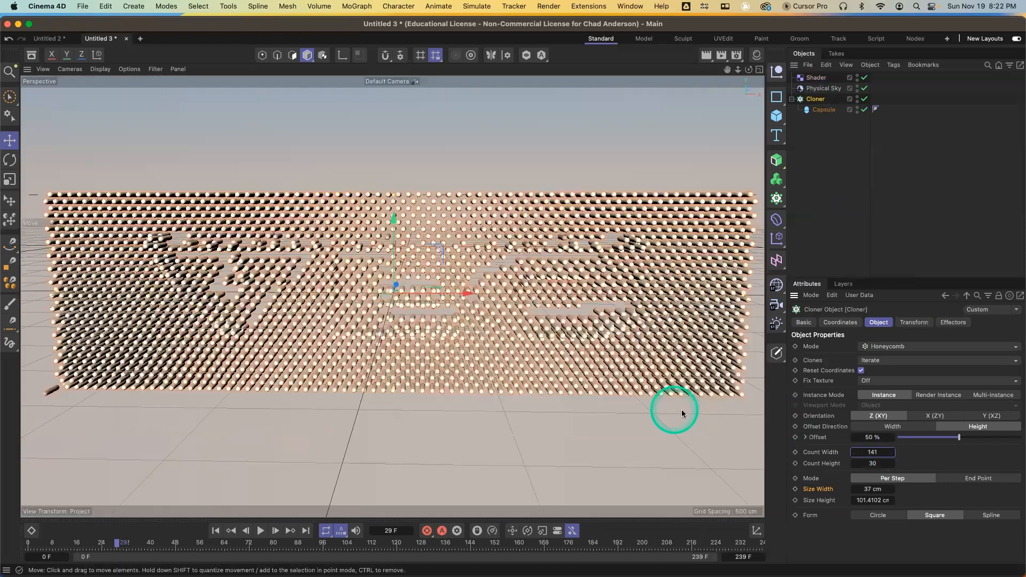
Set the Cloner's size width to 25 cm and inspect the image pattern from several angles
{"action": "left_click_drag", "start_coordinate": [854, 491], "coordinate": [596, 426]}
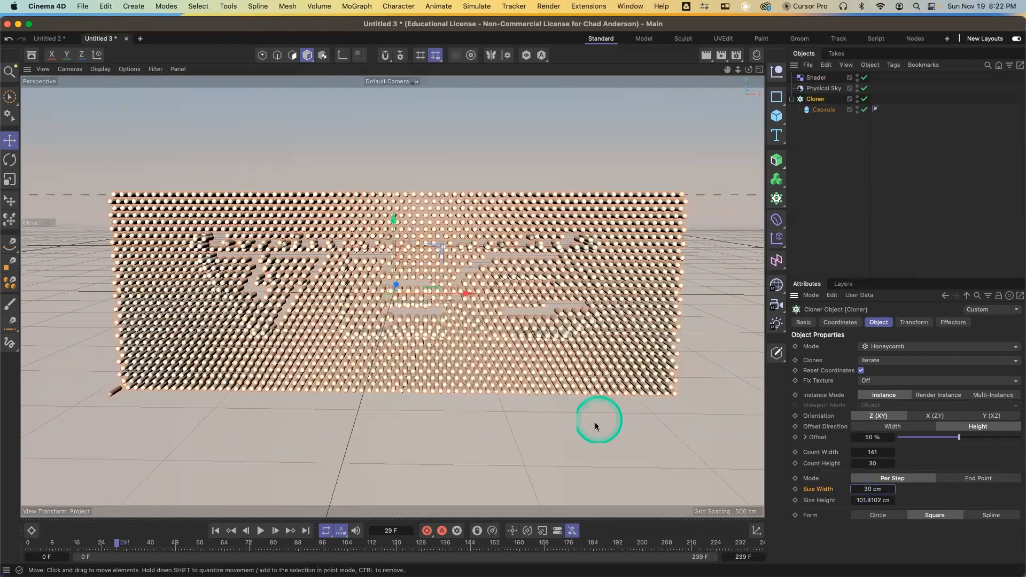
{"action": "mouse_move", "coordinate": [515, 340]}
{"action": "left_mouse_down", "text": "alt"}
{"action": "mouse_move", "coordinate": [520, 317]}
{"action": "mouse_move", "coordinate": [490, 279]}
{"action": "left_mouse_up", "text": "alt"}
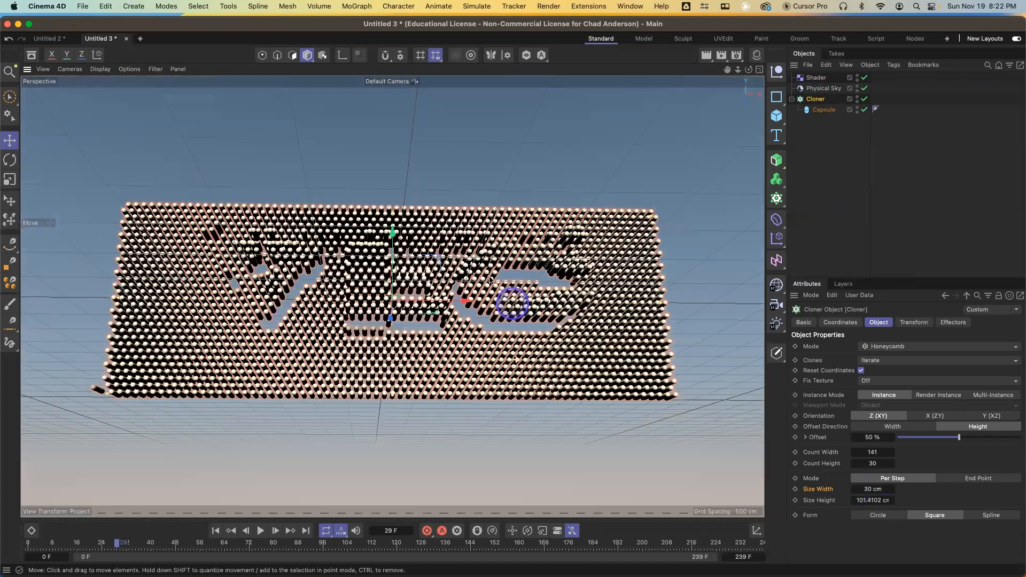
{"action": "left_click_drag", "start_coordinate": [514, 347], "coordinate": [551, 330], "text": "alt"}
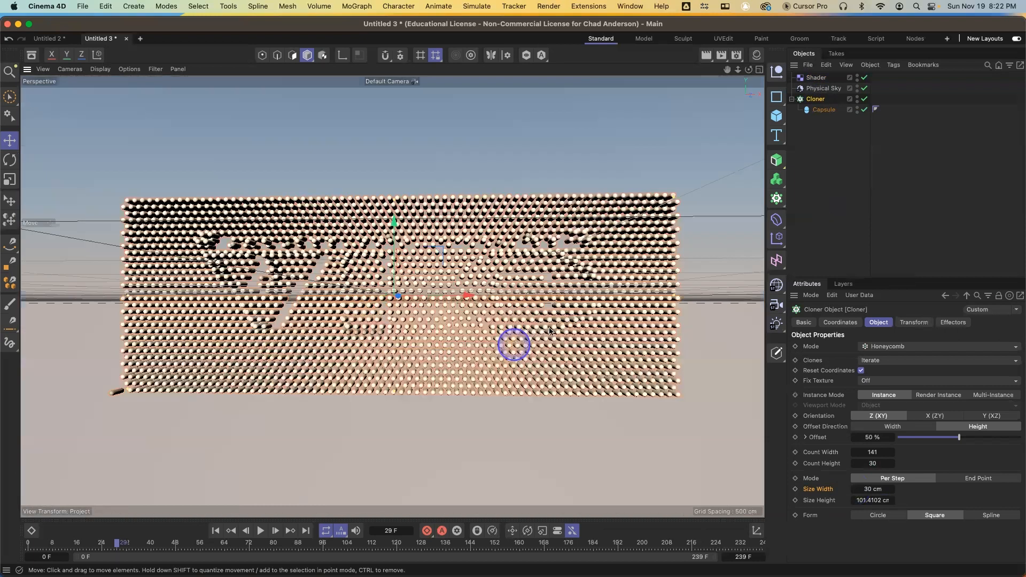
{"action": "left_click_drag", "start_coordinate": [717, 359], "coordinate": [746, 378], "text": "alt"}
{"action": "mouse_move", "coordinate": [377, 390]}
{"action": "left_mouse_down", "text": "alt"}
{"action": "mouse_move", "coordinate": [417, 402]}
{"action": "mouse_move", "coordinate": [445, 372]}
{"action": "mouse_move", "coordinate": [412, 486]}
{"action": "mouse_move", "coordinate": [577, 394]}
{"action": "mouse_move", "coordinate": [644, 389]}
{"action": "left_mouse_up", "text": "alt"}
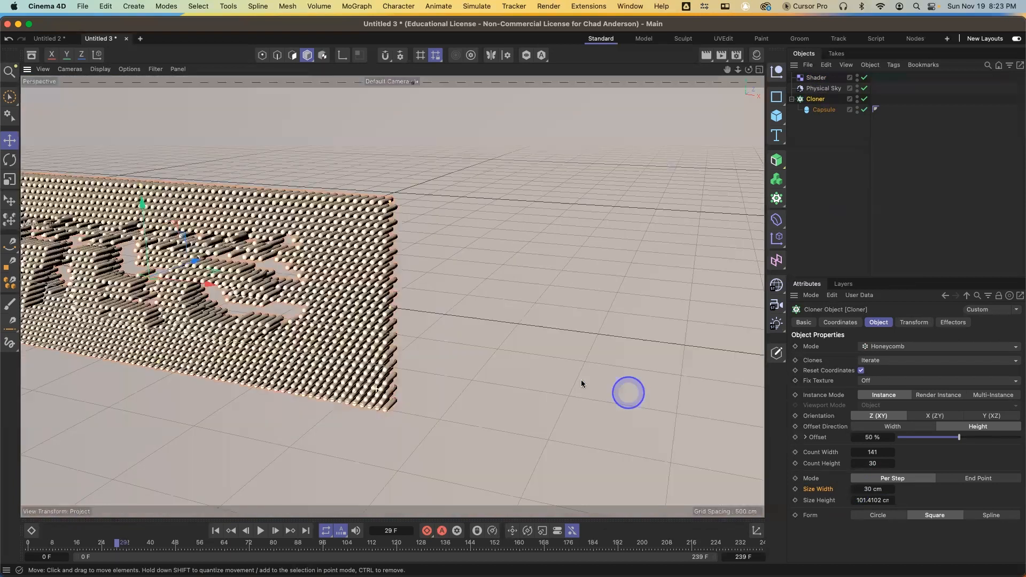
{"action": "left_click_drag", "start_coordinate": [309, 375], "coordinate": [301, 368], "text": "alt"}
{"action": "middle_click_drag", "start_coordinate": [454, 382], "coordinate": [535, 384], "text": "alt"}
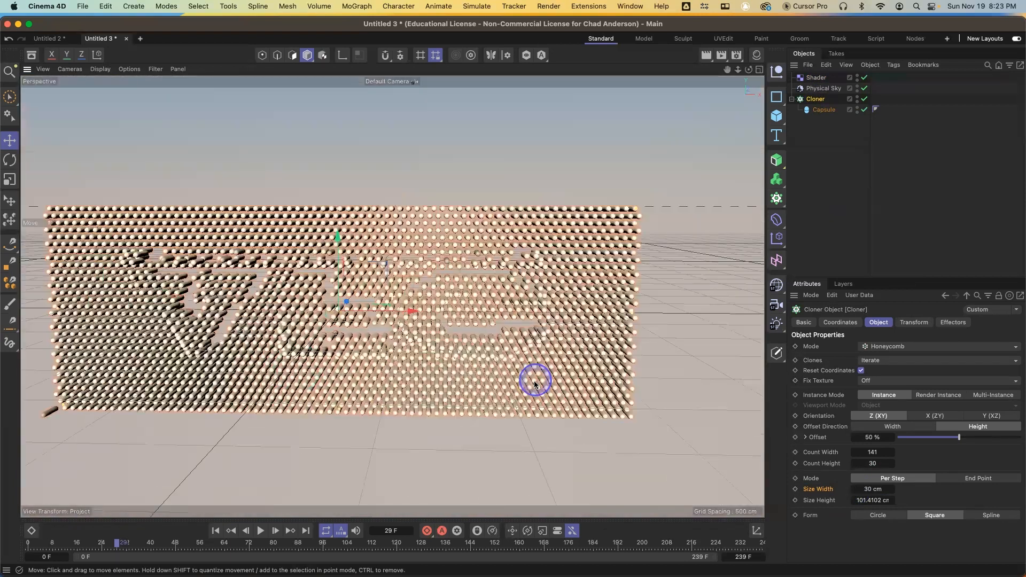
{"action": "left_click", "coordinate": [353, 358]}
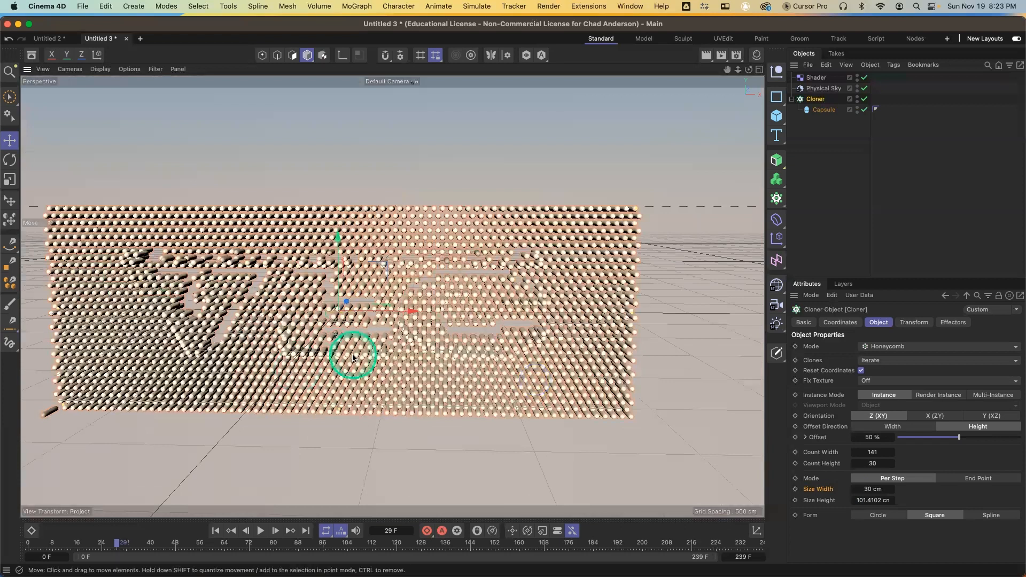
{"action": "left_click_drag", "start_coordinate": [851, 501], "coordinate": [853, 491]}
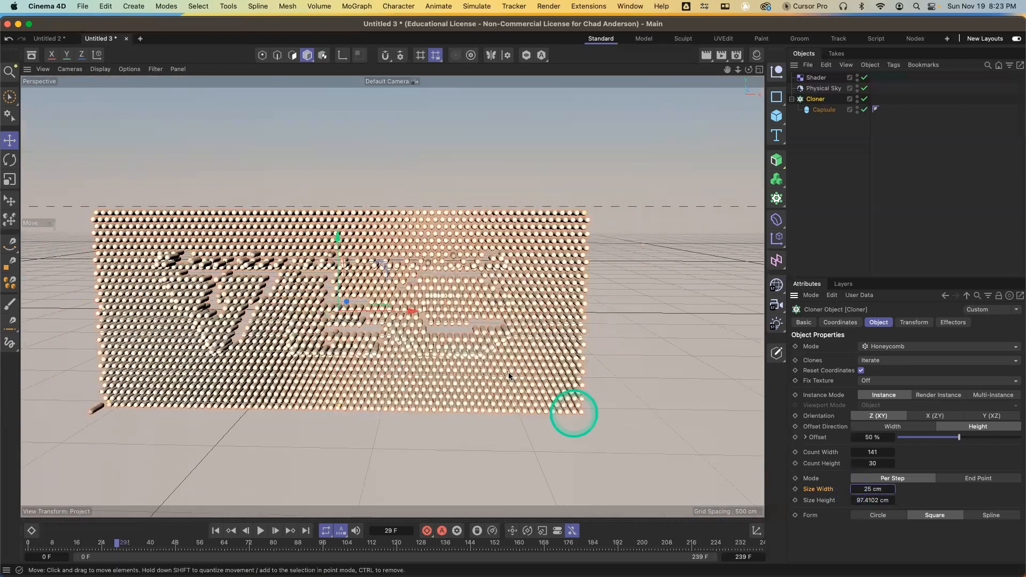
{"action": "mouse_move", "coordinate": [509, 372]}
{"action": "left_mouse_down", "text": "alt"}
{"action": "mouse_move", "coordinate": [454, 376]}
{"action": "mouse_move", "coordinate": [397, 352]}
{"action": "mouse_move", "coordinate": [402, 337]}
{"action": "mouse_move", "coordinate": [488, 338]}
{"action": "left_mouse_up", "text": "alt"}
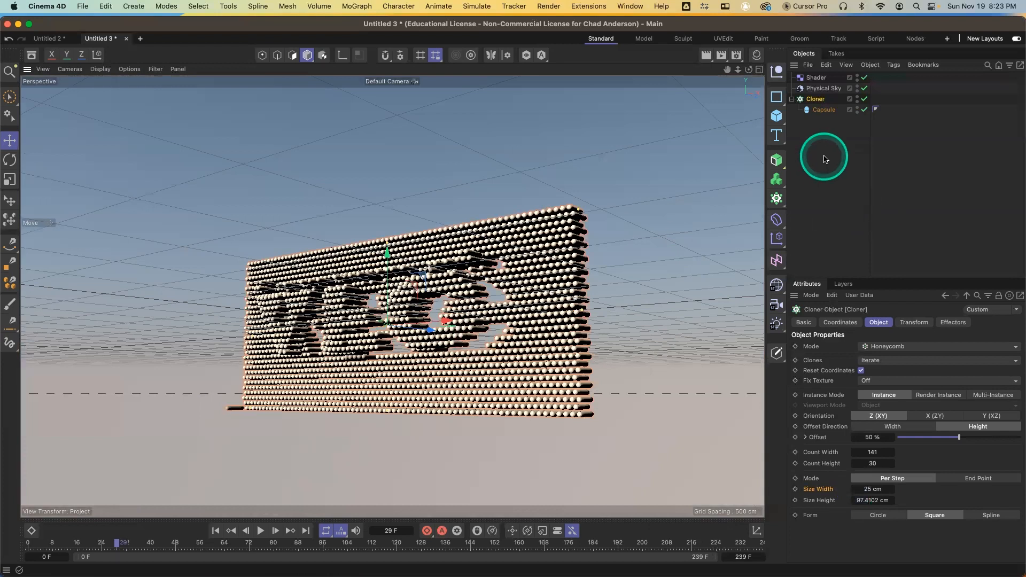
Delete all objects from the scene
{"action": "left_click_drag", "start_coordinate": [831, 133], "coordinate": [803, 78]}
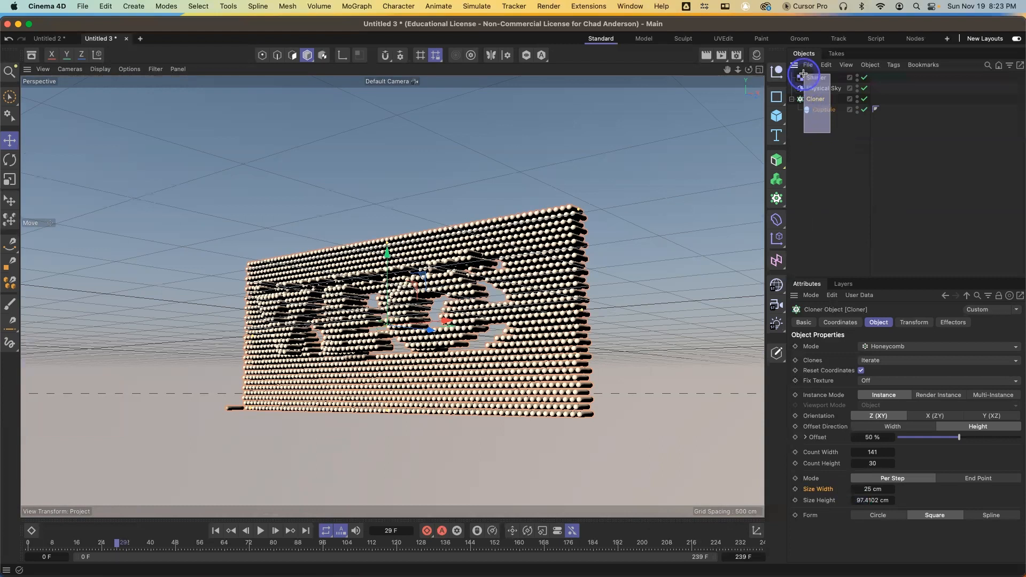
{"action": "left_click_drag", "start_coordinate": [804, 73], "coordinate": [804, 75]}
{"action": "key", "text": "Delete"}
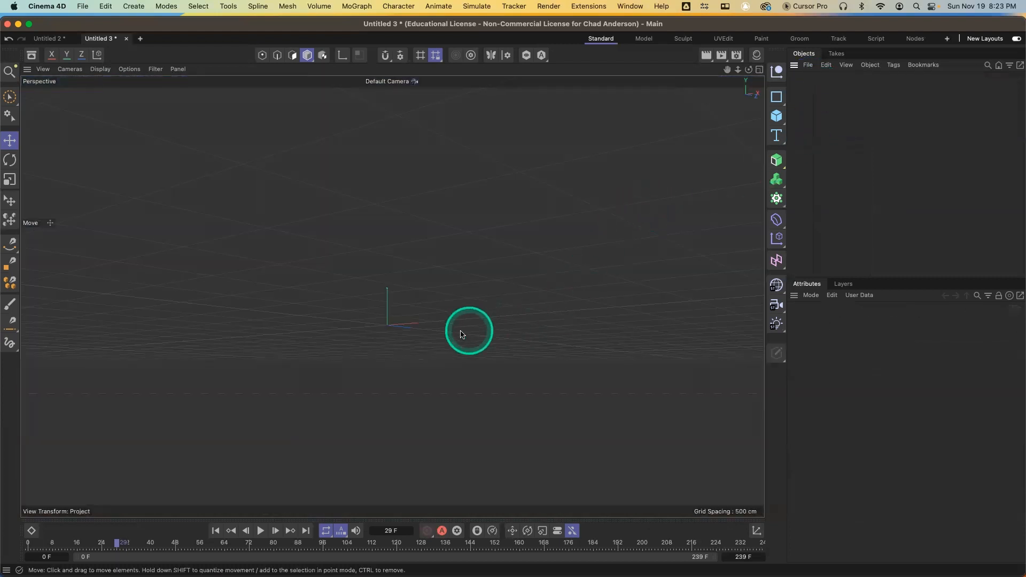
Add a capsule and reduce its radius to about 10.8 cm
{"action": "left_click_drag", "start_coordinate": [470, 332], "coordinate": [473, 374], "text": "alt"}
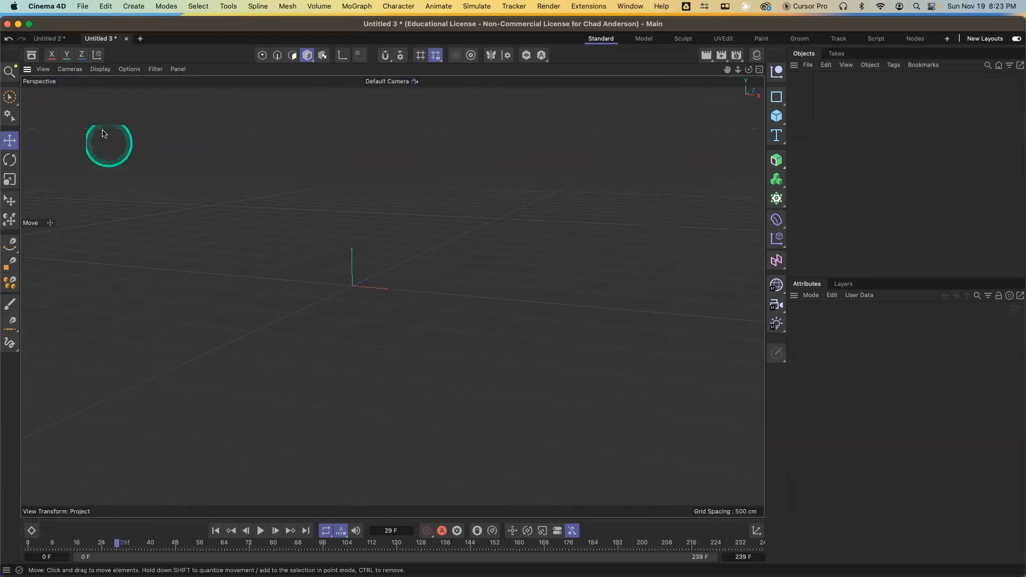
{"action": "left_click", "coordinate": [43, 69]}
{"action": "left_click", "coordinate": [79, 208]}
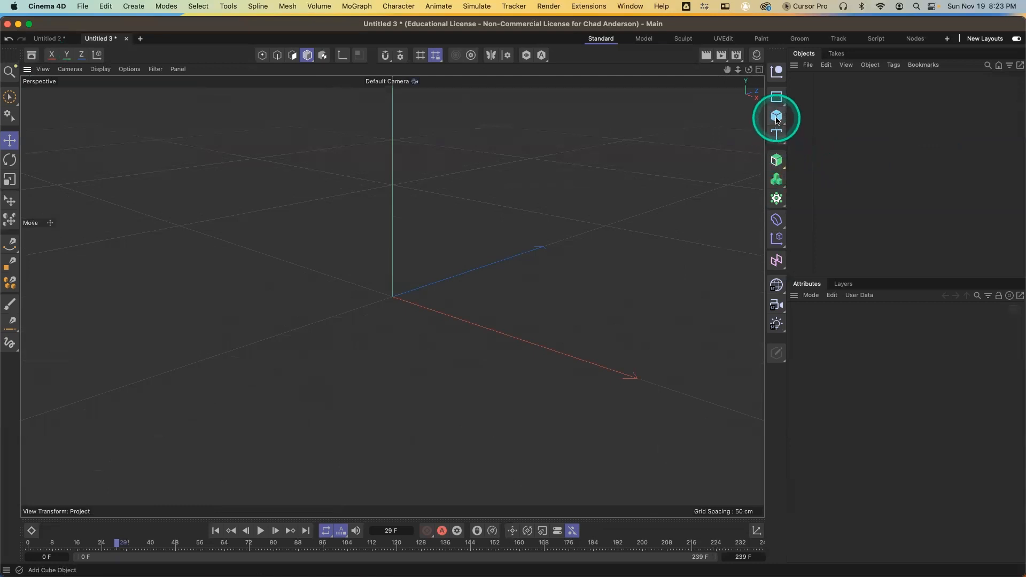
{"action": "left_click_drag", "start_coordinate": [777, 120], "coordinate": [826, 193]}
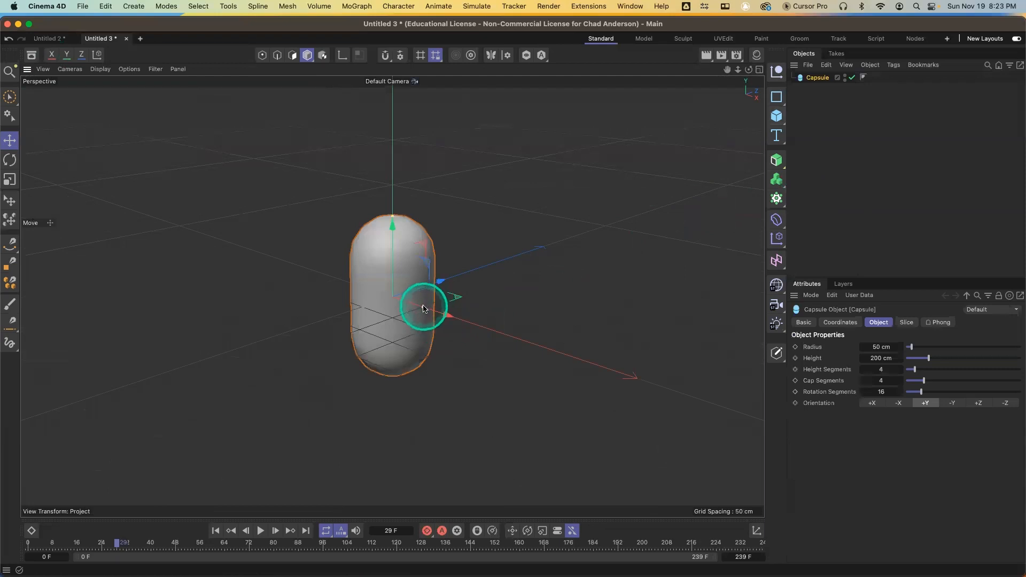
{"action": "left_click_drag", "start_coordinate": [421, 305], "coordinate": [397, 305]}
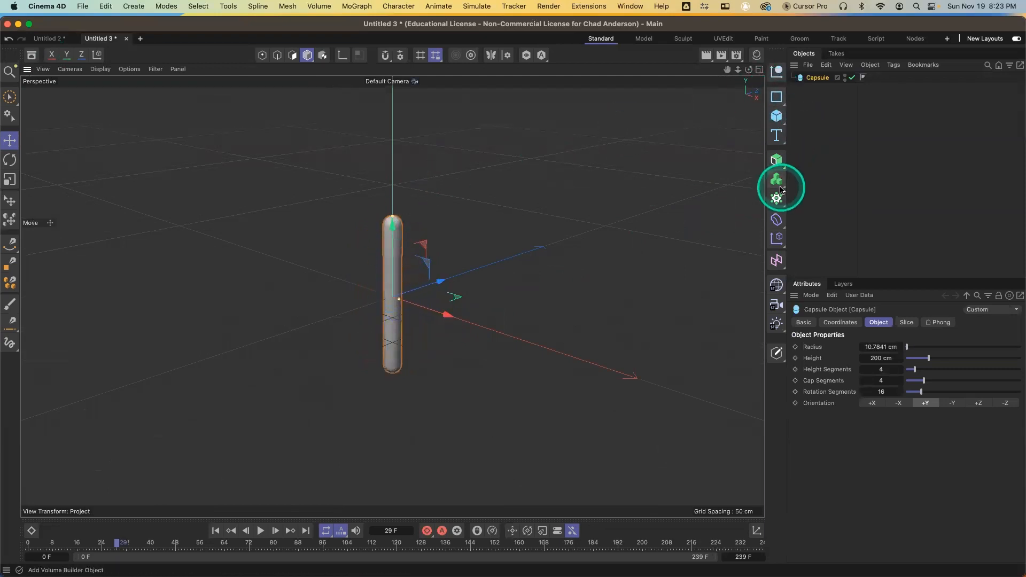
Add a Cloner and set its mode to Object
{"action": "left_click", "coordinate": [777, 208]}
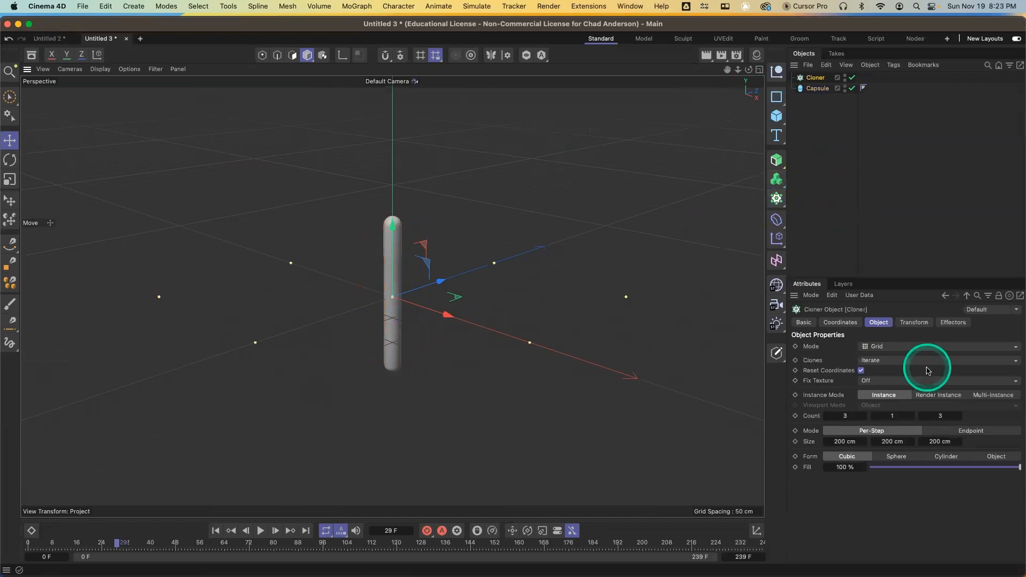
{"action": "left_click", "coordinate": [901, 349]}
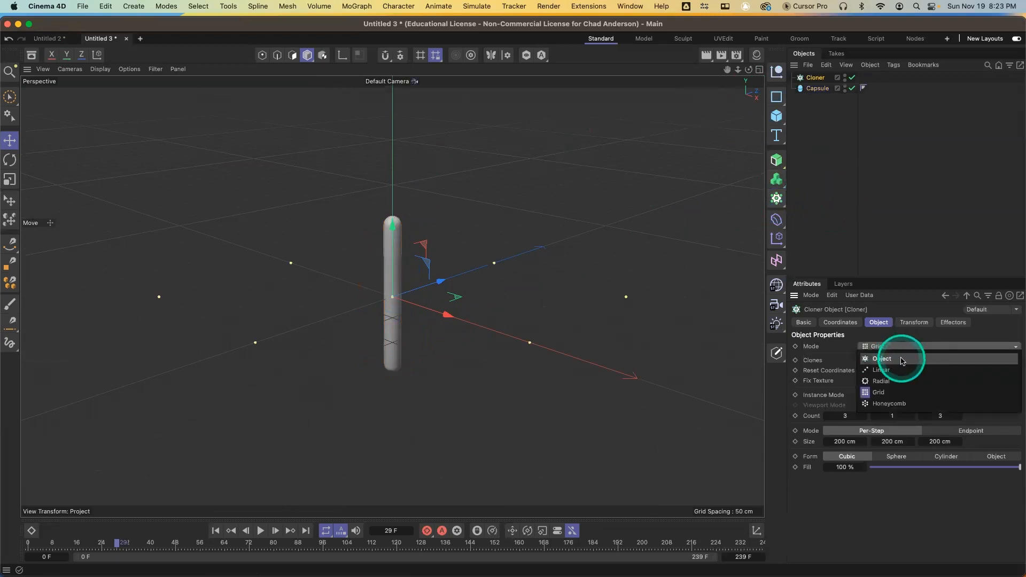
{"action": "left_click", "coordinate": [902, 360]}
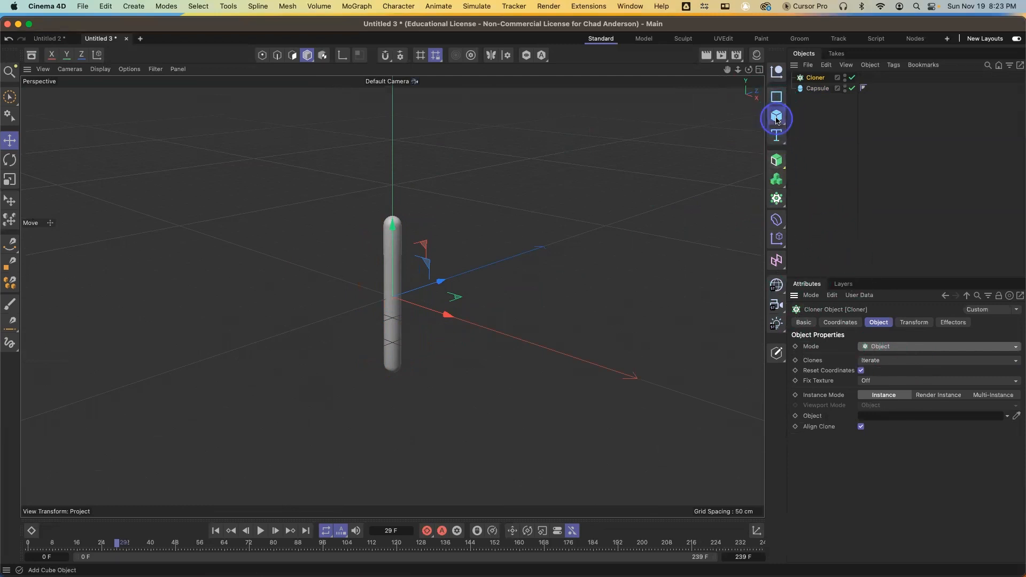
Add a sphere and set its segments to 32
{"action": "left_click_drag", "start_coordinate": [778, 121], "coordinate": [890, 172]}
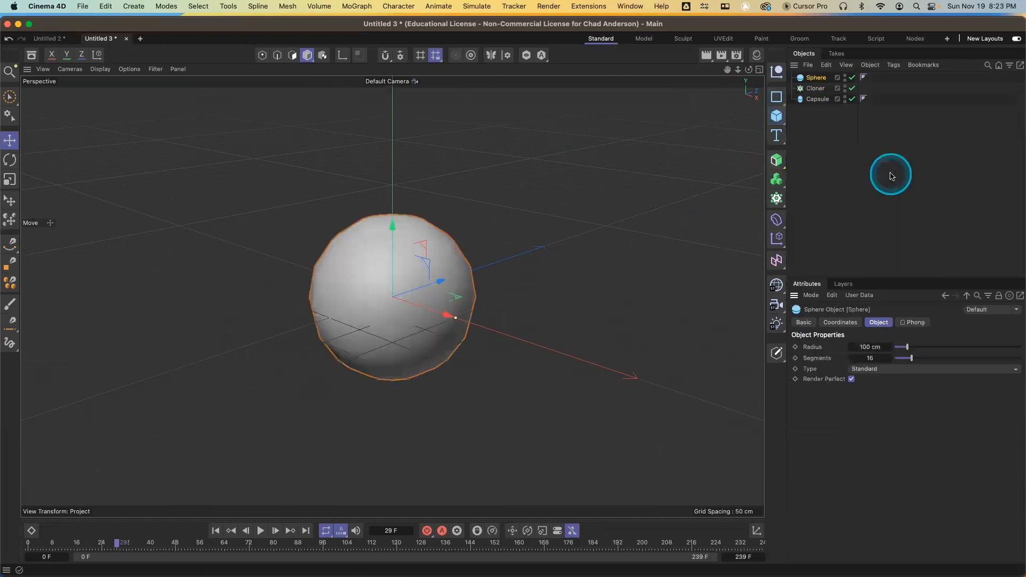
{"action": "left_click", "coordinate": [876, 358]}
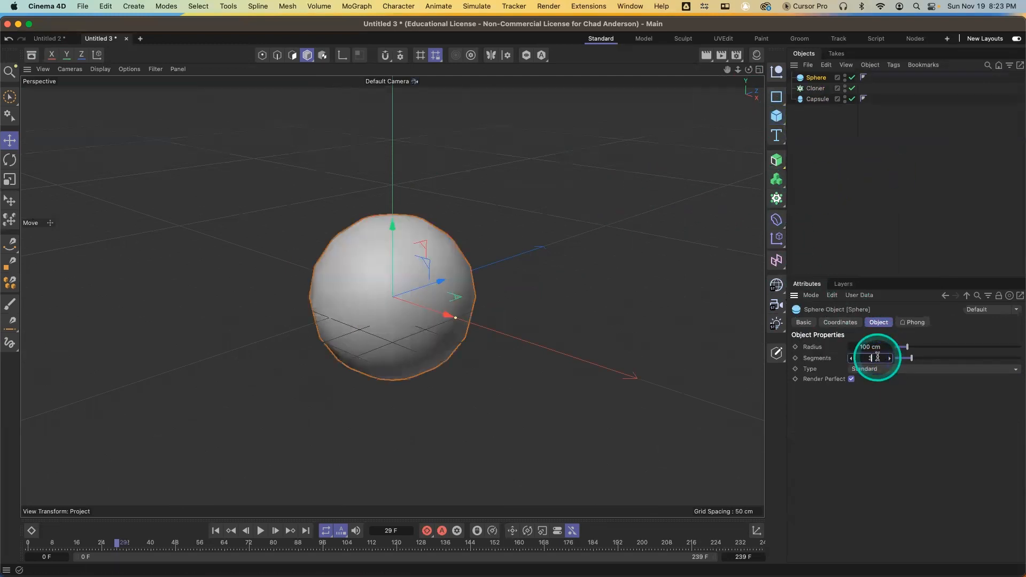
{"action": "type", "text": "32"}
{"action": "key", "text": "Return"}
Scale the sphere up and switch the viewport display to shading with lines
{"action": "key", "text": "t"}
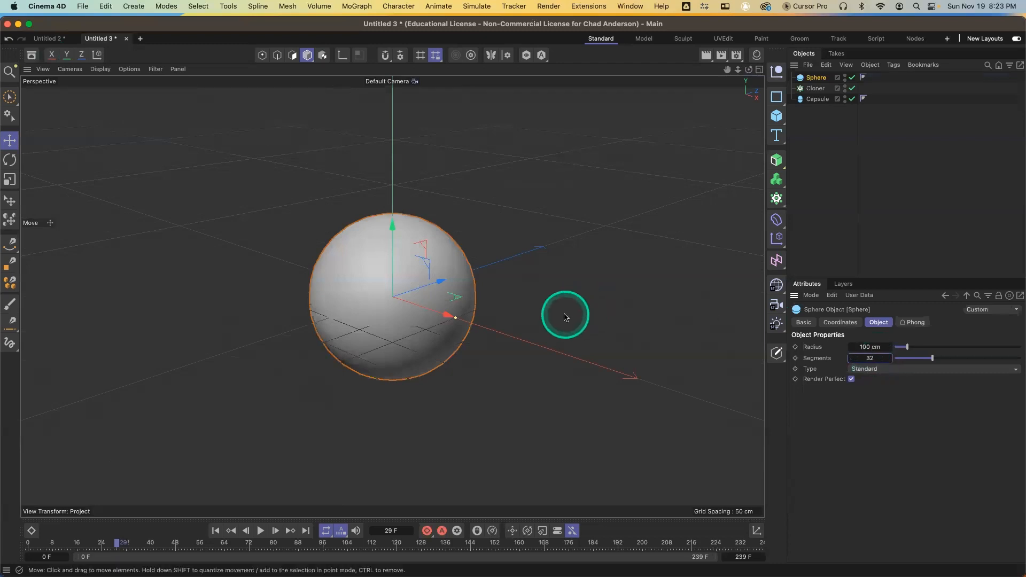
{"action": "left_click_drag", "start_coordinate": [455, 318], "coordinate": [544, 331]}
{"action": "key", "text": "n"}
{"action": "key", "text": "b"}
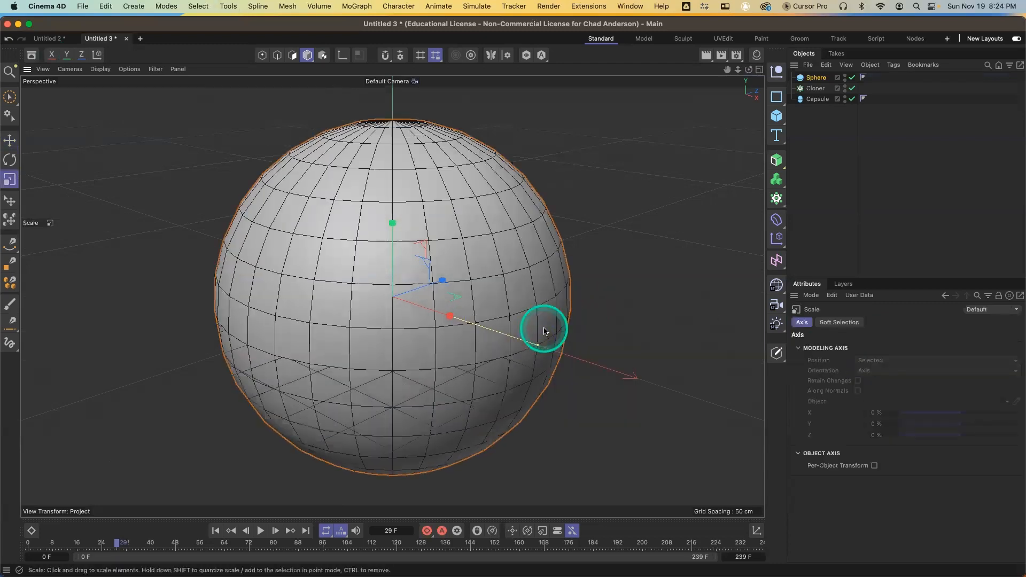
Assign the Sphere as the Cloner's object
{"action": "left_click", "coordinate": [823, 92]}
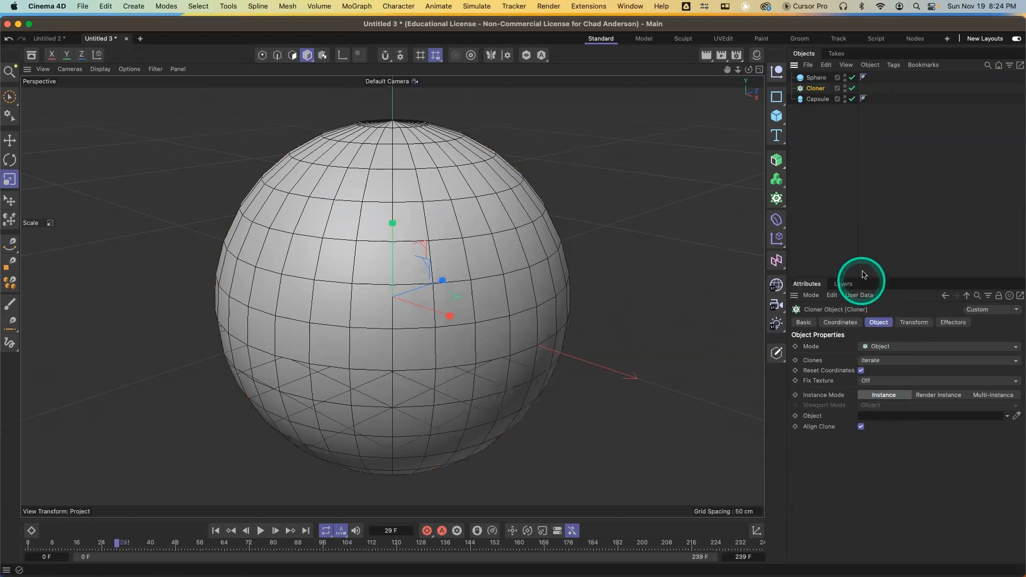
{"action": "left_click_drag", "start_coordinate": [822, 80], "coordinate": [886, 420]}
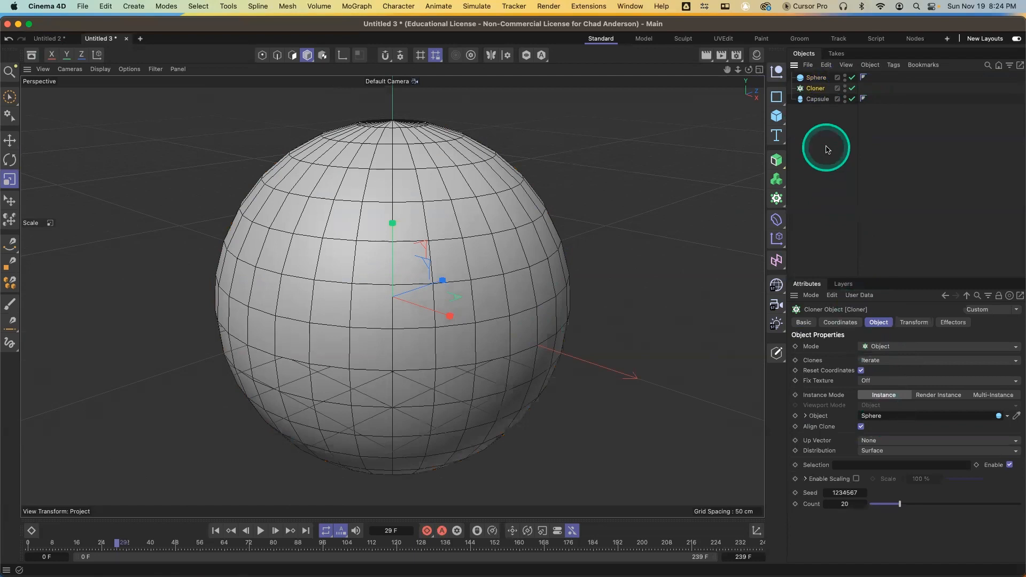
Place the capsule inside the Cloner and scale it down to about 79 cm tall
{"action": "left_click", "coordinate": [819, 100]}
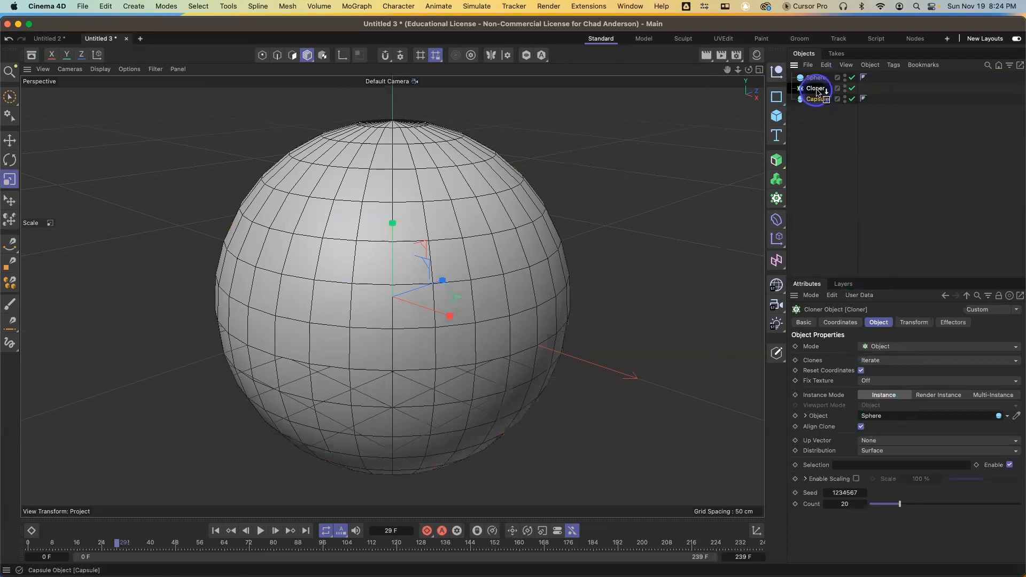
{"action": "left_click_drag", "start_coordinate": [818, 92], "coordinate": [816, 88]}
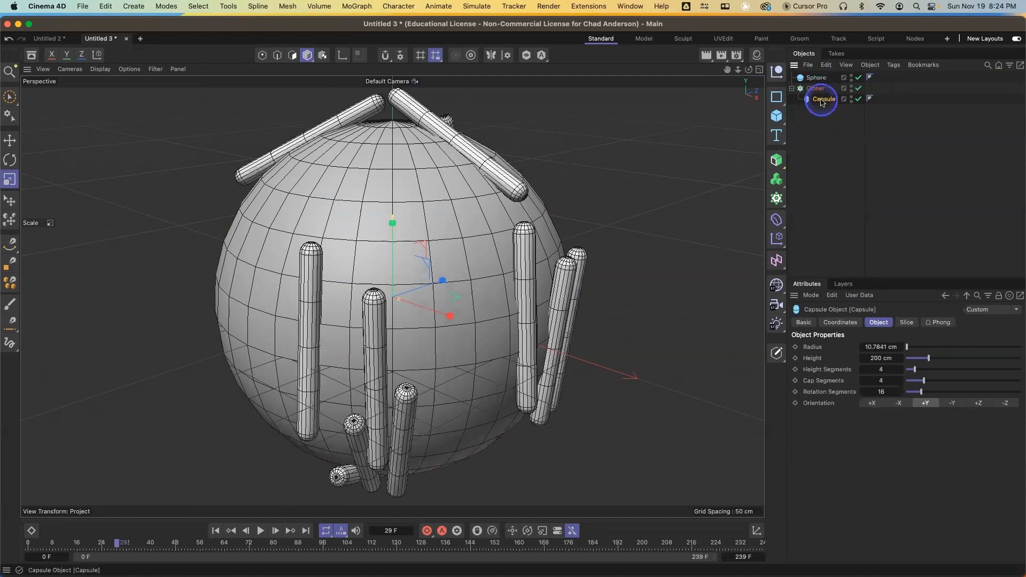
{"action": "left_click_drag", "start_coordinate": [394, 218], "coordinate": [395, 302]}
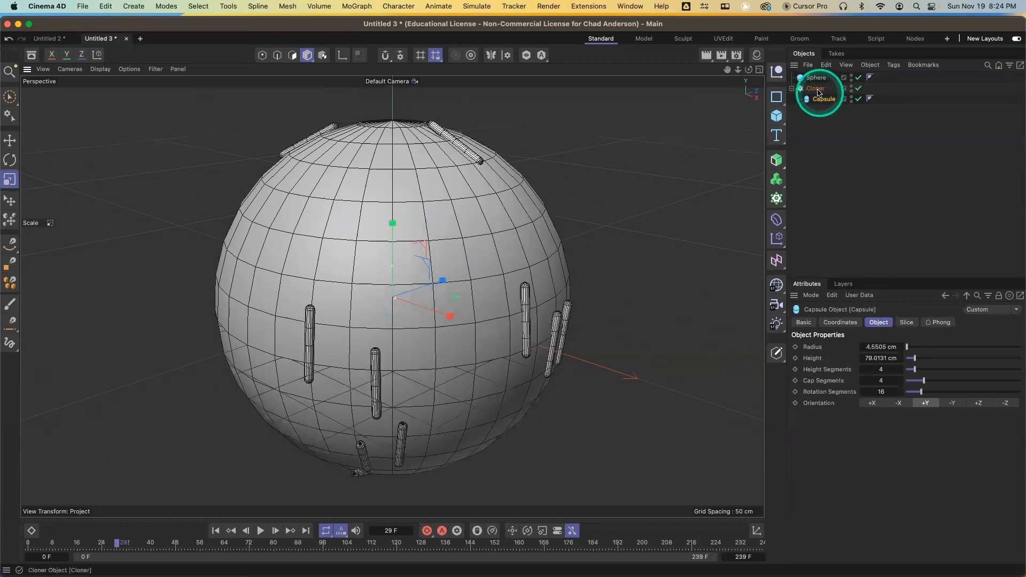
Toggle the sphere's viewport visibility off and back on to inspect the clones
{"action": "left_click", "coordinate": [853, 79]}
{"action": "left_click", "coordinate": [858, 79]}
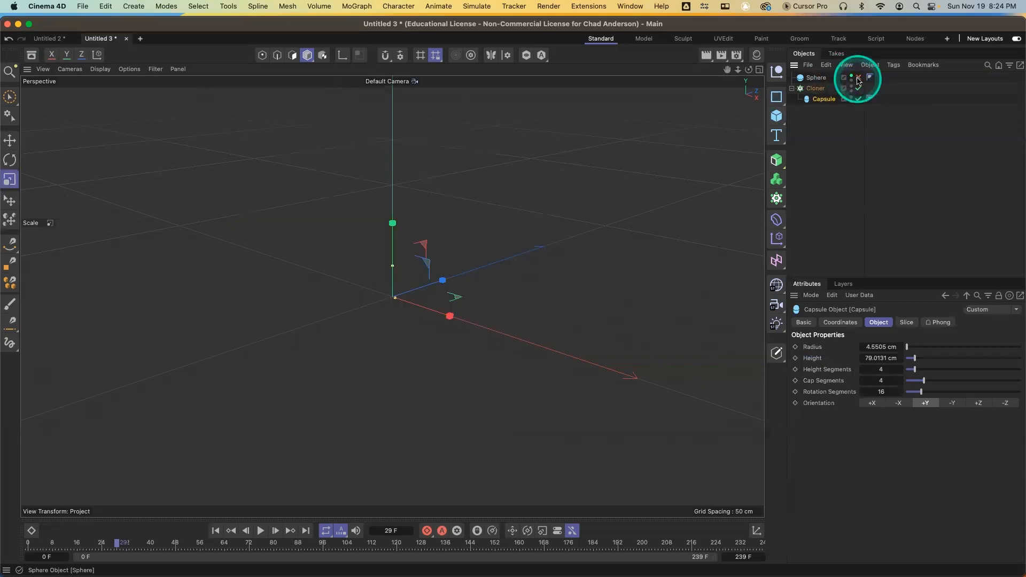
{"action": "left_click", "coordinate": [858, 79]}
{"action": "left_click", "coordinate": [852, 79]}
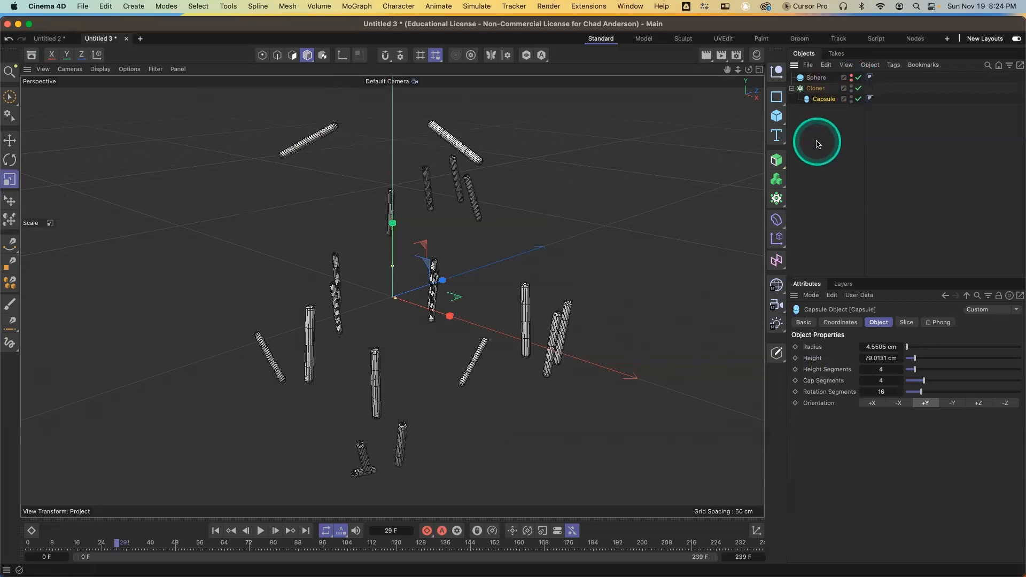
{"action": "left_click", "coordinate": [851, 78]}
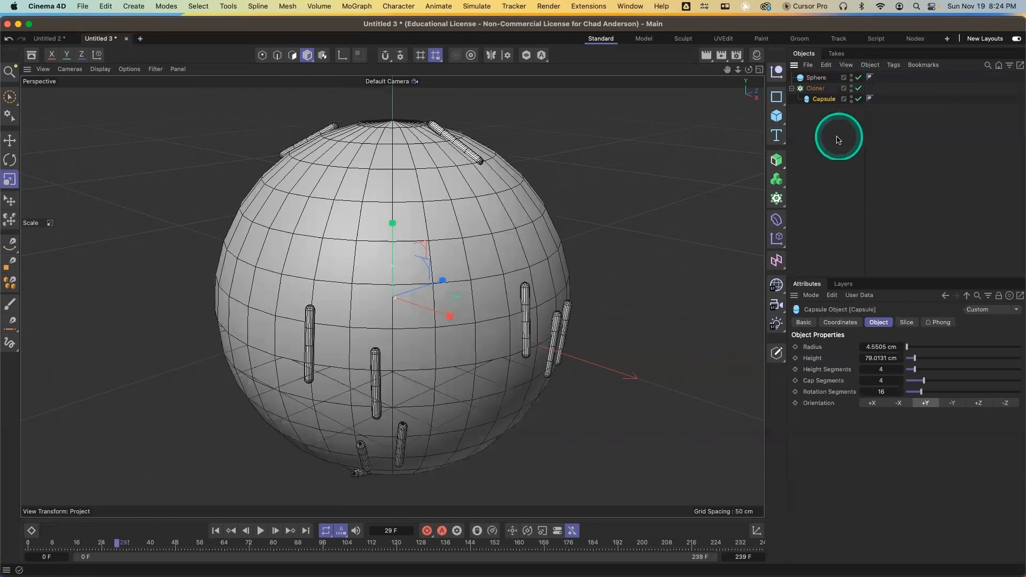
Set the Cloner's distribution to Vertex
{"action": "left_click", "coordinate": [816, 87]}
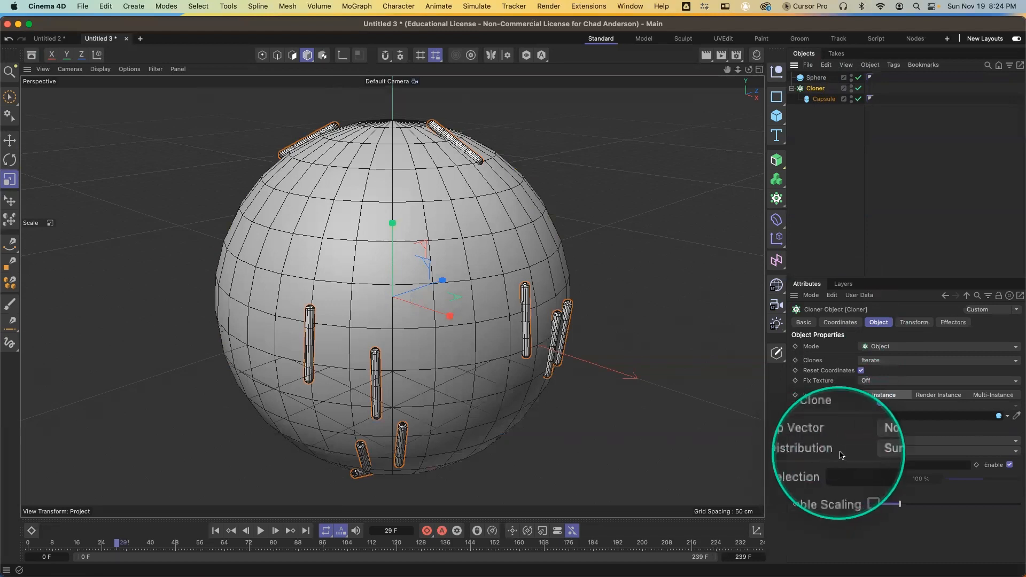
{"action": "left_click", "coordinate": [879, 451]}
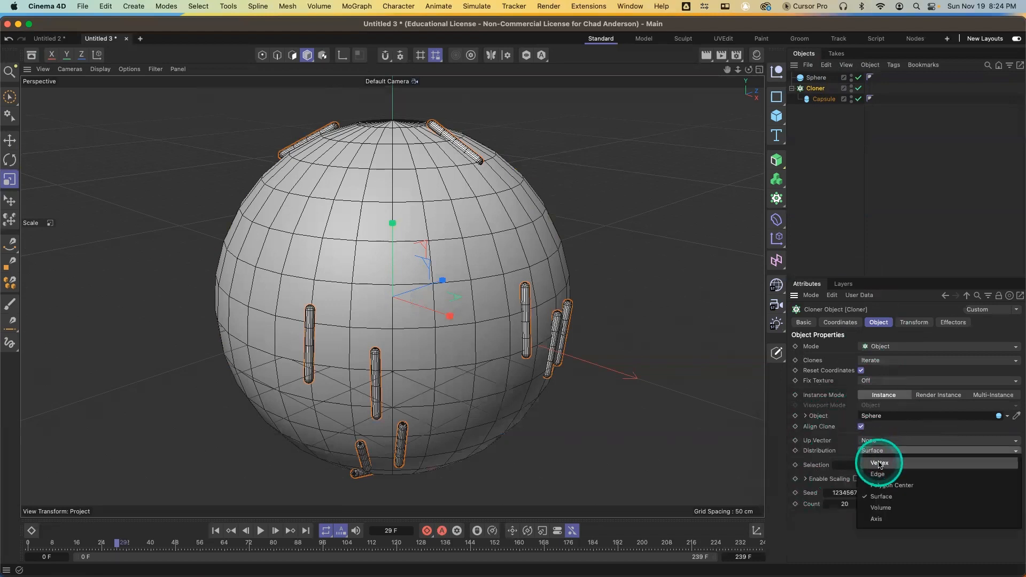
{"action": "left_click", "coordinate": [879, 464]}
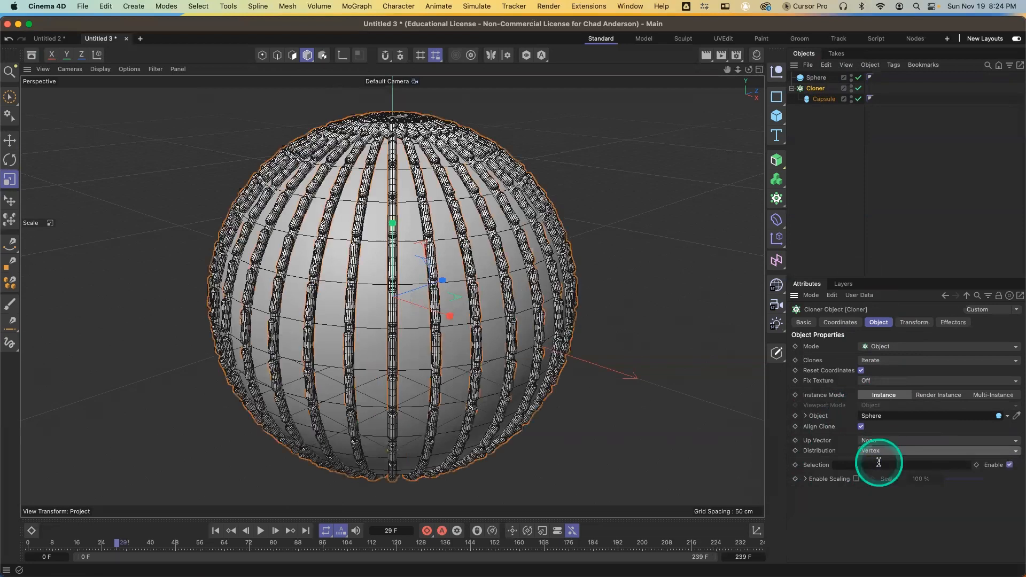
Set the Cloner's pitch rotation to 84° and render a viewport preview
{"action": "left_click", "coordinate": [914, 322]}
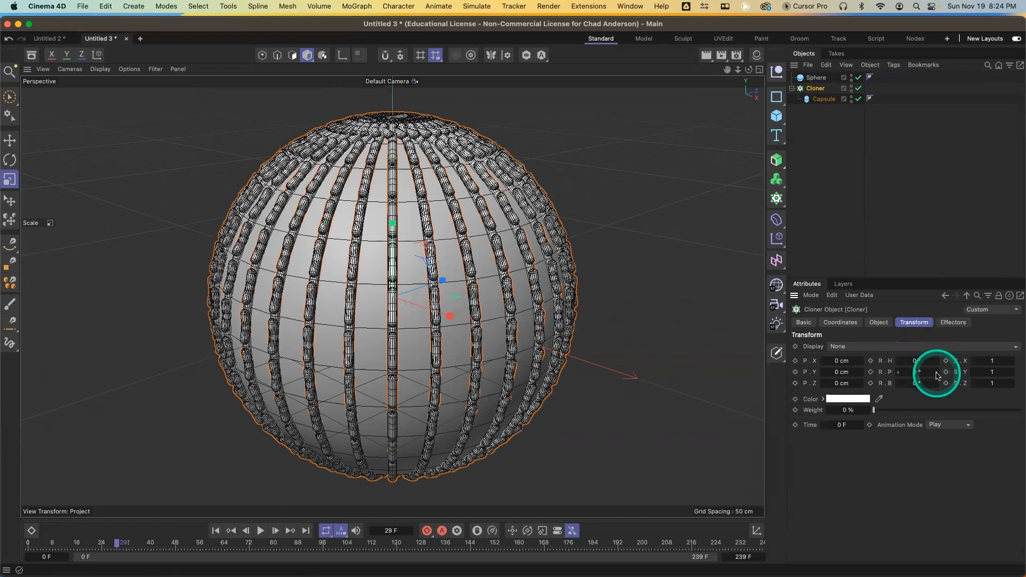
{"action": "left_click_drag", "start_coordinate": [937, 375], "coordinate": [938, 376]}
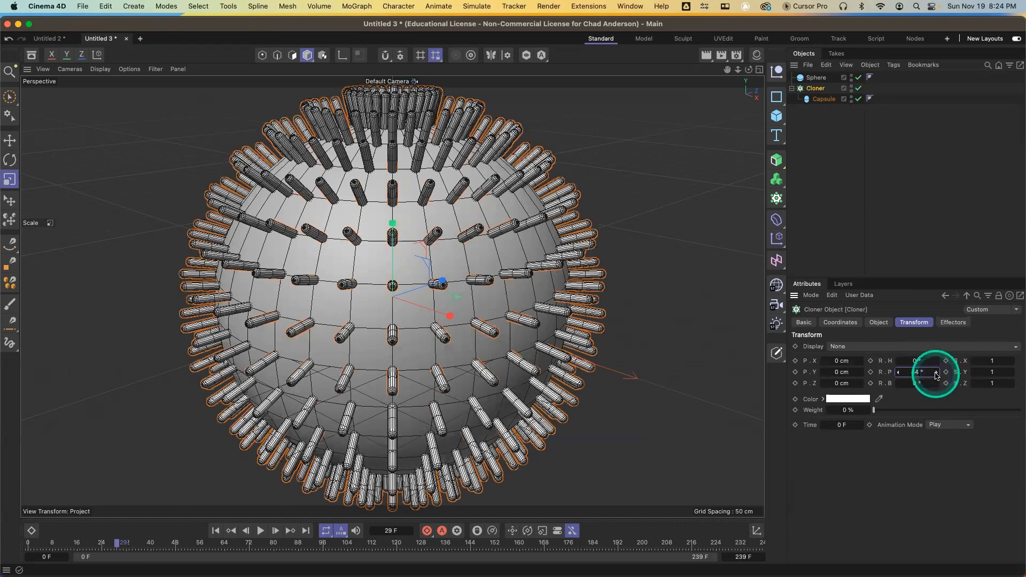
{"action": "key", "text": "super+r"}
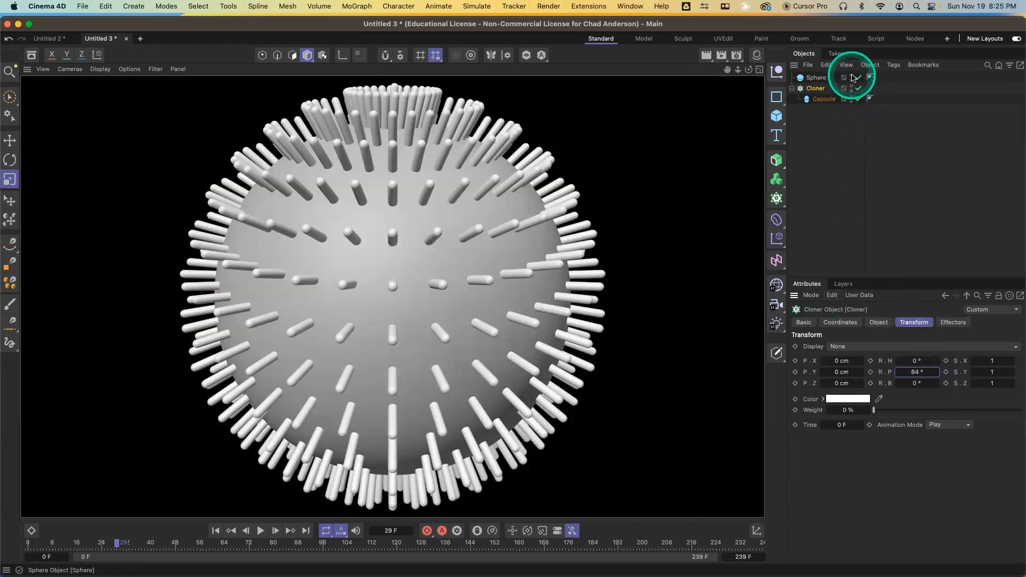
Hide the sphere in the viewport and render a preview of the clones
{"action": "left_click", "coordinate": [853, 78]}
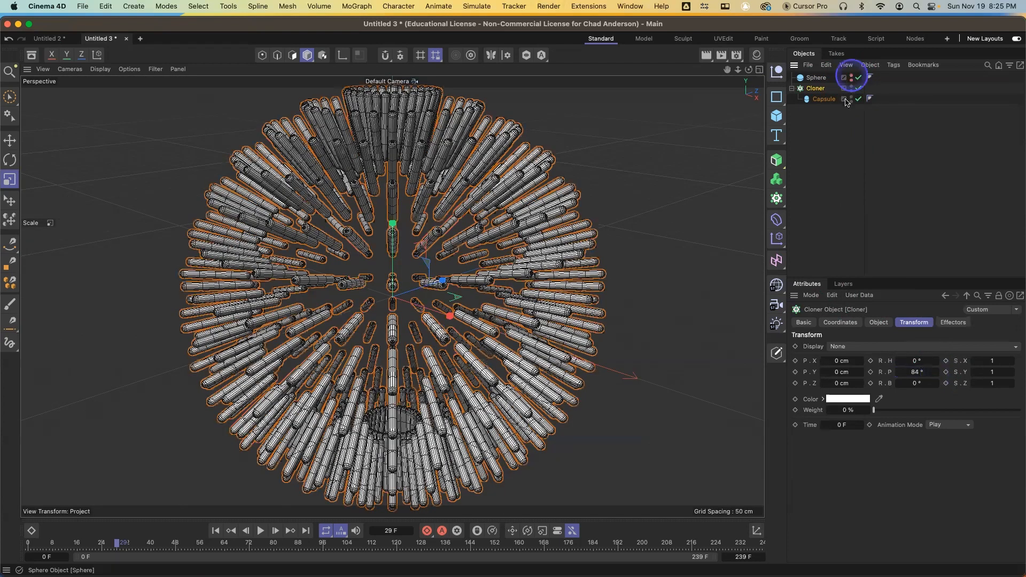
{"action": "key", "text": "super+r"}
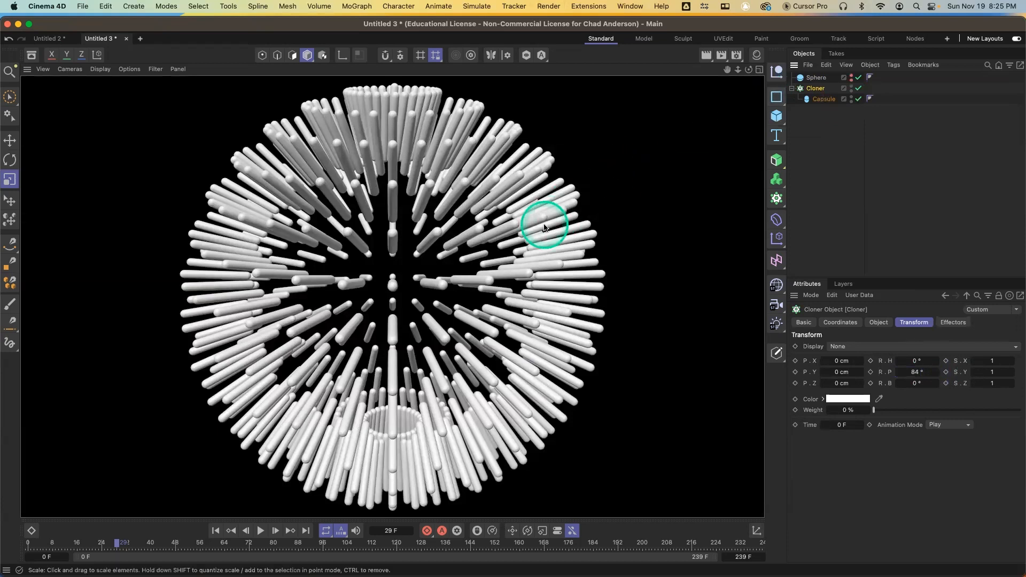
Switch the viewport display to plain shading without lines
{"action": "left_click_drag", "start_coordinate": [533, 241], "coordinate": [448, 273], "text": "alt"}
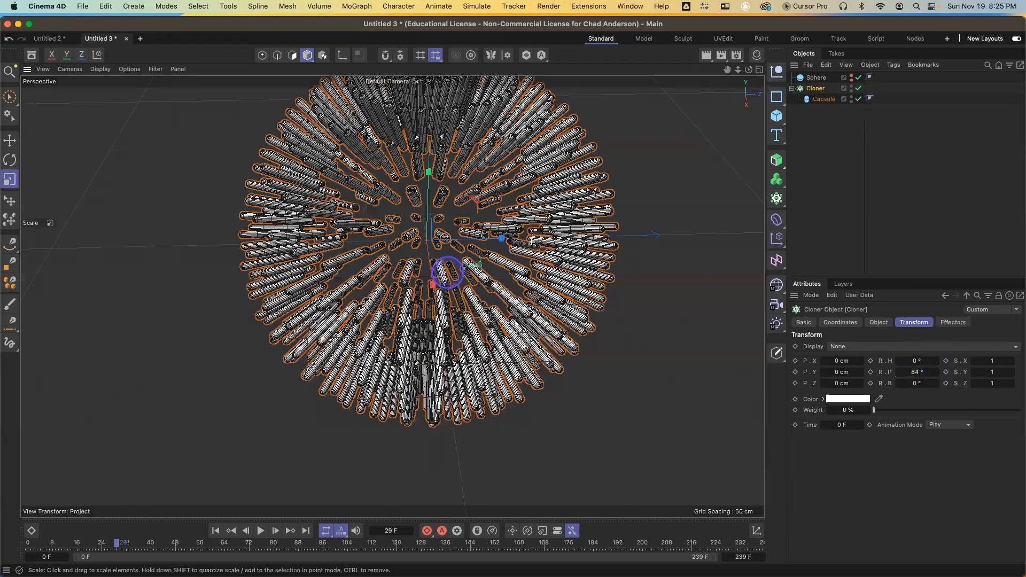
{"action": "left_click_drag", "start_coordinate": [570, 289], "coordinate": [548, 211], "text": "alt"}
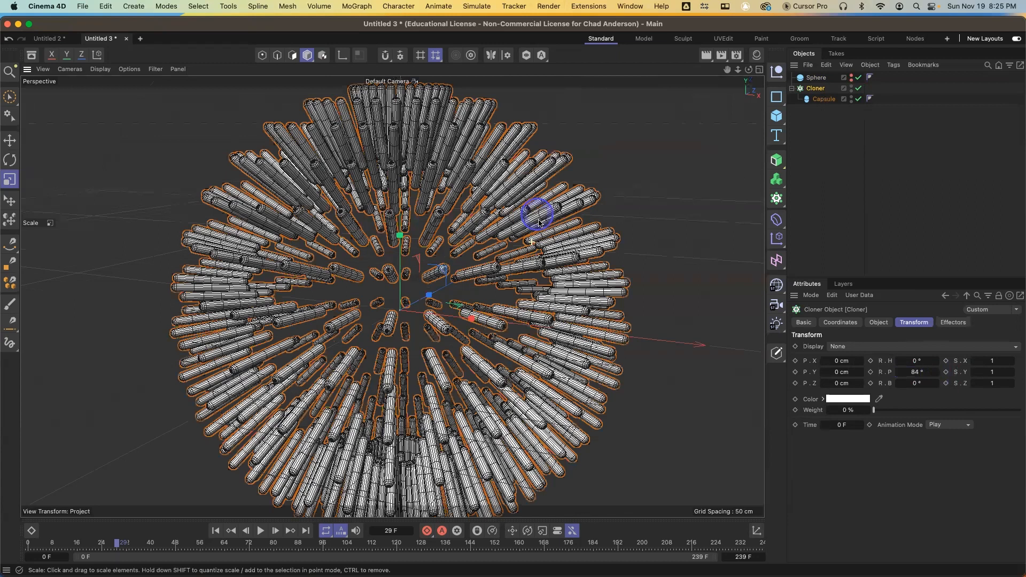
{"action": "left_click_drag", "start_coordinate": [531, 259], "coordinate": [535, 315], "text": "alt"}
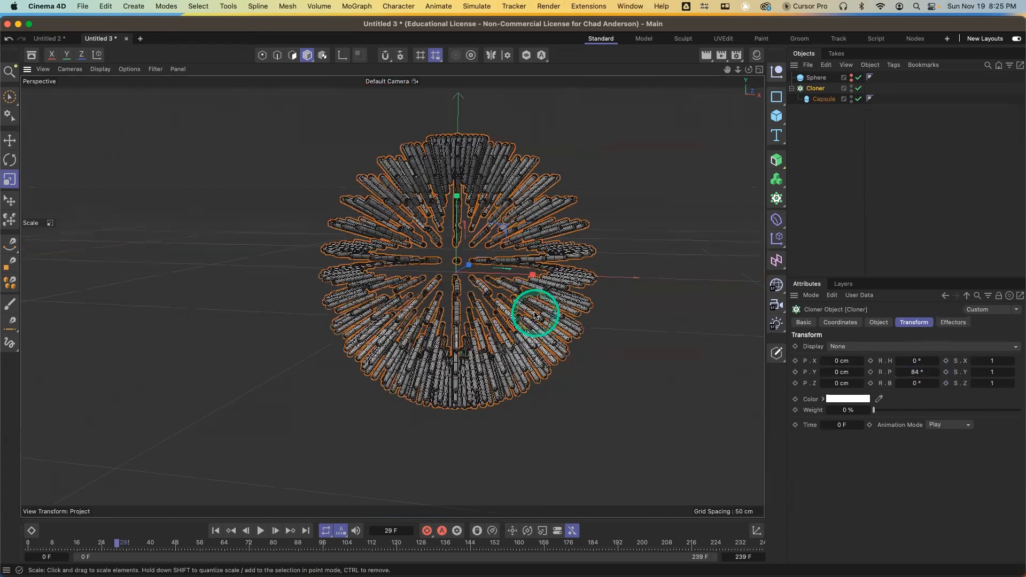
{"action": "key", "text": "n"}
{"action": "key", "text": "a"}
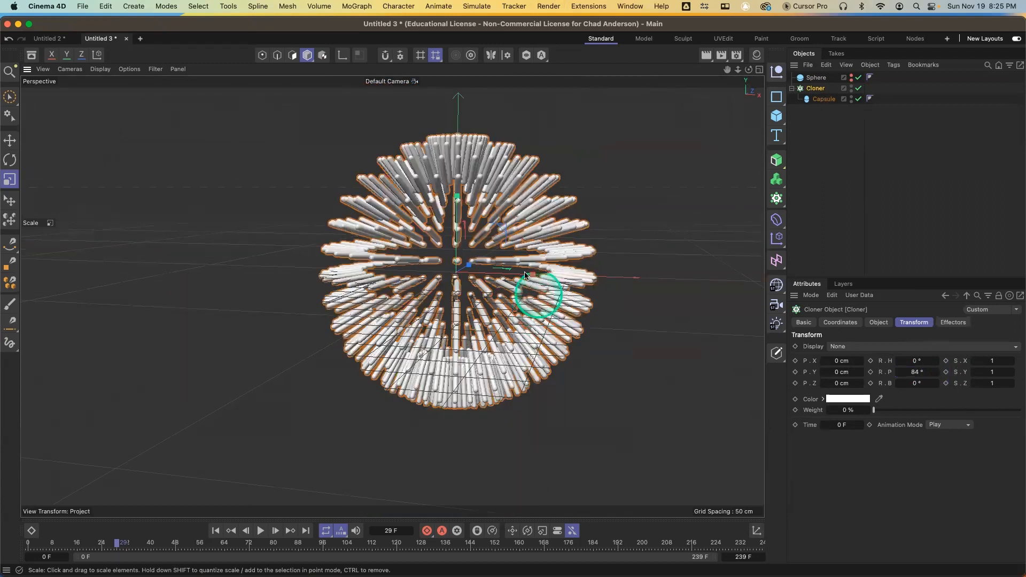
{"action": "left_click_drag", "start_coordinate": [527, 272], "coordinate": [556, 300], "text": "alt"}
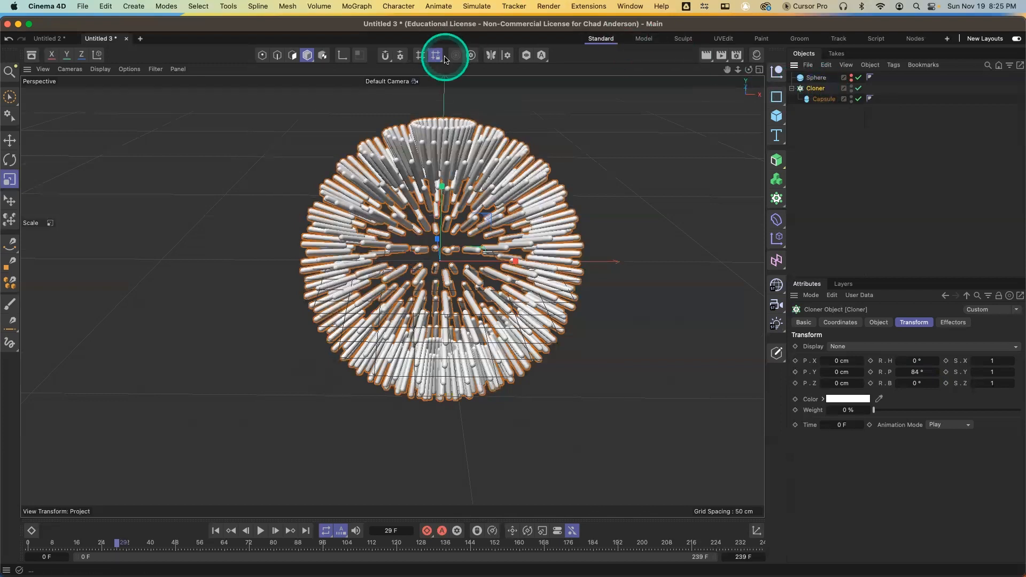
{"action": "left_click", "coordinate": [357, 6]}
{"action": "mouse_move", "coordinate": [369, 37]}
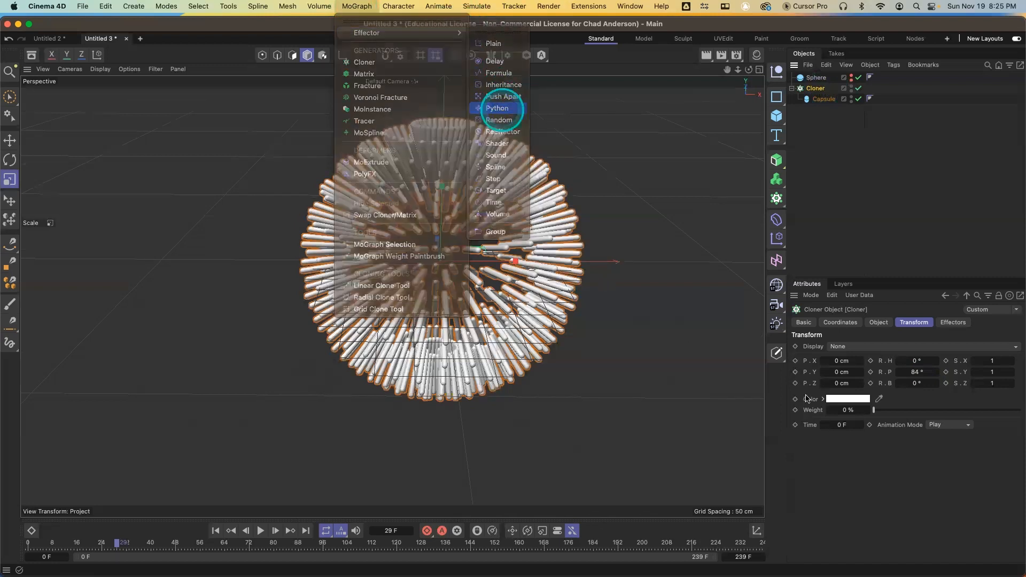
{"action": "left_click", "coordinate": [502, 110]}
{"action": "left_click", "coordinate": [839, 458]}
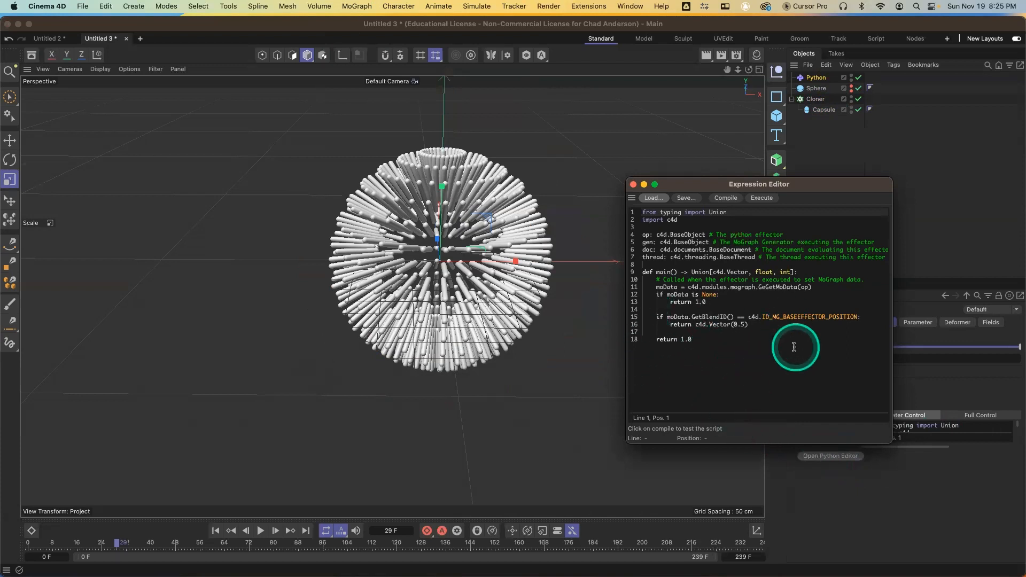
{"action": "left_click", "coordinate": [634, 185]}
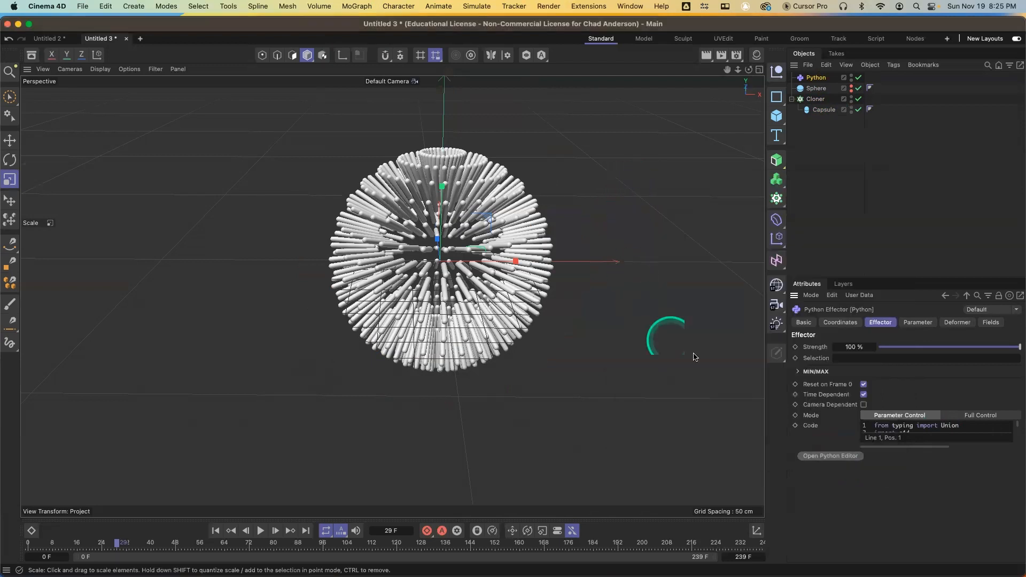
{"action": "left_click", "coordinate": [822, 78]}
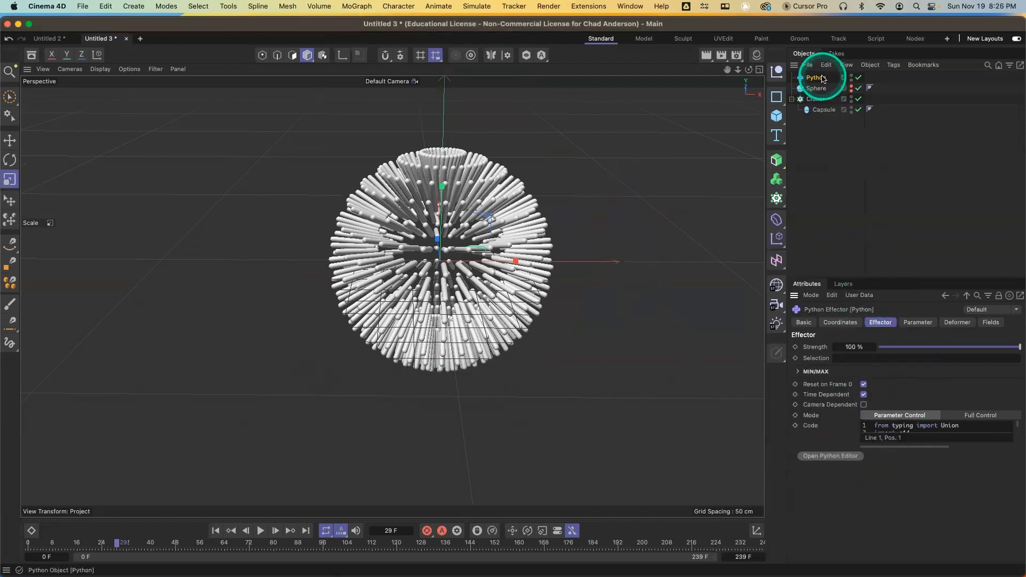
{"action": "key", "text": "Delete"}
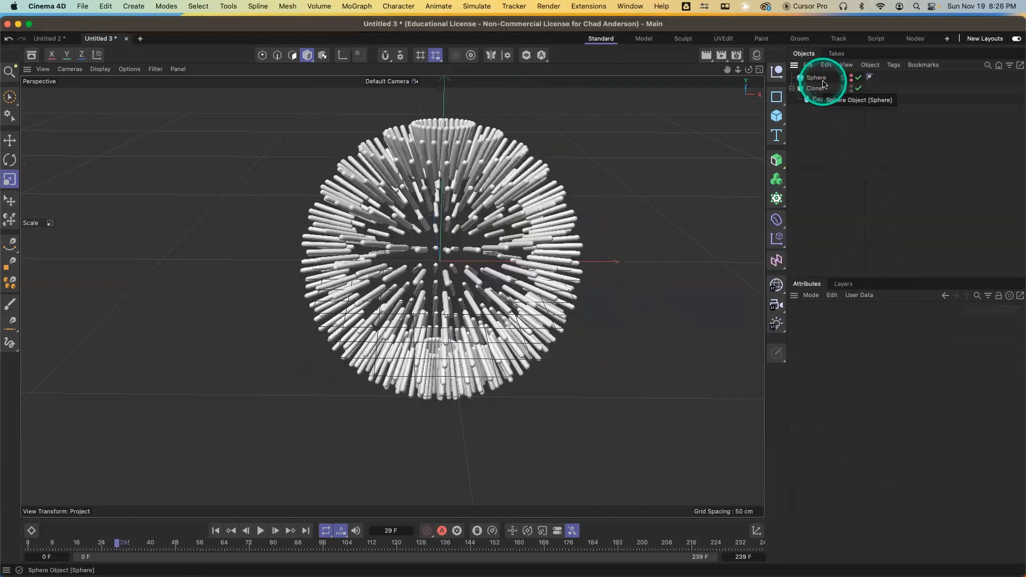
Add a Sound effector to the Cloner and toggle it off in the Cloner's effector list
{"action": "left_click", "coordinate": [824, 88]}
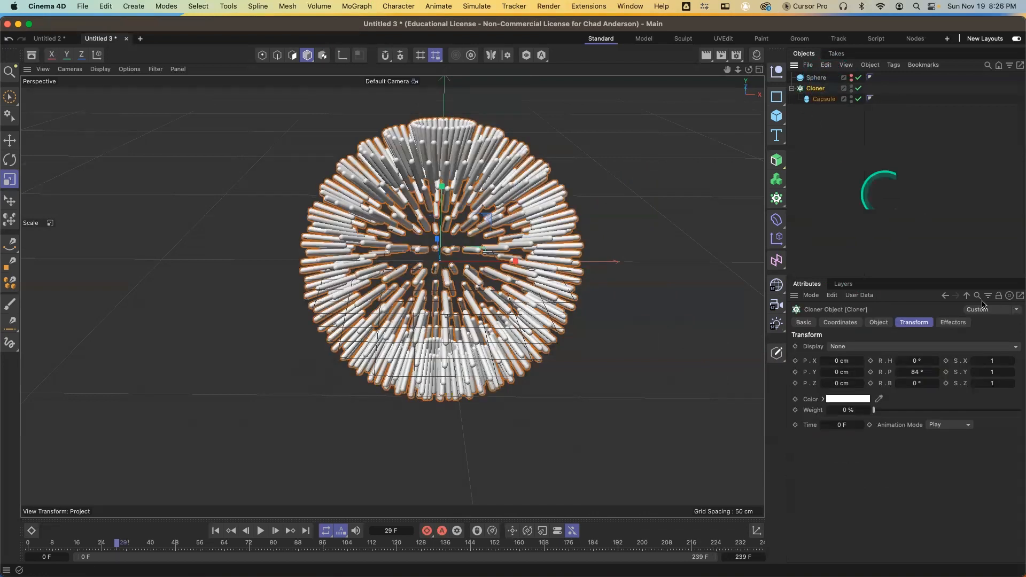
{"action": "left_click", "coordinate": [954, 323]}
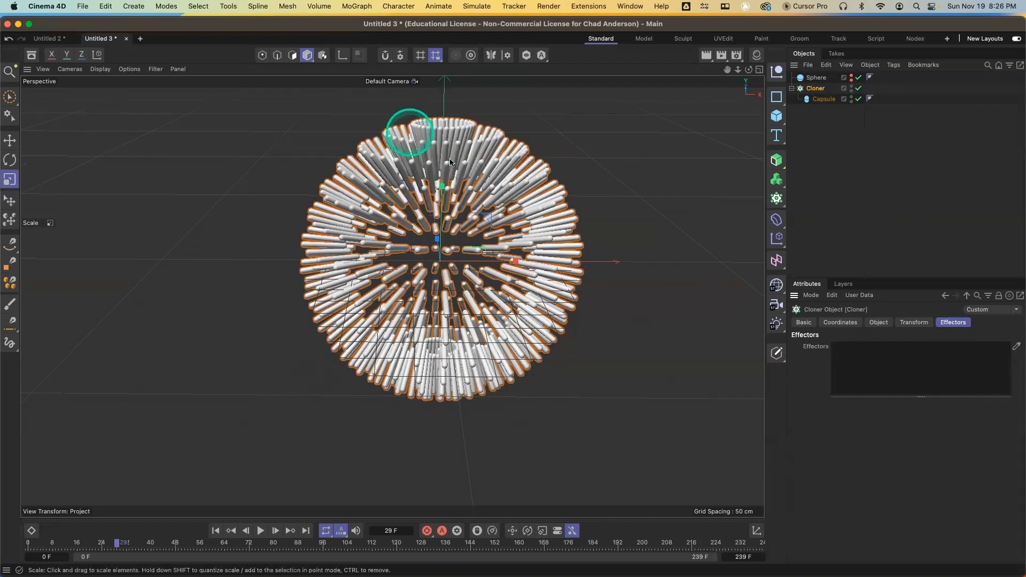
{"action": "left_click", "coordinate": [823, 198]}
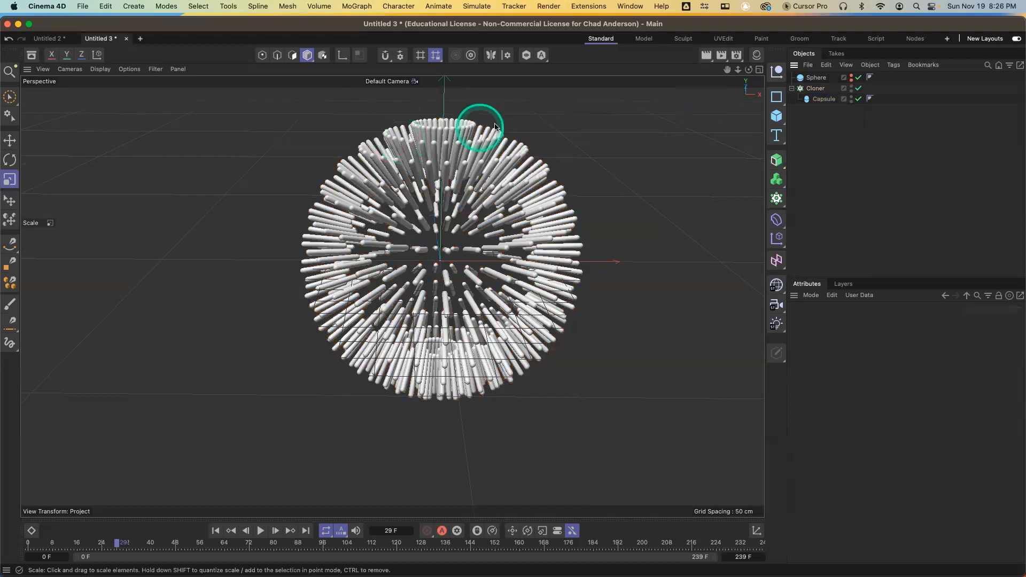
{"action": "left_click", "coordinate": [814, 88]}
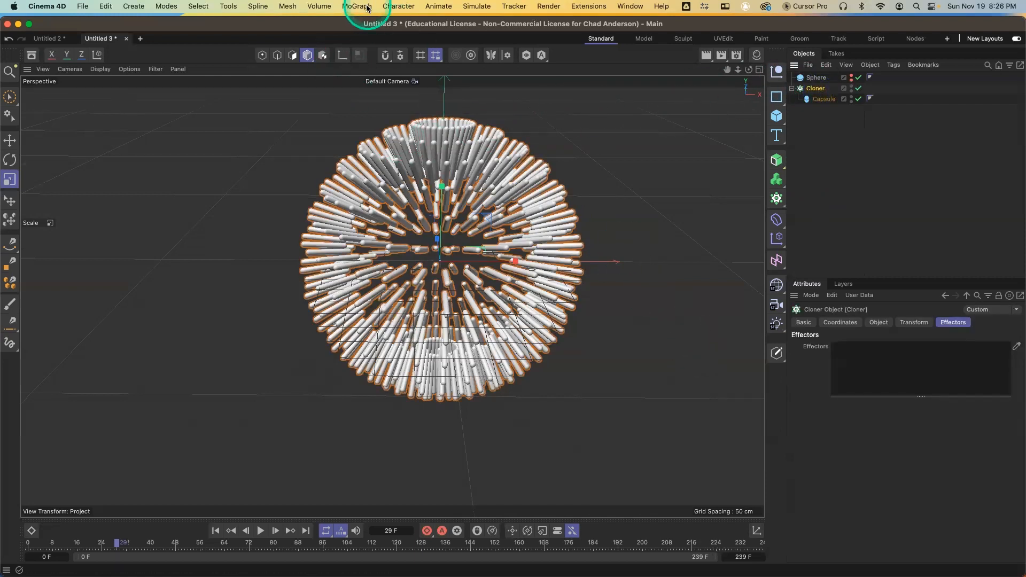
{"action": "left_click", "coordinate": [349, 6]}
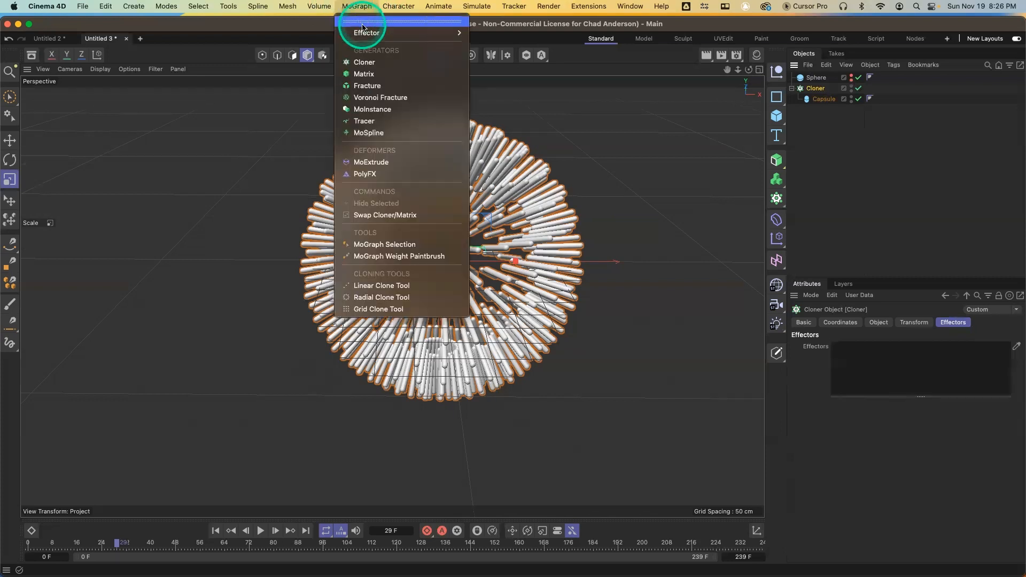
{"action": "mouse_move", "coordinate": [367, 33]}
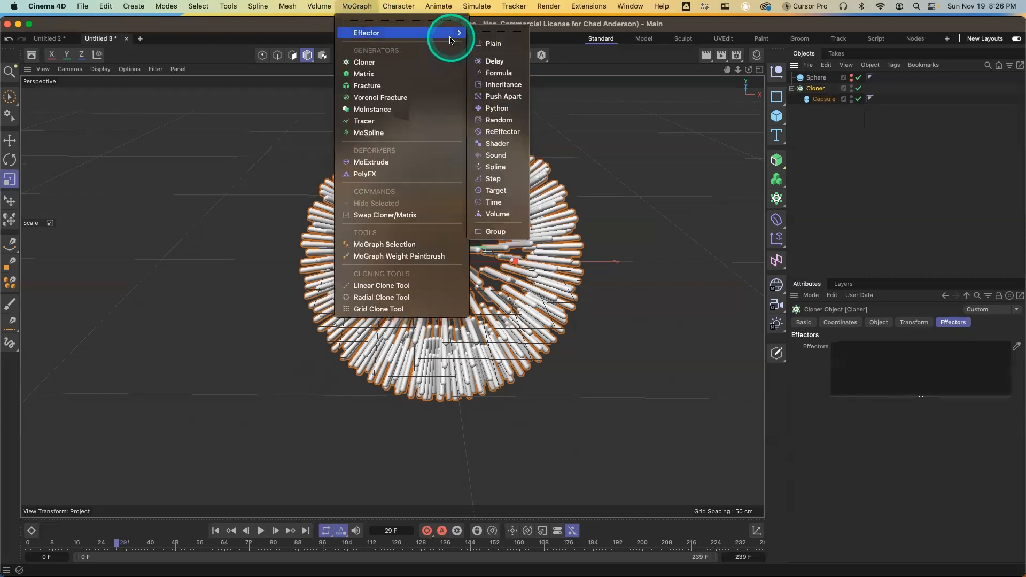
{"action": "left_click", "coordinate": [496, 156]}
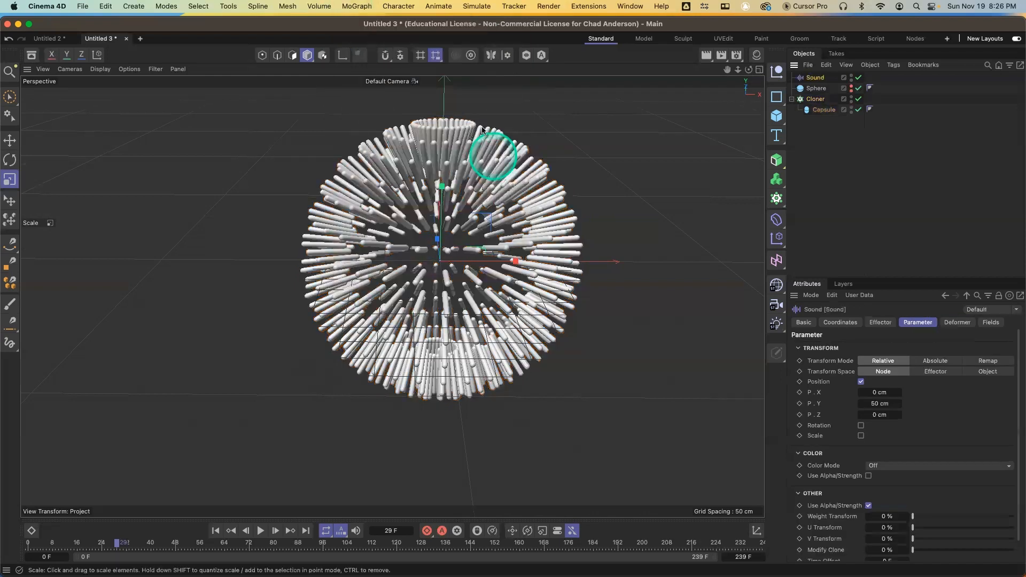
{"action": "left_click", "coordinate": [821, 101]}
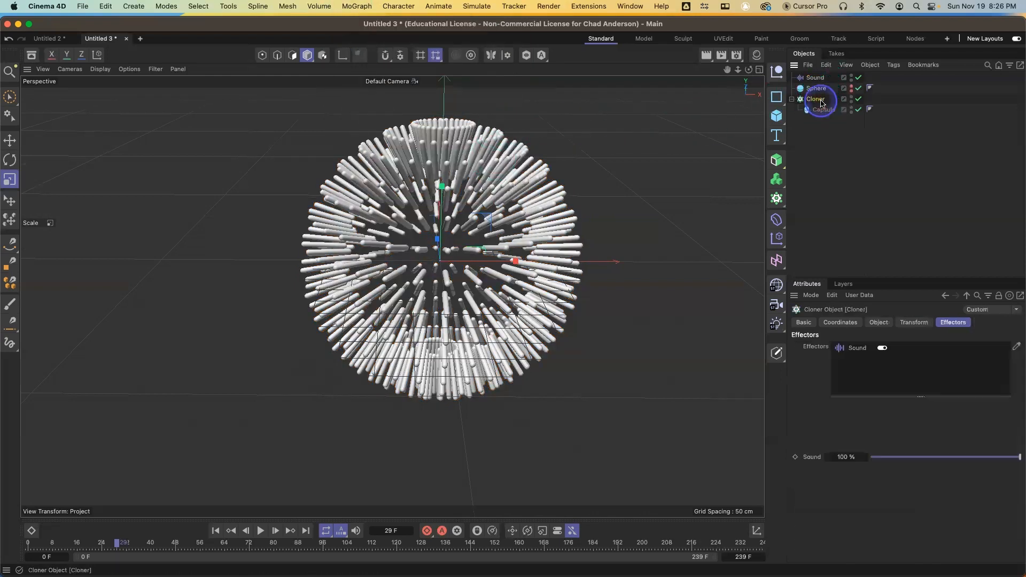
{"action": "left_click", "coordinate": [882, 349]}
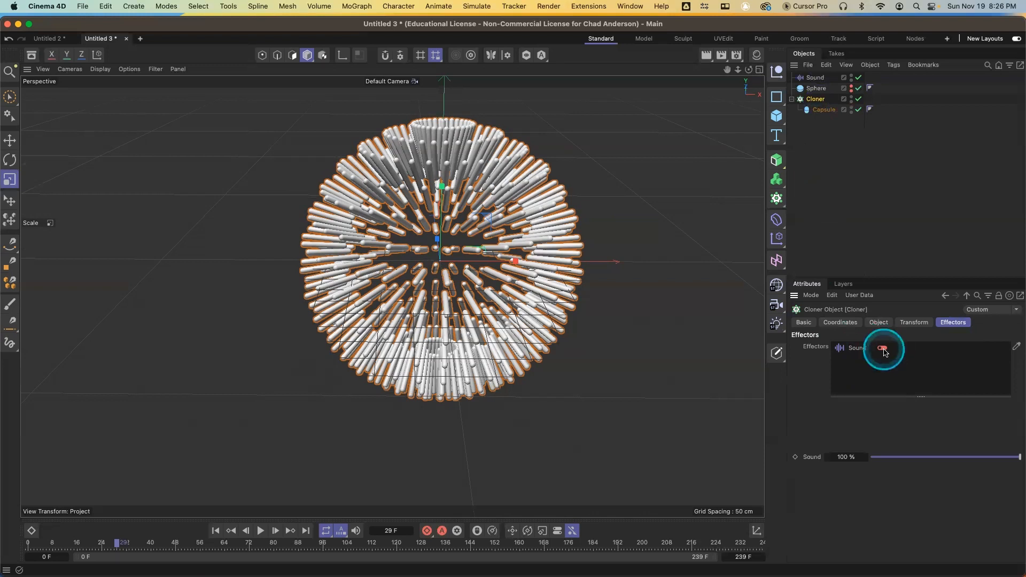
Select the Sound effector and set its Y position parameter to 100 cm
{"action": "left_click", "coordinate": [817, 78]}
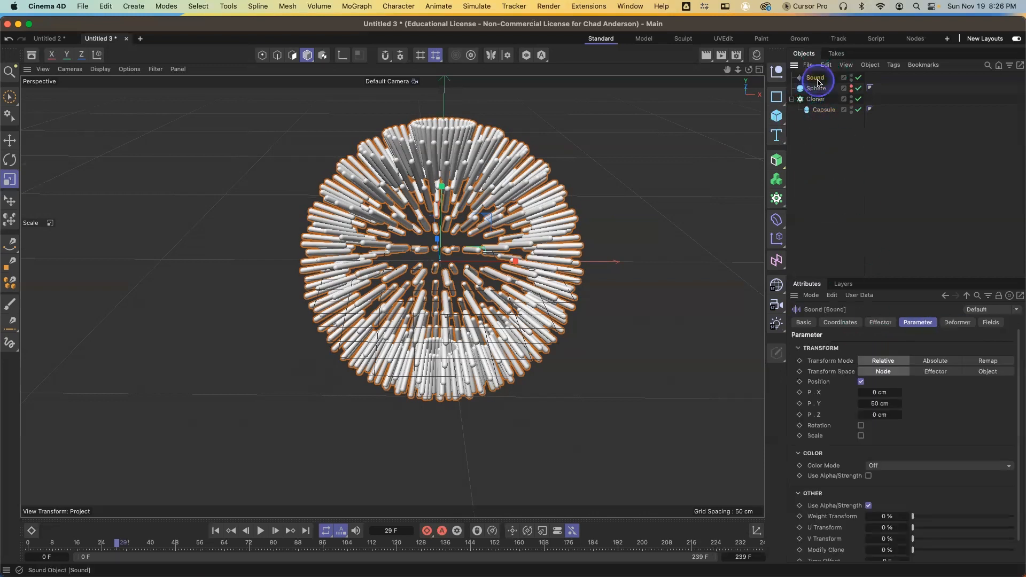
{"action": "left_click", "coordinate": [881, 322]}
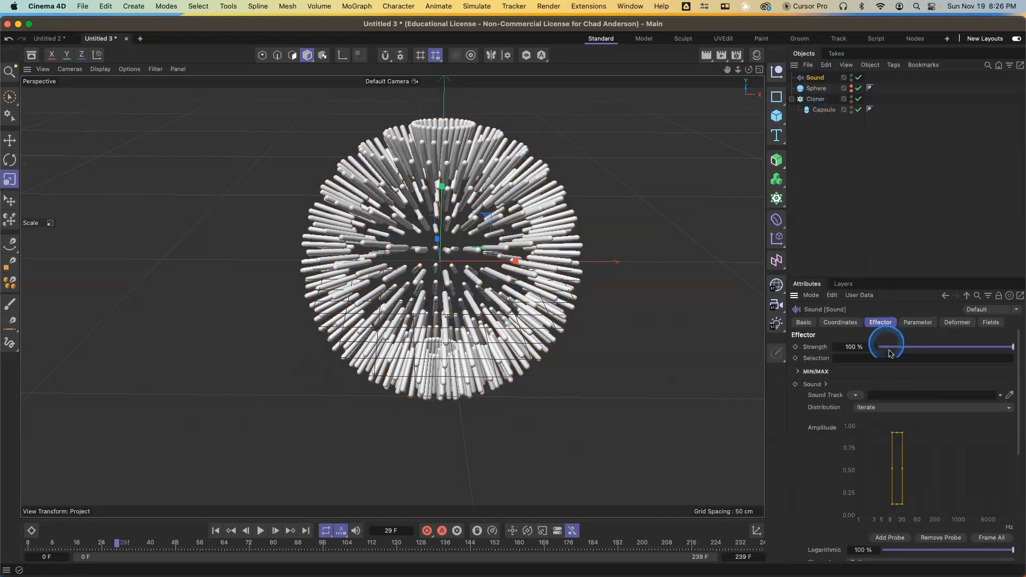
{"action": "left_click", "coordinate": [918, 324]}
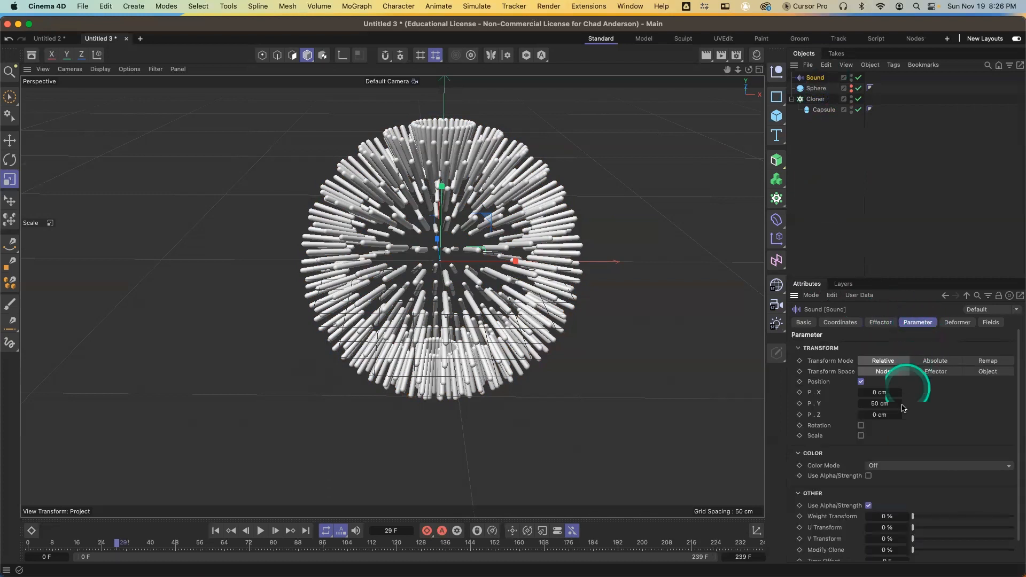
{"action": "left_click_drag", "start_coordinate": [899, 408], "coordinate": [899, 405]}
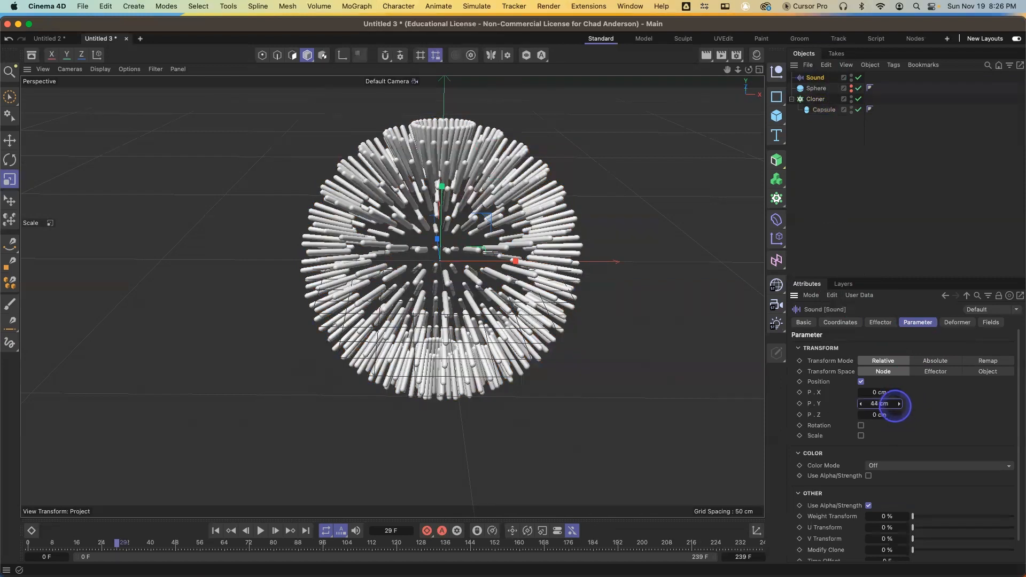
{"action": "left_click", "coordinate": [896, 405]}
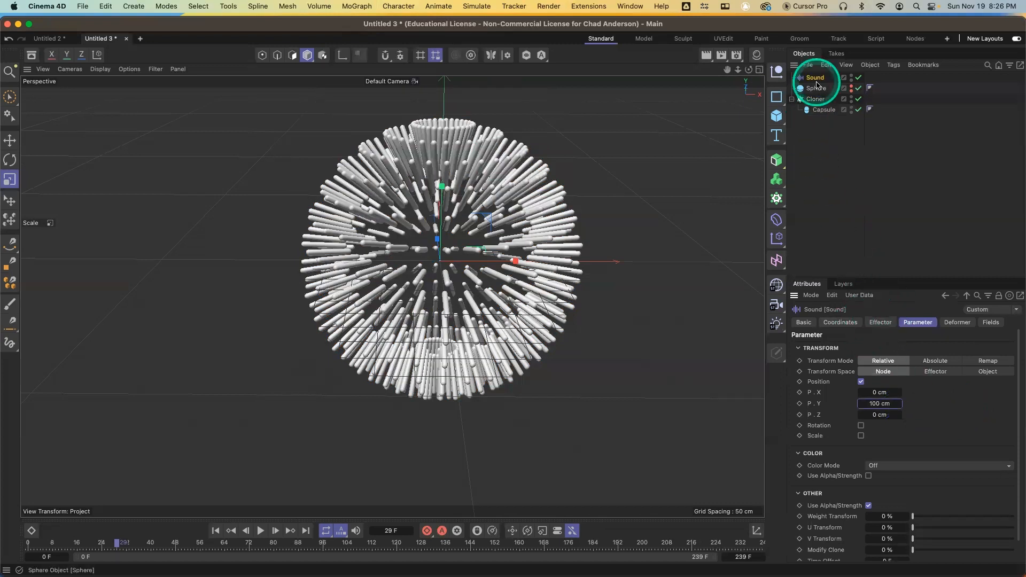
Open the Sound effector's sound track loader and browse to the Work Material > Music folder on Chad SSD
{"action": "left_click", "coordinate": [882, 323]}
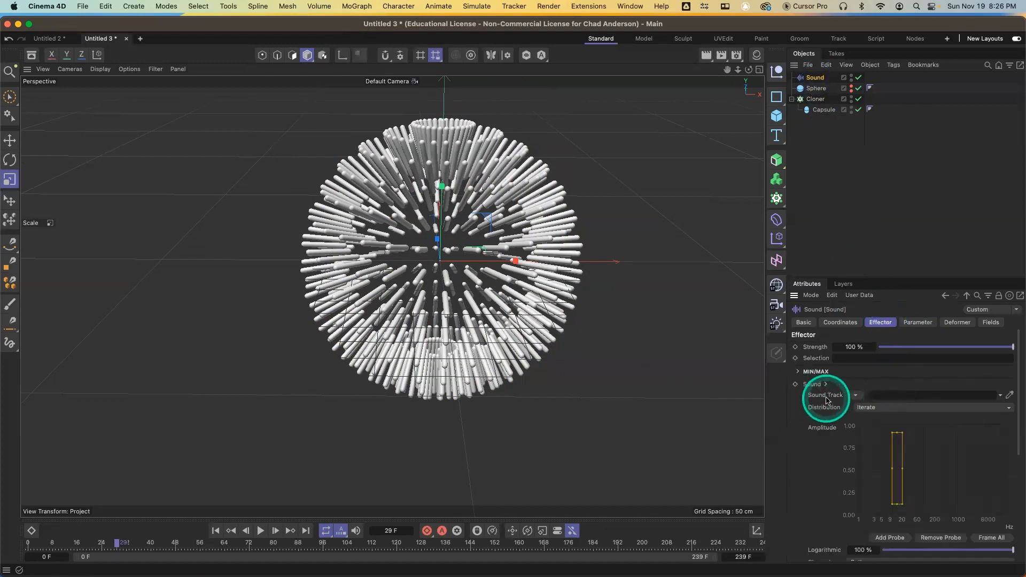
{"action": "left_click", "coordinate": [855, 396]}
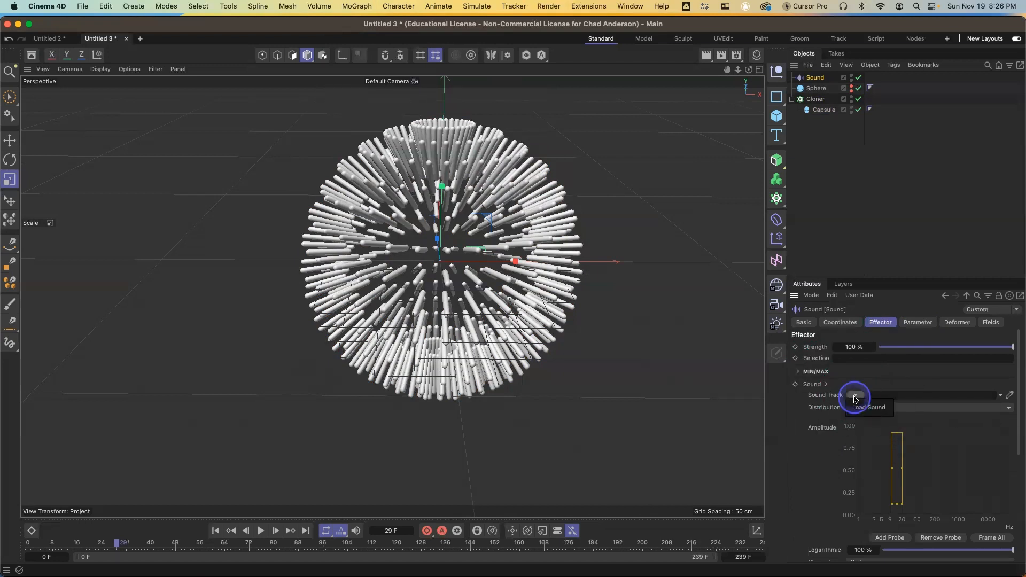
{"action": "left_click", "coordinate": [862, 407]}
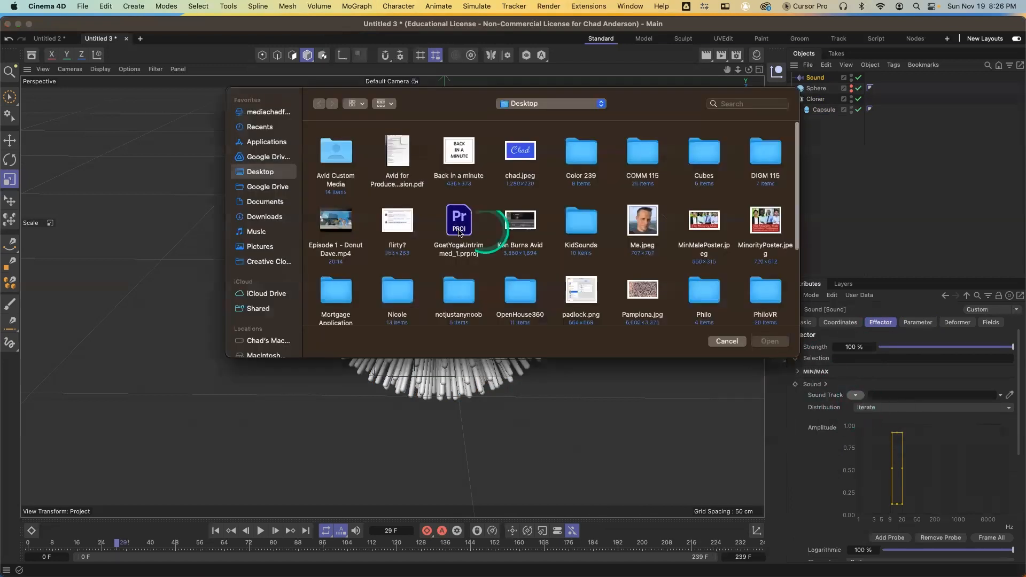
{"action": "scroll", "coordinate": [267, 310], "scroll_direction": "down", "scroll_amount": 1}
{"action": "scroll", "coordinate": [270, 310], "scroll_direction": "down", "scroll_amount": 5}
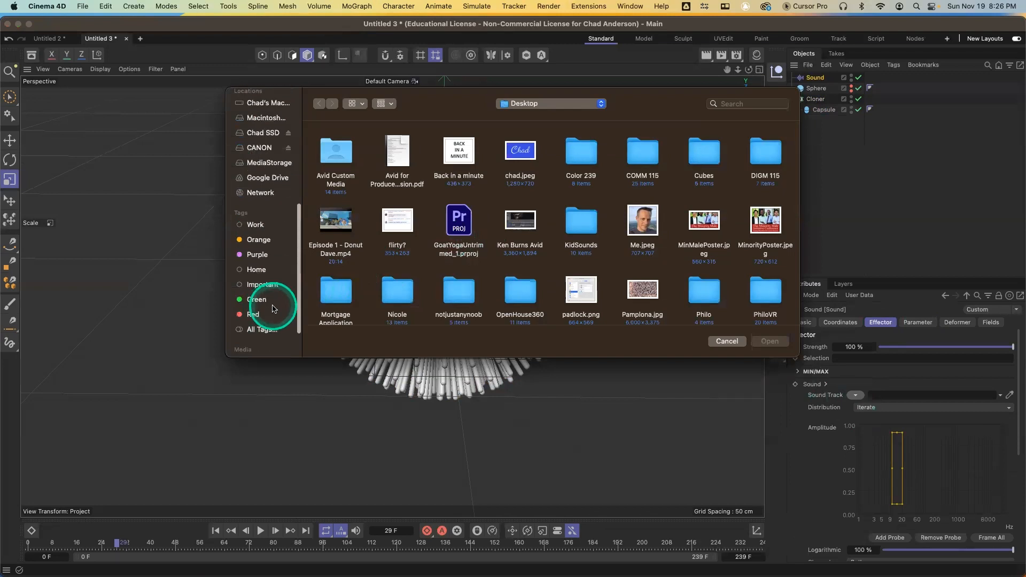
{"action": "left_click", "coordinate": [264, 133]}
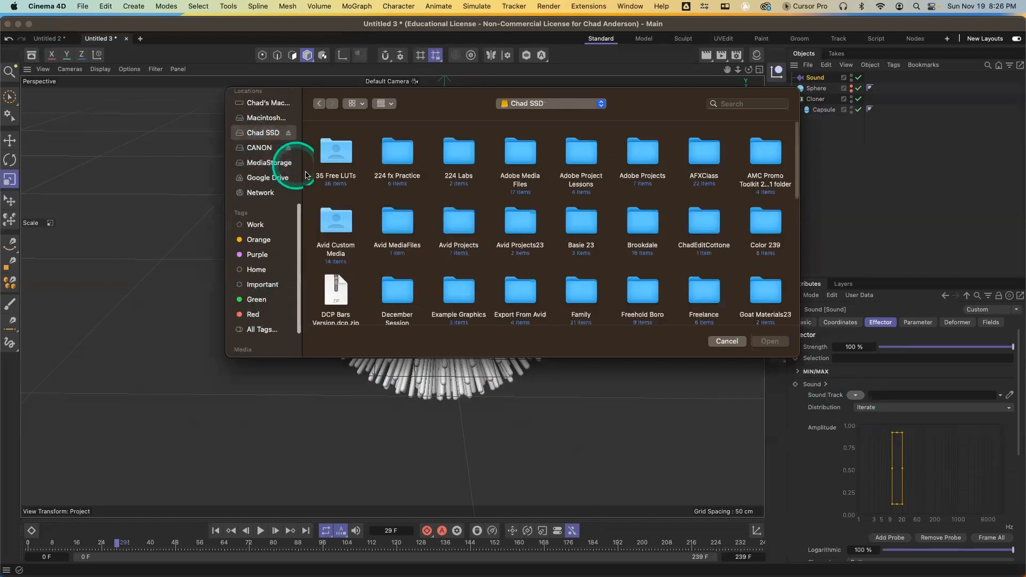
{"action": "scroll", "coordinate": [492, 225], "scroll_direction": "down", "scroll_amount": 10}
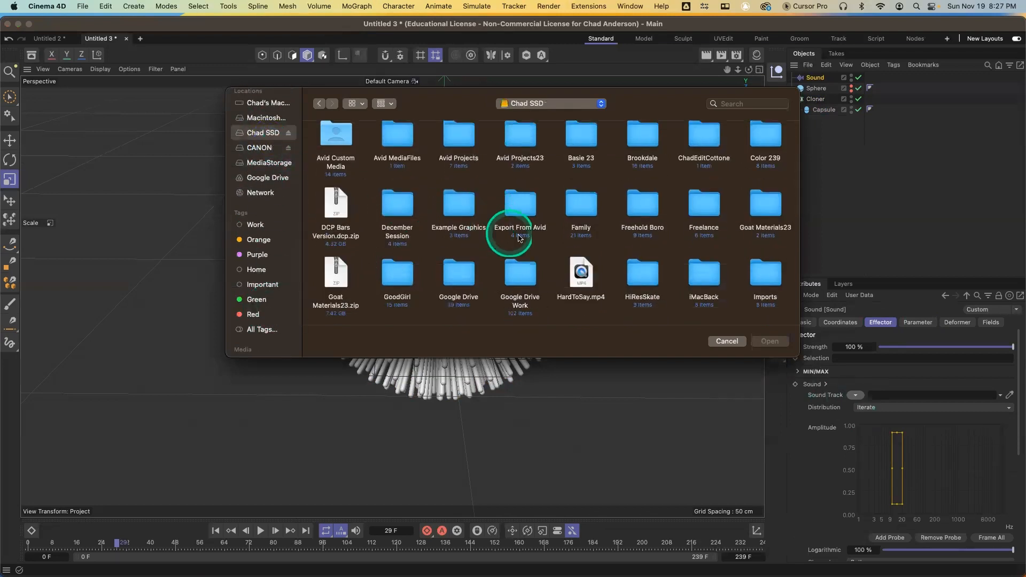
{"action": "scroll", "coordinate": [528, 234], "scroll_direction": "down", "scroll_amount": 6}
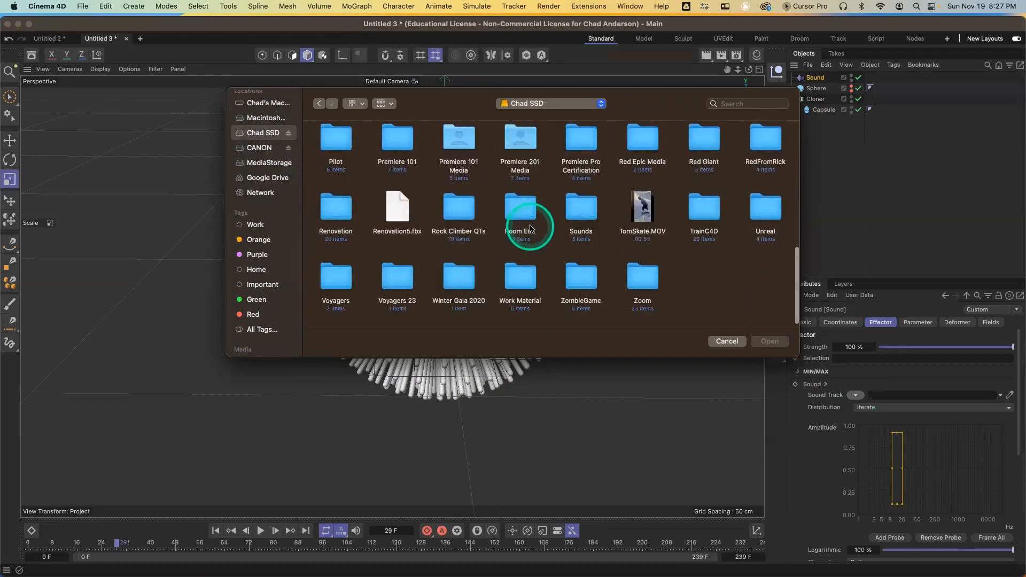
{"action": "double_click", "coordinate": [524, 274]}
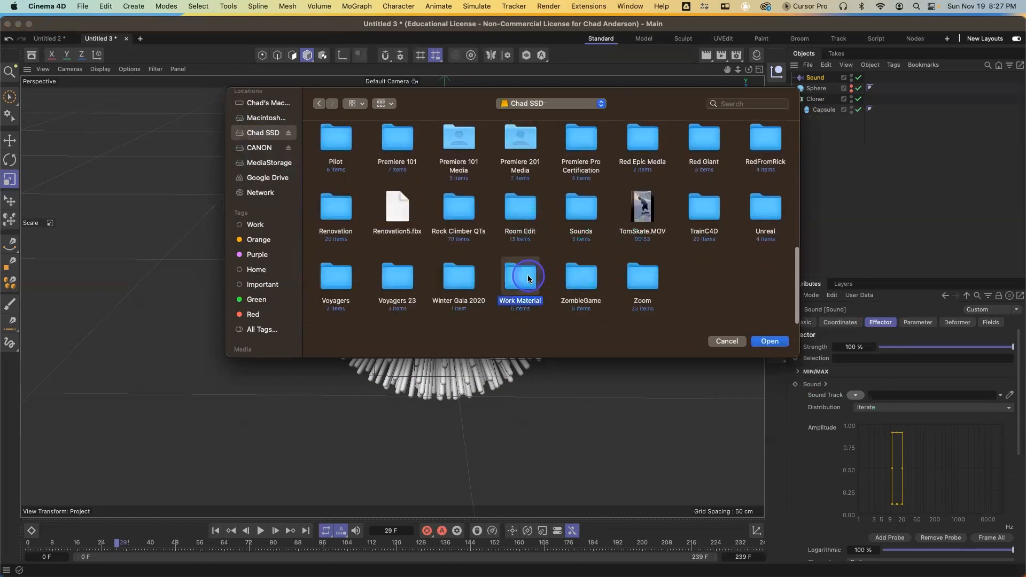
{"action": "double_click", "coordinate": [471, 180]}
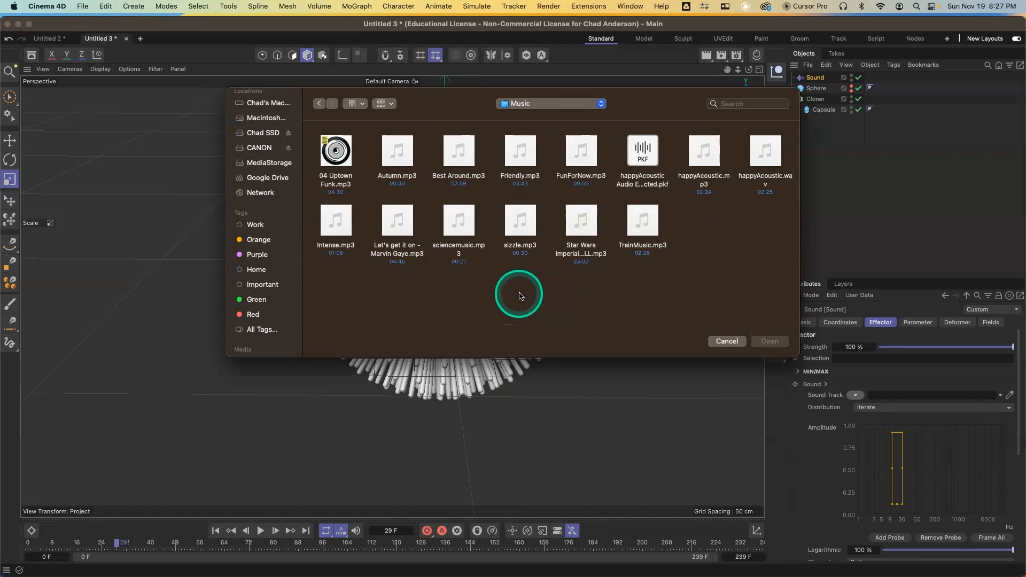
Preview sizzle.mp3 and load it as the Sound effector's sound track
{"action": "left_click", "coordinate": [517, 230]}
{"action": "left_click", "coordinate": [522, 221]}
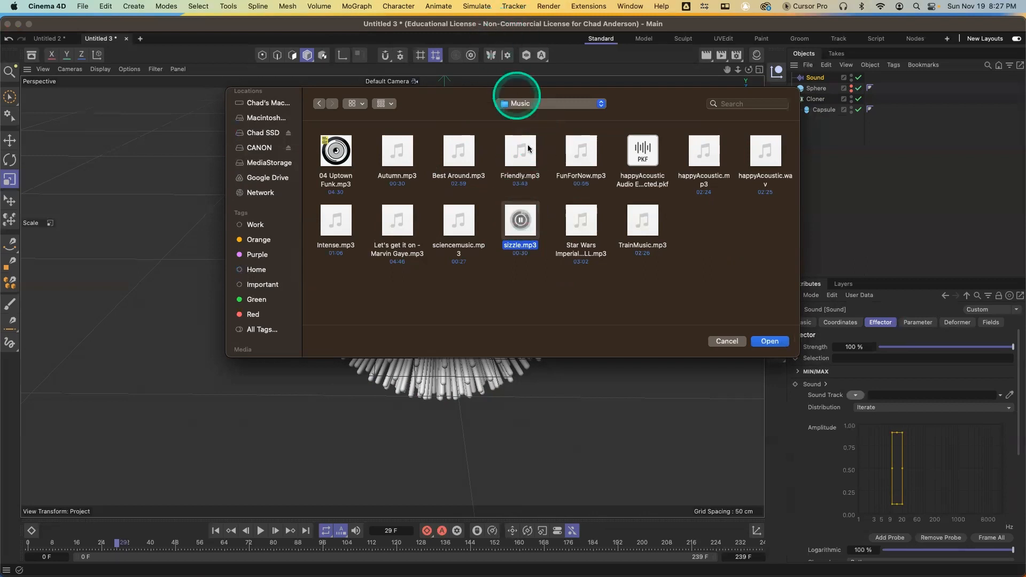
{"action": "left_click", "coordinate": [521, 220]}
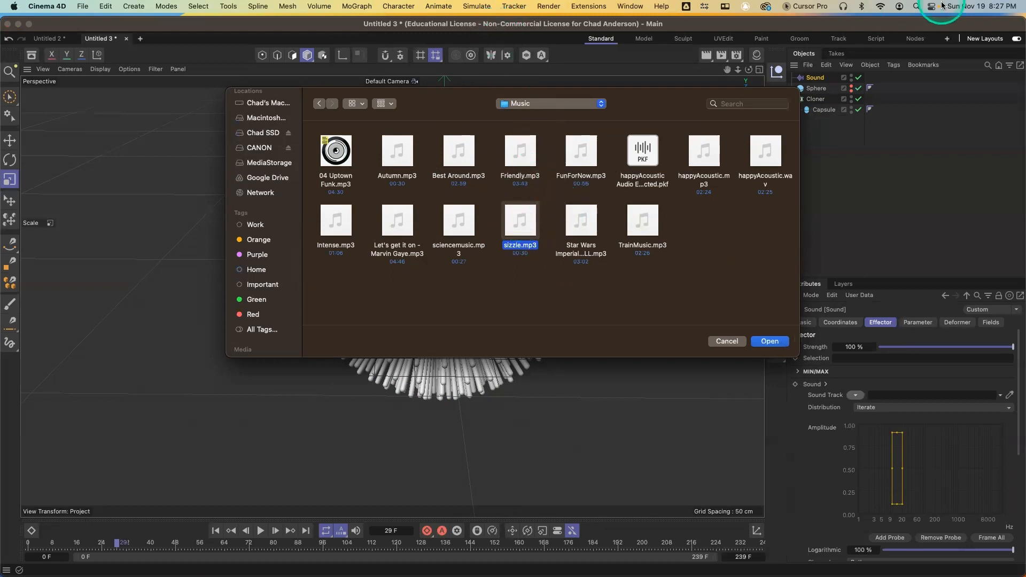
{"action": "left_click", "coordinate": [843, 10]}
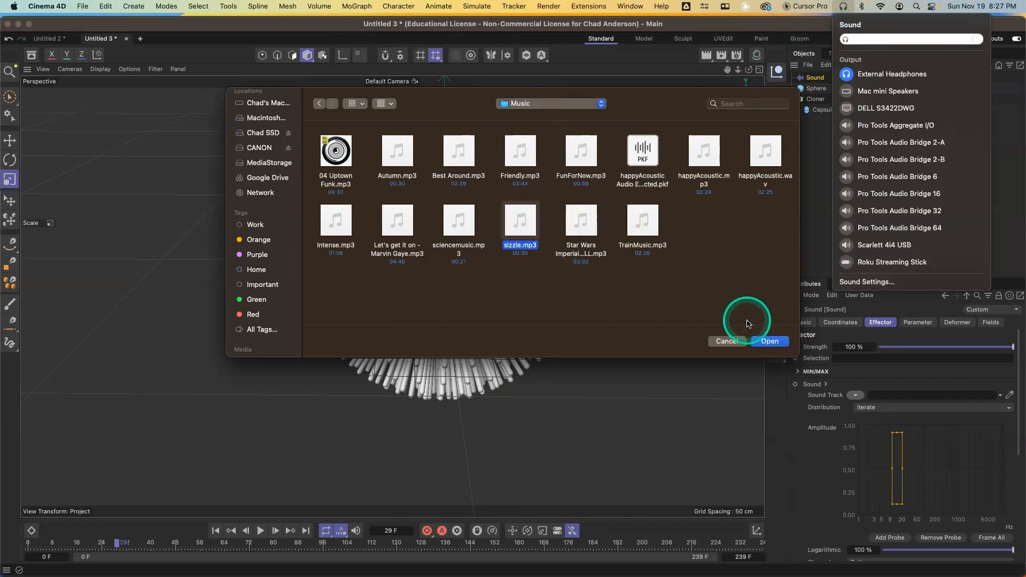
{"action": "left_click", "coordinate": [770, 341]}
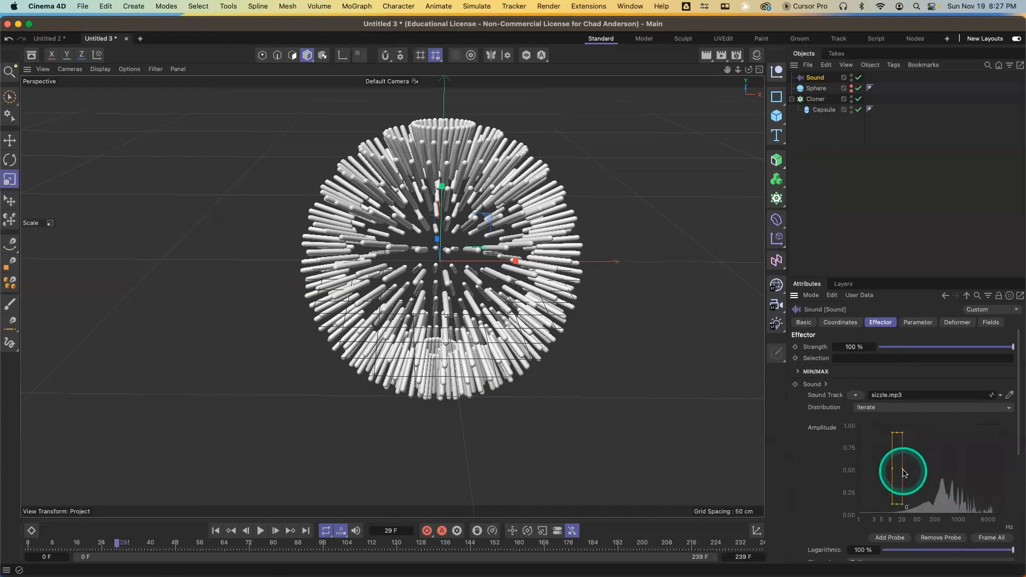
Move the sound probe over the low-frequency range of about 20 to 60 Hz
{"action": "left_click_drag", "start_coordinate": [903, 473], "coordinate": [918, 473]}
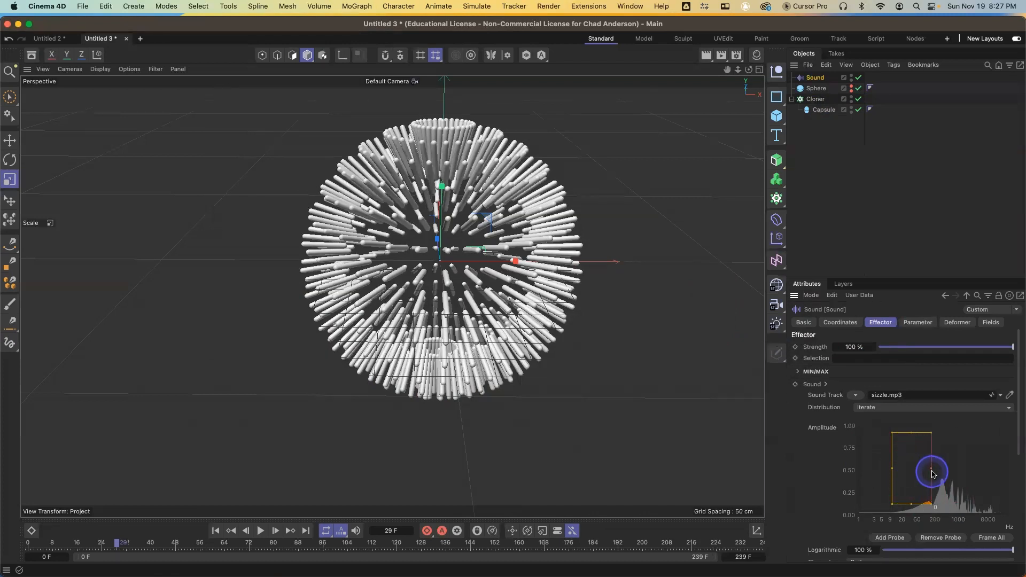
{"action": "left_click_drag", "start_coordinate": [901, 467], "coordinate": [902, 469]}
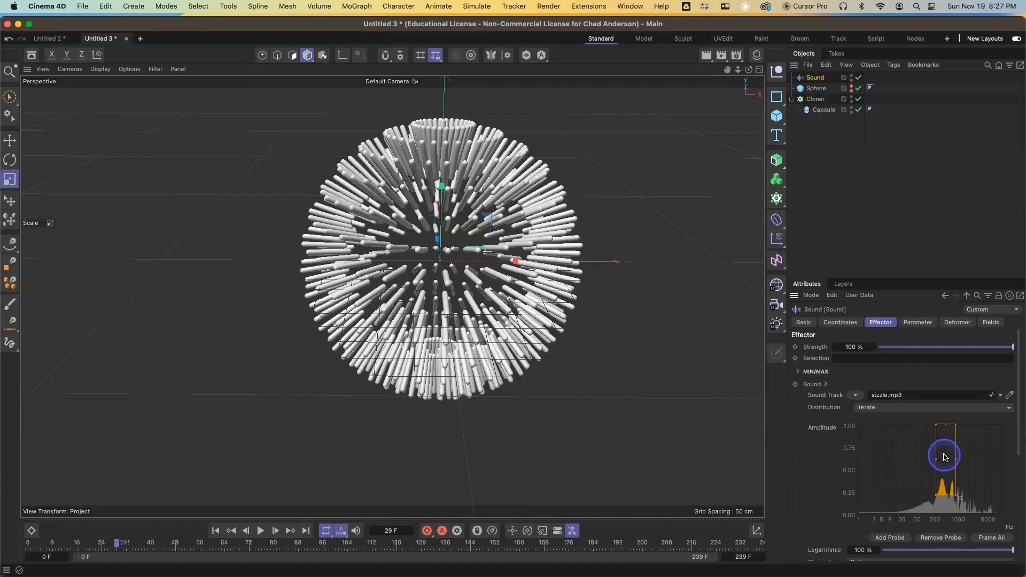
{"action": "left_click_drag", "start_coordinate": [945, 457], "coordinate": [891, 461]}
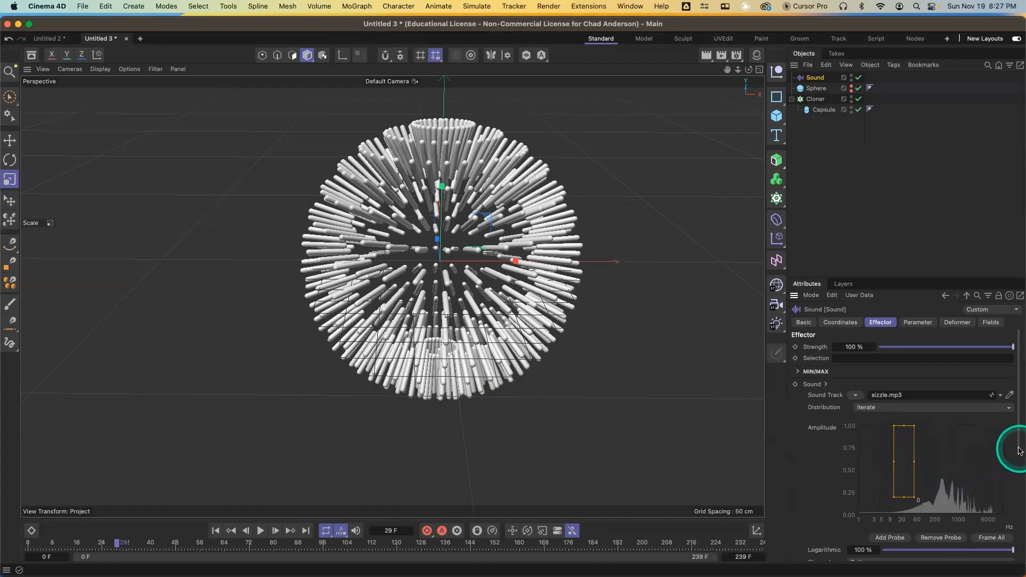
{"action": "scroll", "coordinate": [1020, 451], "scroll_direction": "down", "scroll_amount": 3}
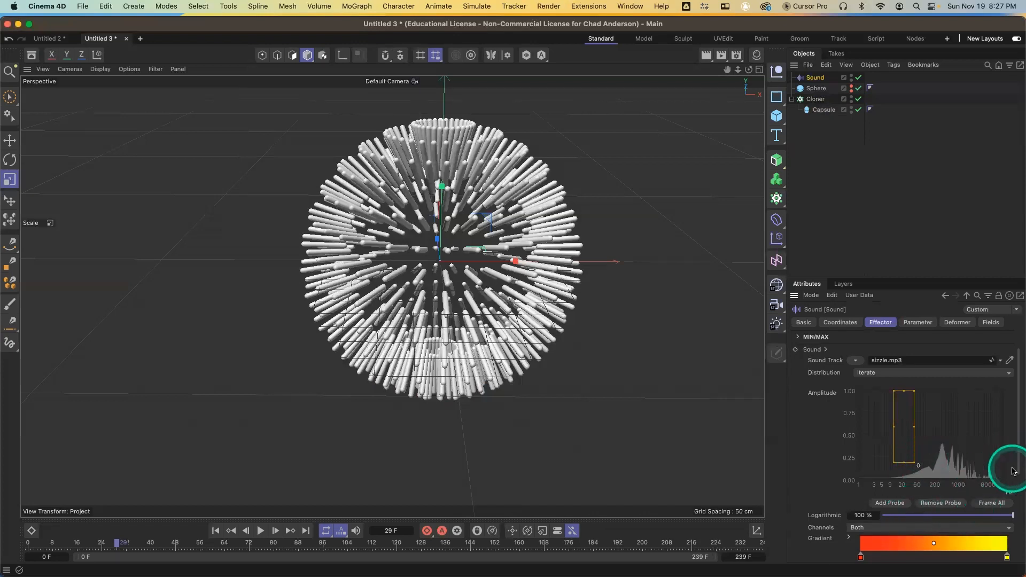
{"action": "left_click_drag", "start_coordinate": [1019, 467], "coordinate": [1019, 509]}
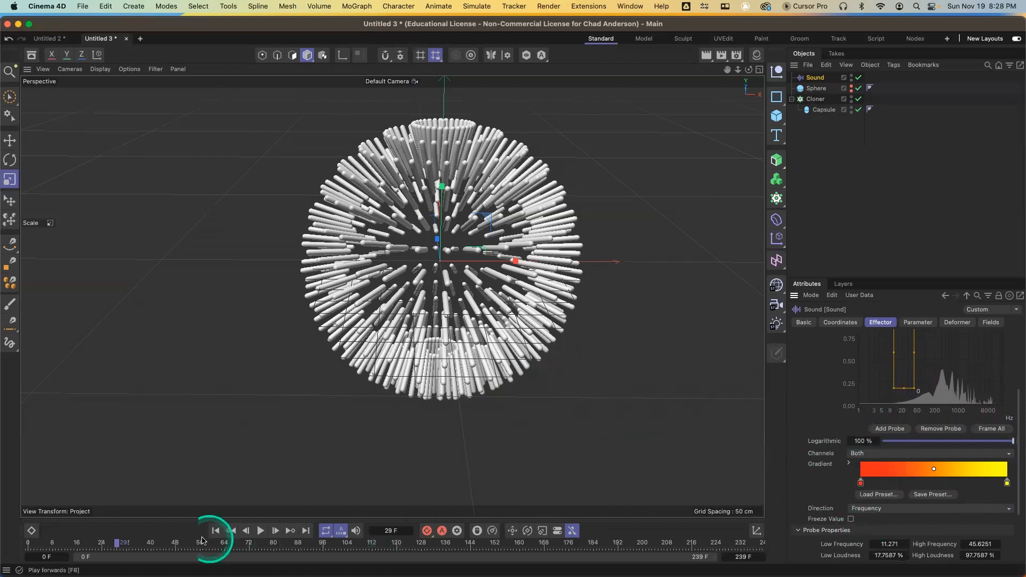
Rewind the timeline to frame 0 and play back the animation
{"action": "left_click_drag", "start_coordinate": [82, 543], "coordinate": [15, 545]}
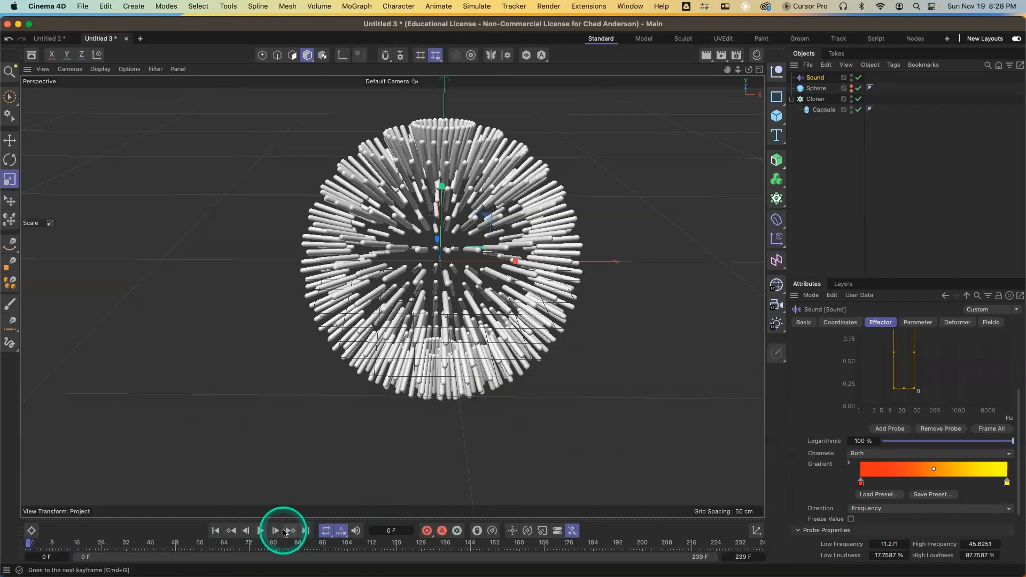
{"action": "left_click", "coordinate": [261, 531]}
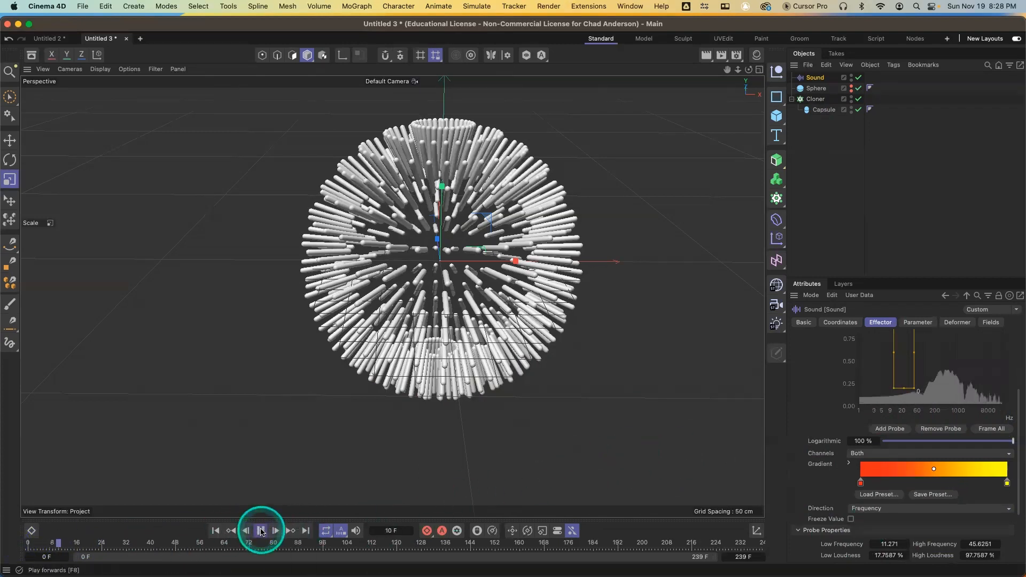
{"action": "left_click", "coordinate": [261, 531]}
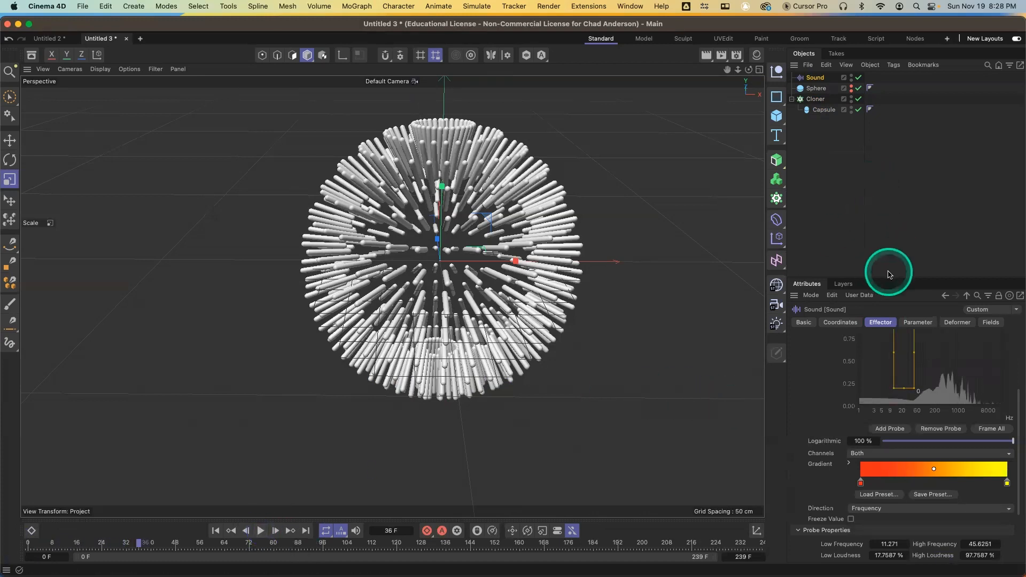
Check the Cloner's effector list, then widen the Sound effector's probe to span roughly 20 to 200 Hz
{"action": "left_click", "coordinate": [815, 100]}
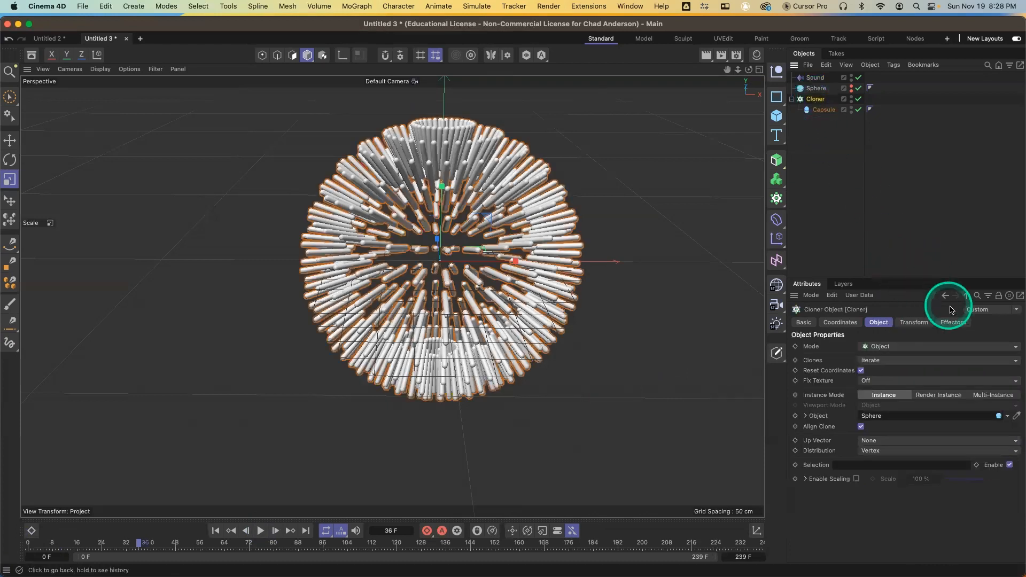
{"action": "left_click", "coordinate": [954, 323]}
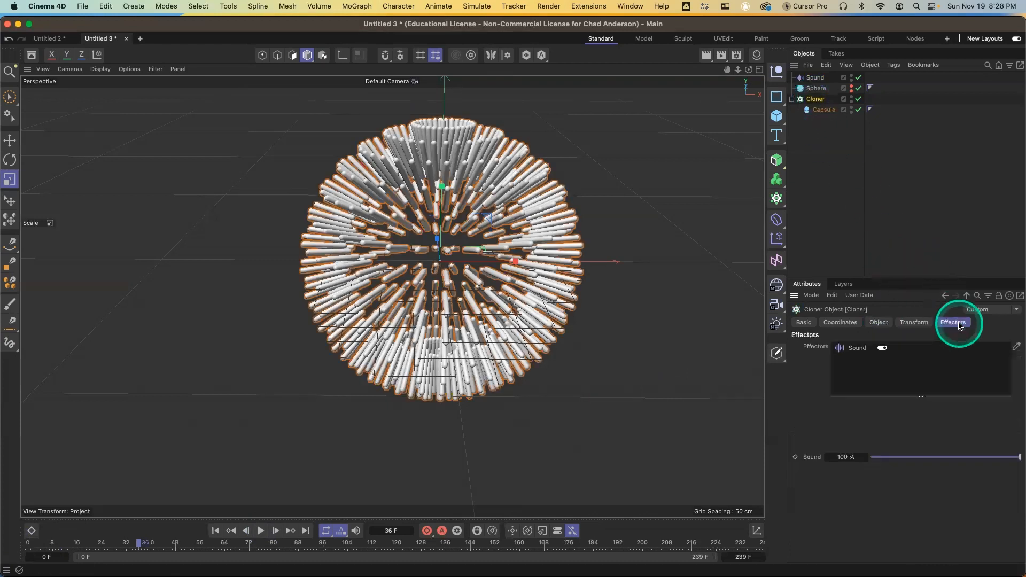
{"action": "left_click", "coordinate": [813, 77]}
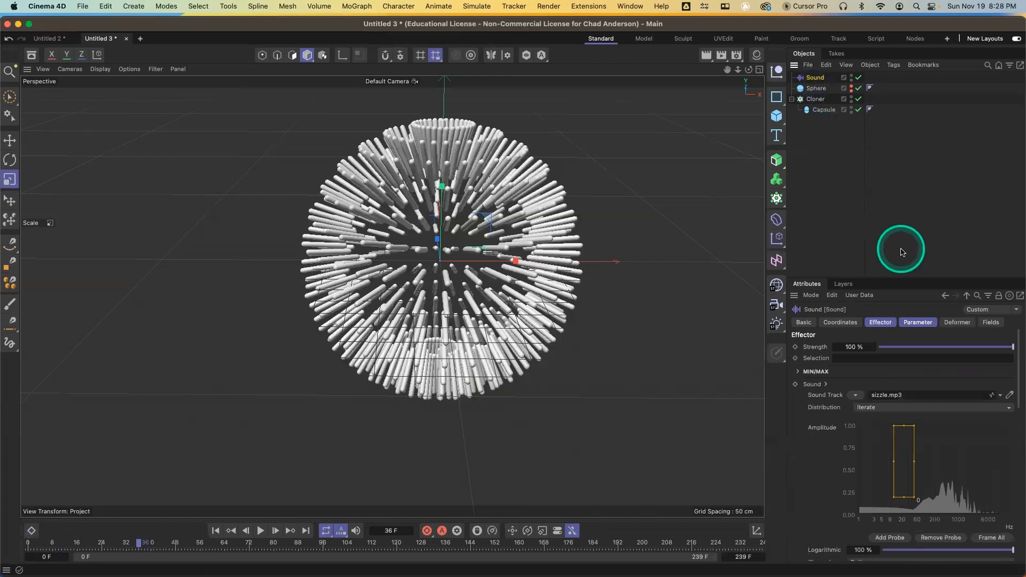
{"action": "left_click_drag", "start_coordinate": [916, 501], "coordinate": [920, 508]}
{"action": "left_click", "coordinate": [913, 483]}
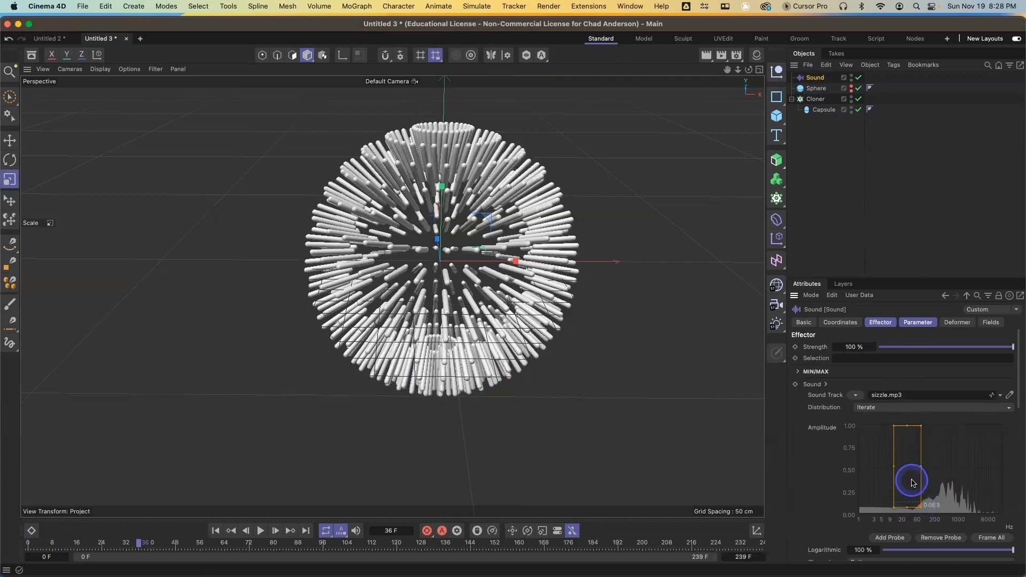
{"action": "left_click_drag", "start_coordinate": [927, 486], "coordinate": [927, 486]}
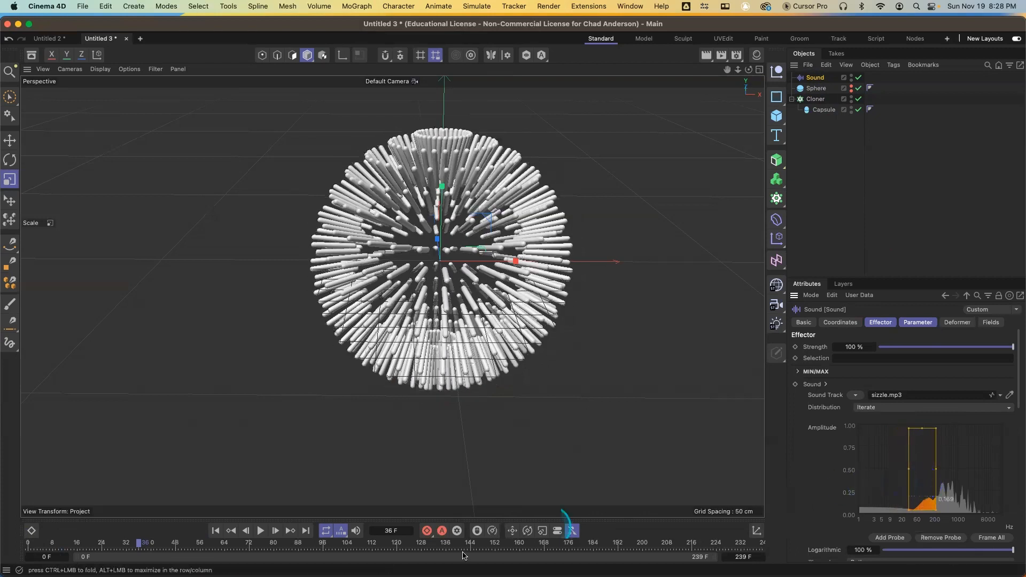
Rewind to the start and play the sound-driven animation again
{"action": "left_click_drag", "start_coordinate": [52, 545], "coordinate": [23, 547]}
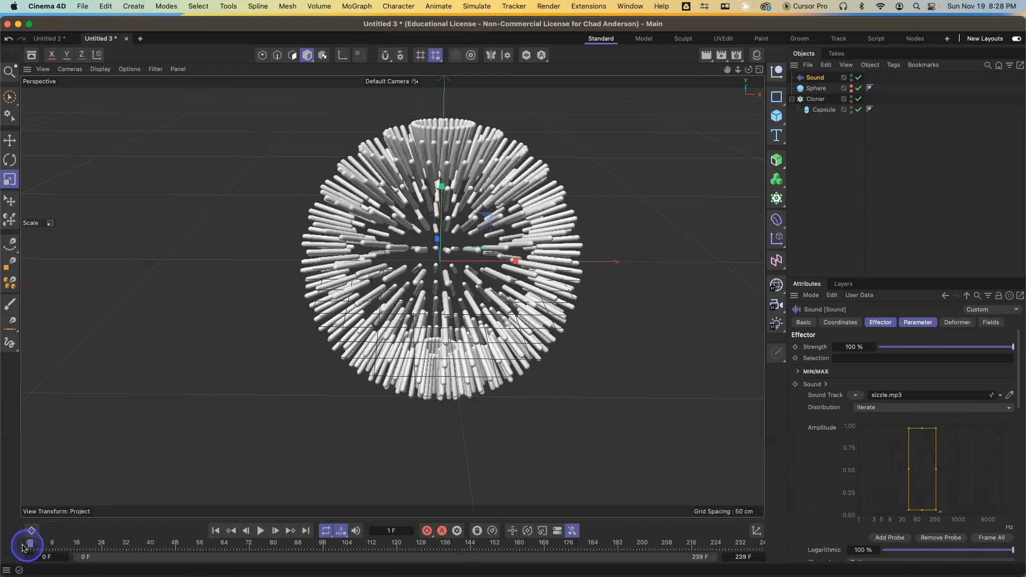
{"action": "left_click", "coordinate": [260, 531]}
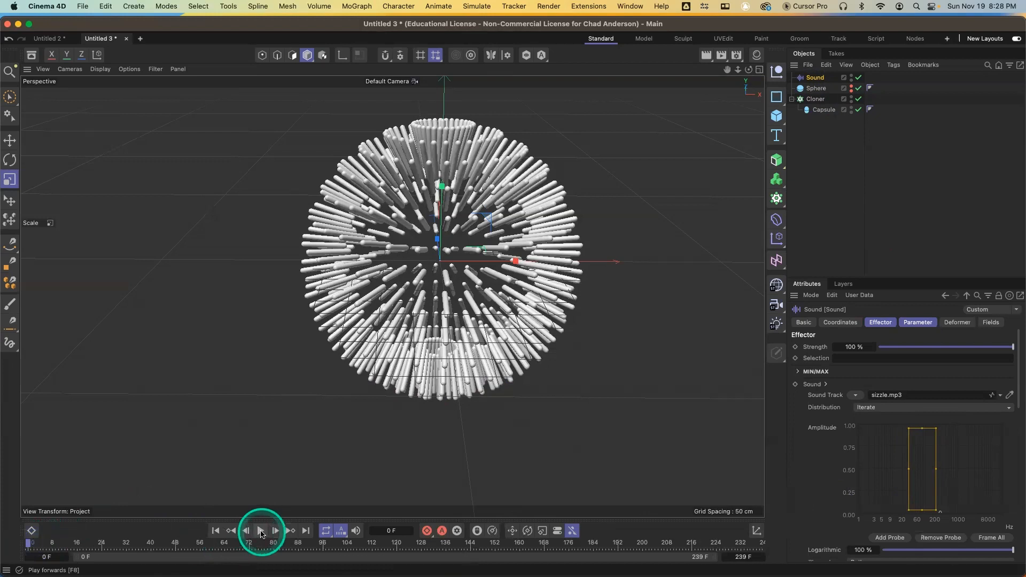
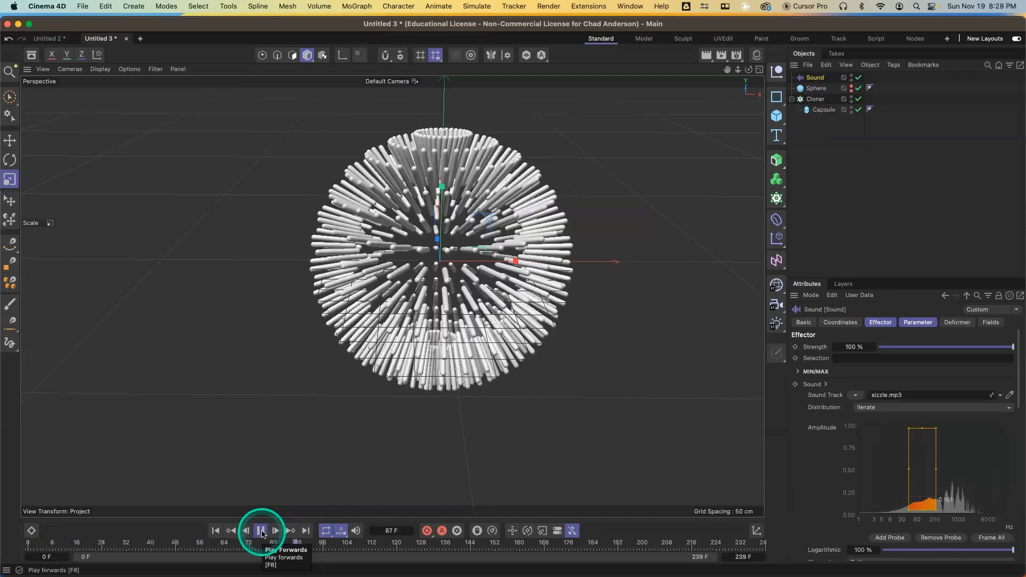
Stop the animation playback
{"action": "key", "text": "9"}
{"action": "left_click", "coordinate": [540, 315]}
{"action": "left_click", "coordinate": [261, 531]}
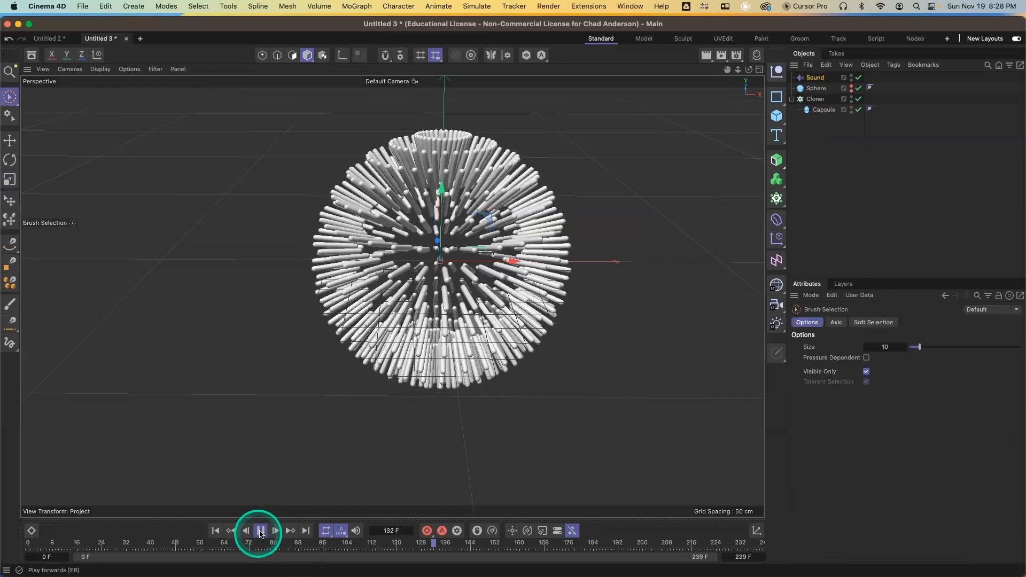
Select the Cloner and set its mode to Grid
{"action": "left_click", "coordinate": [814, 100]}
{"action": "left_click", "coordinate": [816, 79]}
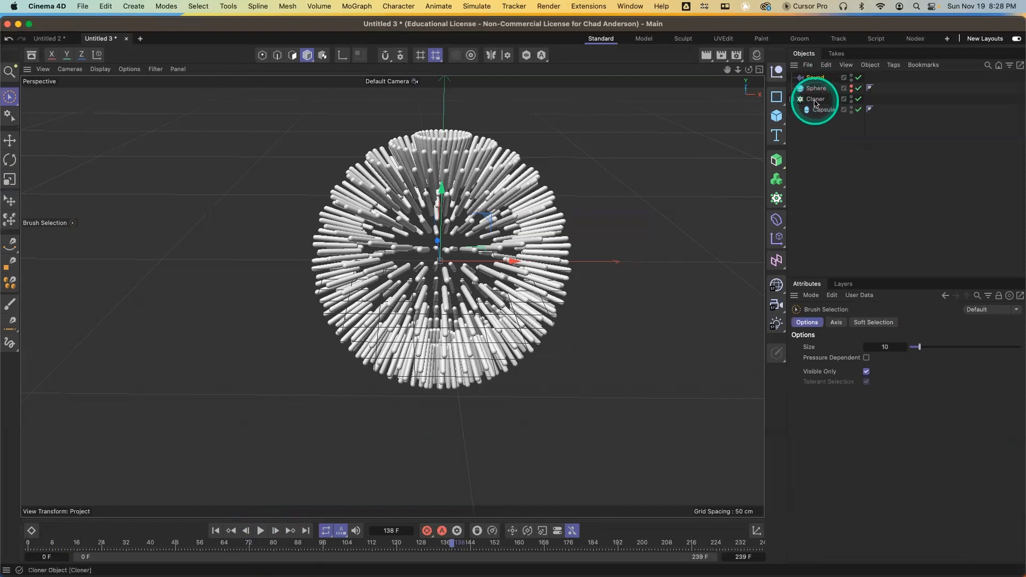
{"action": "left_click", "coordinate": [816, 100]}
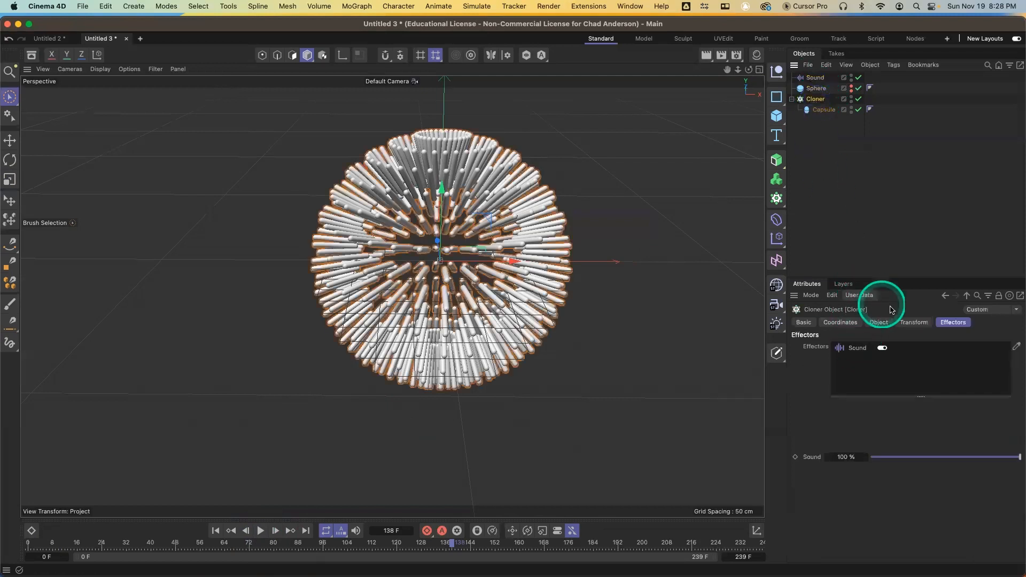
{"action": "left_click", "coordinate": [879, 324]}
{"action": "left_click", "coordinate": [889, 350]}
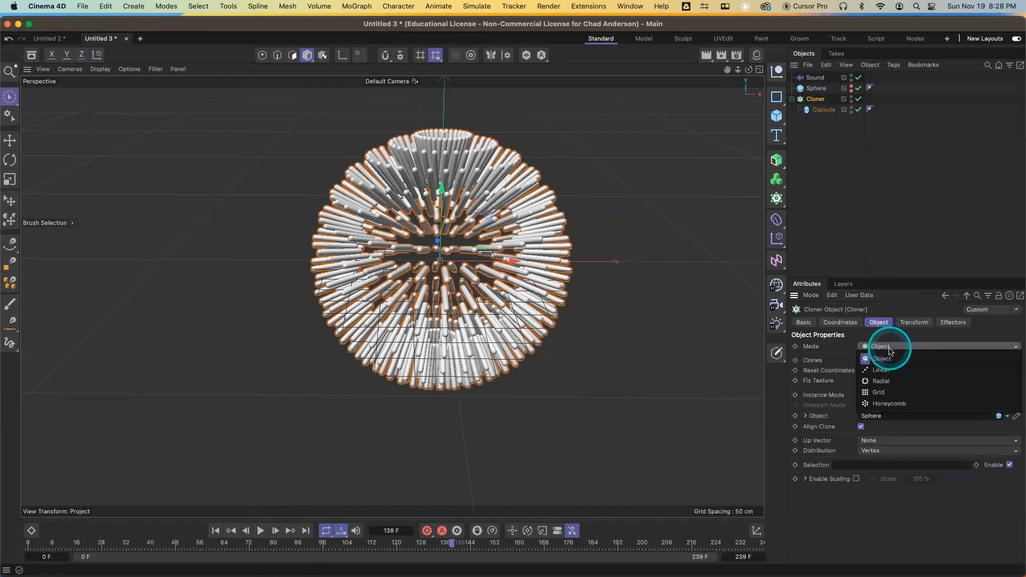
{"action": "left_click", "coordinate": [895, 392]}
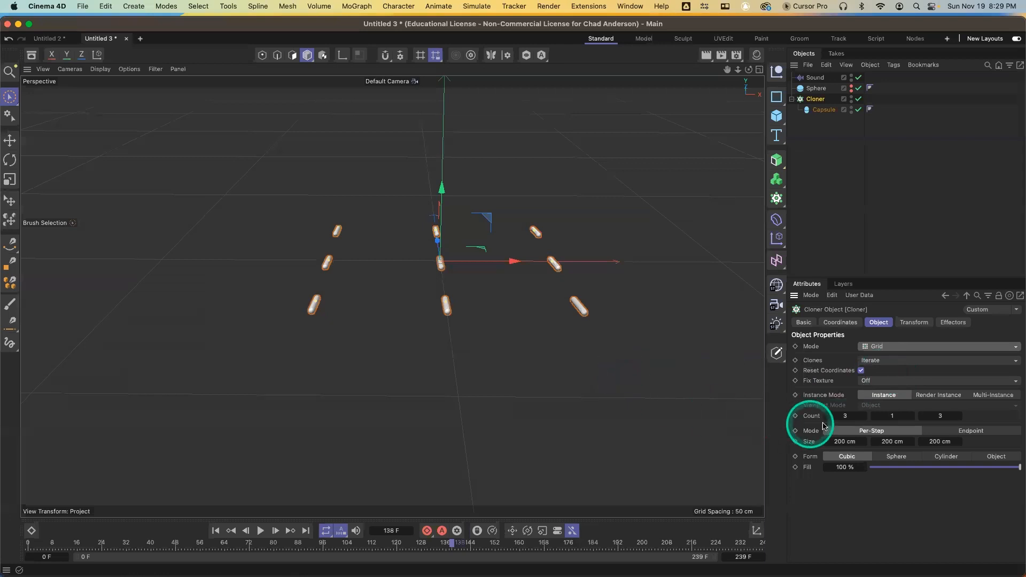
Set the grid clone count to 30 by 1 by 30
{"action": "left_click", "coordinate": [844, 441]}
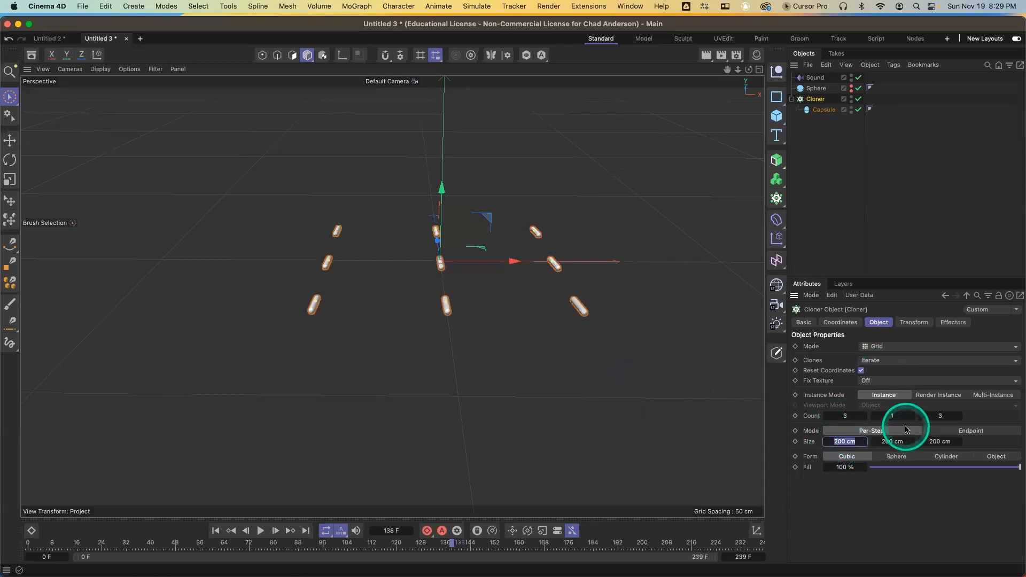
{"action": "left_click", "coordinate": [843, 414]}
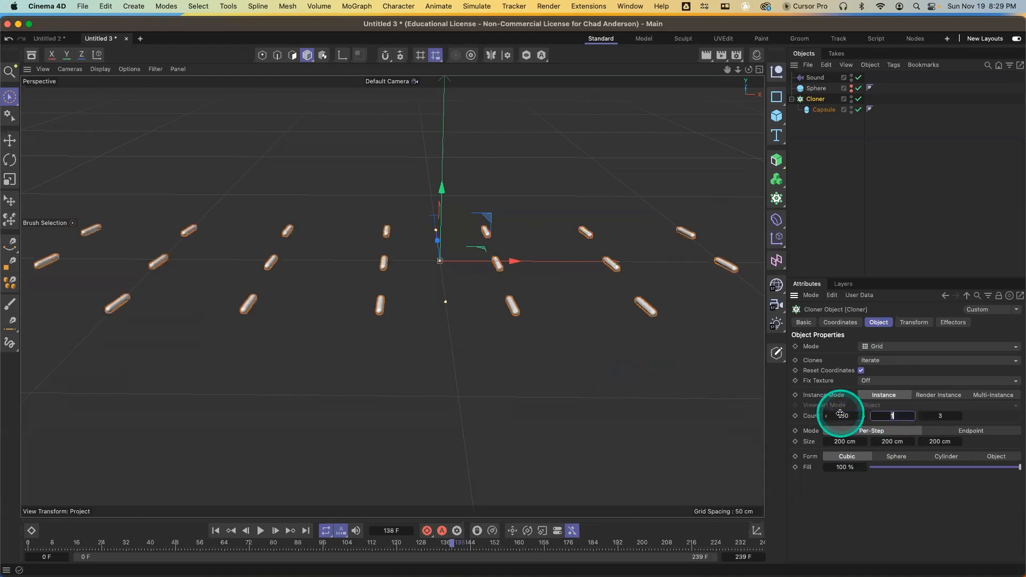
{"action": "key", "text": "Return"}
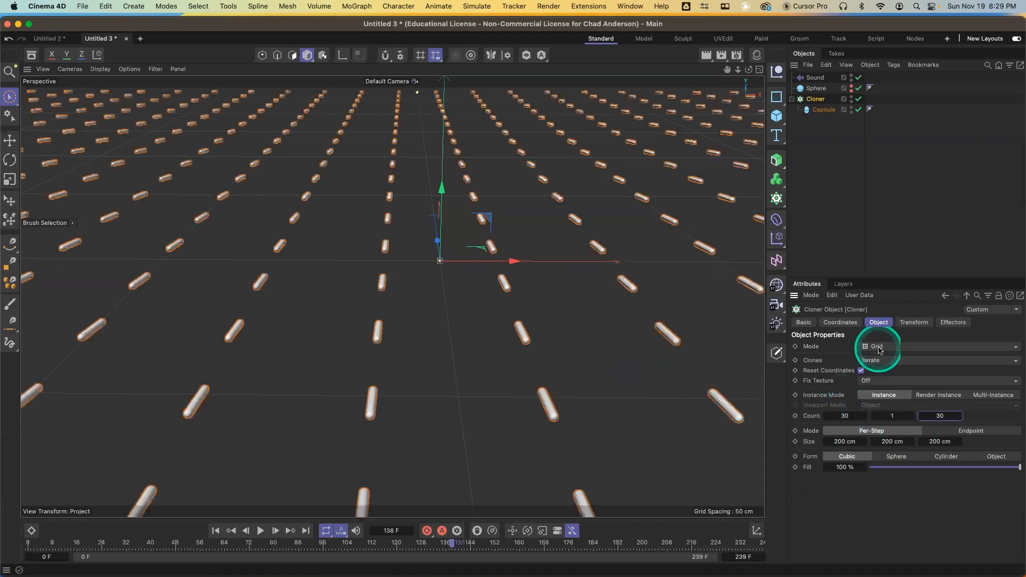
Set the clones' P rotation to 0° so the capsules stand upright
{"action": "left_click", "coordinate": [915, 323]}
{"action": "left_click", "coordinate": [926, 372]}
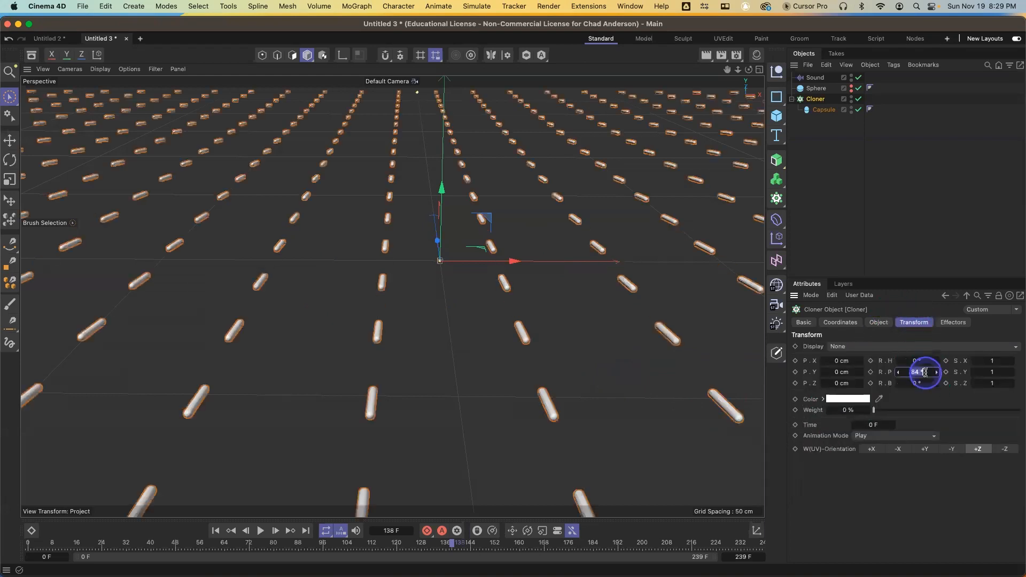
{"action": "type", "text": "0"}
{"action": "key", "text": "Return"}
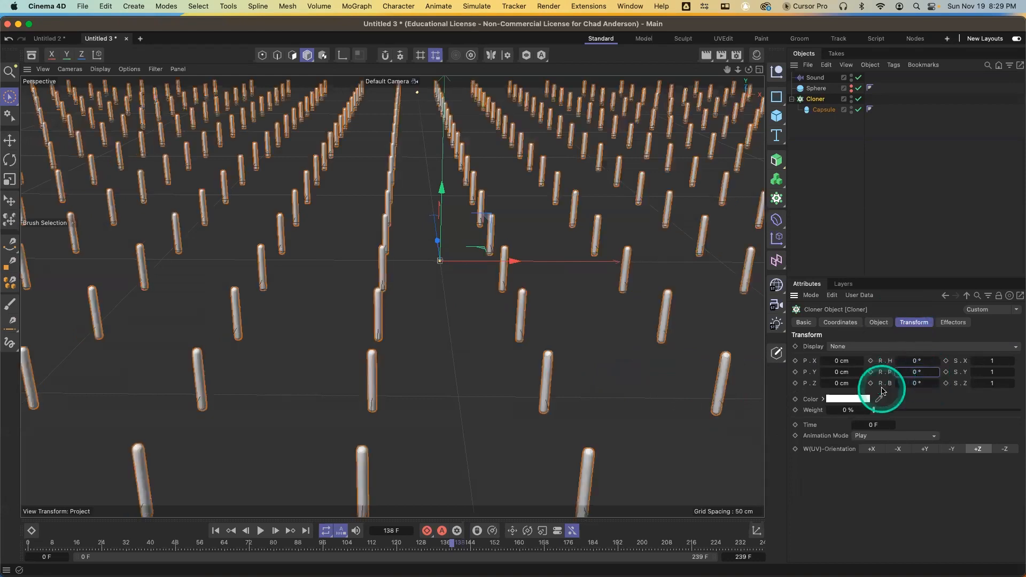
Shrink the grid size to about 22 cm in X and 33 cm in Z
{"action": "left_click", "coordinate": [879, 323]}
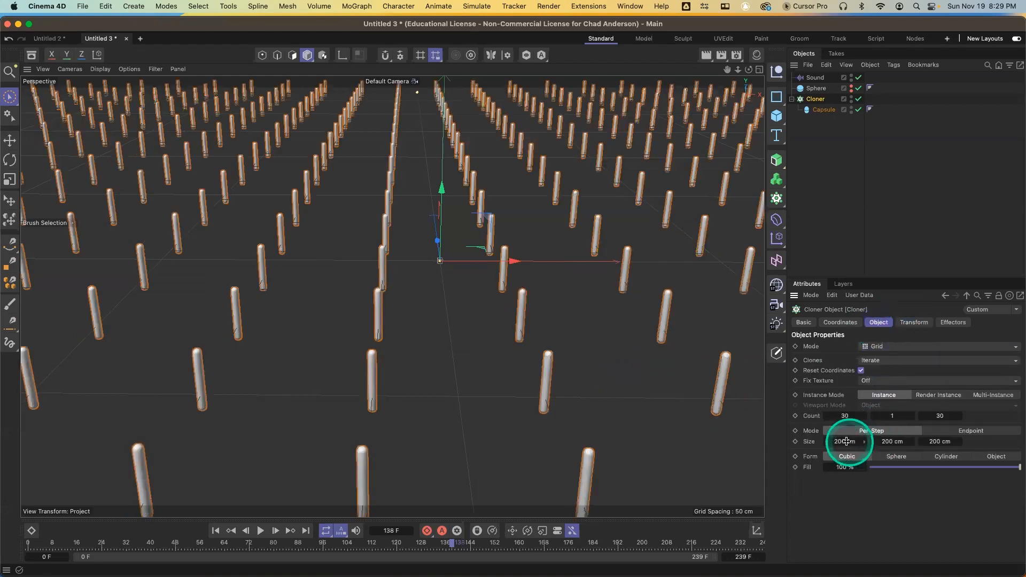
{"action": "left_click_drag", "start_coordinate": [827, 446], "coordinate": [825, 445]}
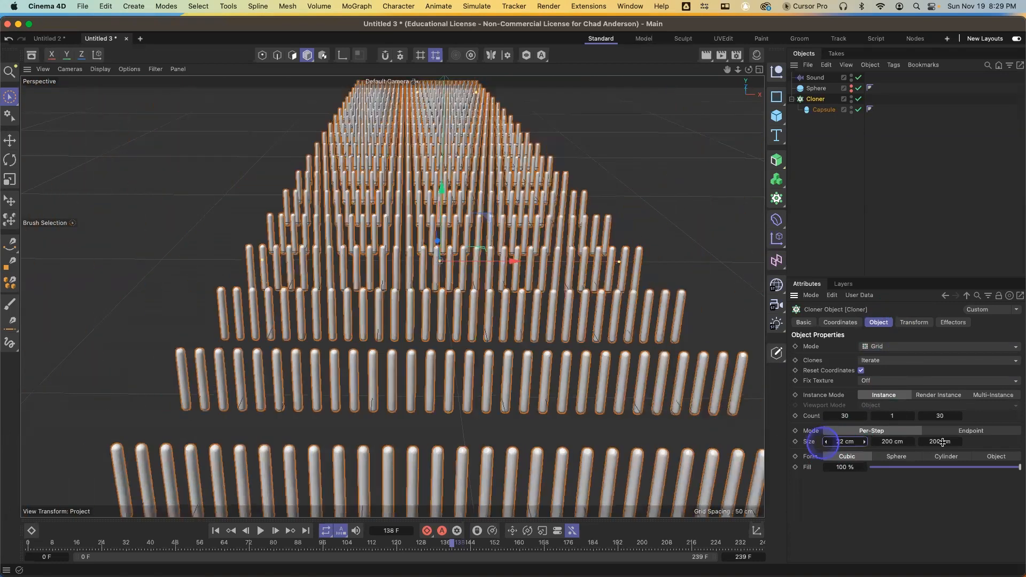
{"action": "left_click_drag", "start_coordinate": [925, 441], "coordinate": [927, 442]}
Play the sound-driven grid animation and stop around frame 41
{"action": "right_click_drag", "start_coordinate": [613, 375], "coordinate": [570, 408], "text": "alt"}
{"action": "left_click_drag", "start_coordinate": [584, 378], "coordinate": [570, 408], "text": "alt"}
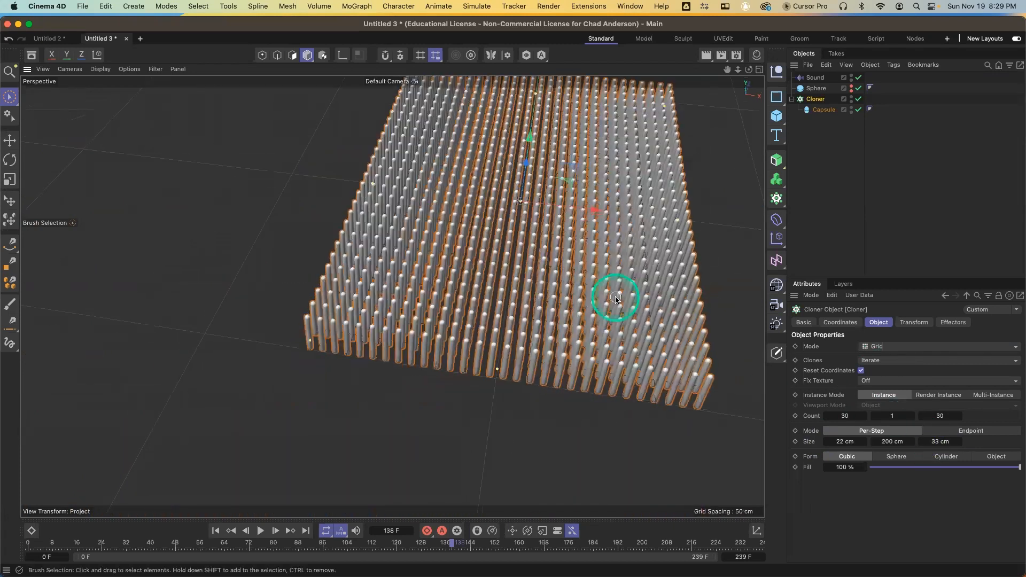
{"action": "mouse_move", "coordinate": [616, 298]}
{"action": "middle_mouse_down", "text": "alt"}
{"action": "mouse_move", "coordinate": [587, 366]}
{"action": "mouse_move", "coordinate": [555, 366]}
{"action": "middle_mouse_up", "text": "alt"}
{"action": "scroll", "coordinate": [546, 341], "scroll_direction": "up", "scroll_amount": 2}
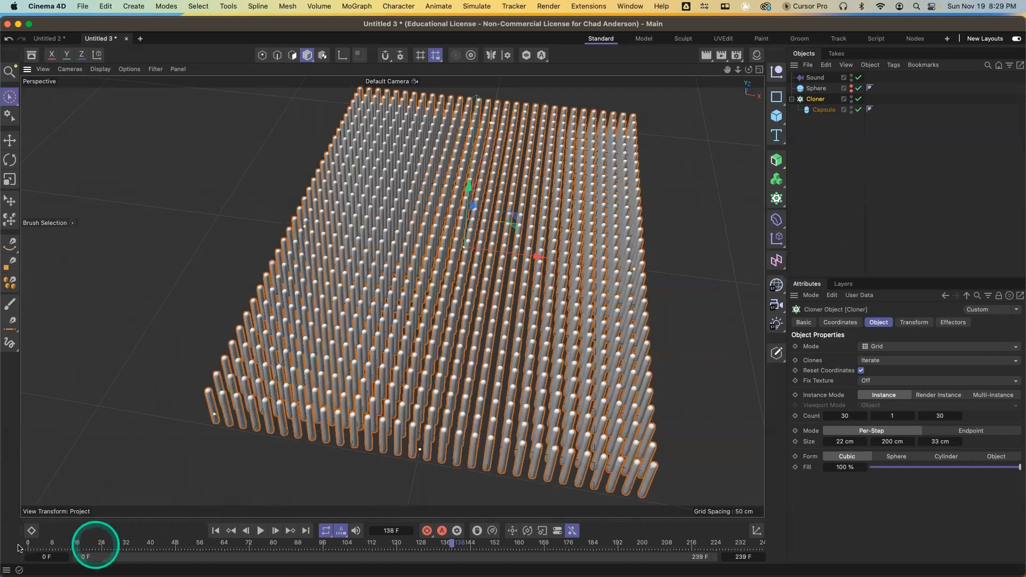
{"action": "left_click", "coordinate": [261, 531]}
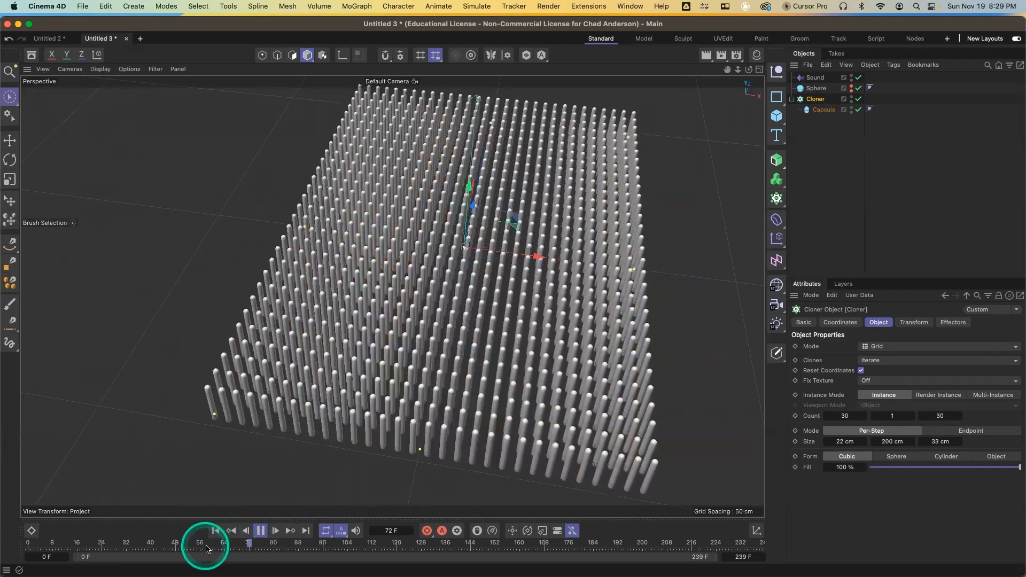
{"action": "left_click", "coordinate": [153, 544]}
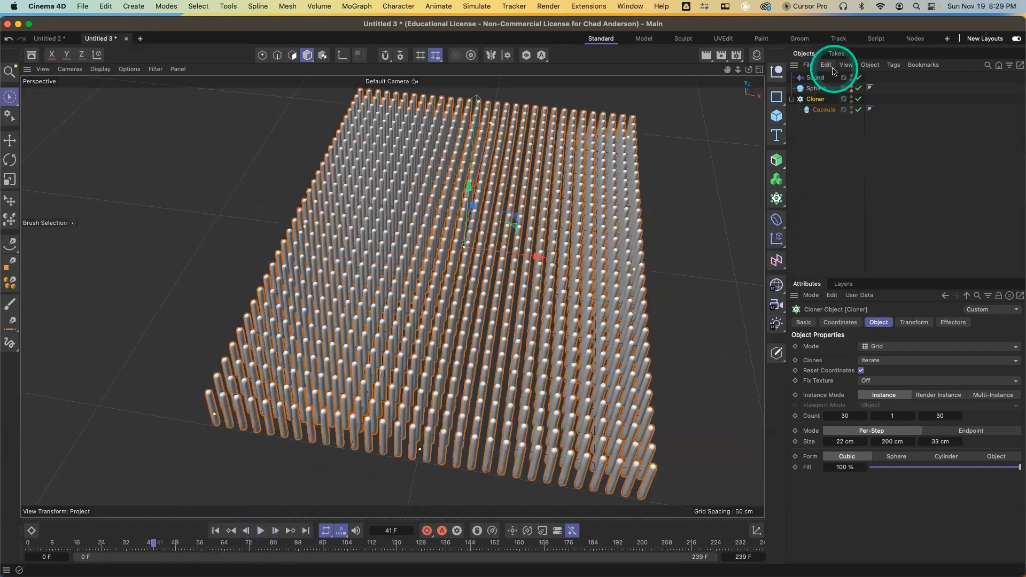
Add a Spherical Field to the Sound effector and enlarge it to about 179 cm
{"action": "left_click", "coordinate": [818, 78]}
{"action": "left_click", "coordinate": [1005, 321]}
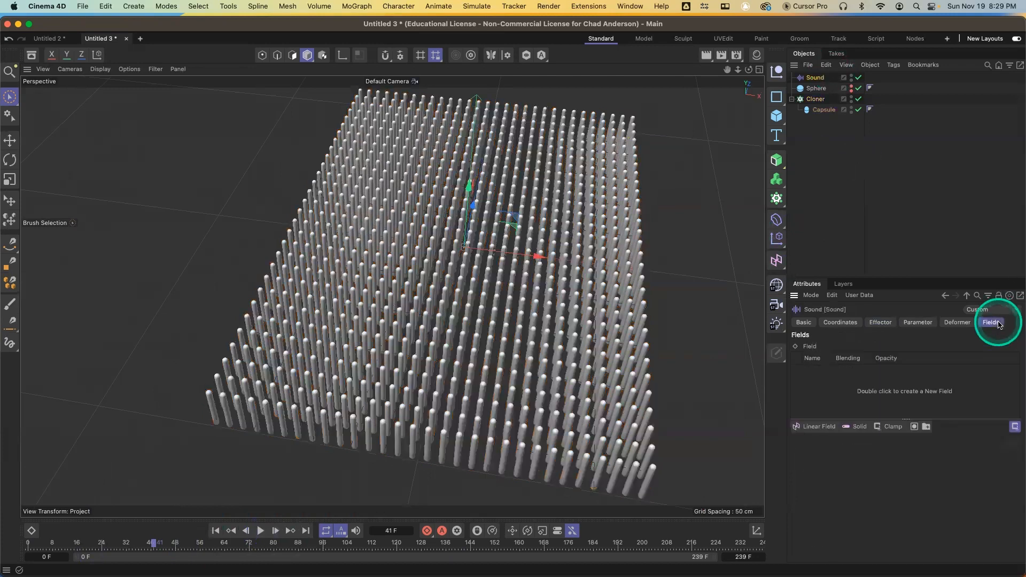
{"action": "left_click", "coordinate": [826, 431]}
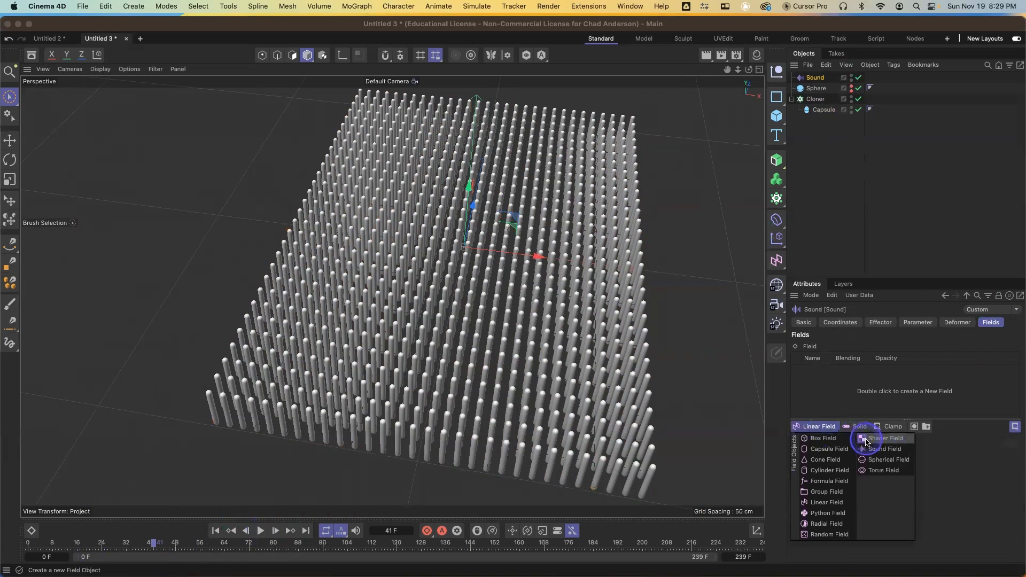
{"action": "left_click", "coordinate": [880, 461]}
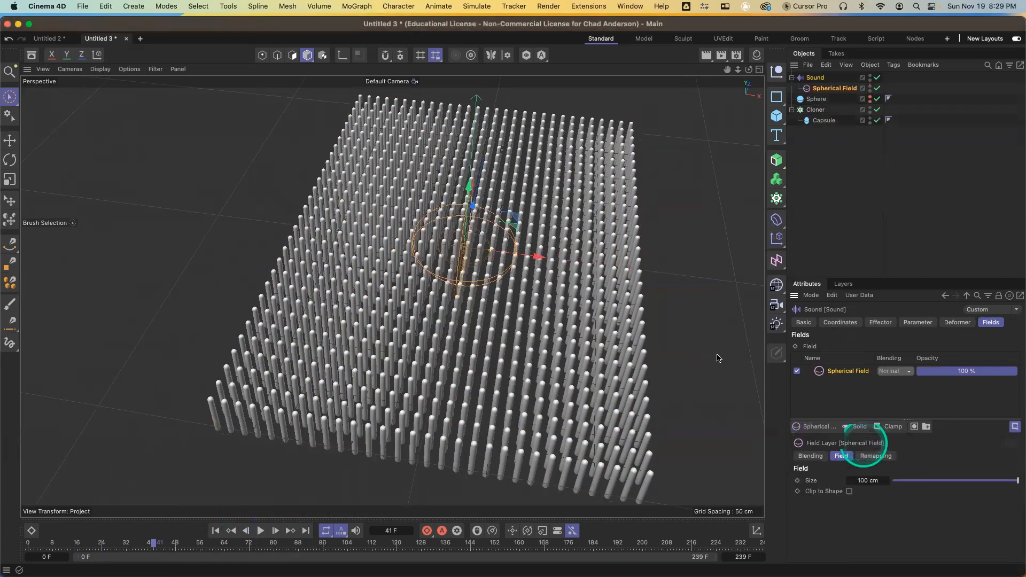
{"action": "left_click_drag", "start_coordinate": [524, 260], "coordinate": [558, 260]}
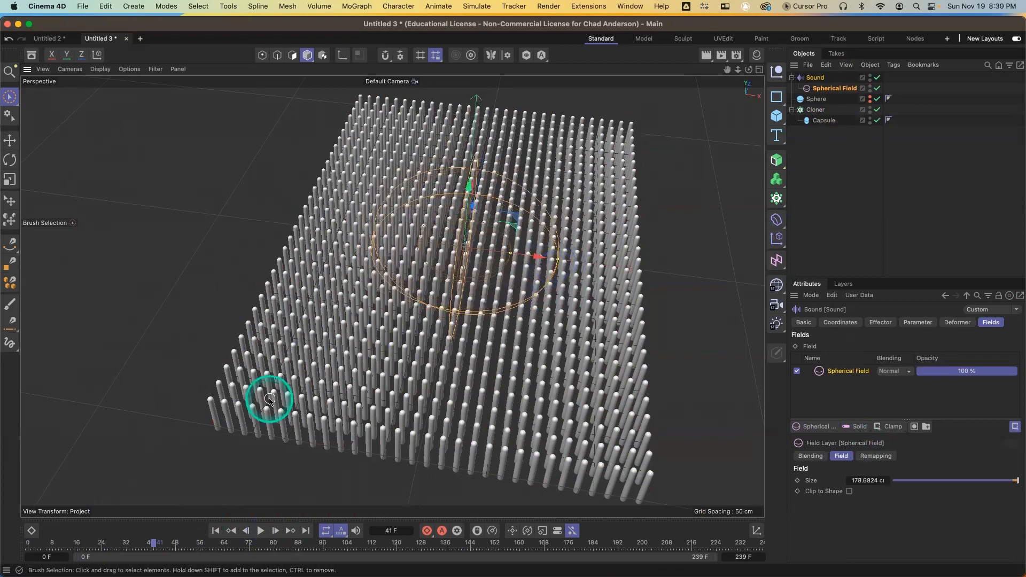
Play the animation from frame 0 and rewind to the start again
{"action": "left_click", "coordinate": [27, 543]}
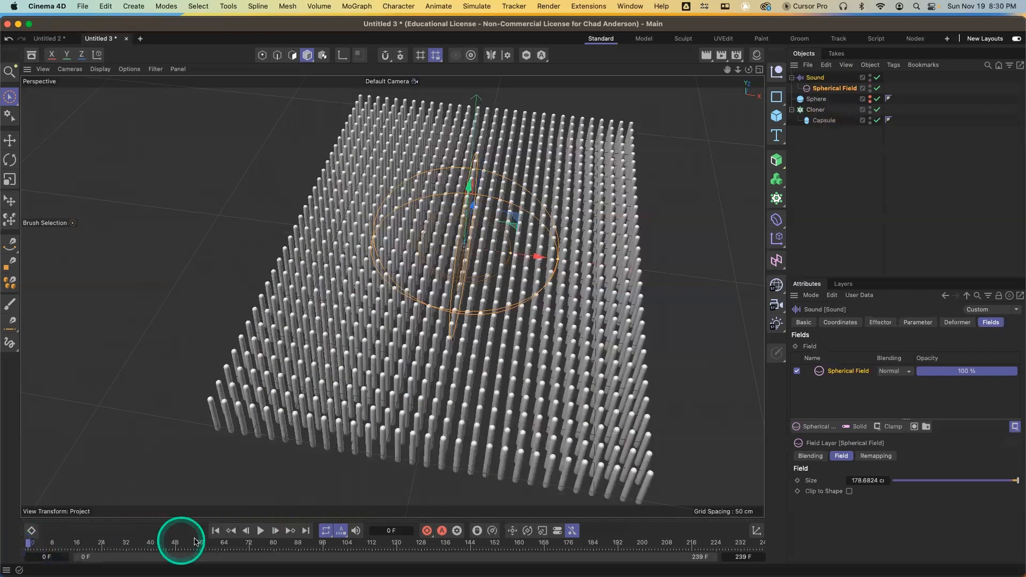
{"action": "left_click", "coordinate": [261, 531]}
{"action": "left_click", "coordinate": [194, 488]}
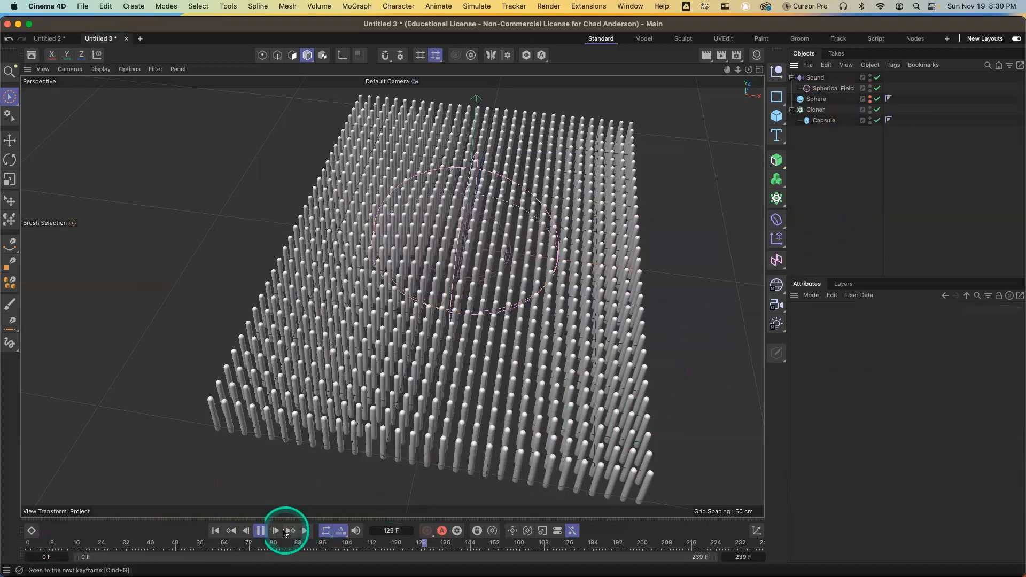
{"action": "left_click", "coordinate": [260, 531]}
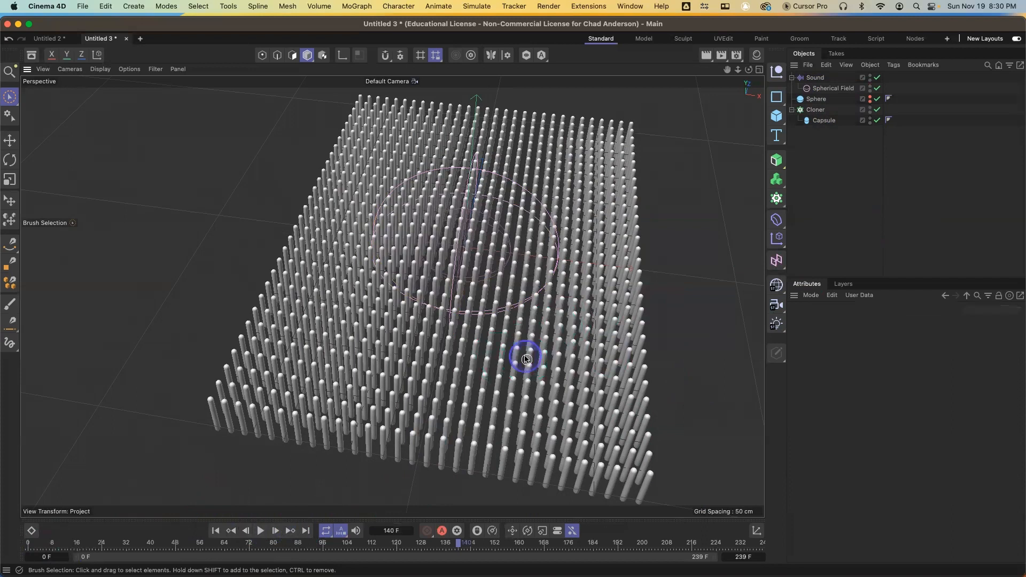
{"action": "mouse_move", "coordinate": [527, 359]}
{"action": "left_mouse_down", "text": "alt"}
{"action": "mouse_move", "coordinate": [503, 322]}
{"action": "mouse_move", "coordinate": [522, 320]}
{"action": "mouse_move", "coordinate": [517, 344]}
{"action": "mouse_move", "coordinate": [530, 343]}
{"action": "mouse_move", "coordinate": [533, 357]}
{"action": "left_mouse_up", "text": "alt"}
{"action": "left_click_drag", "start_coordinate": [95, 545], "coordinate": [13, 546]}
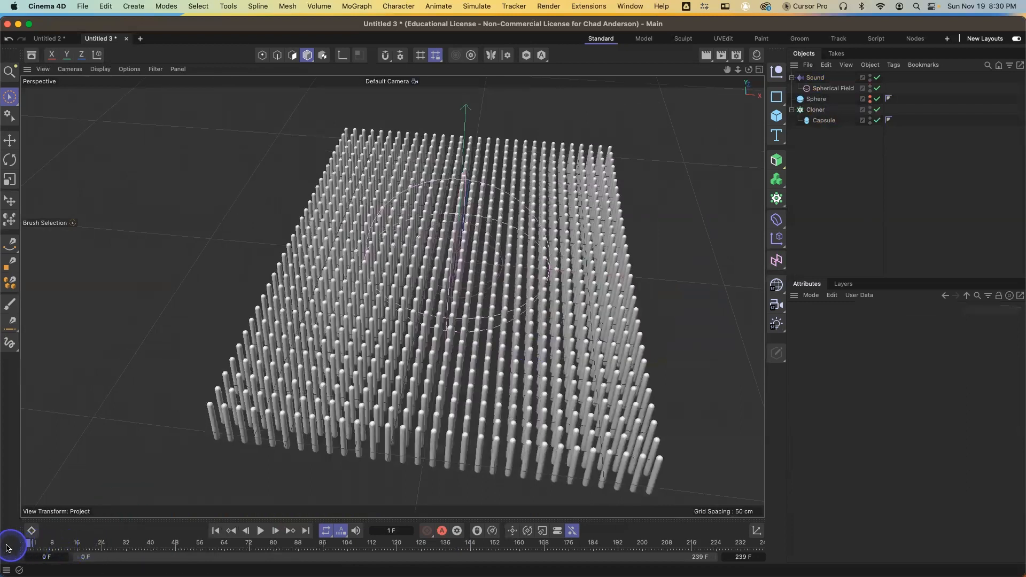
Hide field objects in the viewport display filter and play the animation
{"action": "left_click", "coordinate": [157, 70]}
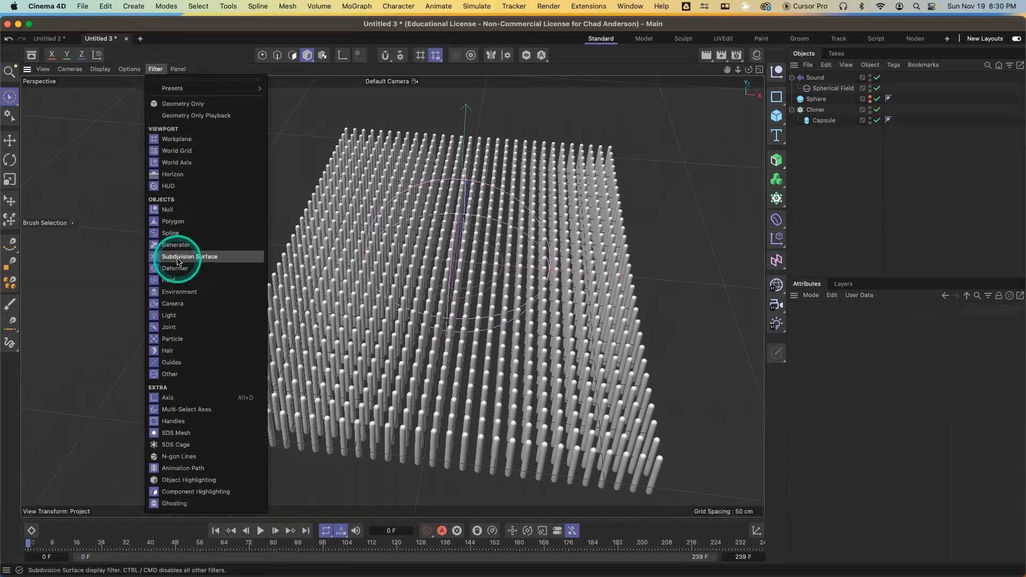
{"action": "left_click", "coordinate": [180, 280]}
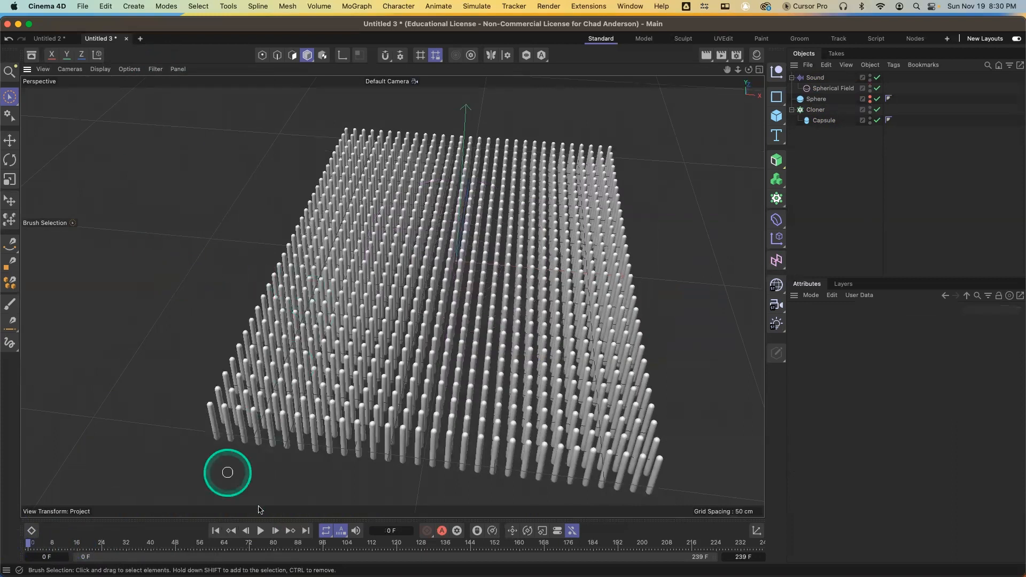
{"action": "left_click", "coordinate": [262, 532]}
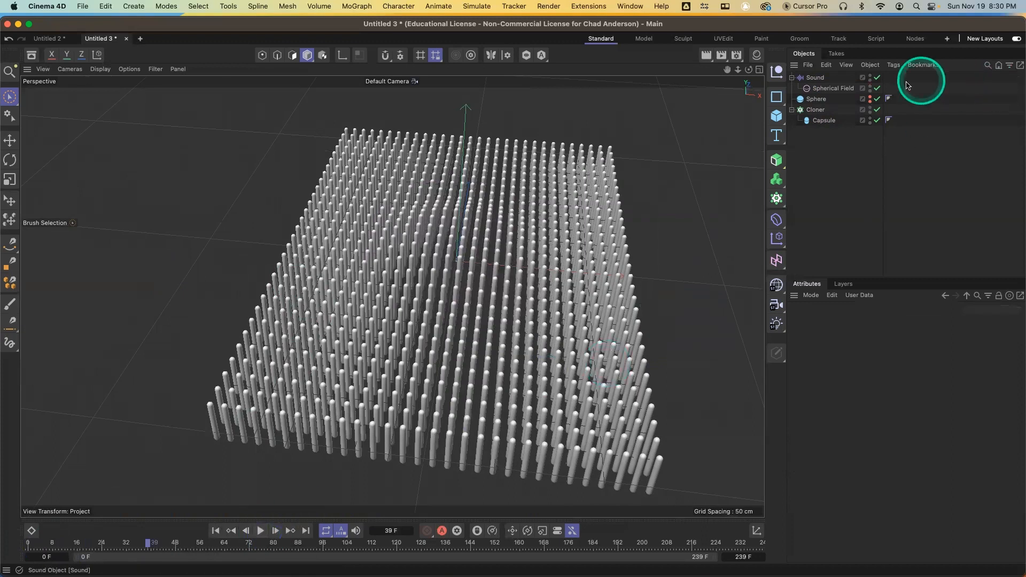
Set the Sound effector's Y position parameter to 260 cm
{"action": "left_click", "coordinate": [816, 77]}
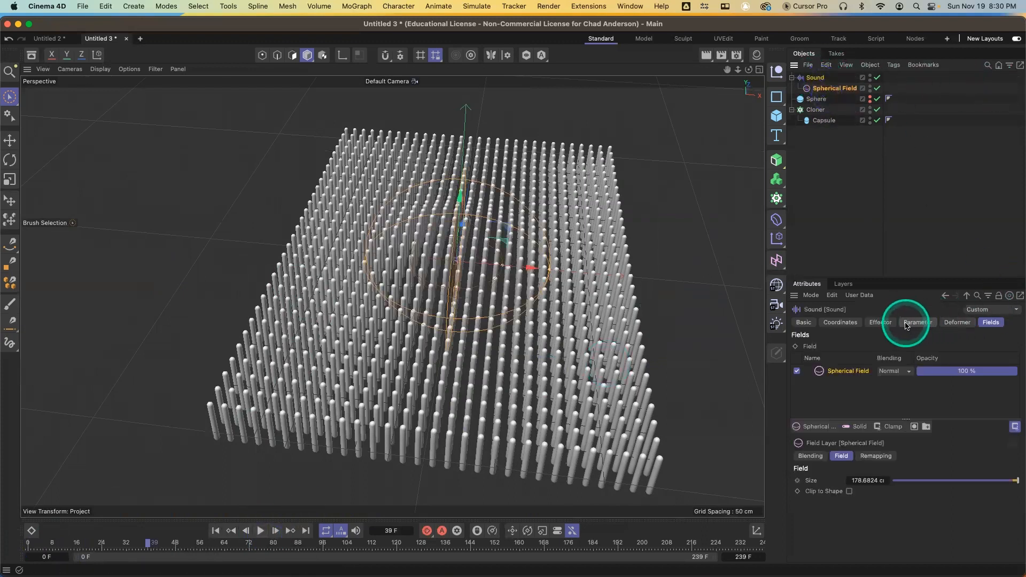
{"action": "left_click", "coordinate": [918, 323]}
{"action": "left_click_drag", "start_coordinate": [898, 404], "coordinate": [905, 405]}
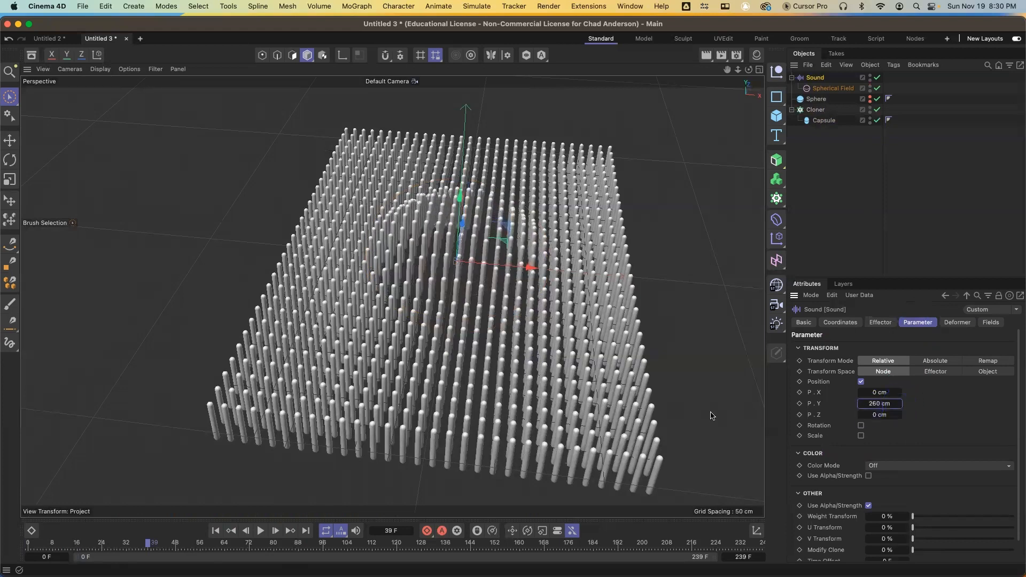
Rewind and play back the animation with the raised clones
{"action": "left_click_drag", "start_coordinate": [68, 544], "coordinate": [3, 552]}
{"action": "left_click", "coordinate": [261, 531]}
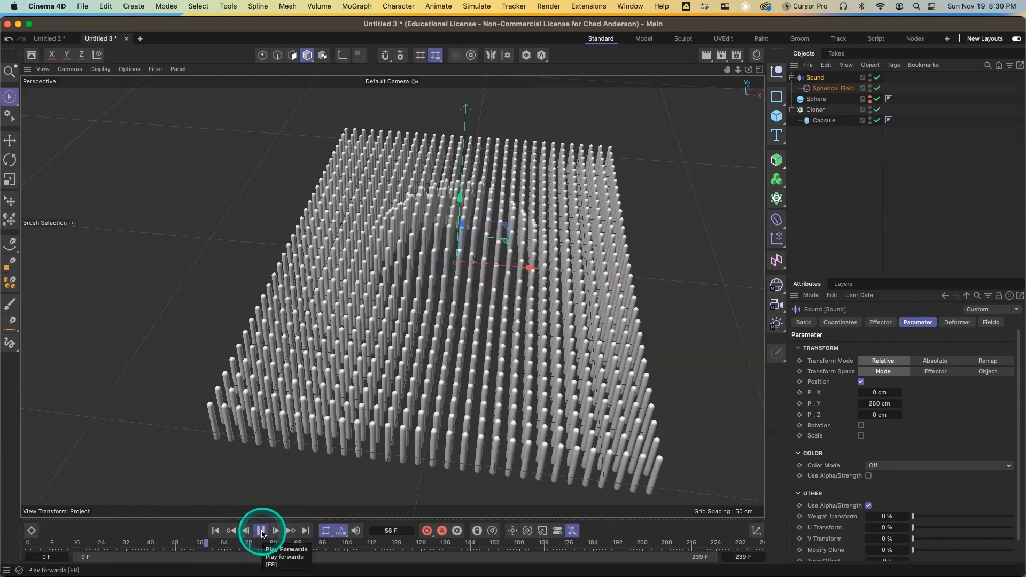
{"action": "key", "text": "t"}
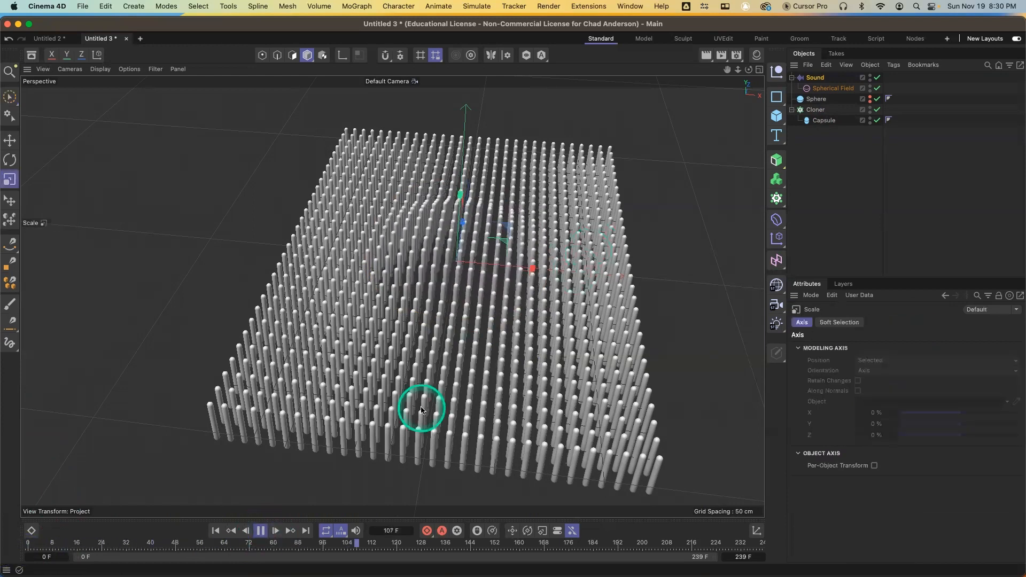
{"action": "left_click", "coordinate": [261, 532]}
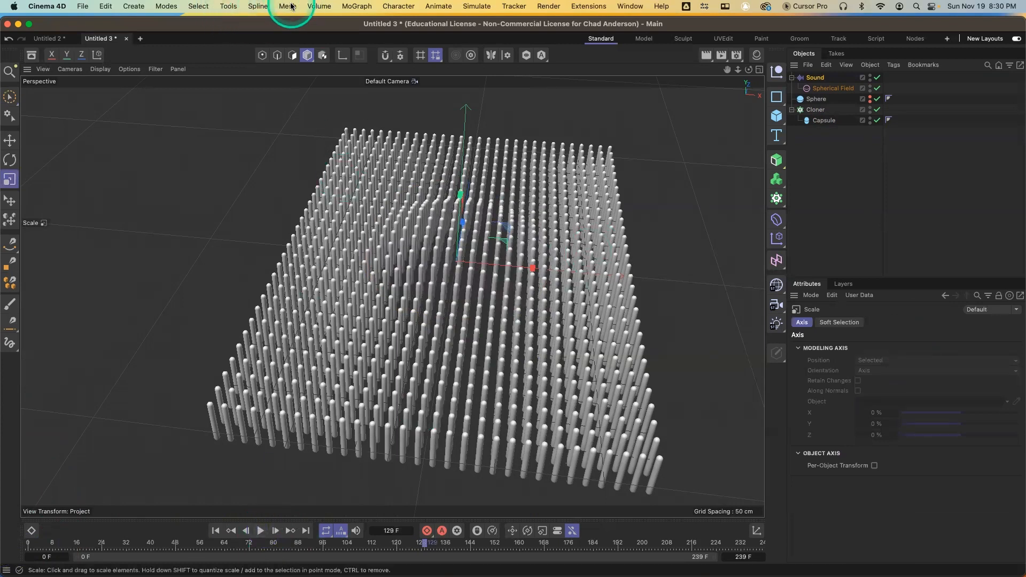
Show fields in the viewport again and enlarge the Spherical Field to about 242 cm
{"action": "left_click", "coordinate": [156, 69]}
{"action": "left_click", "coordinate": [170, 279]}
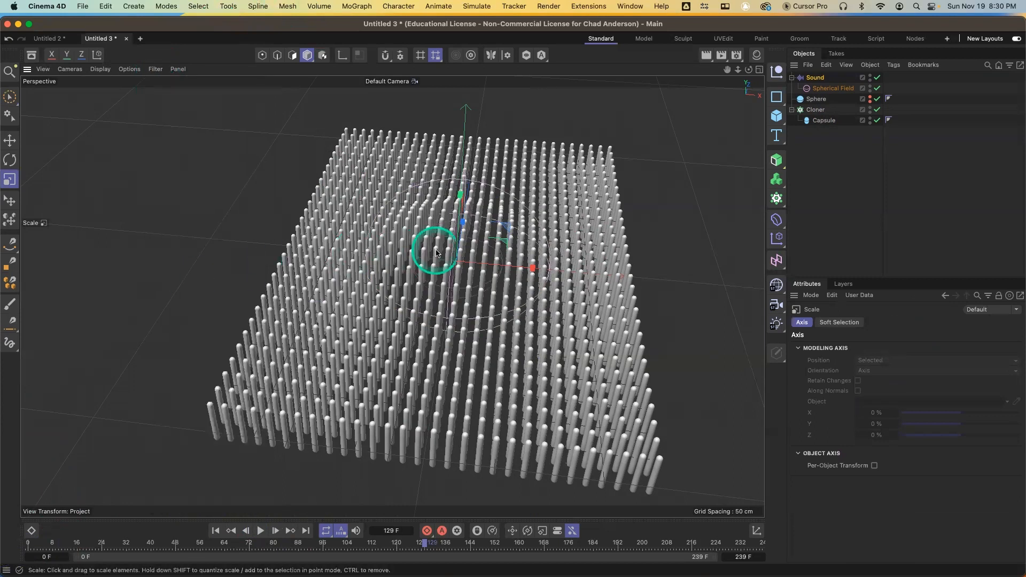
{"action": "left_click", "coordinate": [832, 88]}
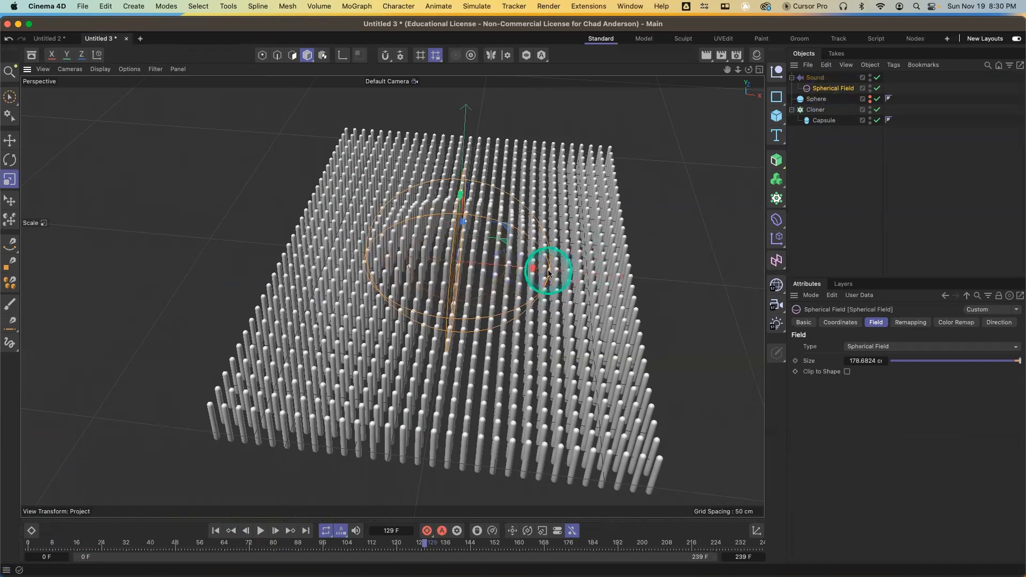
{"action": "mouse_move", "coordinate": [549, 271]}
{"action": "left_mouse_down"}
{"action": "mouse_move", "coordinate": [592, 274]}
{"action": "mouse_move", "coordinate": [513, 266]}
{"action": "left_mouse_up"}
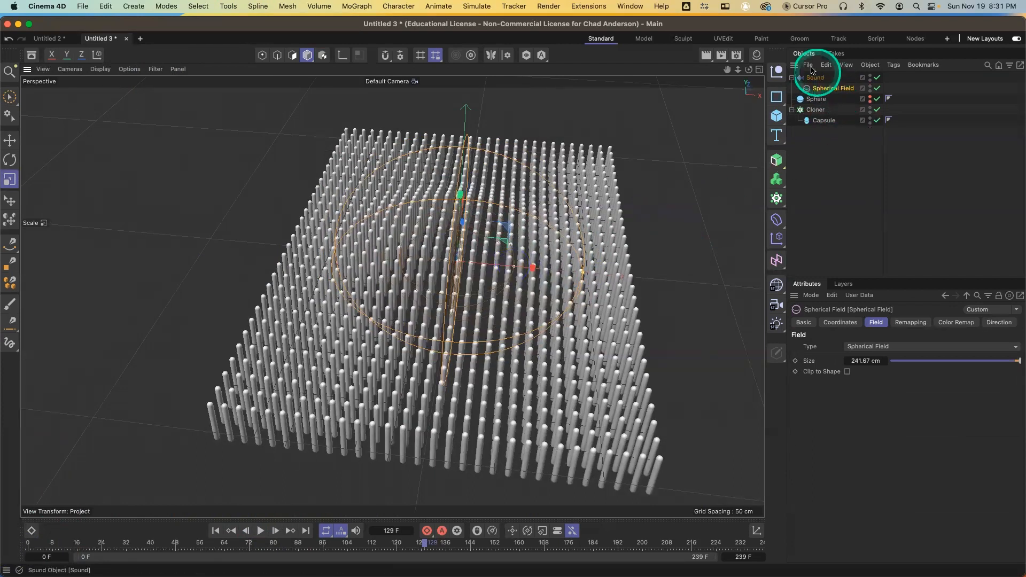
Review the Spherical Field's Color Remap settings and the Sound effector's parameters, keeping Color as the color mode
{"action": "left_click", "coordinate": [957, 323]}
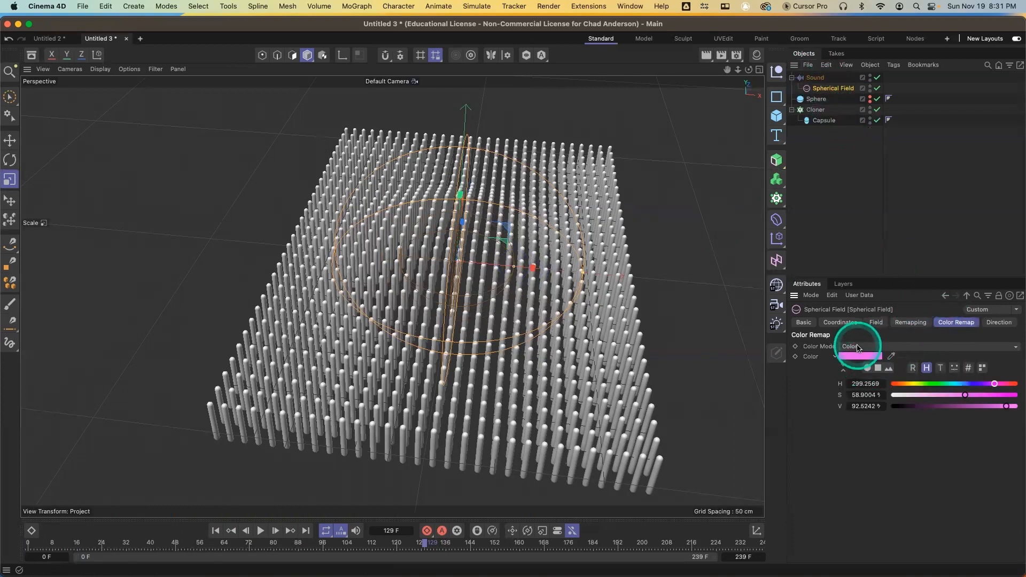
{"action": "left_click", "coordinate": [826, 79]}
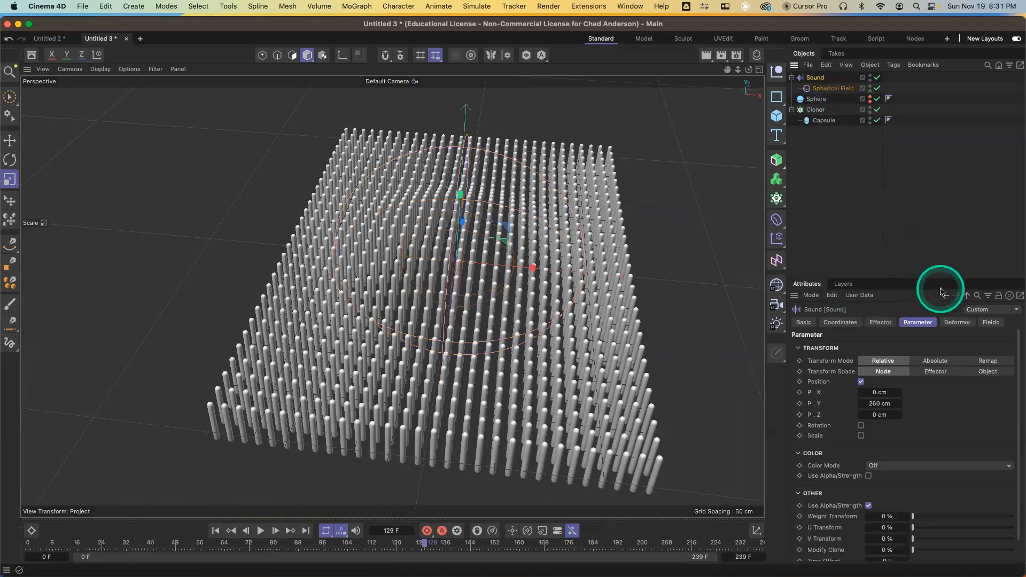
{"action": "left_click", "coordinate": [834, 88]}
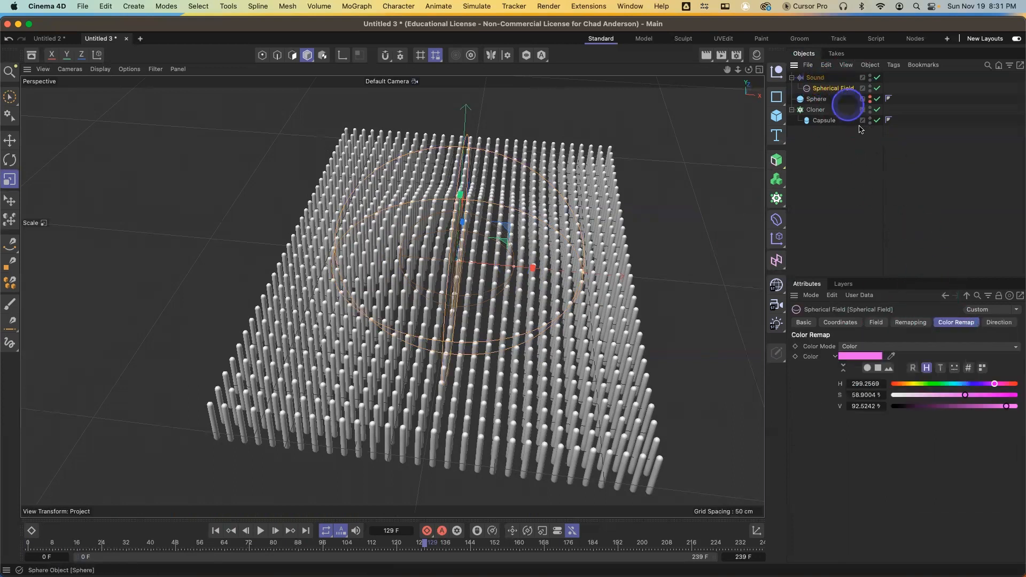
{"action": "left_click", "coordinate": [927, 349]}
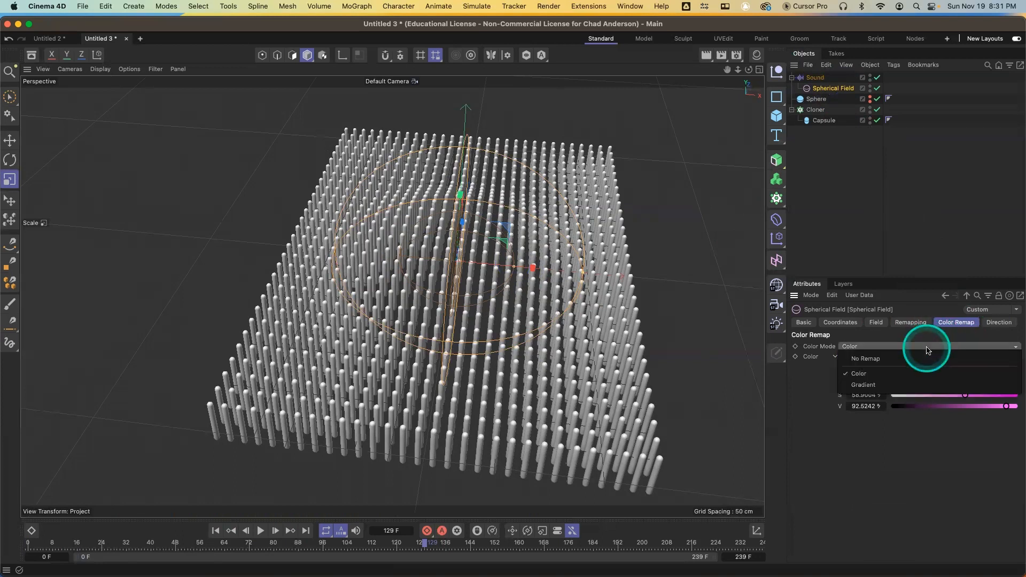
{"action": "left_click", "coordinate": [861, 374]}
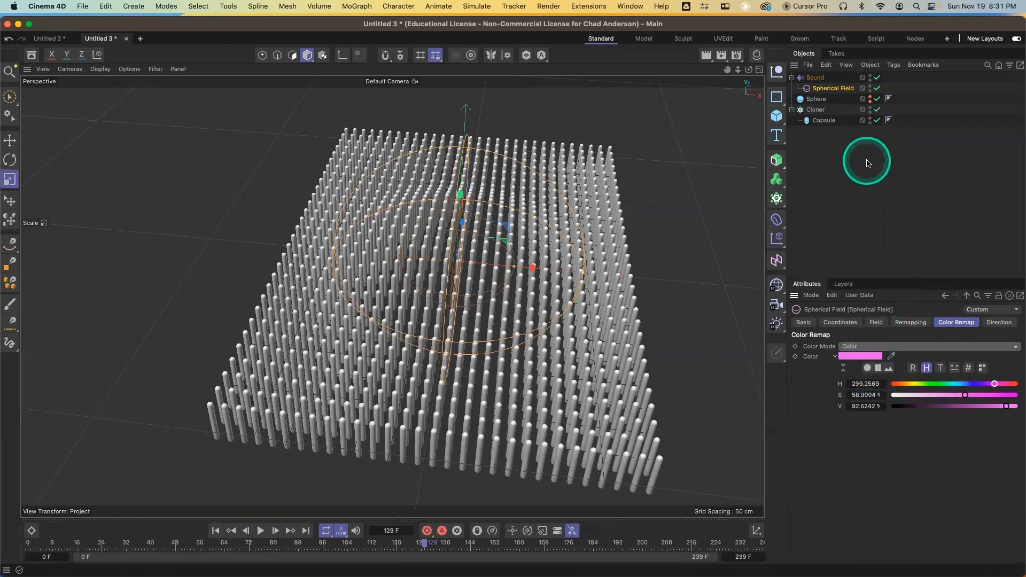
Delete the Sphere object from the scene
{"action": "left_click", "coordinate": [817, 100]}
{"action": "key", "text": "BackSpace"}
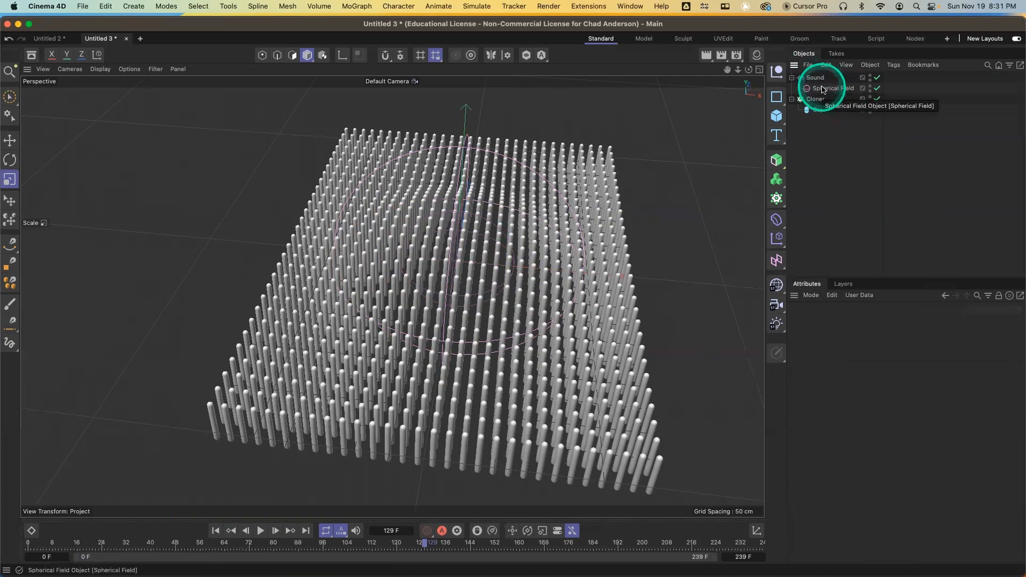
Select the Spherical Field and scale it up in the viewport
{"action": "left_click", "coordinate": [829, 89]}
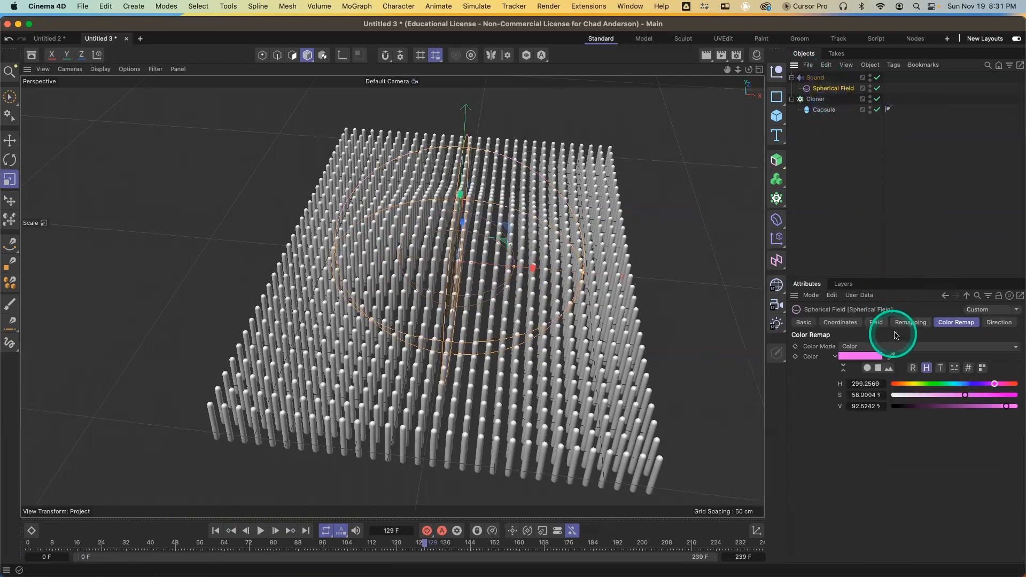
{"action": "left_click", "coordinate": [910, 322]}
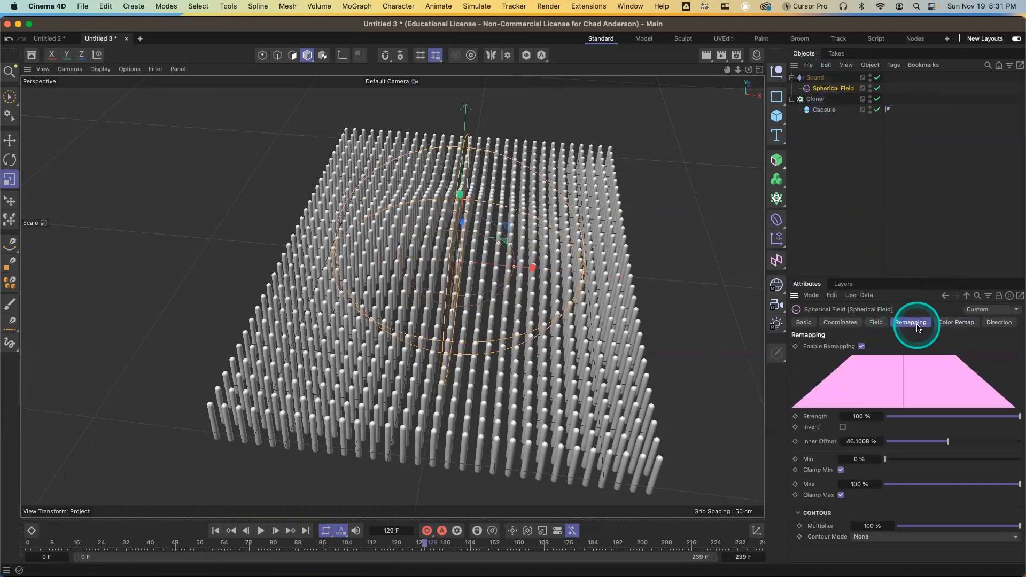
{"action": "left_click", "coordinate": [959, 323]}
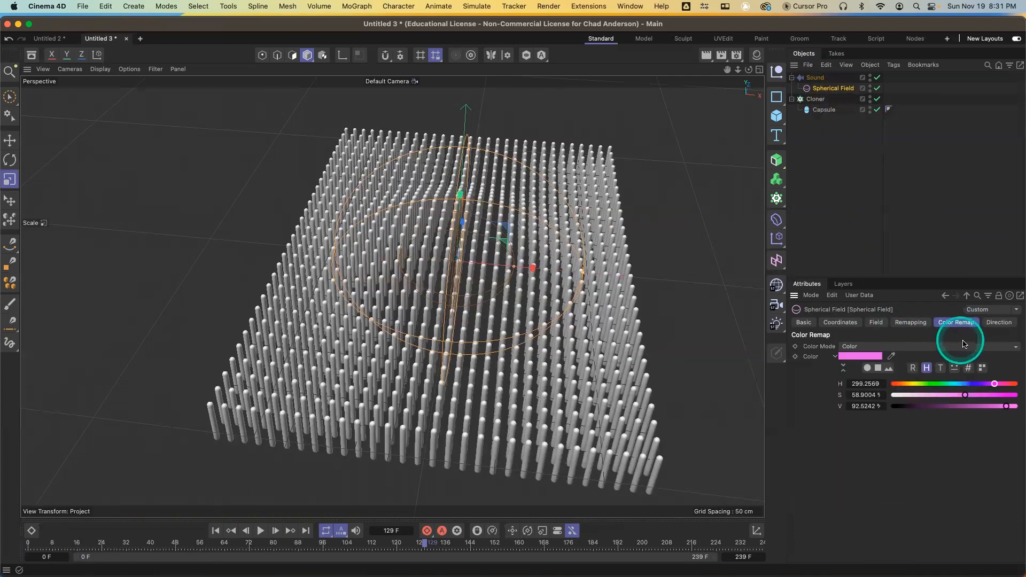
{"action": "left_click", "coordinate": [1016, 310]}
{"action": "left_click", "coordinate": [1001, 322]}
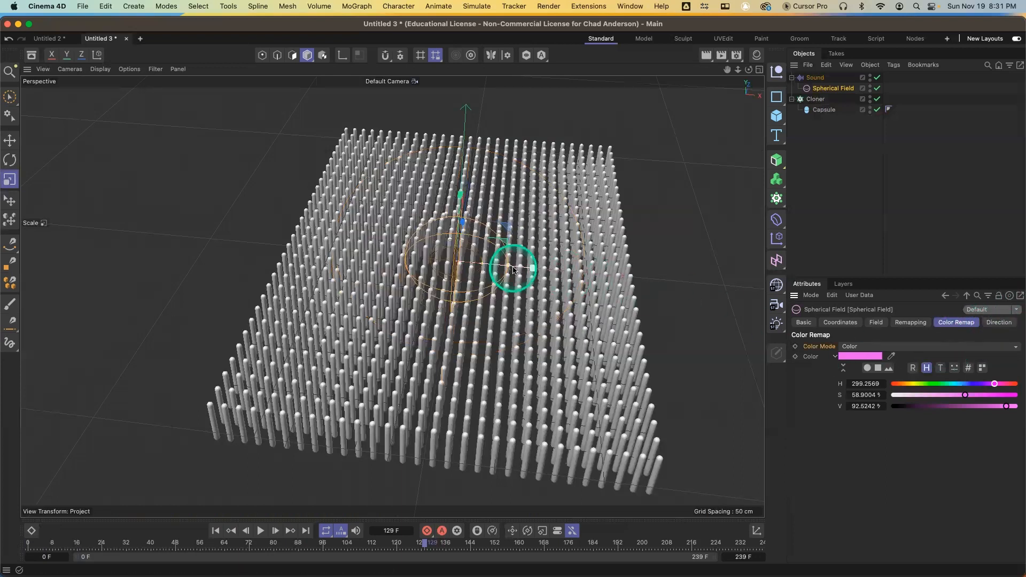
{"action": "left_click_drag", "start_coordinate": [509, 269], "coordinate": [551, 270]}
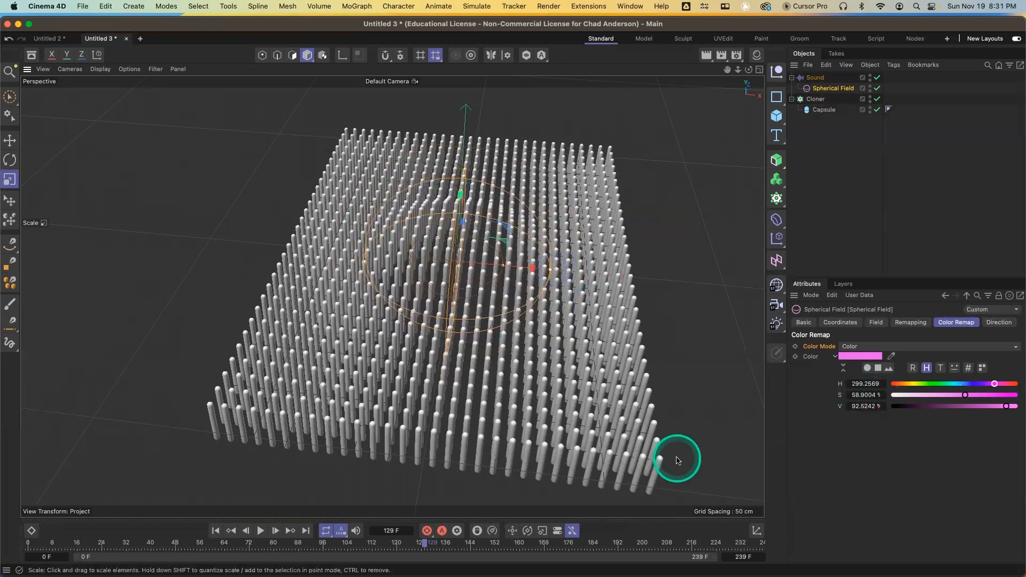
Rewind the timeline and play back the animation, then pause it
{"action": "left_click_drag", "start_coordinate": [171, 544], "coordinate": [44, 546]}
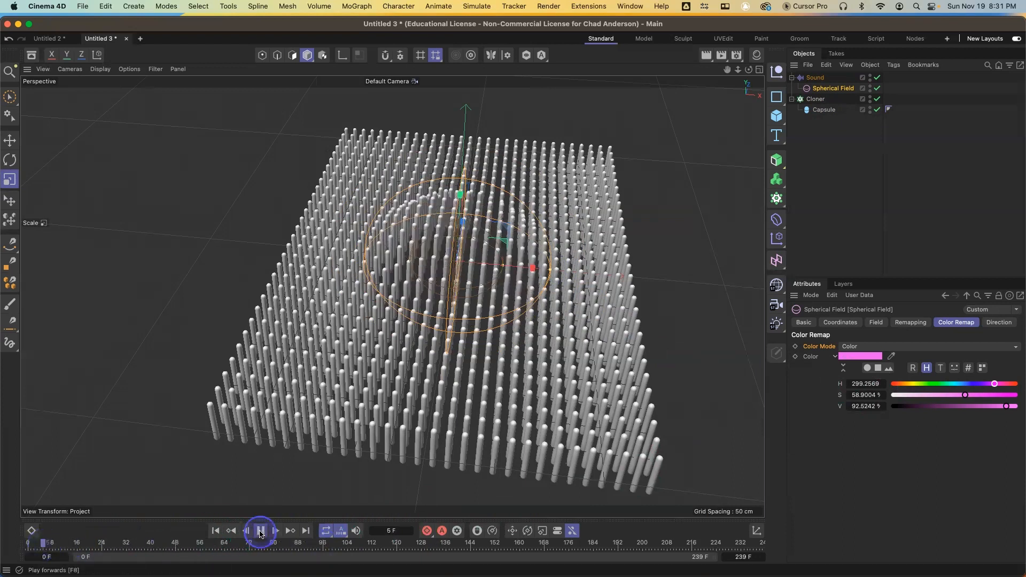
{"action": "left_click", "coordinate": [260, 533]}
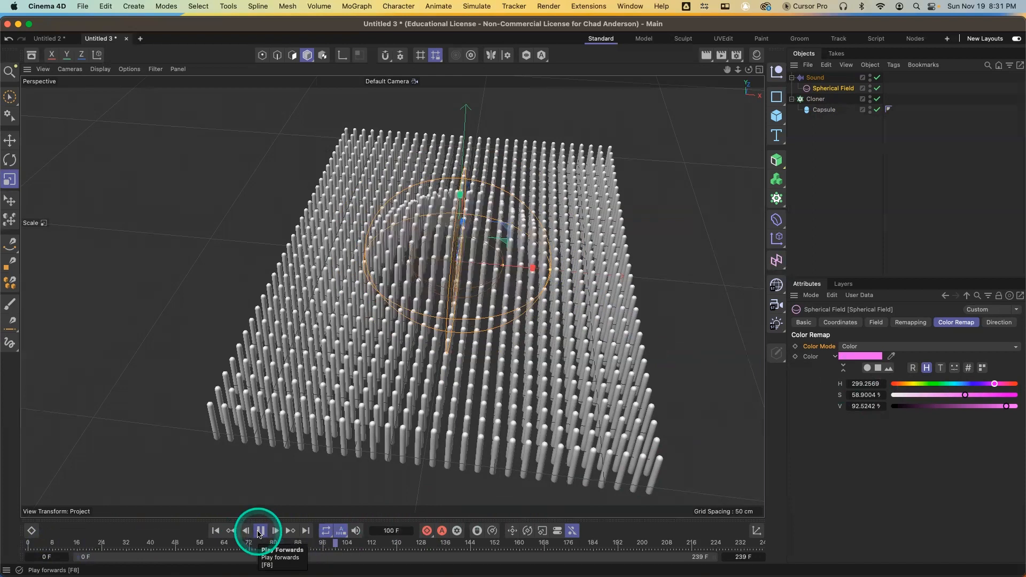
{"action": "left_click", "coordinate": [260, 531]}
{"action": "left_click", "coordinate": [586, 467]}
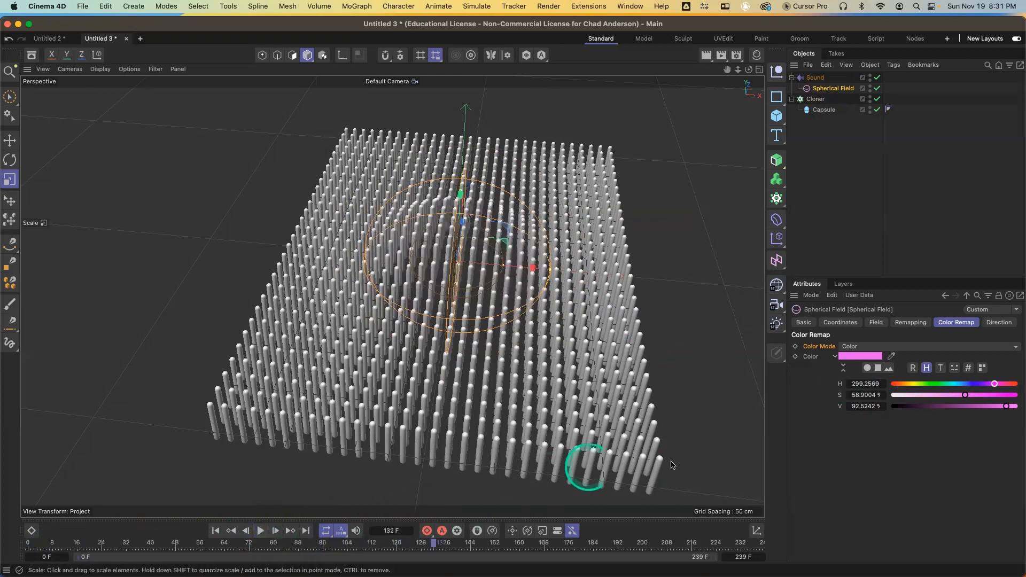
{"action": "left_click", "coordinate": [938, 352]}
{"action": "left_click", "coordinate": [936, 385]}
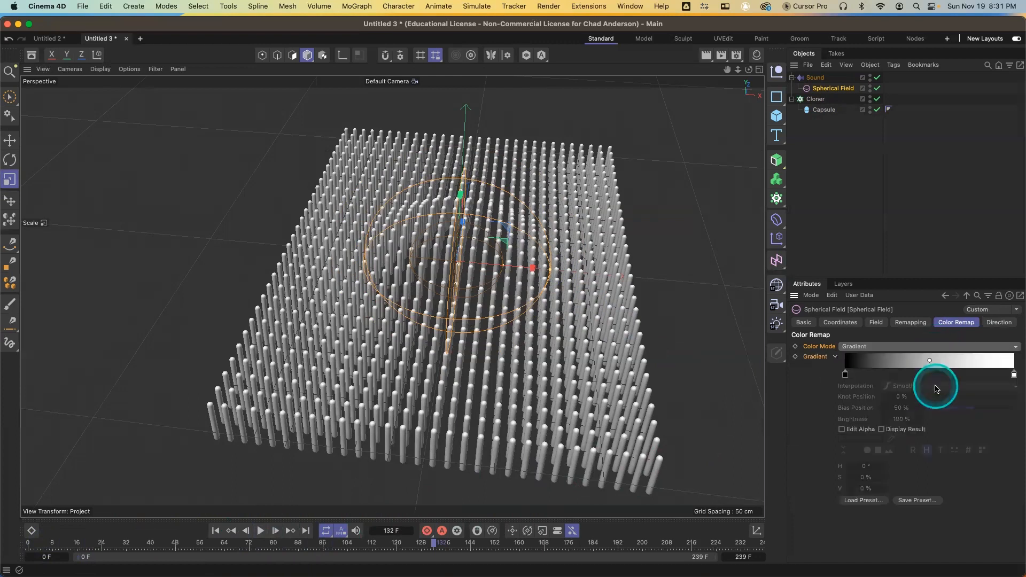
{"action": "left_click", "coordinate": [926, 347]}
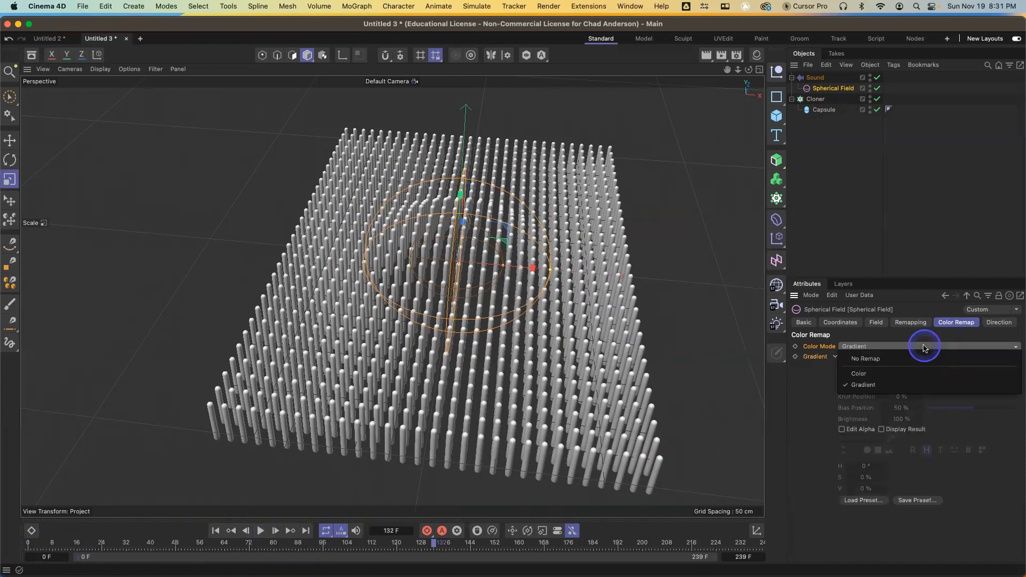
{"action": "left_click", "coordinate": [930, 377]}
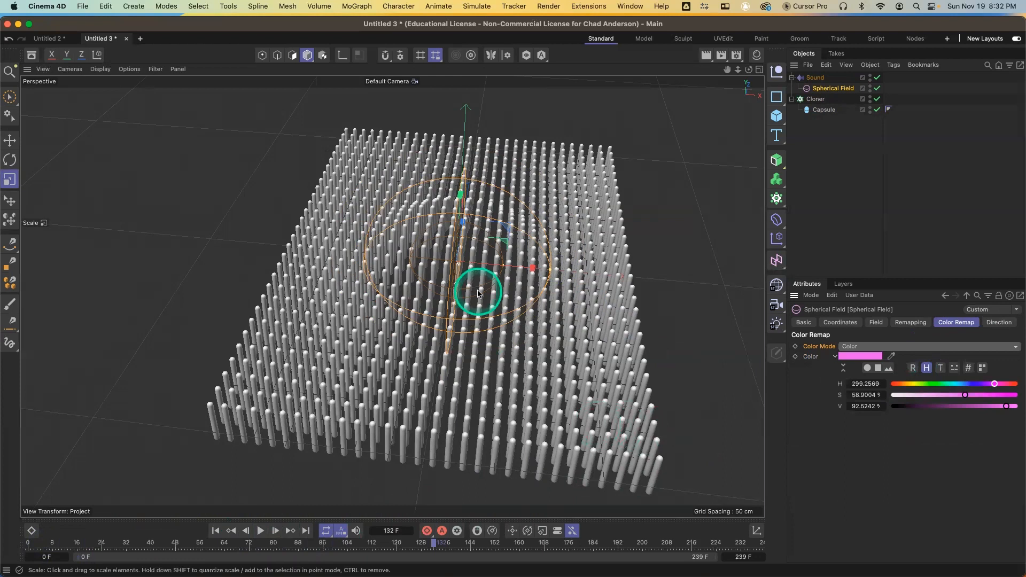
Move the Spherical Field across the grid in the viewport while replaying the animation from the start
{"action": "key", "text": "e"}
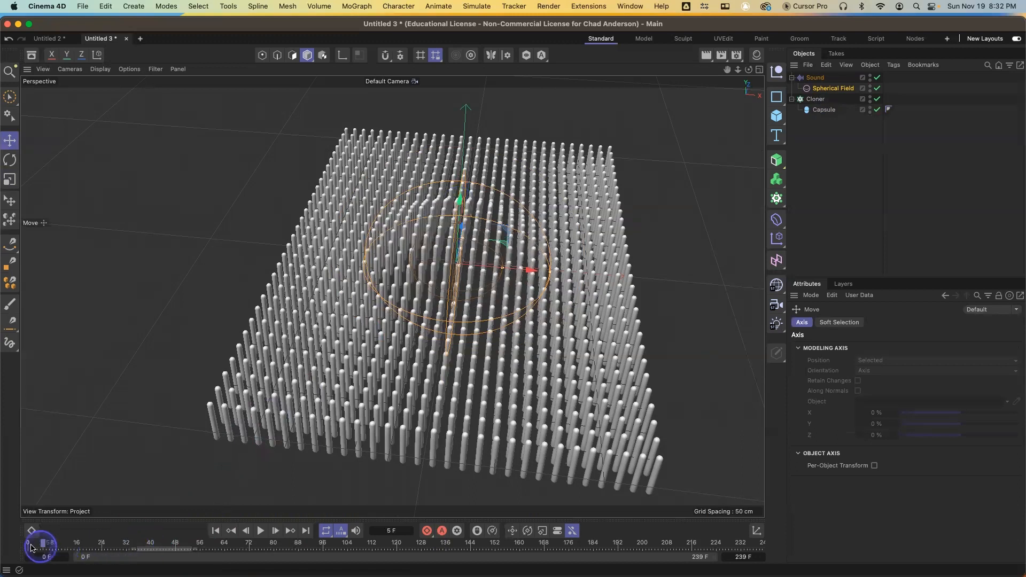
{"action": "left_click", "coordinate": [29, 544]}
{"action": "left_click", "coordinate": [261, 531]}
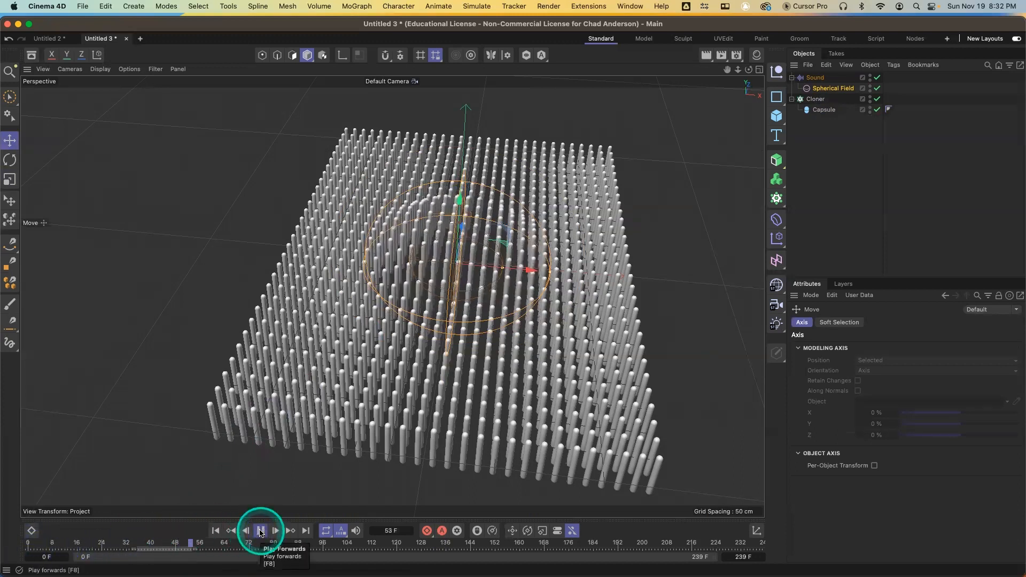
{"action": "key", "text": "space"}
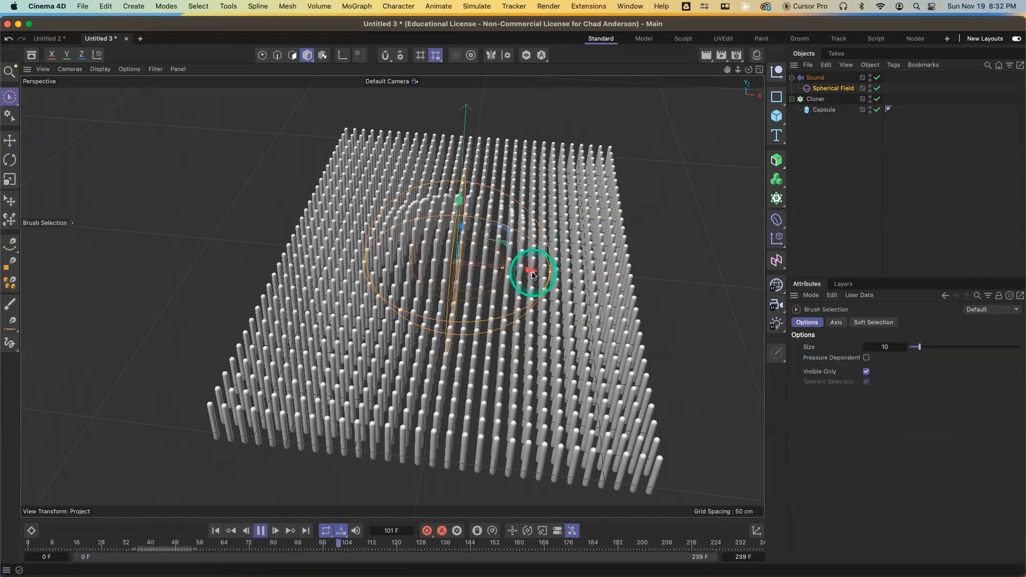
{"action": "left_click", "coordinate": [261, 532]}
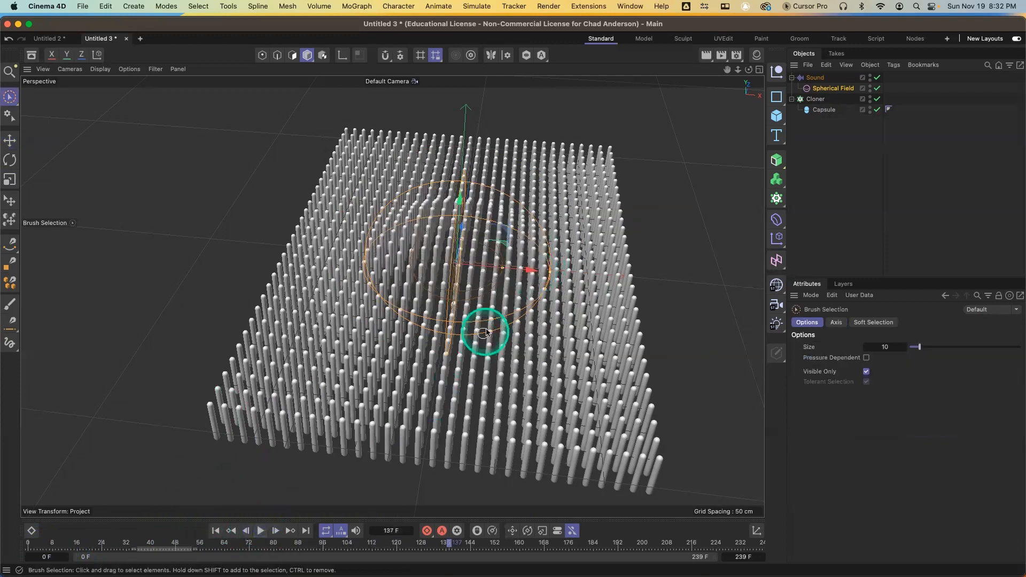
{"action": "left_click_drag", "start_coordinate": [502, 295], "coordinate": [488, 347]}
{"action": "left_click_drag", "start_coordinate": [174, 544], "coordinate": [42, 543]}
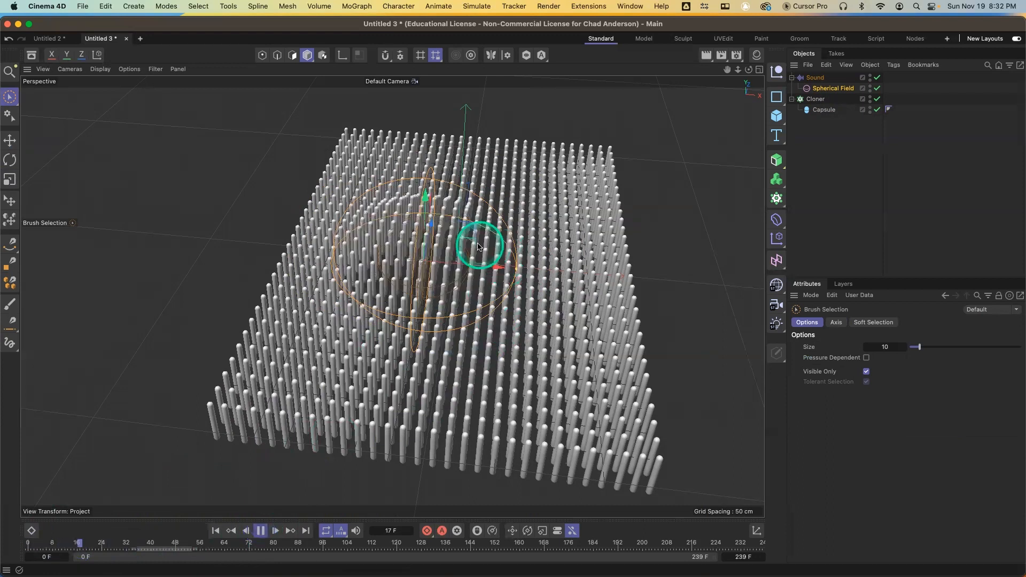
{"action": "left_click_drag", "start_coordinate": [478, 236], "coordinate": [393, 477]}
{"action": "left_click", "coordinate": [260, 530]}
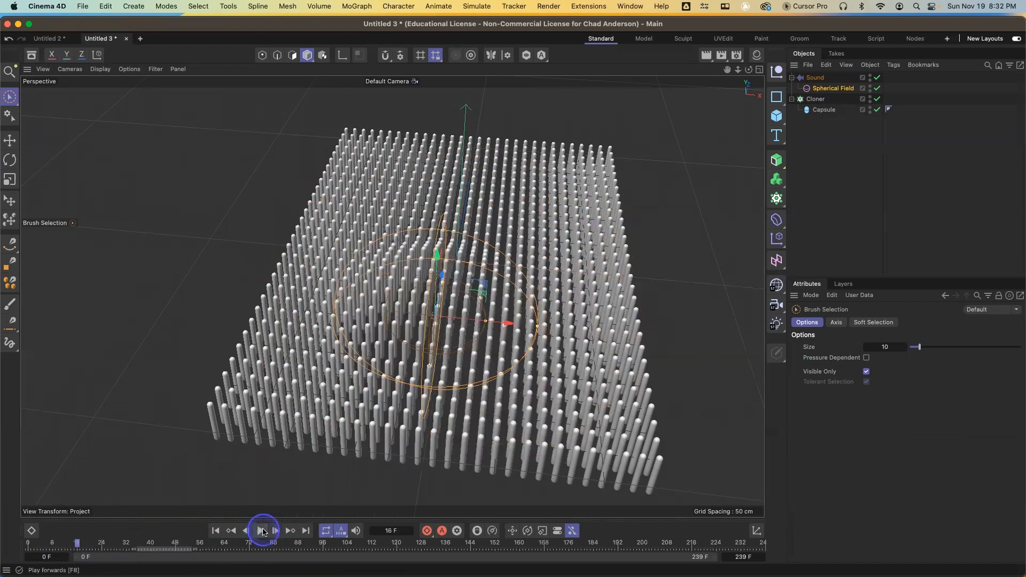
Enable Rotation on the Sound effector and set R.P to 184° and R.B to 37°
{"action": "left_click", "coordinate": [815, 78]}
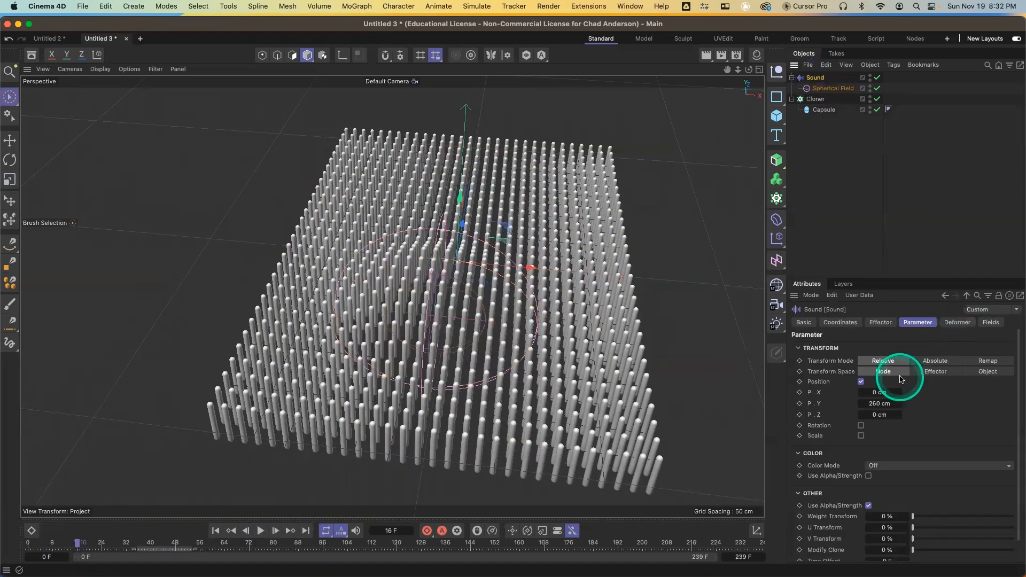
{"action": "left_click", "coordinate": [861, 426]}
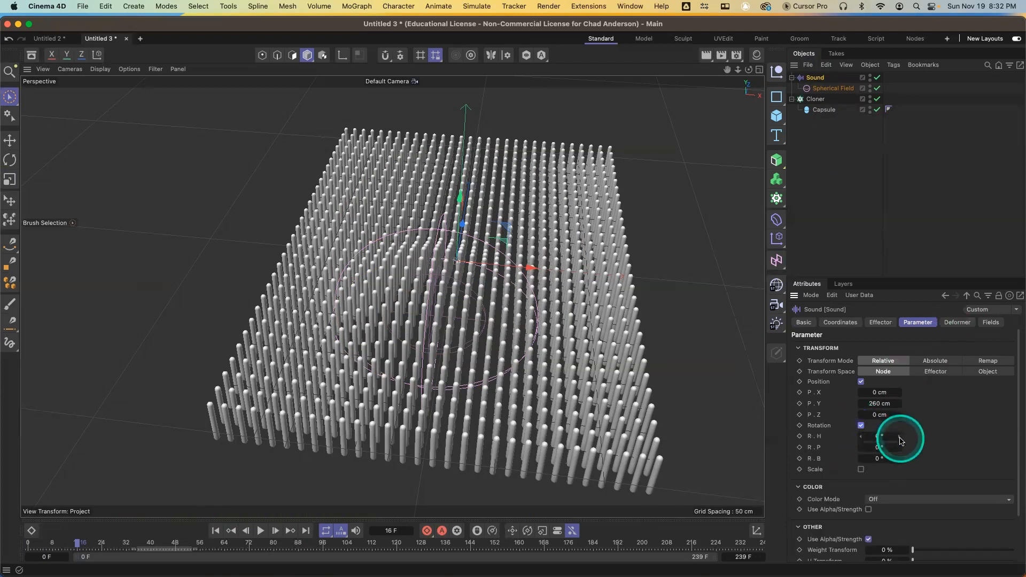
{"action": "left_click_drag", "start_coordinate": [896, 451], "coordinate": [900, 449]}
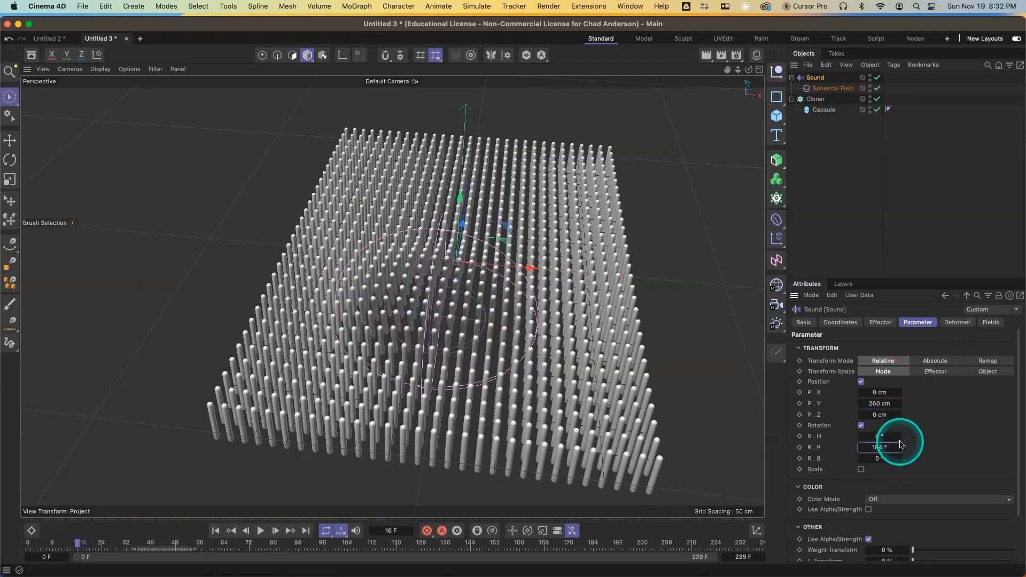
{"action": "left_click_drag", "start_coordinate": [900, 460], "coordinate": [900, 460]}
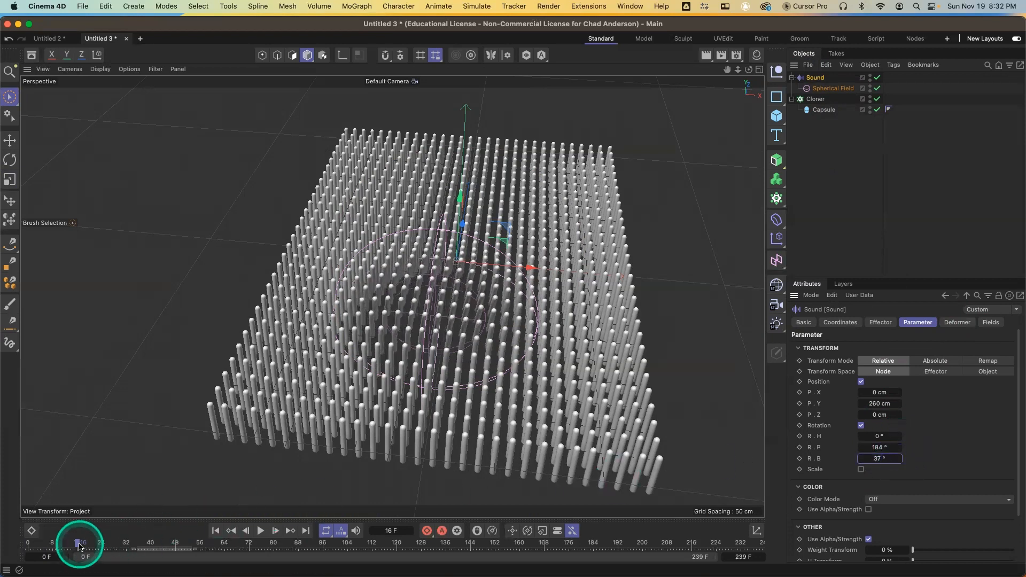
Replay the animation from the start and move the Spherical Field toward the back of the grid
{"action": "left_click_drag", "start_coordinate": [79, 544], "coordinate": [29, 544]}
{"action": "left_click", "coordinate": [261, 531]}
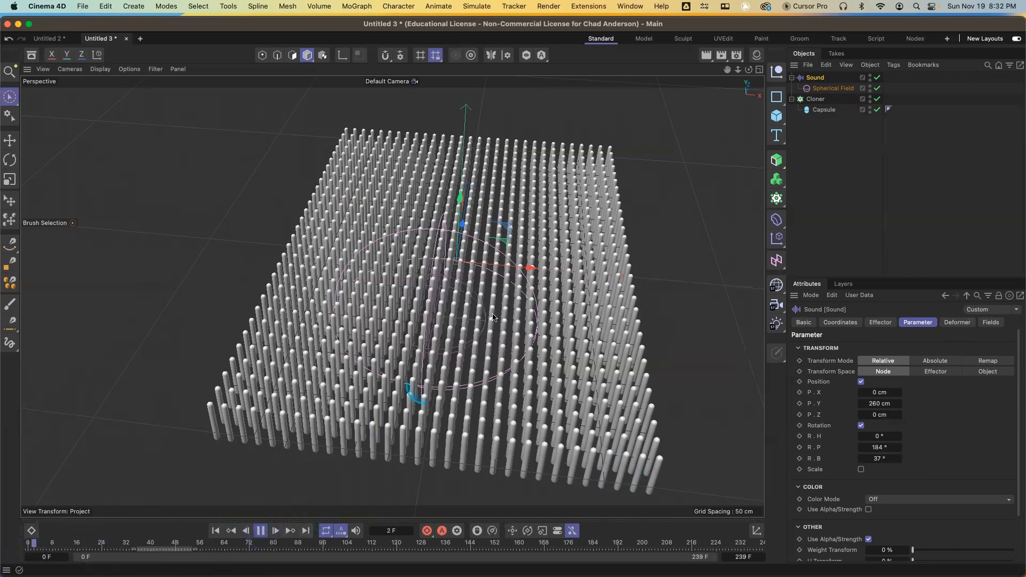
{"action": "left_click_drag", "start_coordinate": [505, 245], "coordinate": [567, 166]}
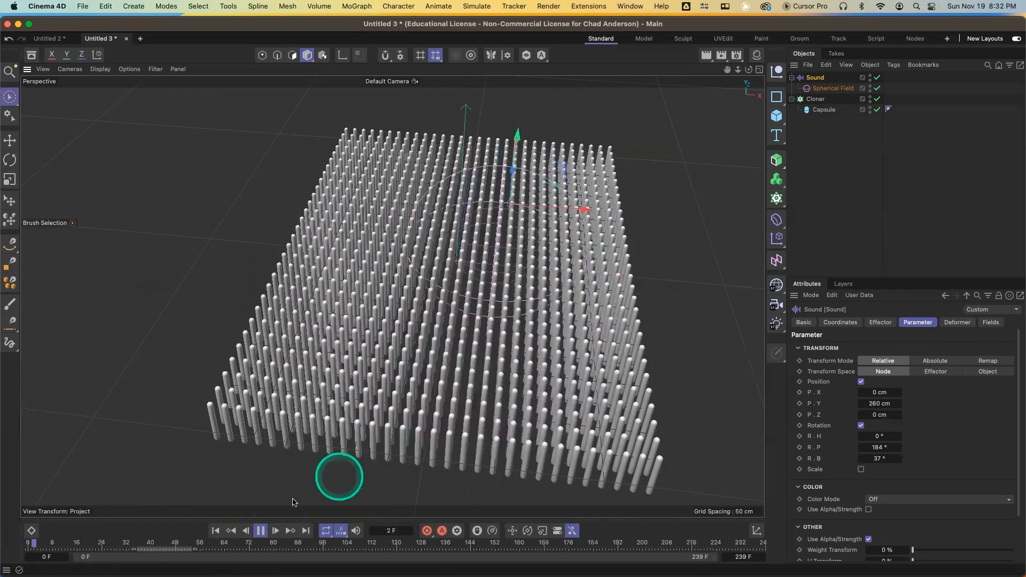
{"action": "left_click", "coordinate": [260, 531]}
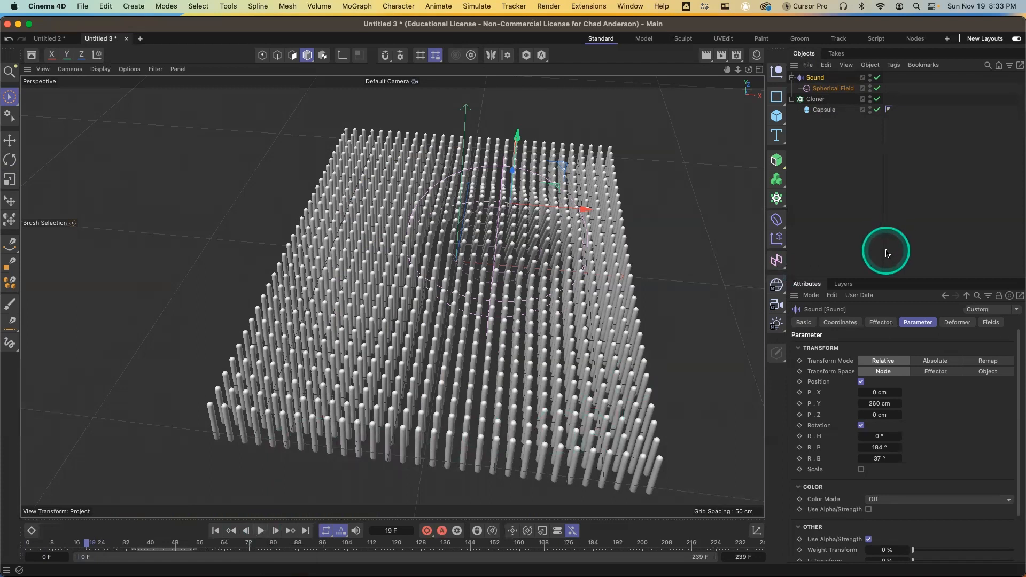
Set the Sound effector's Color Mode to Fields Color
{"action": "left_click", "coordinate": [905, 499]}
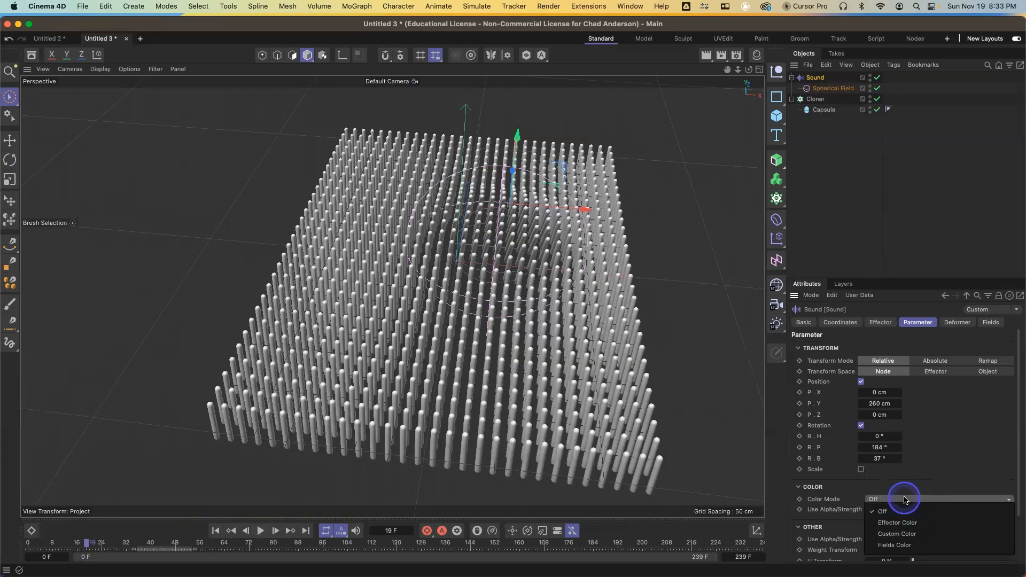
{"action": "left_click", "coordinate": [912, 545]}
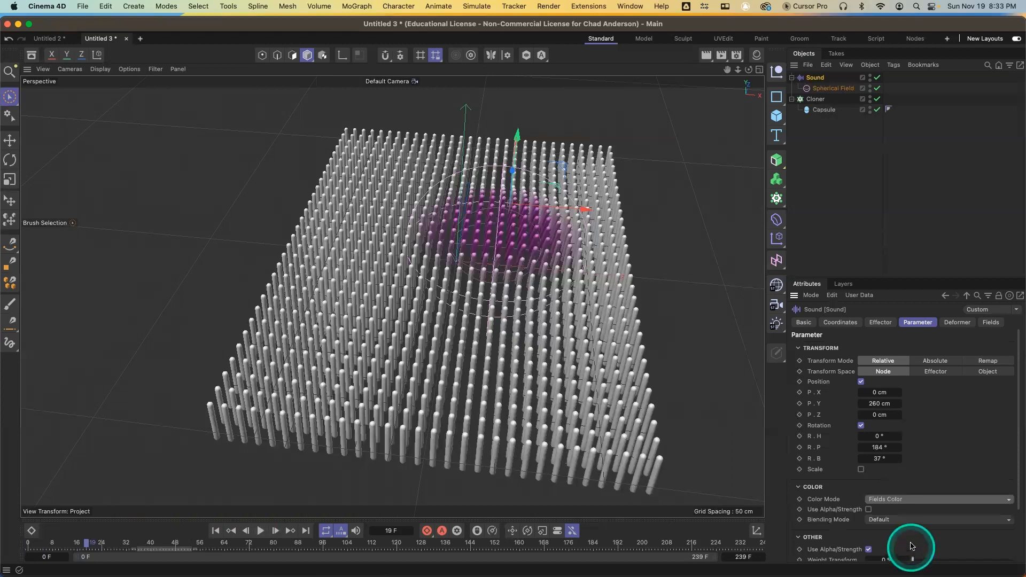
{"action": "right_click", "coordinate": [583, 234]}
{"action": "left_click", "coordinate": [863, 229]}
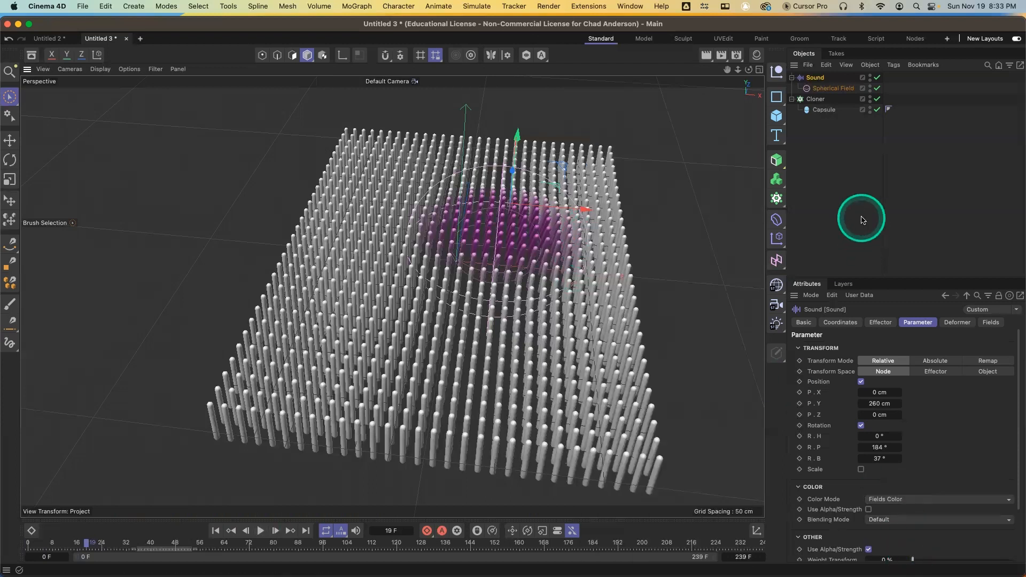
Nudge the Spherical Field slightly and rewind the timeline to frame 0
{"action": "left_click_drag", "start_coordinate": [576, 212], "coordinate": [514, 231]}
{"action": "left_click", "coordinate": [86, 548]}
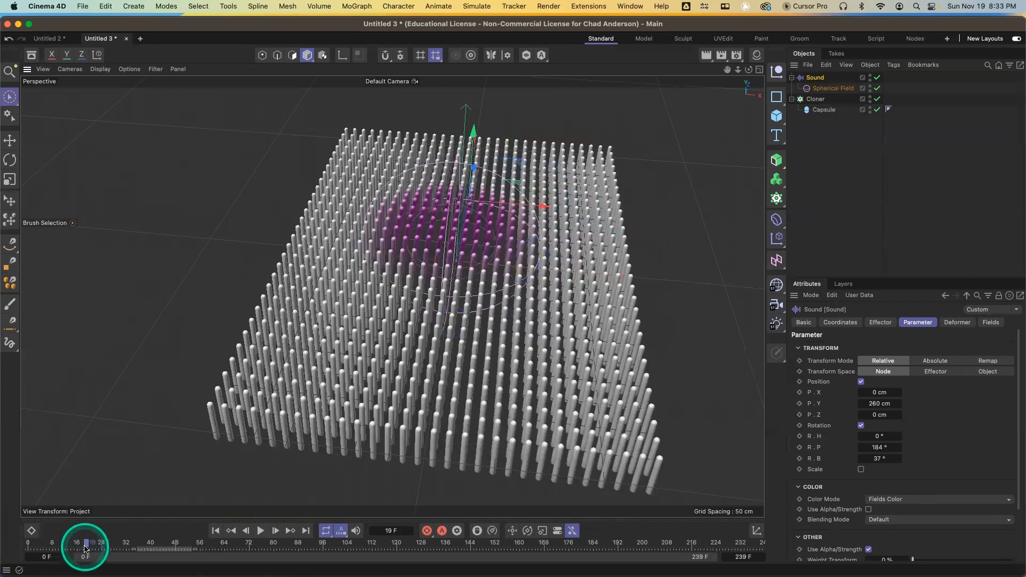
{"action": "left_click", "coordinate": [28, 546]}
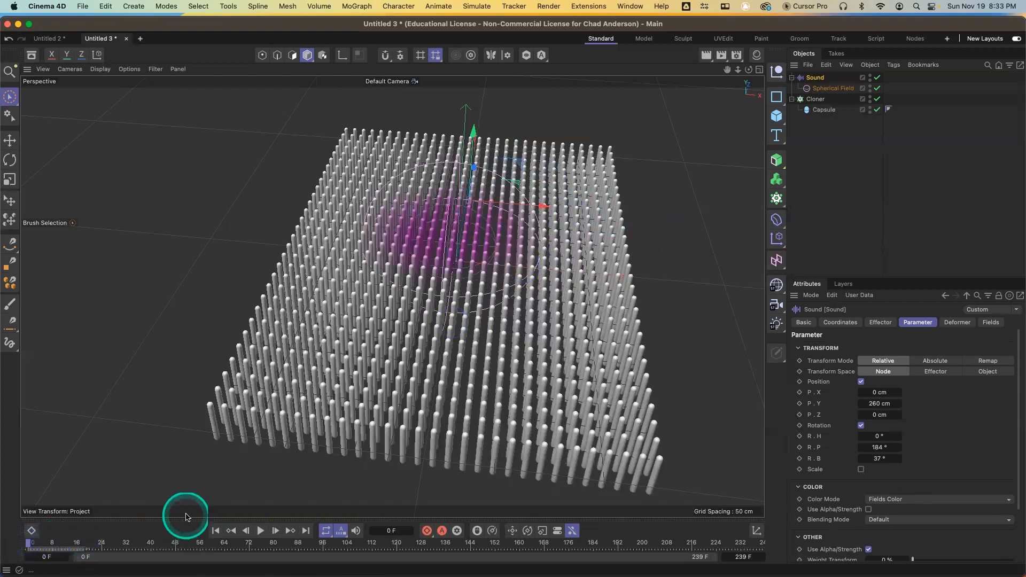
Play the animation to preview the Sound effector result, then stop playback
{"action": "left_click", "coordinate": [260, 531]}
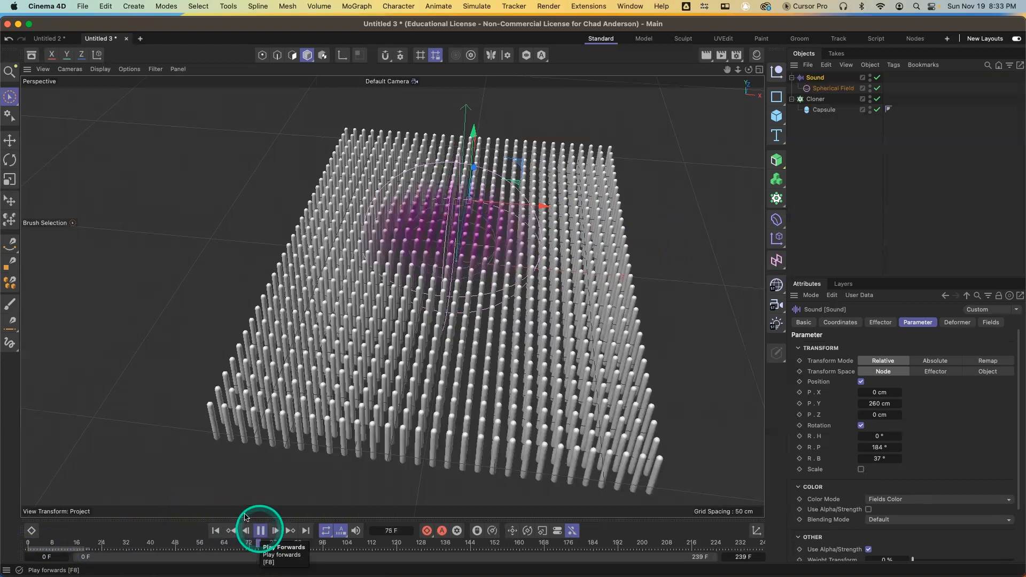
{"action": "left_click", "coordinate": [259, 531]}
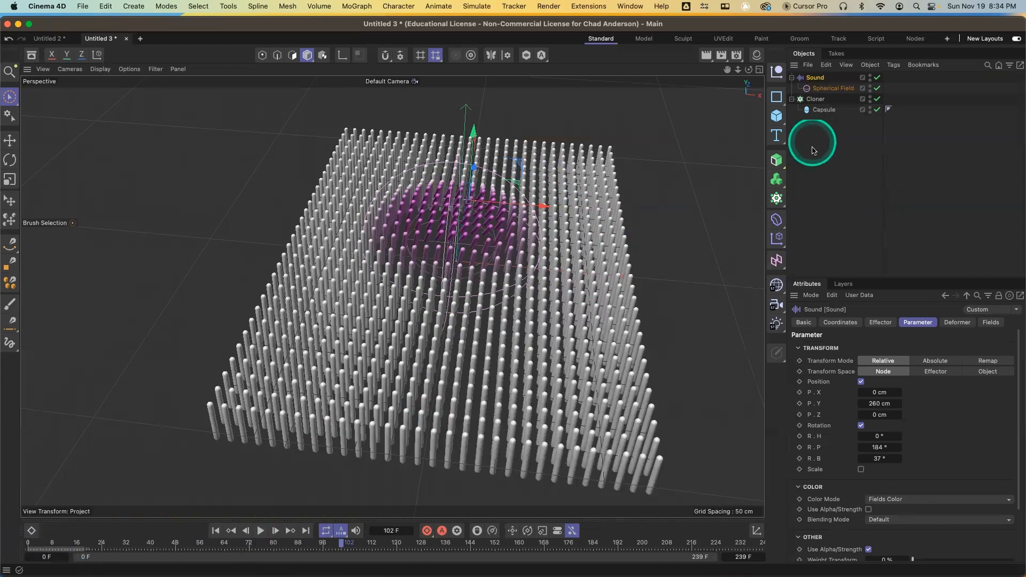
Select every object in the scene and delete them all
{"action": "left_click_drag", "start_coordinate": [819, 110], "coordinate": [796, 74]}
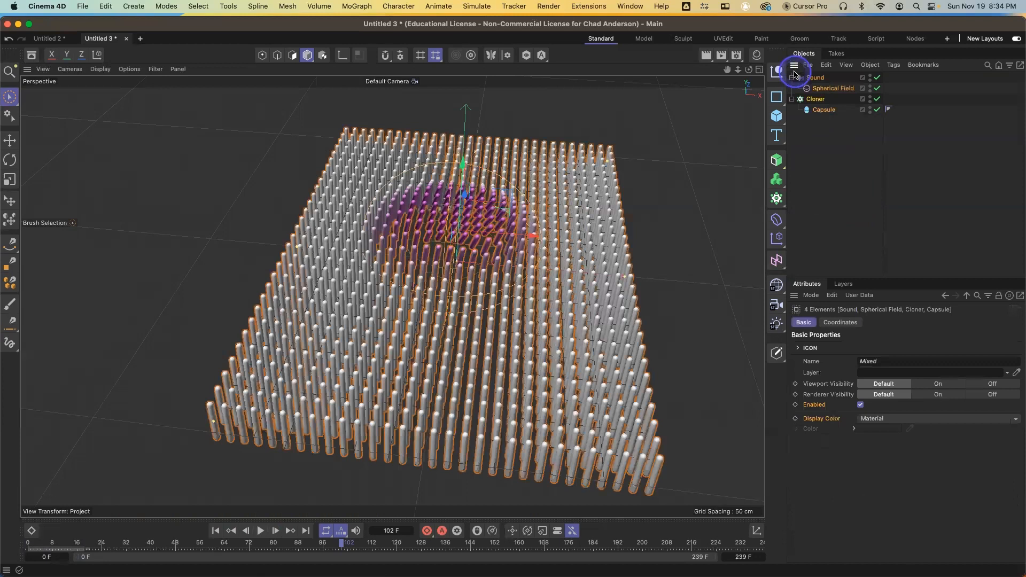
{"action": "key", "text": "Delete"}
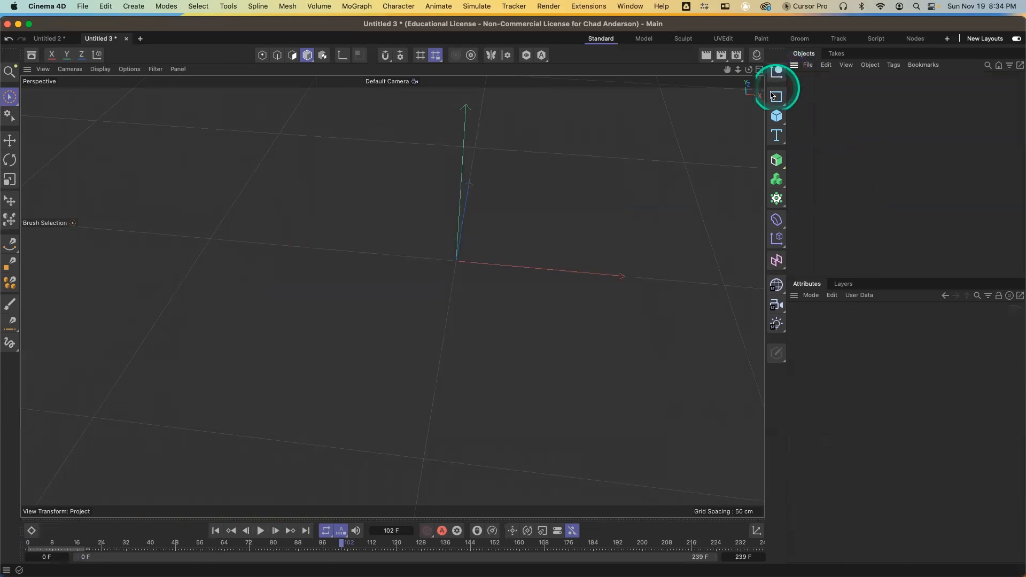
Reset the viewport camera and add a Fracture object to the empty scene
{"action": "left_click", "coordinate": [49, 70]}
{"action": "left_click", "coordinate": [104, 209]}
{"action": "left_click", "coordinate": [699, 171]}
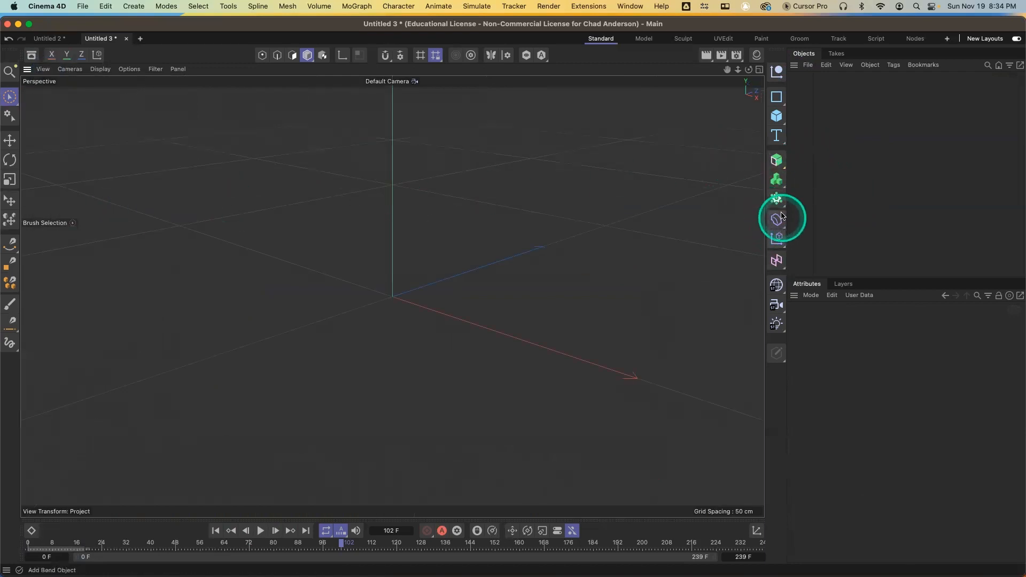
{"action": "left_click_drag", "start_coordinate": [777, 199], "coordinate": [829, 214]}
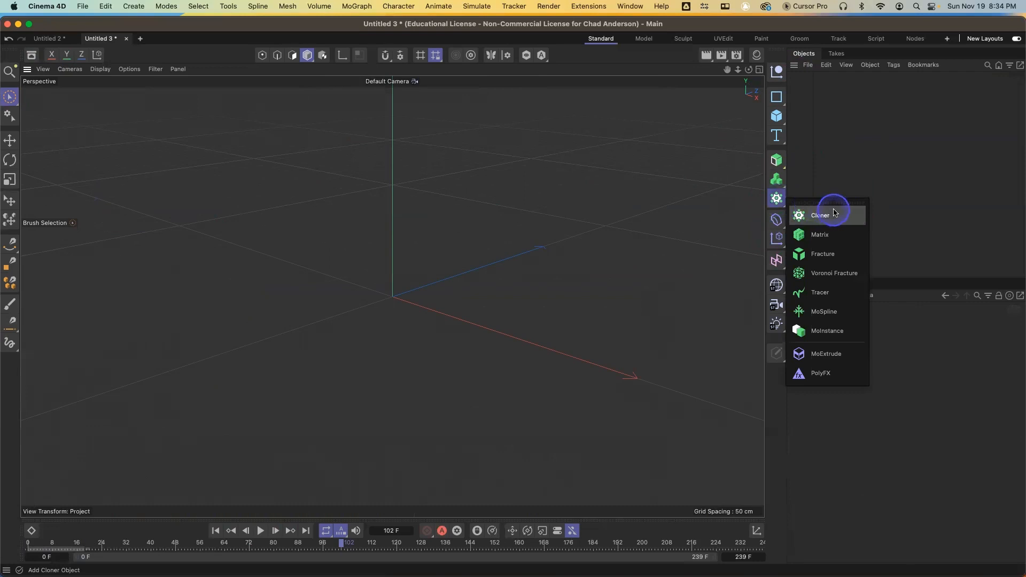
{"action": "left_click_drag", "start_coordinate": [835, 213], "coordinate": [842, 258]}
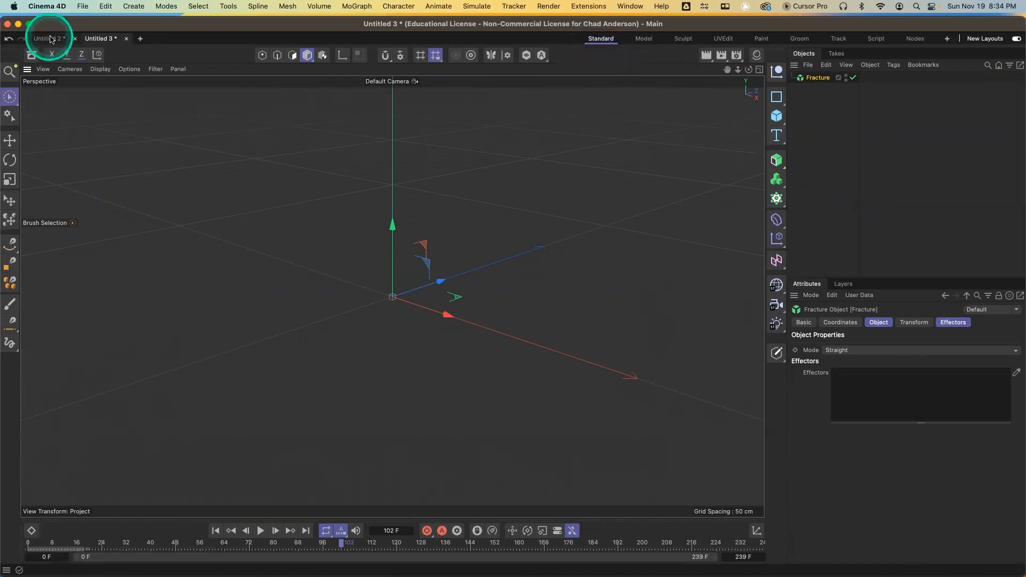
Clear the asset search and load the Flat Screen TV model from the Electronics & Technology category
{"action": "left_click", "coordinate": [32, 55]}
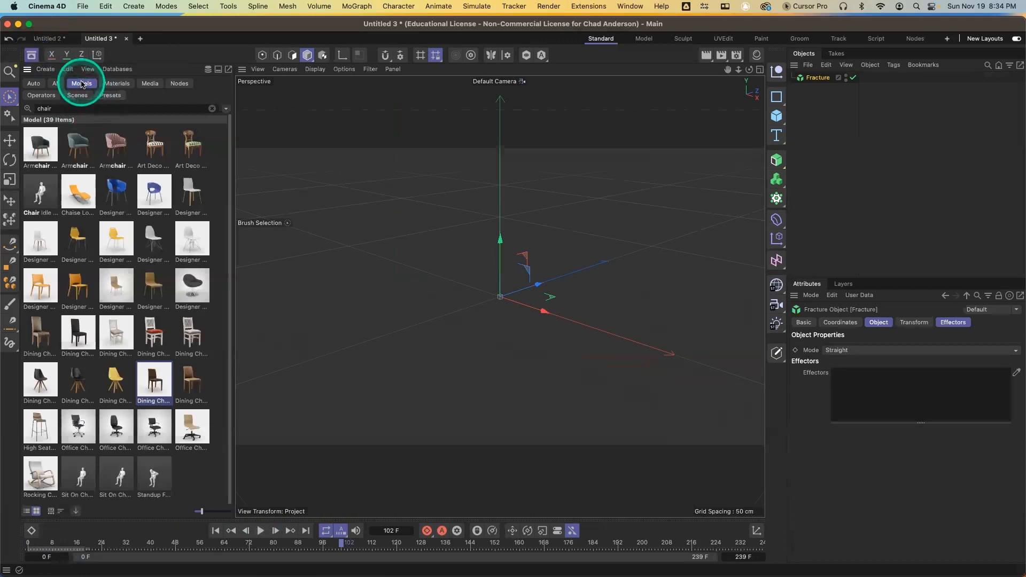
{"action": "left_click", "coordinate": [212, 108]}
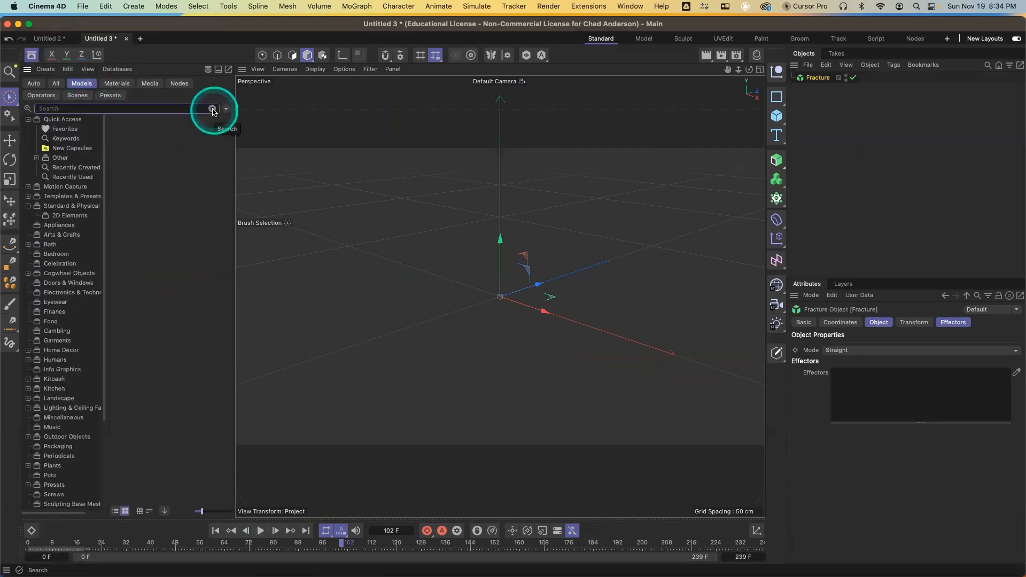
{"action": "left_click", "coordinate": [69, 292]}
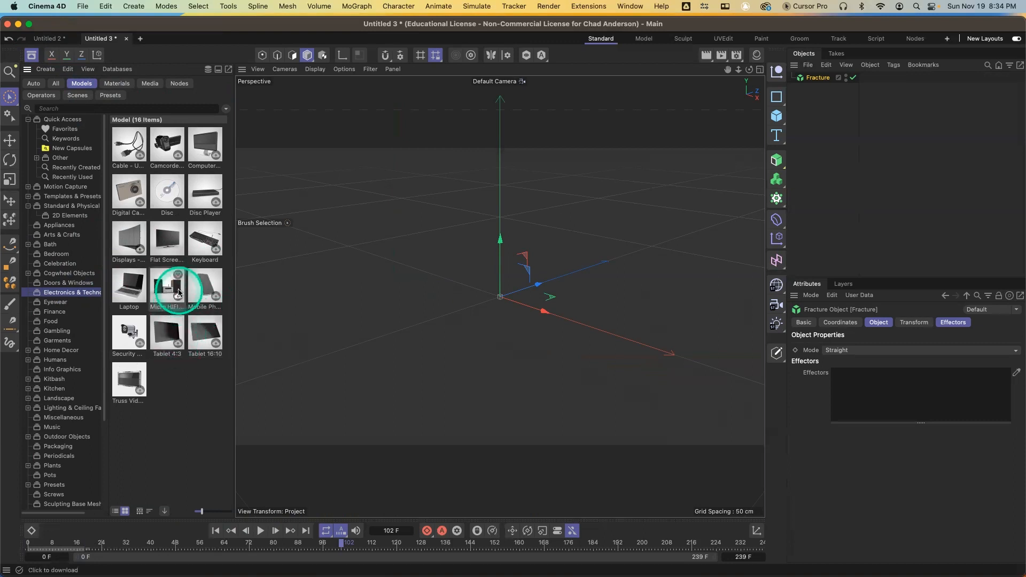
{"action": "left_click", "coordinate": [163, 242]}
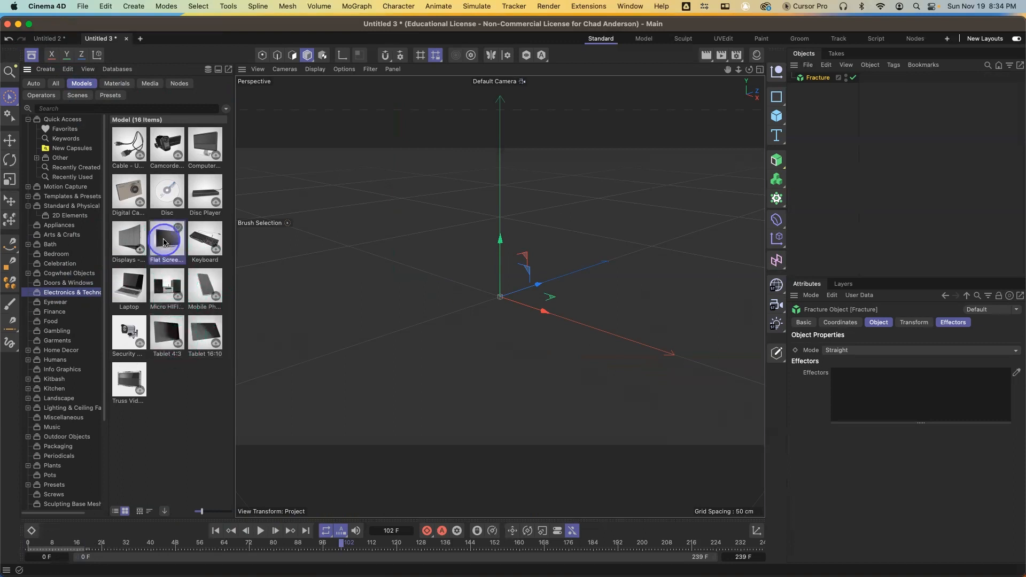
{"action": "double_click", "coordinate": [164, 242]}
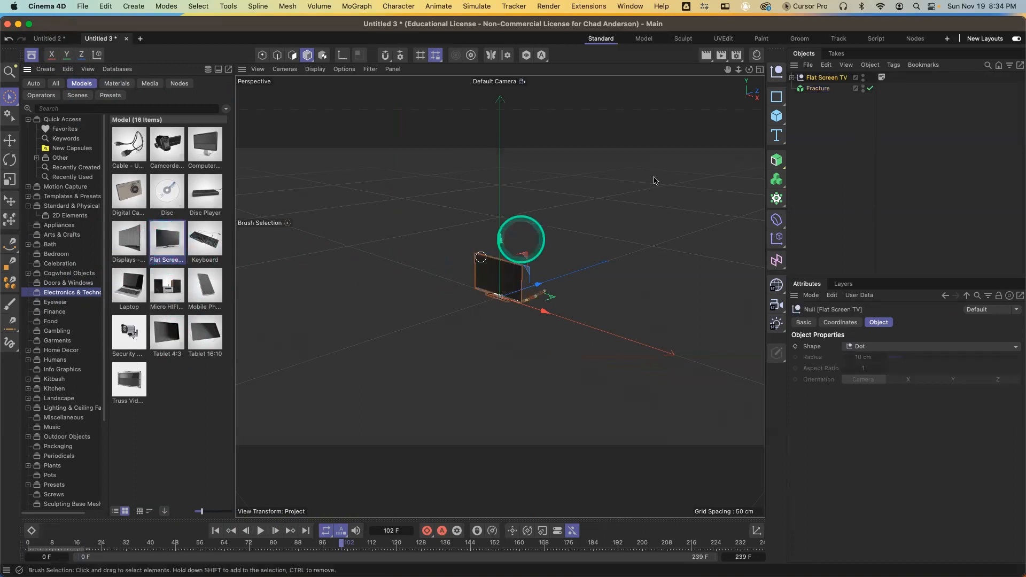
Expand the Flat Screen TV hierarchy to inspect its sub-objects, then collapse it again
{"action": "left_click", "coordinate": [792, 78]}
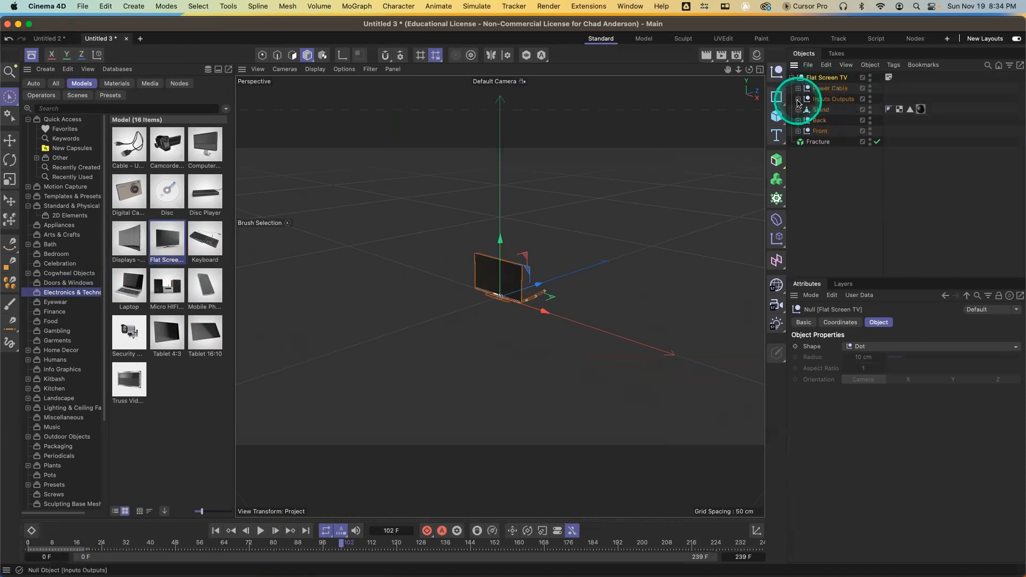
{"action": "left_click", "coordinate": [798, 120]}
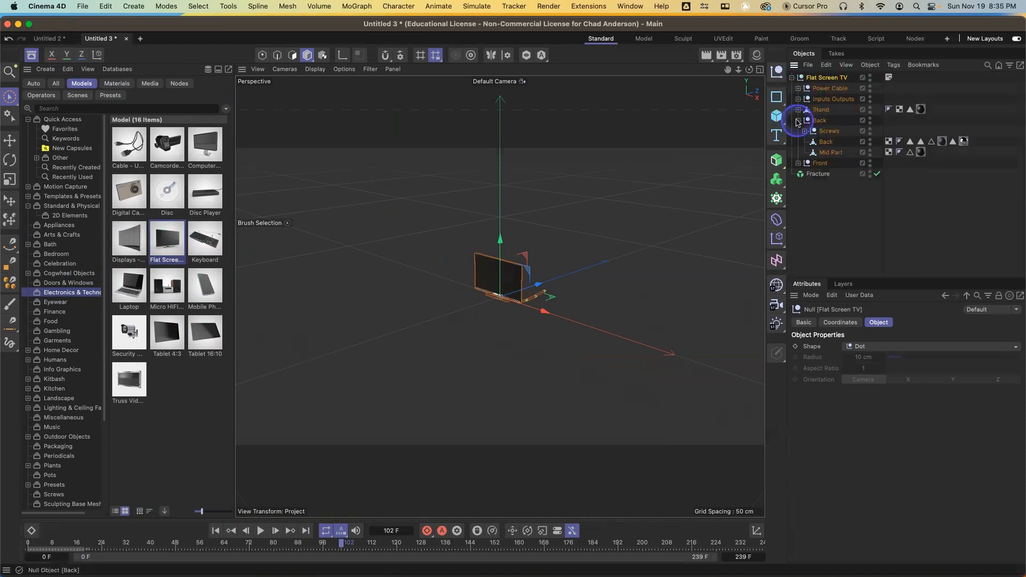
{"action": "left_click", "coordinate": [798, 120]}
{"action": "left_click", "coordinate": [799, 131]}
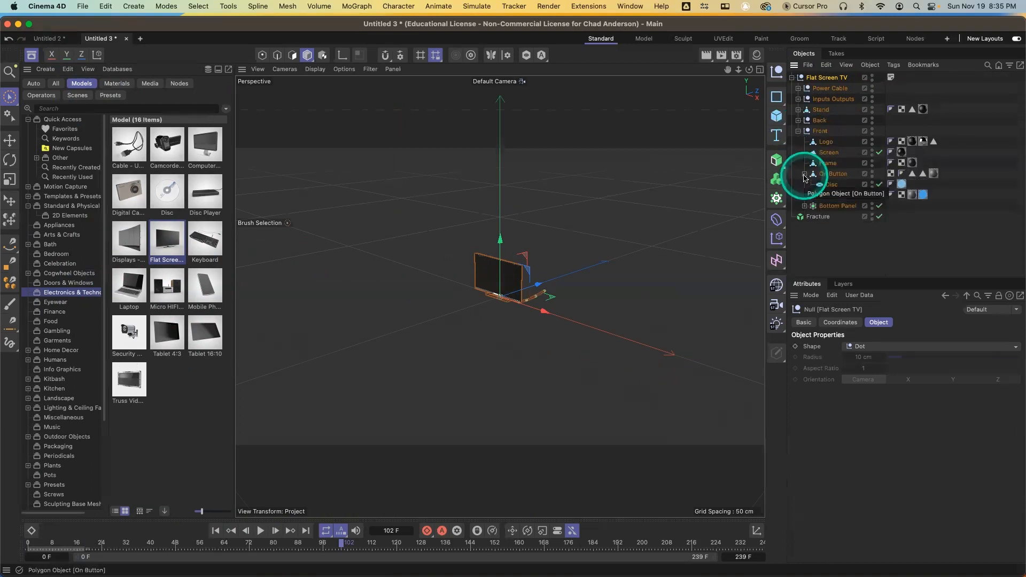
{"action": "left_click", "coordinate": [805, 196]}
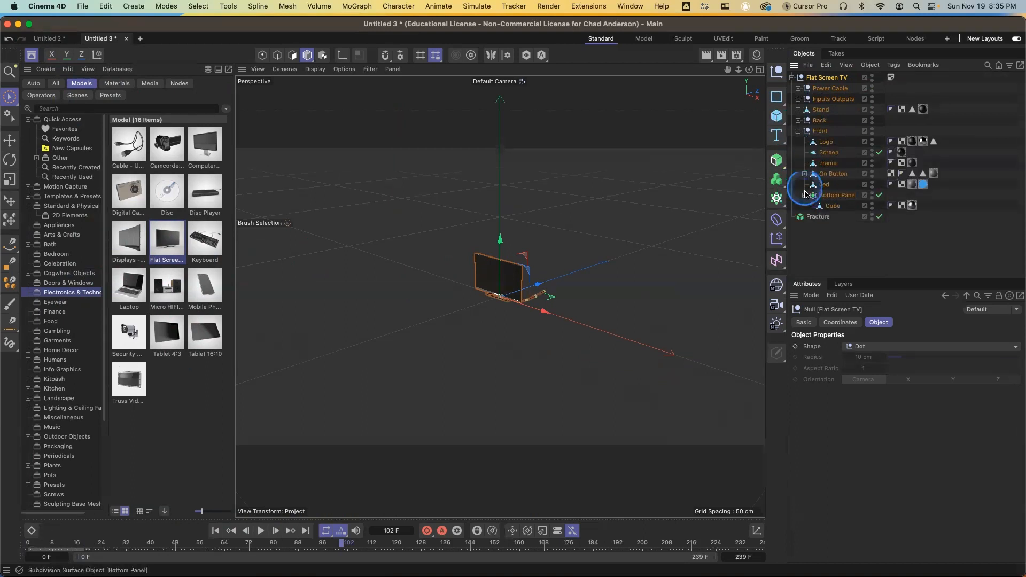
{"action": "left_click", "coordinate": [798, 131]}
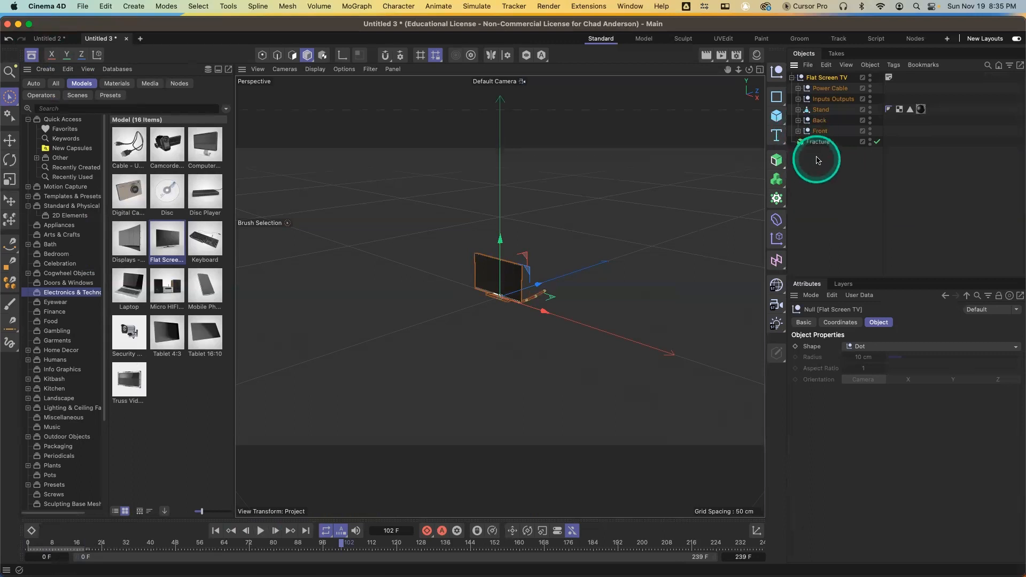
{"action": "left_click", "coordinate": [792, 77]}
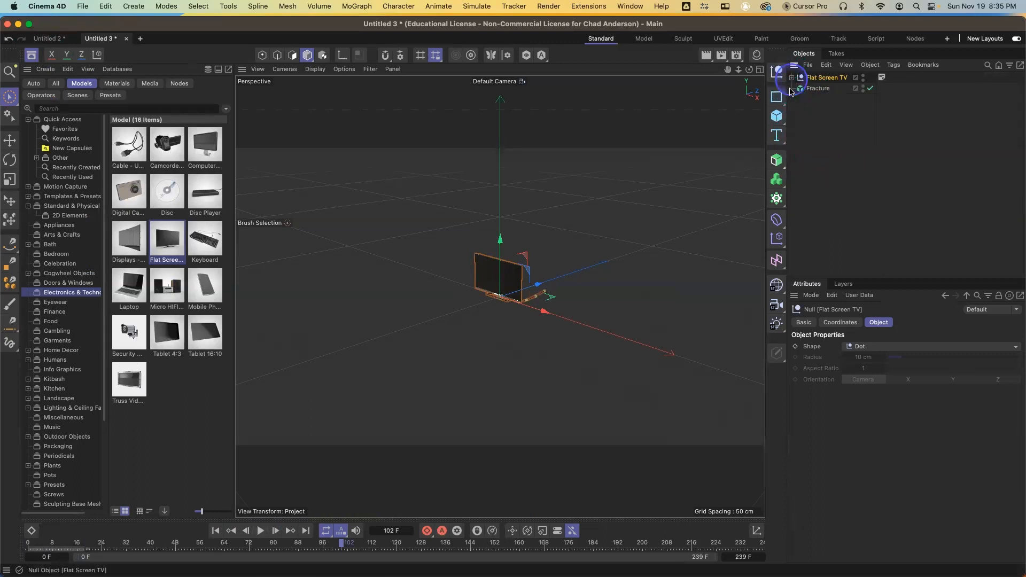
Put the Flat Screen TV under the Fracture object and set Fracture's Mode to Explode Segments
{"action": "left_click", "coordinate": [32, 55]}
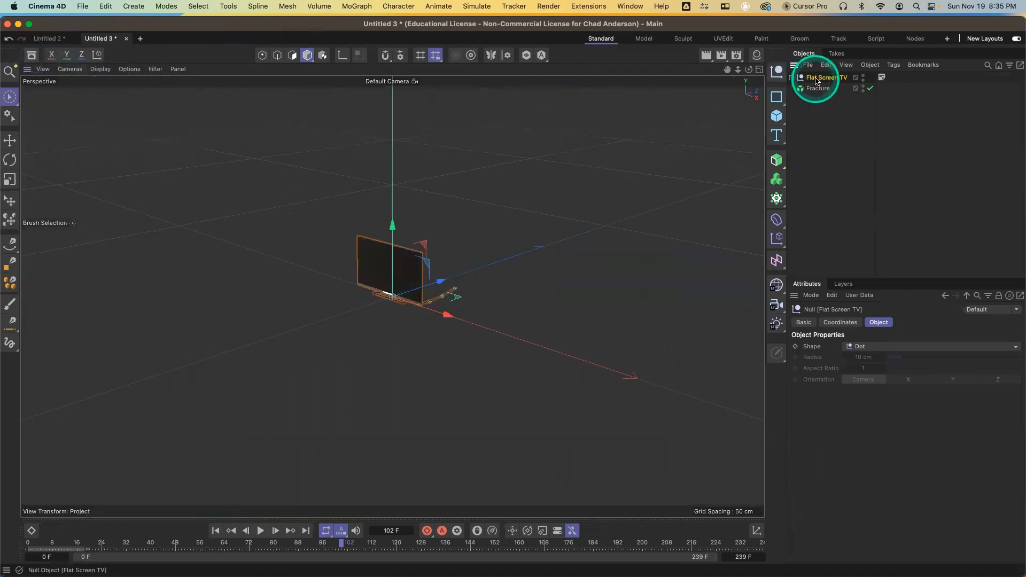
{"action": "left_click_drag", "start_coordinate": [816, 81], "coordinate": [818, 92]}
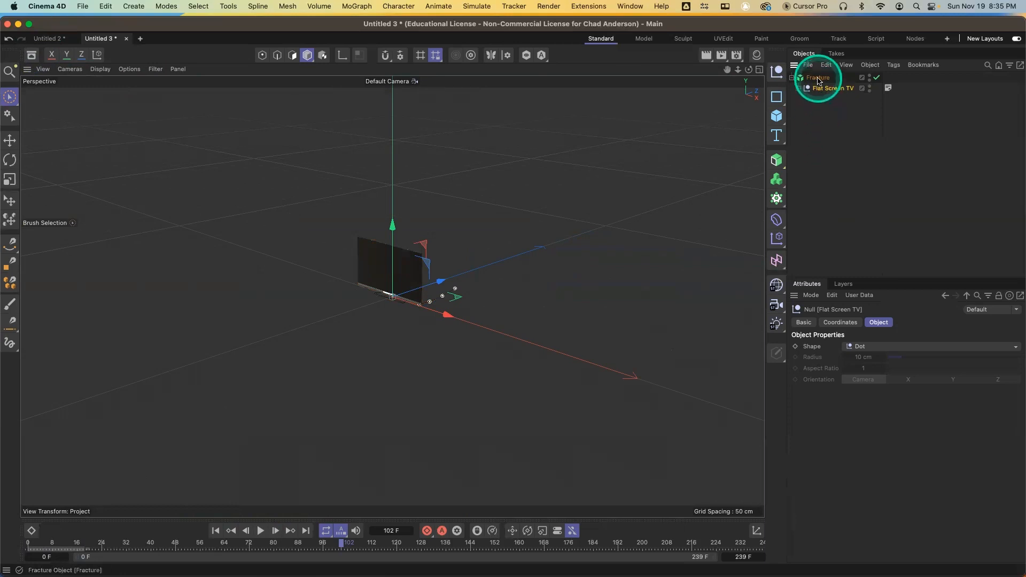
{"action": "left_click", "coordinate": [818, 79]}
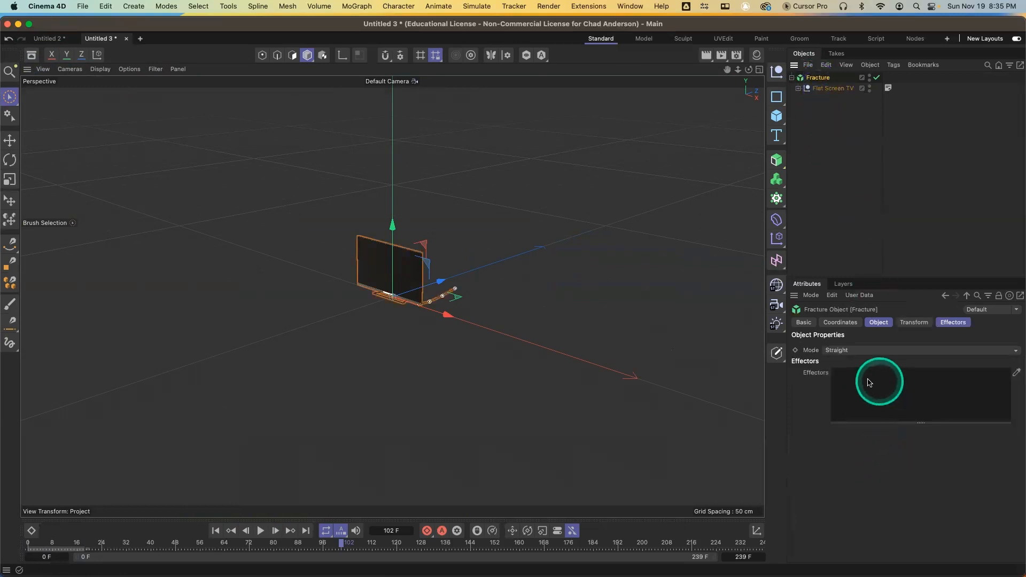
{"action": "left_click", "coordinate": [841, 355]}
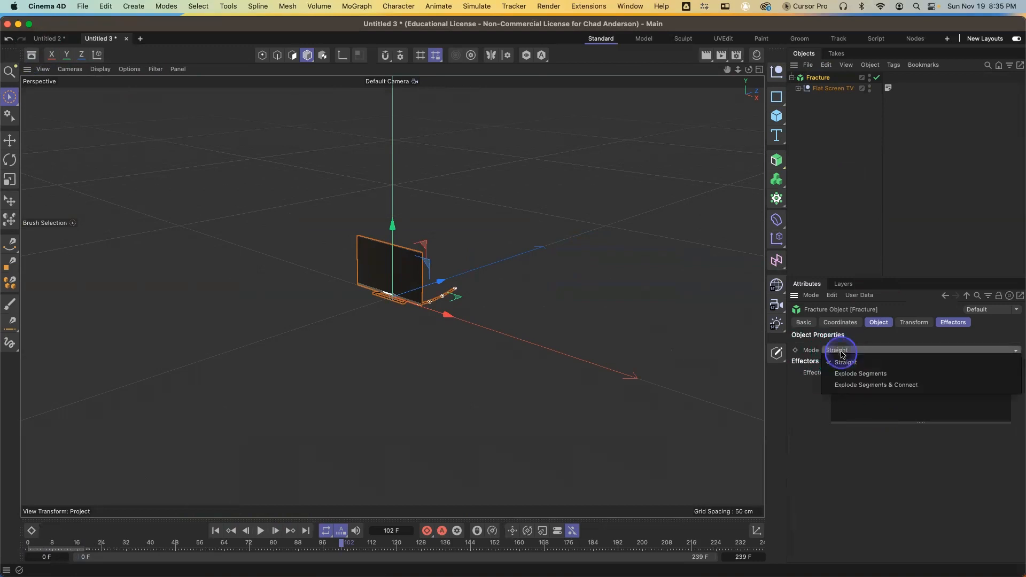
{"action": "left_click", "coordinate": [853, 376]}
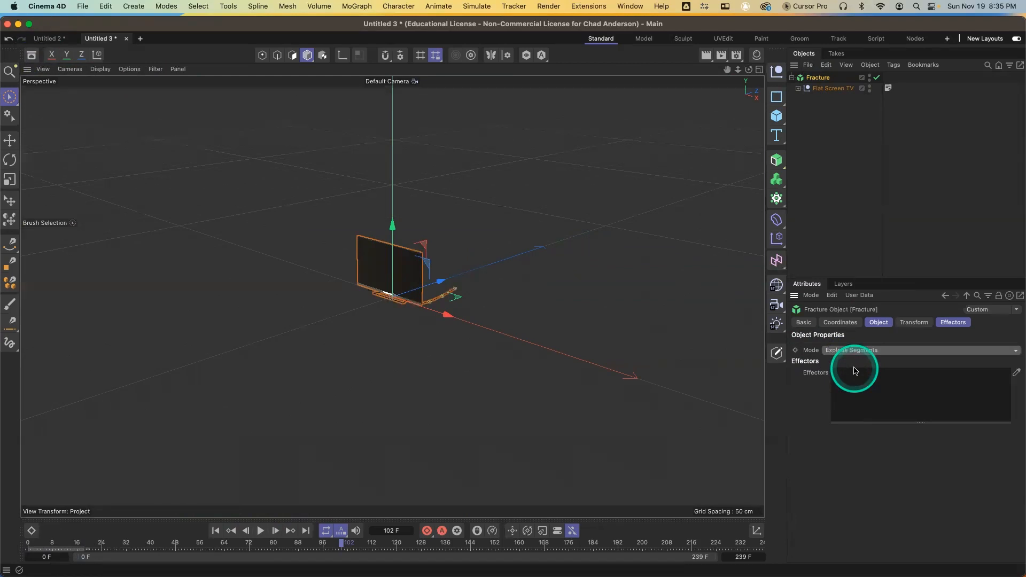
{"action": "left_click", "coordinate": [776, 241]}
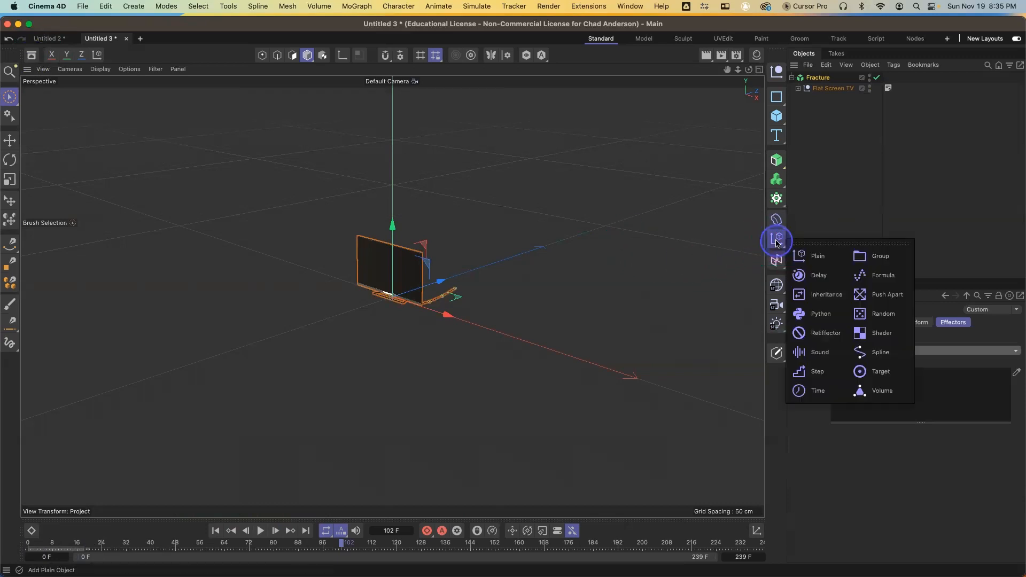
{"action": "left_click", "coordinate": [807, 257]}
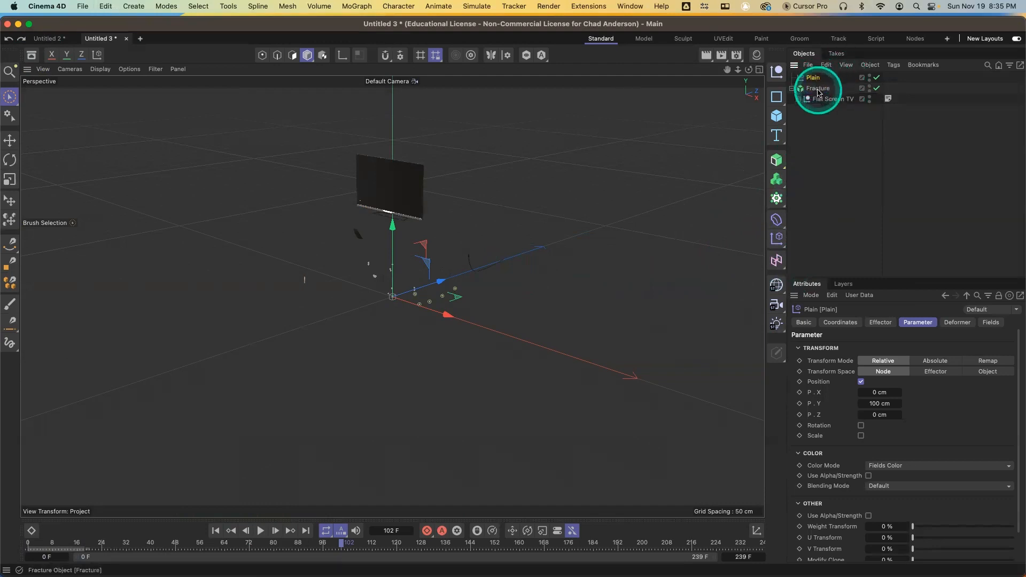
{"action": "key", "text": "Delete"}
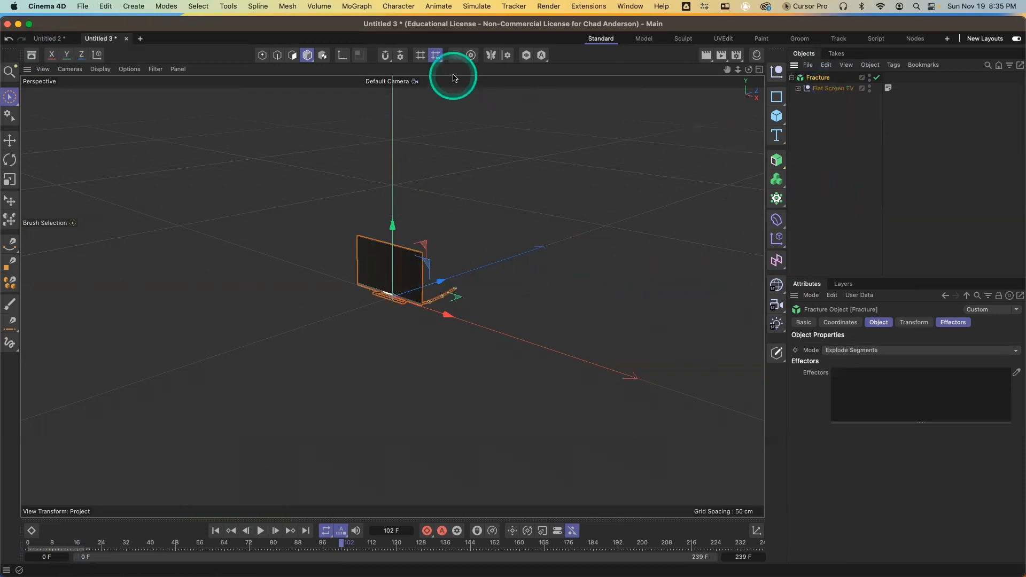
Add a Random effector and set its position offsets to P.X 325 cm, P.Y 0 cm and P.Z 329 cm
{"action": "left_click_drag", "start_coordinate": [780, 239], "coordinate": [886, 322]}
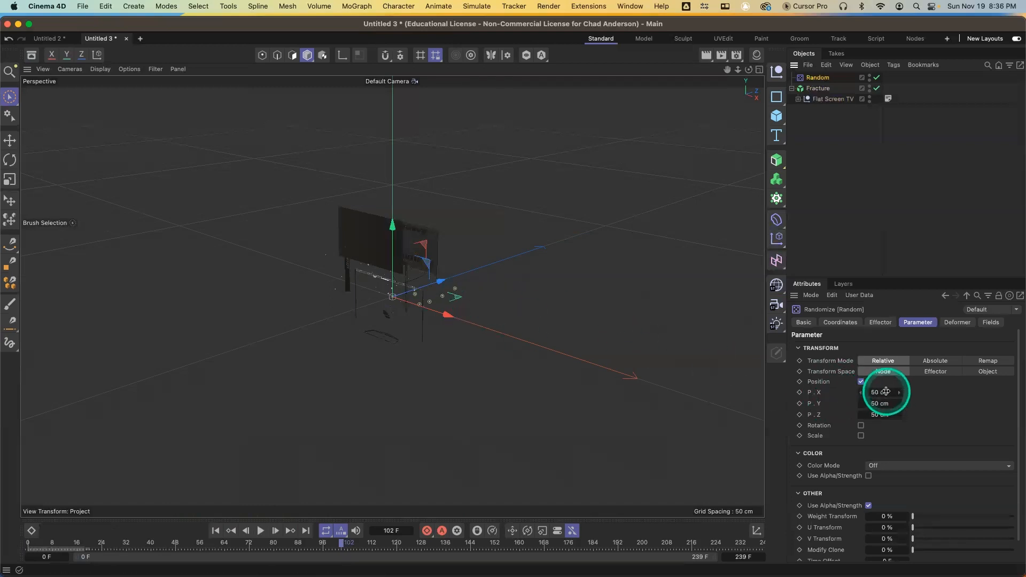
{"action": "double_click", "coordinate": [871, 404]}
{"action": "type", "text": "0"}
{"action": "key", "text": "Return"}
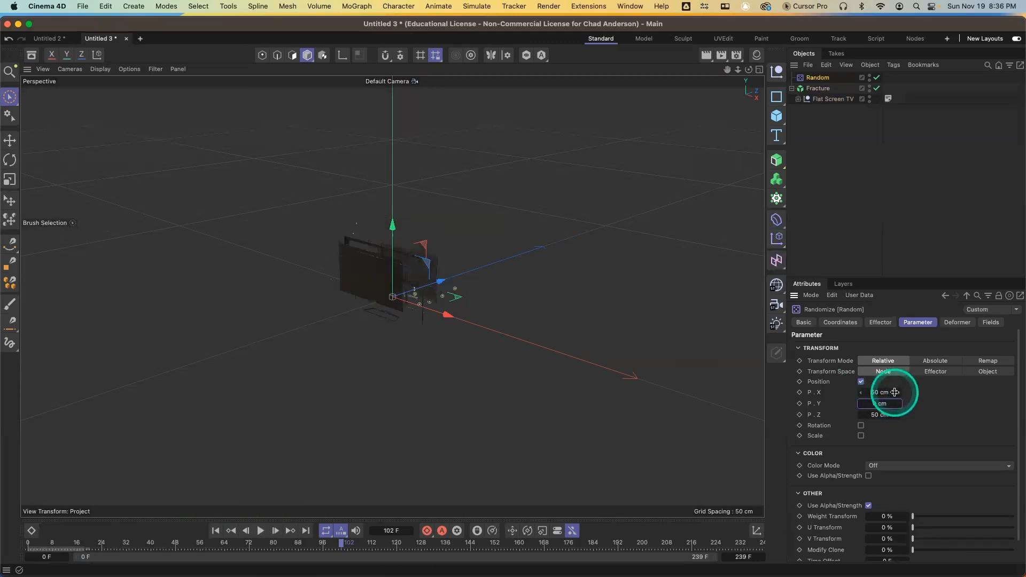
{"action": "left_click_drag", "start_coordinate": [895, 392], "coordinate": [901, 417]}
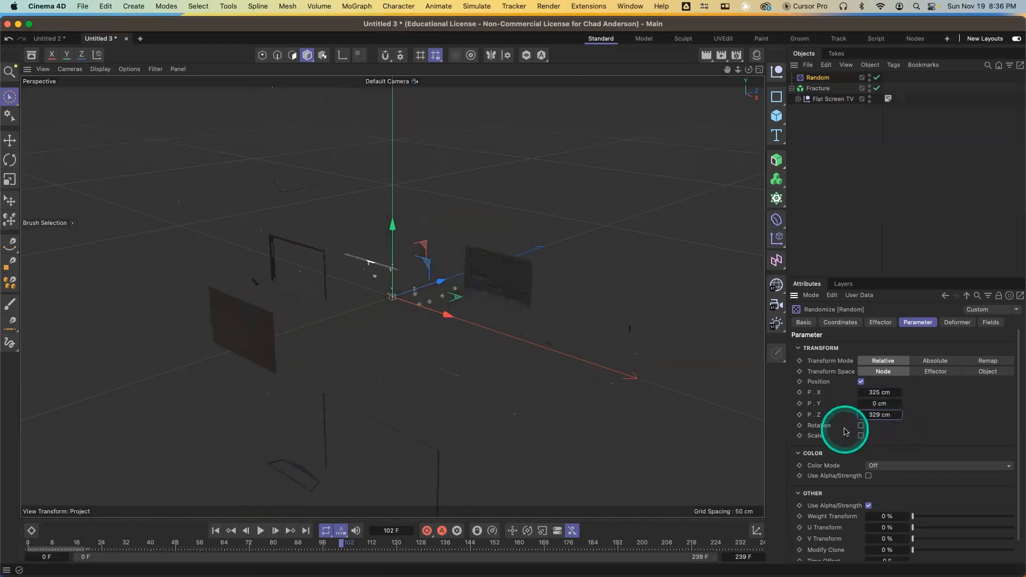
Add a Physical Sky and render the viewport to preview the exploded TV pieces
{"action": "key", "text": "super+r"}
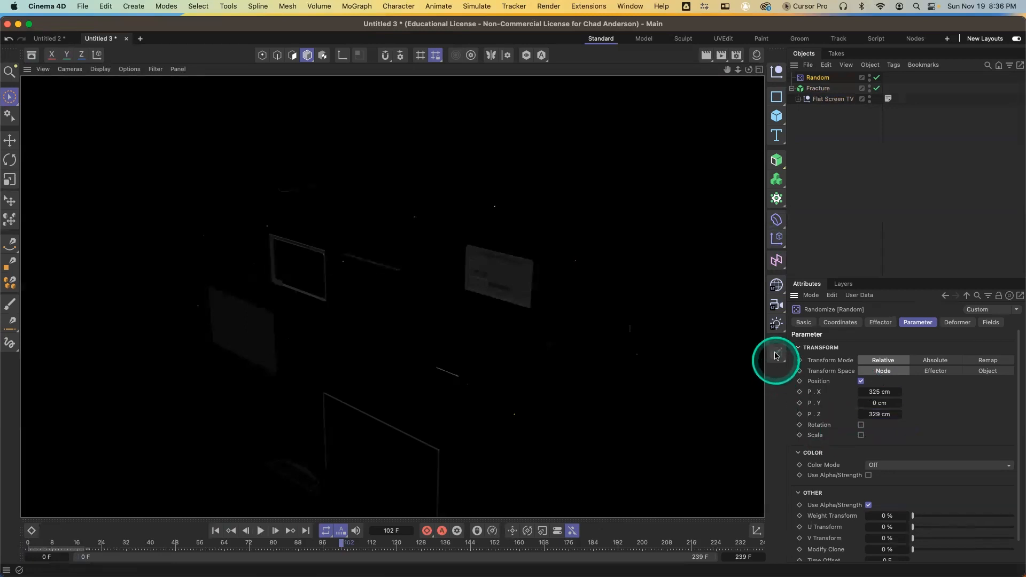
{"action": "left_click_drag", "start_coordinate": [780, 327], "coordinate": [815, 503]}
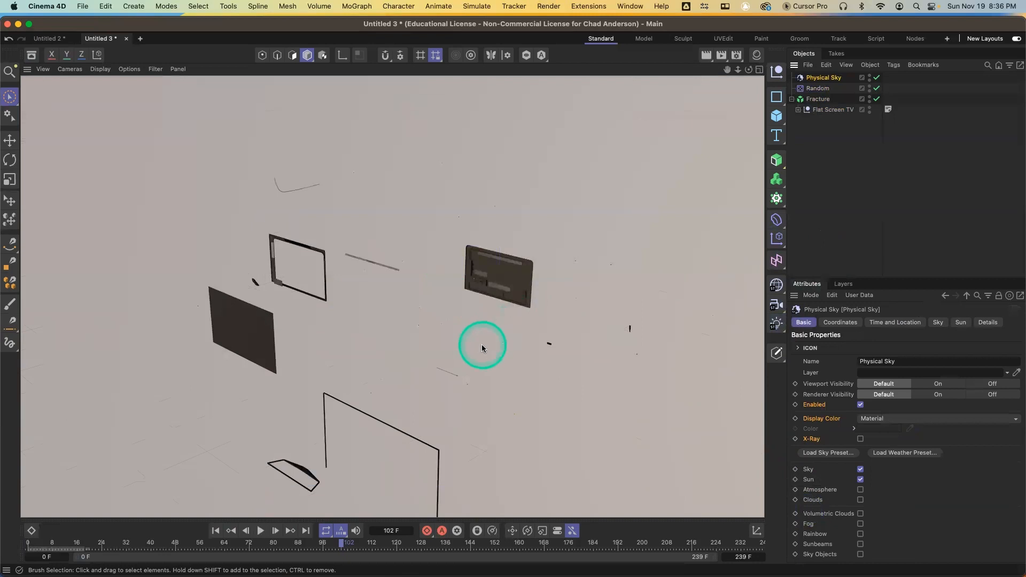
{"action": "right_click_drag", "start_coordinate": [486, 336], "coordinate": [477, 319], "text": "alt"}
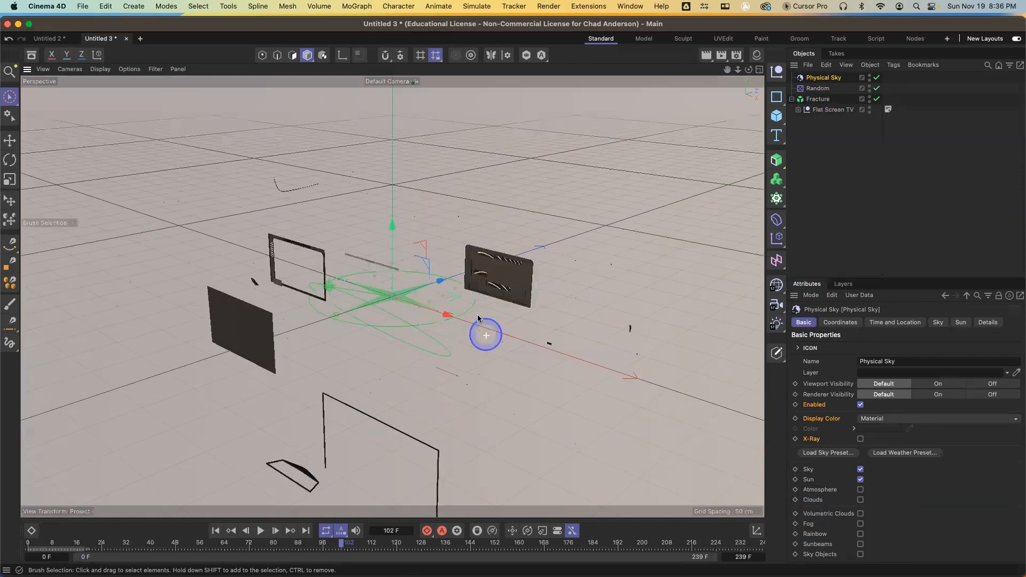
{"action": "right_click_drag", "start_coordinate": [469, 279], "coordinate": [469, 280], "text": "alt"}
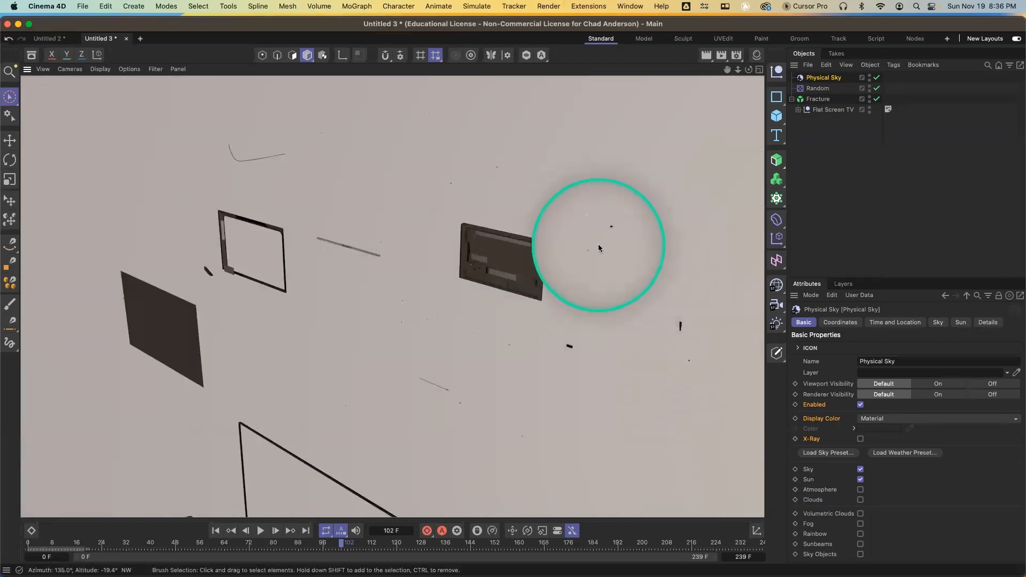
Add a Linear Field to the Random effector's fields and reposition it in the viewport
{"action": "left_click", "coordinate": [847, 191]}
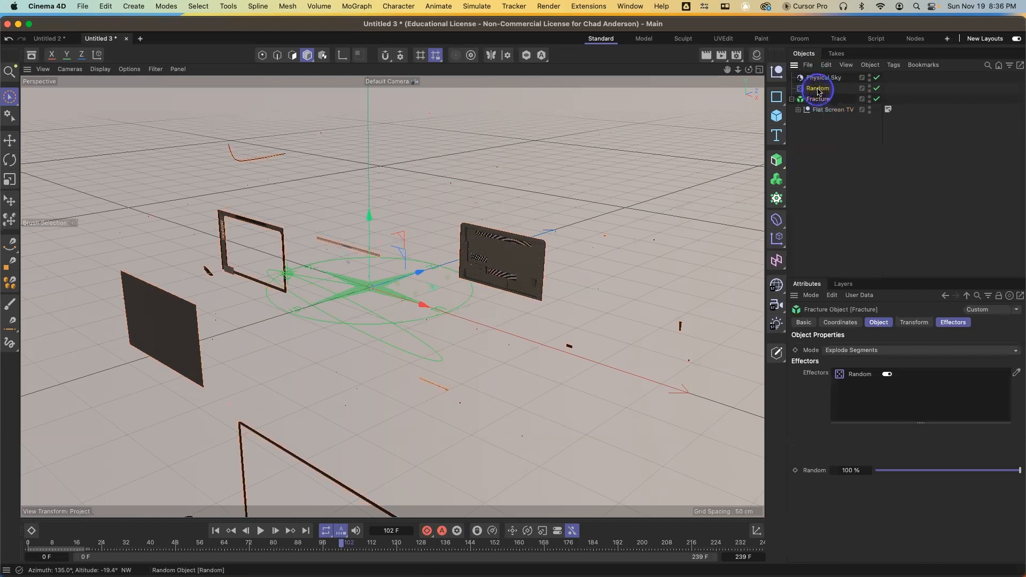
{"action": "left_click", "coordinate": [820, 90]}
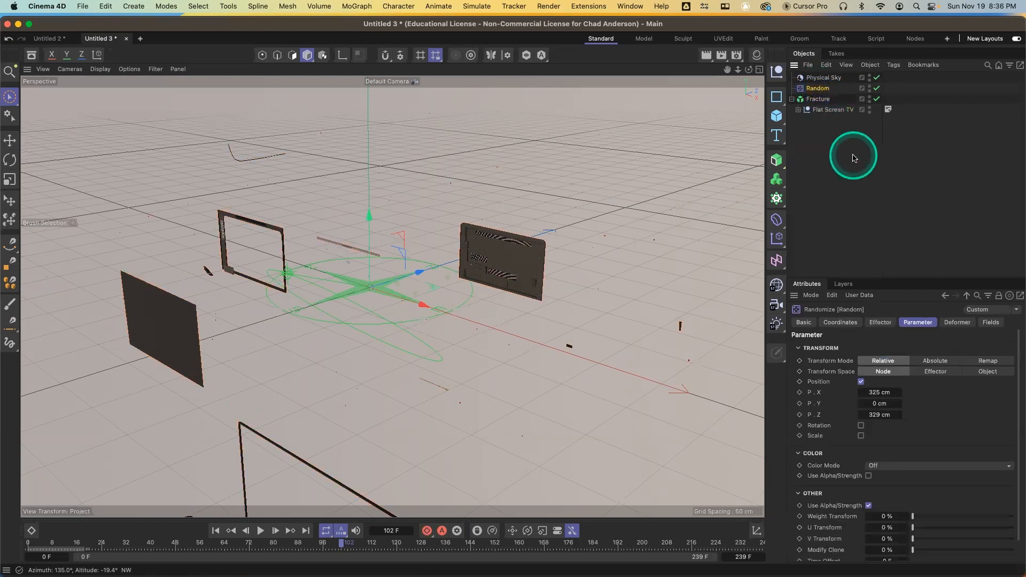
{"action": "left_click", "coordinate": [990, 323]}
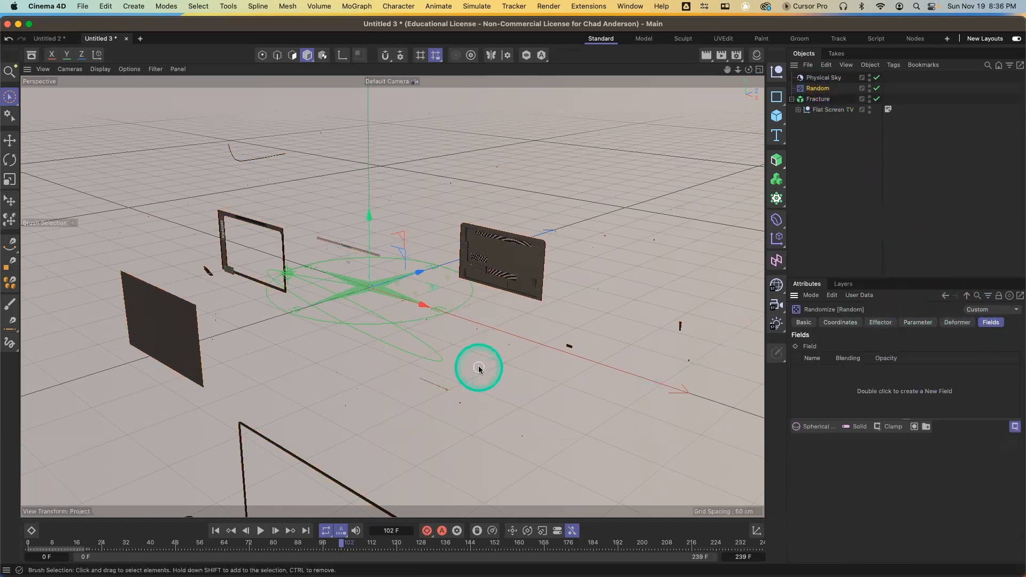
{"action": "left_click", "coordinate": [822, 428]}
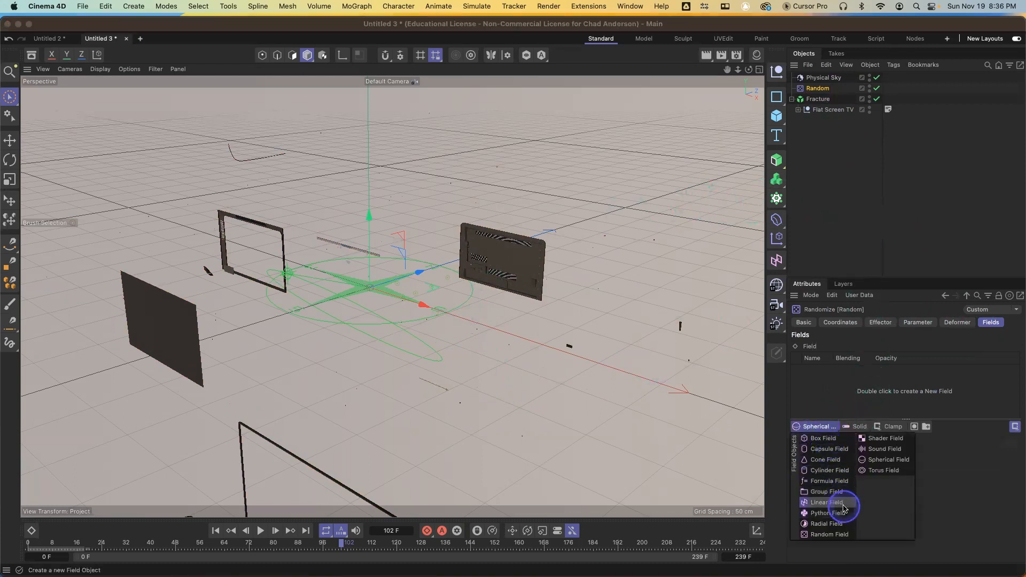
{"action": "left_click", "coordinate": [827, 502]}
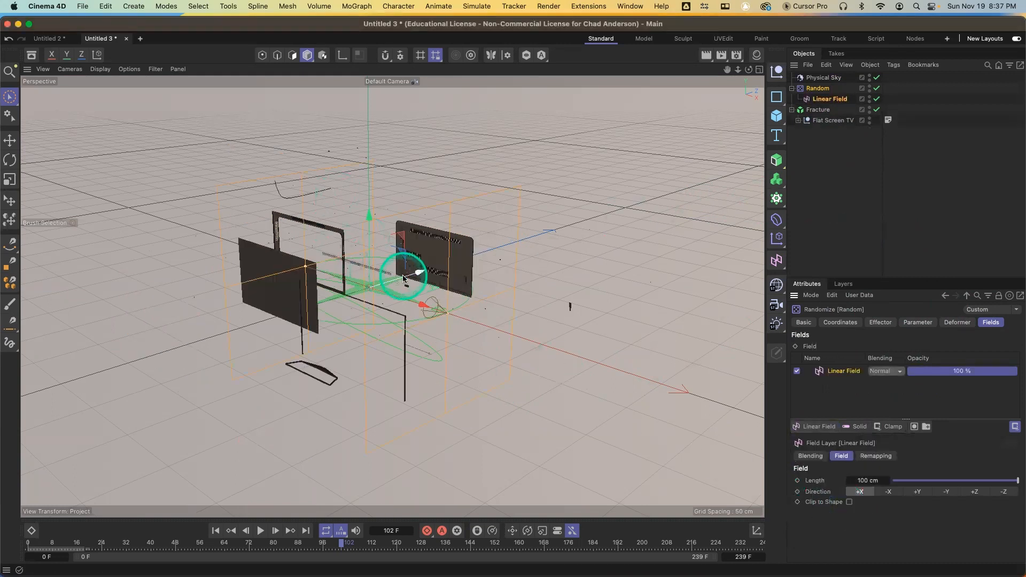
{"action": "left_click_drag", "start_coordinate": [423, 309], "coordinate": [419, 404]}
{"action": "left_click_drag", "start_coordinate": [482, 454], "coordinate": [420, 407]}
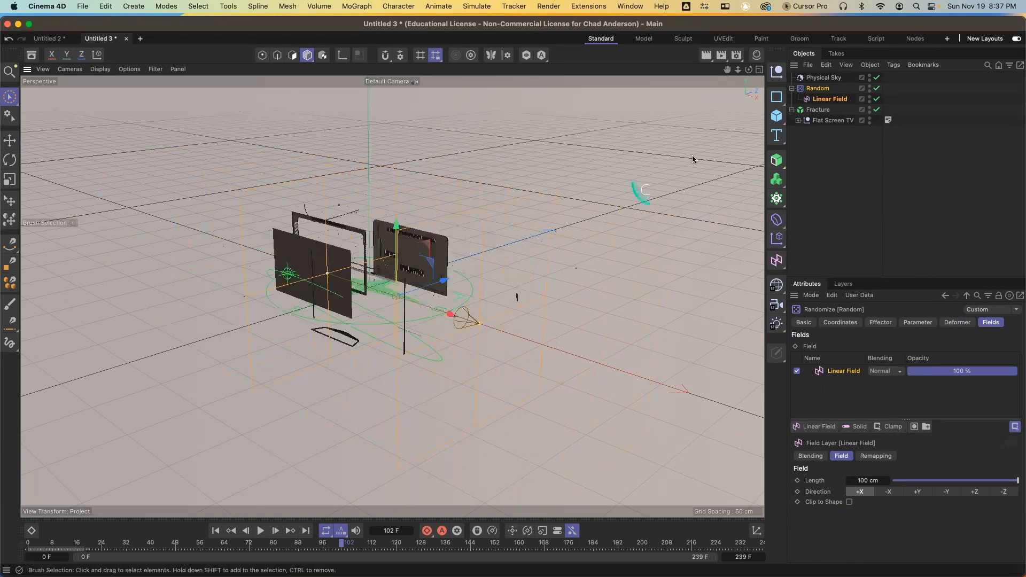
Replace the Flat Screen TV with the Micro HIFI system asset and place it under the Fracture object
{"action": "left_click", "coordinate": [827, 122]}
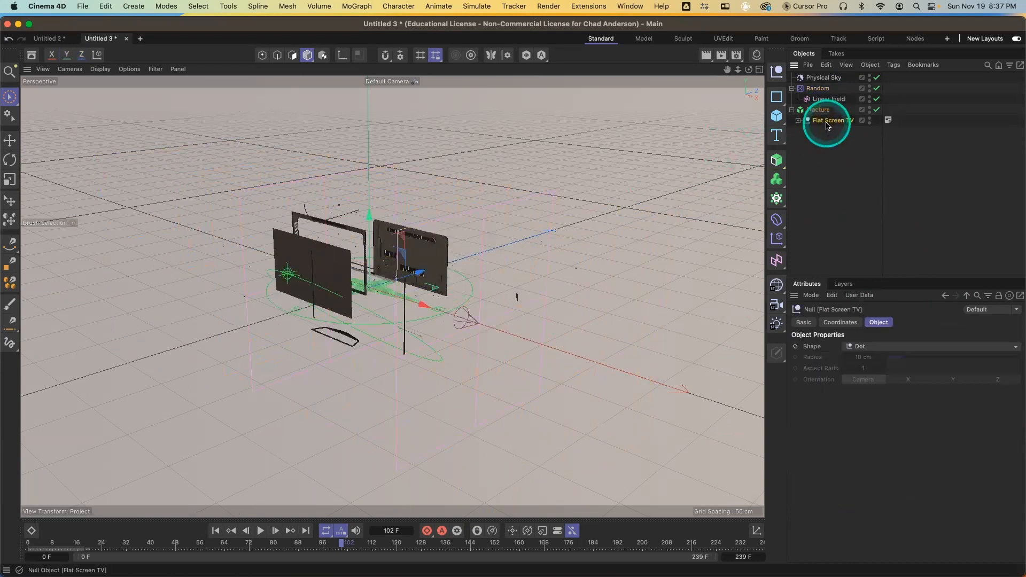
{"action": "key", "text": "BackSpace"}
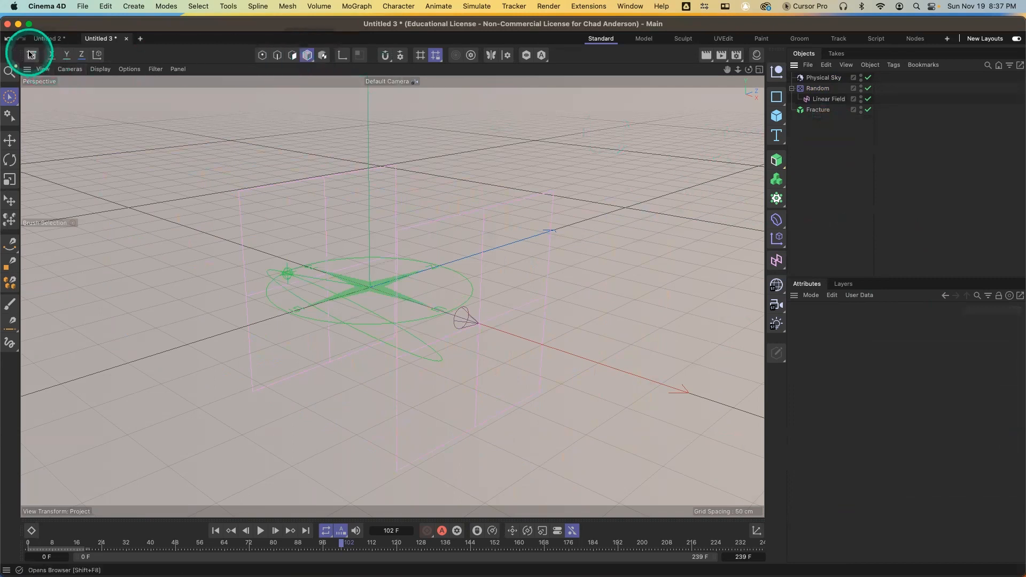
{"action": "left_click", "coordinate": [30, 55]}
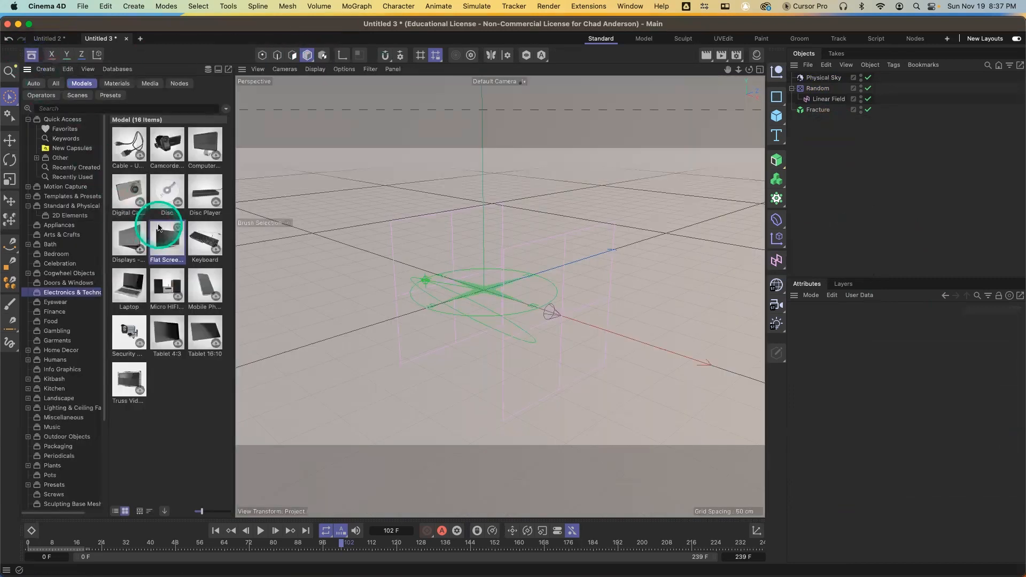
{"action": "double_click", "coordinate": [166, 290]}
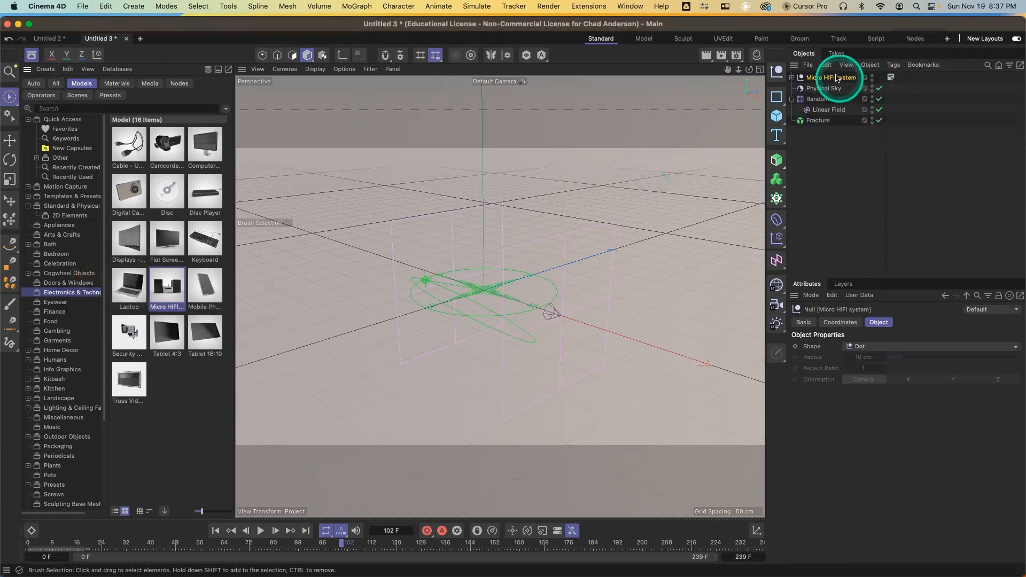
{"action": "left_click_drag", "start_coordinate": [832, 78], "coordinate": [835, 88]}
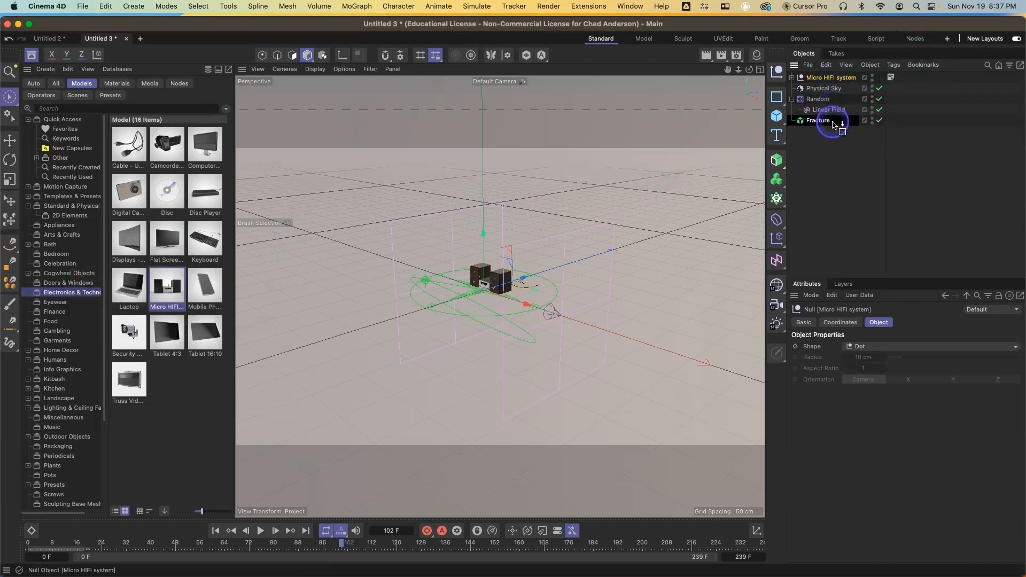
{"action": "left_click_drag", "start_coordinate": [834, 125], "coordinate": [830, 121]}
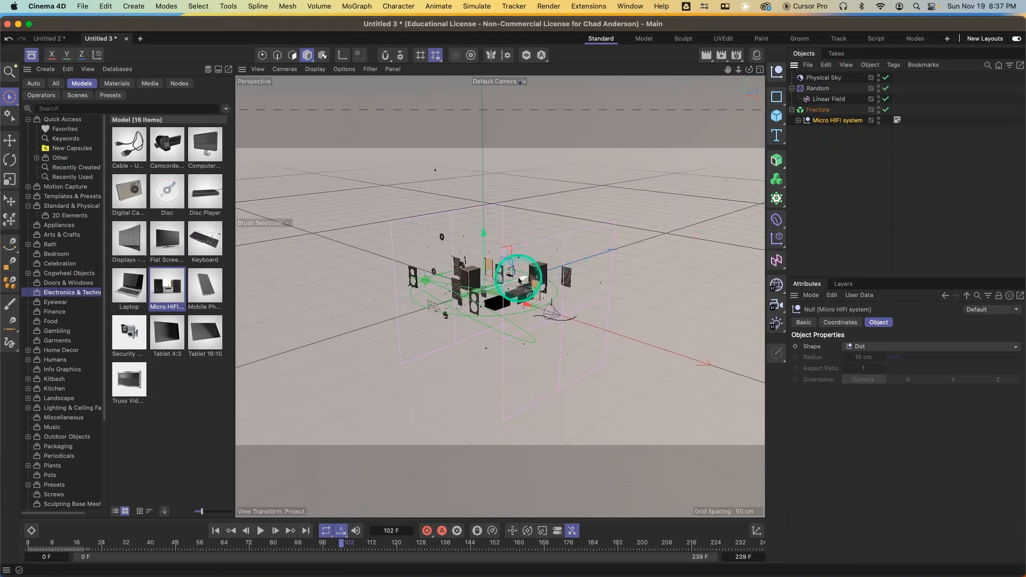
Delete the Physical Sky and close the asset browser
{"action": "scroll", "coordinate": [519, 280], "scroll_direction": "up", "scroll_amount": 5}
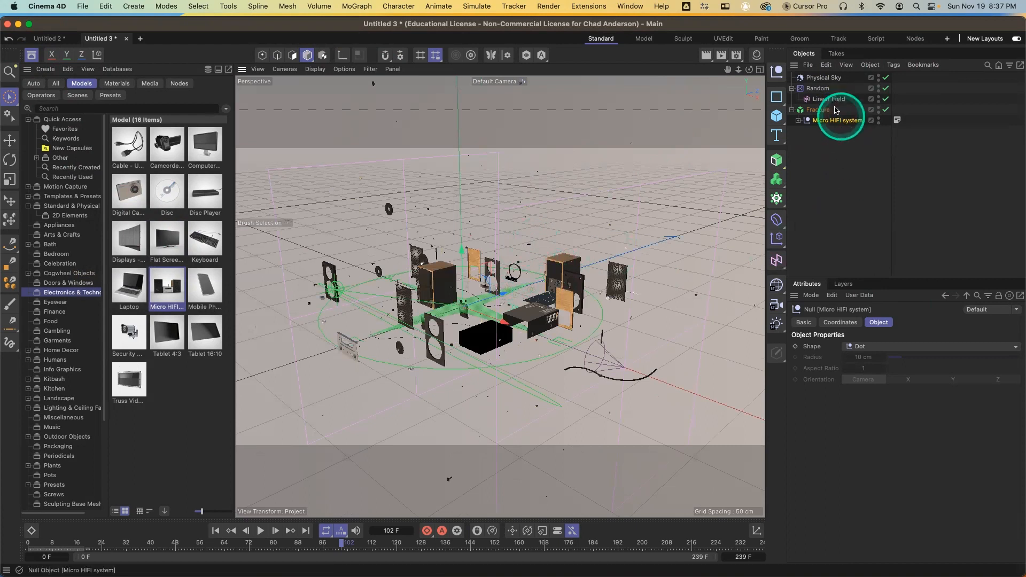
{"action": "left_click", "coordinate": [824, 78]}
{"action": "key", "text": "Delete"}
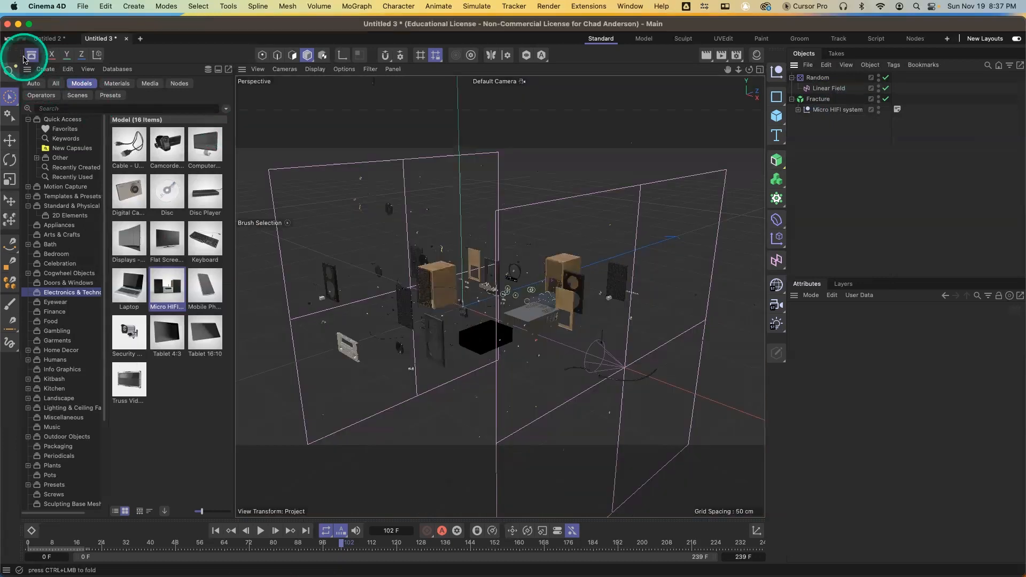
{"action": "left_click", "coordinate": [31, 54]}
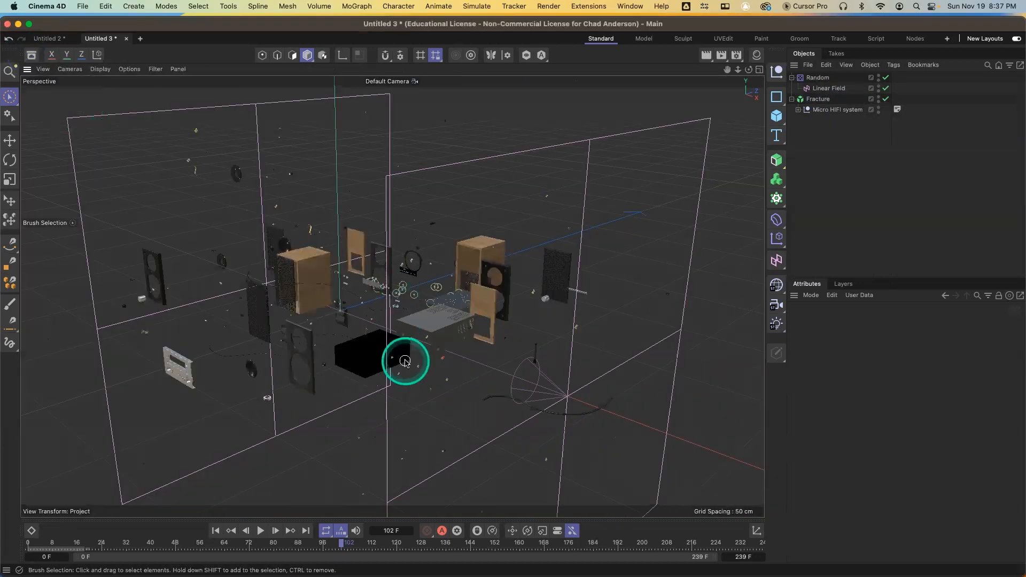
Select the Linear Field and move it along its X axis in the viewport
{"action": "left_click_drag", "start_coordinate": [405, 362], "coordinate": [473, 354], "text": "alt"}
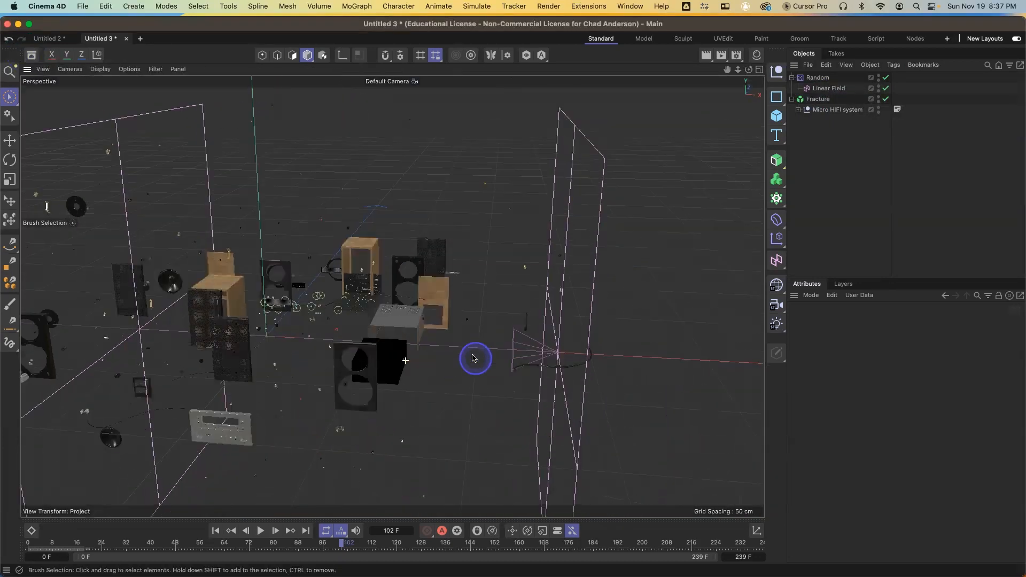
{"action": "left_click_drag", "start_coordinate": [338, 345], "coordinate": [470, 332], "text": "alt"}
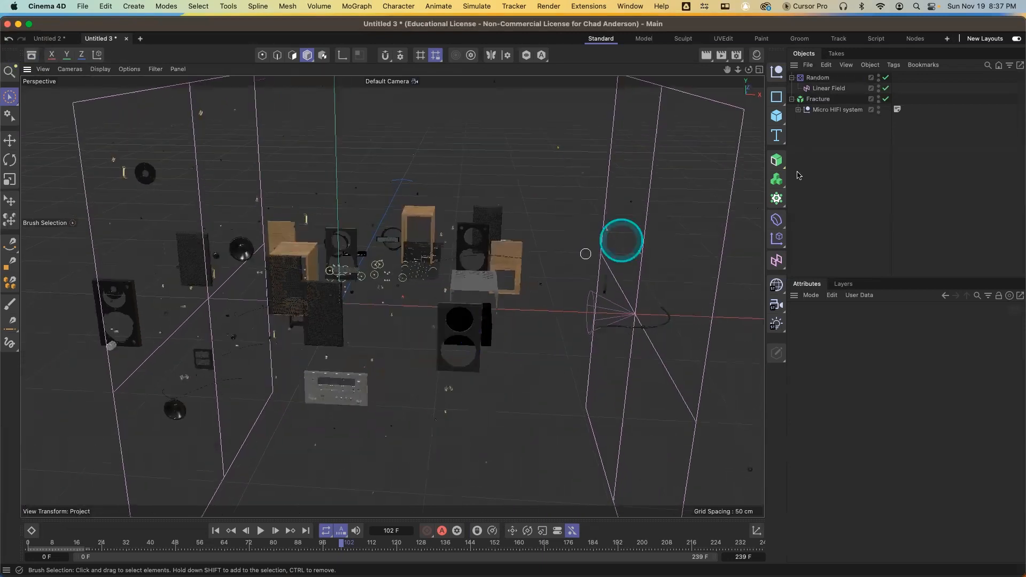
{"action": "left_click", "coordinate": [816, 89]}
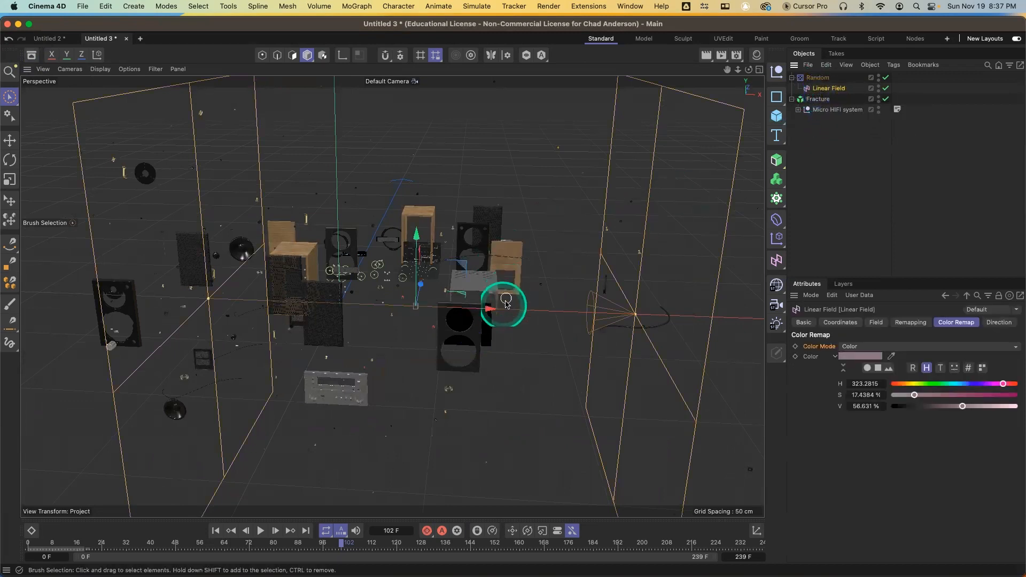
{"action": "left_click_drag", "start_coordinate": [488, 310], "coordinate": [514, 297]}
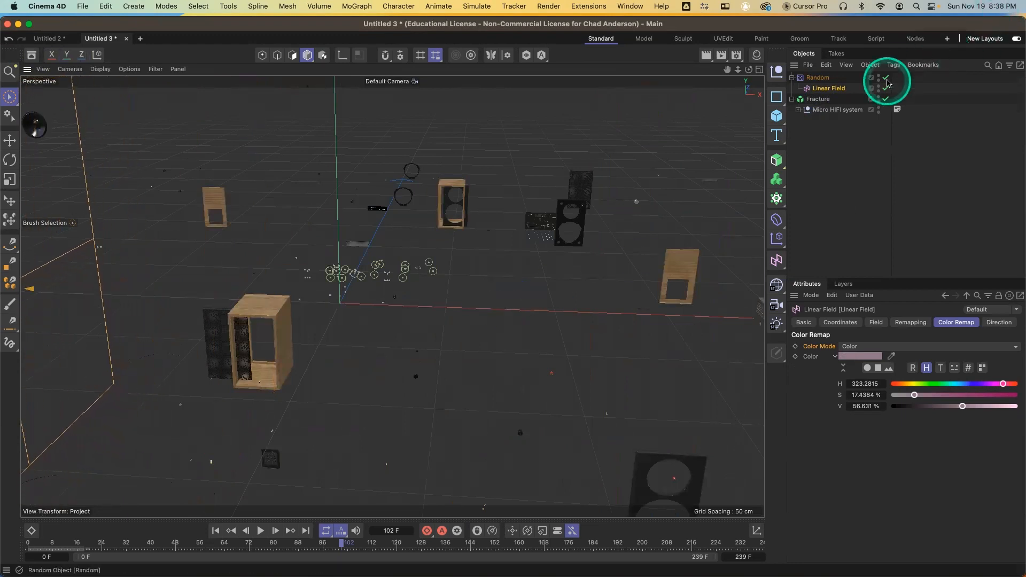
Enable rotation on the Random effector with R.H 115°, R.P 237° and R.B 155°
{"action": "left_click", "coordinate": [831, 82]}
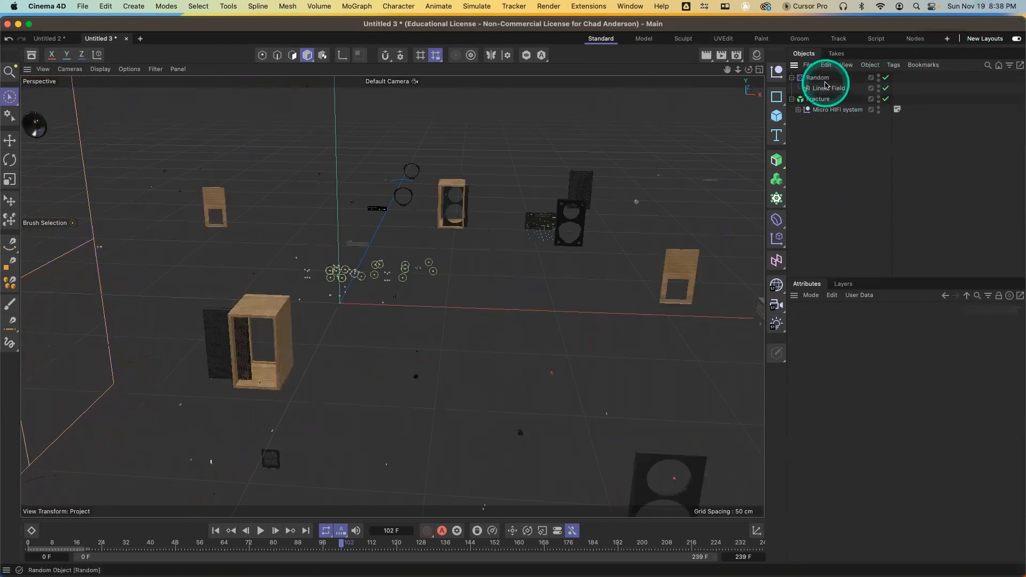
{"action": "left_click", "coordinate": [824, 81]}
{"action": "left_click", "coordinate": [918, 322]}
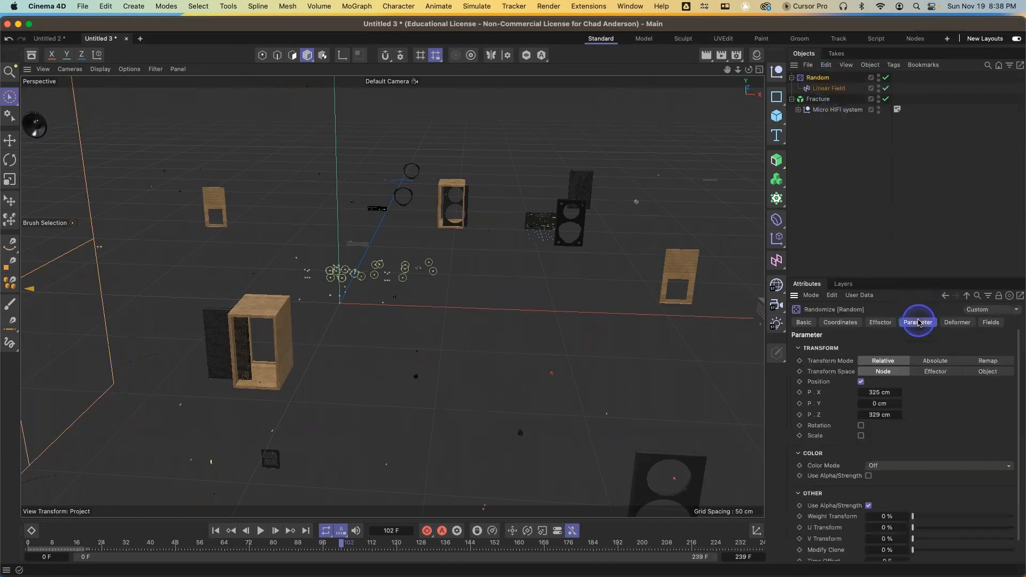
{"action": "left_click", "coordinate": [862, 426]}
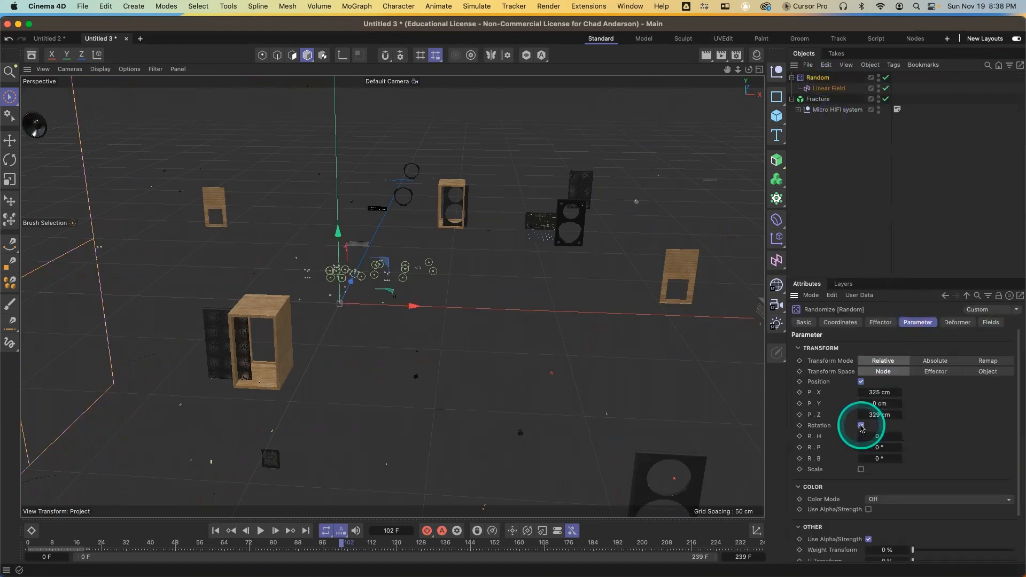
{"action": "mouse_move", "coordinate": [898, 439]}
{"action": "left_mouse_down"}
{"action": "mouse_move", "coordinate": [899, 450]}
{"action": "mouse_move", "coordinate": [886, 453]}
{"action": "mouse_move", "coordinate": [900, 462]}
{"action": "mouse_move", "coordinate": [908, 447]}
{"action": "mouse_move", "coordinate": [887, 439]}
{"action": "mouse_move", "coordinate": [898, 435]}
{"action": "left_mouse_up"}
{"action": "scroll", "coordinate": [377, 318], "scroll_direction": "down", "scroll_amount": 5}
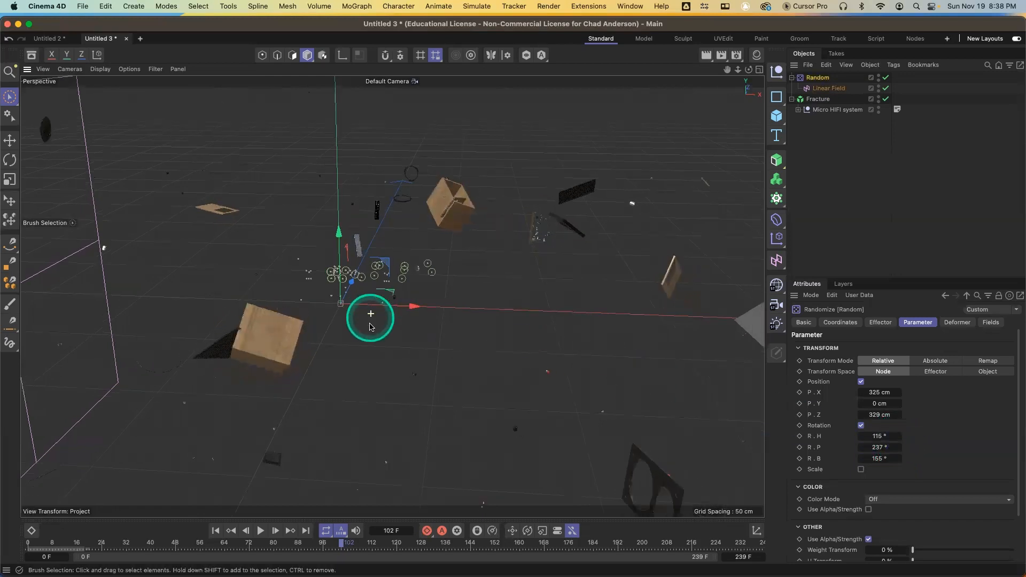
At frame 0, set a keyframe on the Linear Field's P.X position
{"action": "left_click_drag", "start_coordinate": [266, 543], "coordinate": [37, 543]}
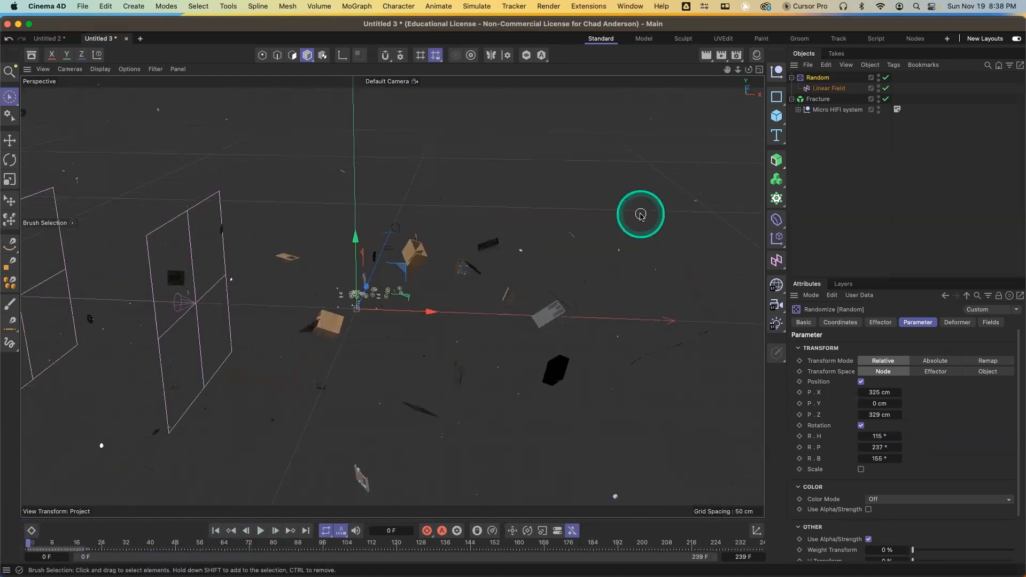
{"action": "left_click", "coordinate": [834, 88]}
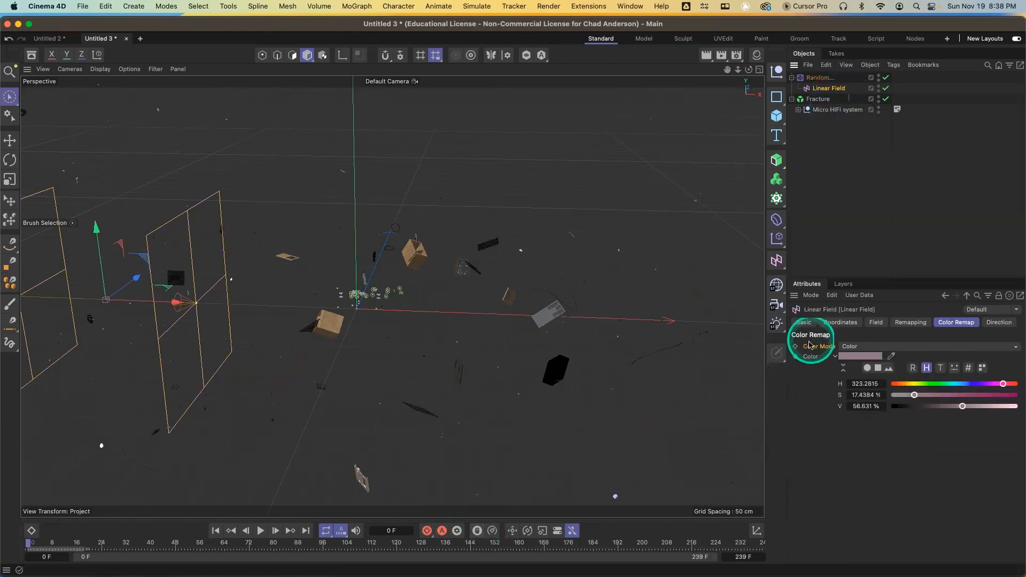
{"action": "left_click", "coordinate": [838, 324]}
{"action": "left_click", "coordinate": [804, 358]}
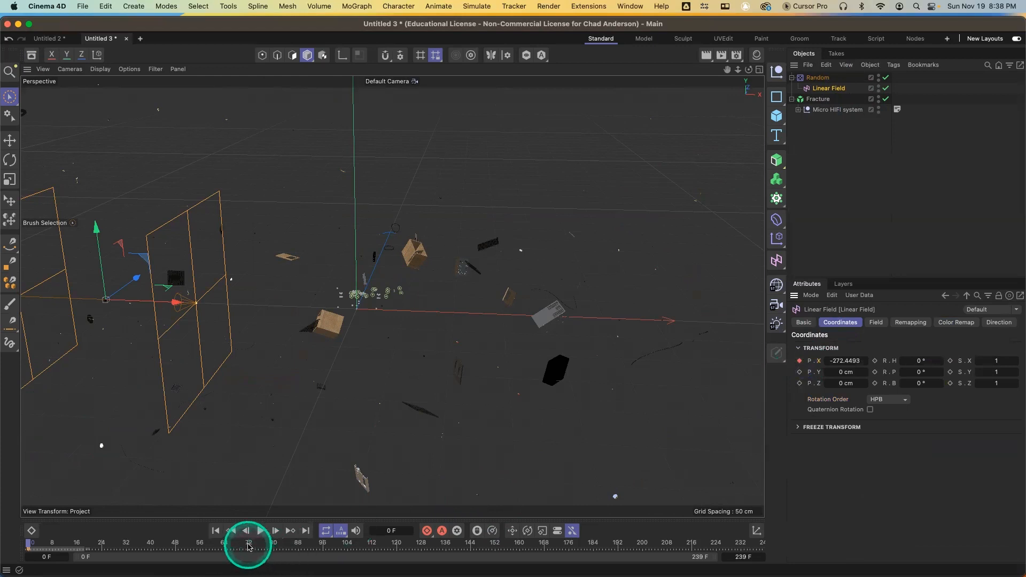
At frame 72, move the Linear Field along X to about 279 cm and keyframe its P.X
{"action": "left_click", "coordinate": [249, 545]}
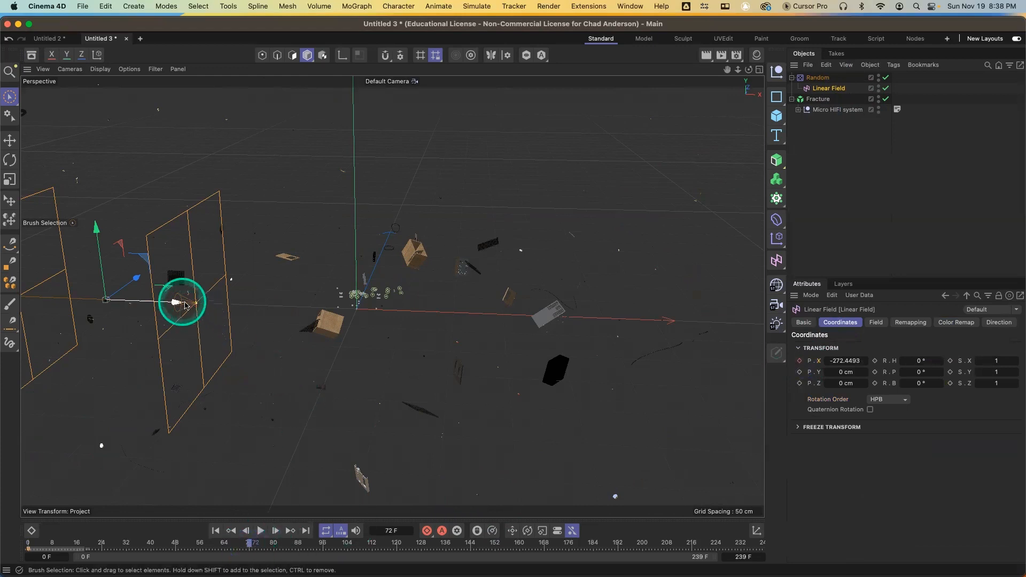
{"action": "left_click_drag", "start_coordinate": [176, 304], "coordinate": [712, 330]}
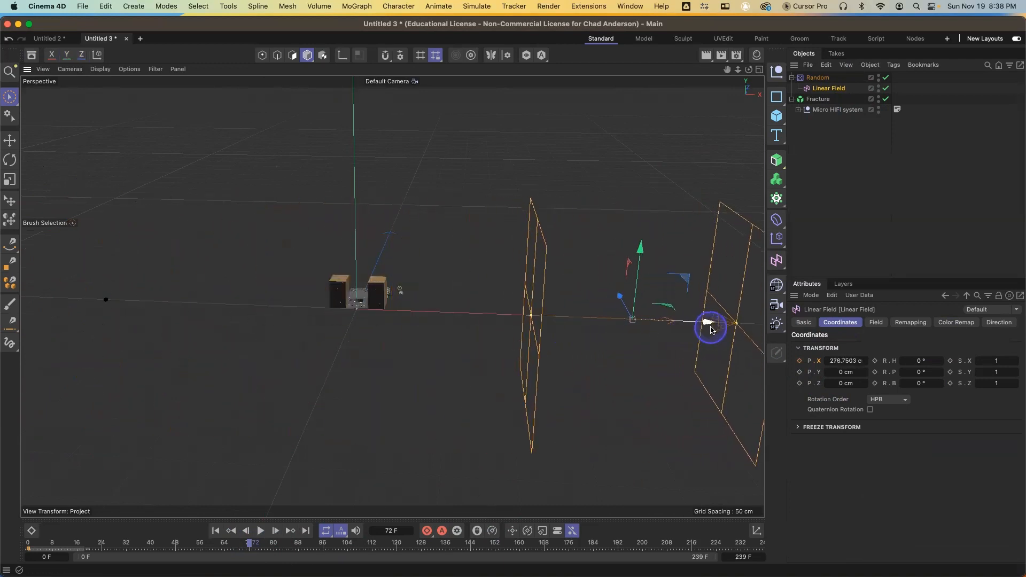
{"action": "left_click", "coordinate": [800, 362]}
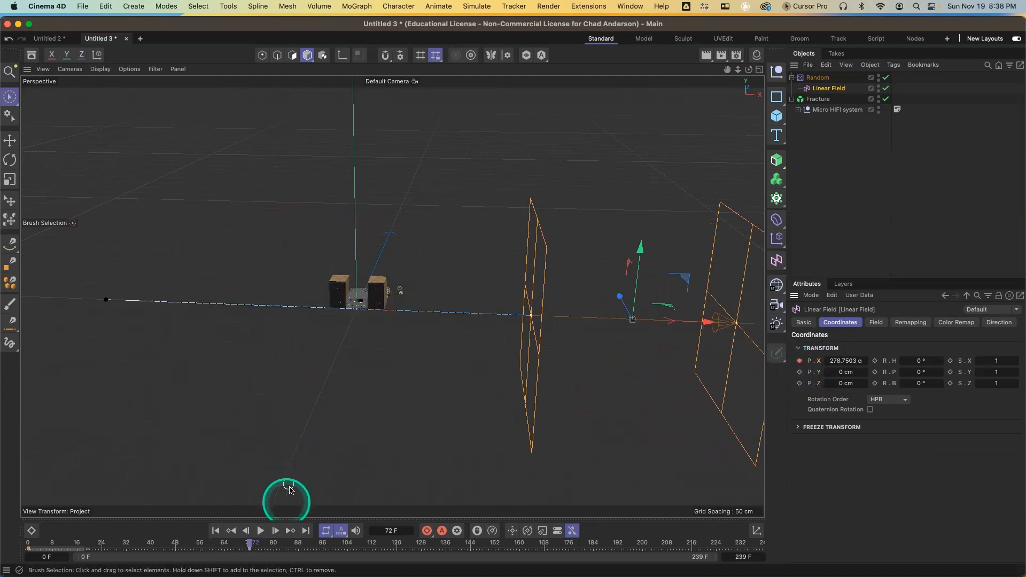
Play back the animation from the start and orbit around the HiFi system to watch it
{"action": "left_click_drag", "start_coordinate": [249, 542], "coordinate": [45, 518]}
{"action": "key", "text": "space"}
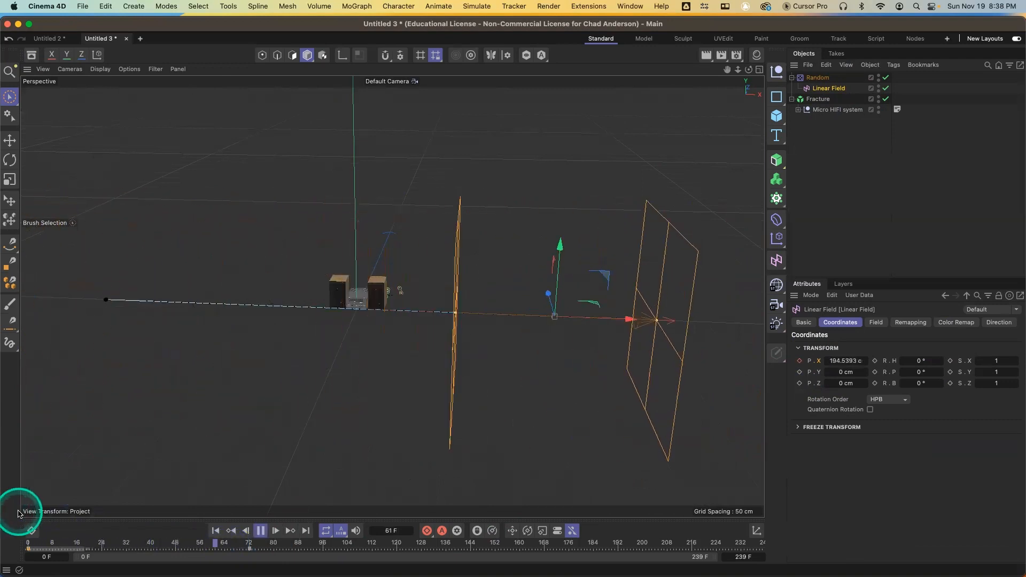
{"action": "key", "text": "F8"}
{"action": "left_click_drag", "start_coordinate": [383, 356], "coordinate": [347, 132], "text": "alt"}
{"action": "left_click_drag", "start_coordinate": [348, 241], "coordinate": [447, 310], "text": "alt"}
{"action": "right_click_drag", "start_coordinate": [446, 310], "coordinate": [429, 165], "text": "alt"}
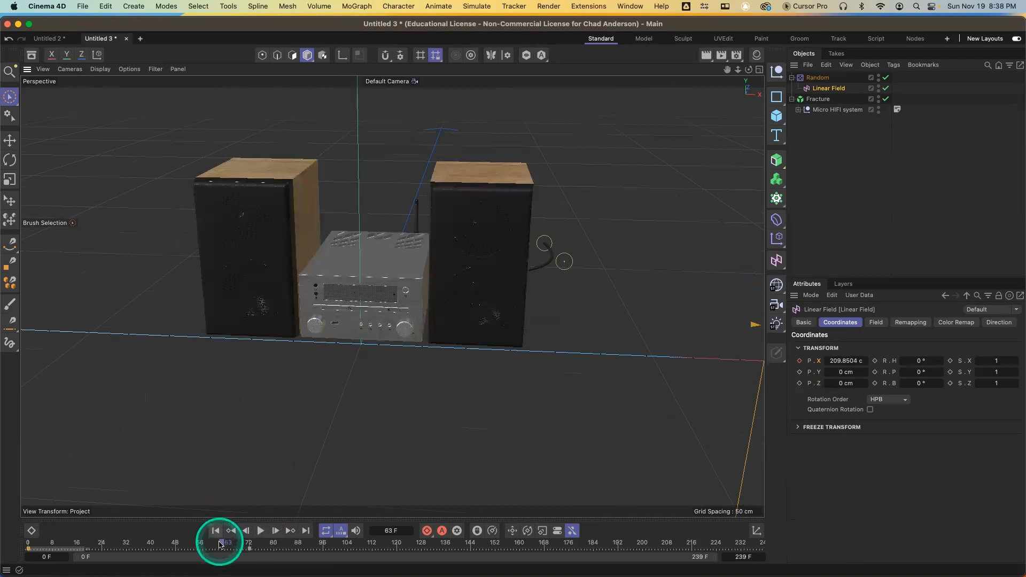
Replay the animation from frame 0 and render the viewport to preview the reassembled HiFi system
{"action": "left_click_drag", "start_coordinate": [221, 543], "coordinate": [17, 537]}
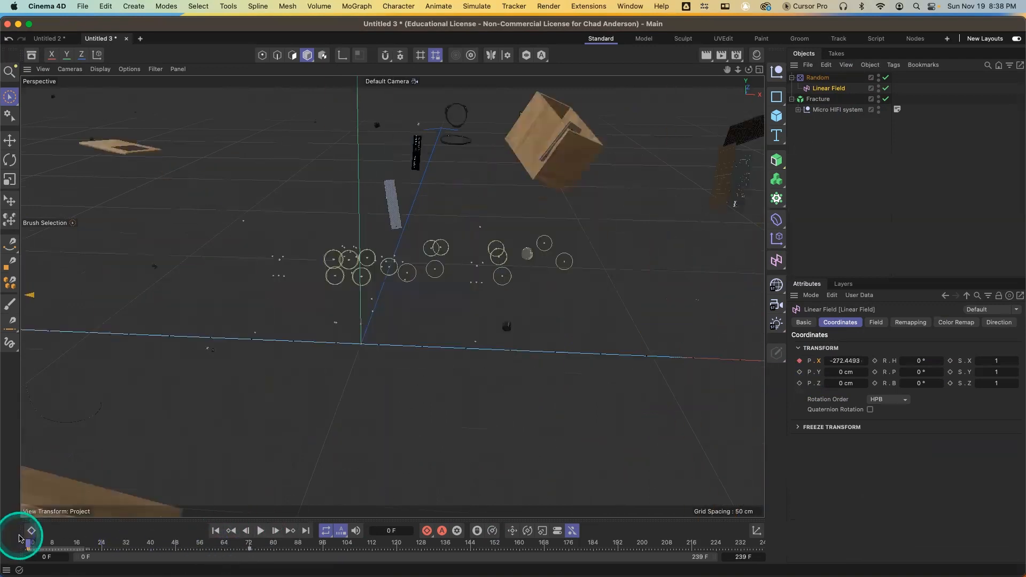
{"action": "key", "text": "F8"}
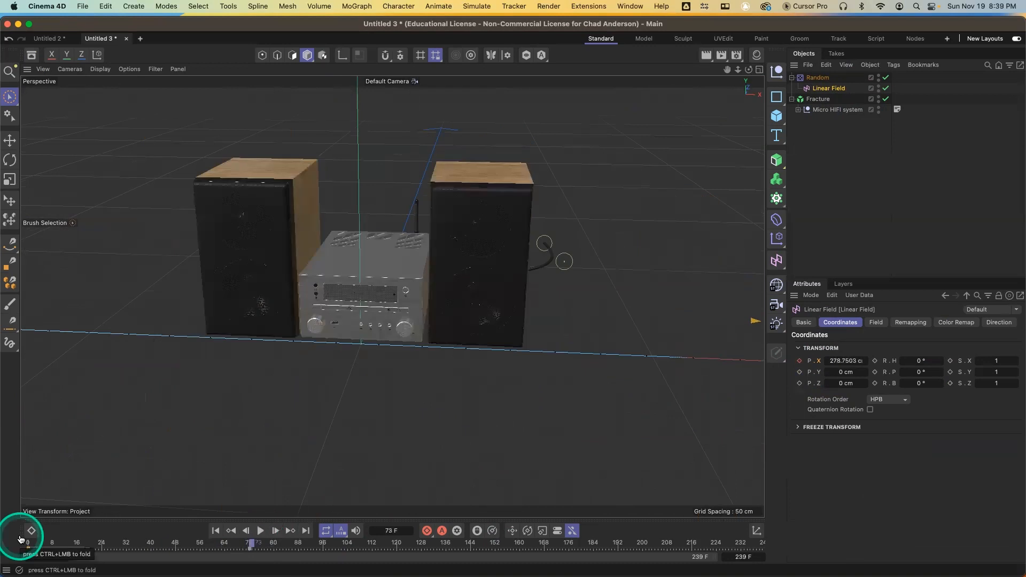
{"action": "key", "text": "ctrl+r"}
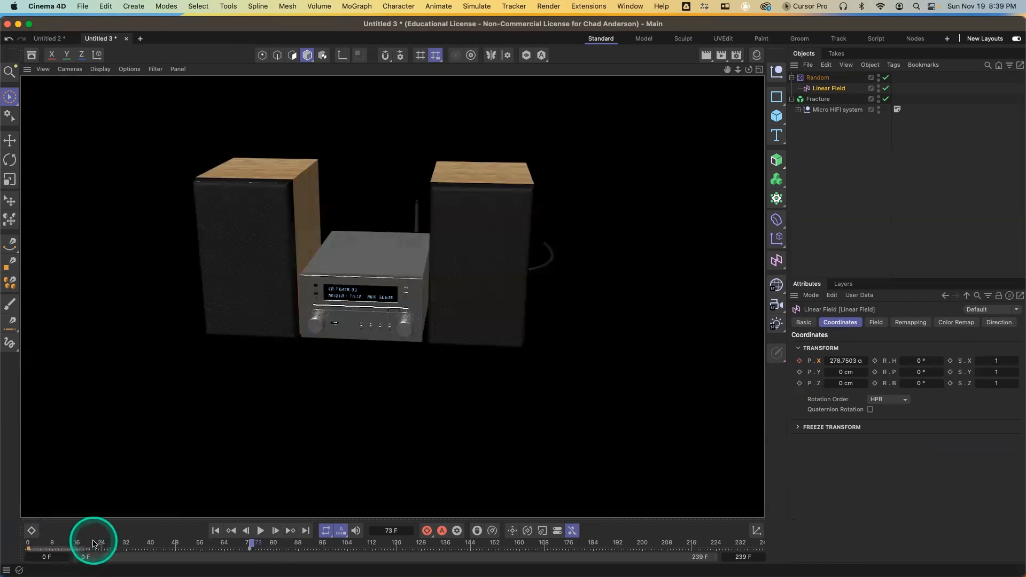
{"action": "left_click_drag", "start_coordinate": [93, 543], "coordinate": [9, 545]}
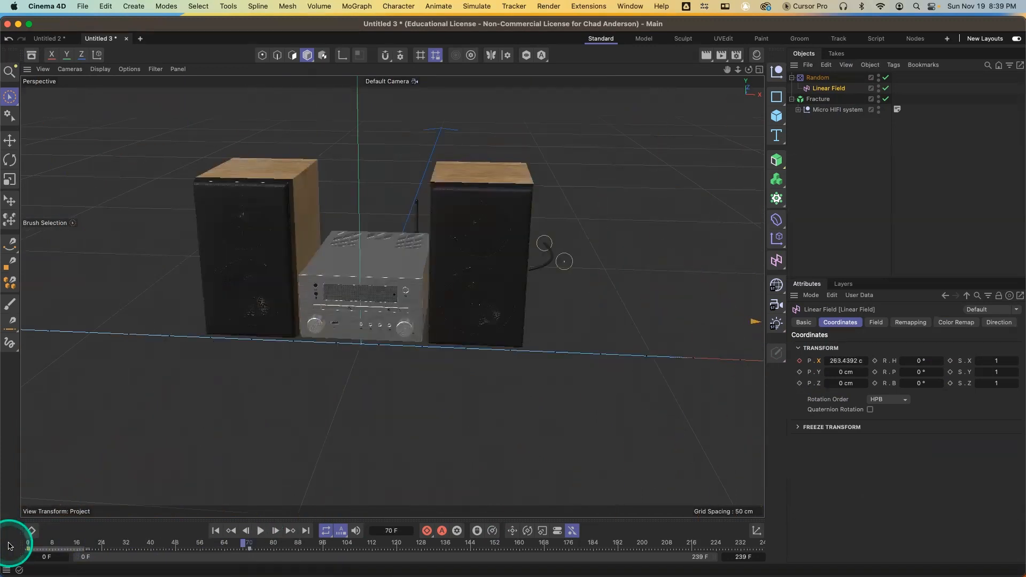
Play back and scrub the timeline from the start to review the assembly animation
{"action": "left_click", "coordinate": [42, 543]}
{"action": "key", "text": "F8"}
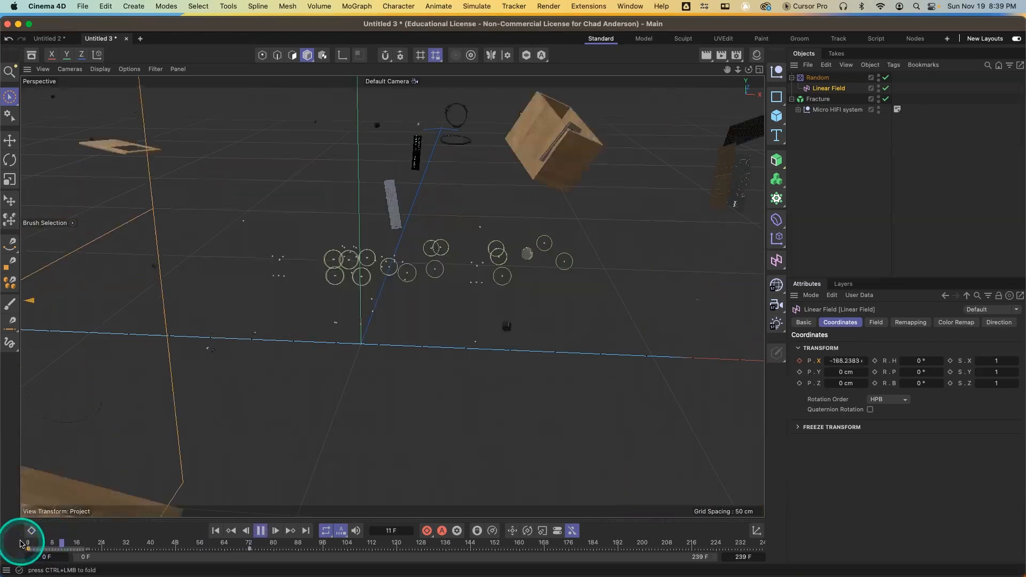
{"action": "left_click", "coordinate": [21, 544]}
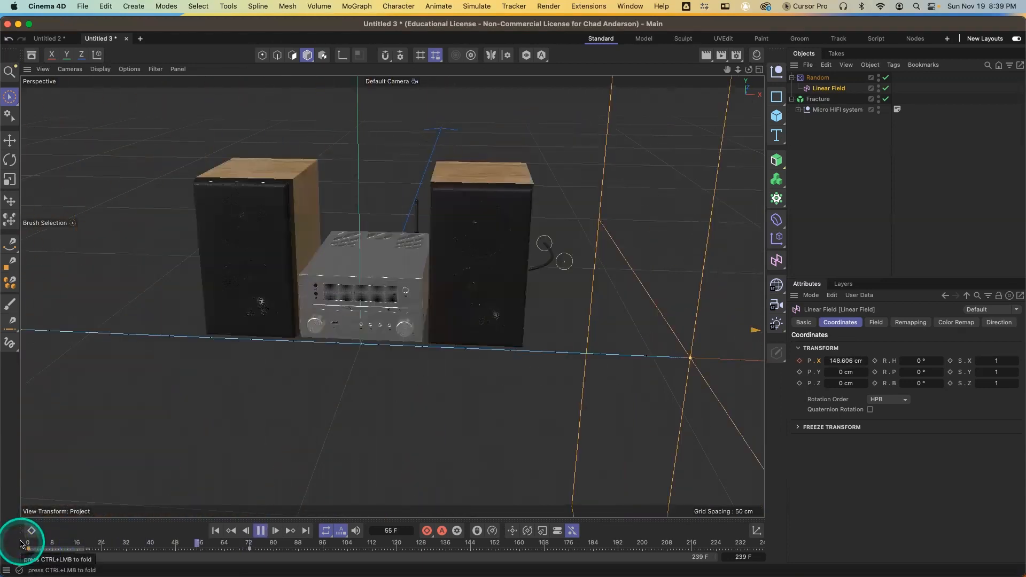
{"action": "left_click", "coordinate": [37, 545]}
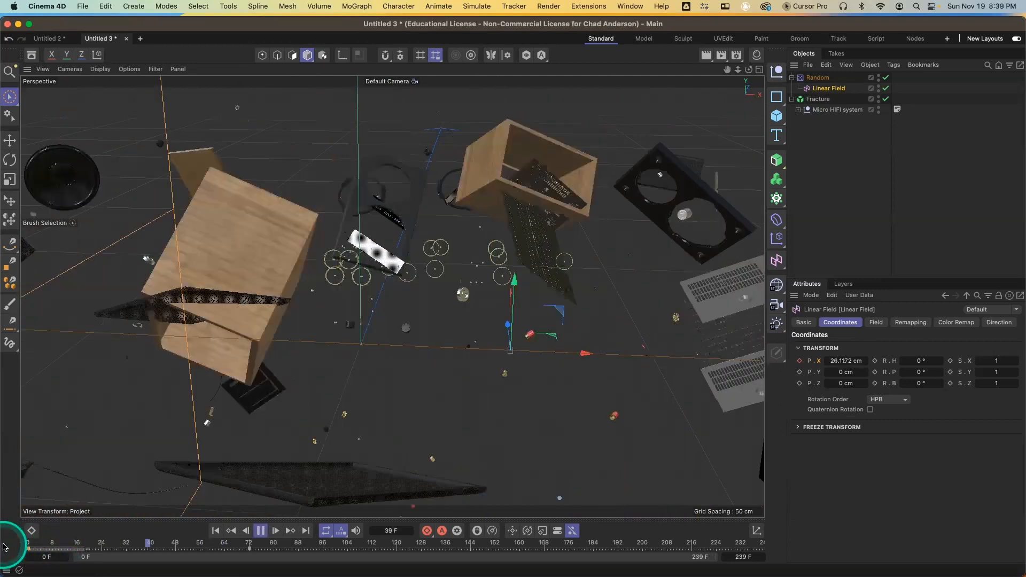
{"action": "key", "text": "F8"}
{"action": "left_click_drag", "start_coordinate": [101, 545], "coordinate": [210, 544]}
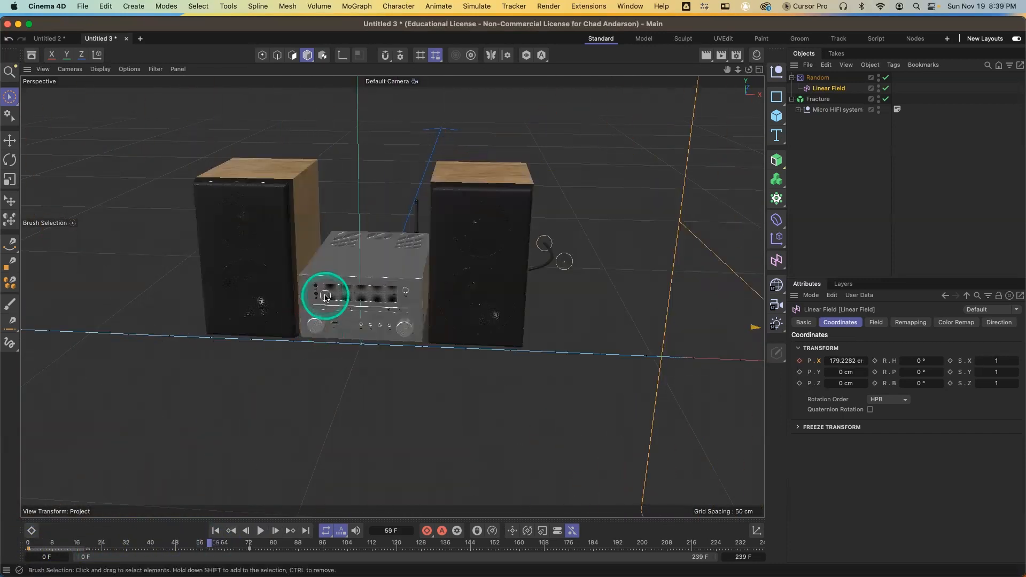
Add a Delay effector to the Fracture object
{"action": "left_click", "coordinate": [361, 7]}
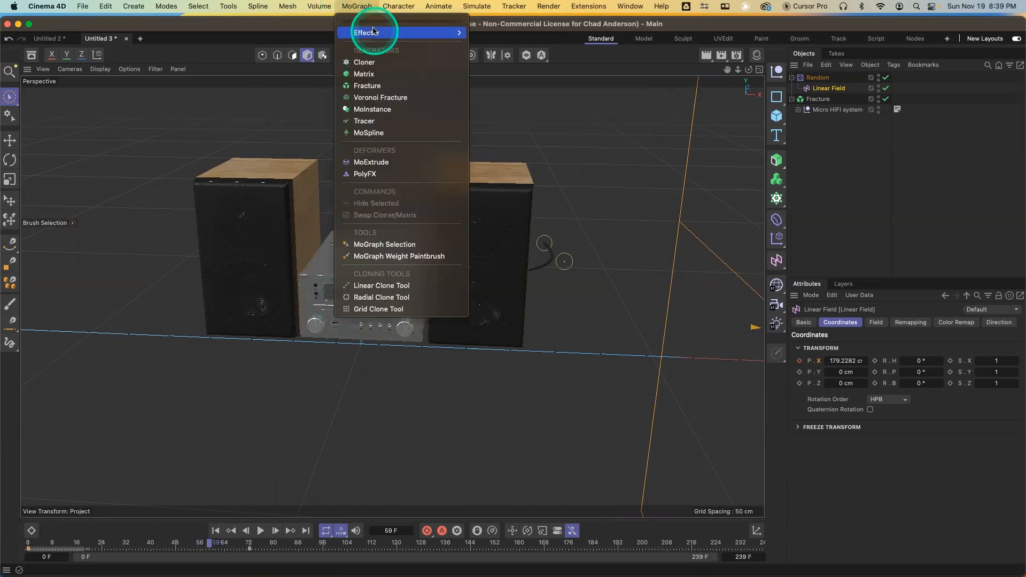
{"action": "mouse_move", "coordinate": [377, 34]}
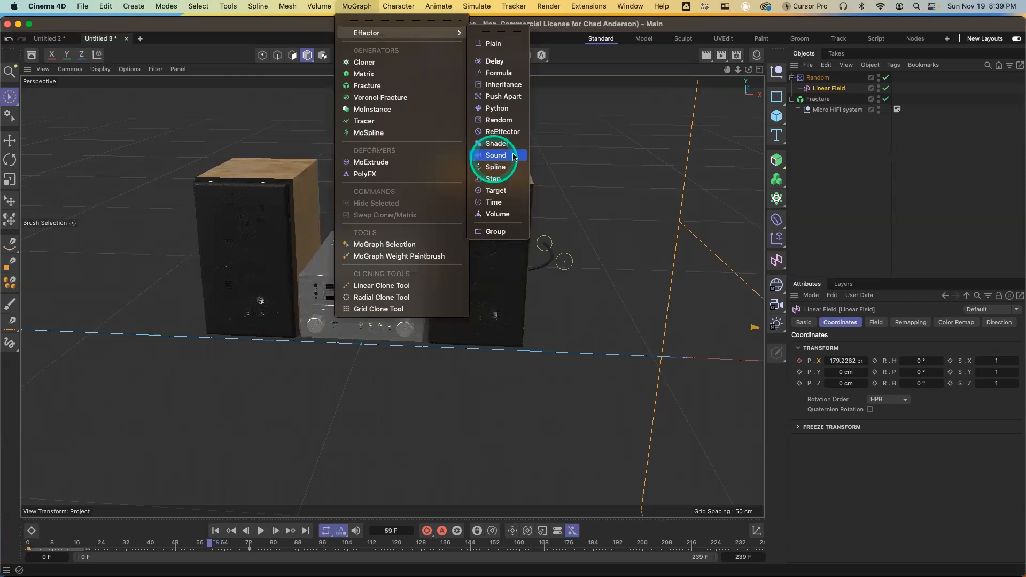
{"action": "left_click", "coordinate": [821, 79]}
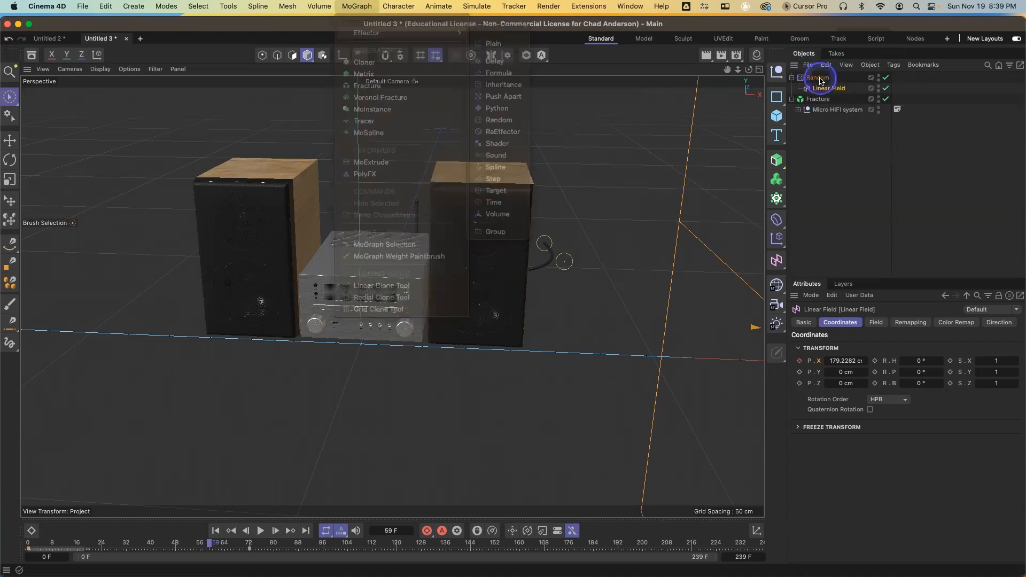
{"action": "left_click", "coordinate": [821, 79]}
{"action": "left_click", "coordinate": [820, 99]}
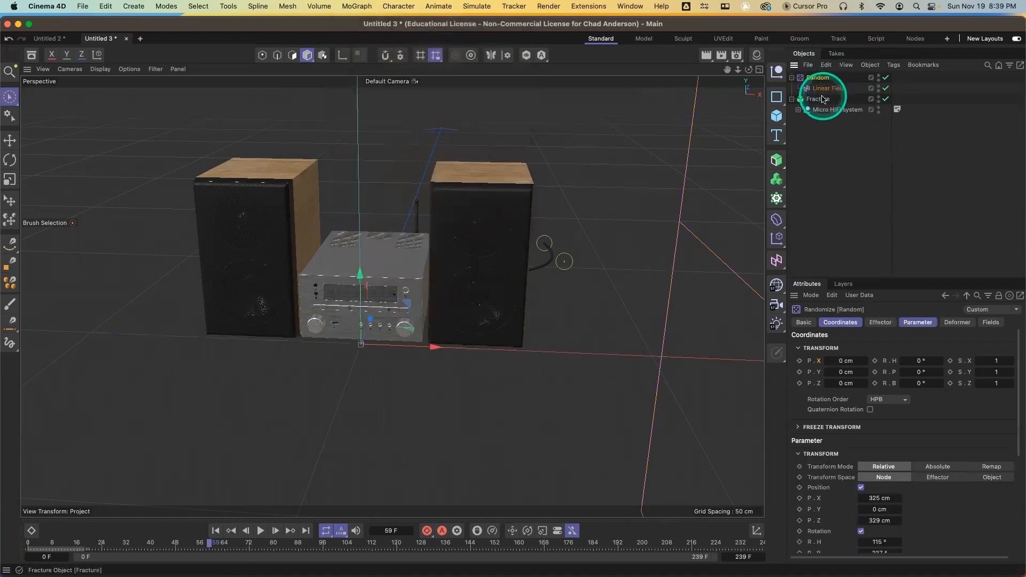
{"action": "left_click", "coordinate": [904, 407]}
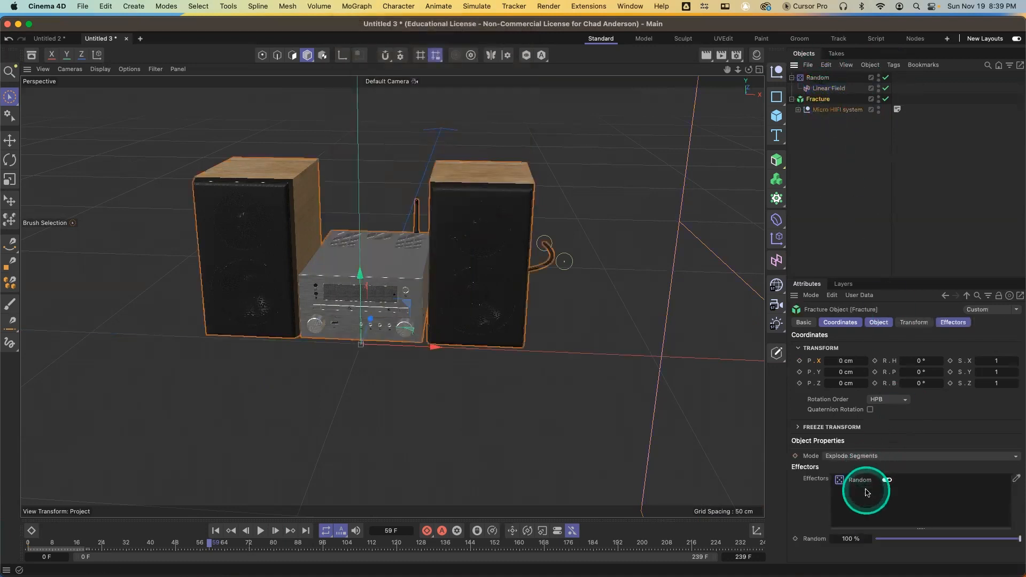
{"action": "left_click", "coordinate": [776, 244]}
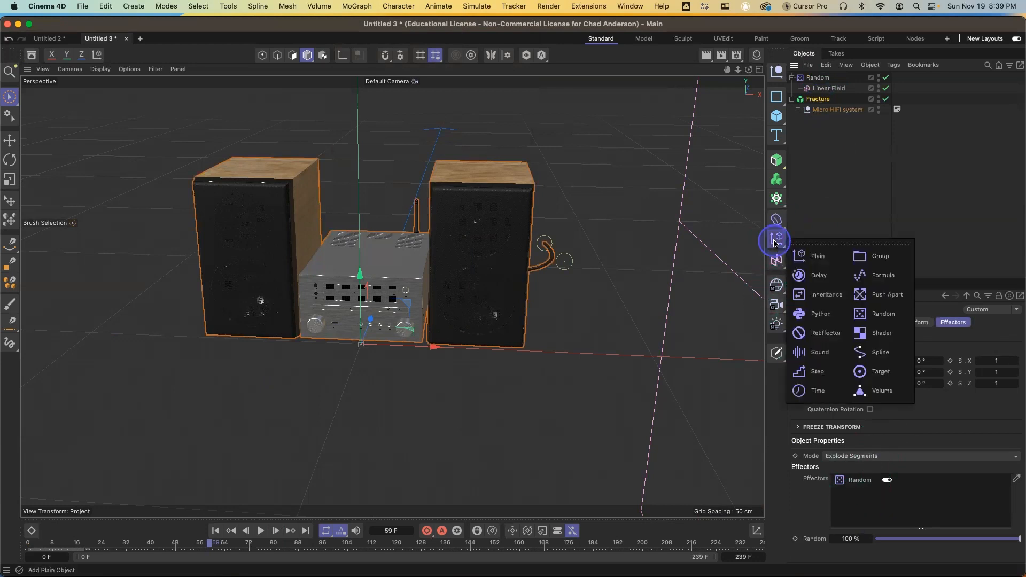
{"action": "left_click_drag", "start_coordinate": [867, 247], "coordinate": [884, 266]}
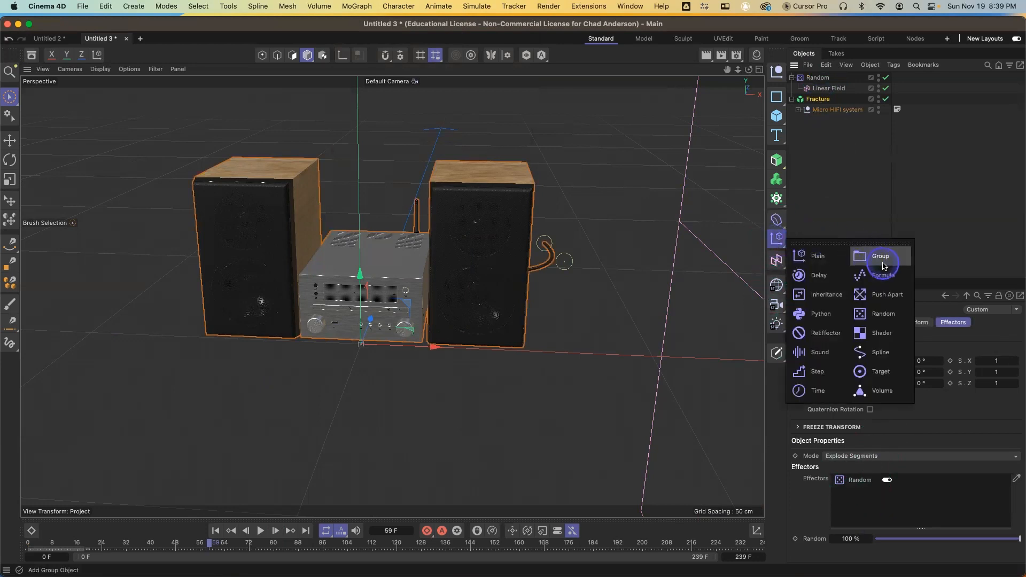
{"action": "left_click", "coordinate": [819, 276]}
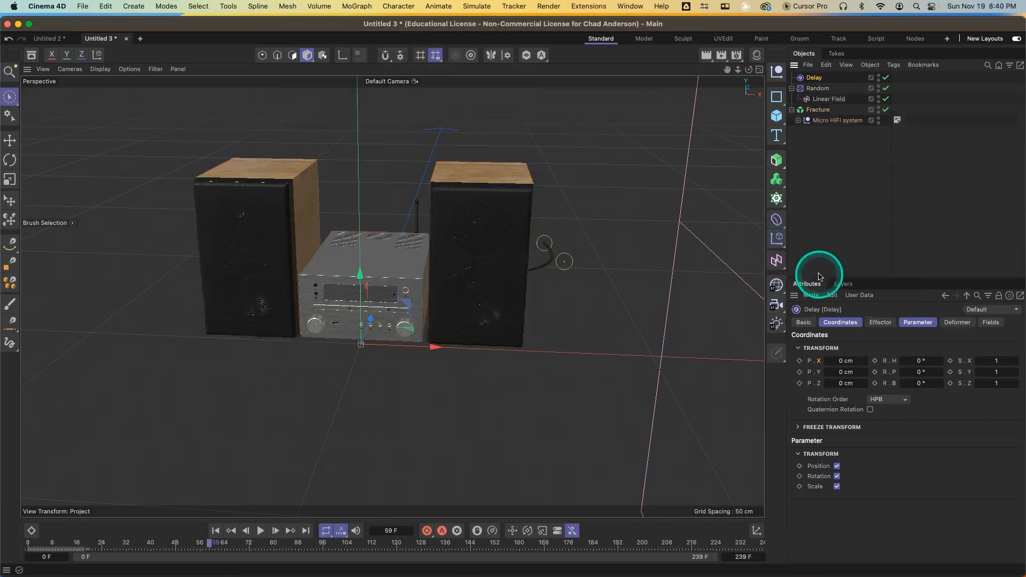
Review the Fracture's effector list and the Delay effector's settings, and play the animation from frame 0
{"action": "left_click", "coordinate": [825, 112]}
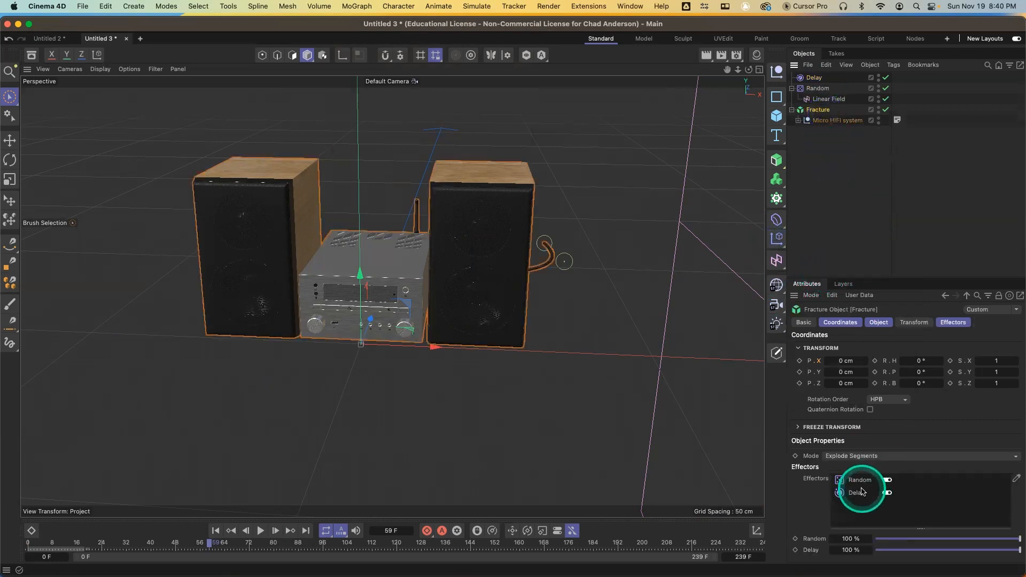
{"action": "left_click", "coordinate": [811, 79]}
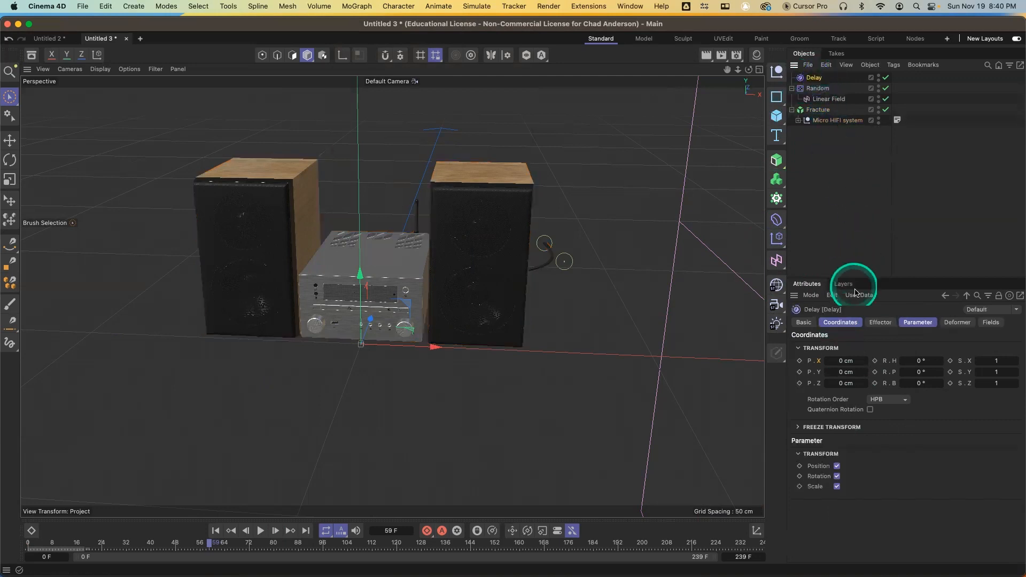
{"action": "left_click", "coordinate": [889, 324]}
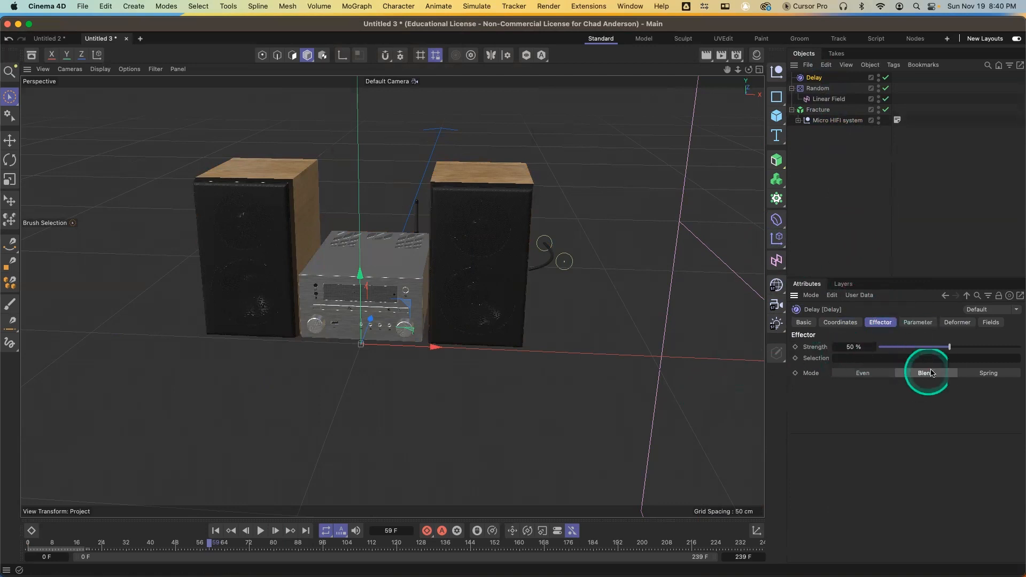
{"action": "left_click", "coordinate": [921, 324]}
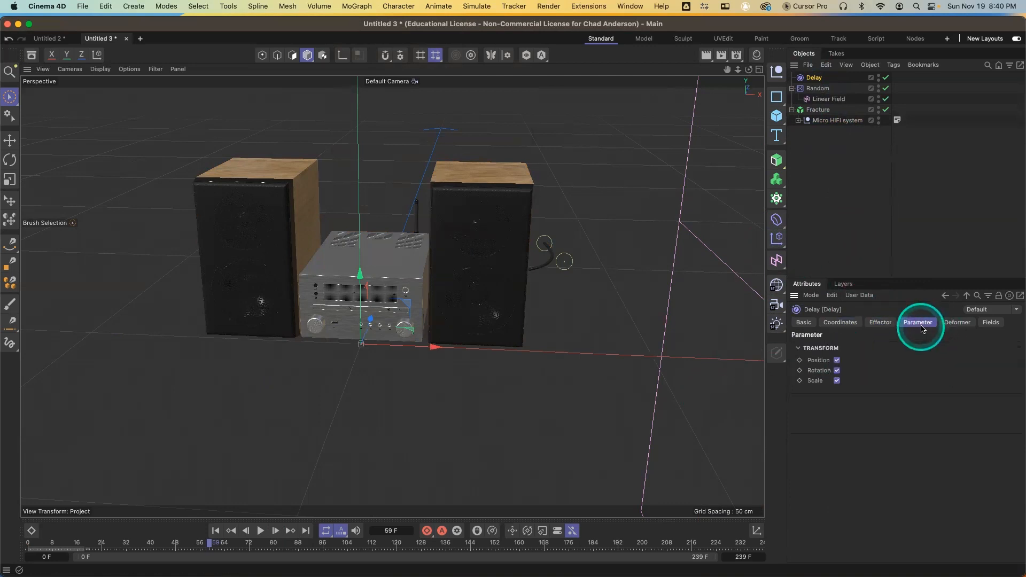
{"action": "left_click", "coordinate": [883, 325]}
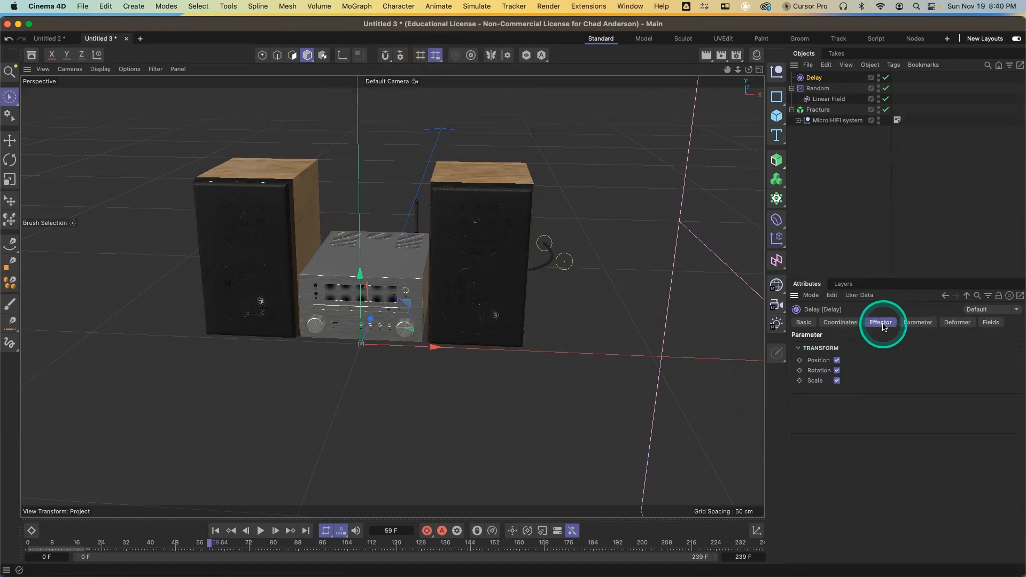
{"action": "left_click", "coordinate": [915, 323]}
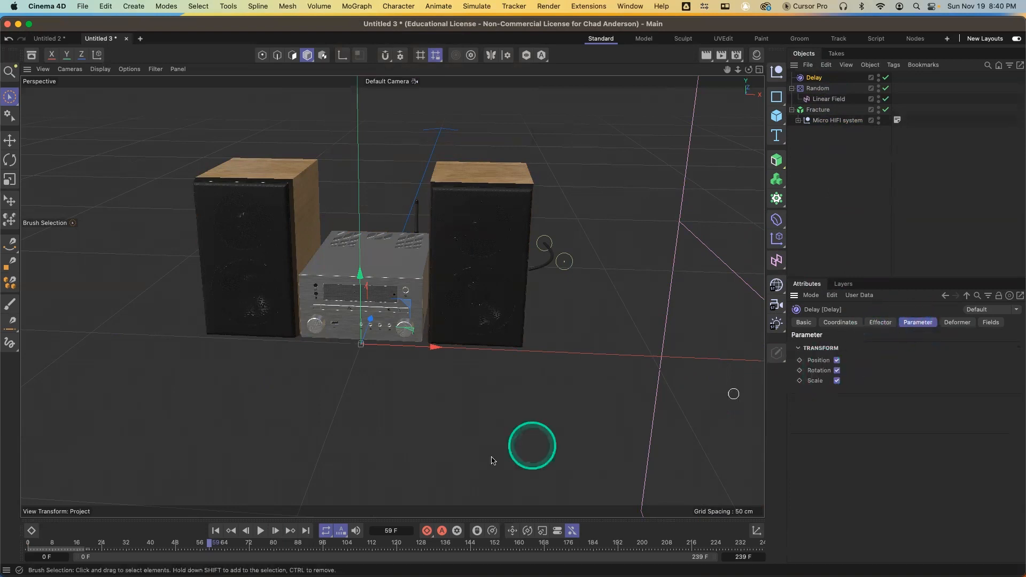
{"action": "left_click_drag", "start_coordinate": [105, 545], "coordinate": [12, 549]}
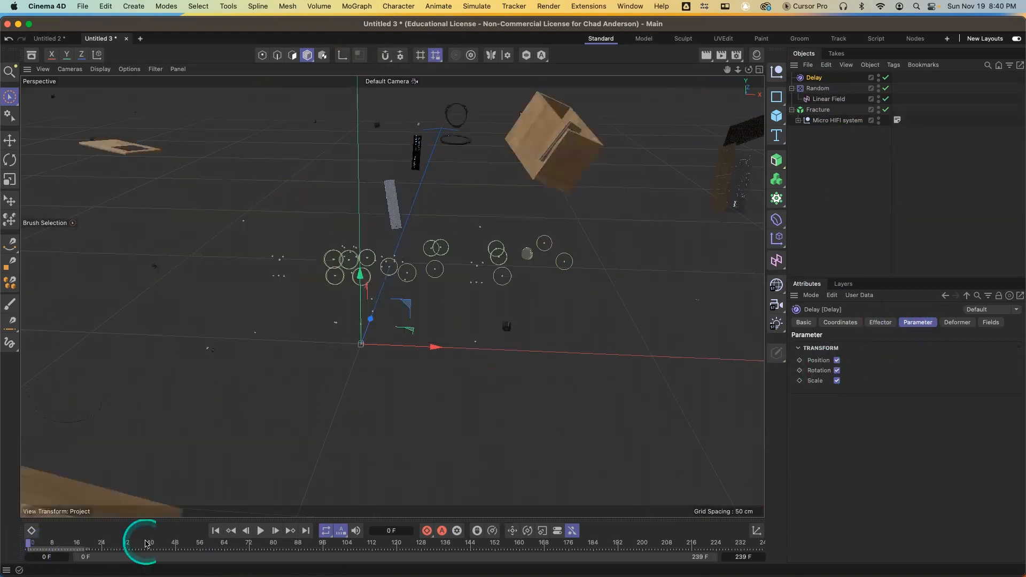
{"action": "left_click", "coordinate": [261, 530]}
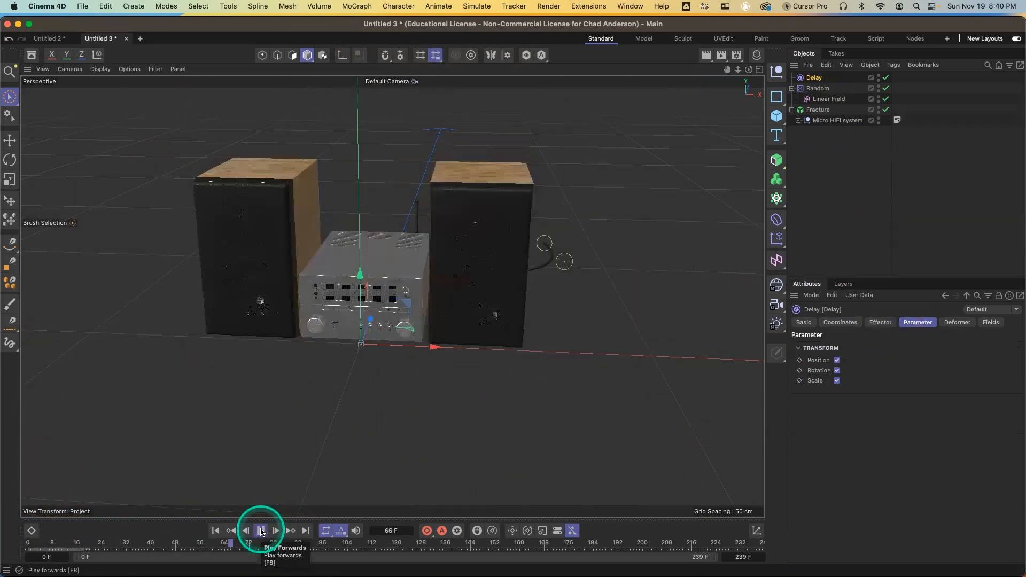
{"action": "left_click_drag", "start_coordinate": [176, 546], "coordinate": [27, 547]}
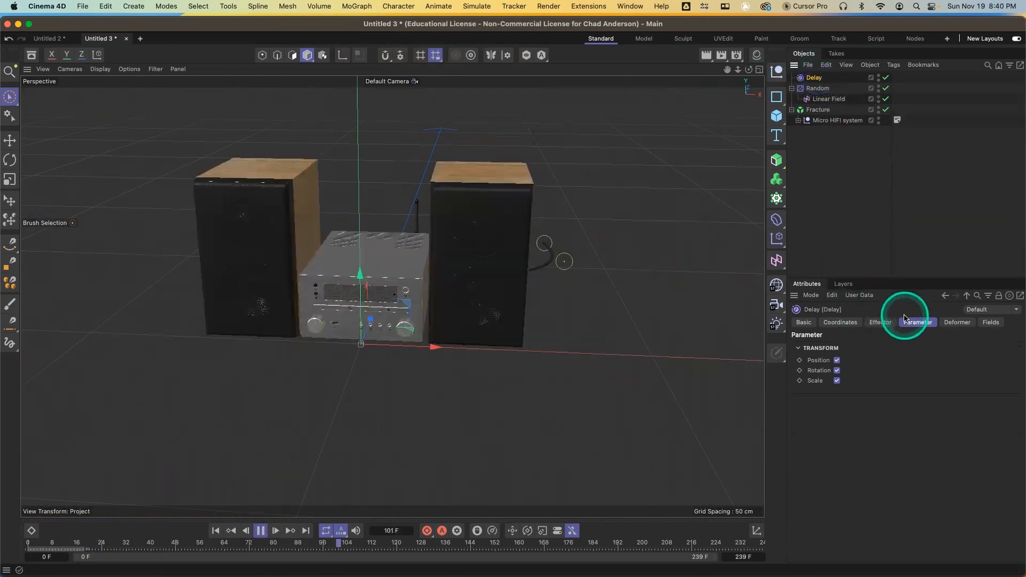
Set the Delay effector's Strength to 14% and replay the animation to check the effect
{"action": "left_click", "coordinate": [881, 322]}
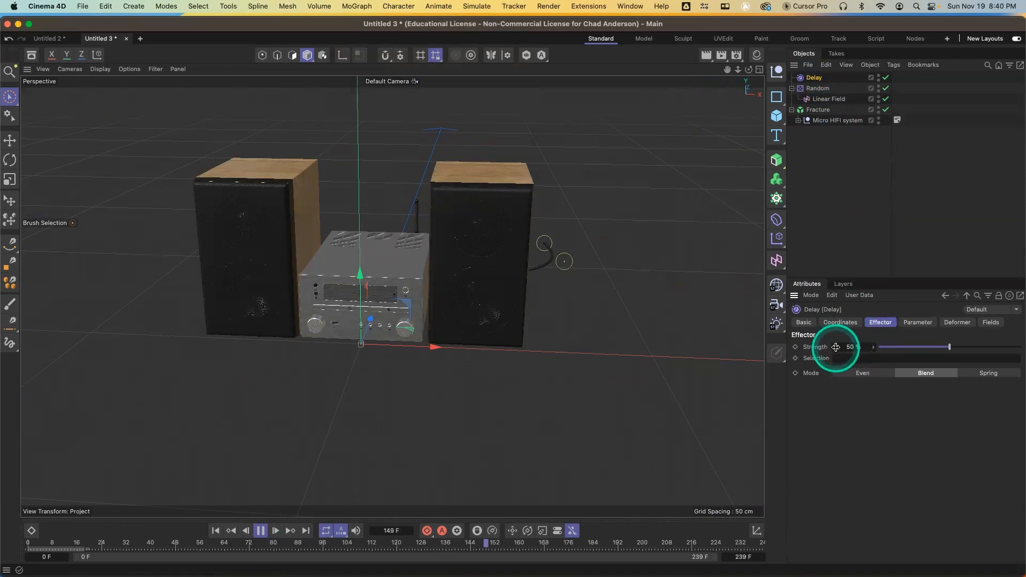
{"action": "left_click_drag", "start_coordinate": [836, 349], "coordinate": [834, 347]}
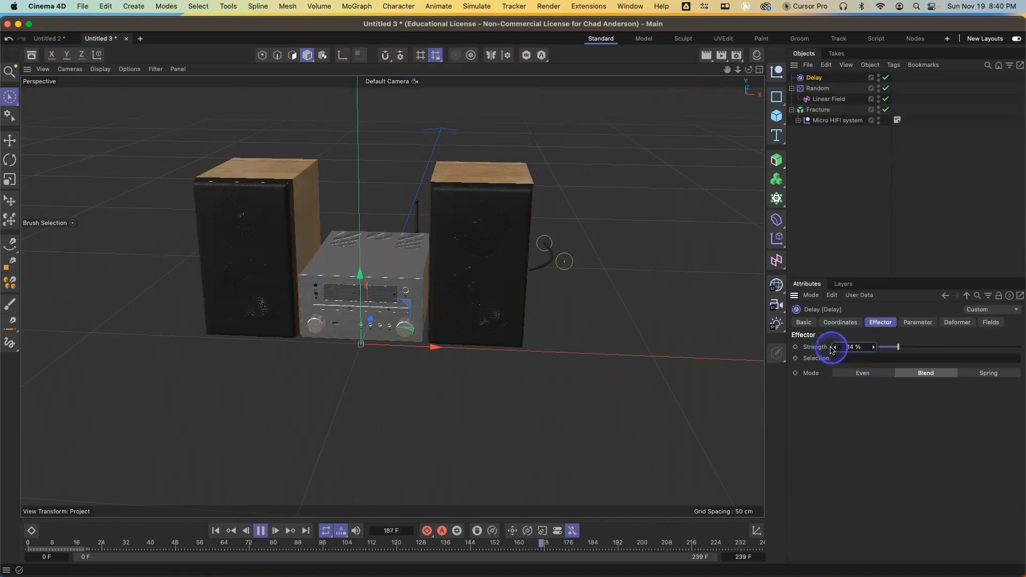
{"action": "left_click_drag", "start_coordinate": [274, 543], "coordinate": [74, 545]}
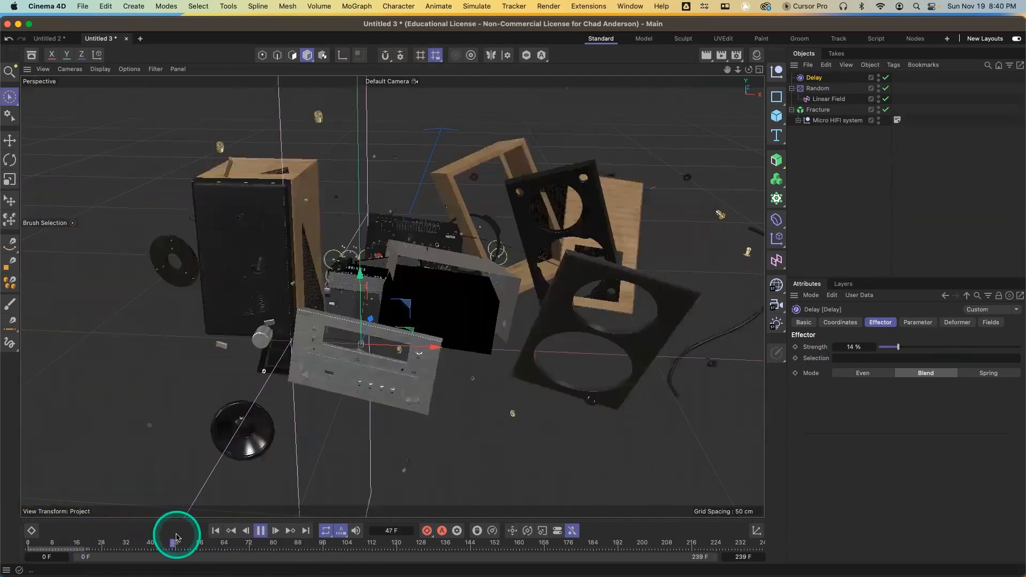
{"action": "left_click", "coordinate": [261, 531]}
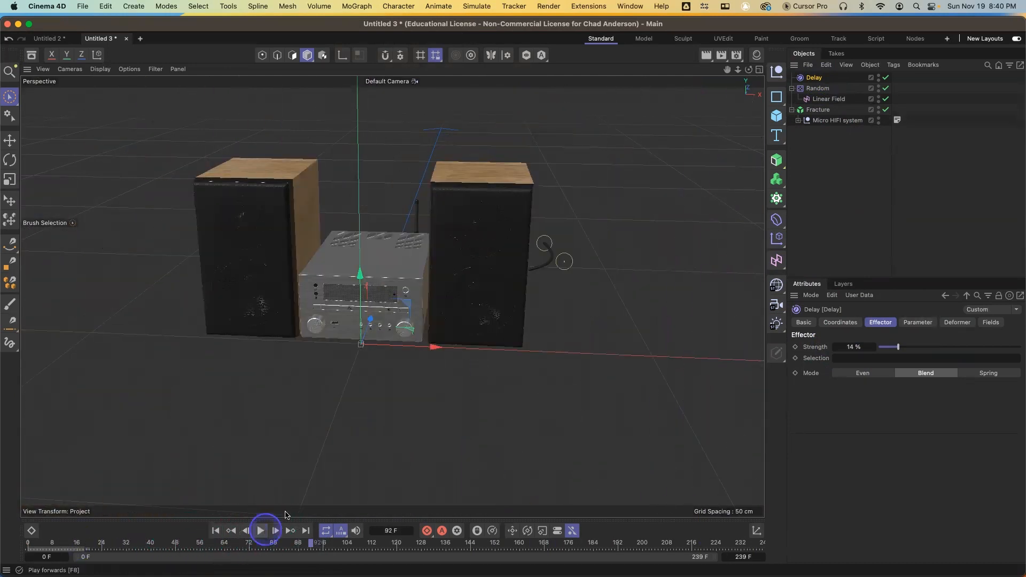
Reorder the Fracture object's effectors so Delay sits above Random
{"action": "left_click", "coordinate": [559, 289]}
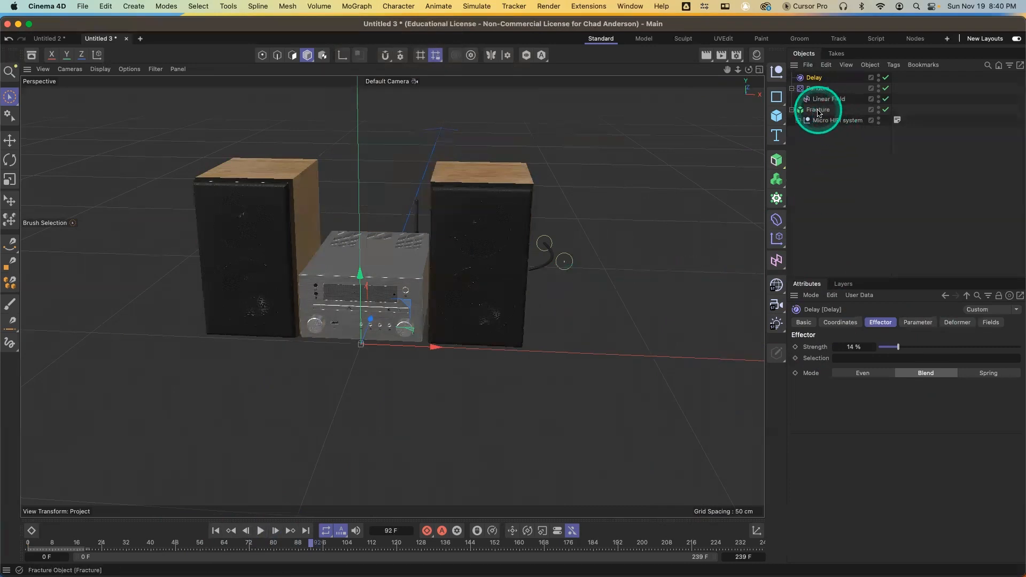
{"action": "left_click", "coordinate": [818, 109]}
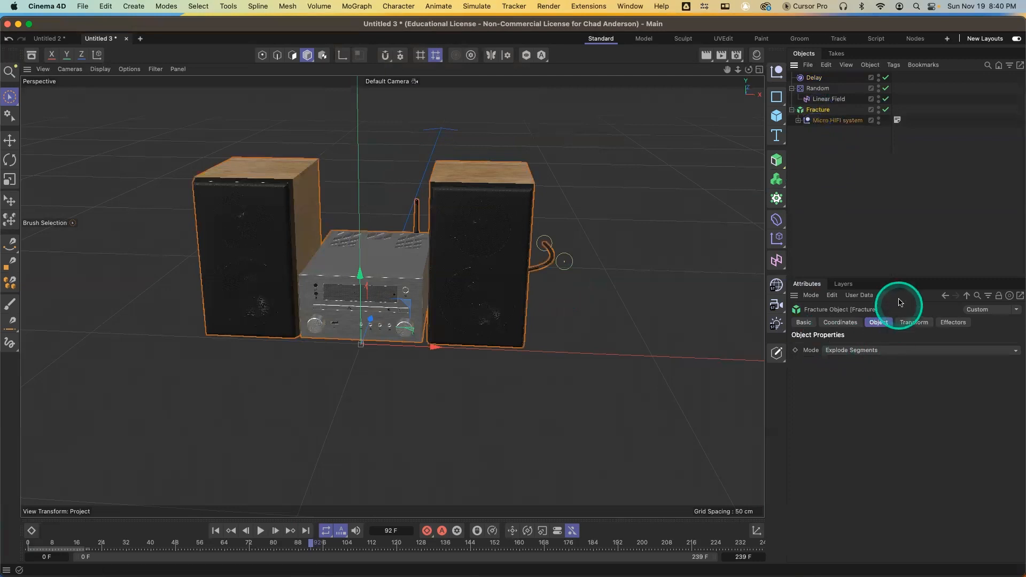
{"action": "left_click", "coordinate": [877, 350]}
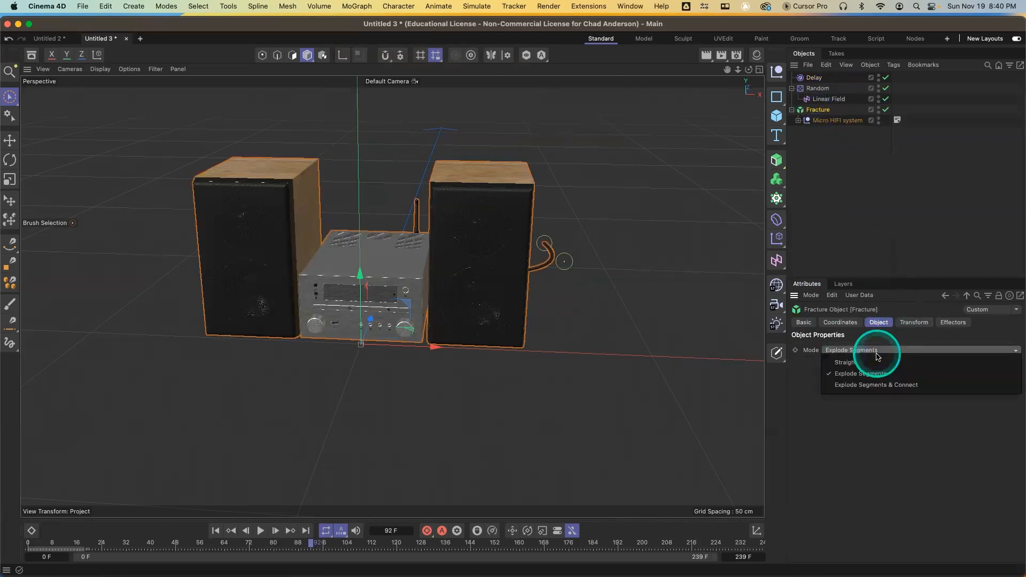
{"action": "left_click", "coordinate": [861, 204]}
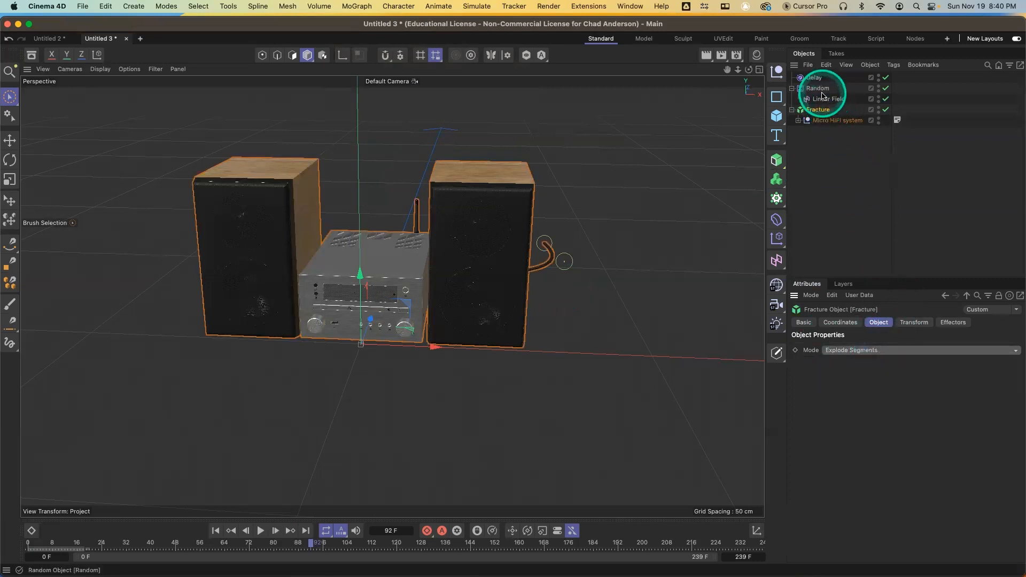
{"action": "left_click", "coordinate": [815, 77]}
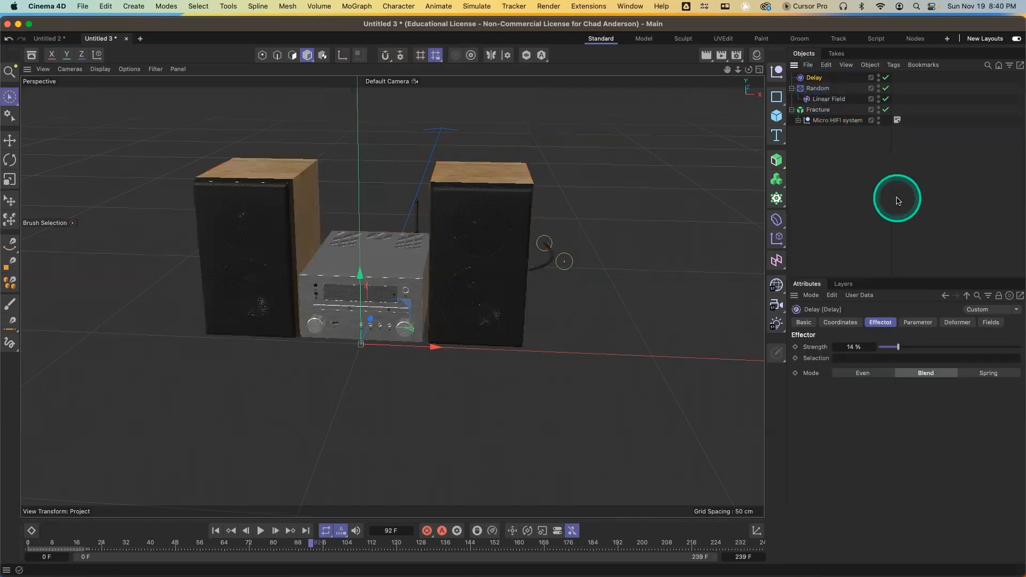
{"action": "left_click", "coordinate": [818, 109]}
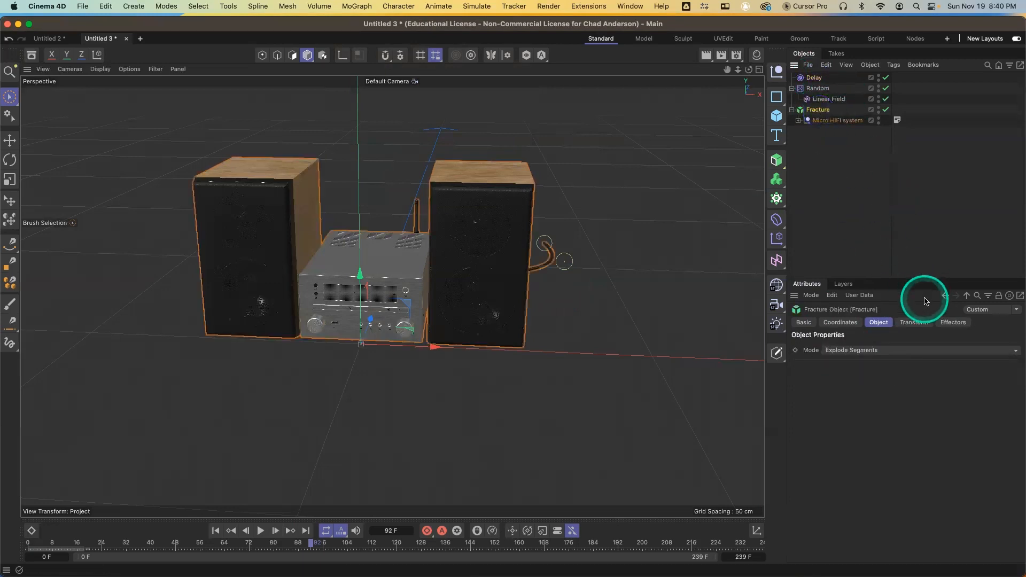
{"action": "left_click", "coordinate": [953, 323]}
{"action": "left_click_drag", "start_coordinate": [857, 362], "coordinate": [852, 367]}
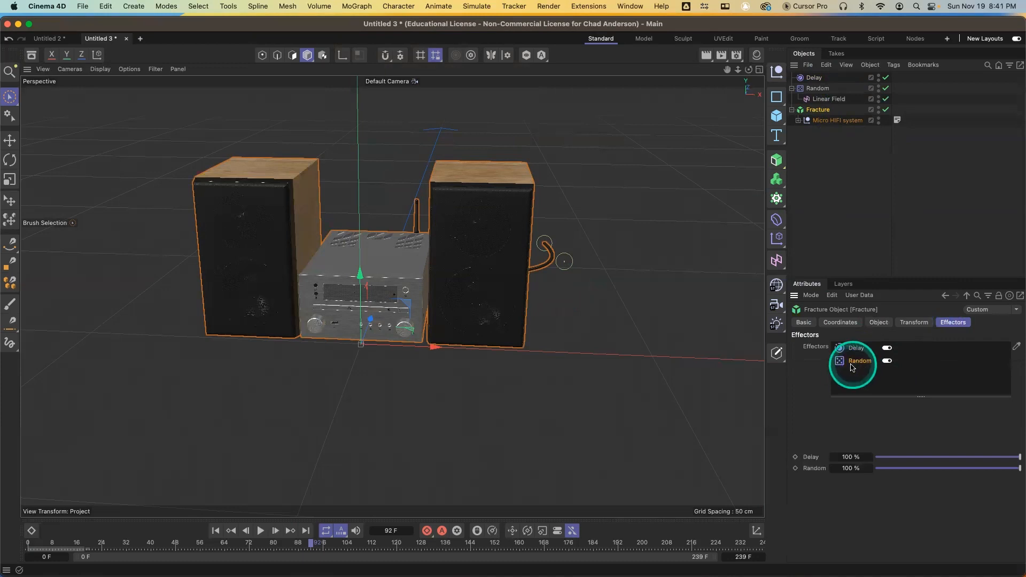
Scrub the timeline and orbit the view to review the reassembling HiFi system
{"action": "left_click_drag", "start_coordinate": [124, 544], "coordinate": [201, 544]}
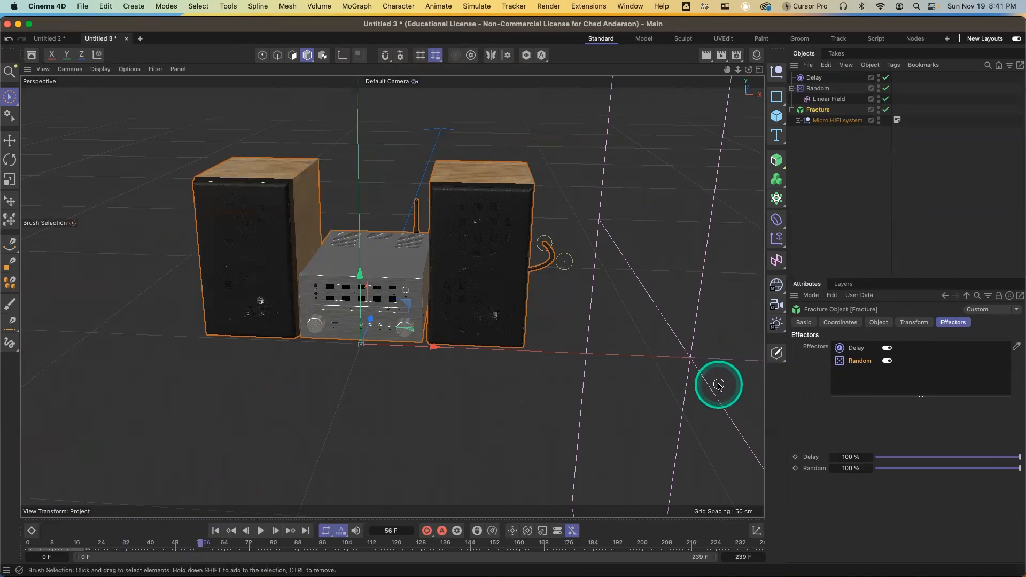
{"action": "left_click_drag", "start_coordinate": [516, 402], "coordinate": [540, 399], "text": "alt"}
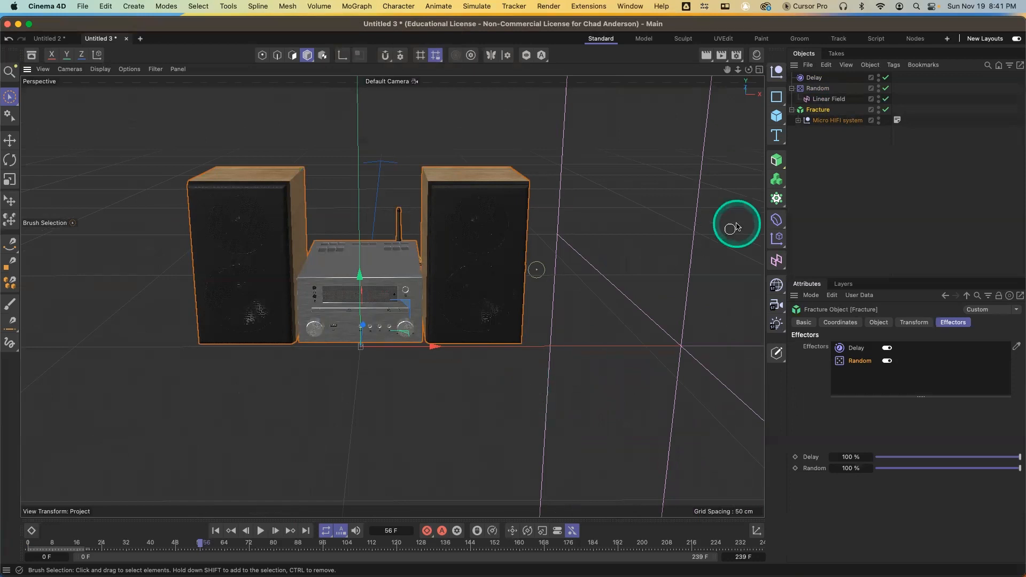
{"action": "left_click", "coordinate": [816, 170]}
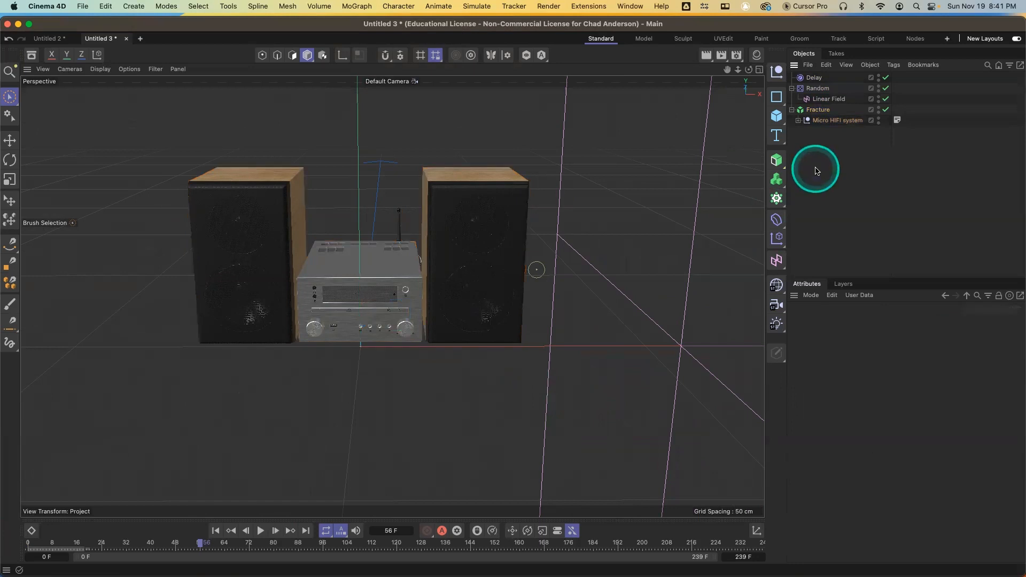
Start a new project, add a cube and stretch it into a long box of about 487 × 129 × 103 cm
{"action": "key", "text": "super+n"}
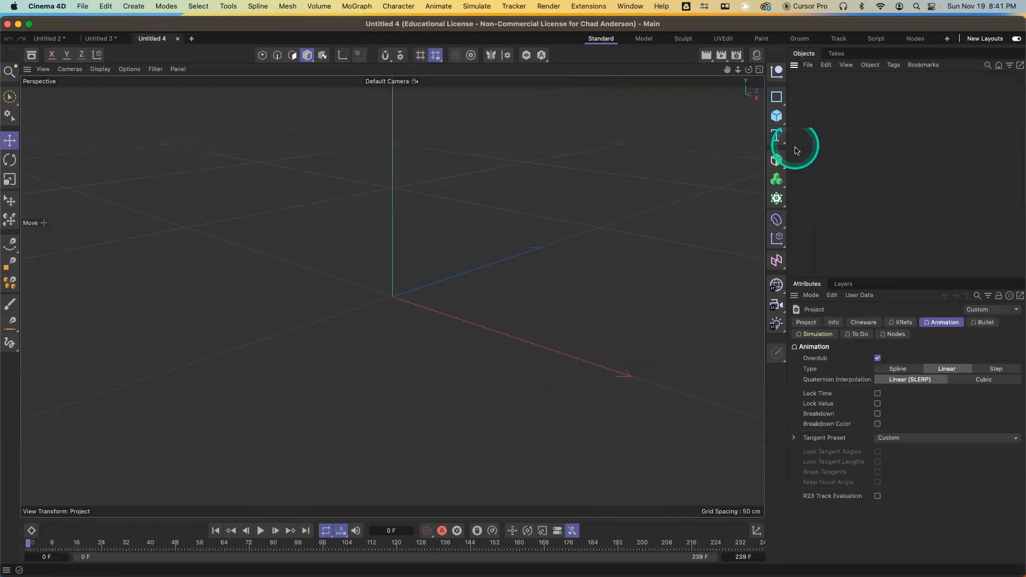
{"action": "left_click", "coordinate": [777, 115]}
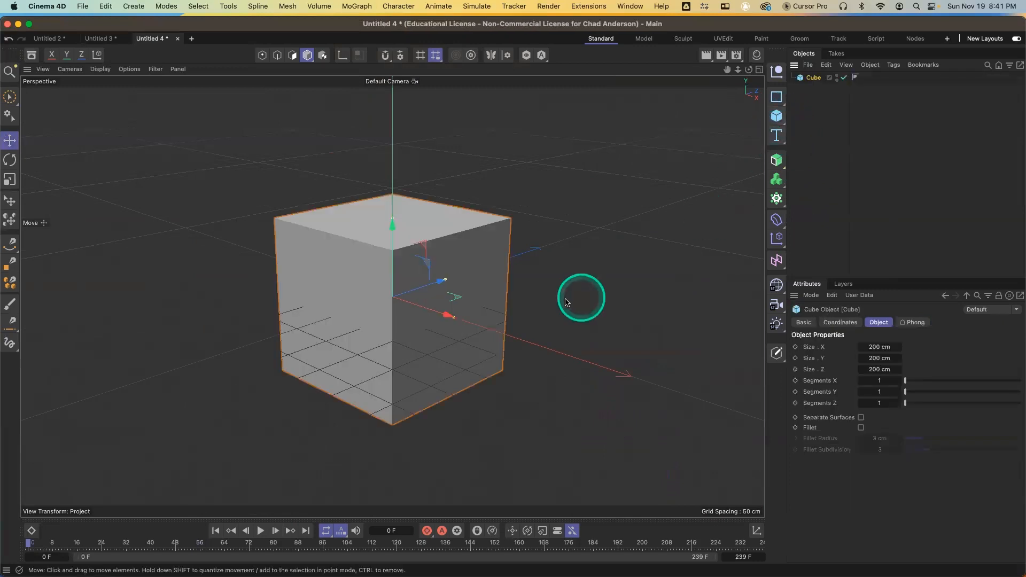
{"action": "left_click_drag", "start_coordinate": [454, 317], "coordinate": [556, 361]}
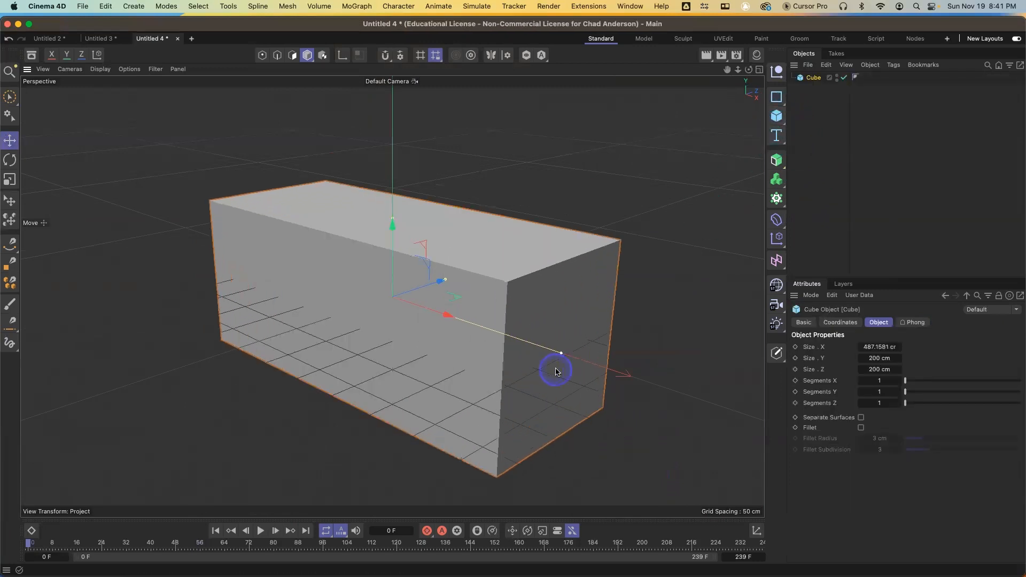
{"action": "mouse_move", "coordinate": [394, 221]}
{"action": "left_mouse_down"}
{"action": "mouse_move", "coordinate": [394, 242]}
{"action": "mouse_move", "coordinate": [393, 227]}
{"action": "left_mouse_up"}
{"action": "left_click_drag", "start_coordinate": [444, 283], "coordinate": [420, 291]}
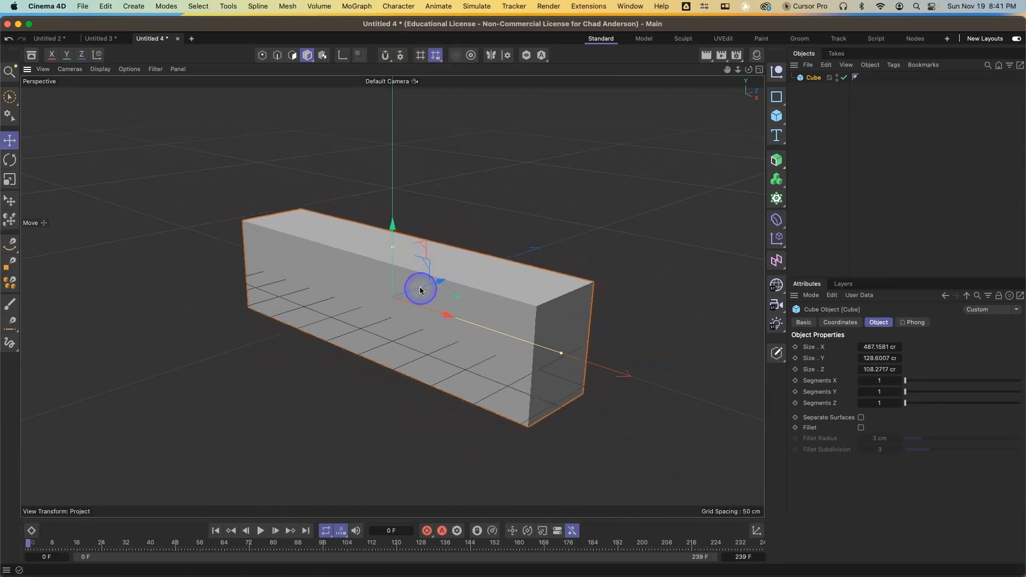
Enable Fillet on the cube and switch the viewport to shaded display with lines
{"action": "left_click", "coordinate": [861, 429]}
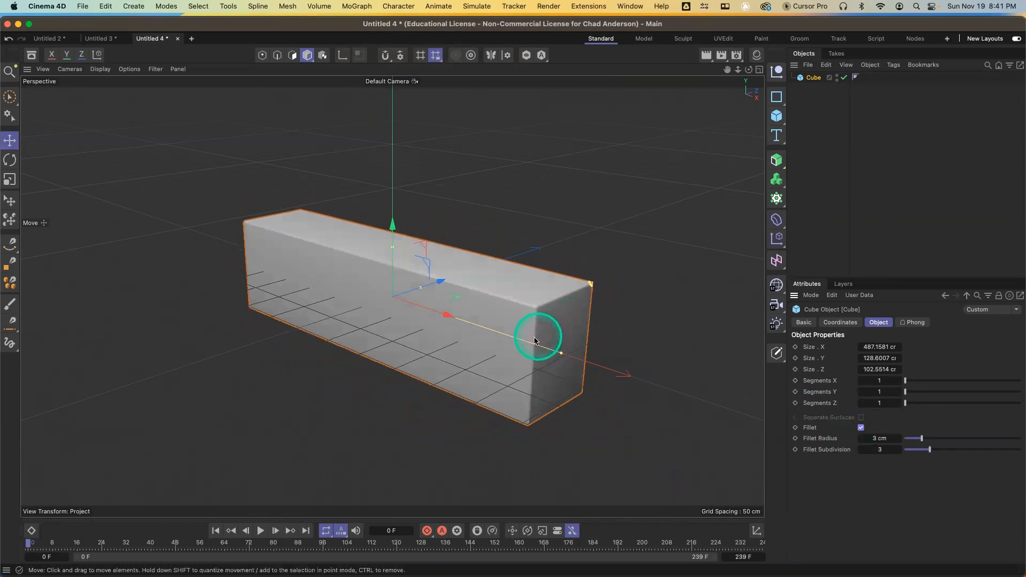
{"action": "left_click_drag", "start_coordinate": [540, 336], "coordinate": [579, 335], "text": "alt"}
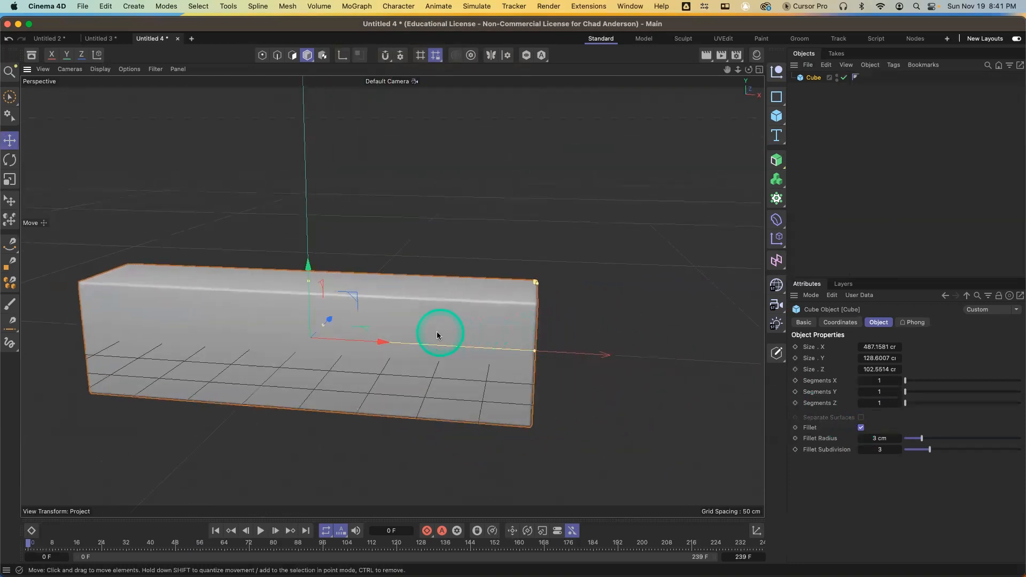
{"action": "left_click_drag", "start_coordinate": [438, 336], "coordinate": [503, 348], "text": "alt"}
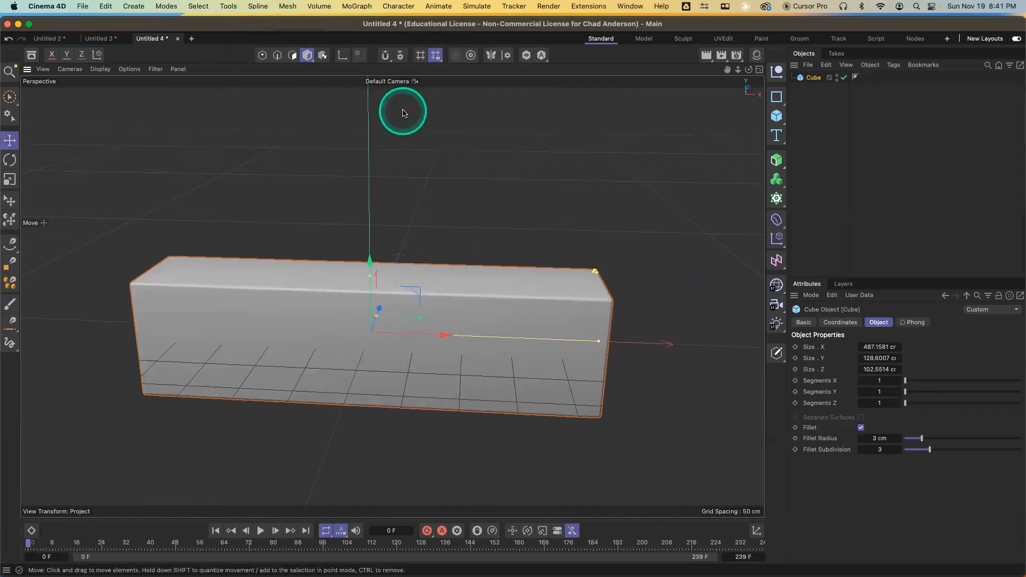
{"action": "key", "text": "n"}
{"action": "key", "text": "b"}
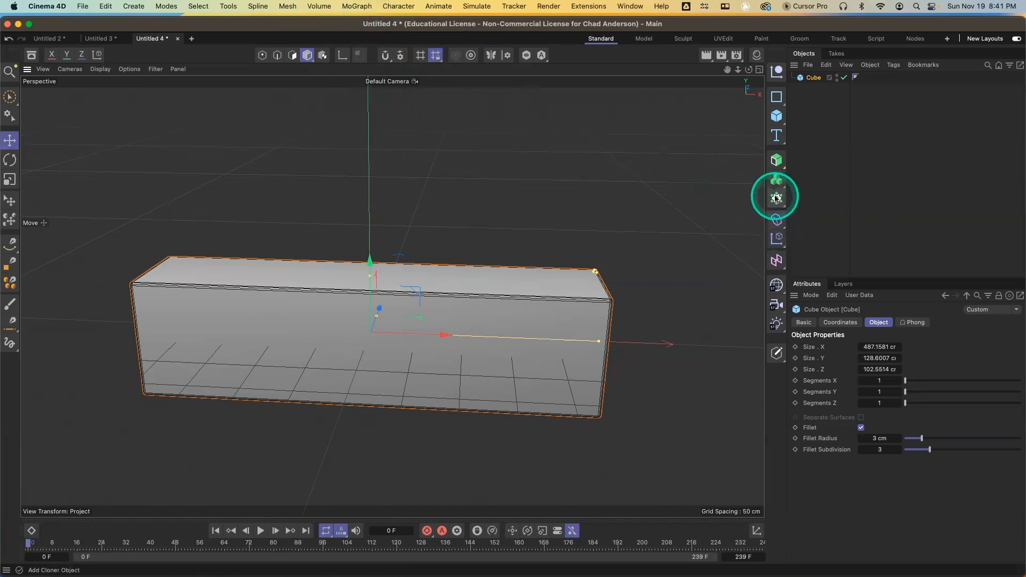
Add a Voronoi Fracture object and nest the cube inside it, then select the fracture
{"action": "left_click_drag", "start_coordinate": [776, 198], "coordinate": [826, 274]}
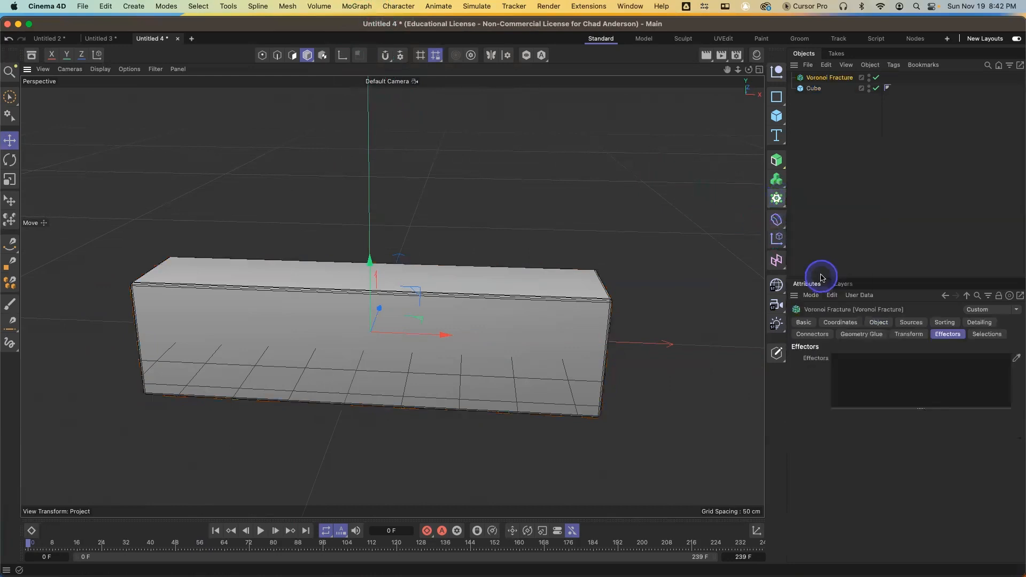
{"action": "left_click_drag", "start_coordinate": [817, 89], "coordinate": [823, 80]}
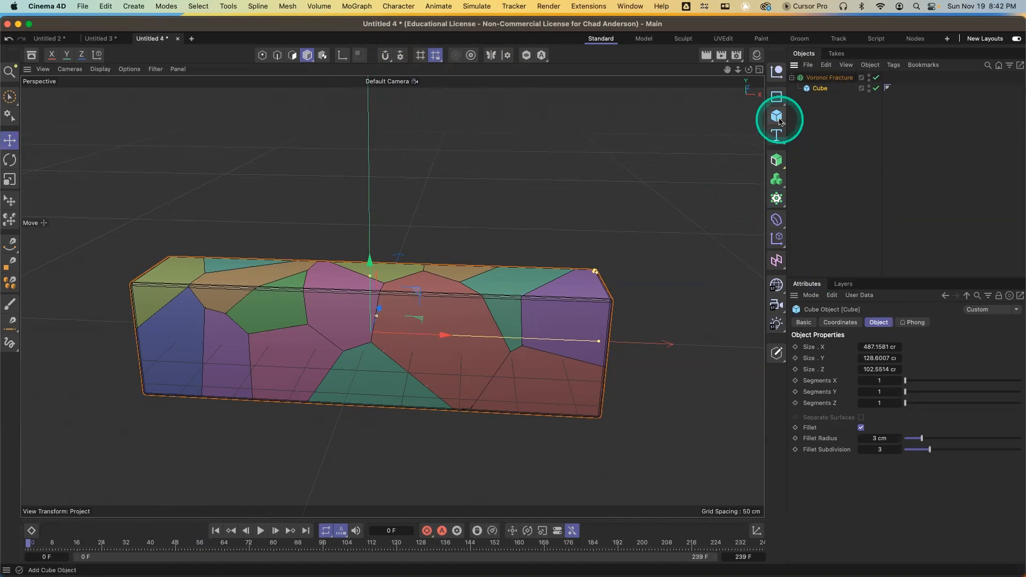
{"action": "left_click", "coordinate": [829, 77]}
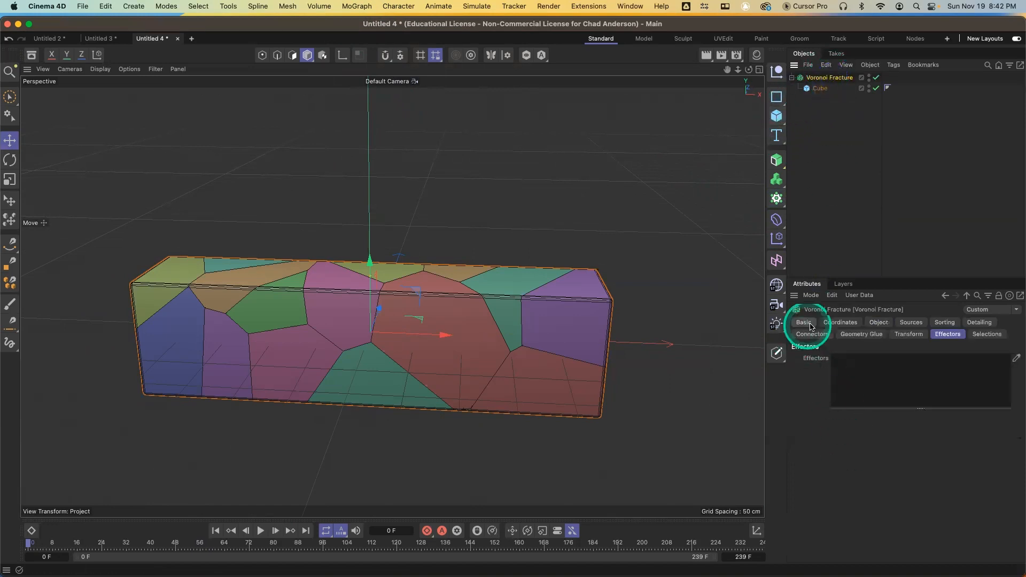
Toggle the fracture's Colorize Fragments and Create N-gon Surfaces options on and off to compare them
{"action": "left_click", "coordinate": [880, 323]}
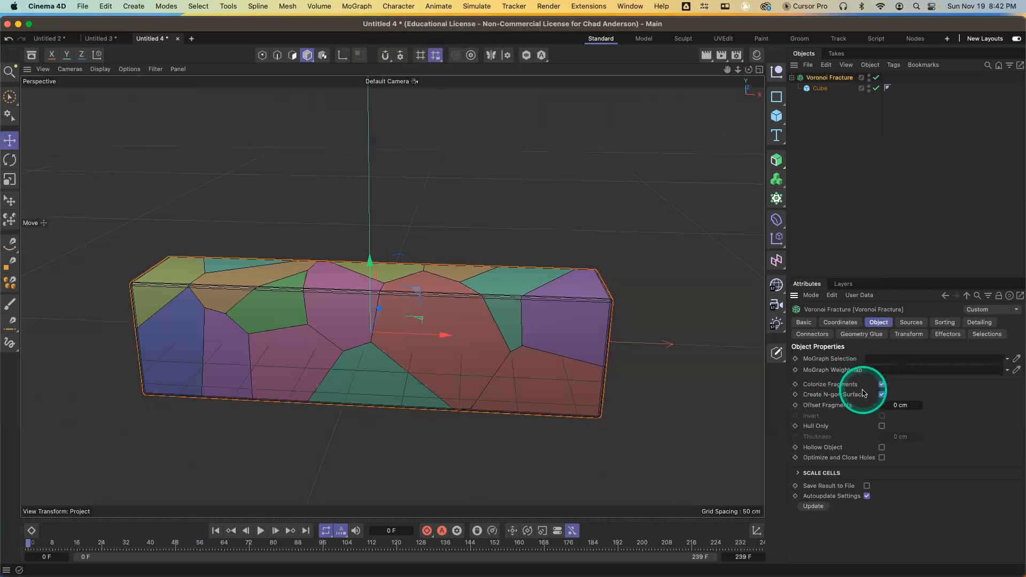
{"action": "left_click", "coordinate": [882, 384]}
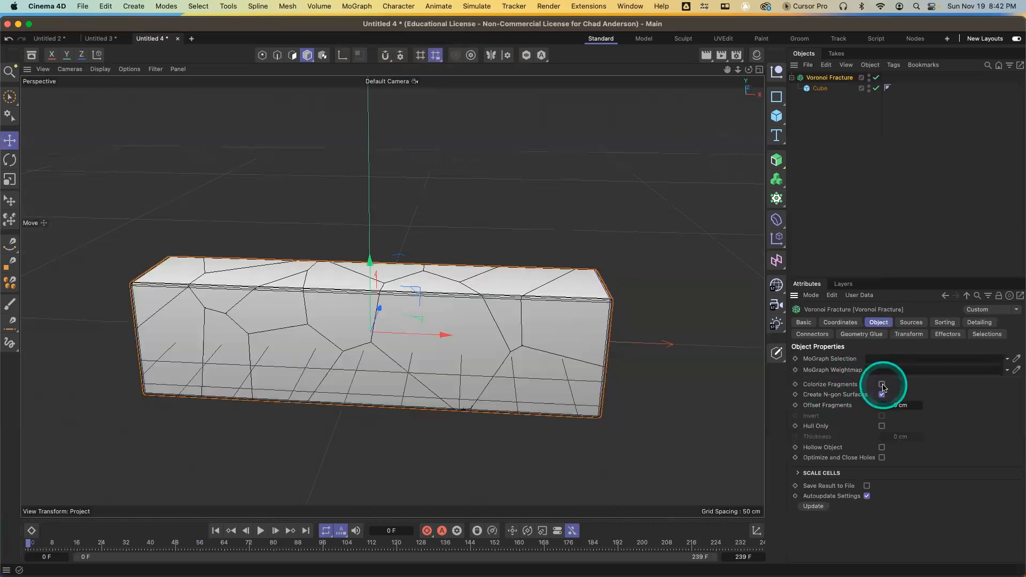
{"action": "left_click", "coordinate": [882, 385]}
{"action": "left_click", "coordinate": [882, 384]}
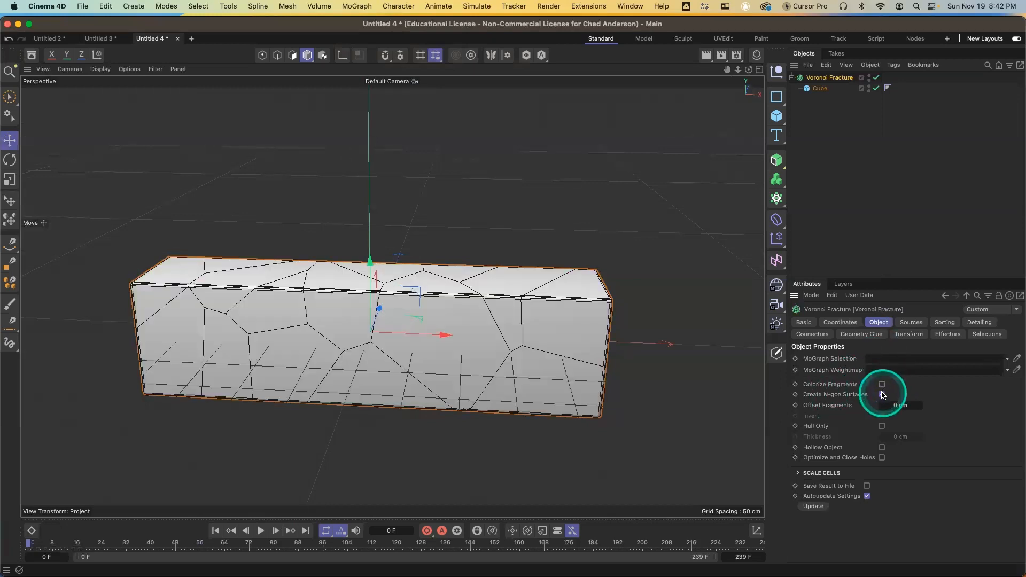
{"action": "left_click", "coordinate": [882, 394]}
{"action": "left_click", "coordinate": [882, 394]}
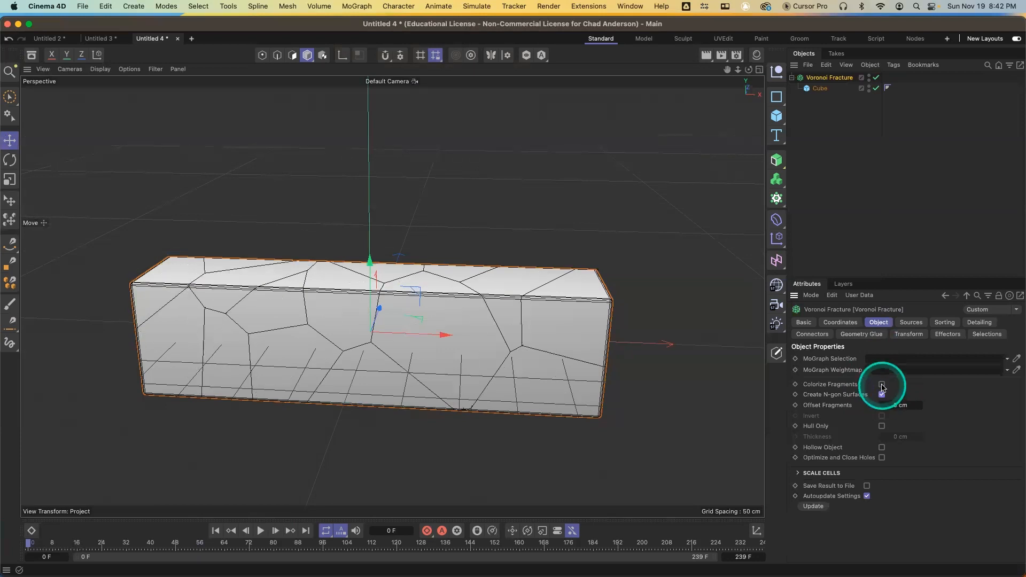
{"action": "left_click", "coordinate": [882, 385]}
{"action": "left_click", "coordinate": [882, 385]}
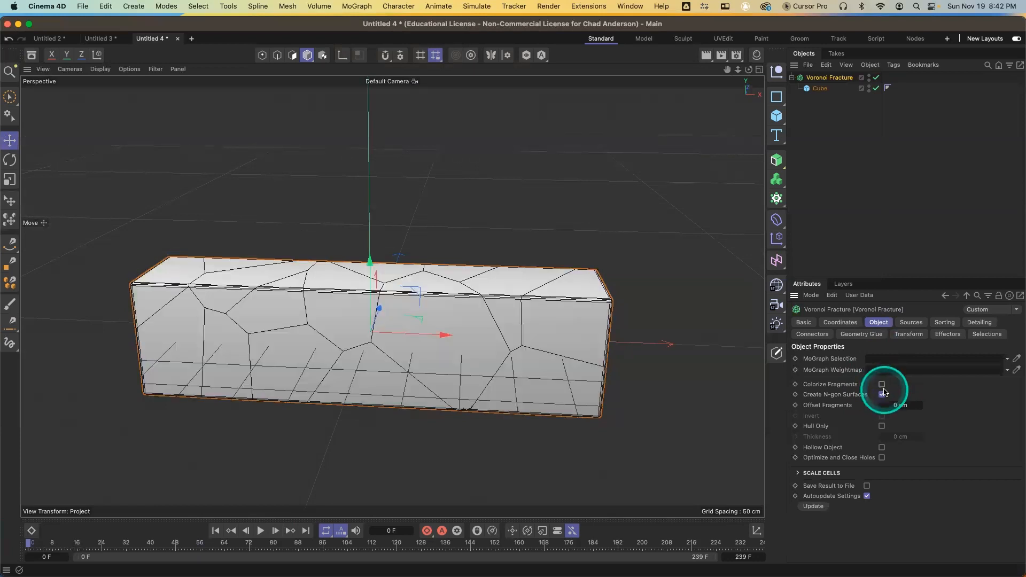
Select the fracture's Point Generator source and raise its Point Amount to 31
{"action": "left_click", "coordinate": [911, 322]}
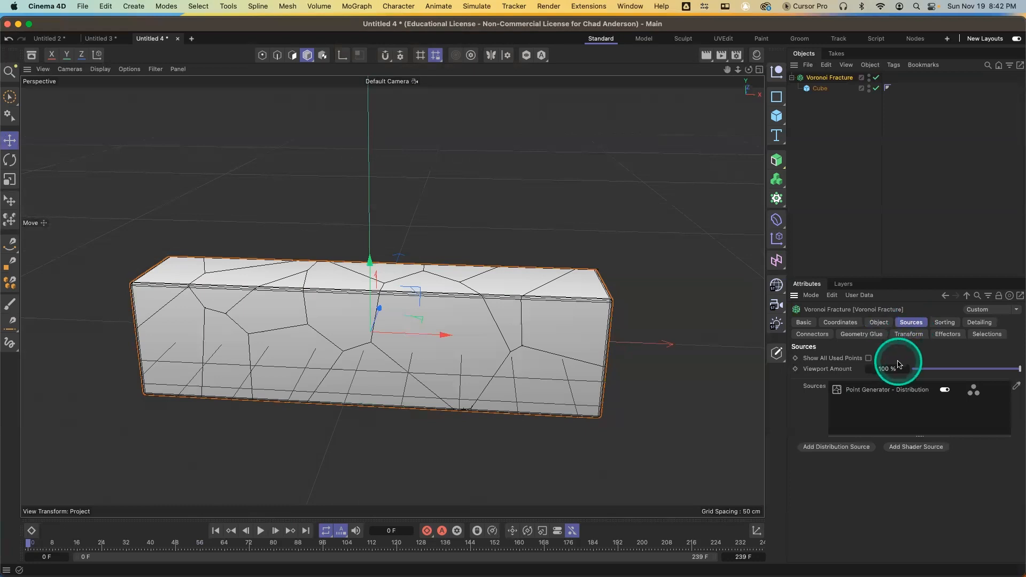
{"action": "left_click", "coordinate": [871, 389]}
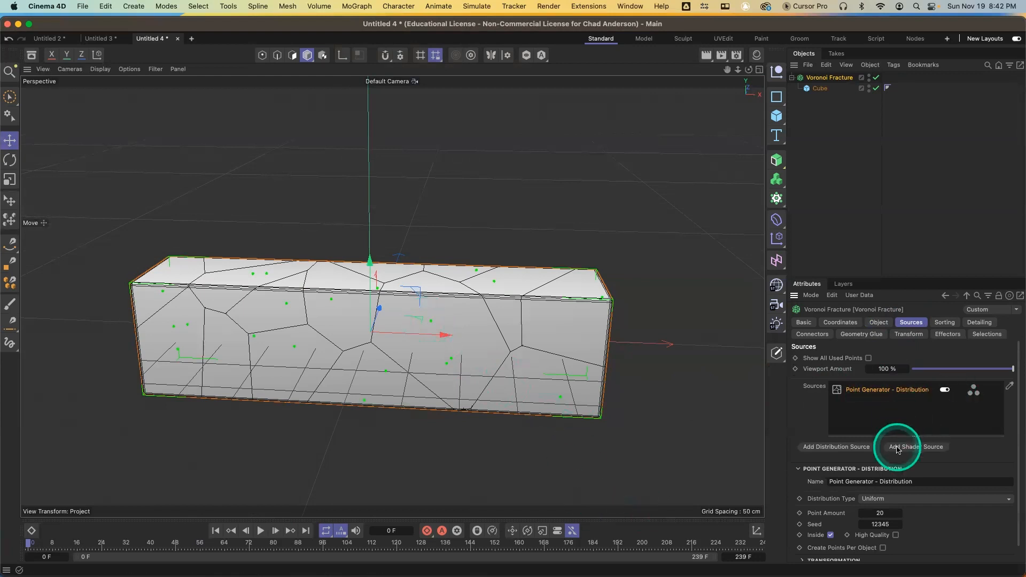
{"action": "left_click", "coordinate": [900, 514]}
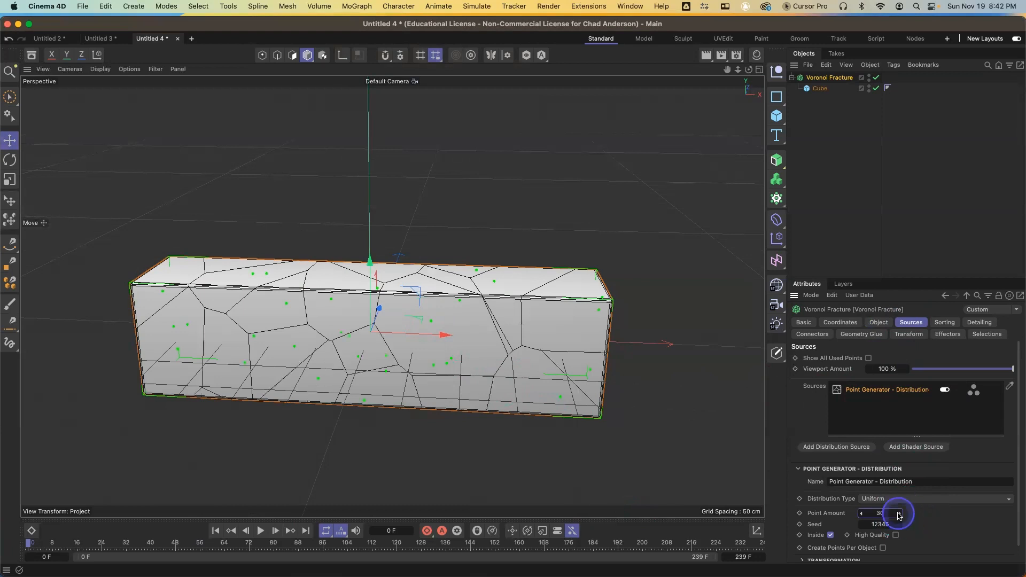
Re-enable Colorize Fragments on the fracture and render the viewport preview
{"action": "left_click", "coordinate": [879, 322]}
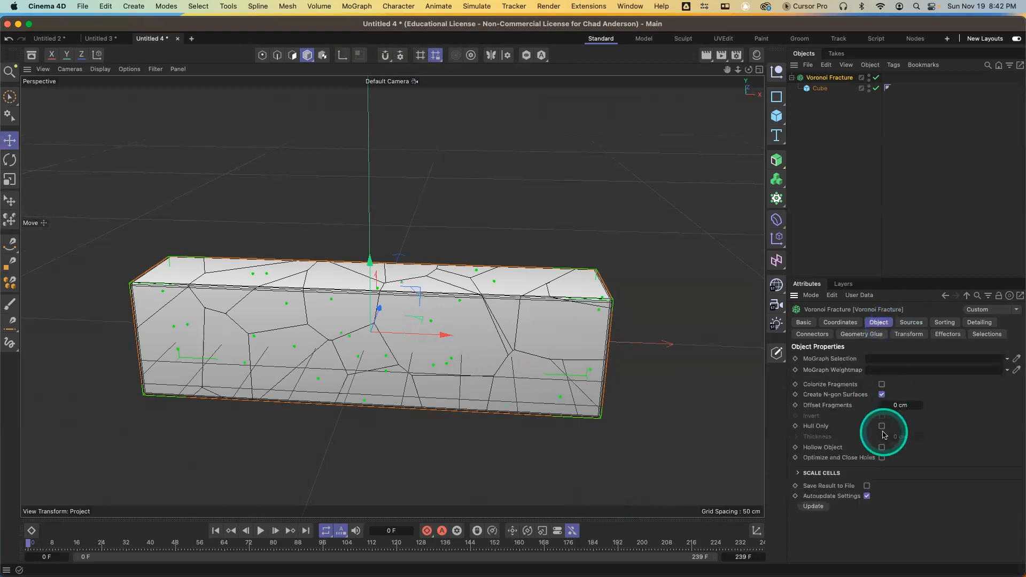
{"action": "left_click", "coordinate": [882, 385]}
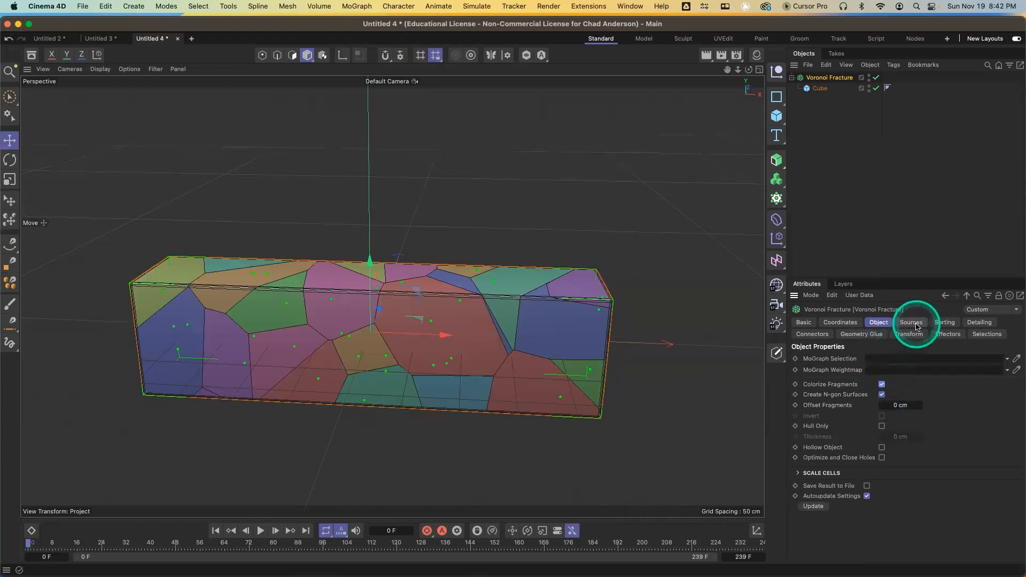
{"action": "key", "text": "super+r"}
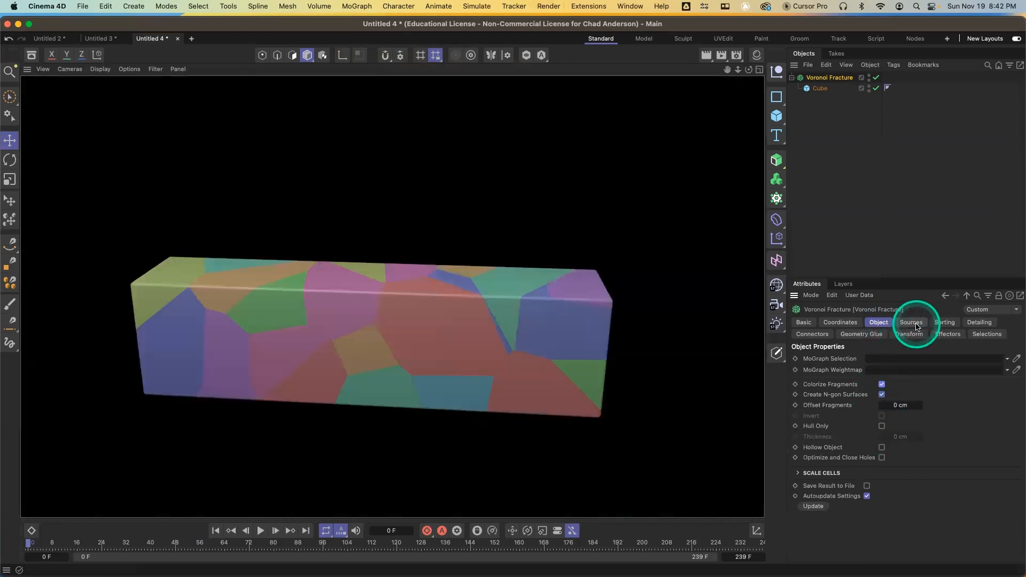
Increase the Point Generator's Point Amount to 195
{"action": "left_click", "coordinate": [912, 324]}
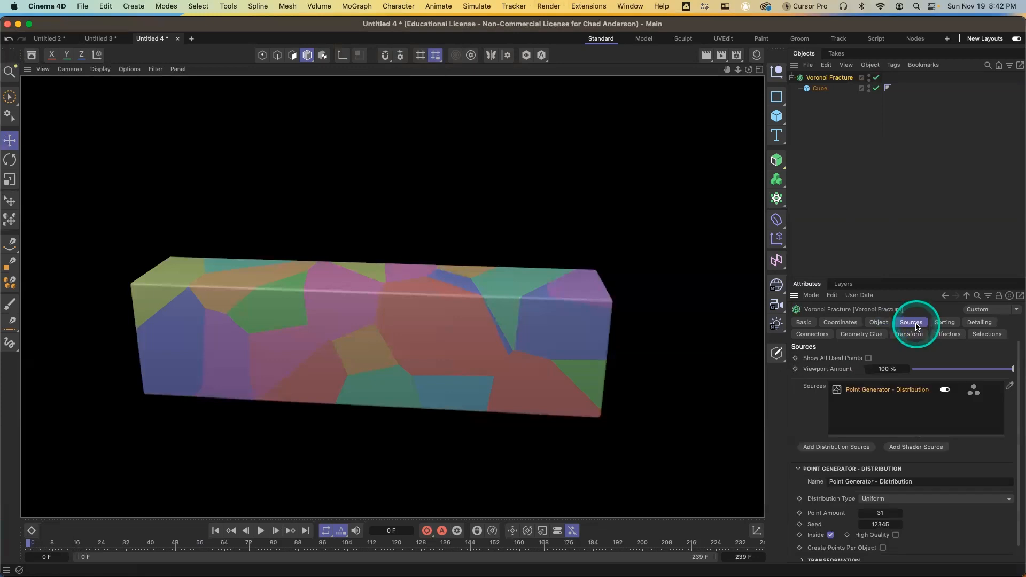
{"action": "left_click", "coordinate": [898, 391]}
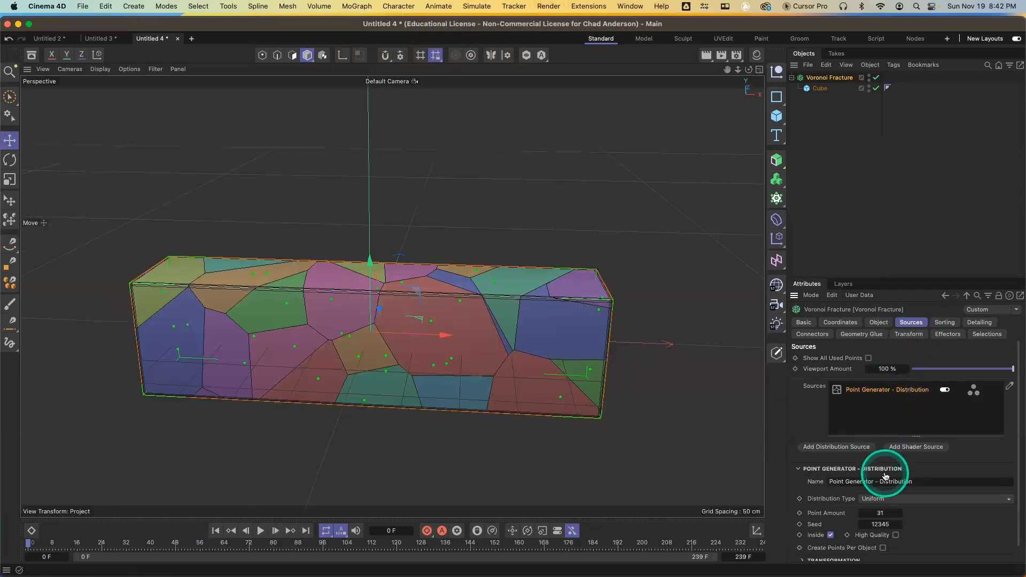
{"action": "mouse_move", "coordinate": [899, 517]}
{"action": "left_mouse_down"}
{"action": "mouse_move", "coordinate": [892, 522]}
{"action": "mouse_move", "coordinate": [902, 517]}
{"action": "left_mouse_up"}
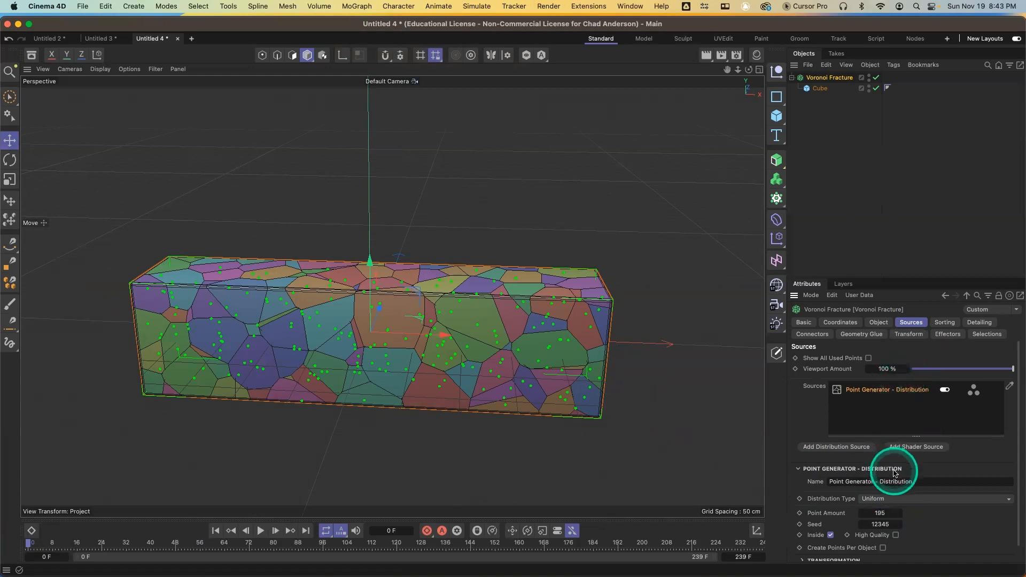
Expand the Point Generator's Transformation section and shift its X position to -3 cm
{"action": "scroll", "coordinate": [894, 470], "scroll_direction": "down", "scroll_amount": 1}
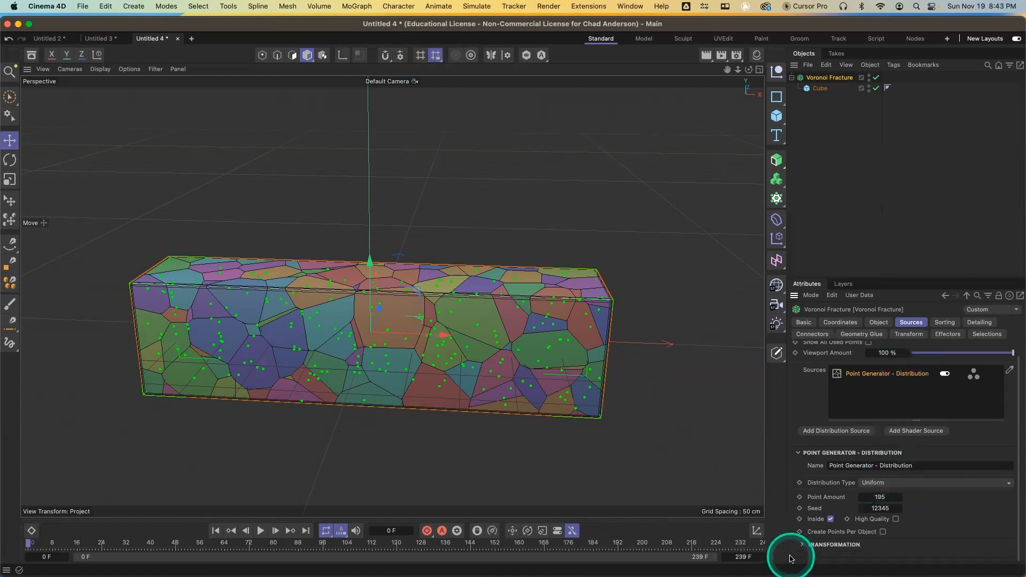
{"action": "left_click", "coordinate": [802, 545]}
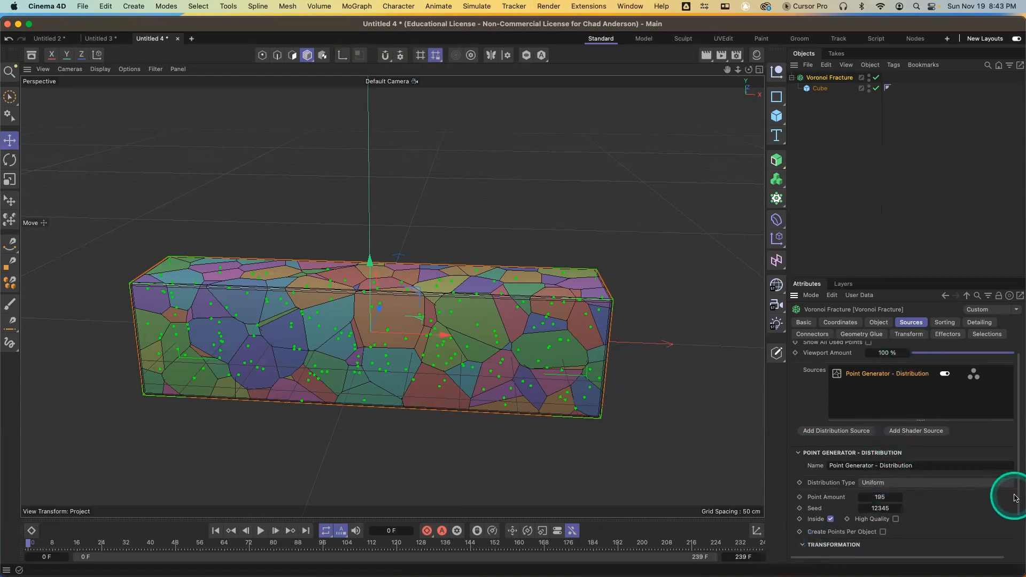
{"action": "scroll", "coordinate": [1020, 503], "scroll_direction": "down", "scroll_amount": 3}
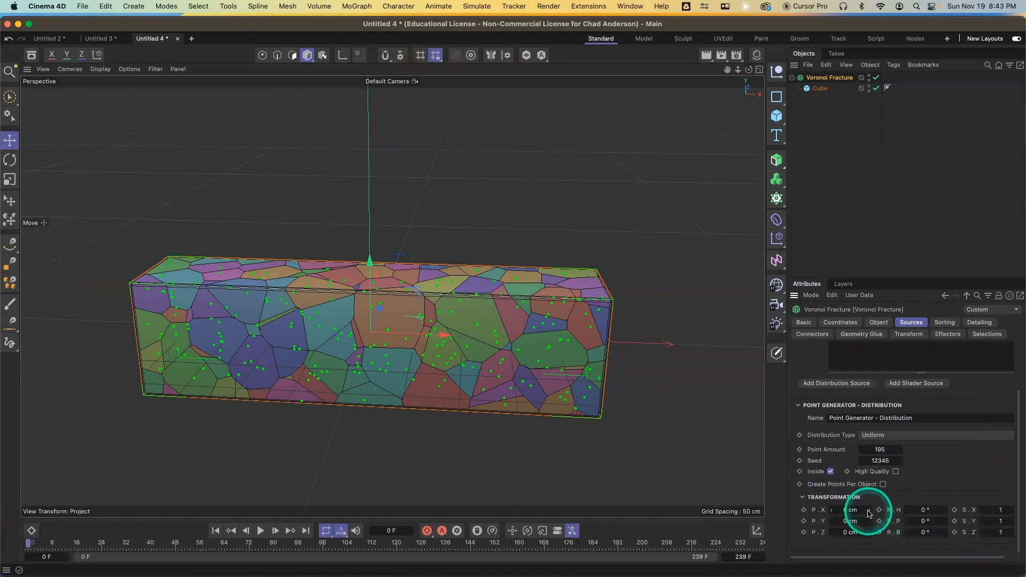
{"action": "left_click_drag", "start_coordinate": [869, 514], "coordinate": [1003, 517]}
Scale the point distribution along X to 3.05
{"action": "left_click", "coordinate": [1000, 508]}
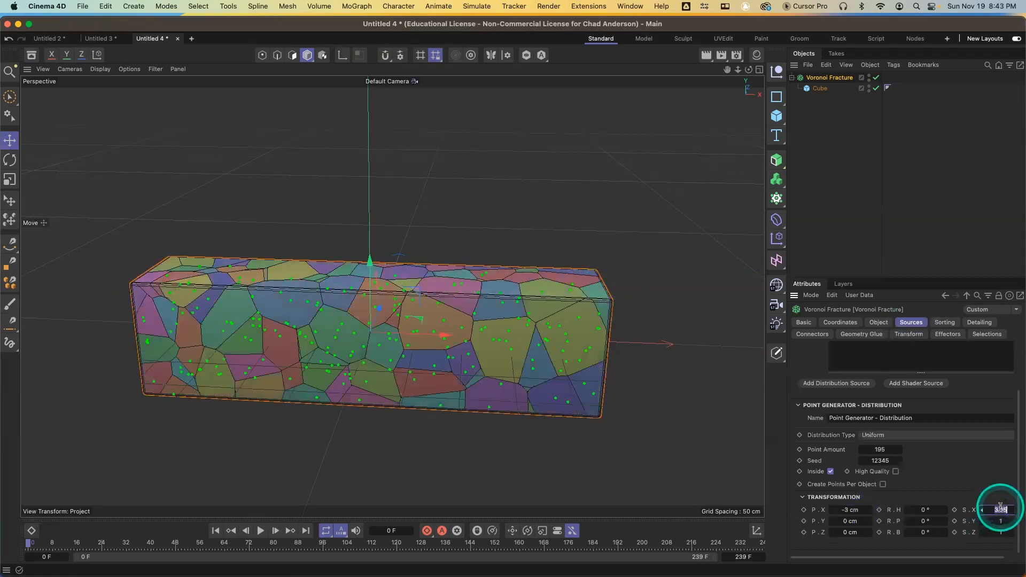
{"action": "key", "text": "Return"}
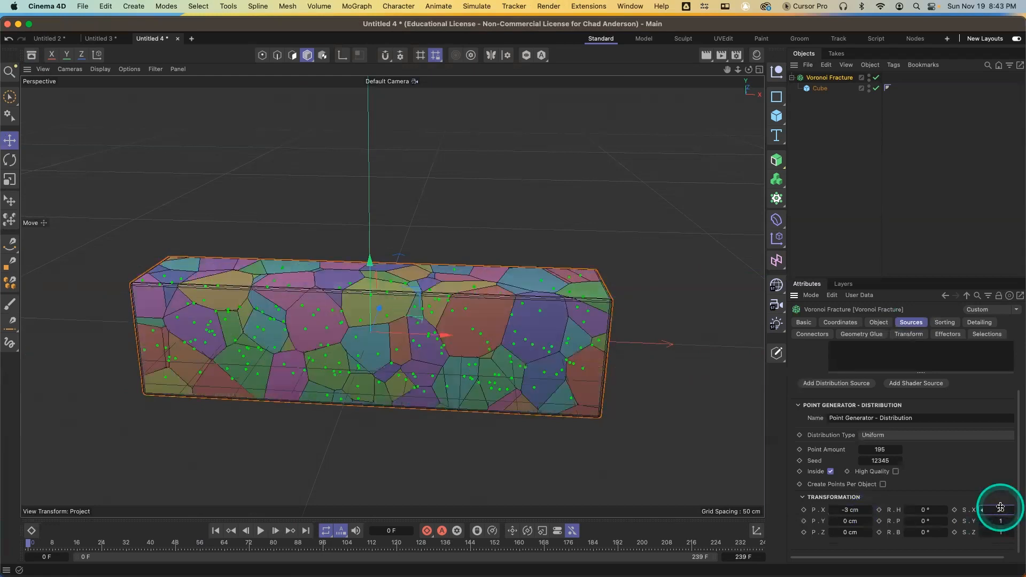
{"action": "key", "text": "super+z"}
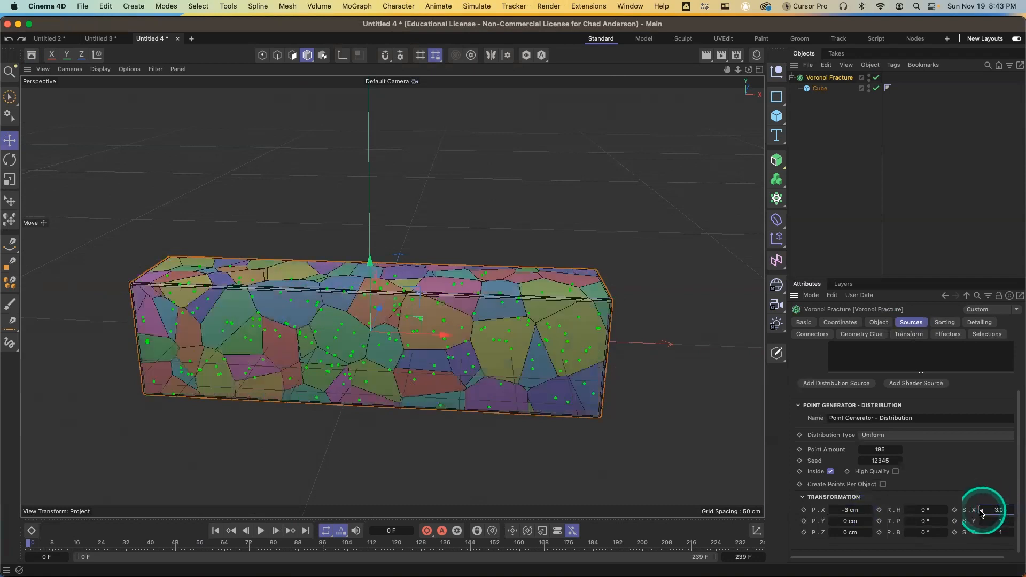
{"action": "left_click_drag", "start_coordinate": [943, 513], "coordinate": [939, 511]}
{"action": "left_click_drag", "start_coordinate": [944, 512], "coordinate": [926, 490]}
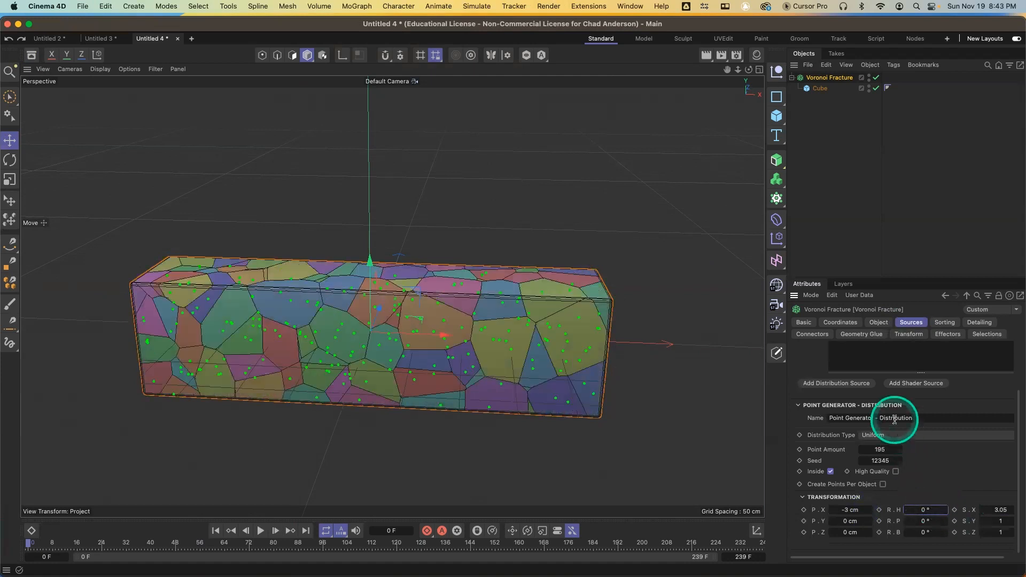
Open the asset browser, search the materials for concrete, and apply a Concrete material to the Voronoi Fracture
{"action": "scroll", "coordinate": [900, 419], "scroll_direction": "up", "scroll_amount": 2}
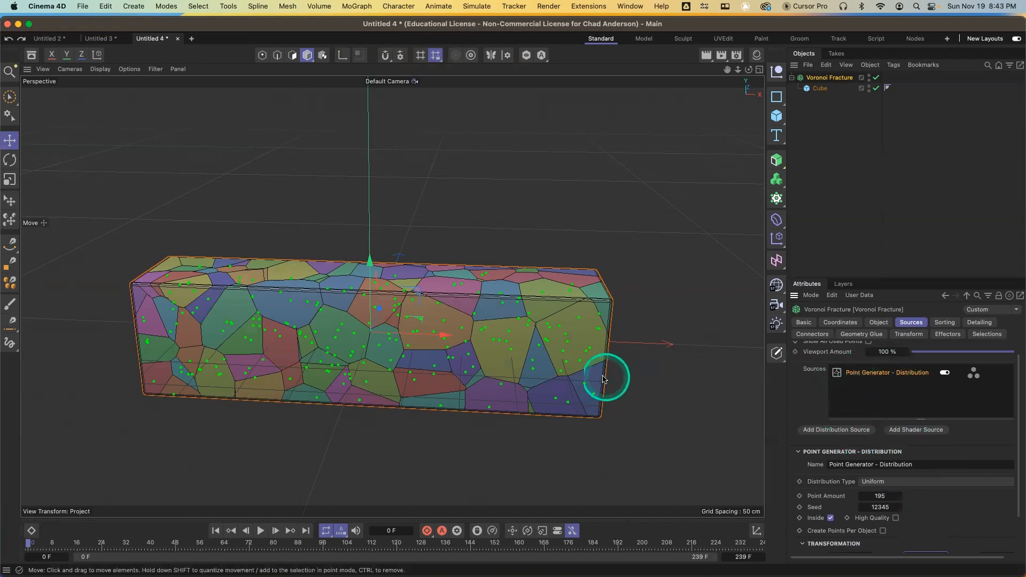
{"action": "left_click", "coordinate": [32, 56]}
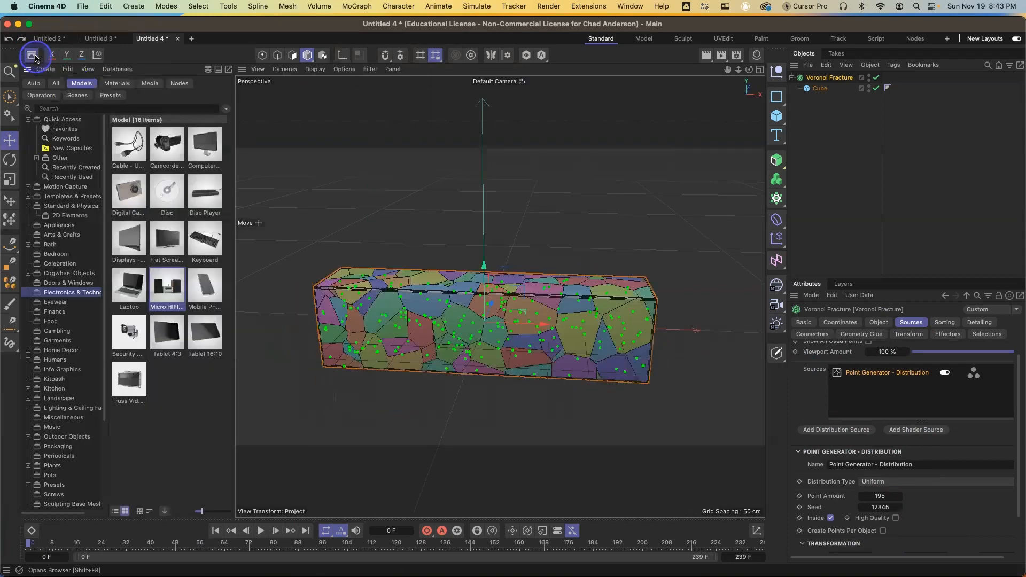
{"action": "left_click", "coordinate": [117, 83]}
{"action": "left_click", "coordinate": [124, 109]}
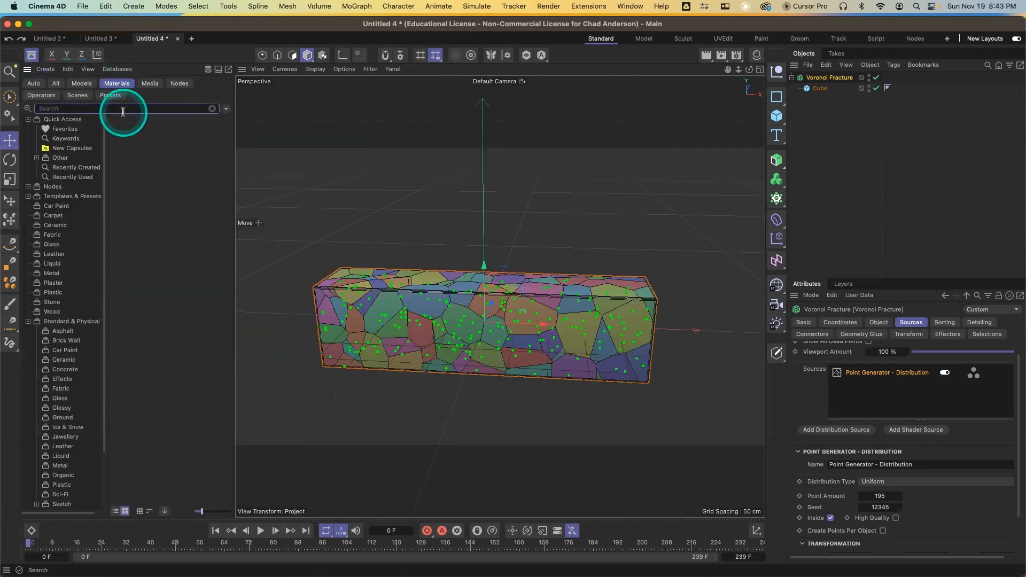
{"action": "type", "text": "concrete"}
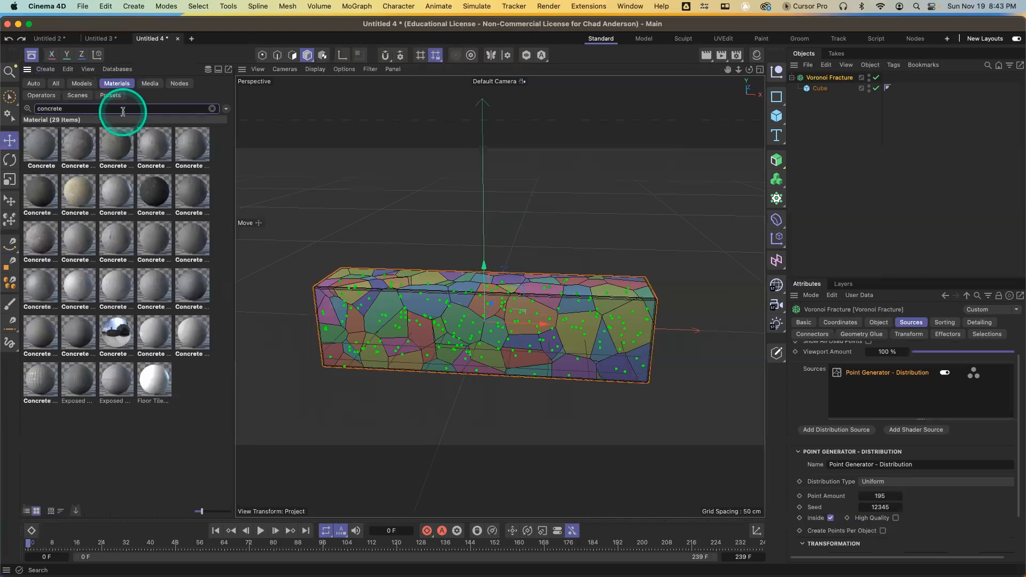
{"action": "left_click_drag", "start_coordinate": [44, 148], "coordinate": [716, 80]}
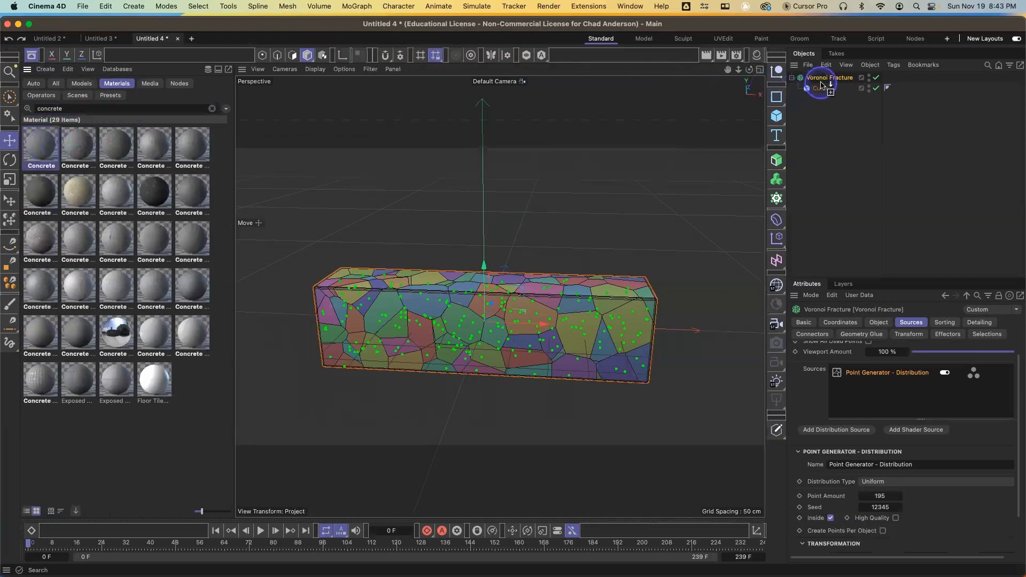
{"action": "left_click_drag", "start_coordinate": [828, 79], "coordinate": [827, 80]}
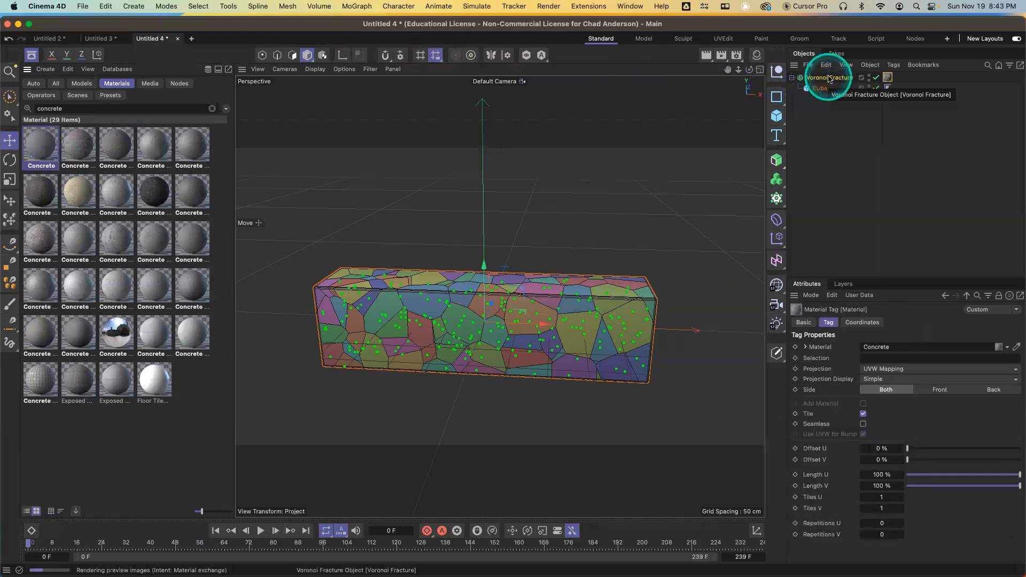
Close the asset browser and render the viewport preview of the concrete-textured box
{"action": "left_click", "coordinate": [32, 54]}
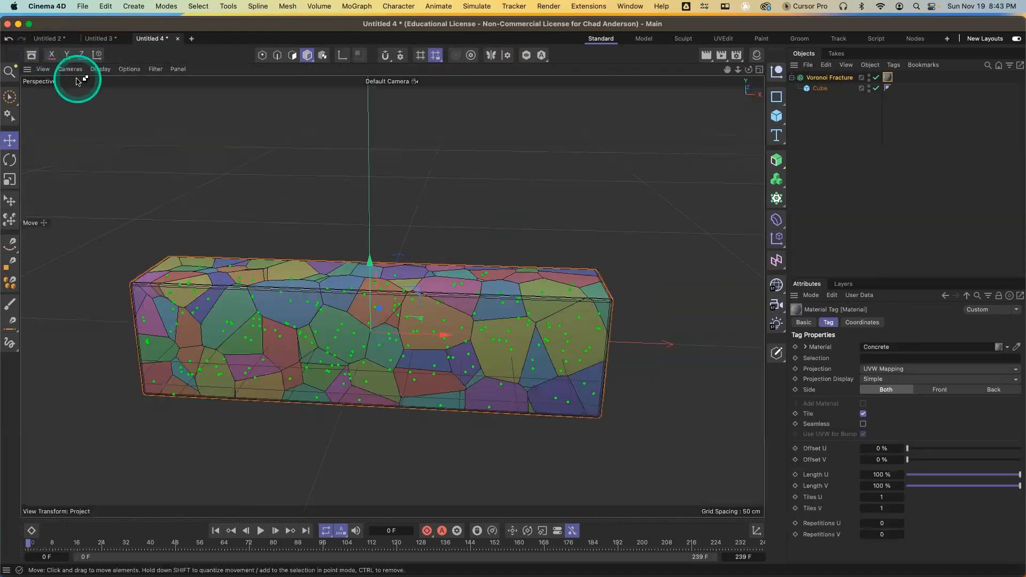
{"action": "key", "text": "ctrl+r"}
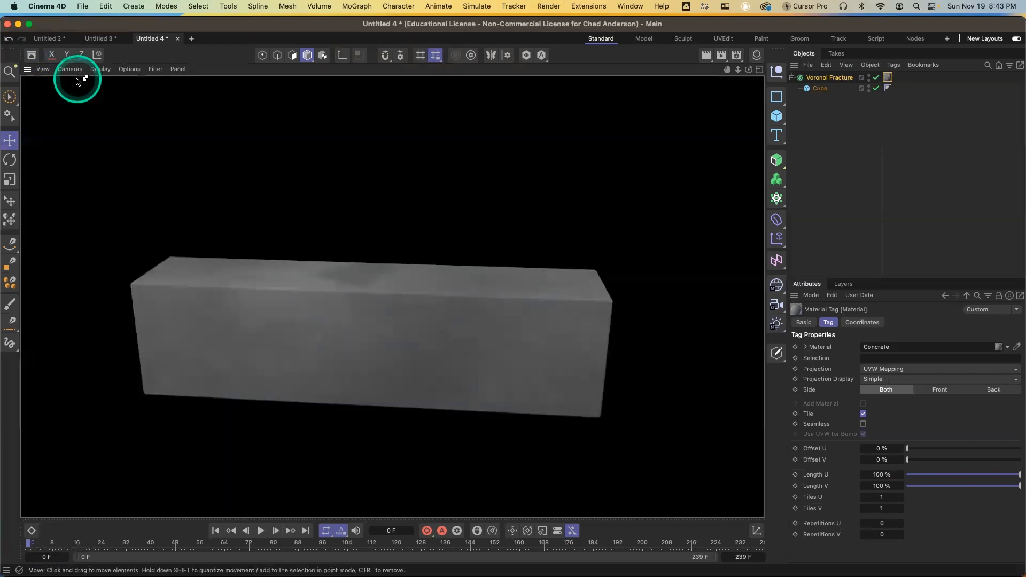
With the Voronoi Fracture selected, add a Random effector from its Effectors settings
{"action": "left_click", "coordinate": [827, 78]}
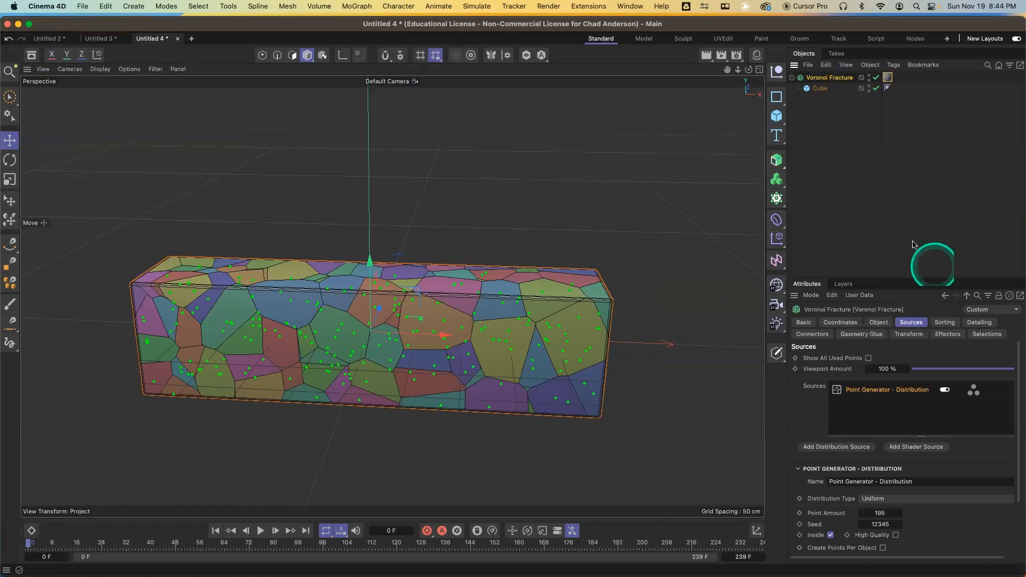
{"action": "left_click", "coordinate": [948, 334]}
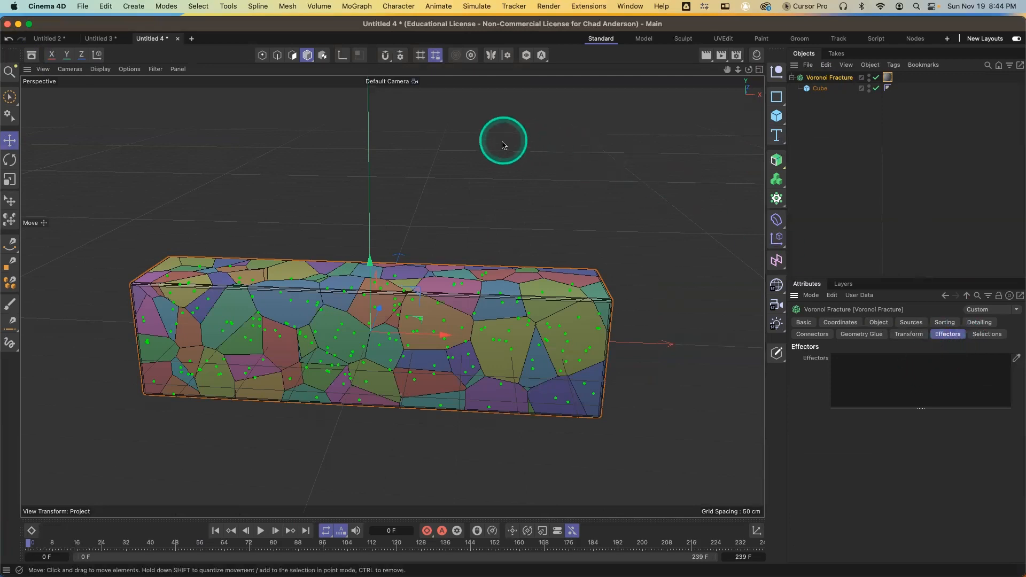
{"action": "left_click", "coordinate": [777, 239]}
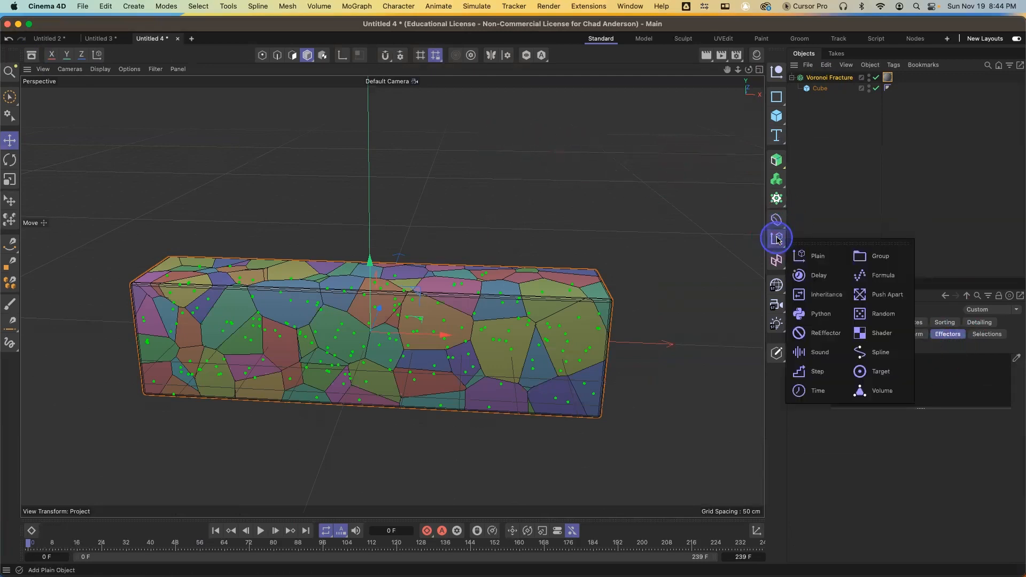
{"action": "left_click", "coordinate": [880, 320]}
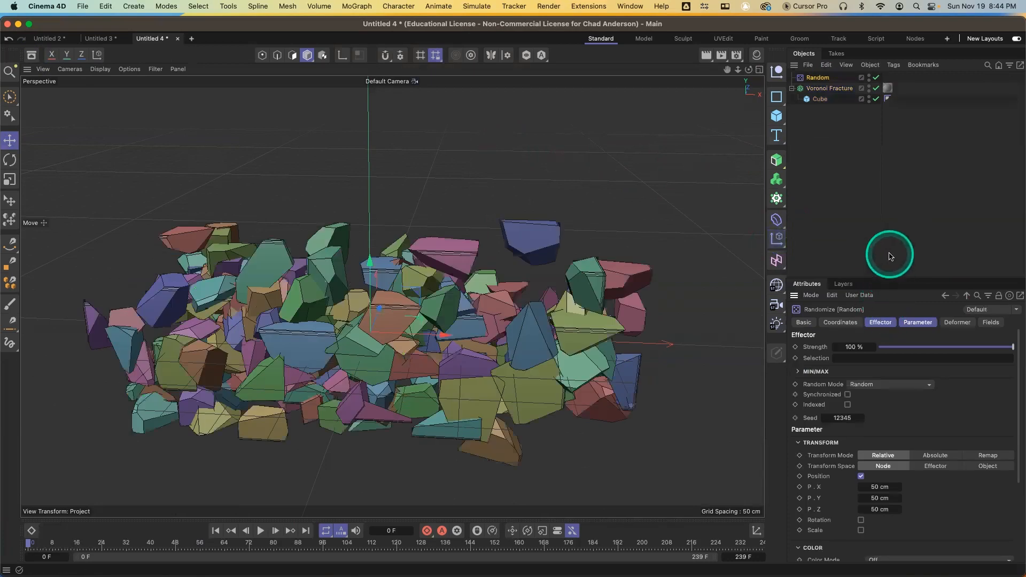
Render the viewport preview and inspect the Cube and the fracture's Effectors list
{"action": "key", "text": "super+r"}
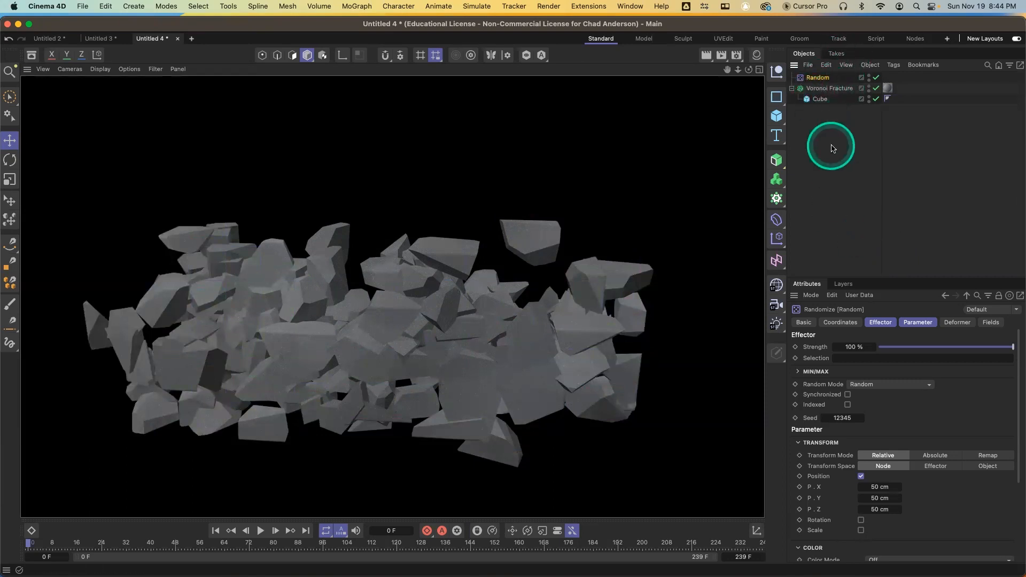
{"action": "left_click", "coordinate": [823, 106]}
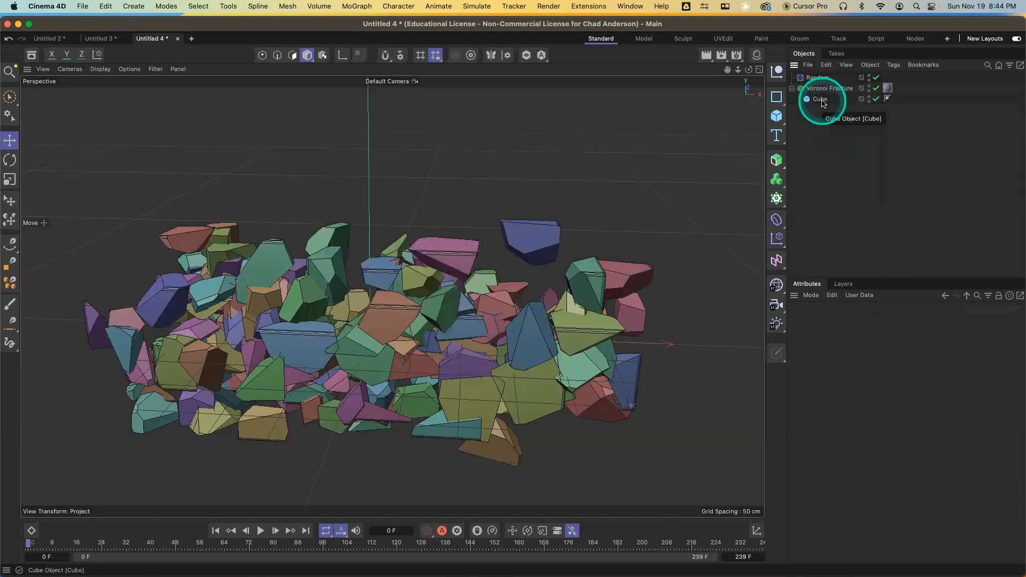
{"action": "left_click", "coordinate": [821, 101]}
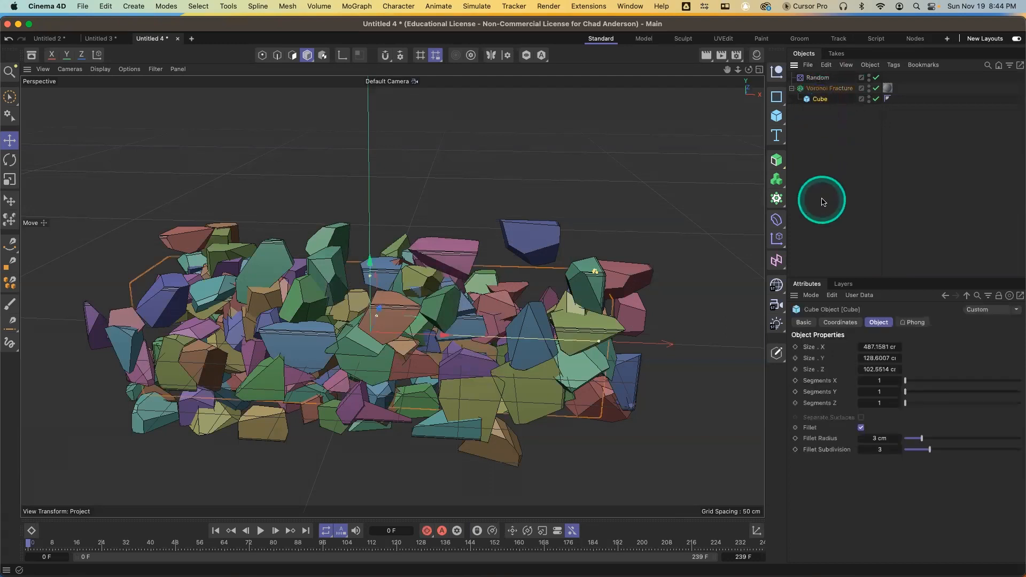
{"action": "right_click", "coordinate": [820, 95]}
{"action": "left_click", "coordinate": [817, 90]}
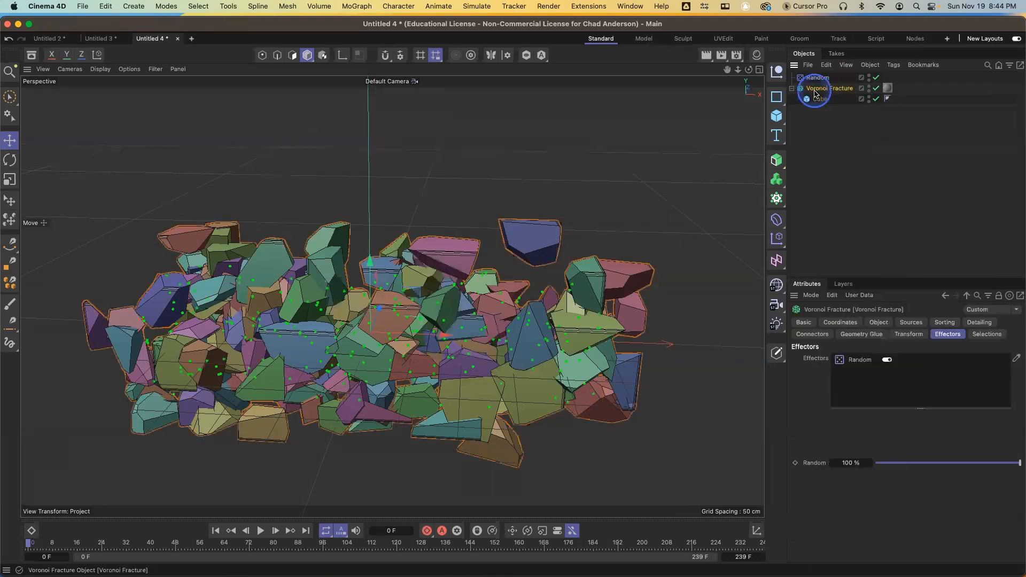
{"action": "left_click", "coordinate": [953, 333]}
{"action": "left_click", "coordinate": [870, 361]}
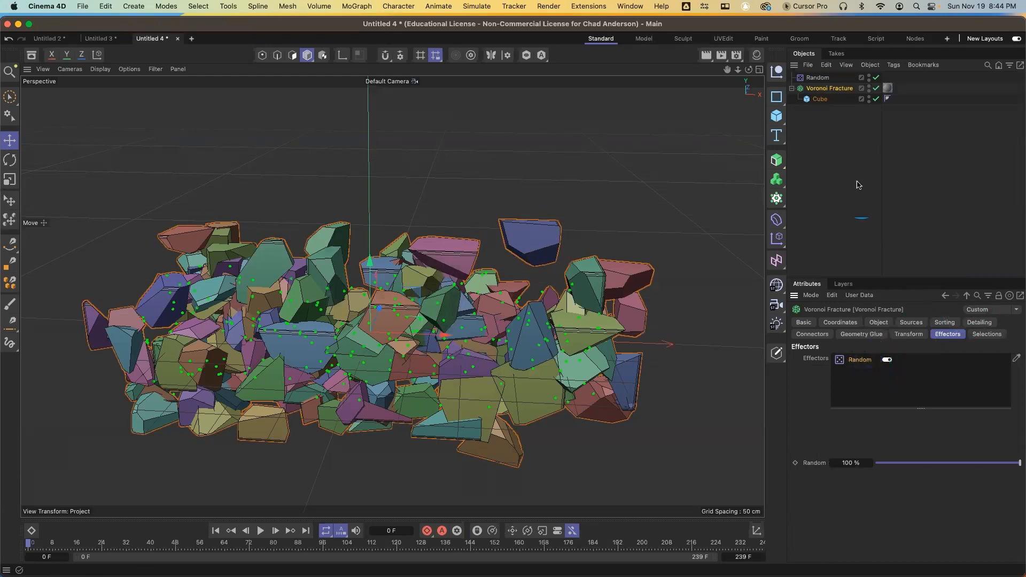
Select the Random effector and add a Linear Field to its Fields list
{"action": "left_click", "coordinate": [828, 78]}
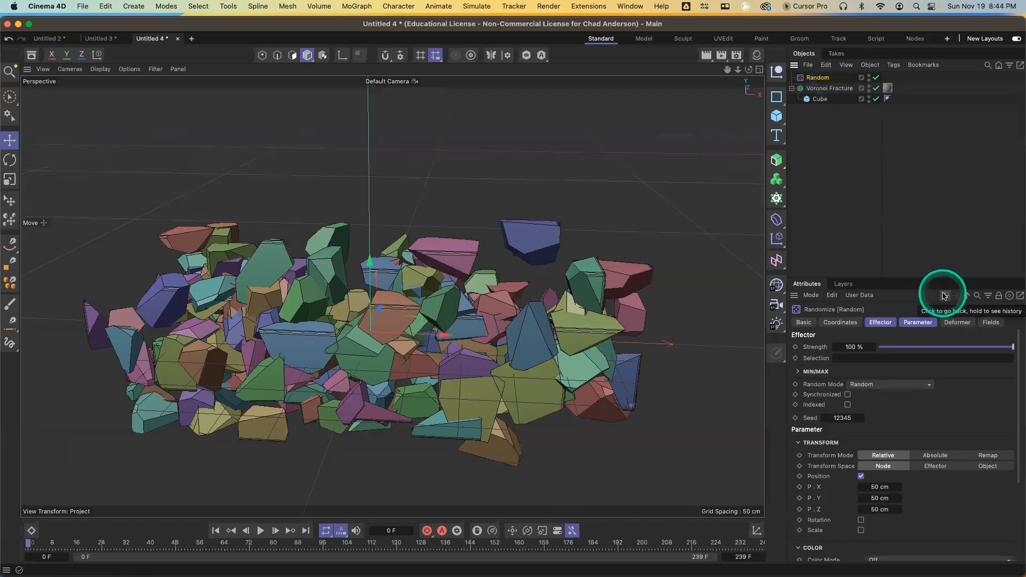
{"action": "left_click", "coordinate": [993, 323]}
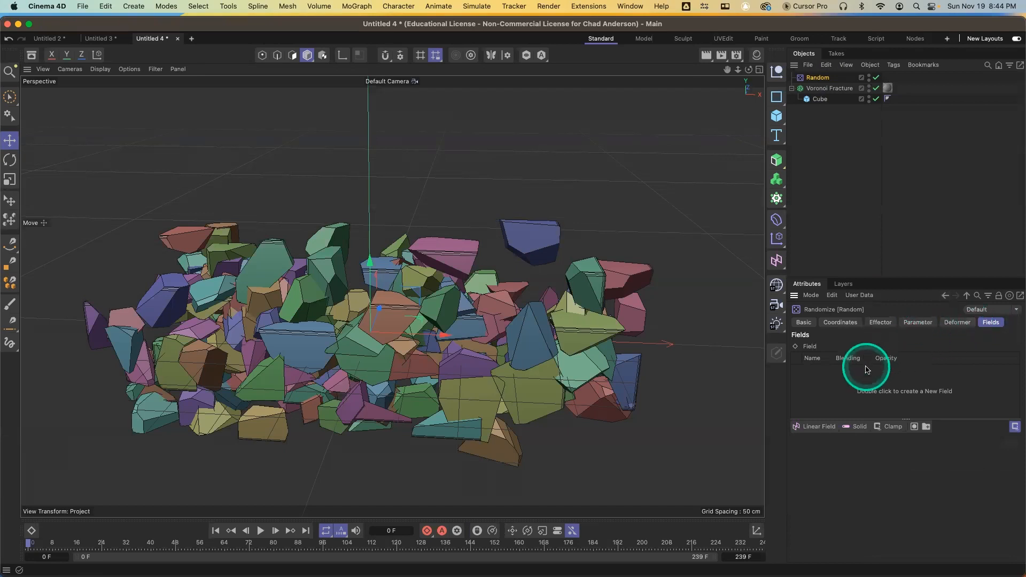
{"action": "left_click", "coordinate": [820, 428]}
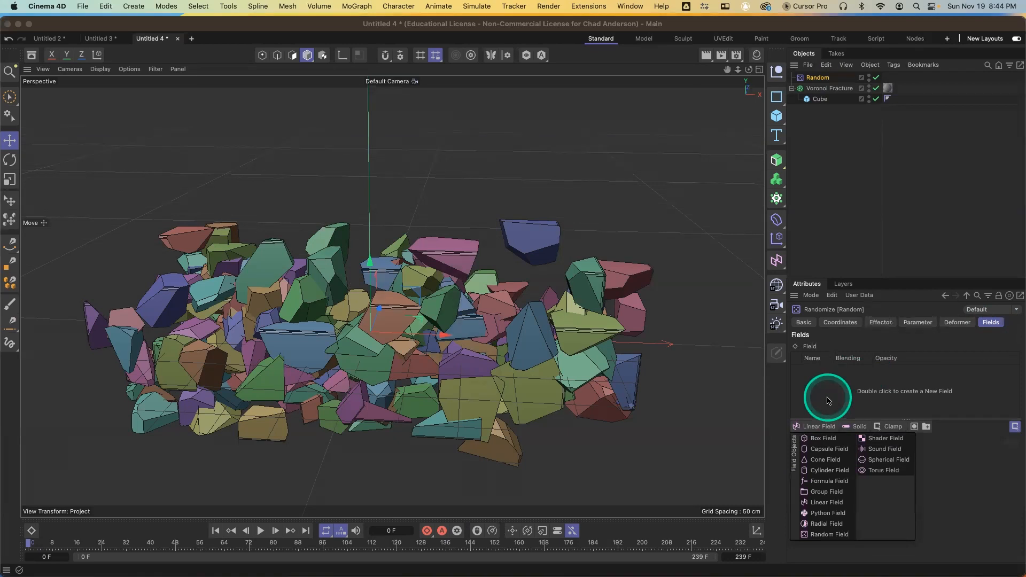
{"action": "left_click", "coordinate": [830, 502]}
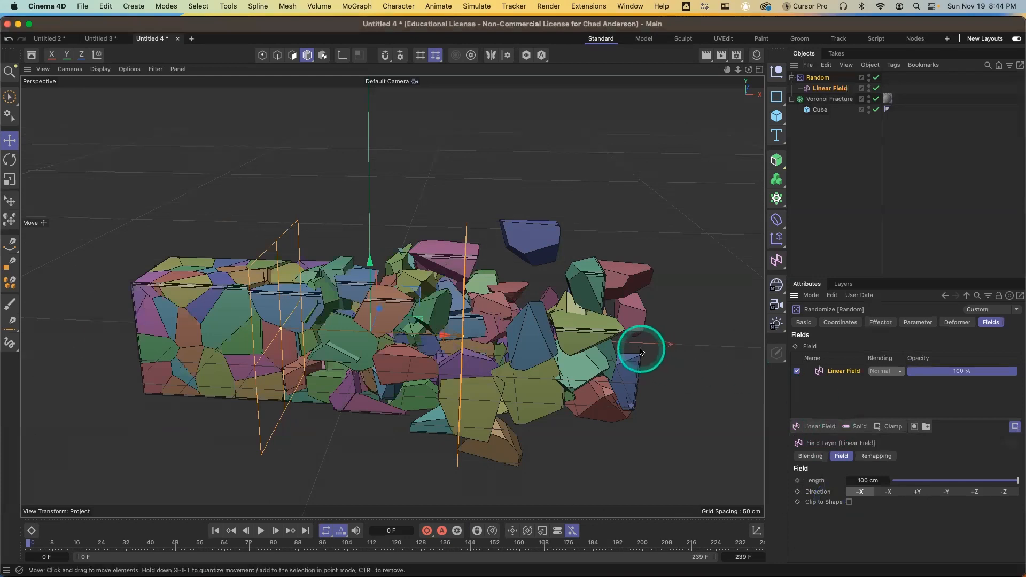
Move and rotate the Linear Field so it sits past the box's left end
{"action": "left_click_drag", "start_coordinate": [442, 335], "coordinate": [315, 330]}
{"action": "key", "text": "r"}
{"action": "mouse_move", "coordinate": [264, 305]}
{"action": "left_mouse_down"}
{"action": "mouse_move", "coordinate": [228, 247]}
{"action": "mouse_move", "coordinate": [243, 278]}
{"action": "mouse_move", "coordinate": [270, 289]}
{"action": "left_mouse_up"}
{"action": "key", "text": "e"}
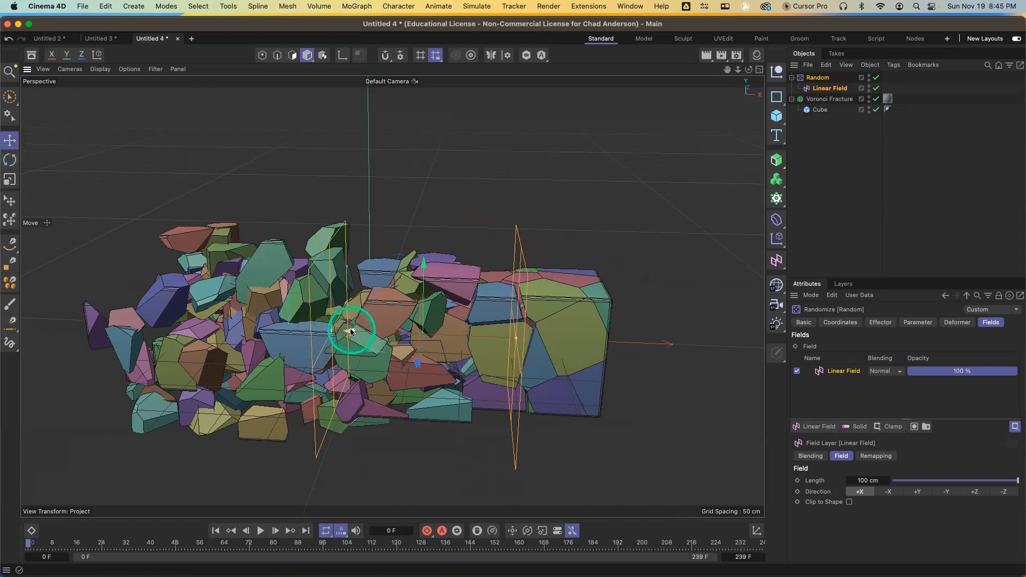
{"action": "left_click_drag", "start_coordinate": [355, 328], "coordinate": [56, 304]}
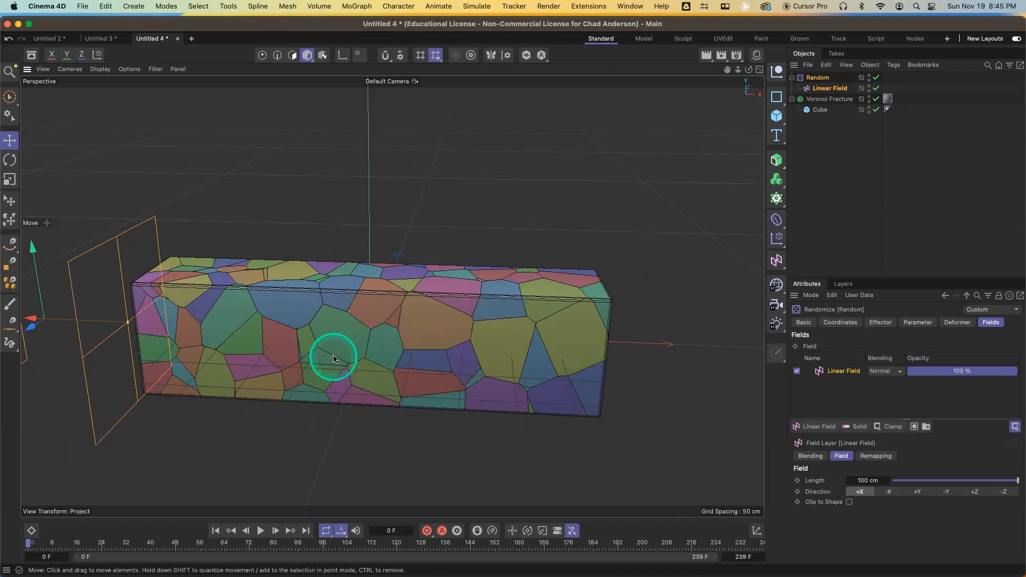
Orbit the view and move the Linear Field onto the box's left end so fragments break off
{"action": "left_click_drag", "start_coordinate": [334, 358], "coordinate": [341, 401], "text": "alt"}
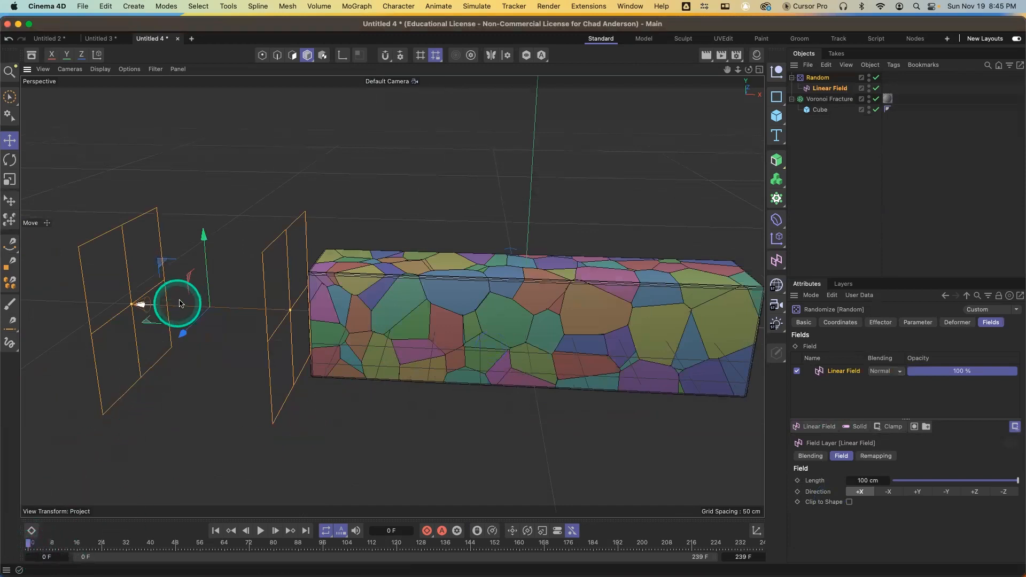
{"action": "left_click_drag", "start_coordinate": [144, 306], "coordinate": [259, 357]}
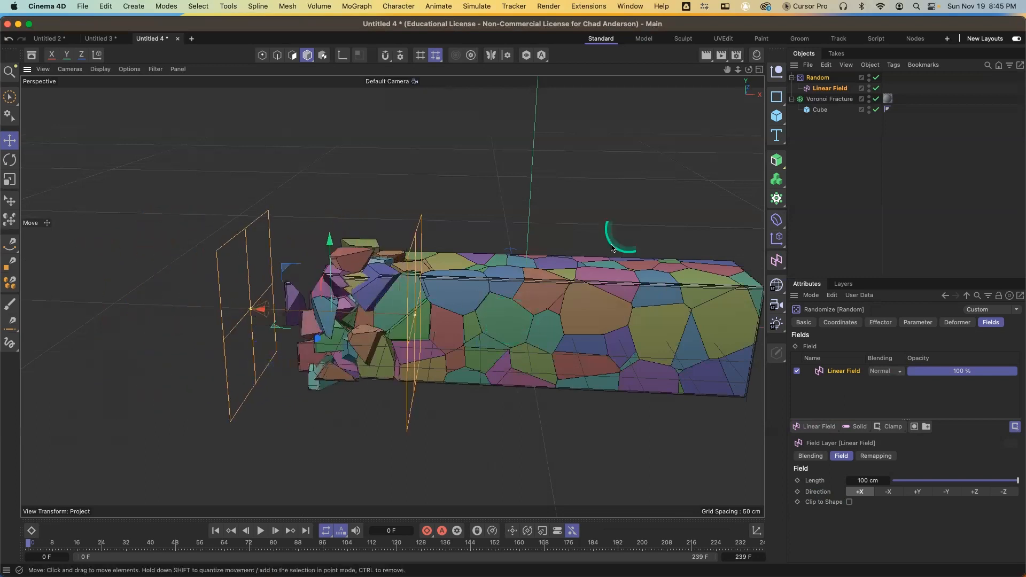
Enable Rotation on the Random effector and set P.Y to 788 cm, R.H 98°, R.P 116°, R.B 232°
{"action": "left_click", "coordinate": [828, 77]}
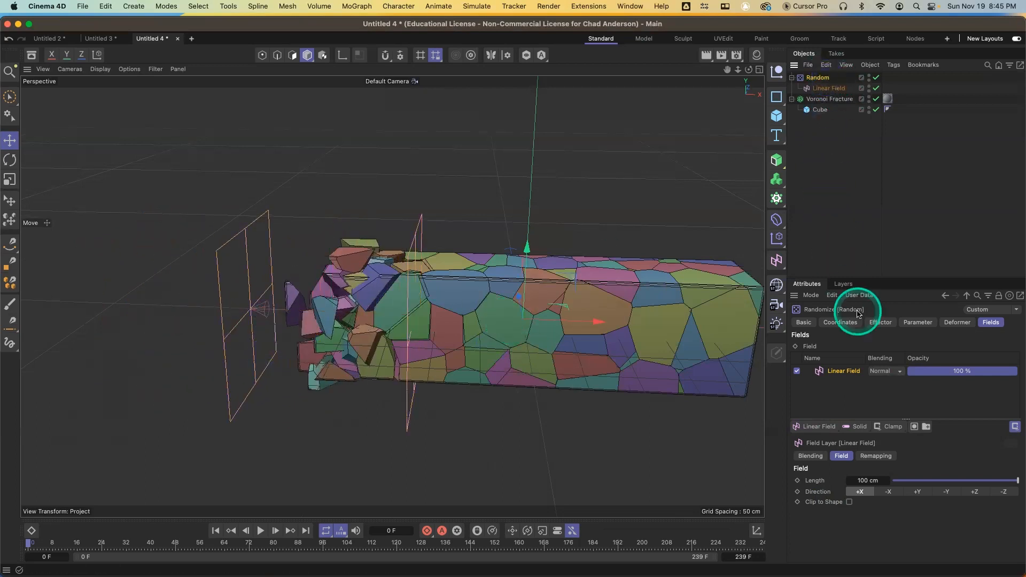
{"action": "left_click", "coordinate": [920, 323]}
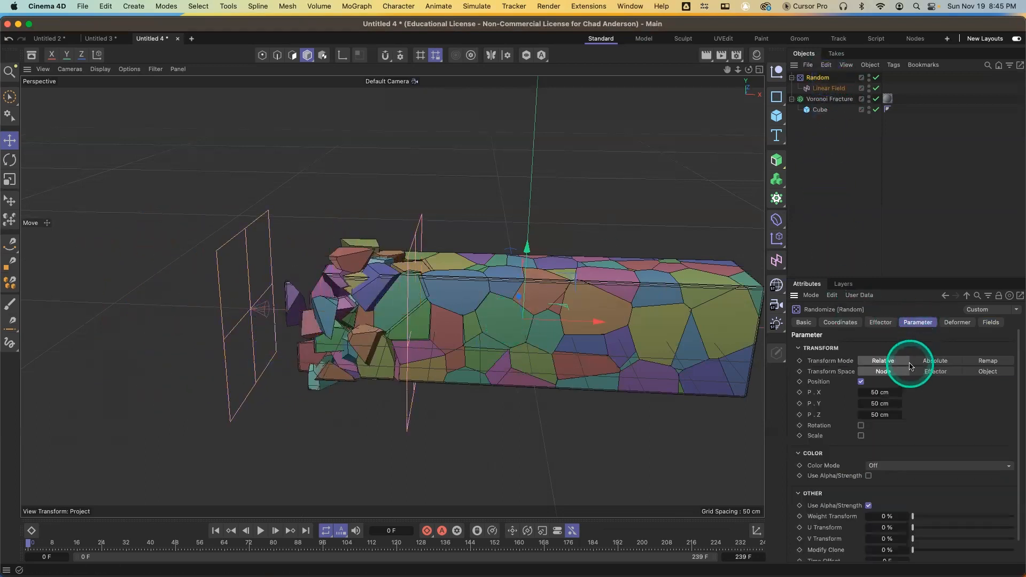
{"action": "left_click", "coordinate": [861, 426]}
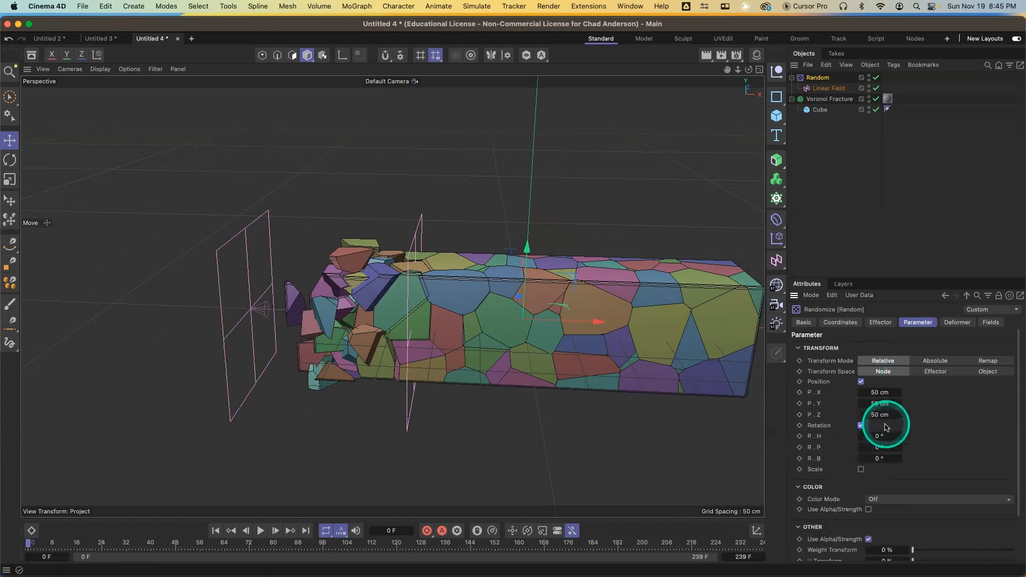
{"action": "left_click_drag", "start_coordinate": [899, 439], "coordinate": [915, 402]}
{"action": "left_click", "coordinate": [900, 460]}
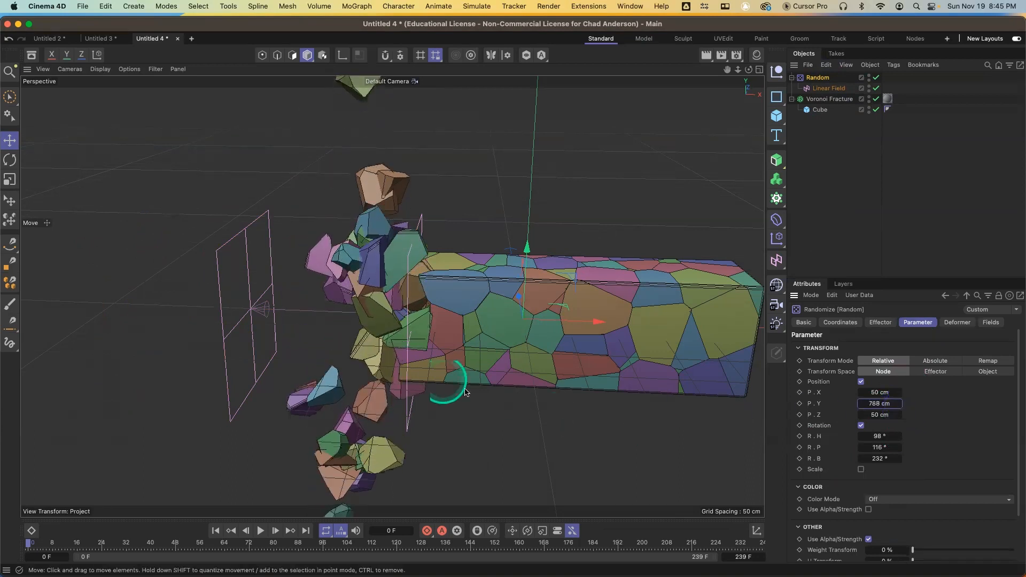
Sweep the Linear Field through the box and then place it just left of the box's end
{"action": "left_click", "coordinate": [822, 90]}
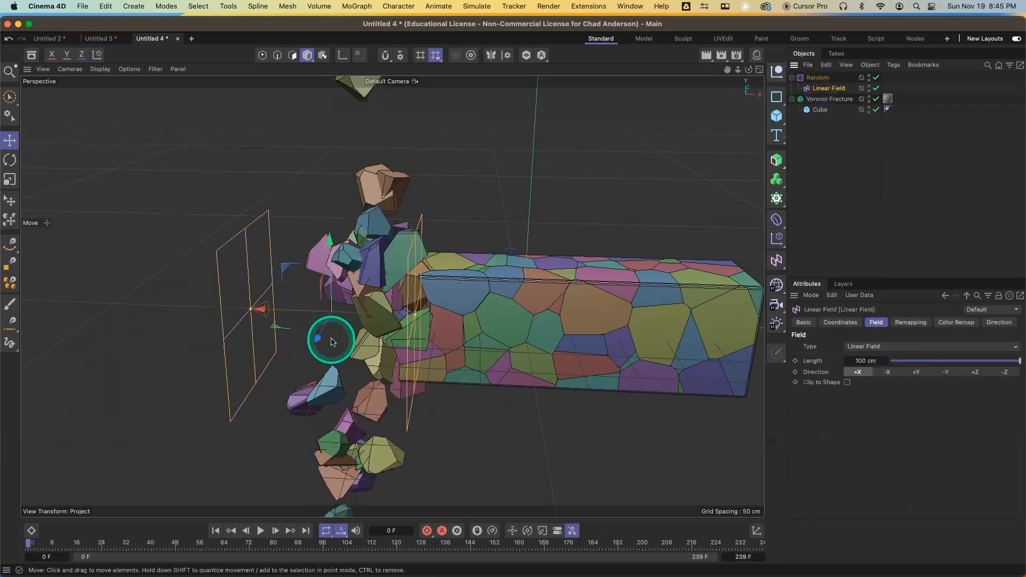
{"action": "left_click_drag", "start_coordinate": [260, 312], "coordinate": [331, 310]}
{"action": "left_click_drag", "start_coordinate": [433, 309], "coordinate": [477, 314]}
{"action": "left_click_drag", "start_coordinate": [543, 313], "coordinate": [568, 321]}
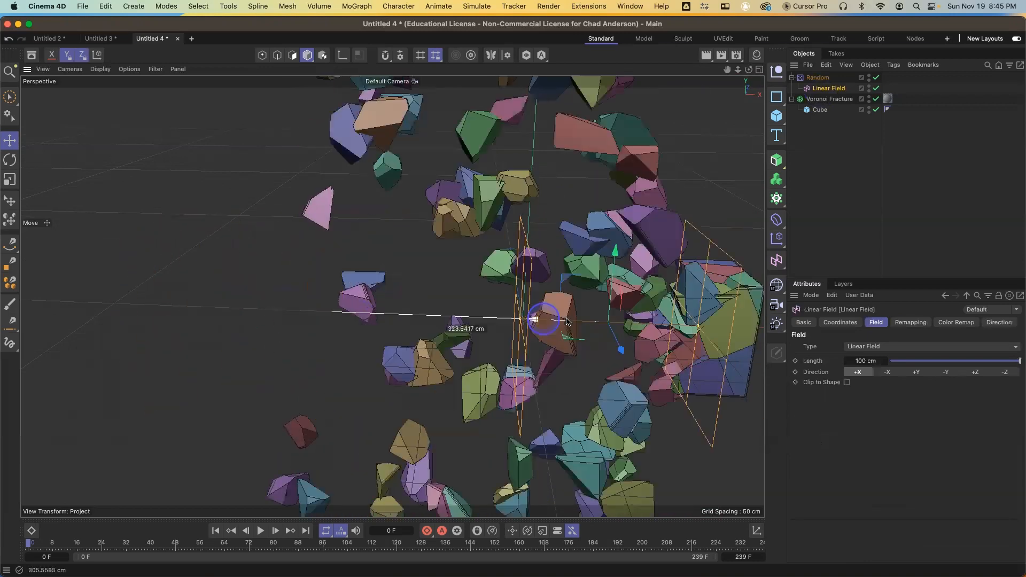
{"action": "left_click_drag", "start_coordinate": [394, 327], "coordinate": [161, 320]}
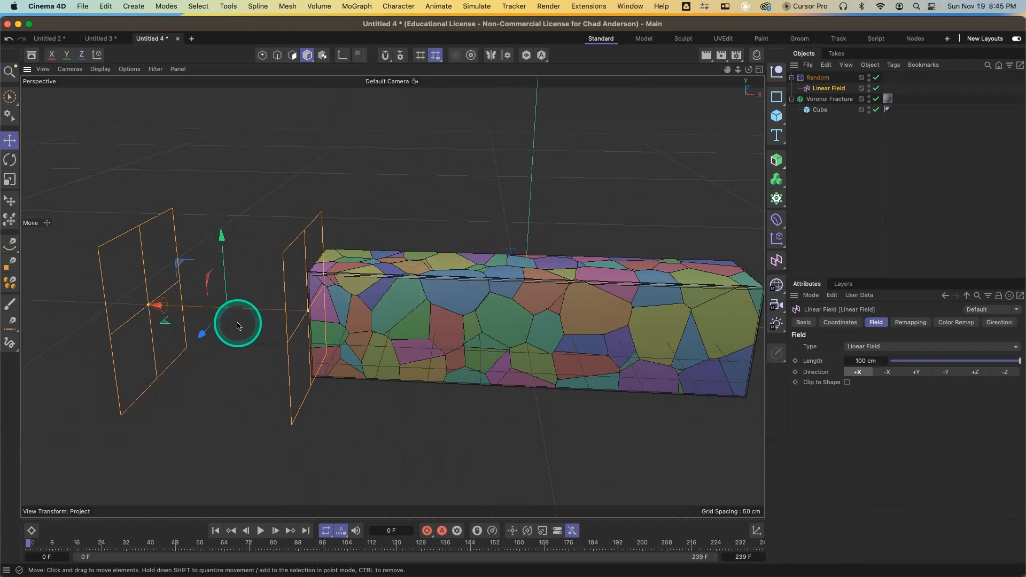
Rotate the Linear Field to flip its direction toward the box
{"action": "key", "text": "r"}
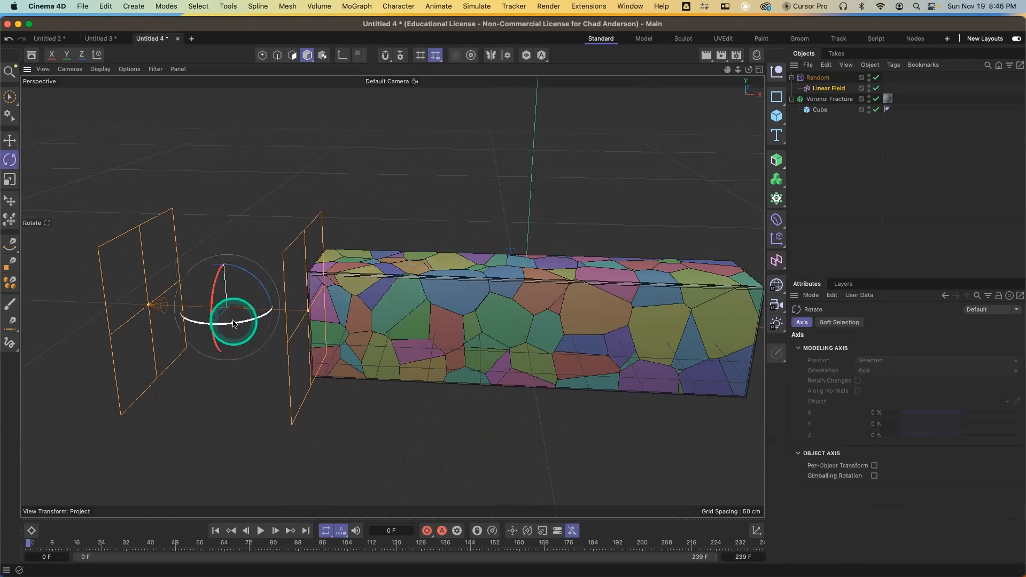
{"action": "left_click_drag", "start_coordinate": [231, 327], "coordinate": [214, 279]}
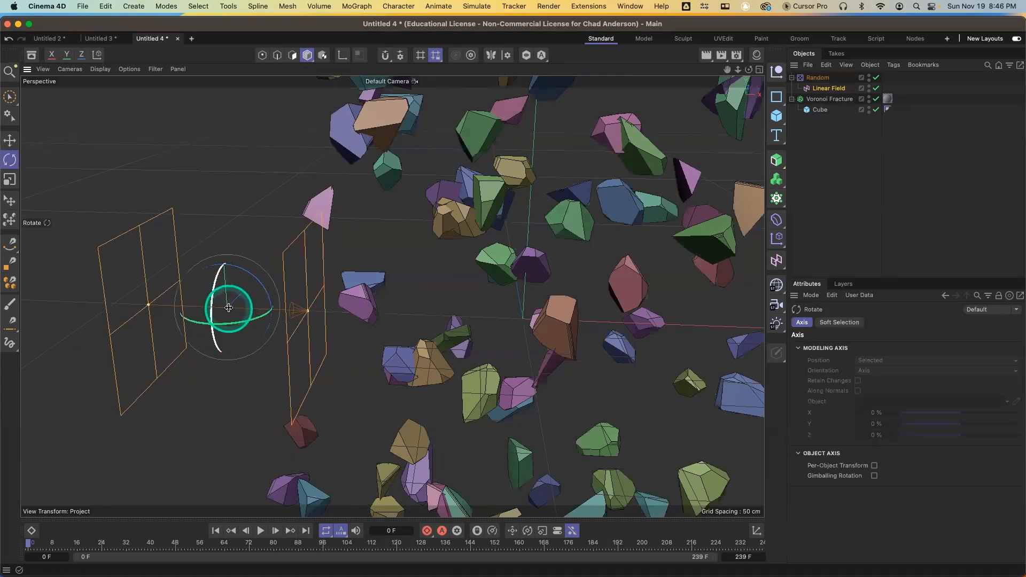
{"action": "key", "text": "e"}
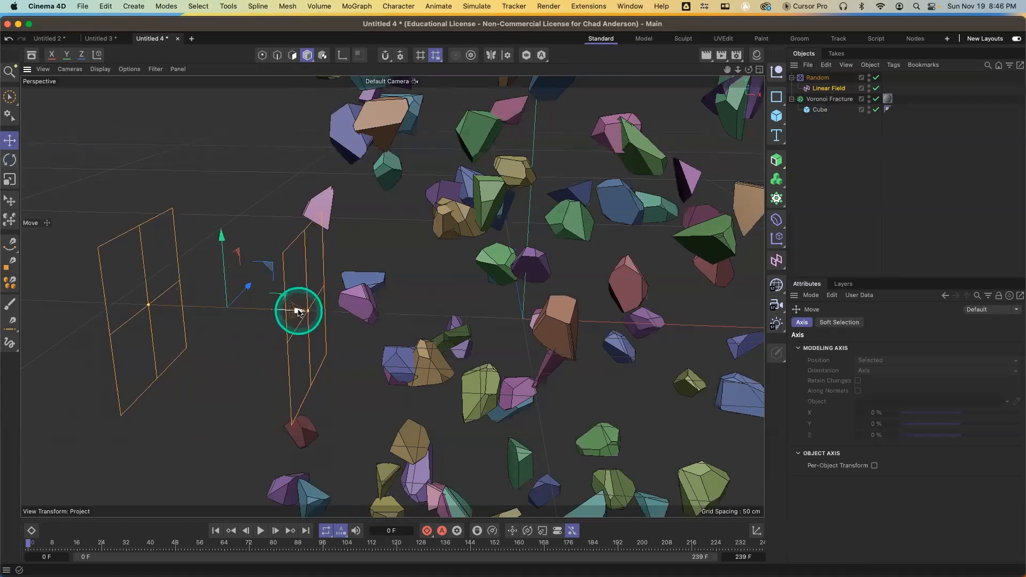
Nudge the Linear Field slightly left, then add a Plain effector with the Voronoi Fracture selected
{"action": "left_click_drag", "start_coordinate": [300, 311], "coordinate": [248, 284]}
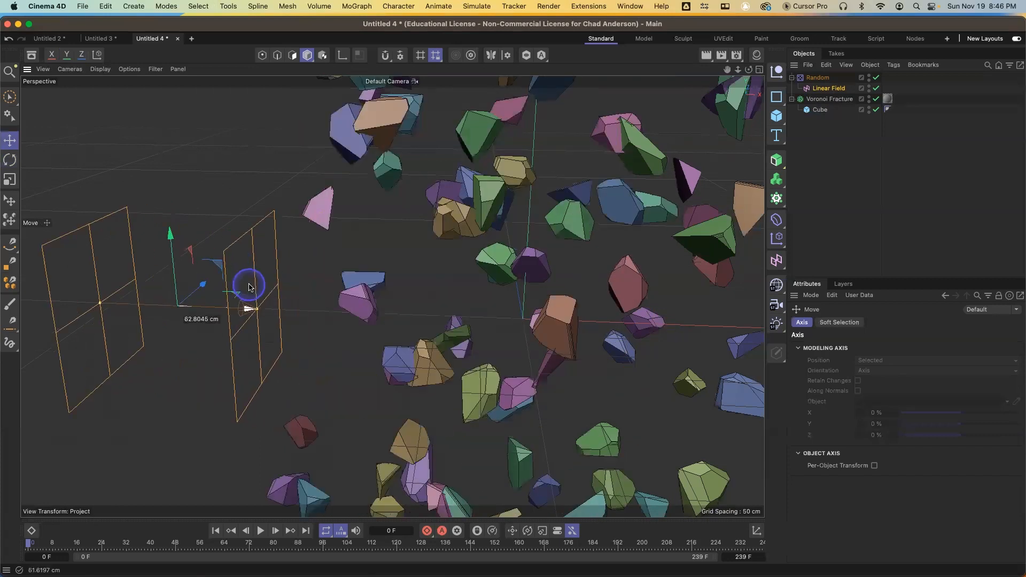
{"action": "left_click", "coordinate": [825, 89]}
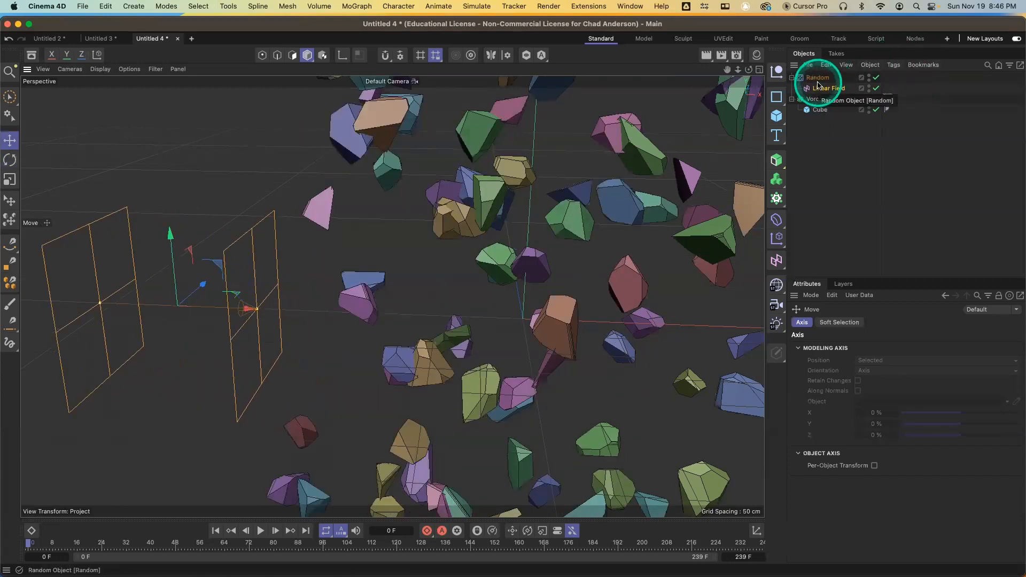
{"action": "left_click", "coordinate": [826, 100]}
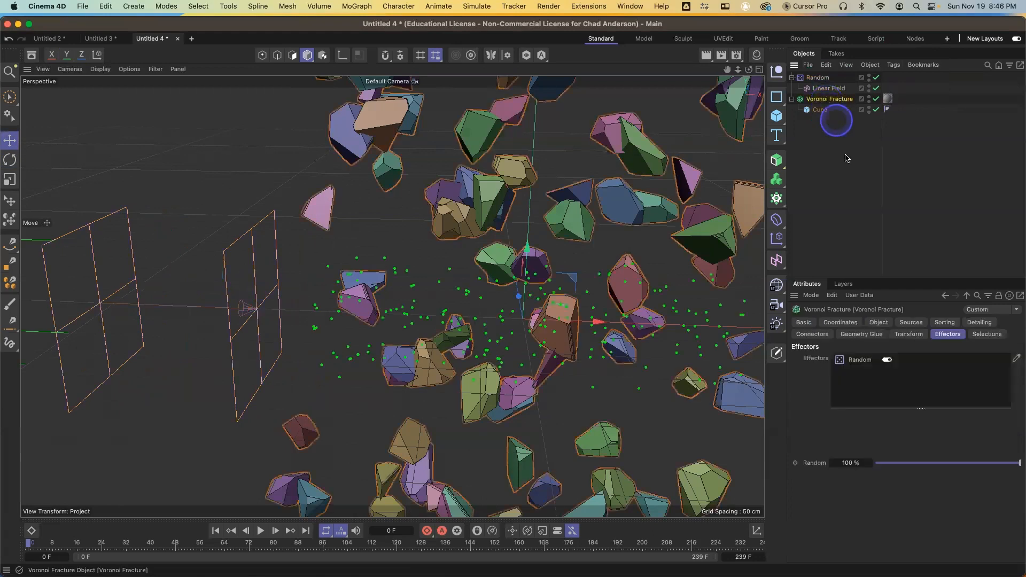
{"action": "left_click", "coordinate": [778, 240]}
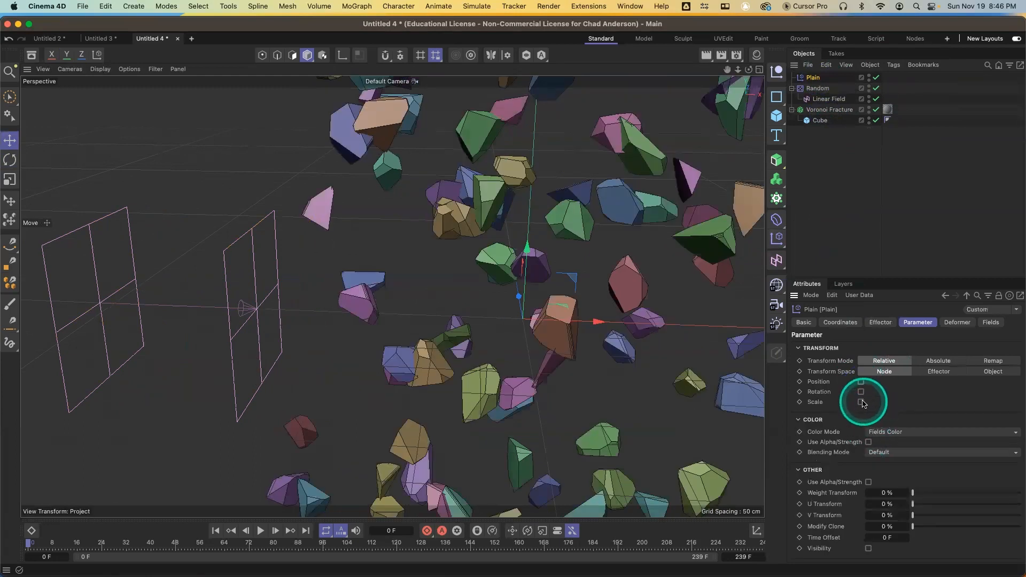
Enable Scale and Uniform Scale on the Plain effector and set its Scale to -1
{"action": "left_click", "coordinate": [861, 402]}
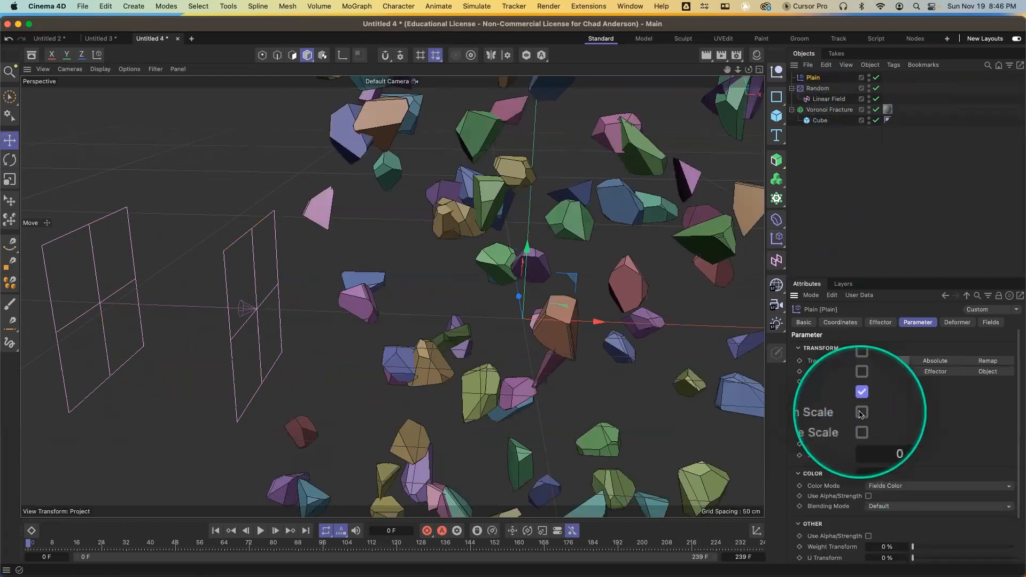
{"action": "left_click", "coordinate": [861, 412]}
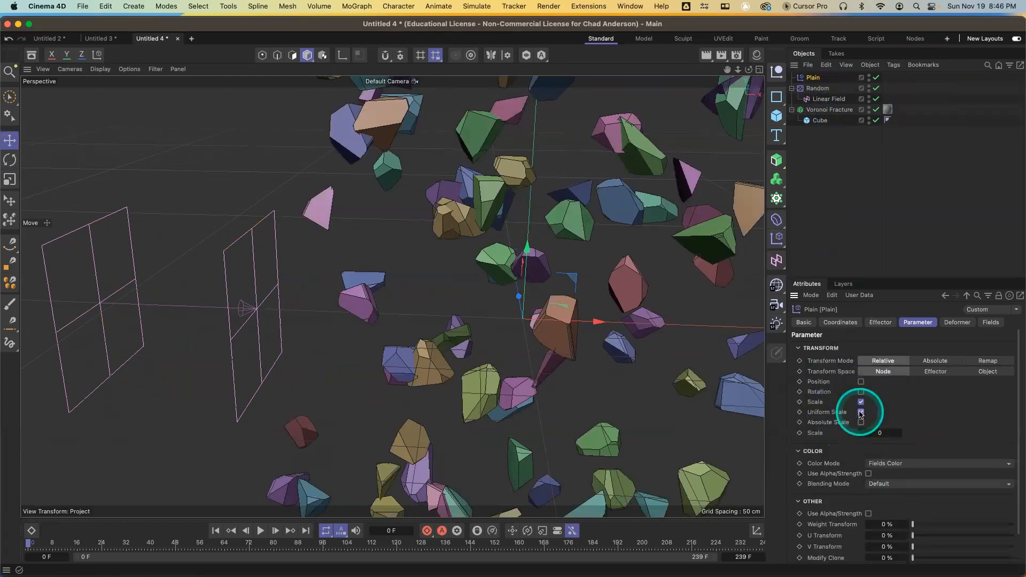
{"action": "left_click", "coordinate": [882, 433]}
{"action": "type", "text": "-1"}
{"action": "key", "text": "Return"}
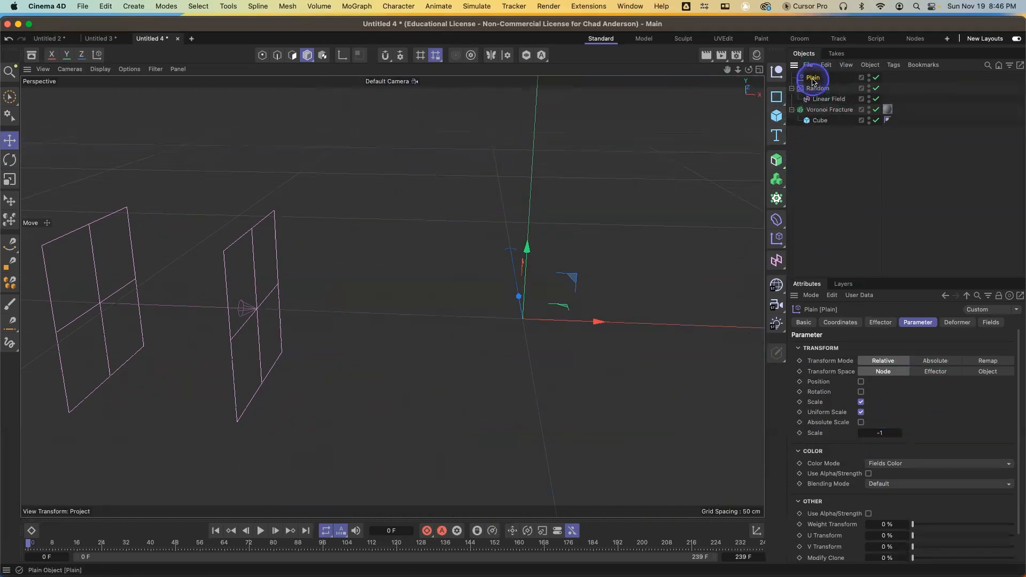
Add the Linear Field to the Plain effector's Fields list
{"action": "left_click", "coordinate": [991, 323]}
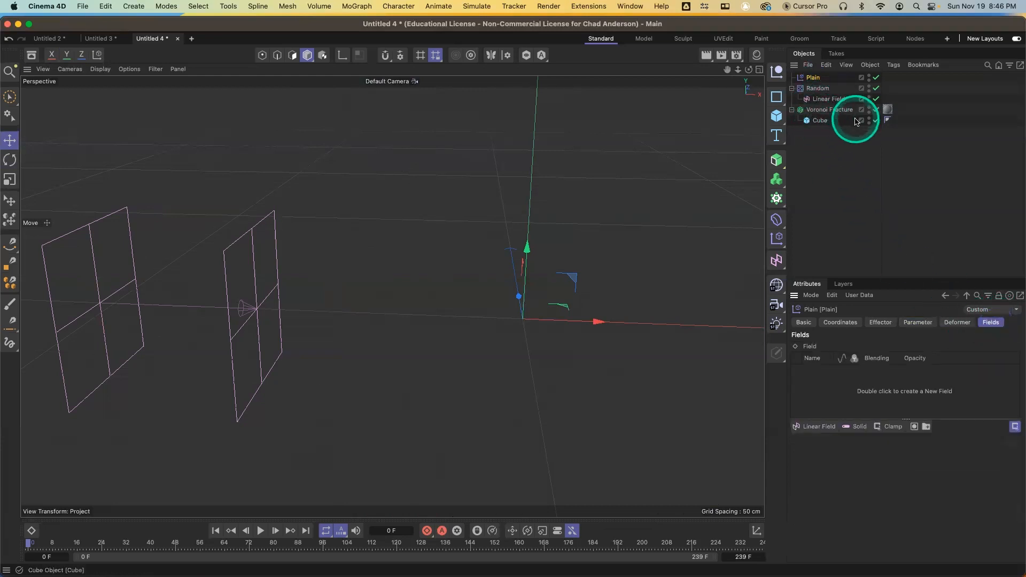
{"action": "left_click_drag", "start_coordinate": [834, 99], "coordinate": [854, 354]}
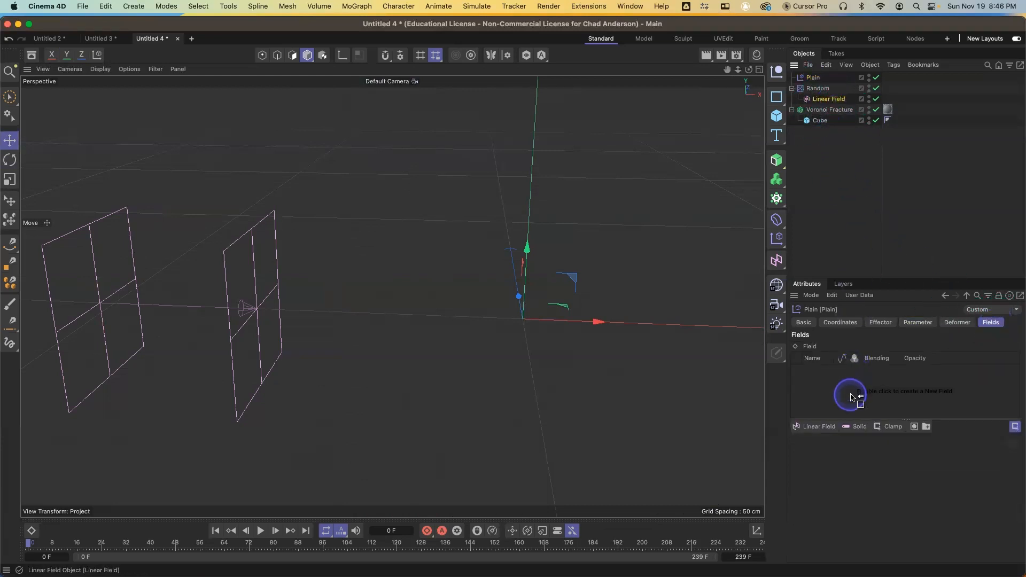
{"action": "left_click_drag", "start_coordinate": [851, 397], "coordinate": [852, 394]}
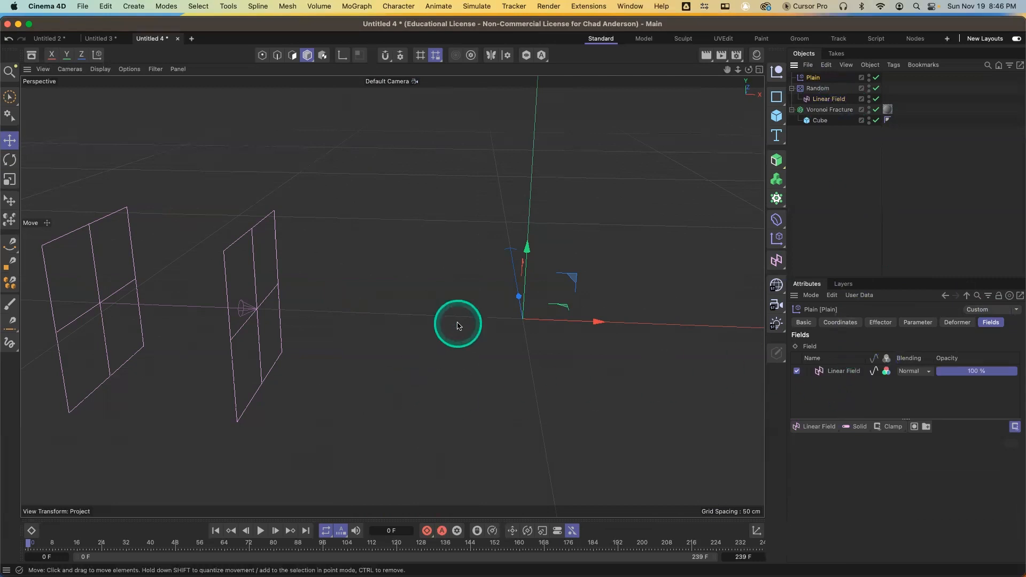
{"action": "left_click", "coordinate": [411, 319]}
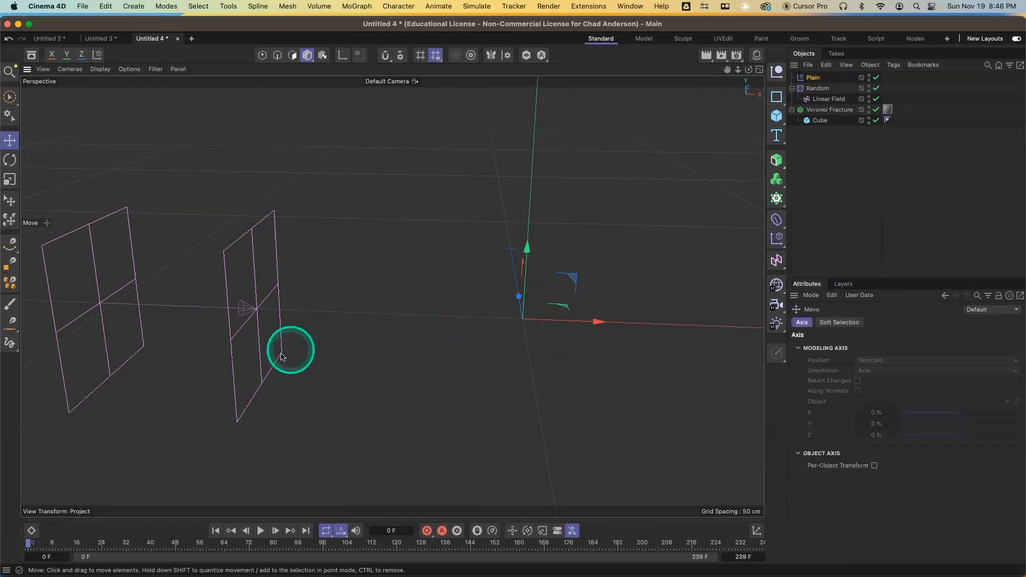
Keyframe the Linear Field's X position, then at frame 72 move it past the box's right end to about 346 cm and keyframe again
{"action": "left_click", "coordinate": [823, 101]}
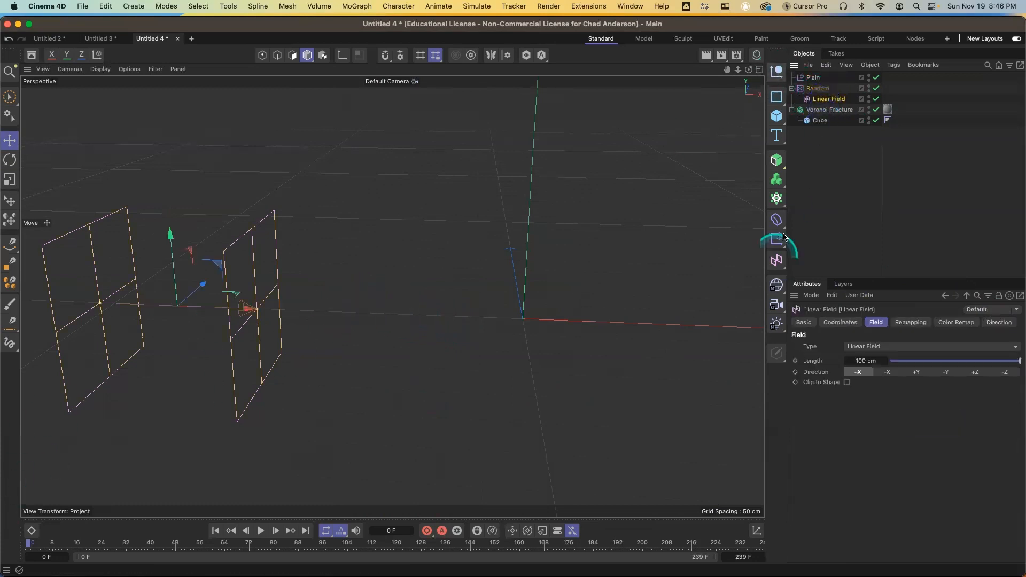
{"action": "left_click", "coordinate": [838, 323]}
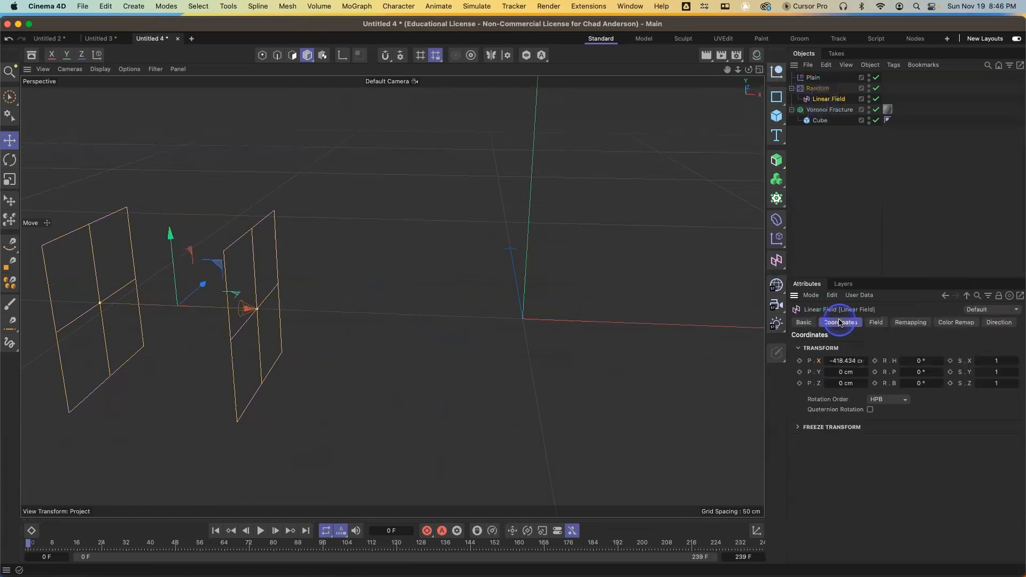
{"action": "left_click", "coordinate": [799, 362]}
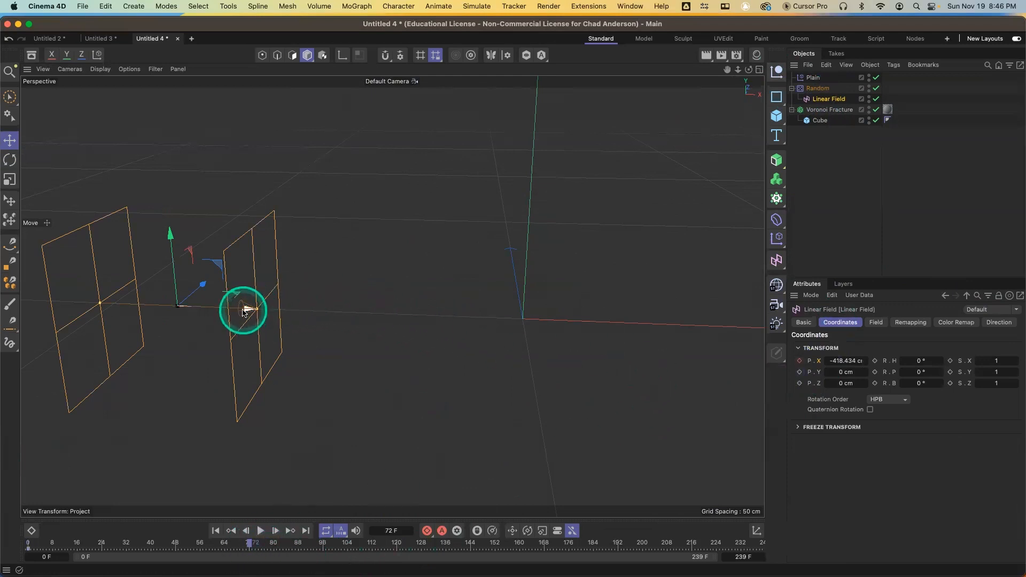
{"action": "left_click_drag", "start_coordinate": [244, 311], "coordinate": [761, 332]}
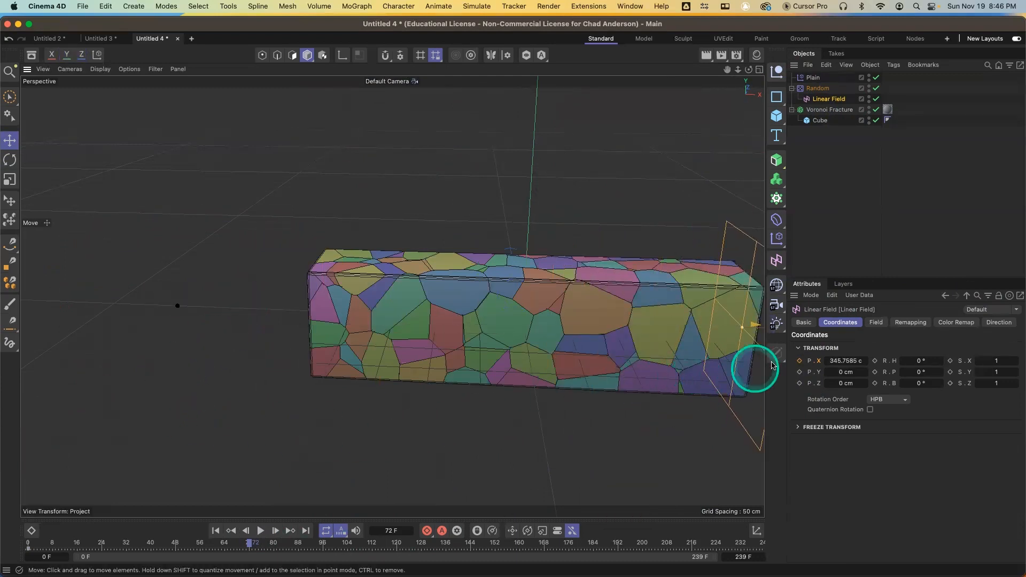
{"action": "left_click", "coordinate": [800, 362]}
Play the animation from frame 0 to preview the Linear Field sweeping through the box
{"action": "middle_click_drag", "start_coordinate": [631, 378], "coordinate": [491, 371], "text": "alt"}
{"action": "left_click_drag", "start_coordinate": [490, 372], "coordinate": [502, 361], "text": "alt"}
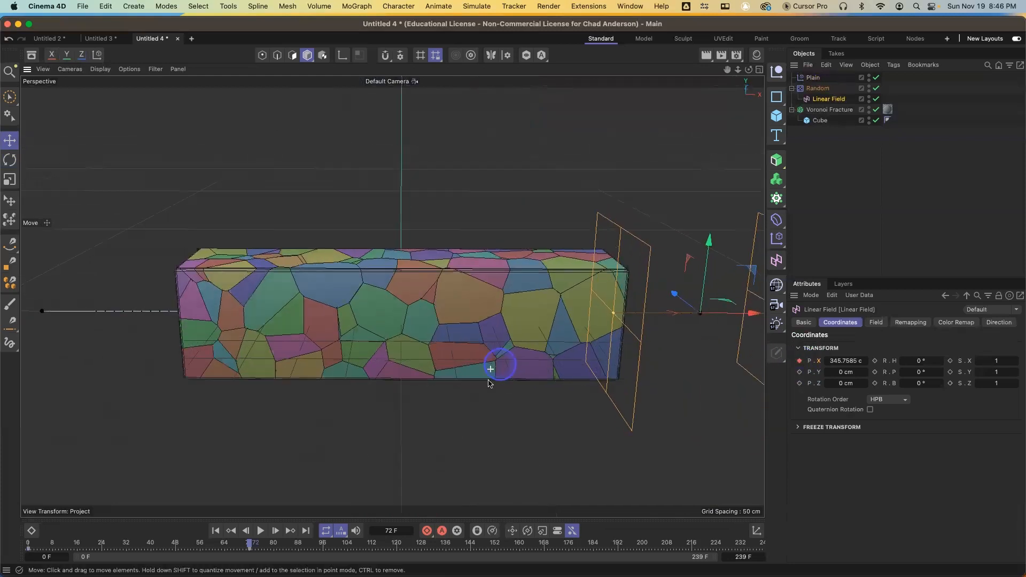
{"action": "left_click_drag", "start_coordinate": [250, 543], "coordinate": [24, 550]}
{"action": "key", "text": "F8"}
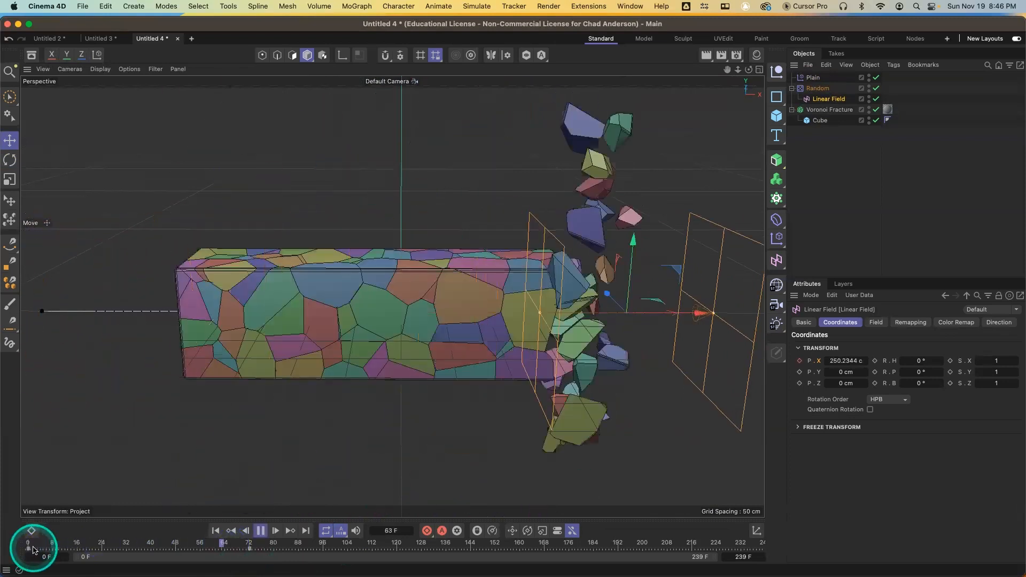
{"action": "key", "text": "F8"}
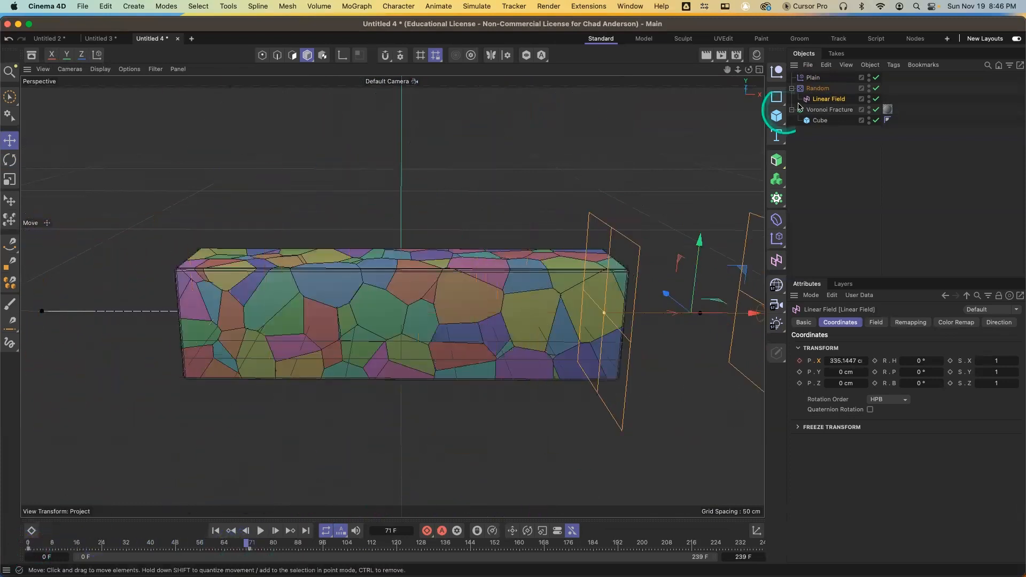
Turn off Colorize Fragments on the Voronoi Fracture object
{"action": "left_click", "coordinate": [829, 110]}
{"action": "left_click", "coordinate": [879, 323]}
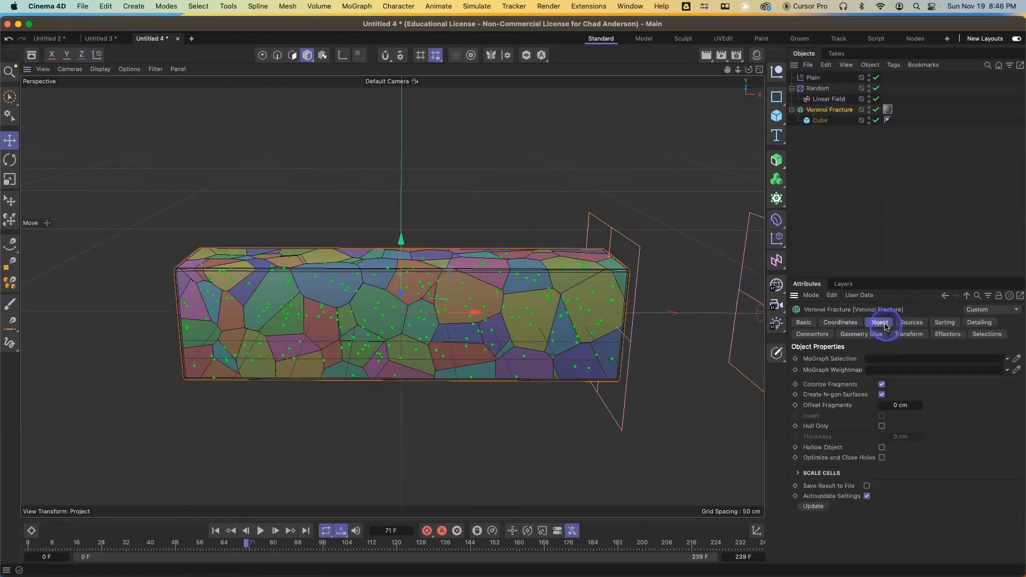
{"action": "left_click", "coordinate": [882, 385]}
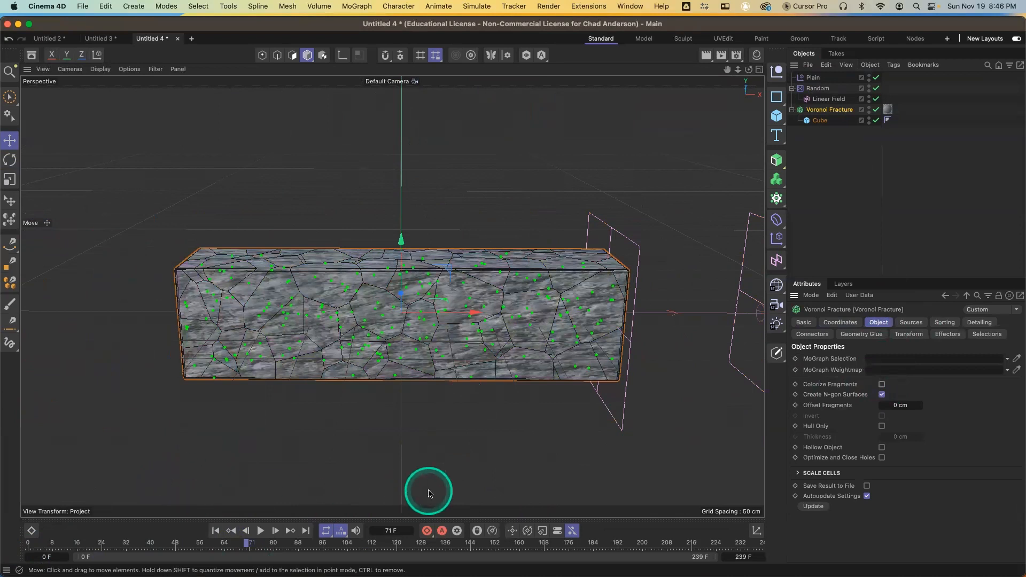
Play the animation from the start again to review the textured fracture
{"action": "left_click_drag", "start_coordinate": [239, 545], "coordinate": [37, 544]}
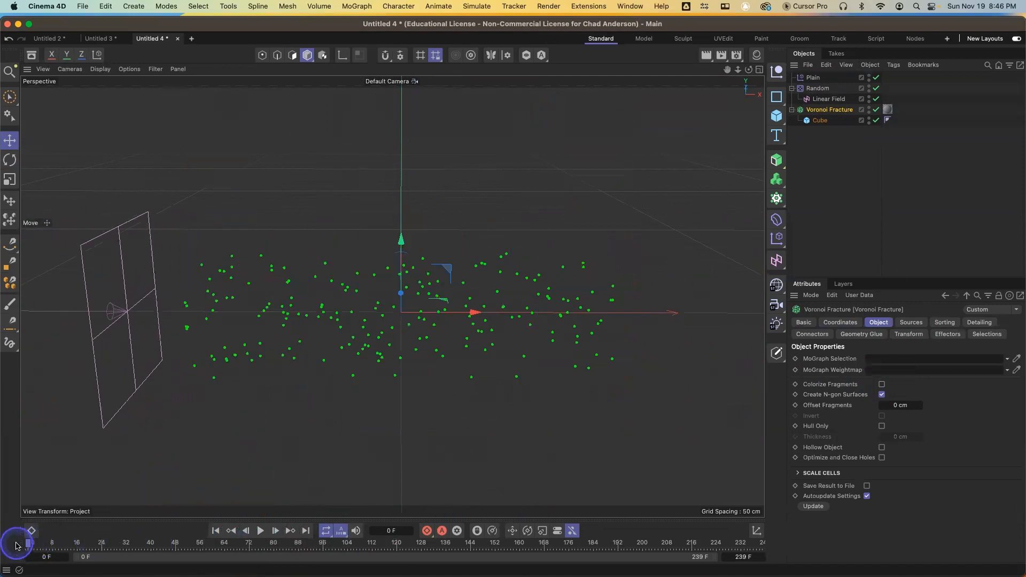
{"action": "key", "text": "F8"}
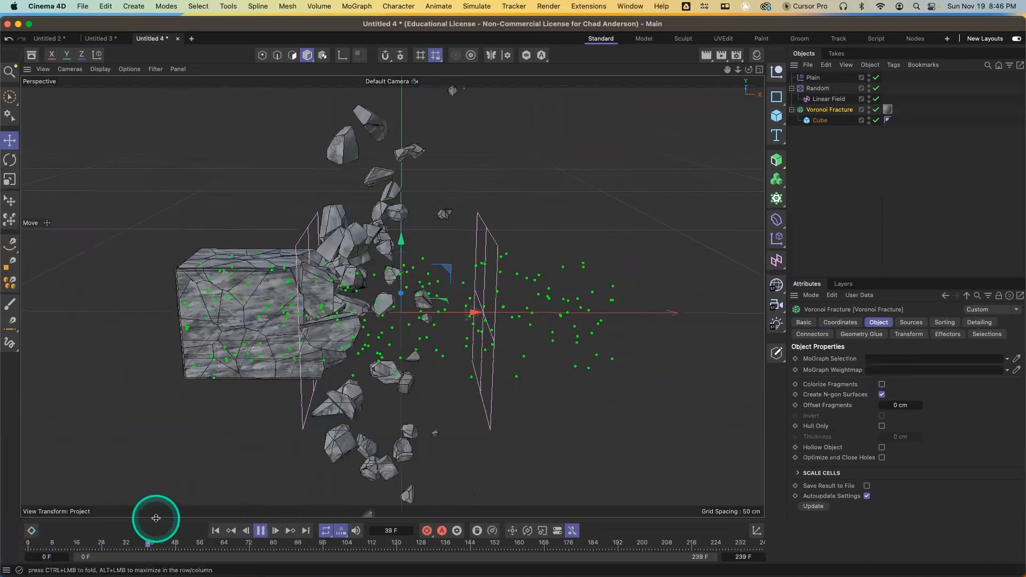
{"action": "key", "text": "F8"}
{"action": "left_click", "coordinate": [179, 543]}
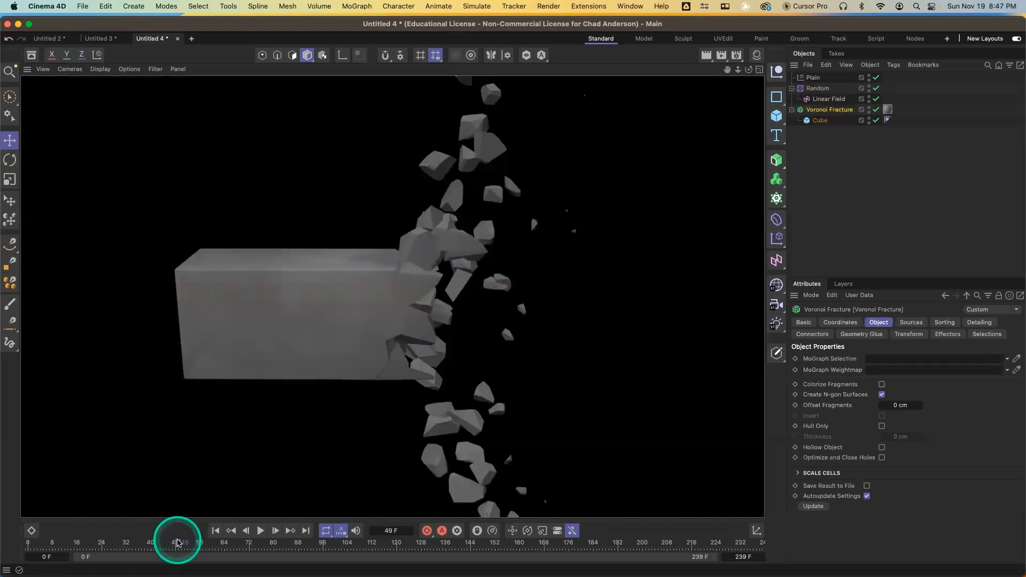
{"action": "left_click_drag", "start_coordinate": [178, 544], "coordinate": [18, 544]}
{"action": "key", "text": "F8"}
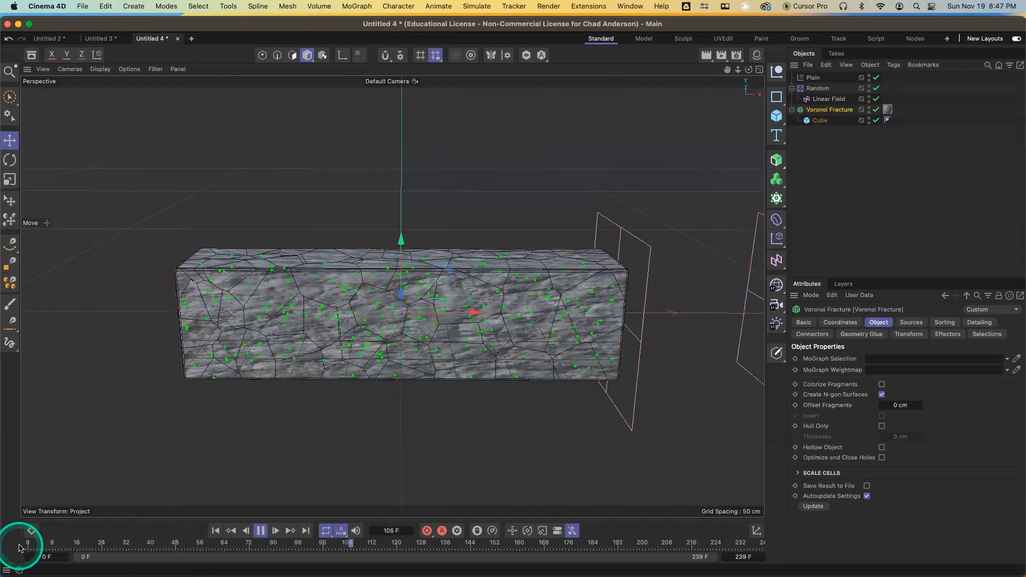
{"action": "key", "text": "F8"}
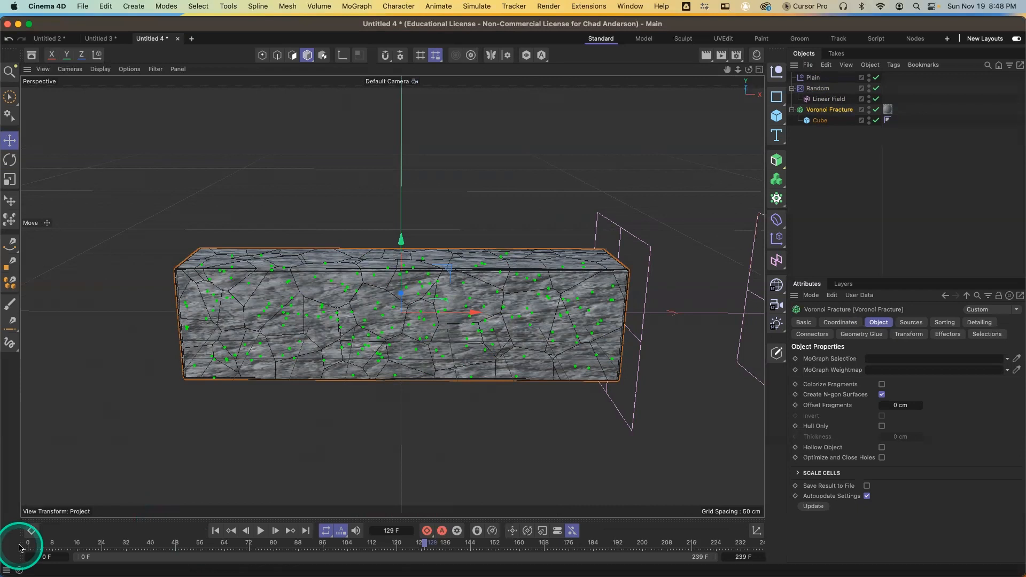
Go to frame 57 and delete the Linear Field from under the Random effector
{"action": "left_click_drag", "start_coordinate": [23, 549], "coordinate": [206, 545]}
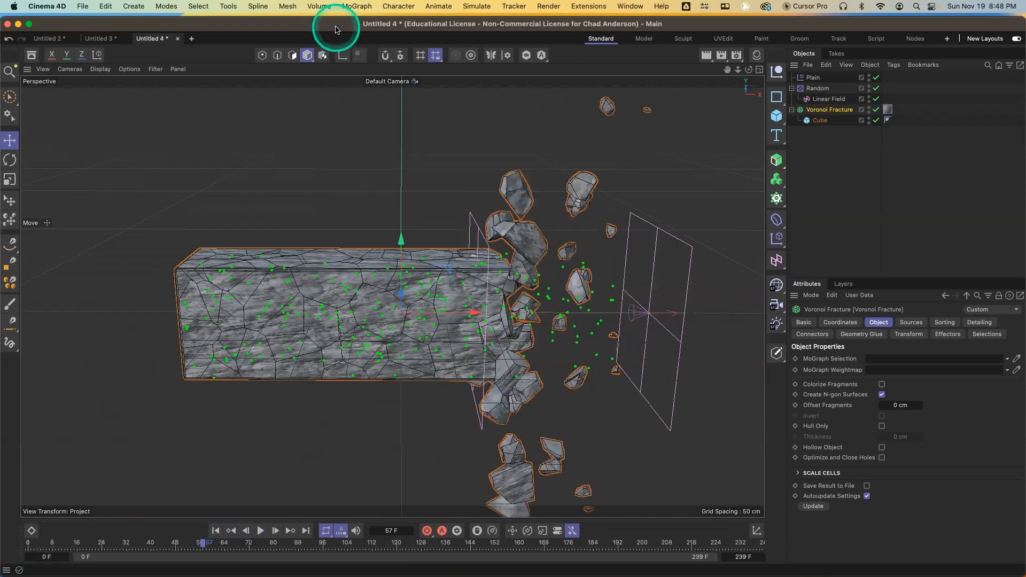
{"action": "left_click", "coordinate": [358, 7]}
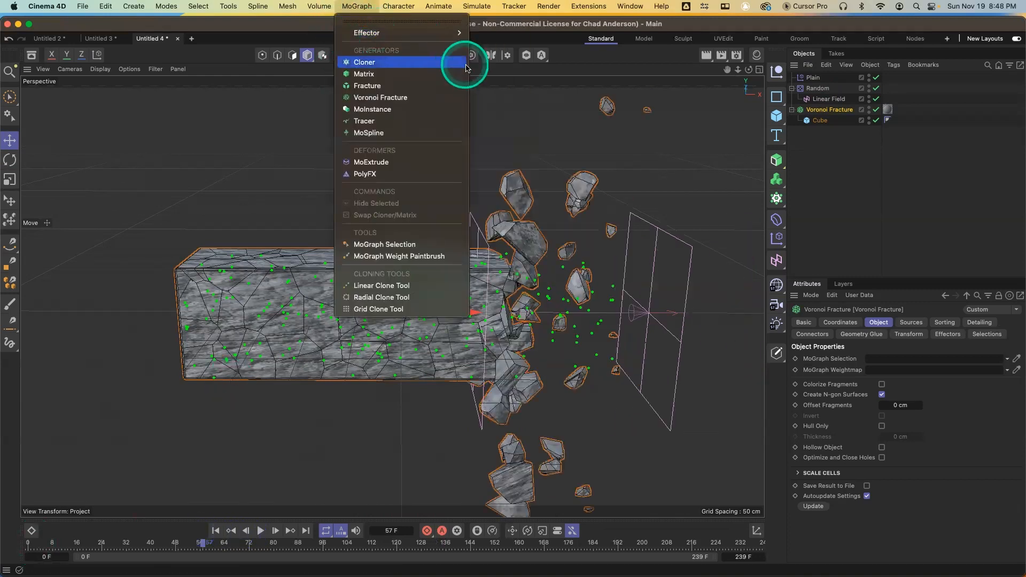
{"action": "mouse_move", "coordinate": [447, 33]}
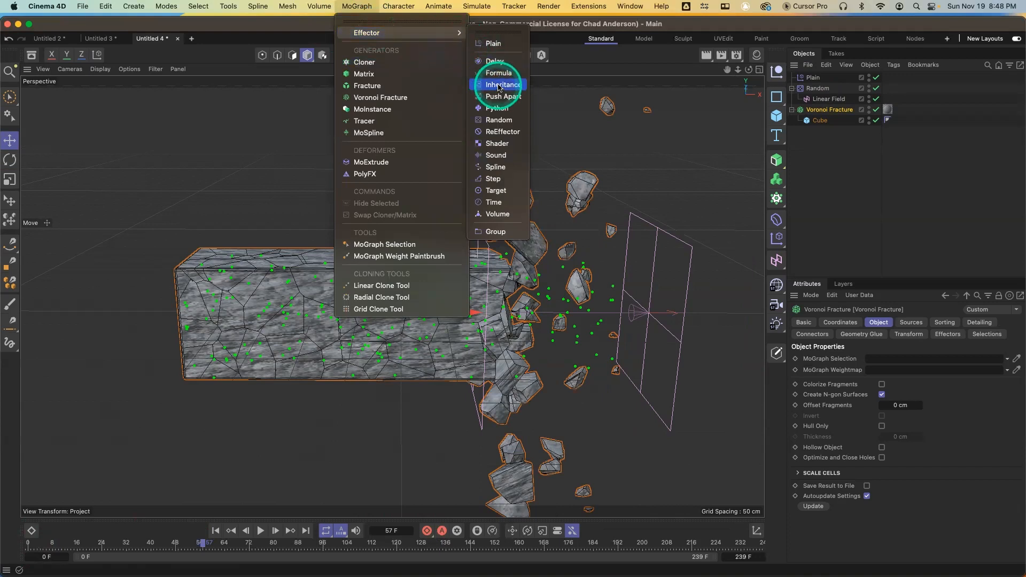
{"action": "left_click", "coordinate": [837, 97]}
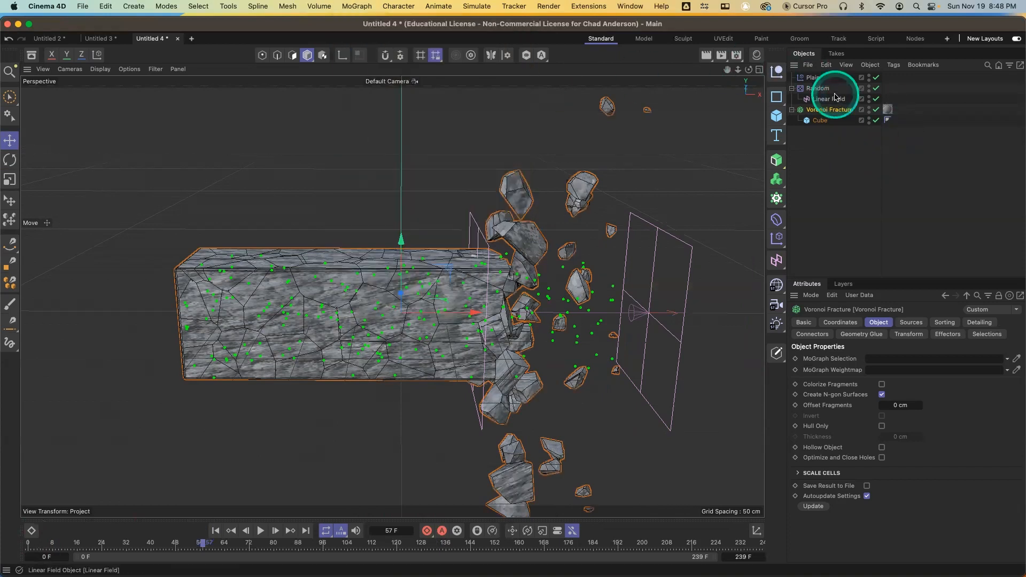
{"action": "key", "text": "Delete"}
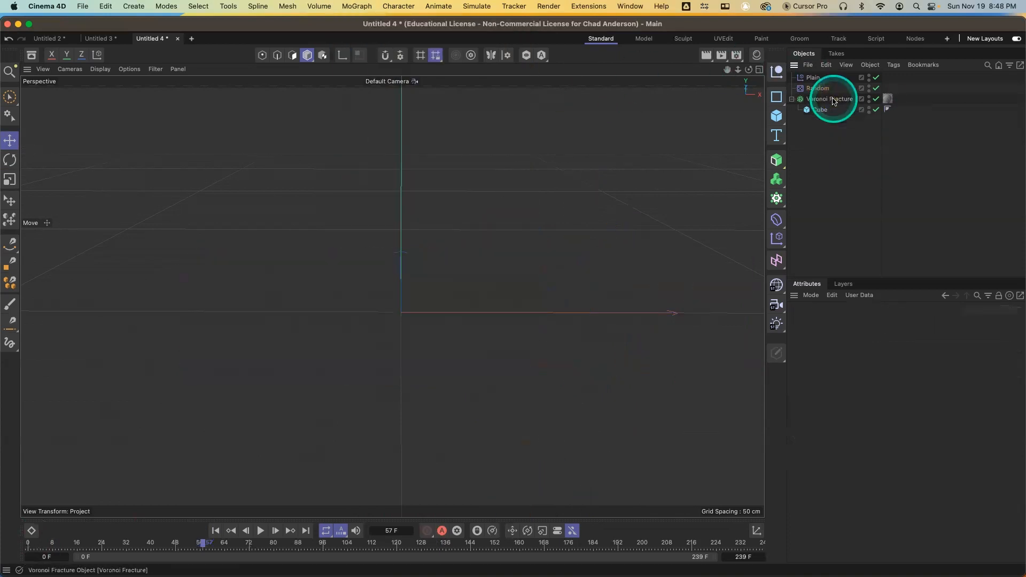
Add a Cone Field to the Plain effector's field list
{"action": "left_click", "coordinate": [822, 79]}
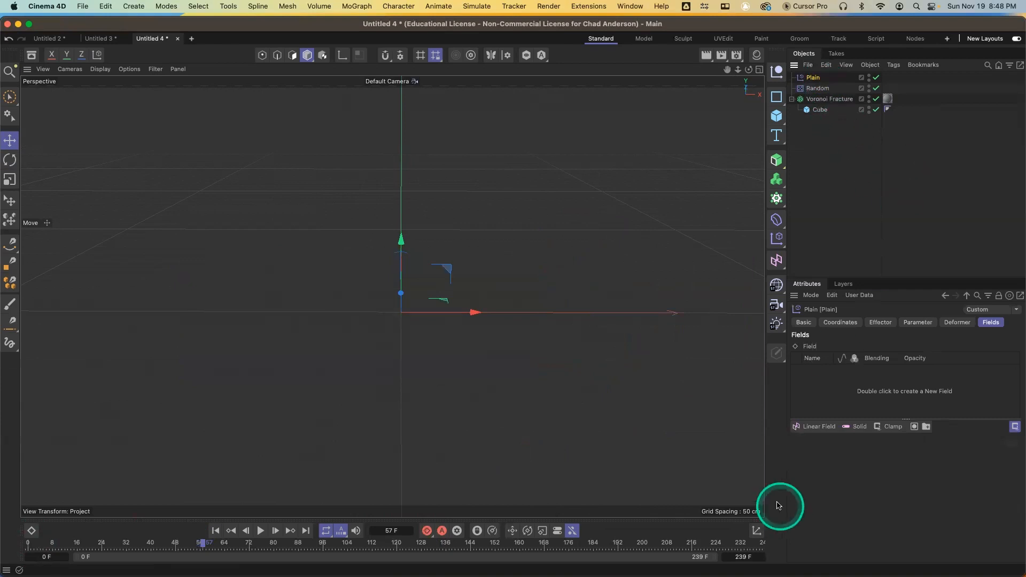
{"action": "left_click", "coordinate": [820, 427]}
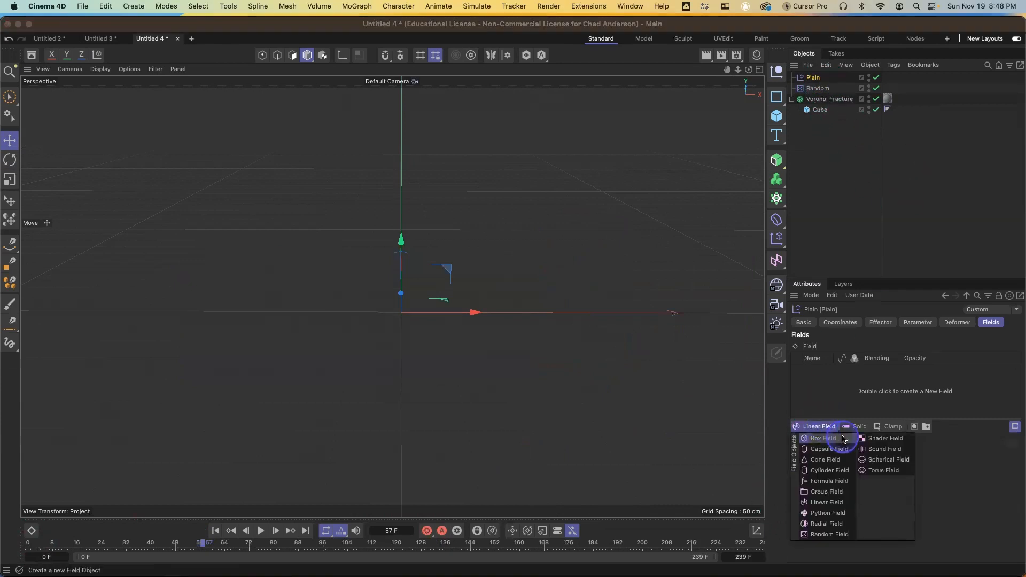
{"action": "left_click_drag", "start_coordinate": [844, 439], "coordinate": [828, 461]}
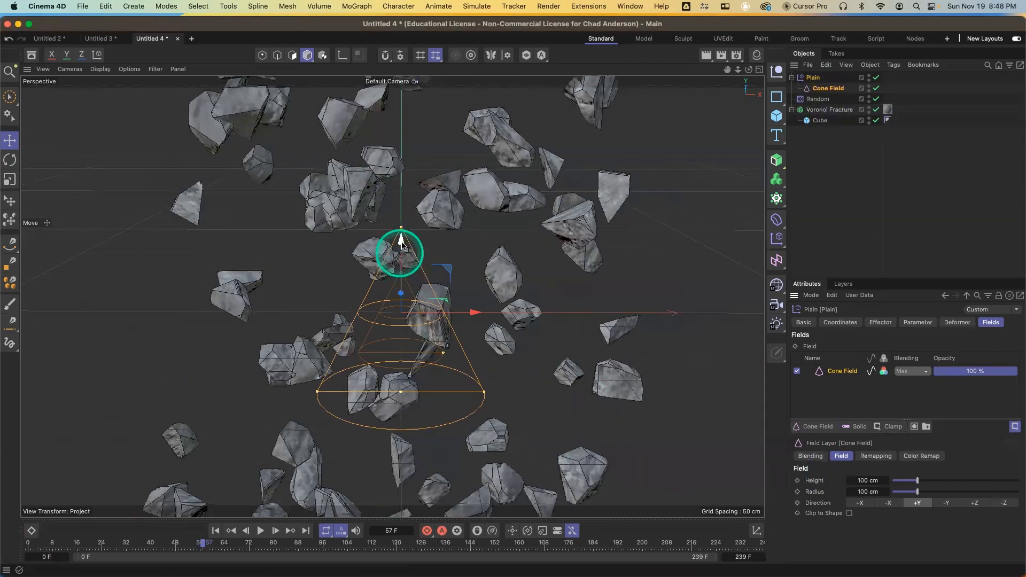
{"action": "left_click_drag", "start_coordinate": [401, 238], "coordinate": [402, 197]}
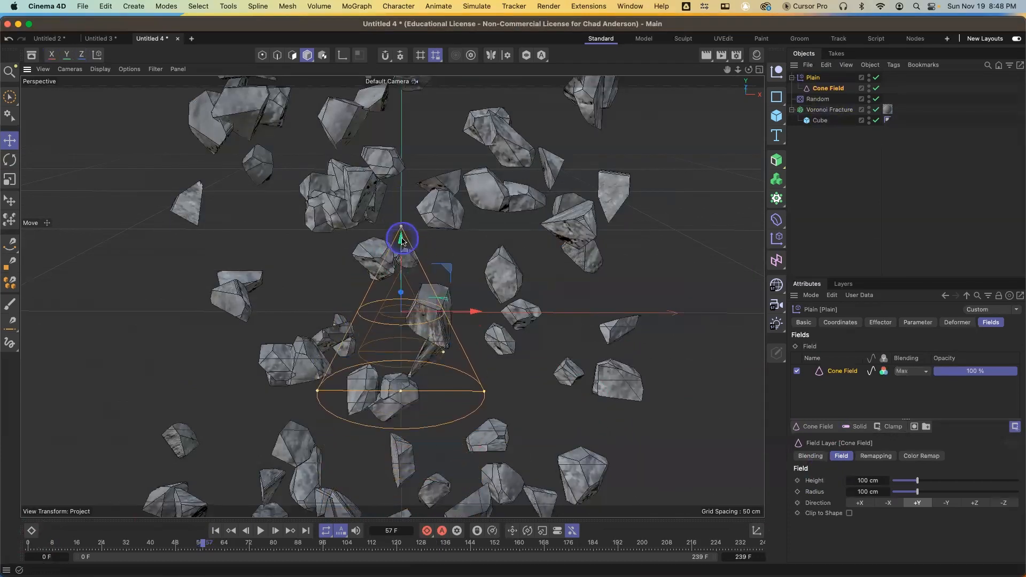
Add the Cone Field to the Random effector's field list as well, undoing an accidental move
{"action": "left_click", "coordinate": [831, 99]}
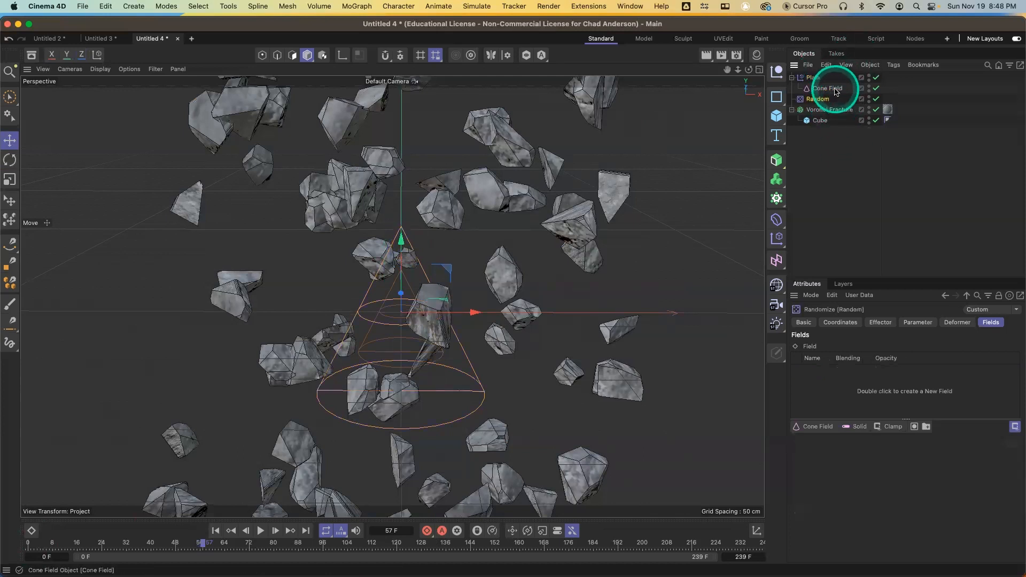
{"action": "left_click_drag", "start_coordinate": [837, 92], "coordinate": [871, 373]}
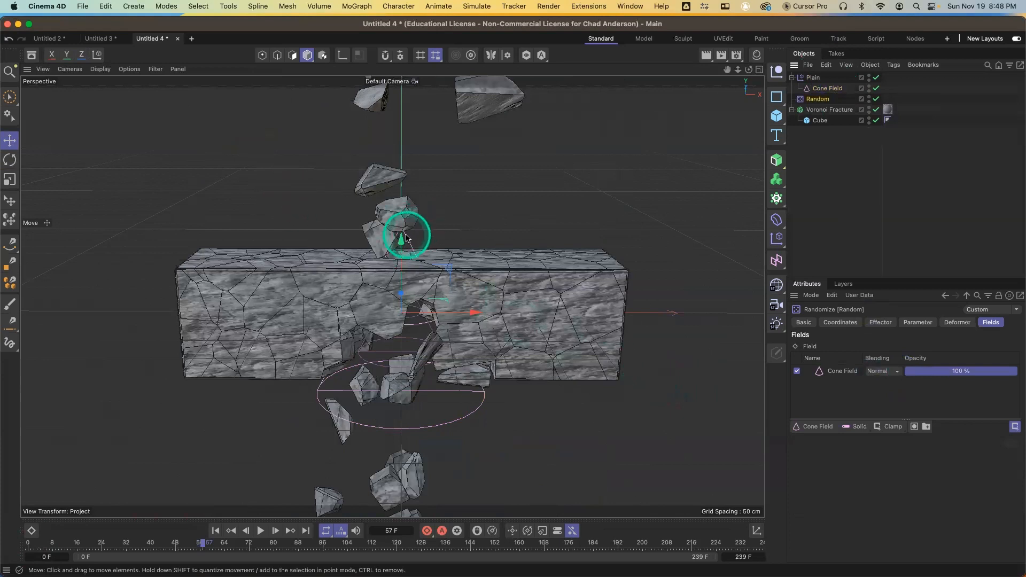
{"action": "left_click_drag", "start_coordinate": [406, 238], "coordinate": [395, 214]}
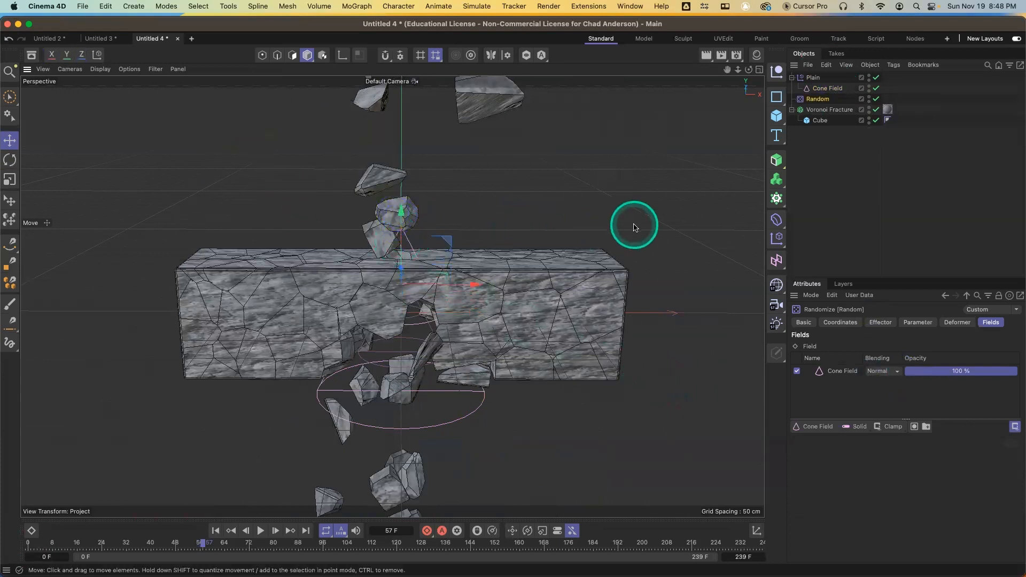
{"action": "key", "text": "super+z"}
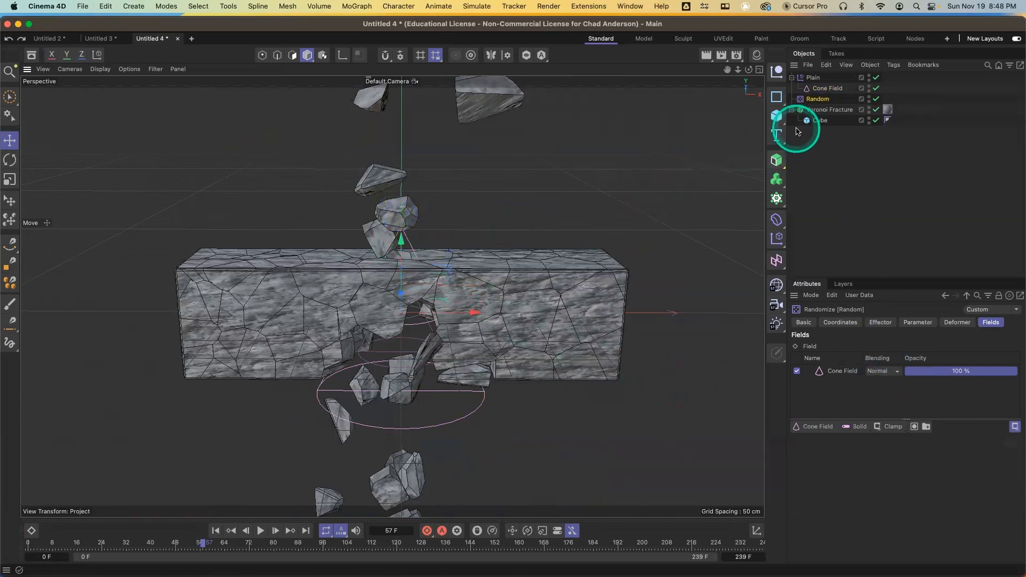
Raise the Cone Field and rotate it onto its side so it points along the box
{"action": "left_click", "coordinate": [834, 89]}
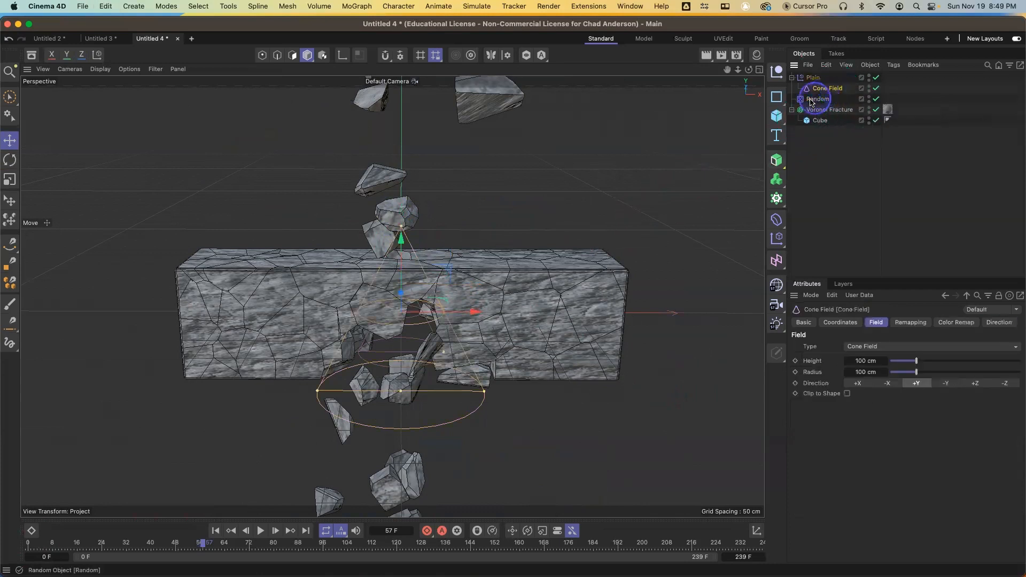
{"action": "left_click_drag", "start_coordinate": [401, 242], "coordinate": [407, 192]}
{"action": "key", "text": "r"}
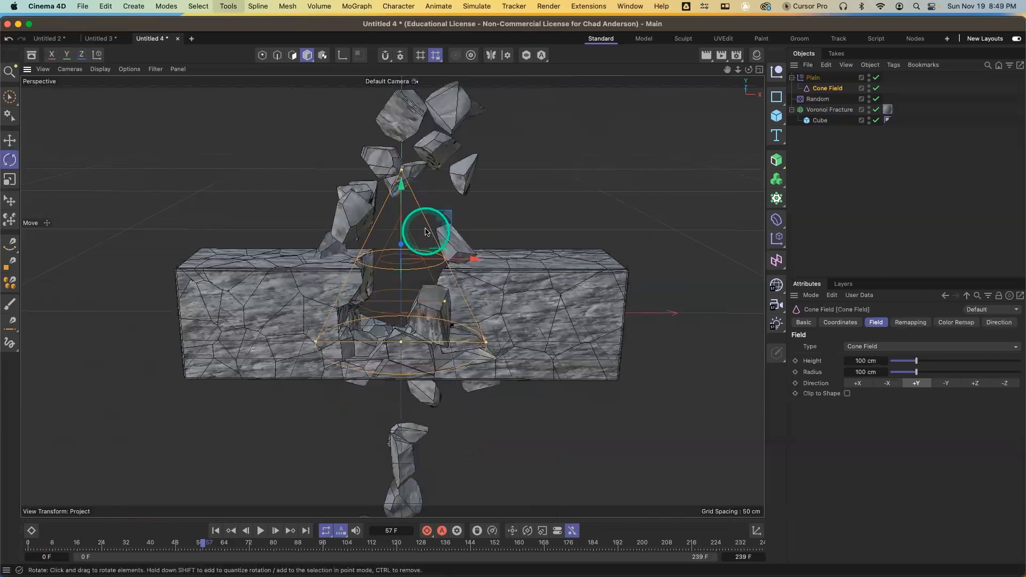
{"action": "left_click_drag", "start_coordinate": [433, 228], "coordinate": [434, 288]}
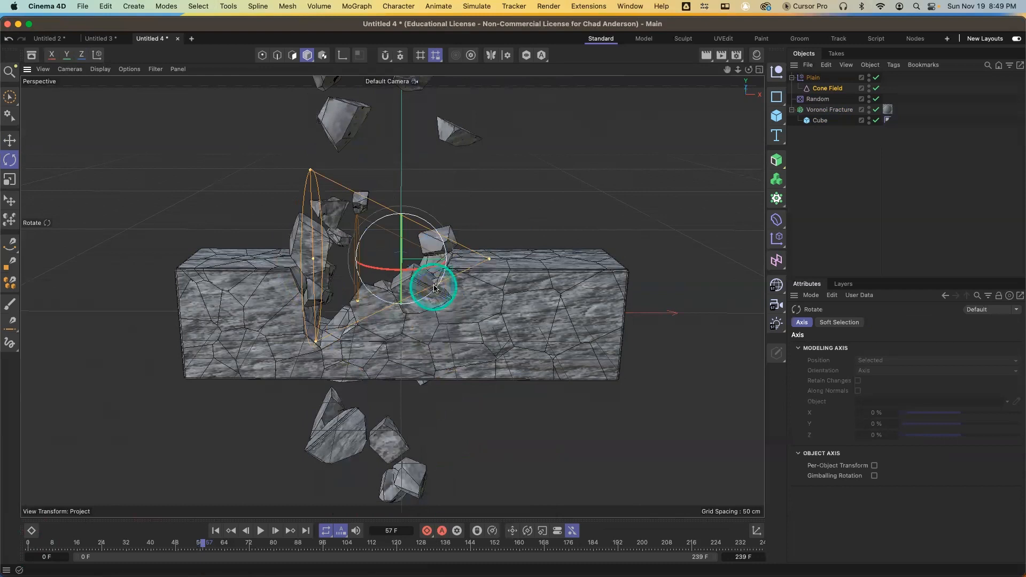
Move the Cone Field to the box's left end and widen its radius to about 134 cm
{"action": "key", "text": "e"}
{"action": "left_click_drag", "start_coordinate": [470, 257], "coordinate": [184, 369]}
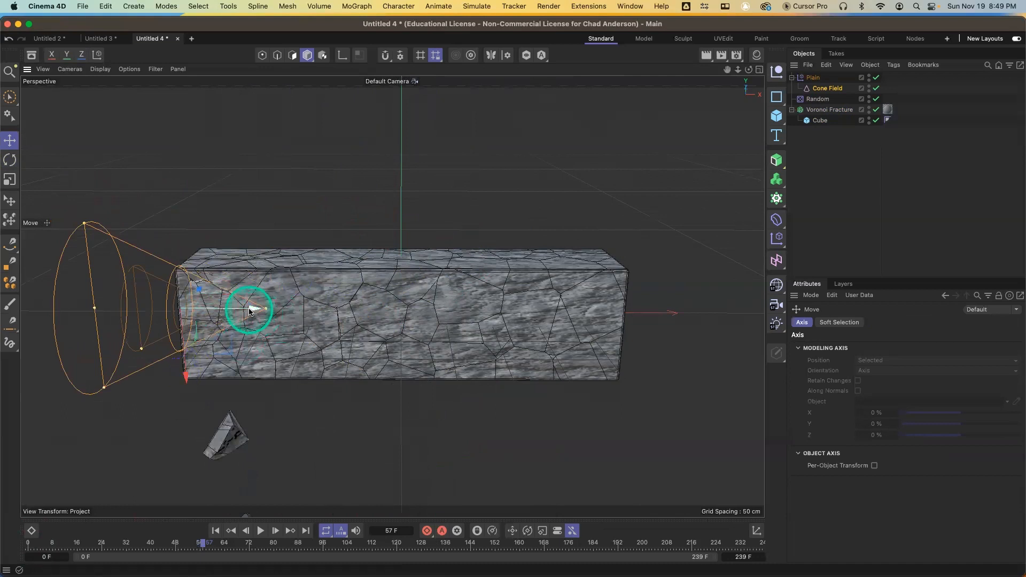
{"action": "left_click_drag", "start_coordinate": [91, 306], "coordinate": [67, 308]}
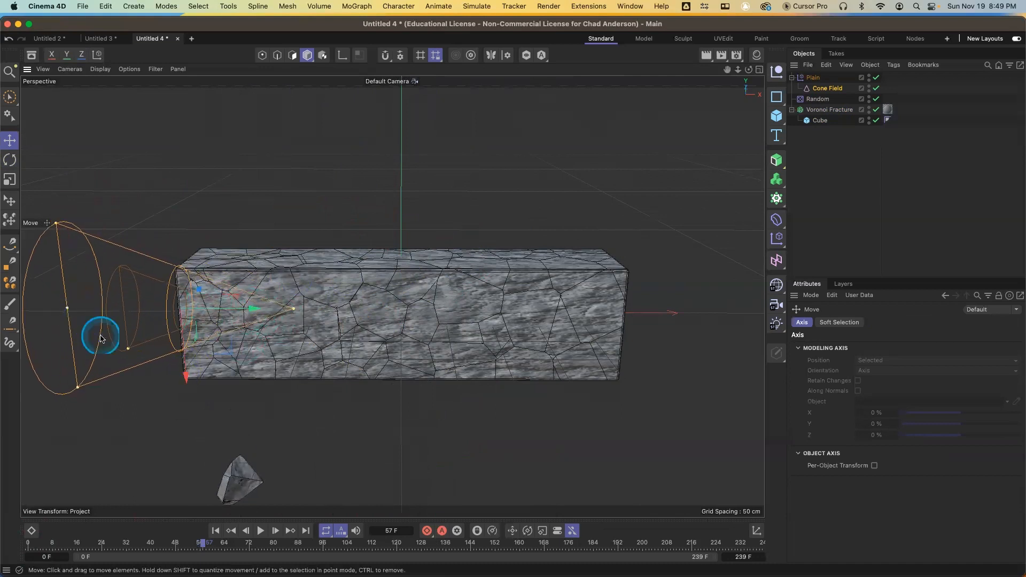
{"action": "left_click_drag", "start_coordinate": [125, 350], "coordinate": [129, 353]}
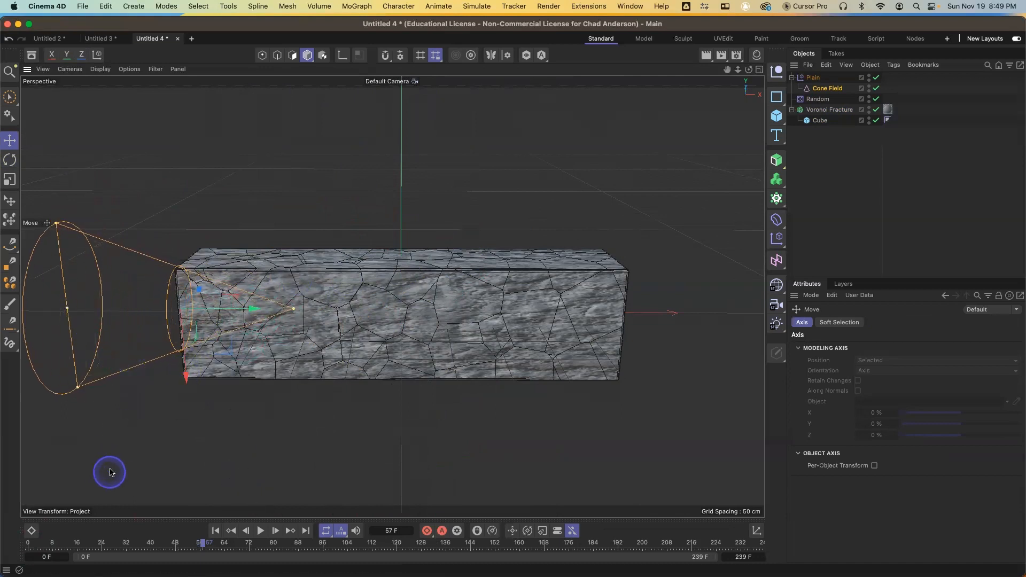
{"action": "left_click_drag", "start_coordinate": [70, 317], "coordinate": [68, 301]}
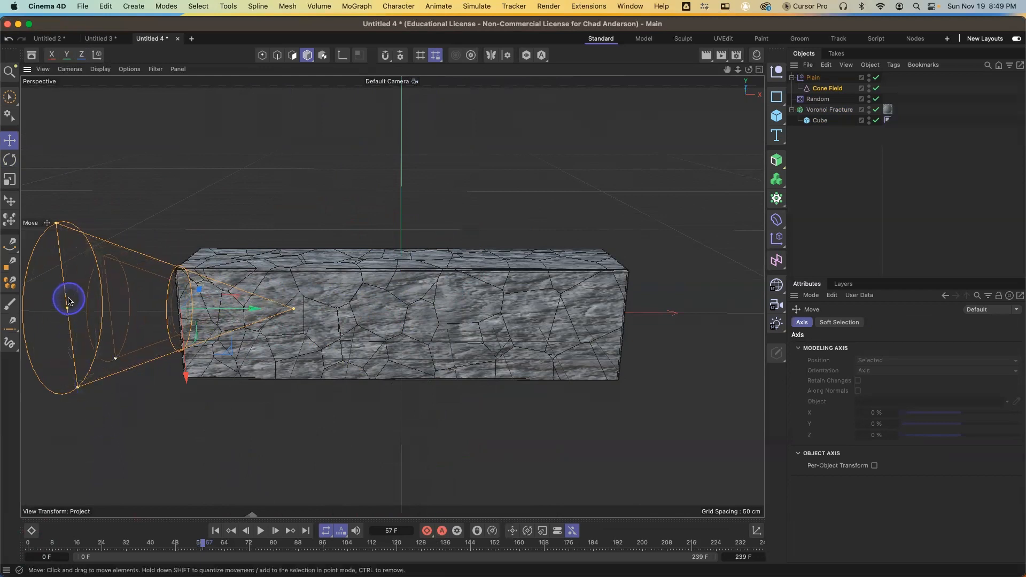
{"action": "left_click_drag", "start_coordinate": [50, 217], "coordinate": [50, 169]}
Move the Cone Field across to the box's right end
{"action": "left_click_drag", "start_coordinate": [252, 312], "coordinate": [465, 316]}
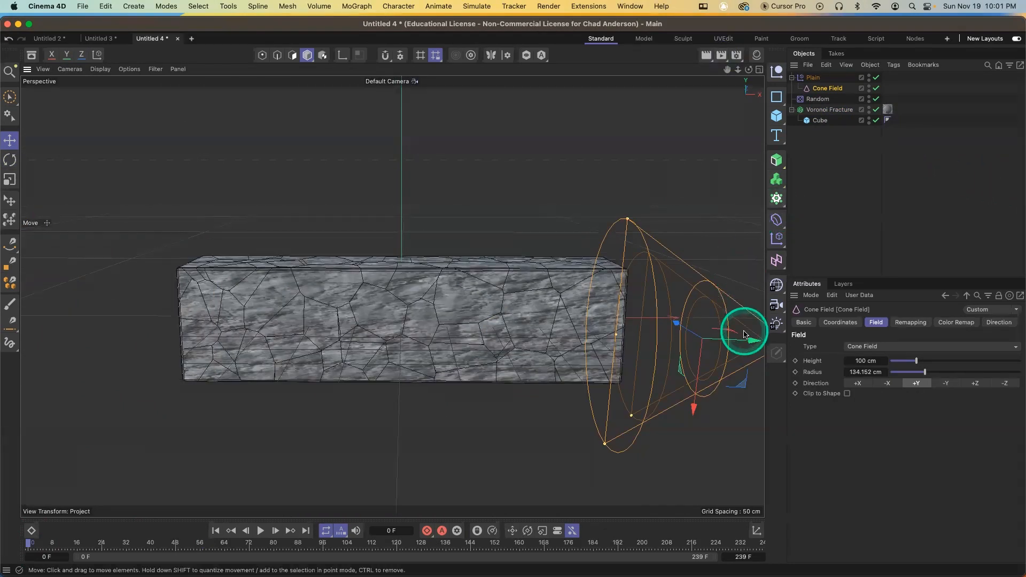
{"action": "left_click_drag", "start_coordinate": [750, 343], "coordinate": [678, 291]}
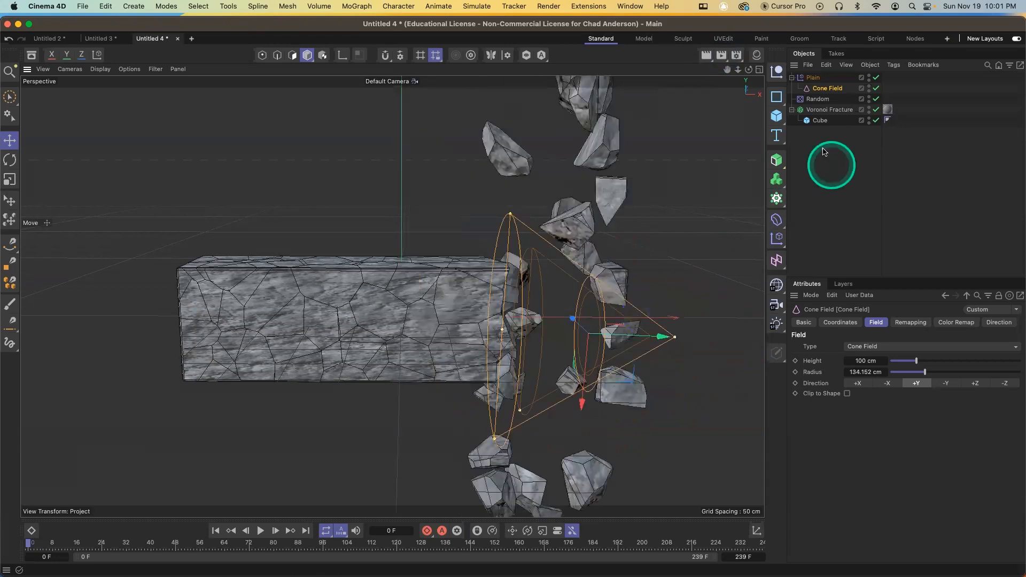
Delete the Plain effector together with its Cone Field
{"action": "left_click", "coordinate": [813, 78]}
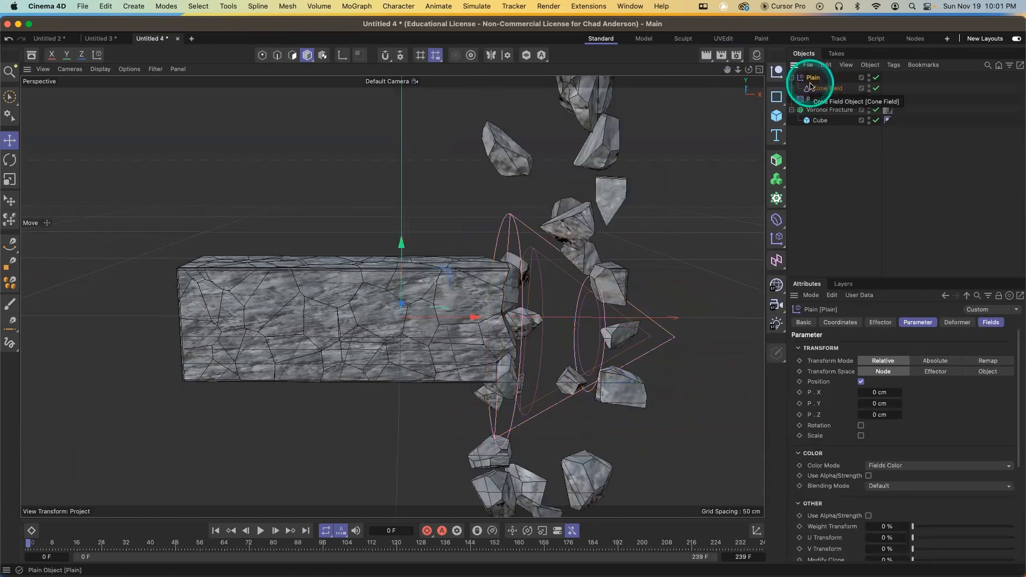
{"action": "key", "text": "Delete"}
Add a Spherical Field to the Random effector's fields and move it toward the box's right end
{"action": "left_click", "coordinate": [823, 79]}
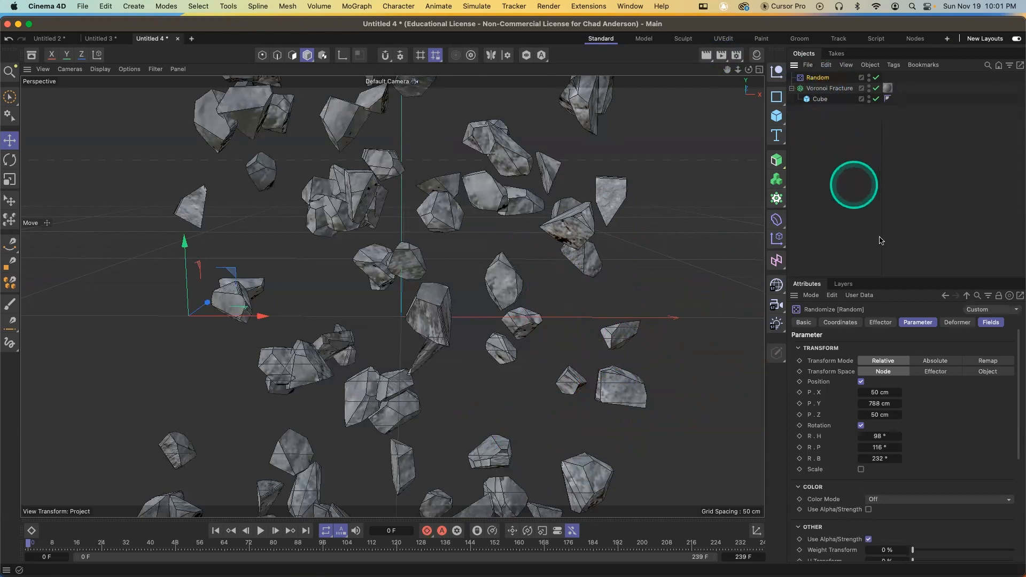
{"action": "left_click", "coordinate": [990, 324]}
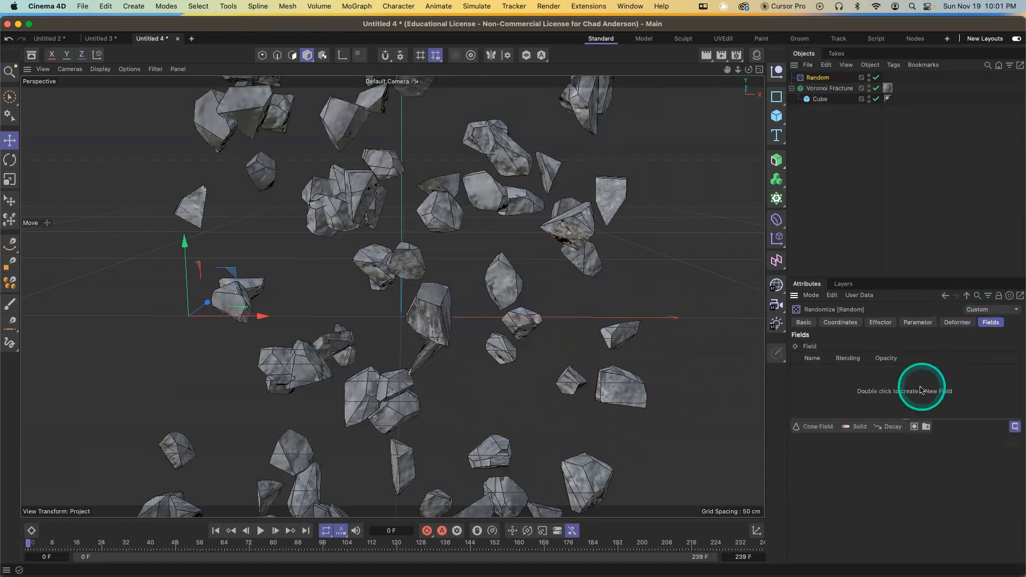
{"action": "left_click", "coordinate": [815, 427]}
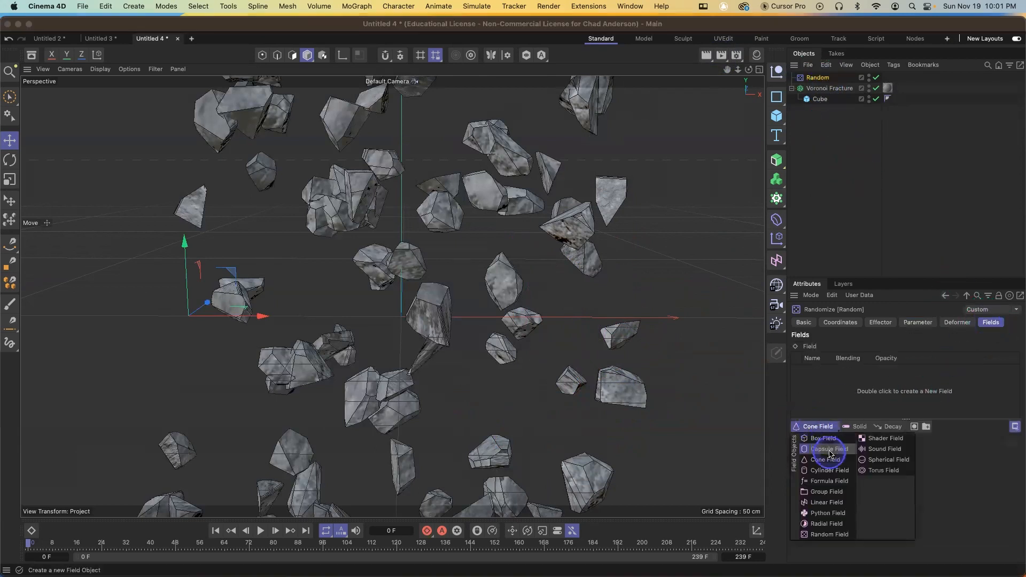
{"action": "left_click", "coordinate": [877, 460]}
{"action": "left_click_drag", "start_coordinate": [259, 310], "coordinate": [621, 312]}
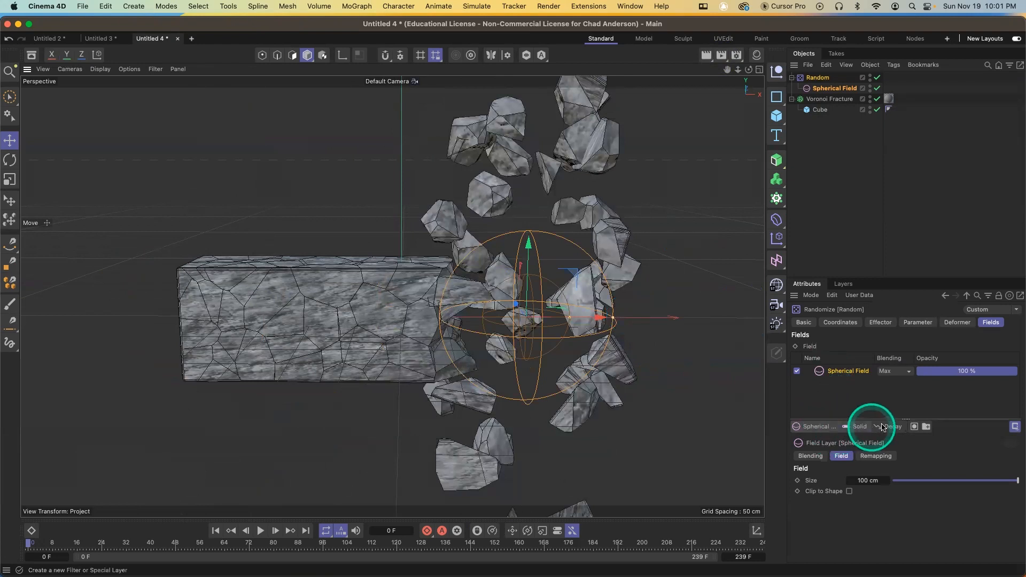
Add a Decay modifier layer to the Random effector's fields and set its Effect Strength to 88%
{"action": "left_click", "coordinate": [883, 427]}
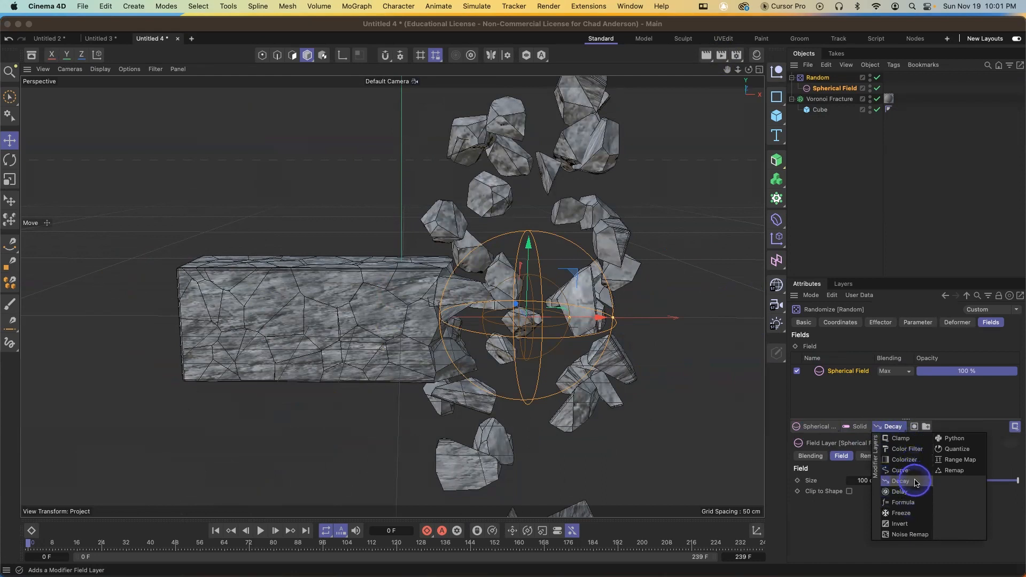
{"action": "left_click", "coordinate": [916, 483]}
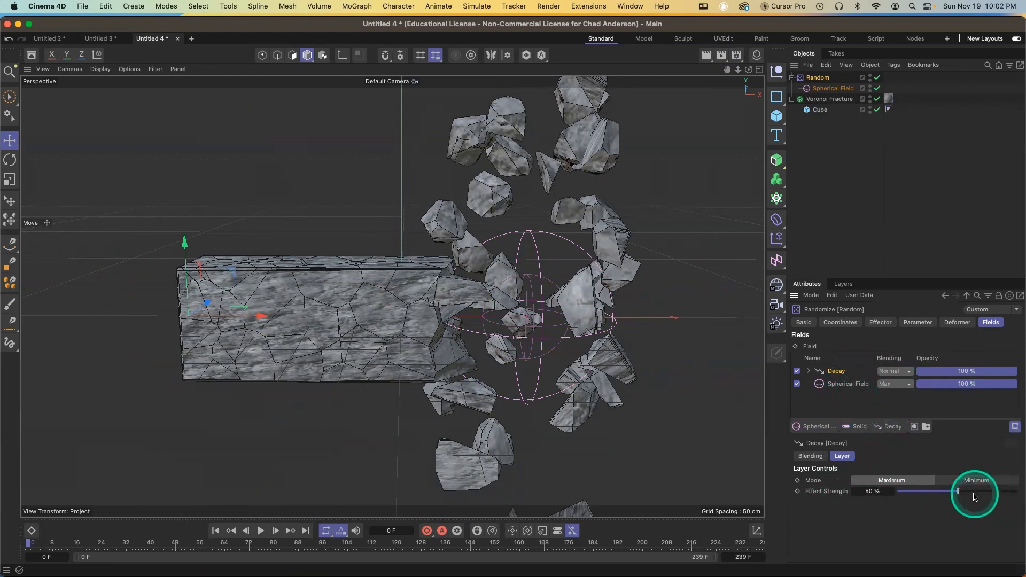
{"action": "left_click_drag", "start_coordinate": [958, 492], "coordinate": [963, 493]}
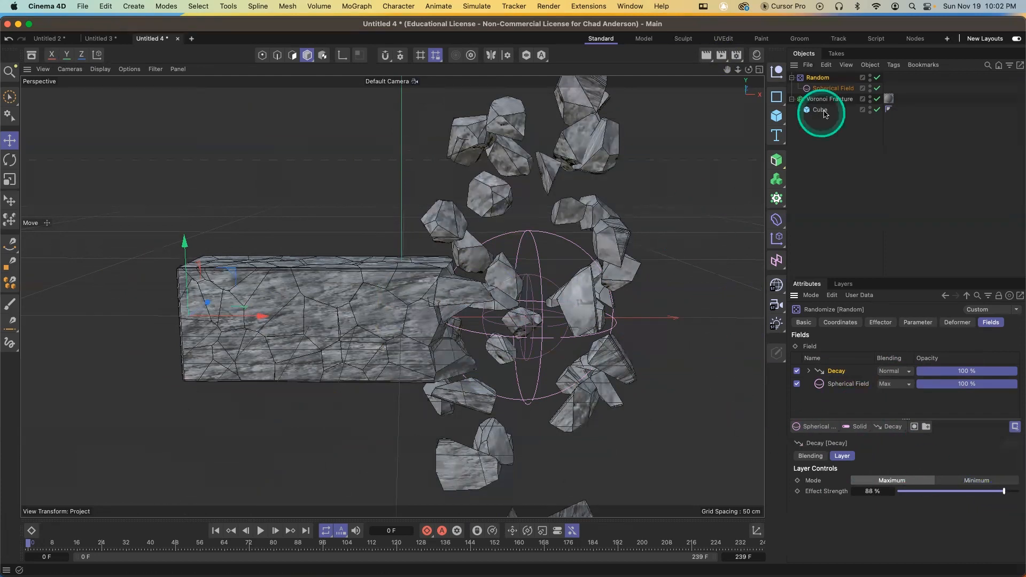
Move the Spherical Field to the box's left end, about -96 cm in X, and keyframe its X position
{"action": "left_click", "coordinate": [828, 89]}
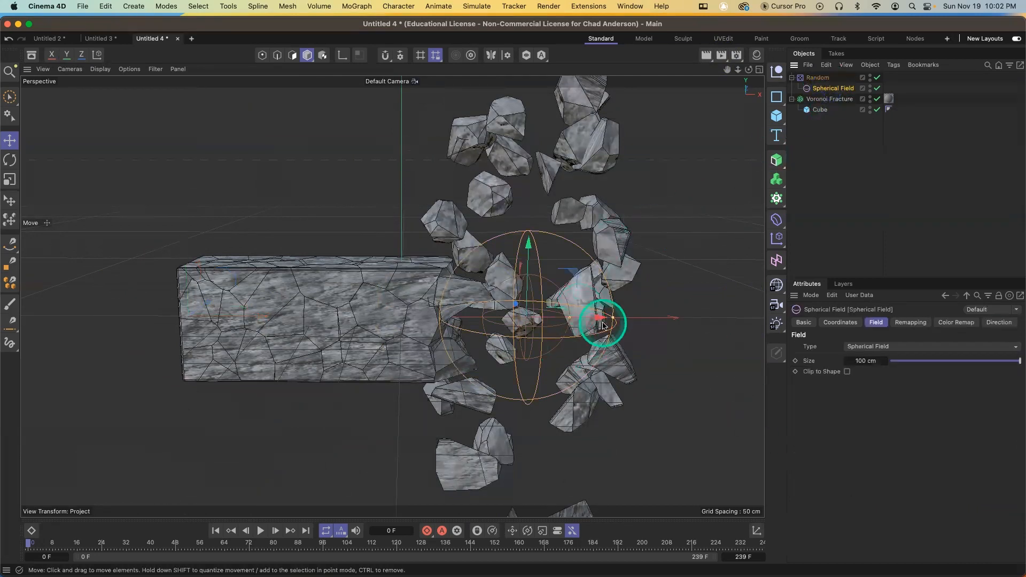
{"action": "left_click_drag", "start_coordinate": [601, 318], "coordinate": [181, 354]}
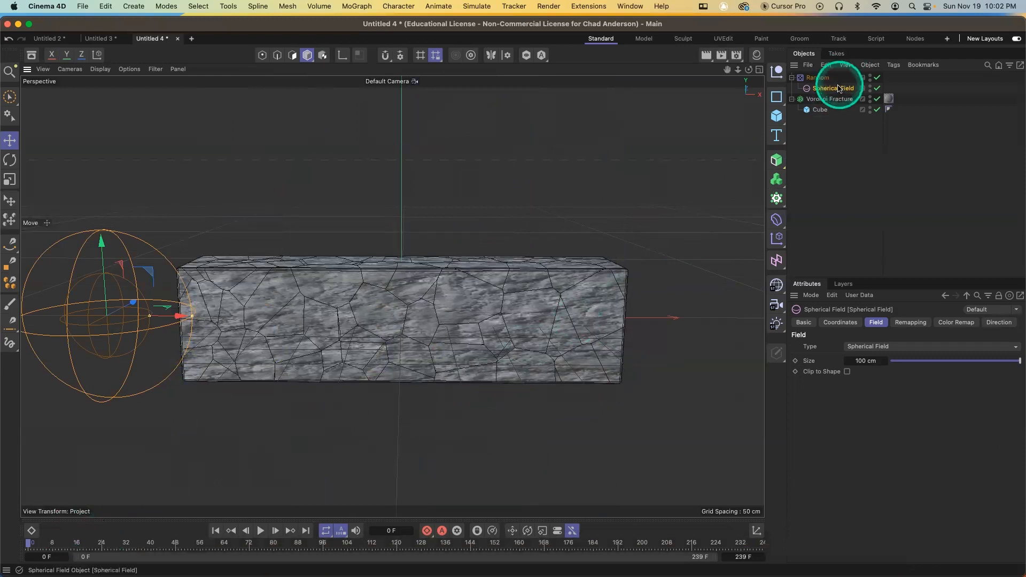
{"action": "left_click", "coordinate": [840, 322]}
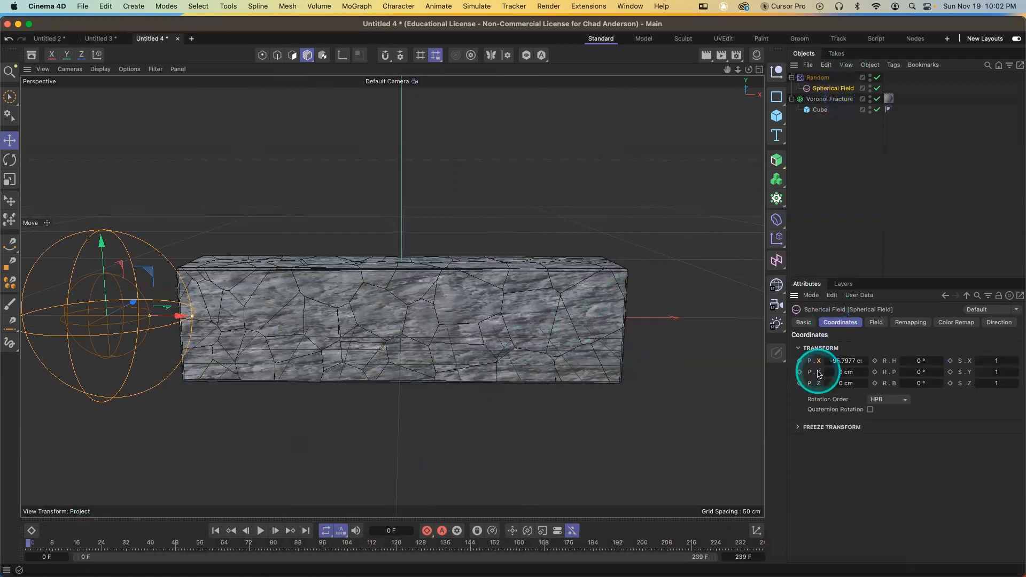
{"action": "left_click", "coordinate": [800, 361]}
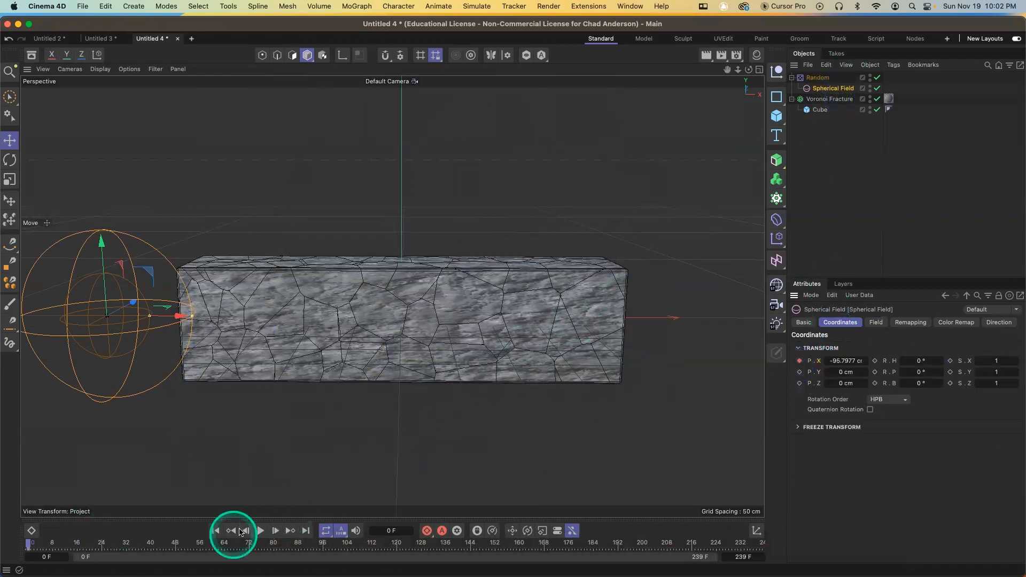
At frame 72, move the Spherical Field past the box's right end, about 604 cm in X, and keyframe its X position
{"action": "left_click", "coordinate": [250, 545]}
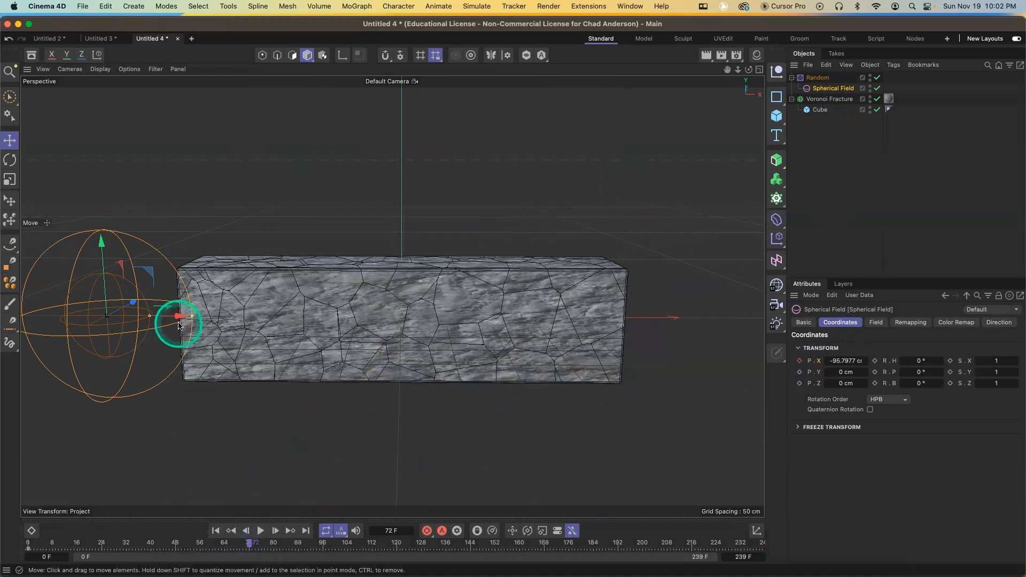
{"action": "left_click_drag", "start_coordinate": [178, 316], "coordinate": [753, 370]}
{"action": "left_click_drag", "start_coordinate": [513, 295], "coordinate": [521, 296]}
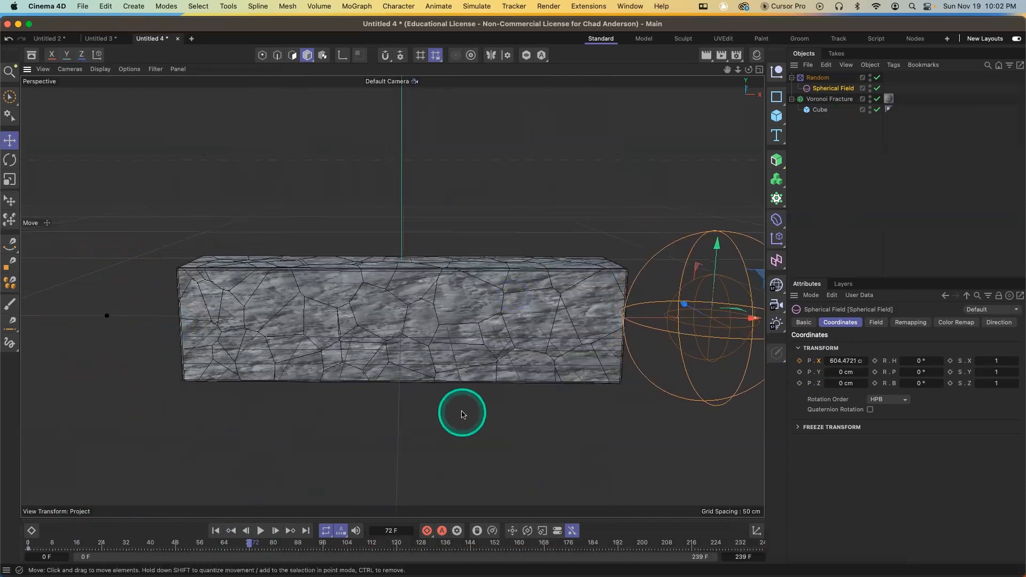
{"action": "left_click", "coordinate": [800, 362]}
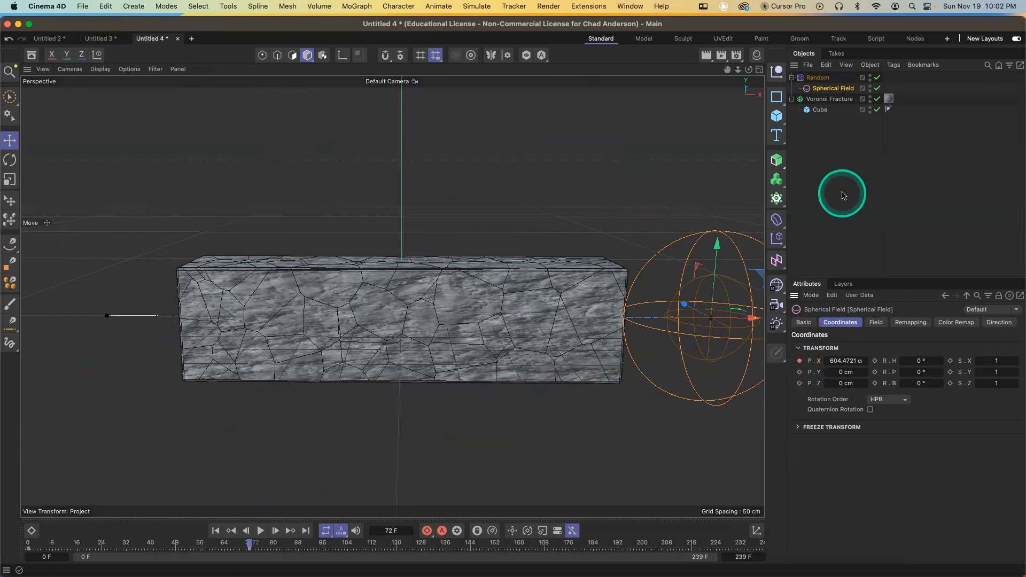
Raise the Random effector's Decay layer Effect Strength to 92%
{"action": "left_click", "coordinate": [817, 77]}
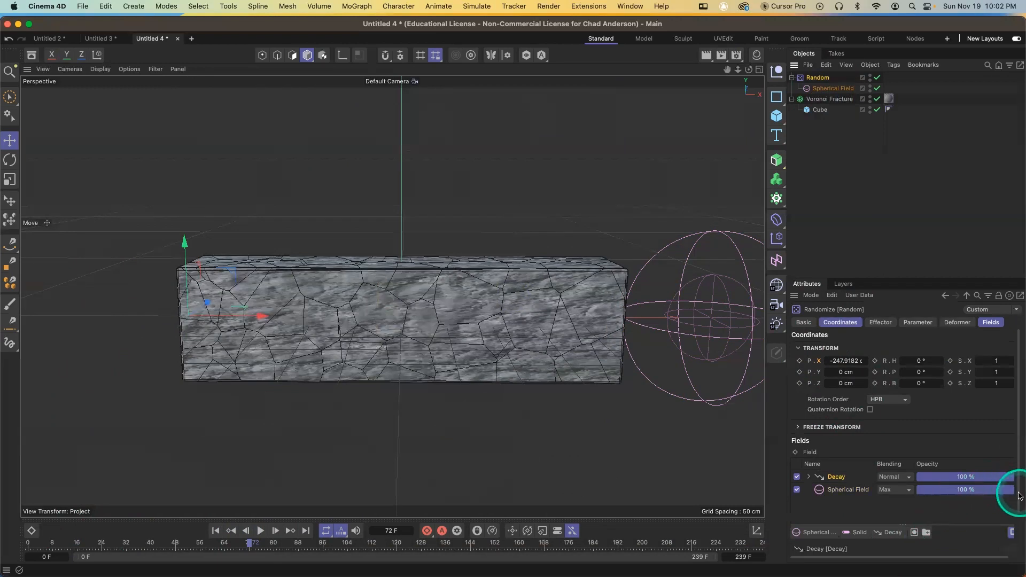
{"action": "scroll", "coordinate": [1015, 492], "scroll_direction": "down", "scroll_amount": 2}
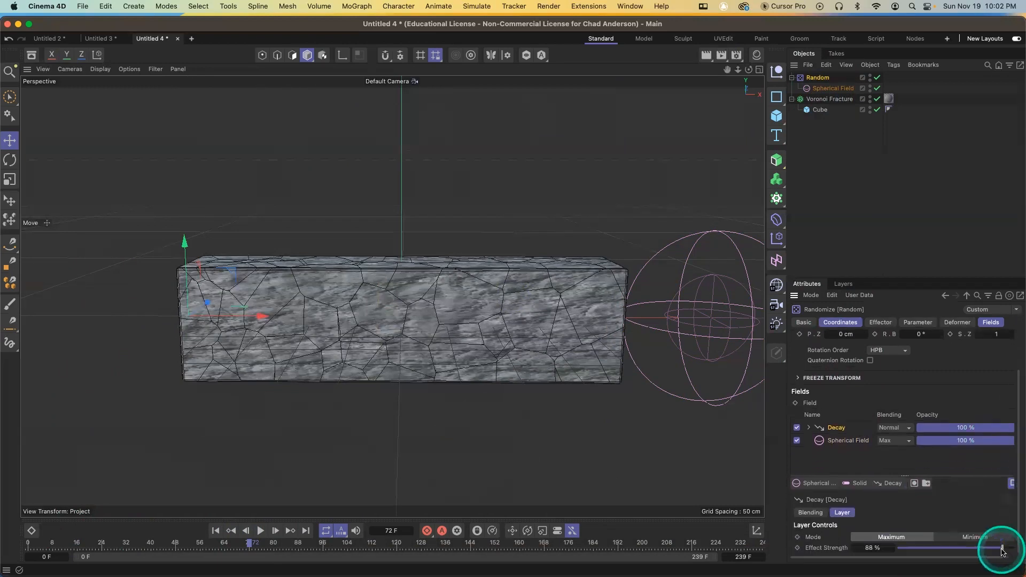
{"action": "left_click_drag", "start_coordinate": [1003, 552], "coordinate": [1008, 550]}
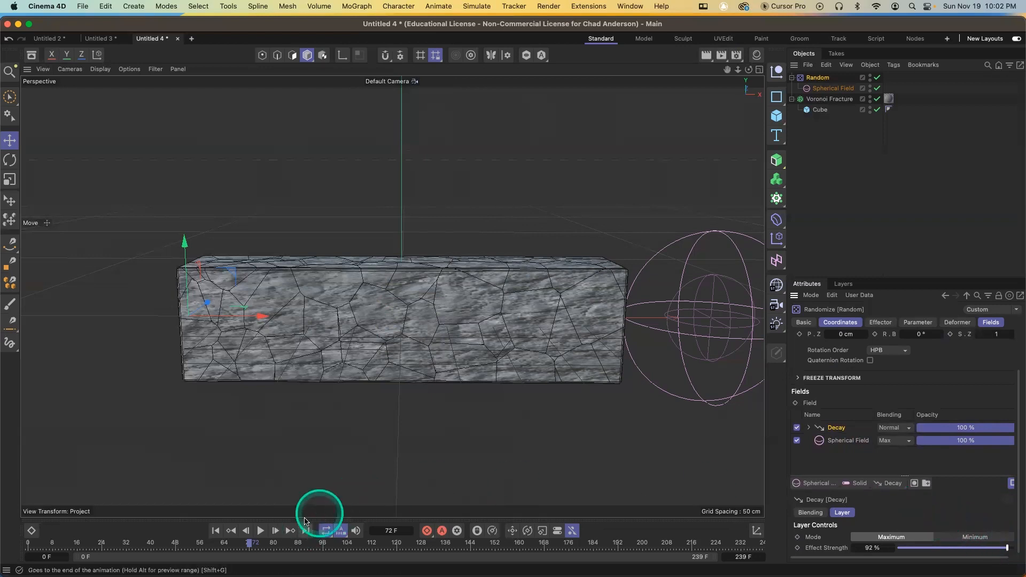
Play back the animation to watch the Spherical Field fracture the box
{"action": "left_click", "coordinate": [835, 89]}
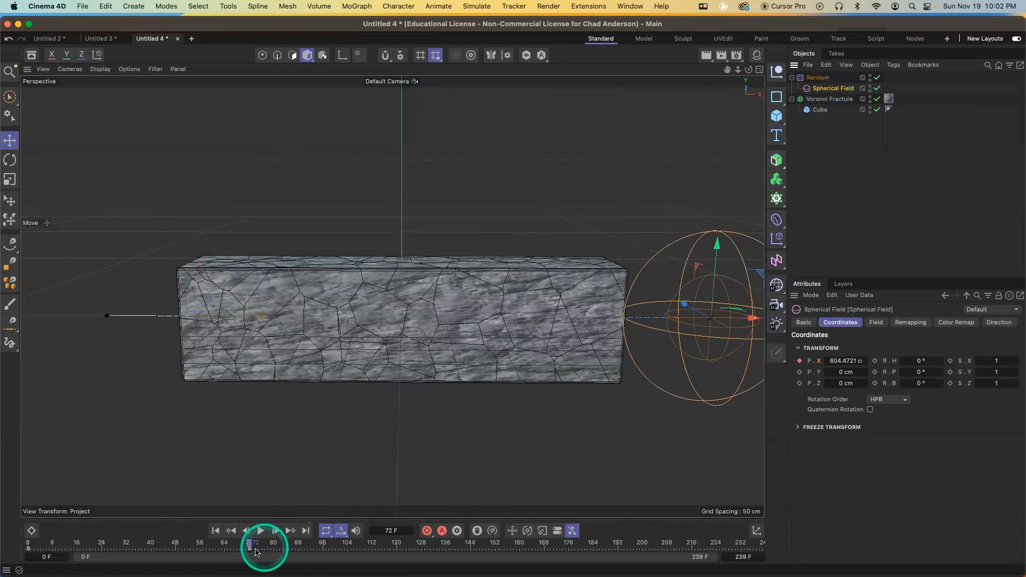
{"action": "left_click", "coordinate": [215, 531]}
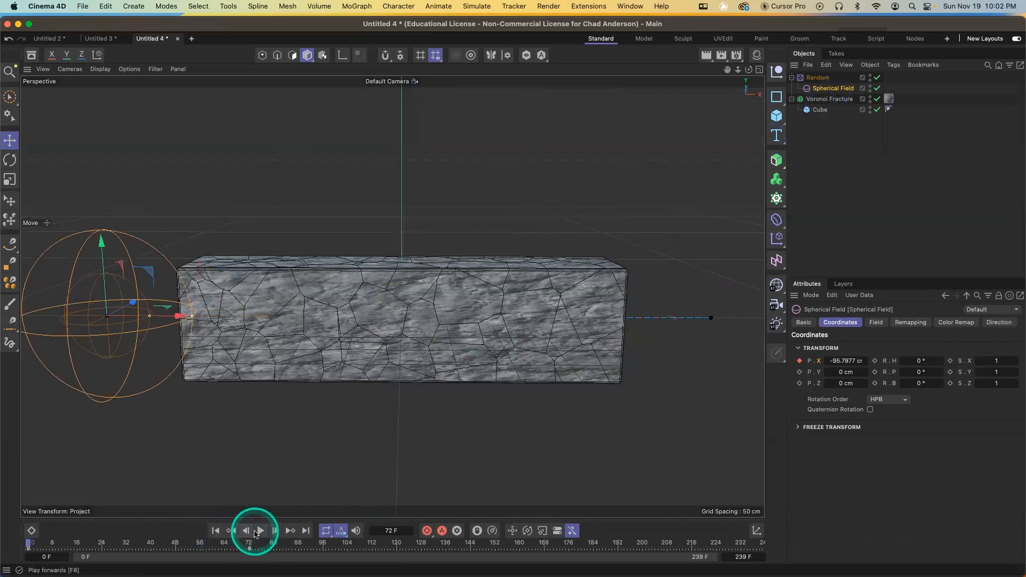
{"action": "left_click", "coordinate": [261, 531]}
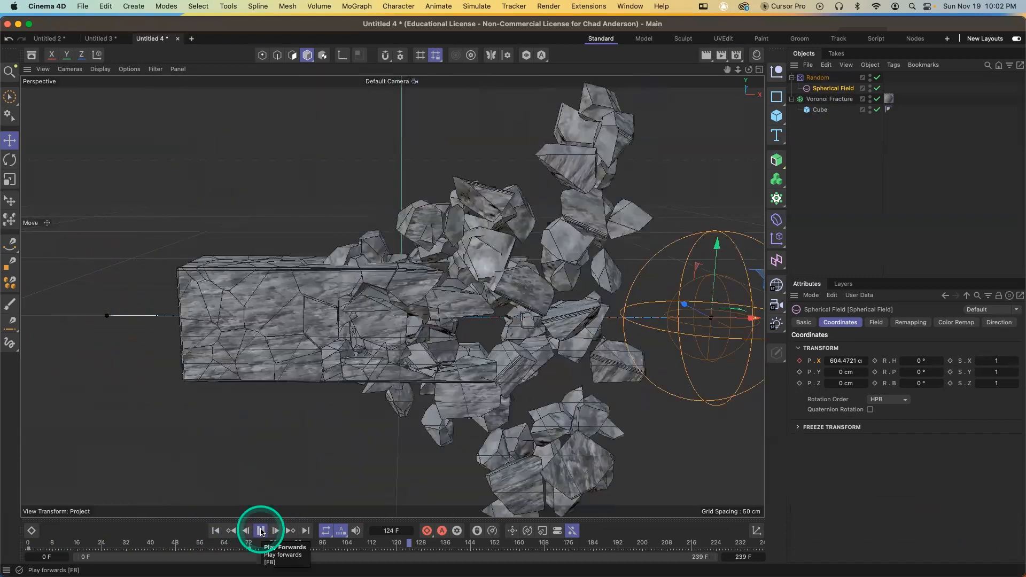
{"action": "left_click_drag", "start_coordinate": [252, 542], "coordinate": [51, 545]}
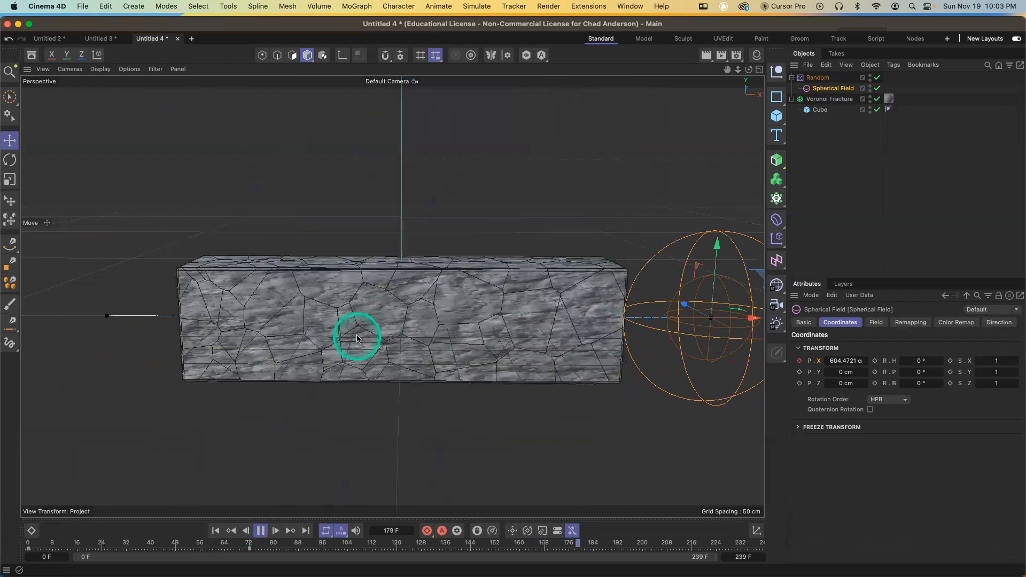
{"action": "left_click", "coordinate": [253, 545]}
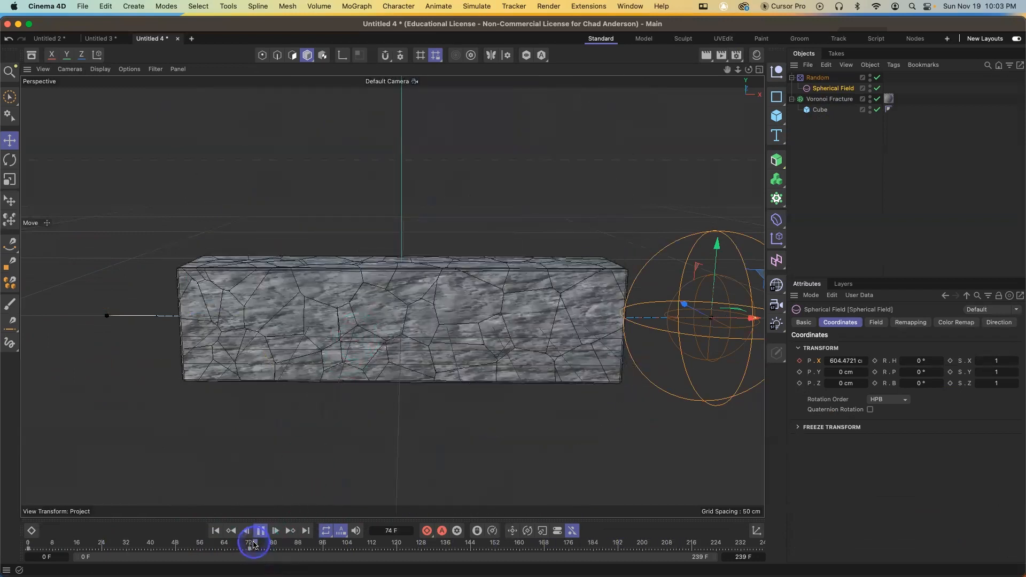
{"action": "left_click_drag", "start_coordinate": [254, 544], "coordinate": [9, 540]}
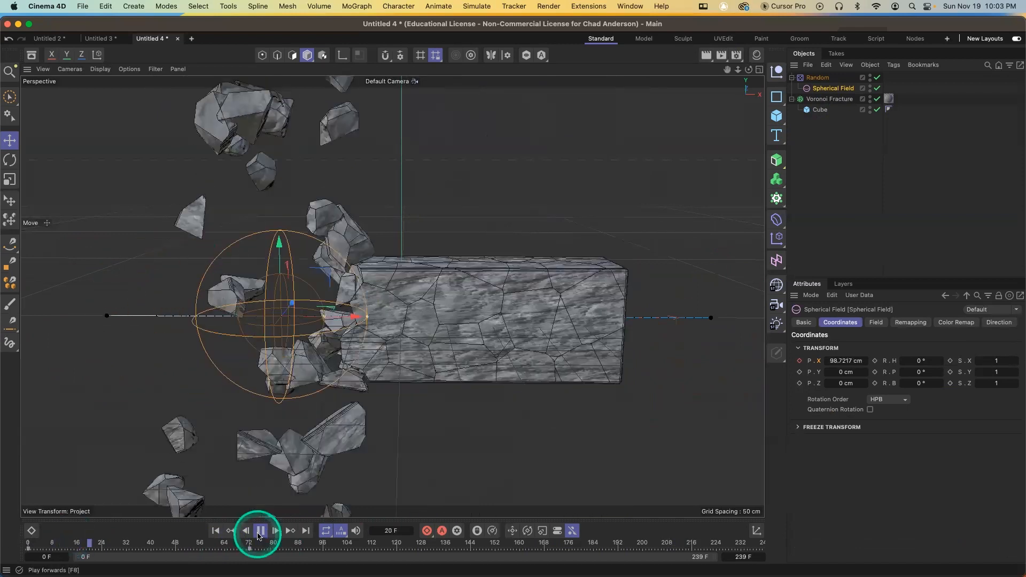
{"action": "left_click", "coordinate": [260, 531]}
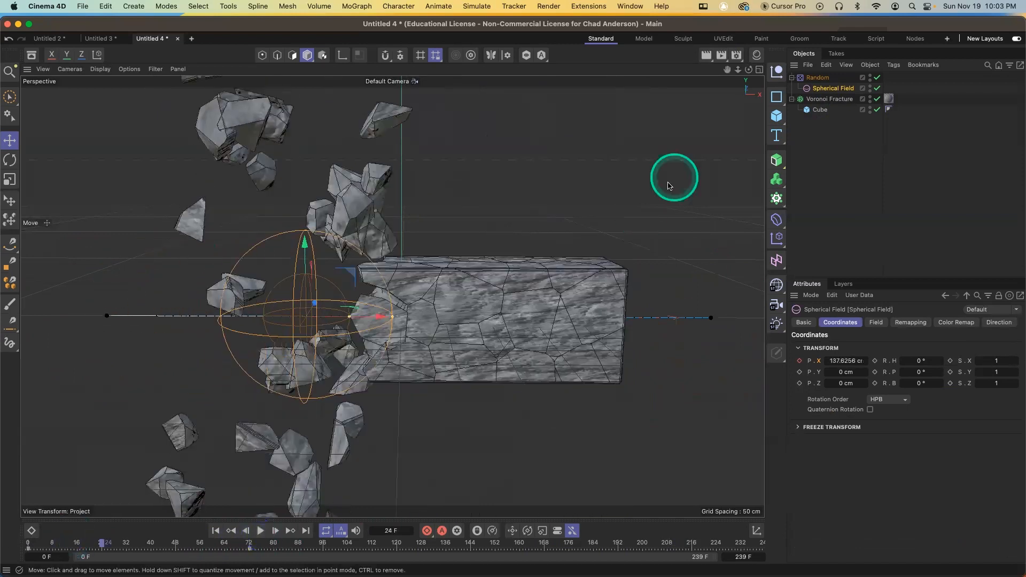
{"action": "left_click", "coordinate": [822, 100]}
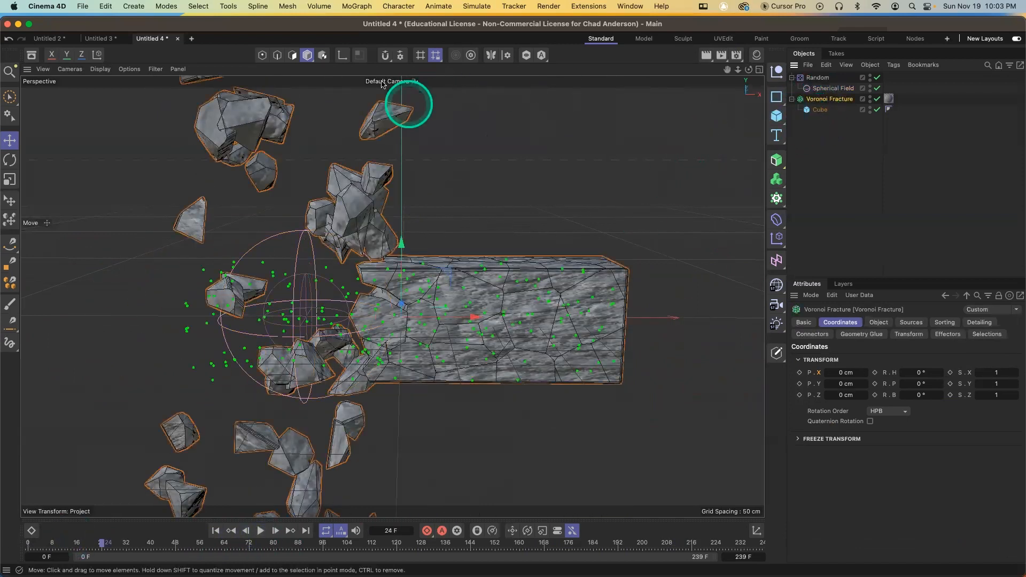
{"action": "left_click", "coordinate": [357, 5]}
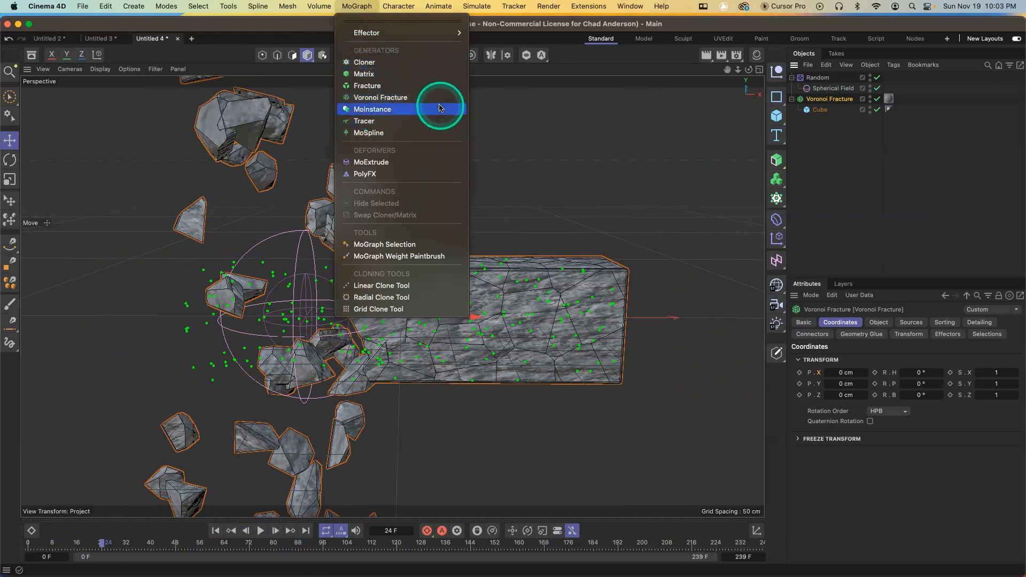
{"action": "mouse_move", "coordinate": [423, 33]}
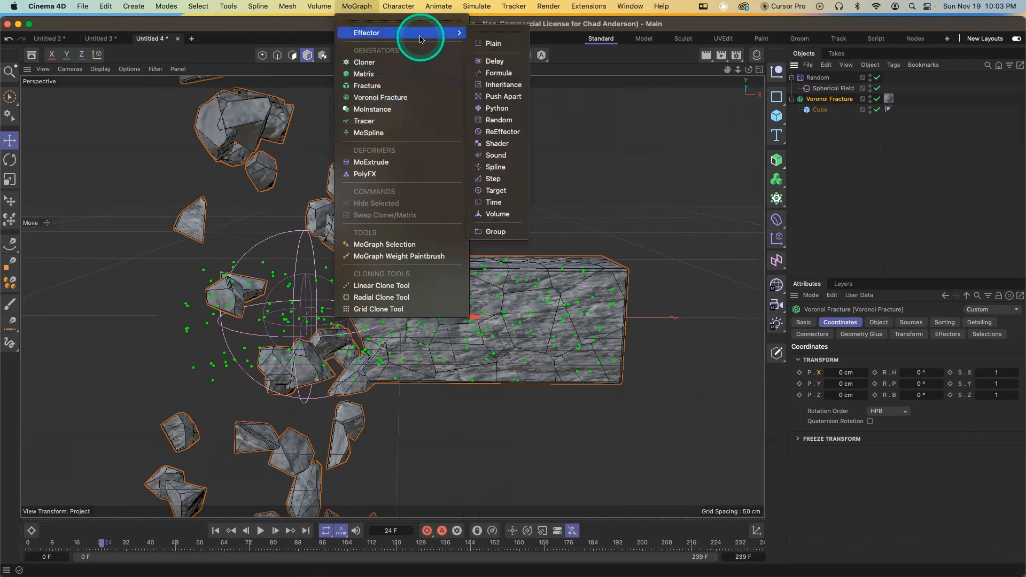
{"action": "left_click", "coordinate": [819, 161]}
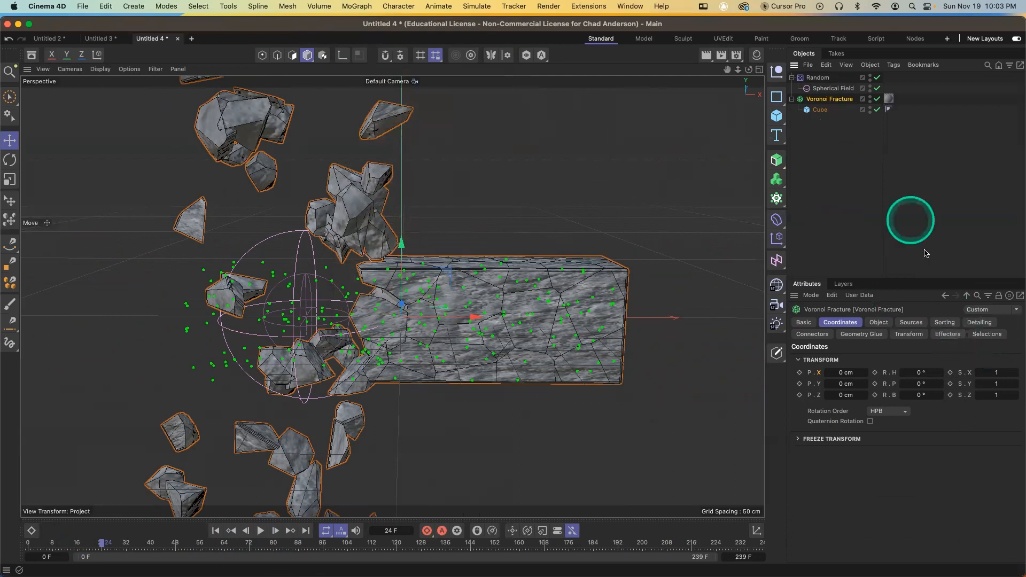
{"action": "left_click", "coordinate": [820, 78]}
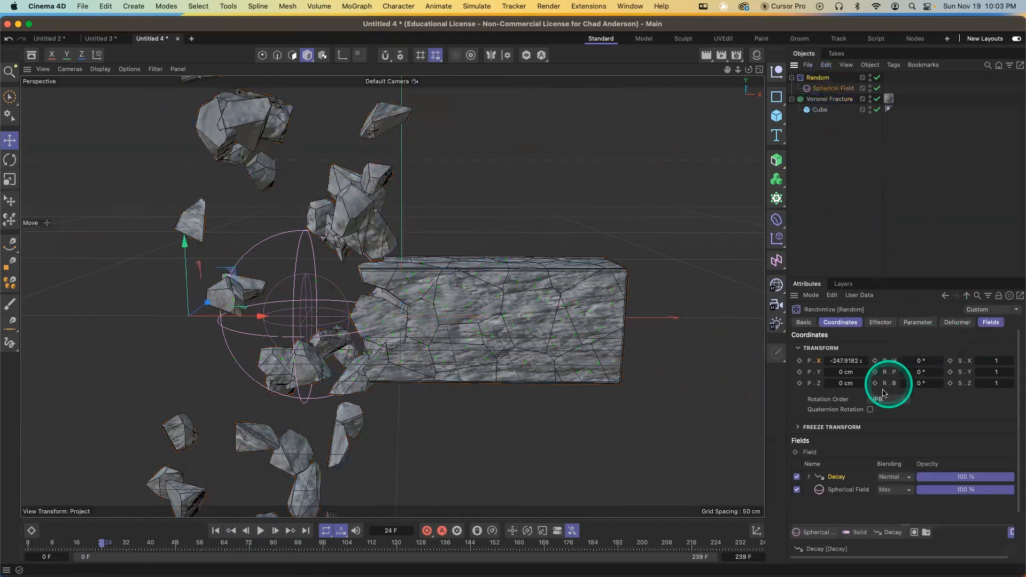
{"action": "left_click", "coordinate": [818, 532]}
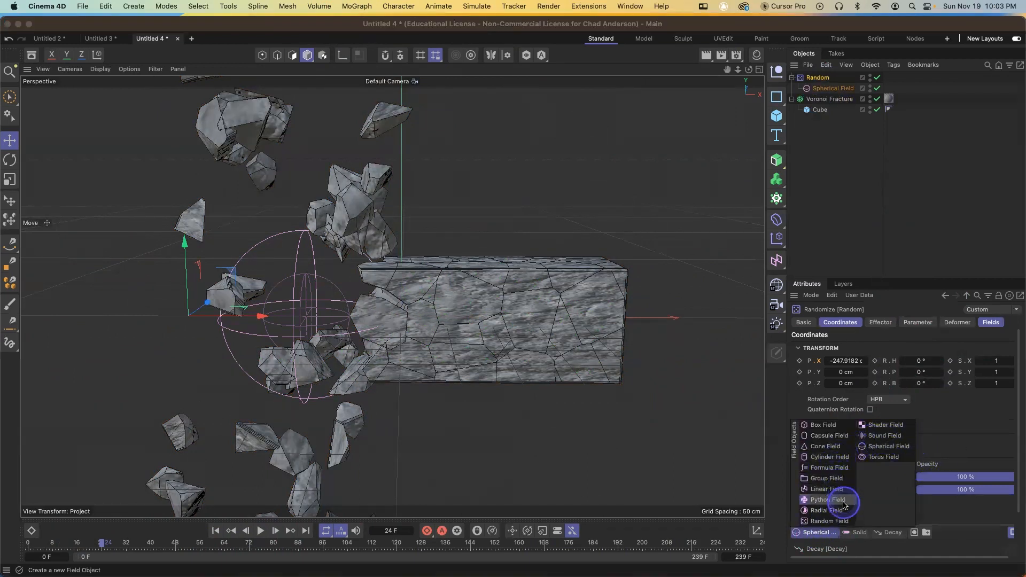
{"action": "left_click", "coordinate": [951, 422]}
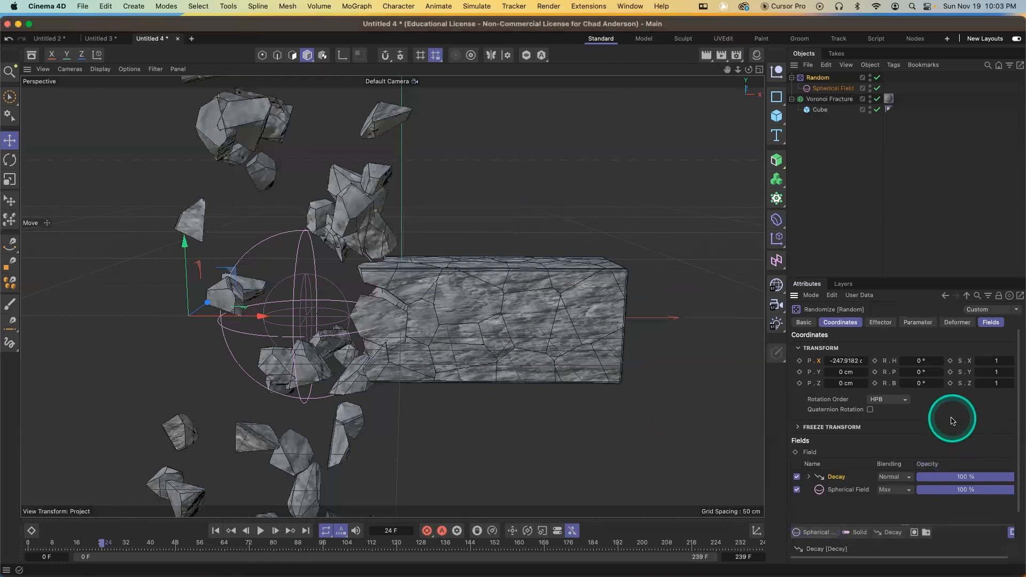
{"action": "left_click", "coordinate": [889, 533]}
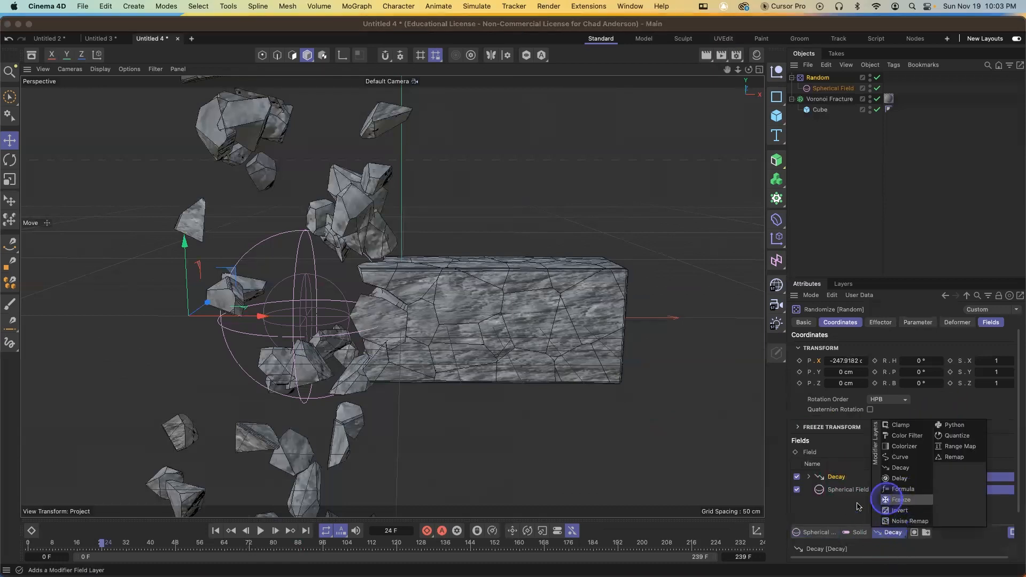
{"action": "left_click", "coordinate": [822, 517]}
{"action": "left_click", "coordinate": [850, 491]}
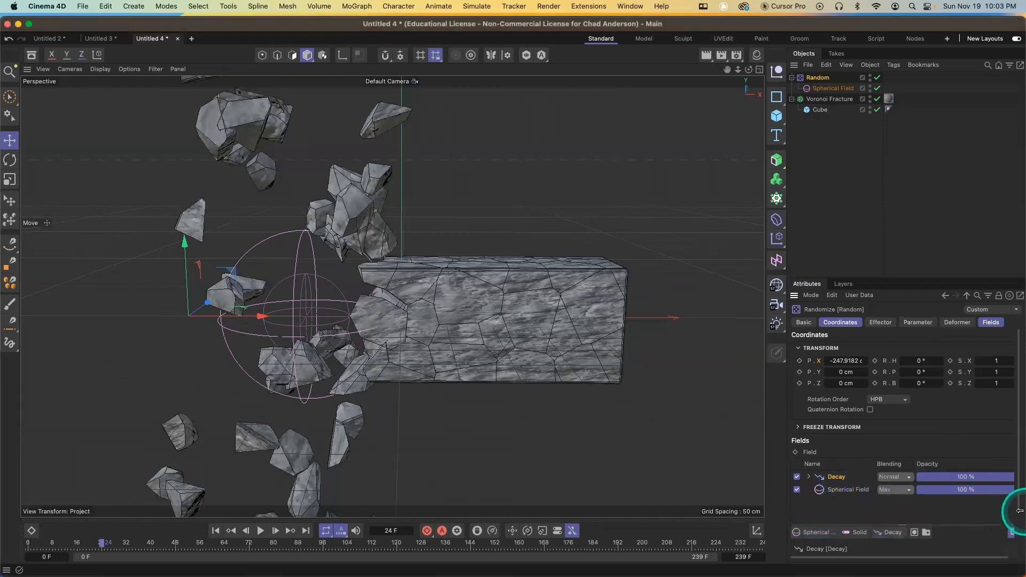
Replay the fracture animation from the first frame and rewind it
{"action": "left_click_drag", "start_coordinate": [1018, 505], "coordinate": [1019, 549]}
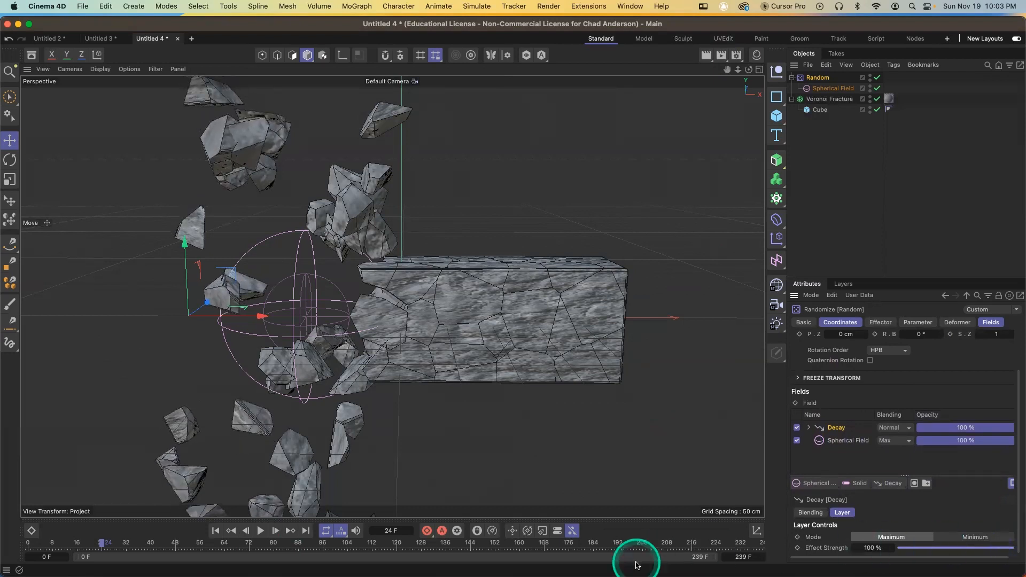
{"action": "left_click_drag", "start_coordinate": [99, 546], "coordinate": [27, 546]}
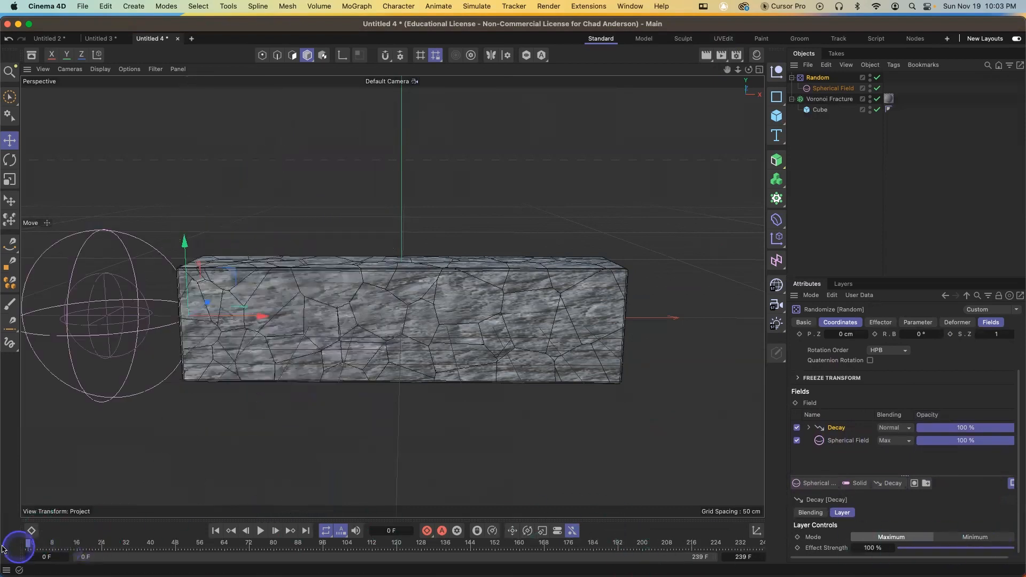
{"action": "left_click", "coordinate": [261, 531]}
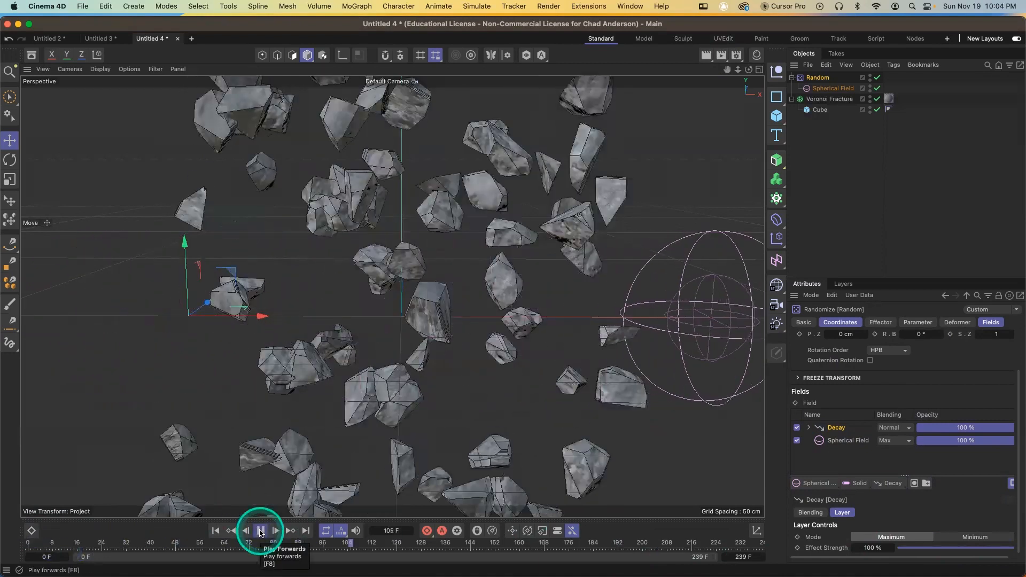
{"action": "left_click", "coordinate": [261, 531]}
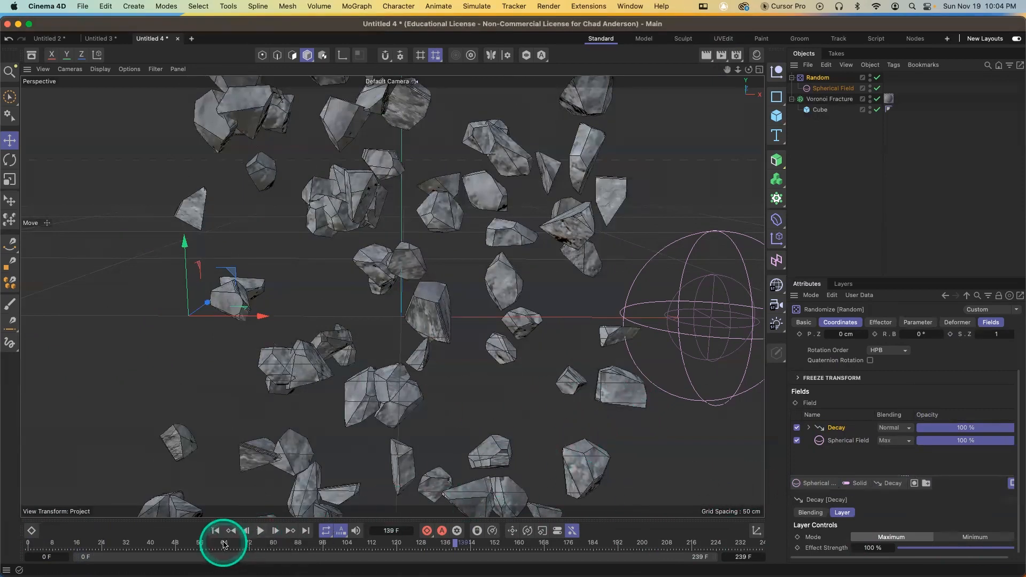
{"action": "left_click_drag", "start_coordinate": [223, 545], "coordinate": [5, 543]}
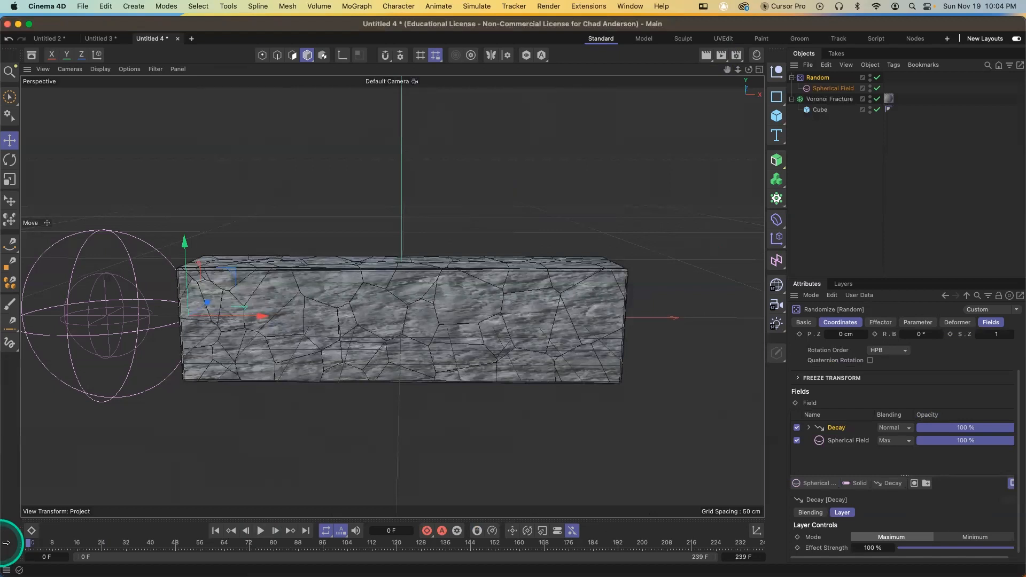
{"action": "left_click_drag", "start_coordinate": [80, 543], "coordinate": [2, 531]}
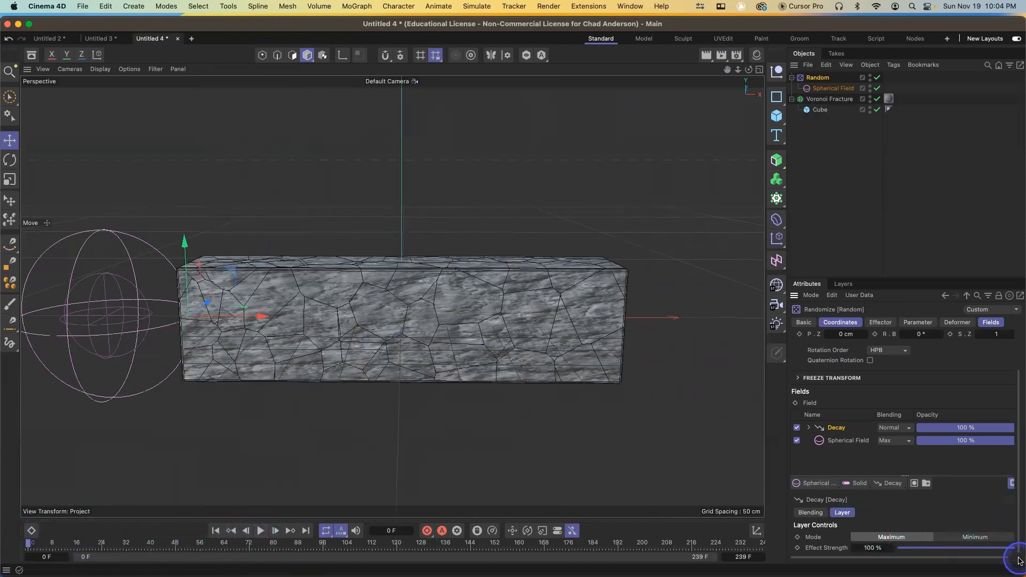
Raise the Decay layer's Effect Strength to 98% and play the animation
{"action": "left_click_drag", "start_coordinate": [1014, 553], "coordinate": [1014, 553]}
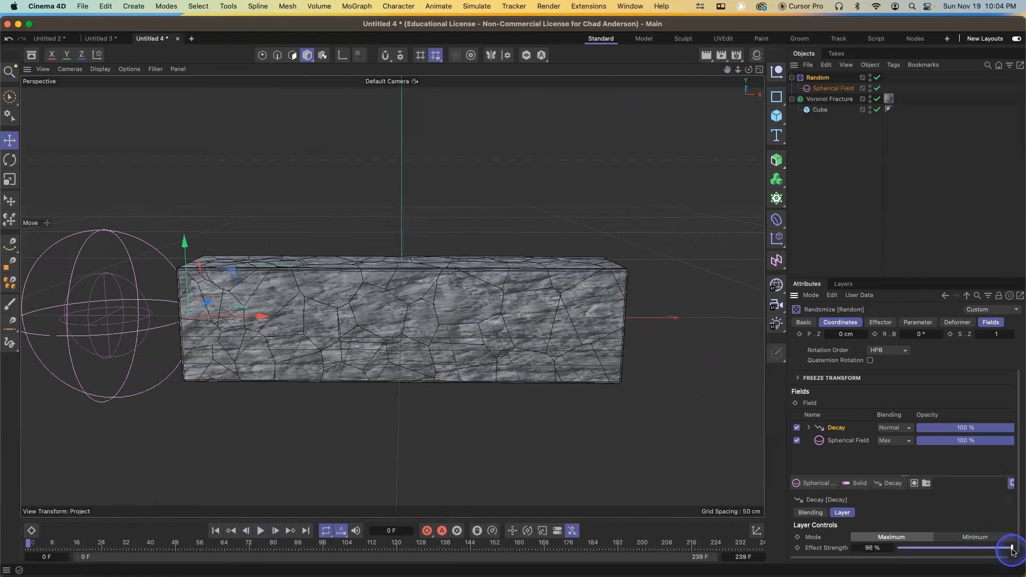
{"action": "left_click", "coordinate": [259, 534]}
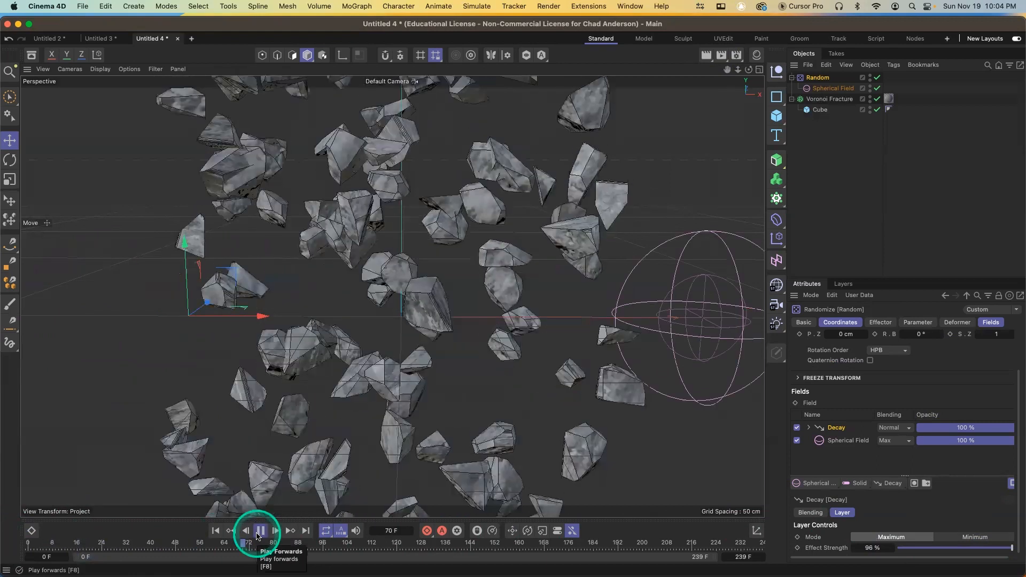
{"action": "left_click", "coordinate": [260, 531]}
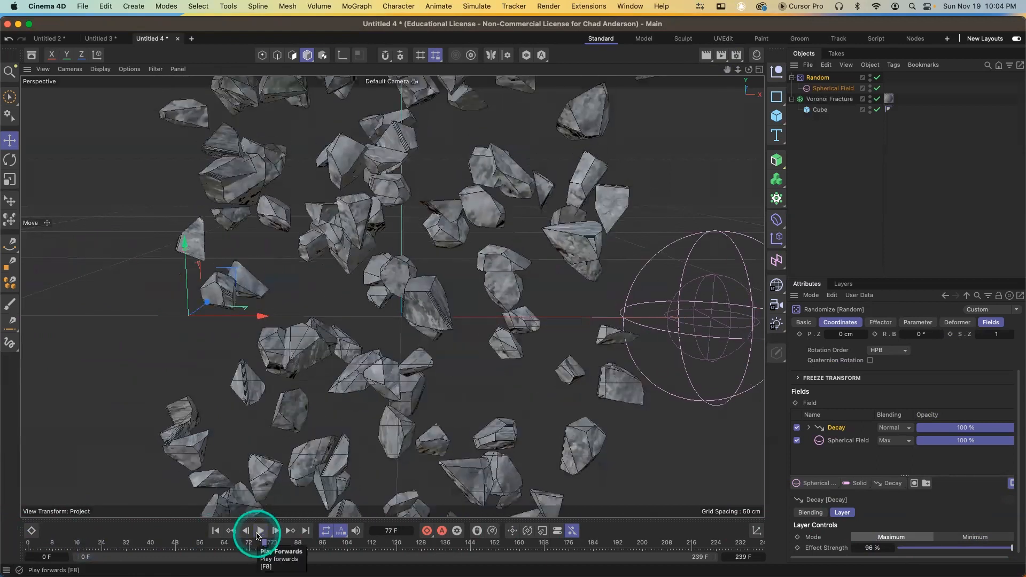